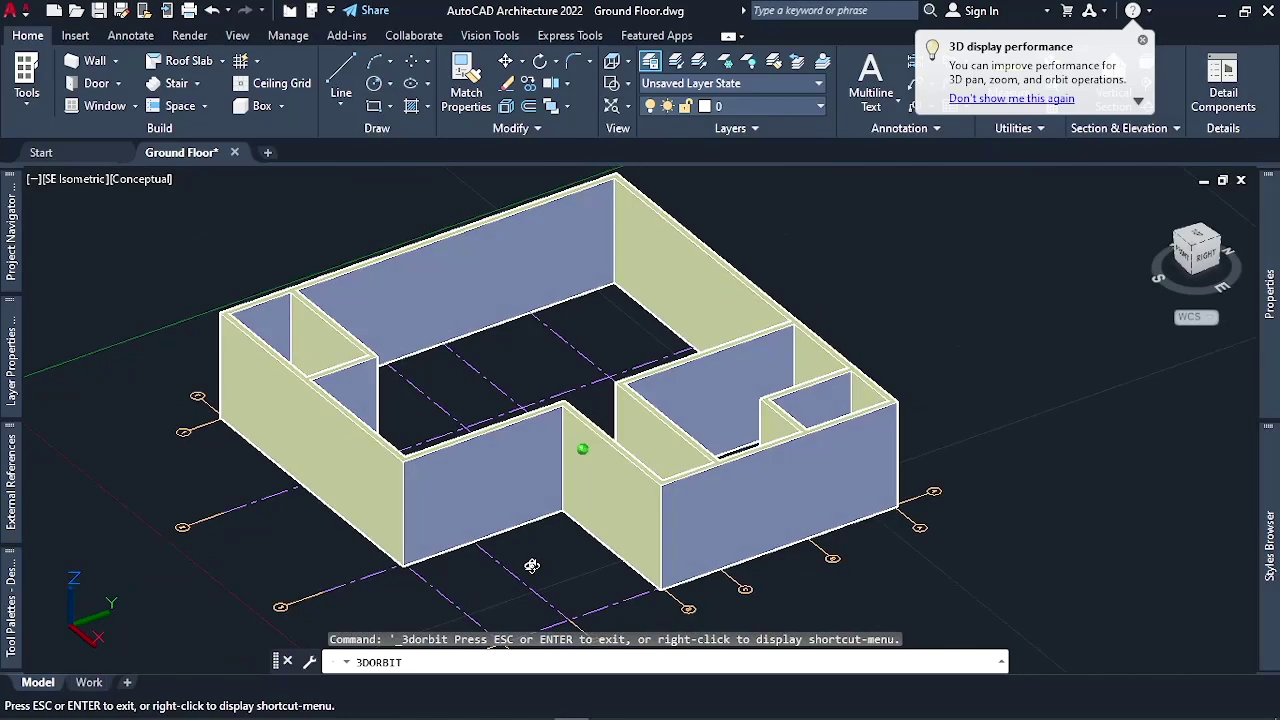
Orbit the Ground Floor walls model toward a top-down view
{"action": "left_click_drag", "start_coordinate": [531, 566], "coordinate": [667, 564]}
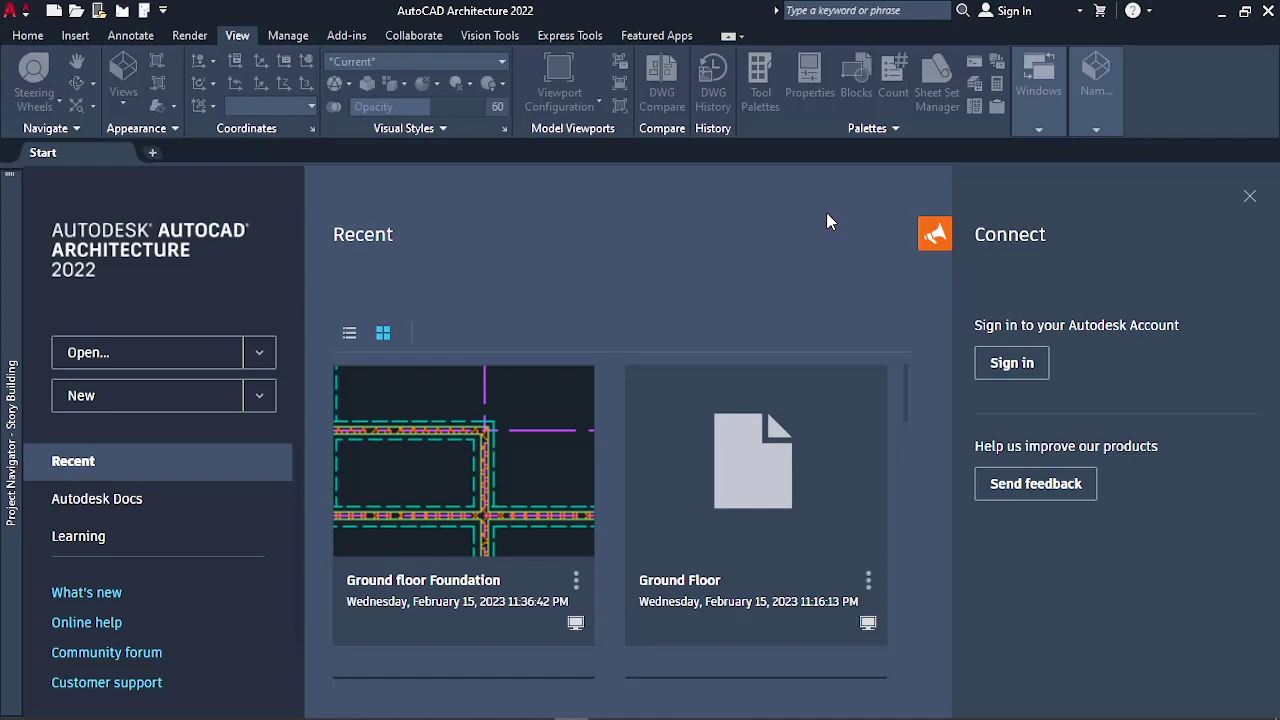
In the Project Navigator, open the Ground Floor construct from the Constructs list
{"action": "mouse_move", "coordinate": [12, 450]}
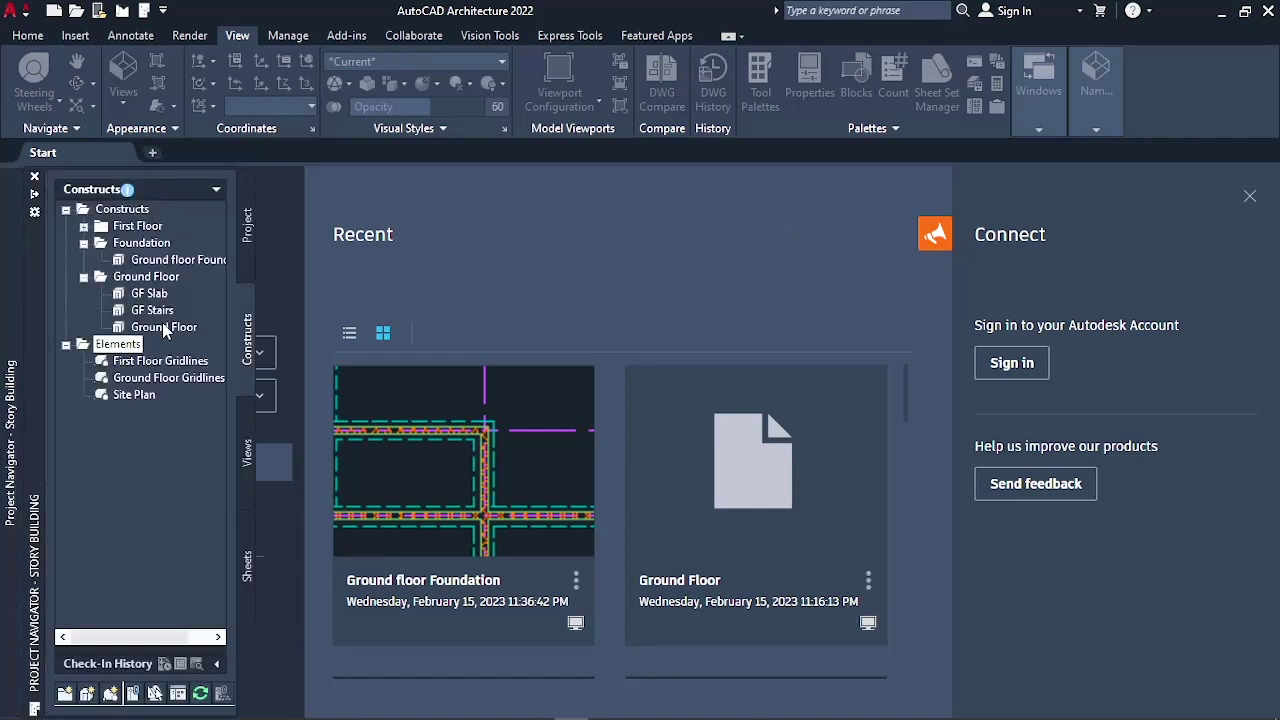
{"action": "mouse_move", "coordinate": [166, 332]}
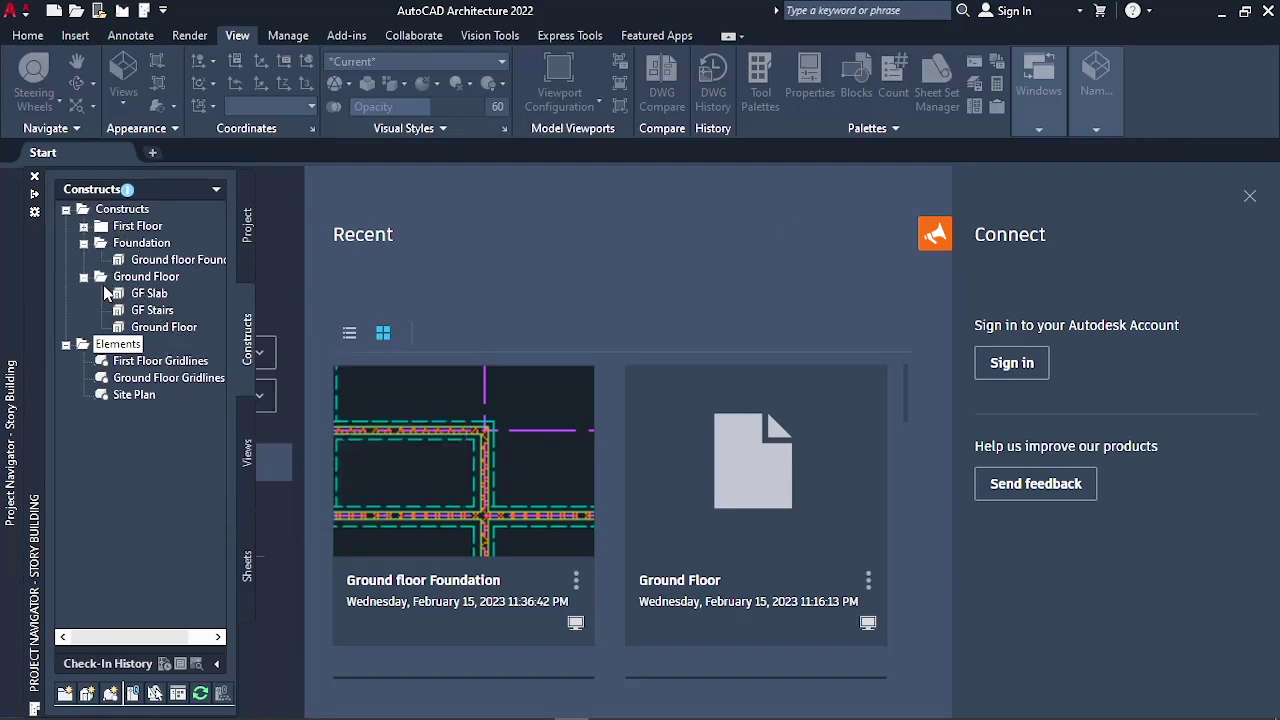
{"action": "double_click", "coordinate": [160, 328]}
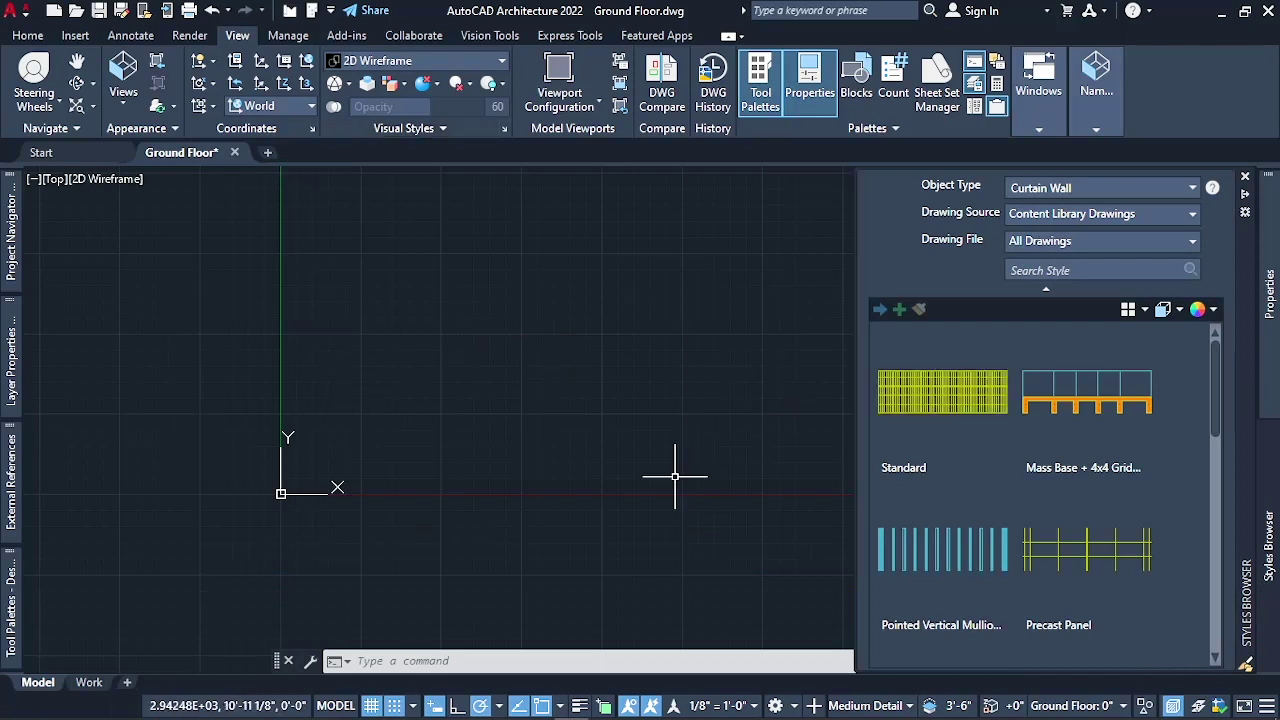
Switch to the Home tab and keep the Project Navigator's Constructs tab showing the gridline elements
{"action": "left_click", "coordinate": [28, 35]}
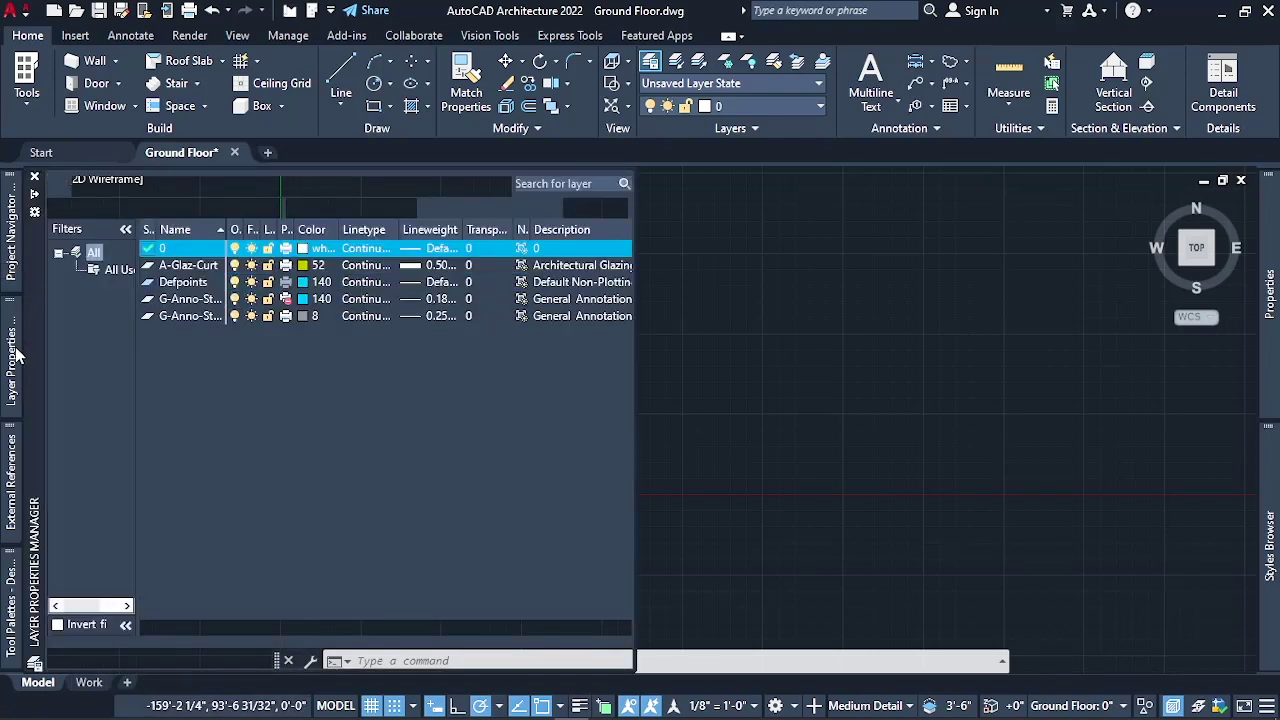
{"action": "mouse_move", "coordinate": [13, 368]}
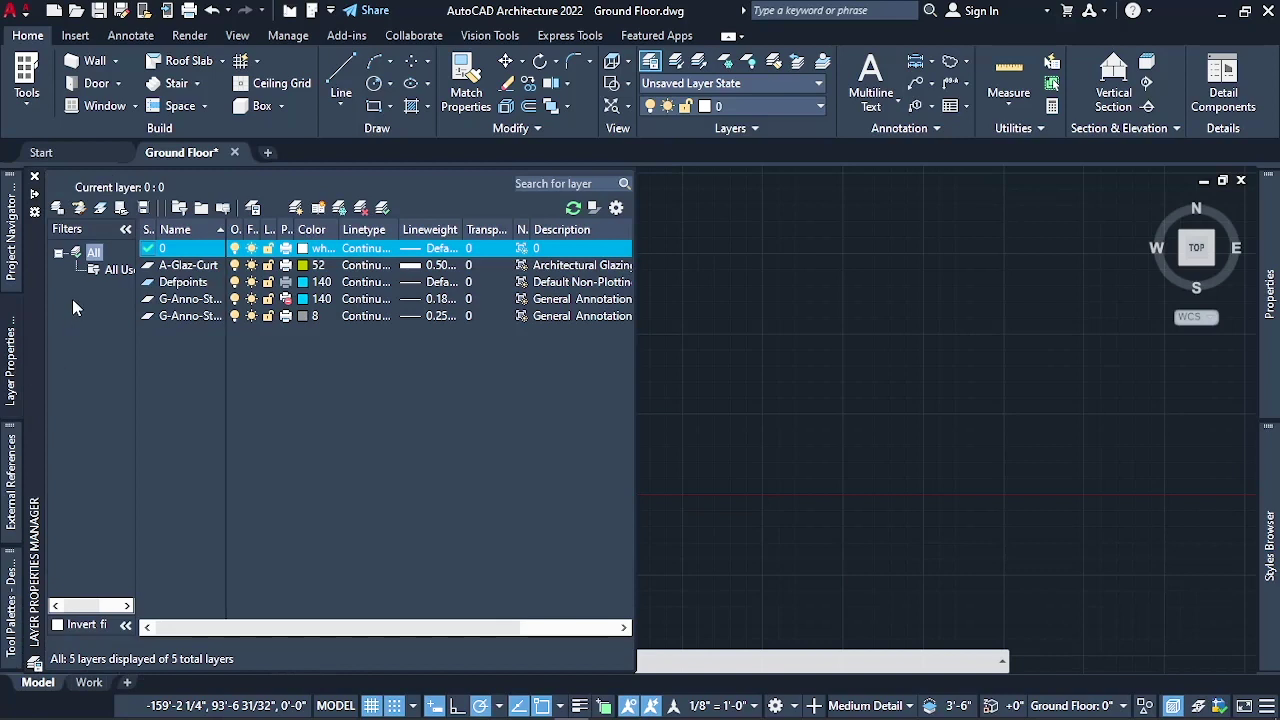
{"action": "mouse_move", "coordinate": [6, 610]}
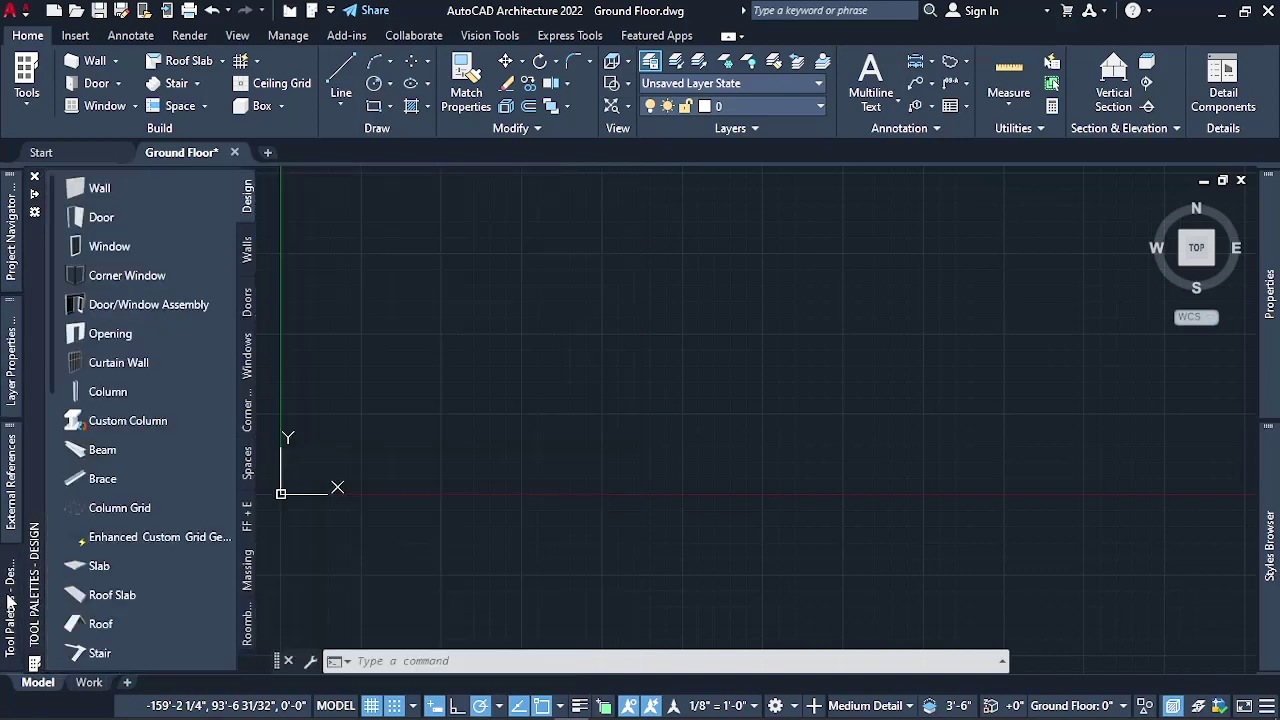
{"action": "mouse_move", "coordinate": [15, 505]}
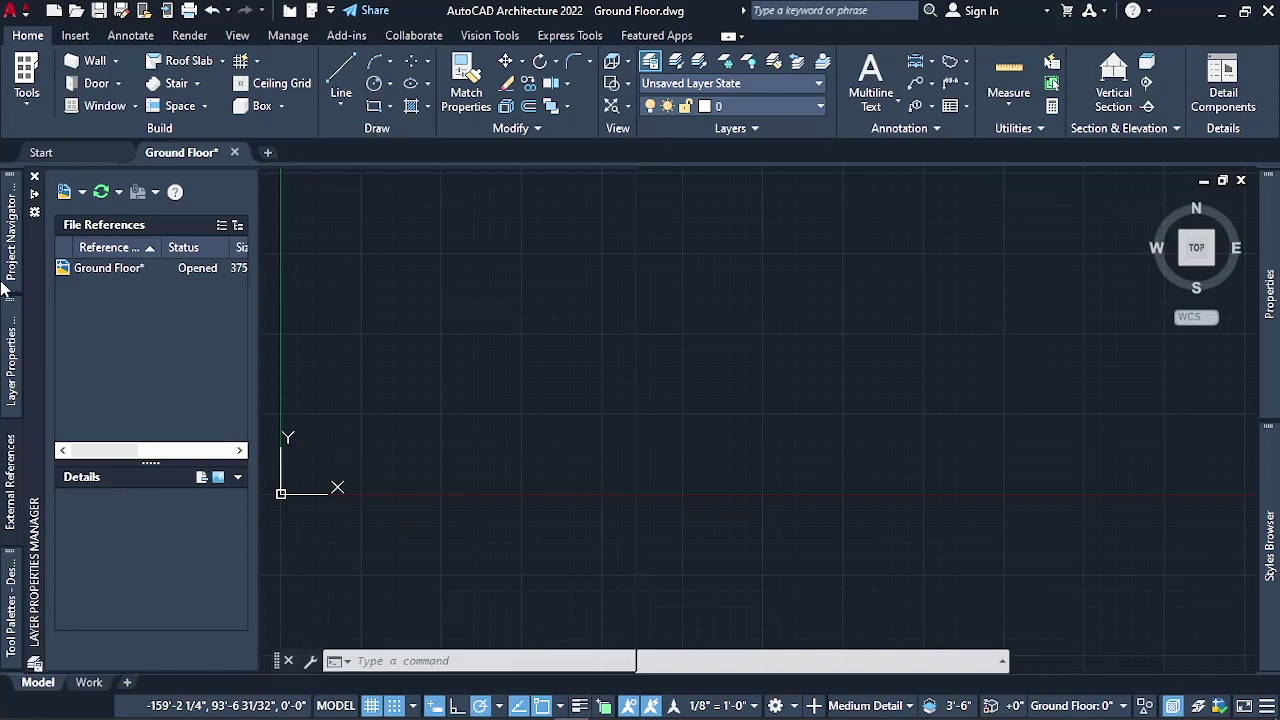
{"action": "mouse_move", "coordinate": [8, 251]}
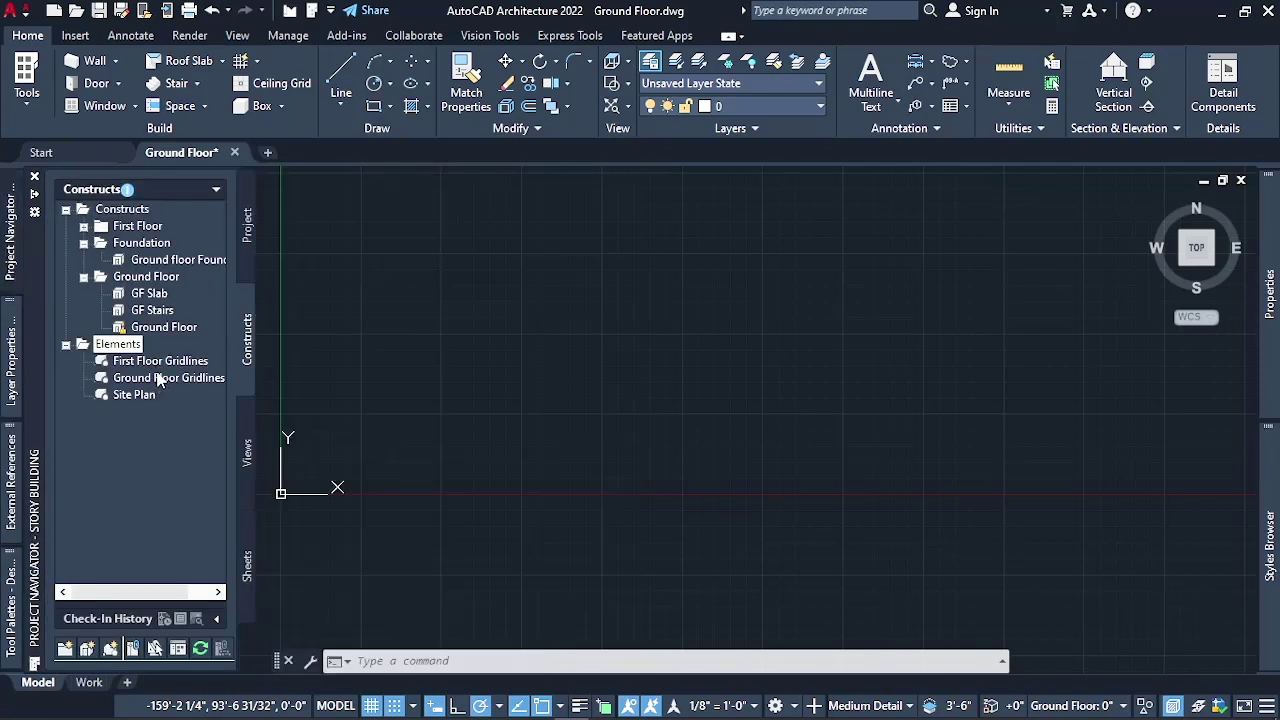
{"action": "mouse_move", "coordinate": [171, 390]}
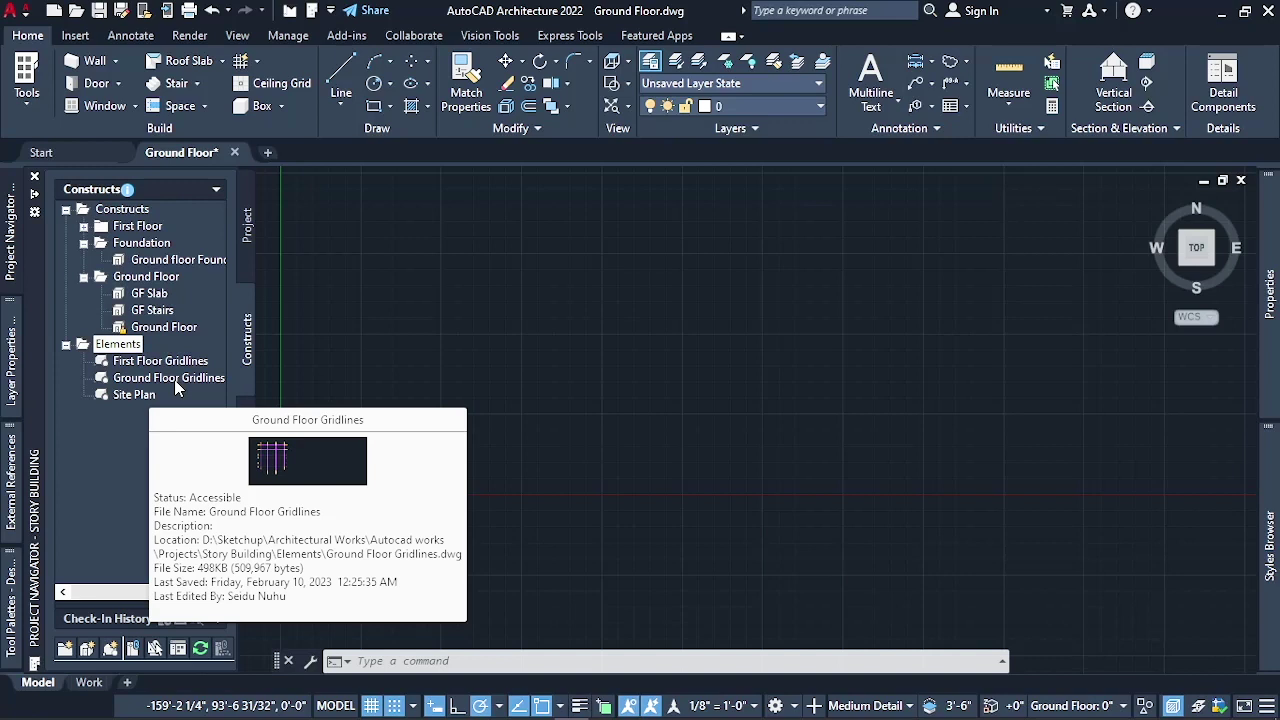
Xref-overlay the Ground Floor Gridlines element onto the plan and zoom to it
{"action": "right_click", "coordinate": [175, 388]}
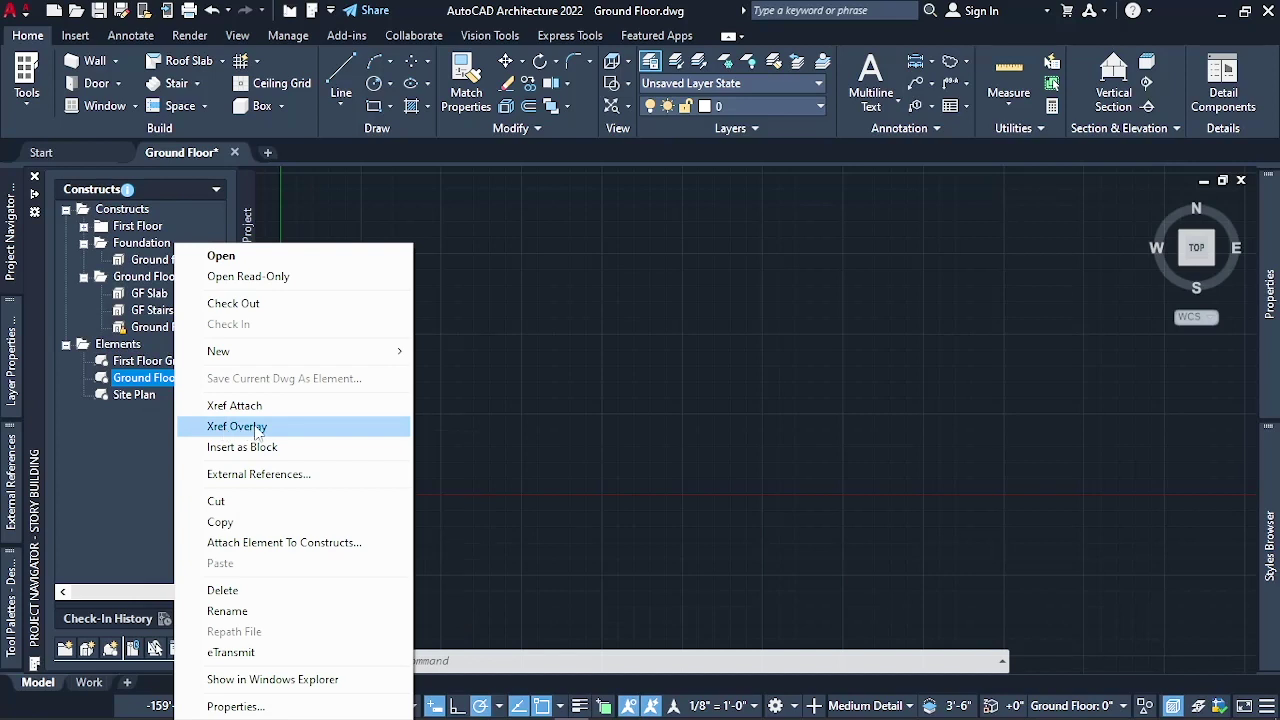
{"action": "left_click", "coordinate": [257, 428]}
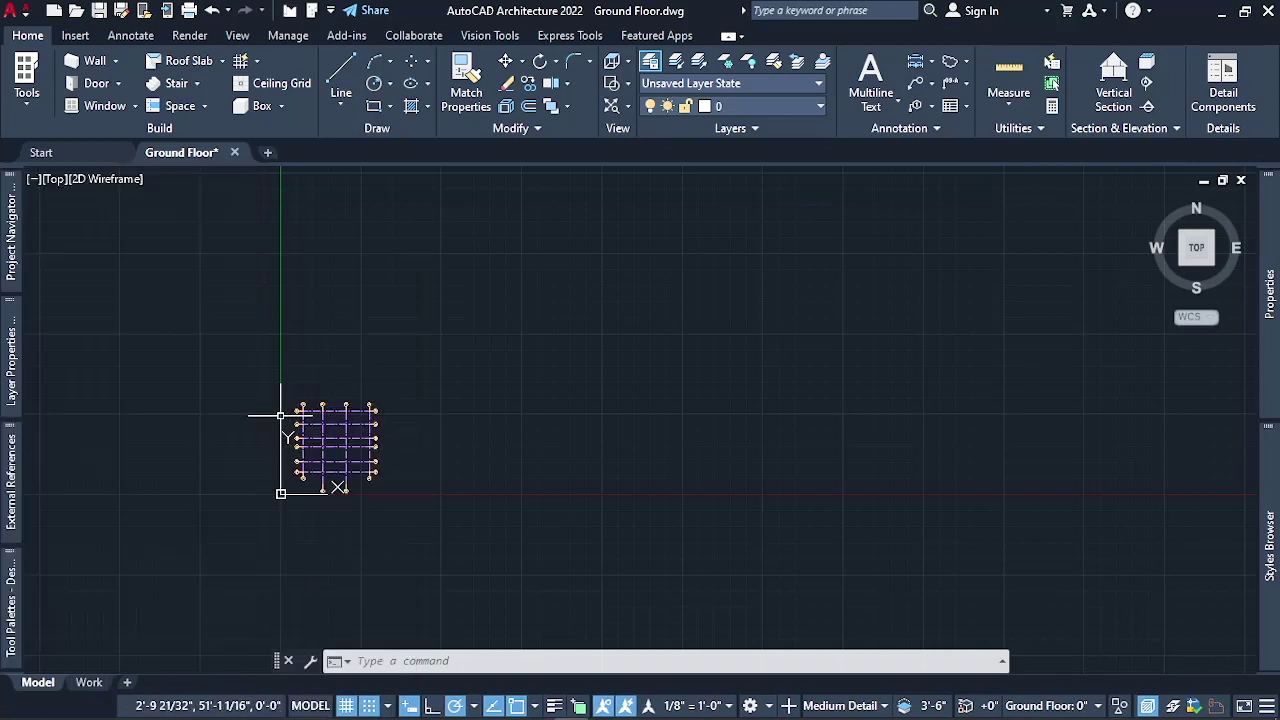
{"action": "scroll", "coordinate": [280, 415], "scroll_direction": "up", "scroll_amount": 5}
{"action": "scroll", "coordinate": [537, 380], "scroll_direction": "down", "scroll_amount": 2}
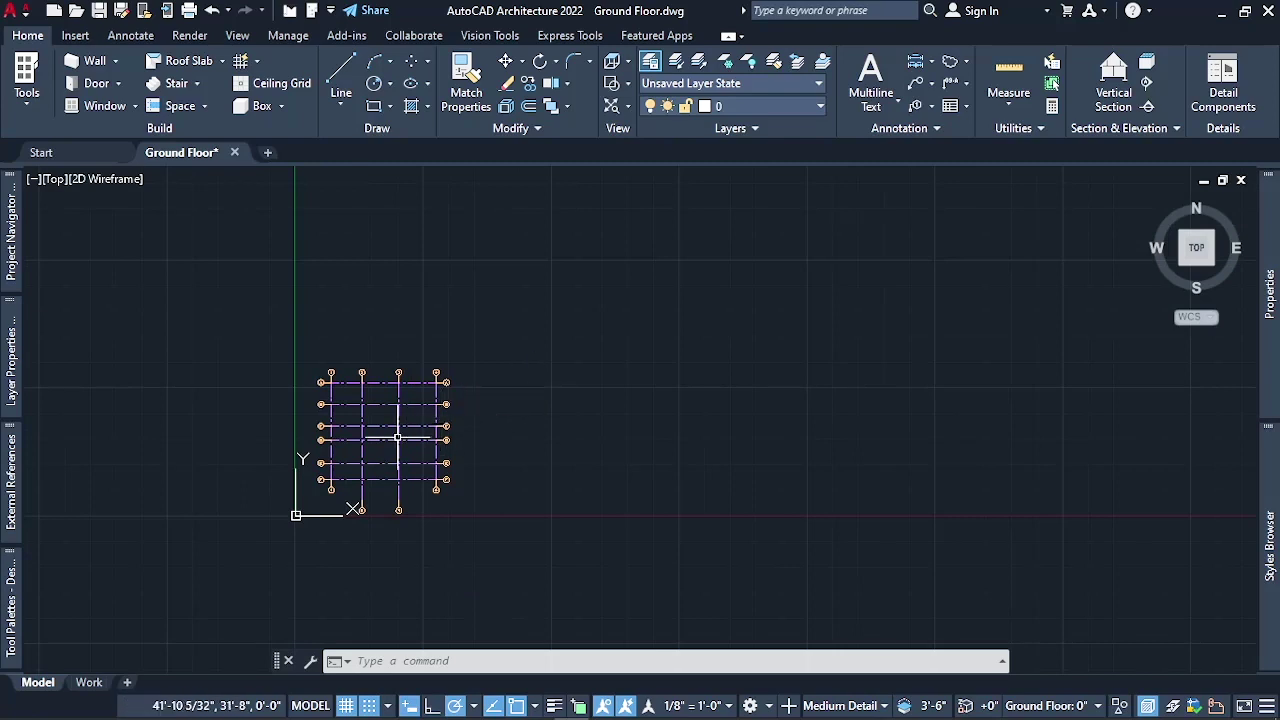
{"action": "scroll", "coordinate": [398, 437], "scroll_direction": "up", "scroll_amount": 3}
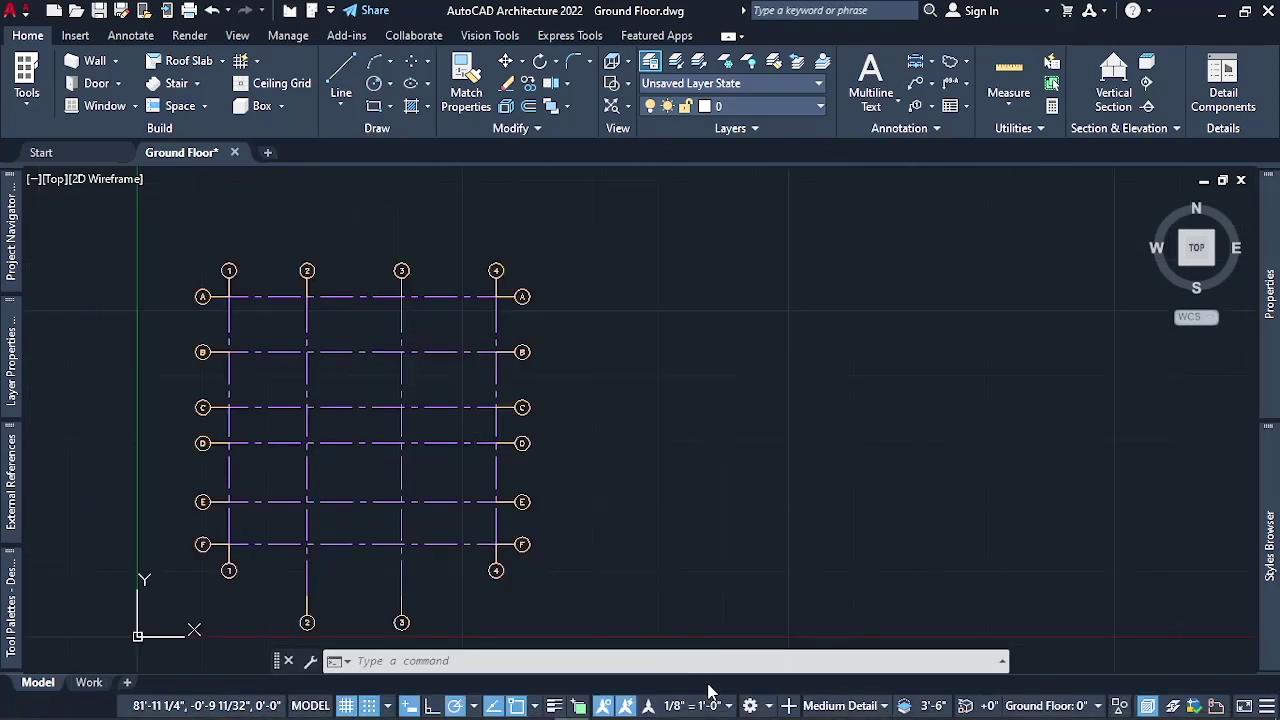
Set the annotation scale to 1/4" = 1'-0"
{"action": "left_click", "coordinate": [700, 706]}
{"action": "left_click", "coordinate": [700, 428]}
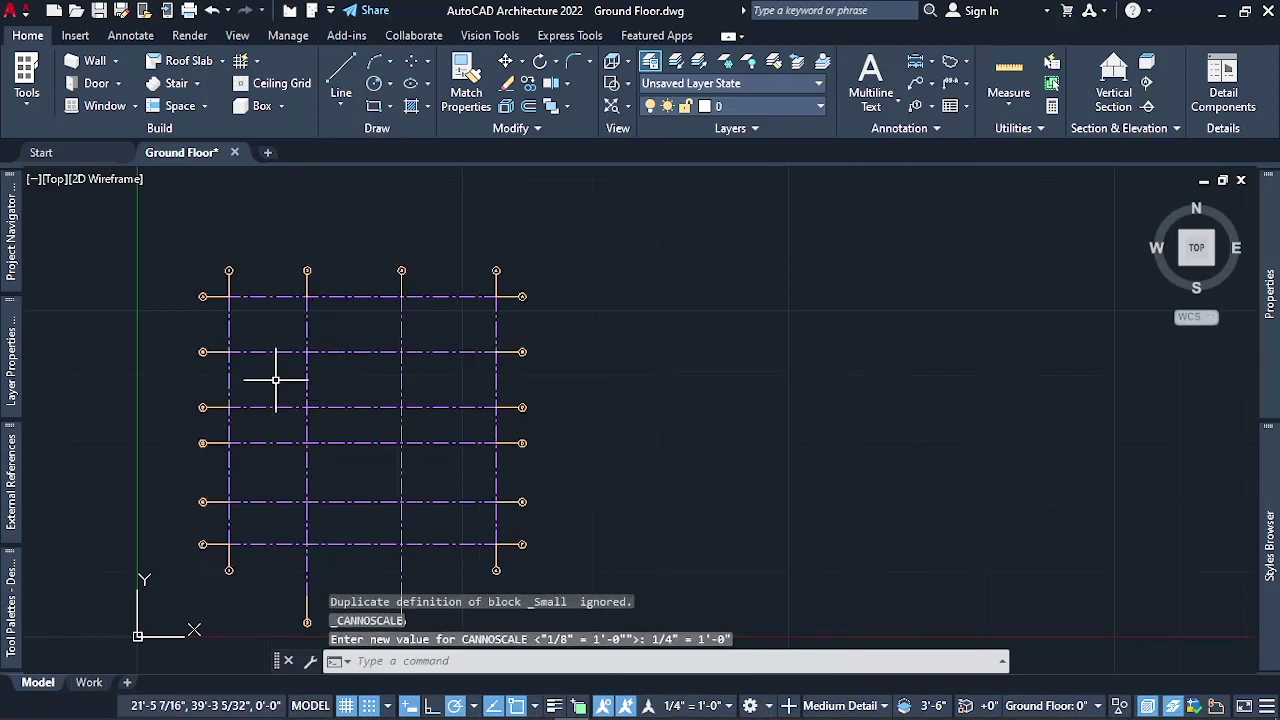
{"action": "scroll", "coordinate": [272, 374], "scroll_direction": "up", "scroll_amount": 2}
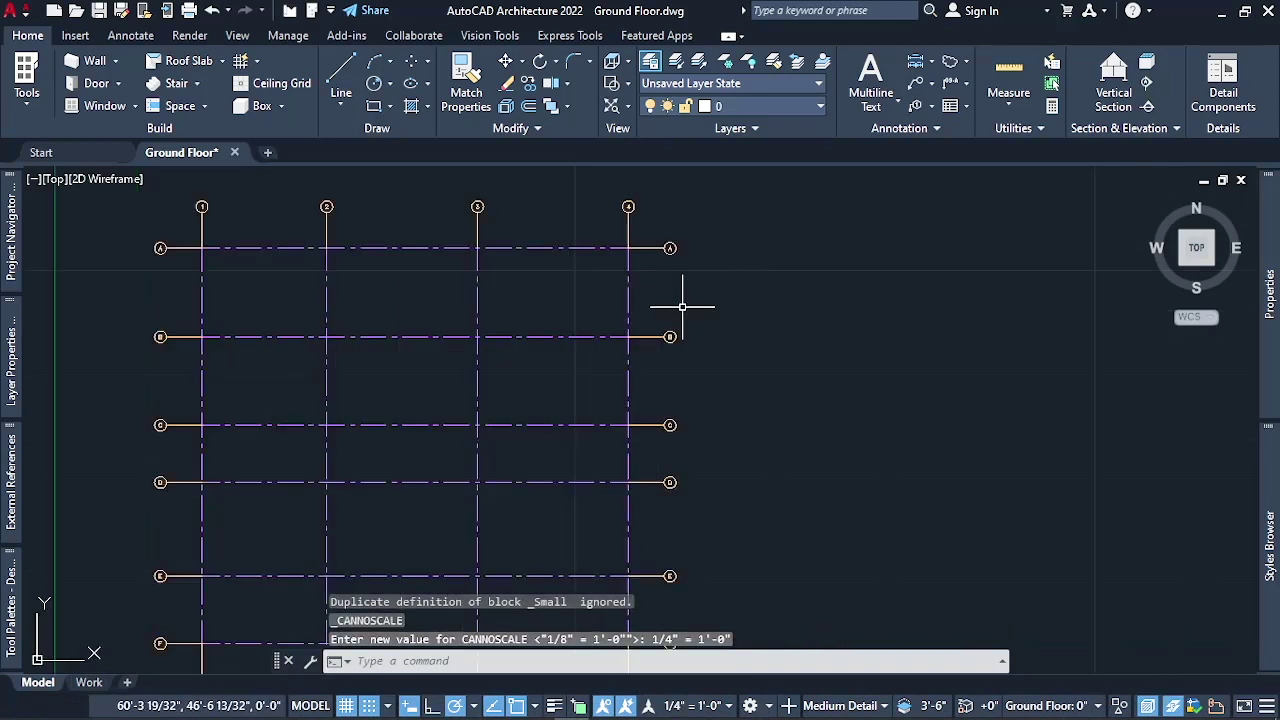
{"action": "scroll", "coordinate": [424, 324], "scroll_direction": "up", "scroll_amount": 2}
{"action": "scroll", "coordinate": [424, 324], "scroll_direction": "down", "scroll_amount": 5}
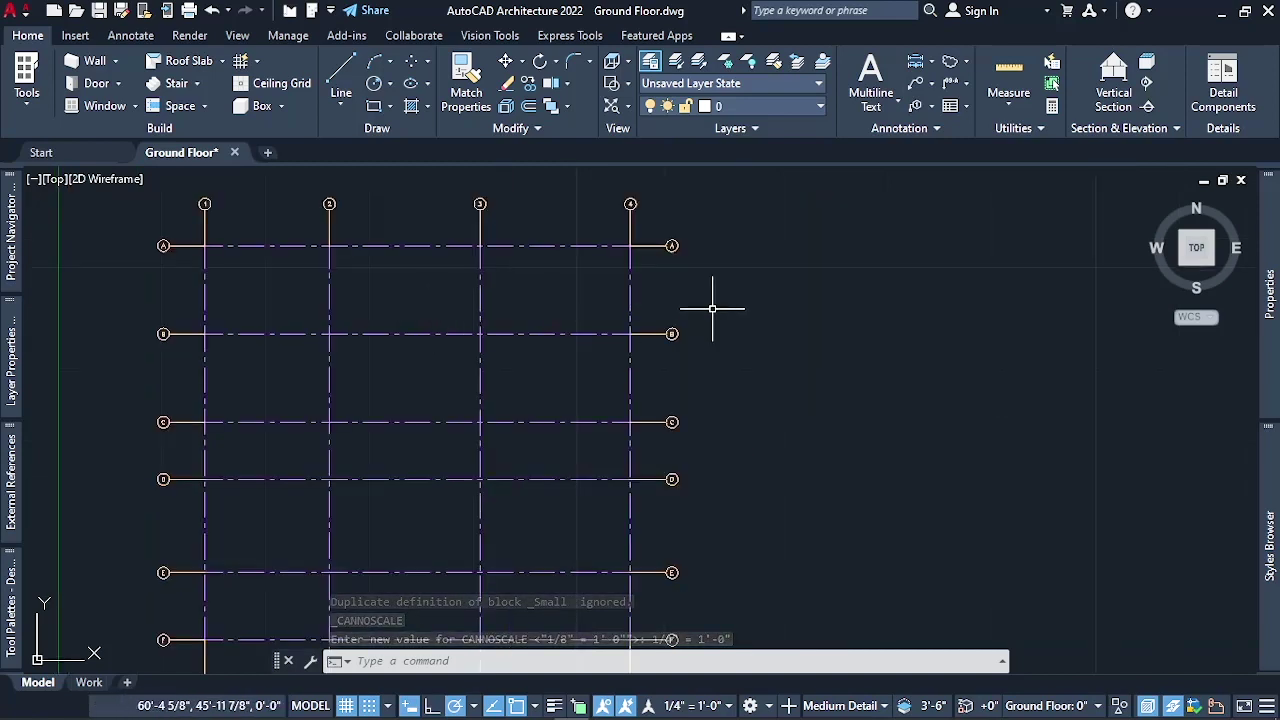
{"action": "scroll", "coordinate": [589, 304], "scroll_direction": "up", "scroll_amount": 2}
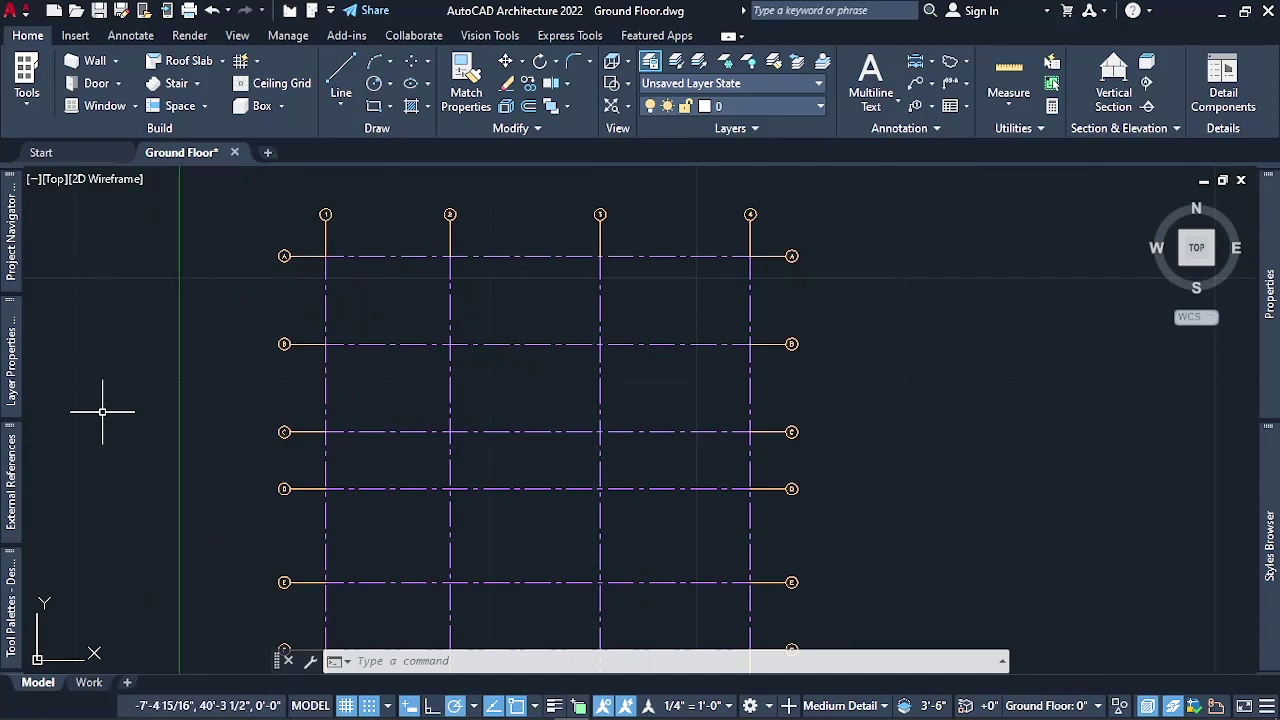
Close the Design tool palette and launch the Content Browser from Home > Tools
{"action": "mouse_move", "coordinate": [9, 645]}
{"action": "scroll", "coordinate": [171, 486], "scroll_direction": "down", "scroll_amount": 6}
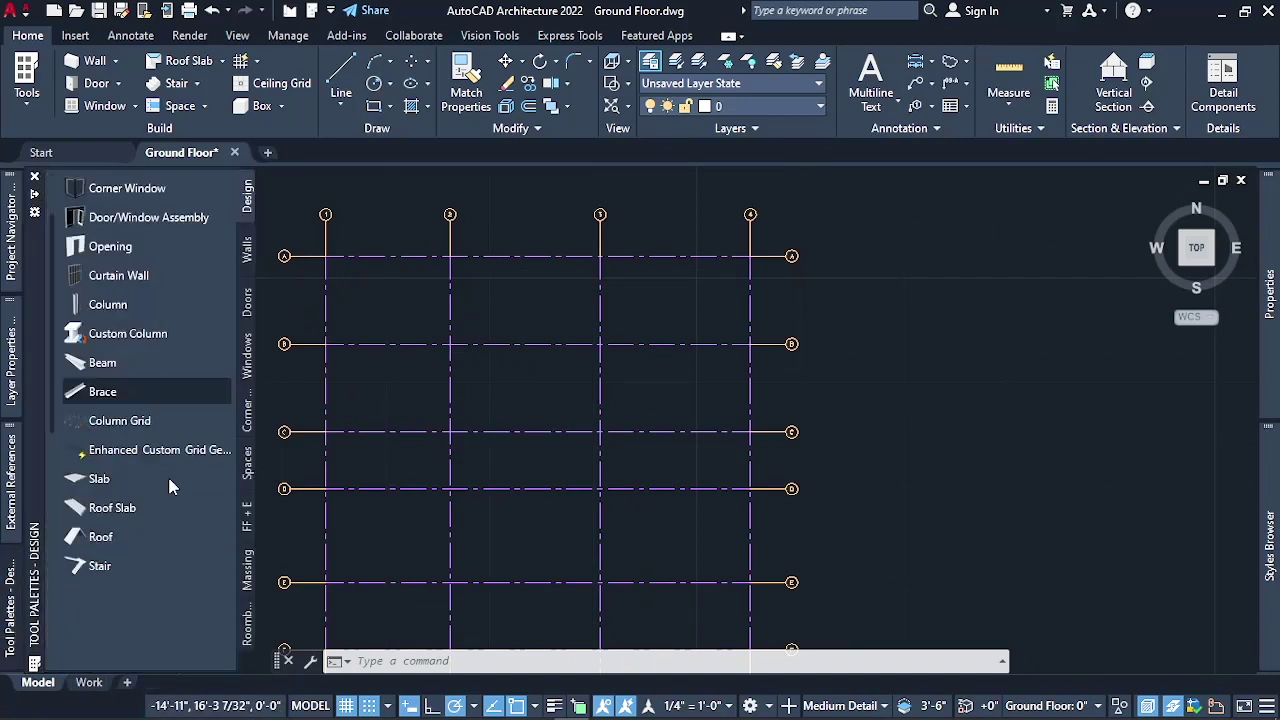
{"action": "scroll", "coordinate": [188, 605], "scroll_direction": "down", "scroll_amount": 3}
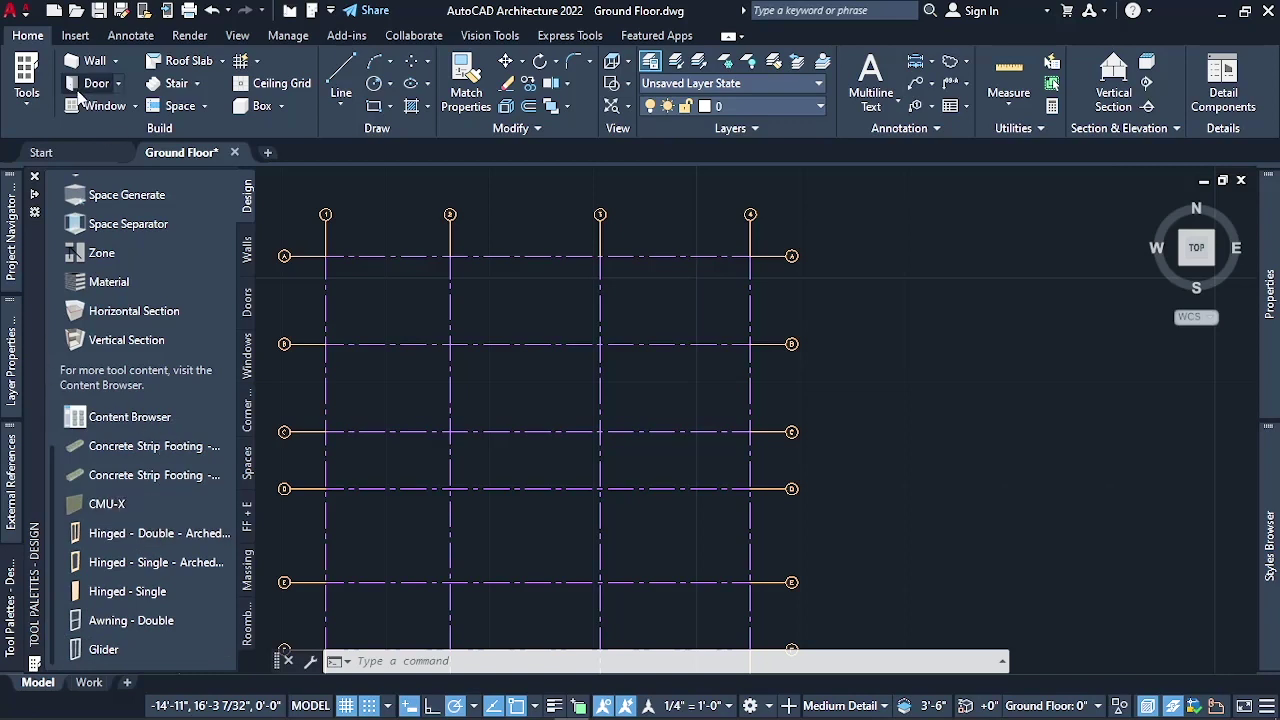
{"action": "left_click", "coordinate": [26, 70]}
{"action": "left_click", "coordinate": [30, 98]}
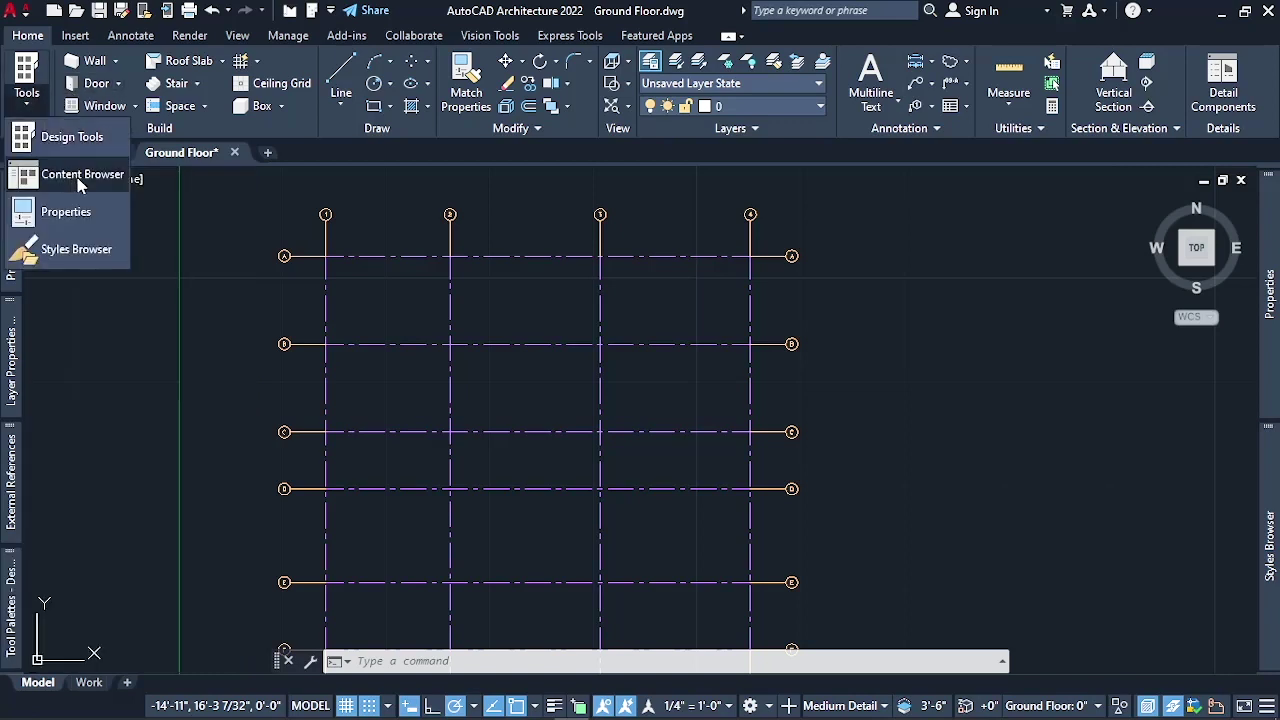
{"action": "left_click", "coordinate": [78, 180]}
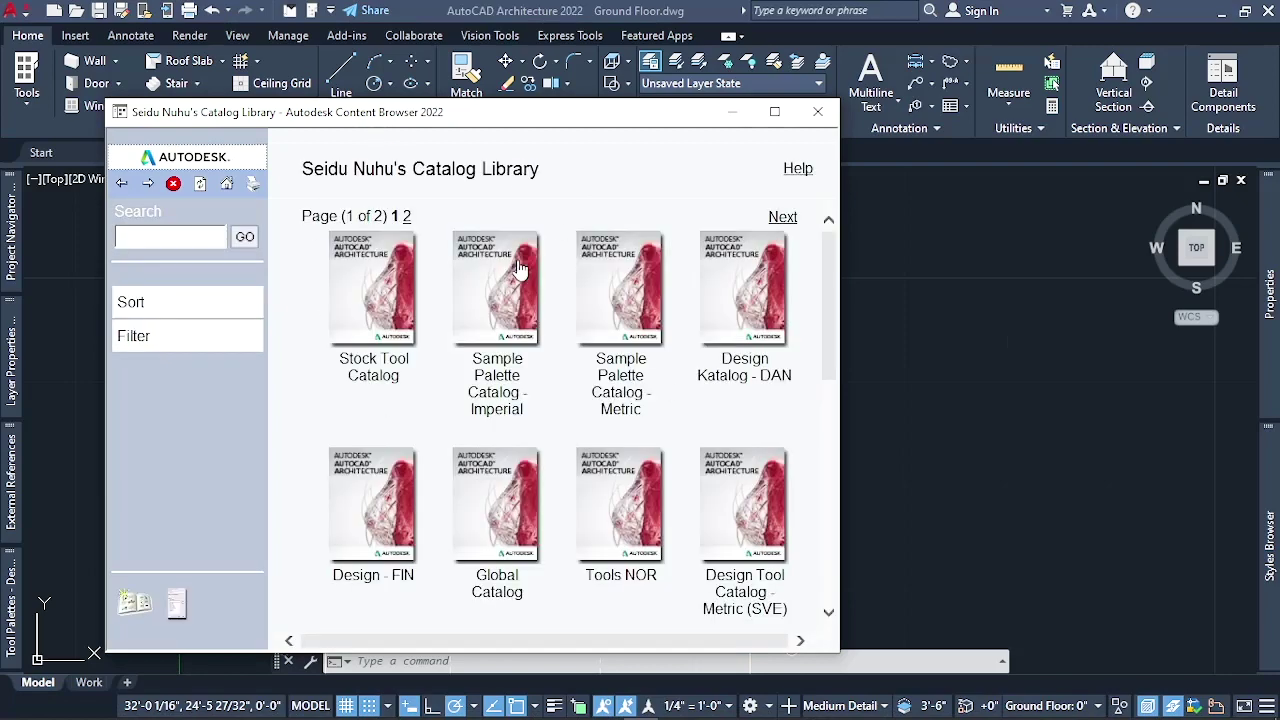
Enter Design Tool Catalog - Imperial and open Walls, listing Brick, CMU, Concrete and Stud
{"action": "mouse_move", "coordinate": [522, 268]}
{"action": "scroll", "coordinate": [522, 268], "scroll_direction": "down", "scroll_amount": 4}
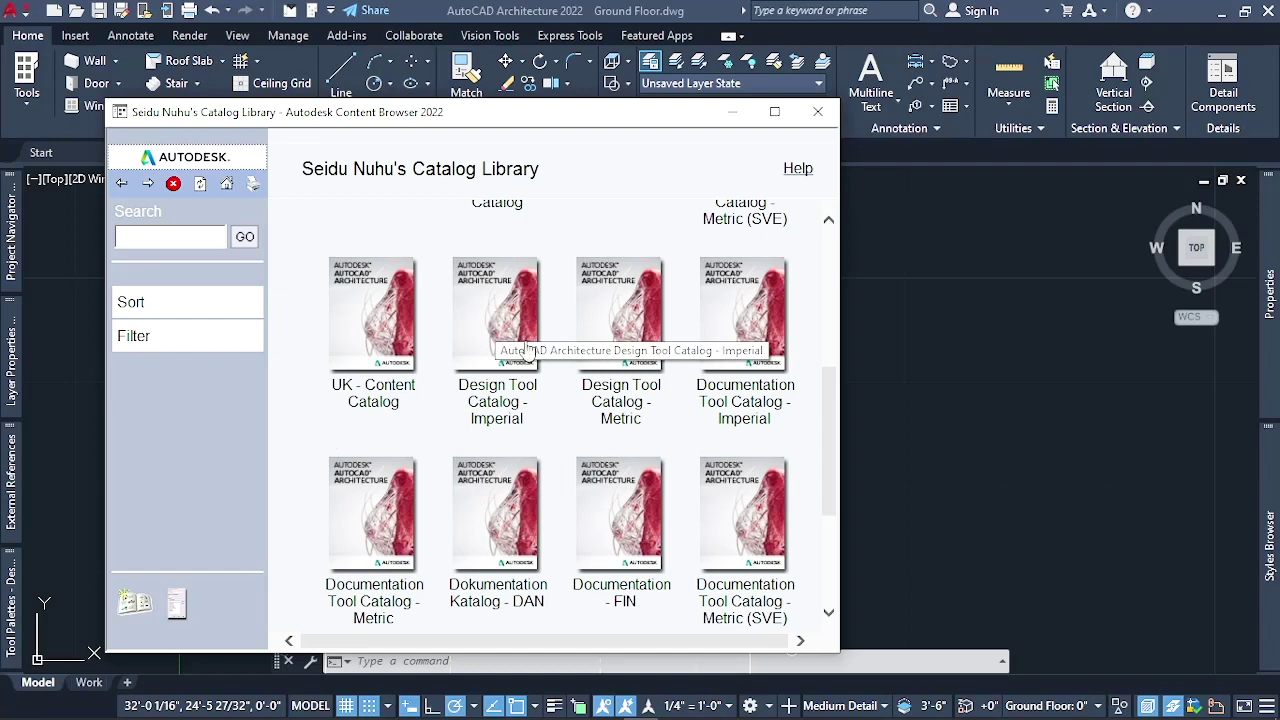
{"action": "left_click", "coordinate": [536, 426]}
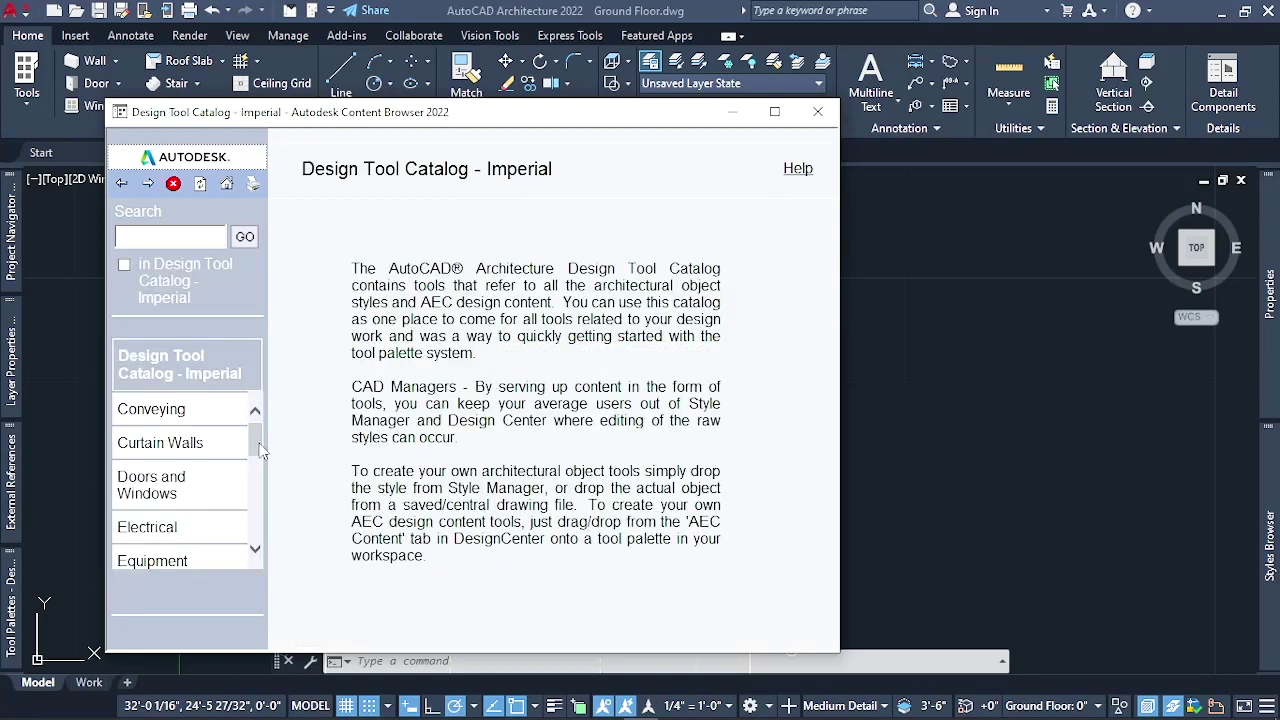
{"action": "left_click_drag", "start_coordinate": [259, 450], "coordinate": [258, 528]}
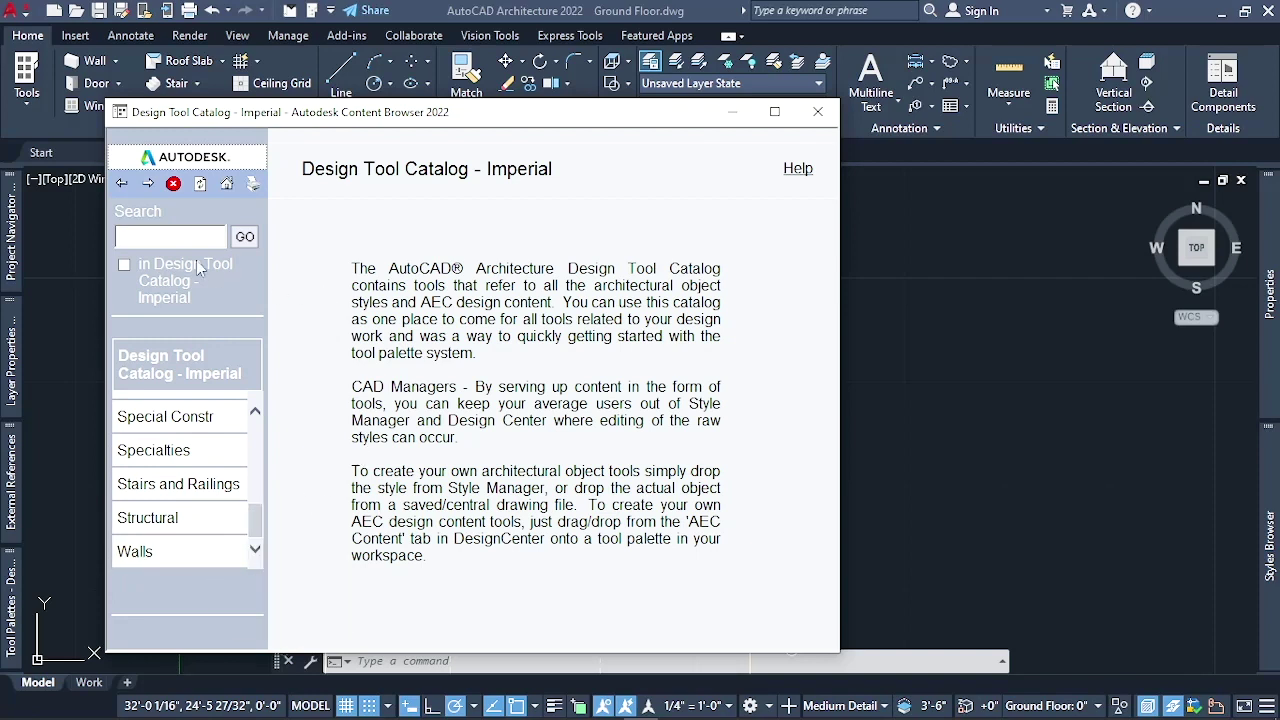
{"action": "left_click", "coordinate": [182, 237]}
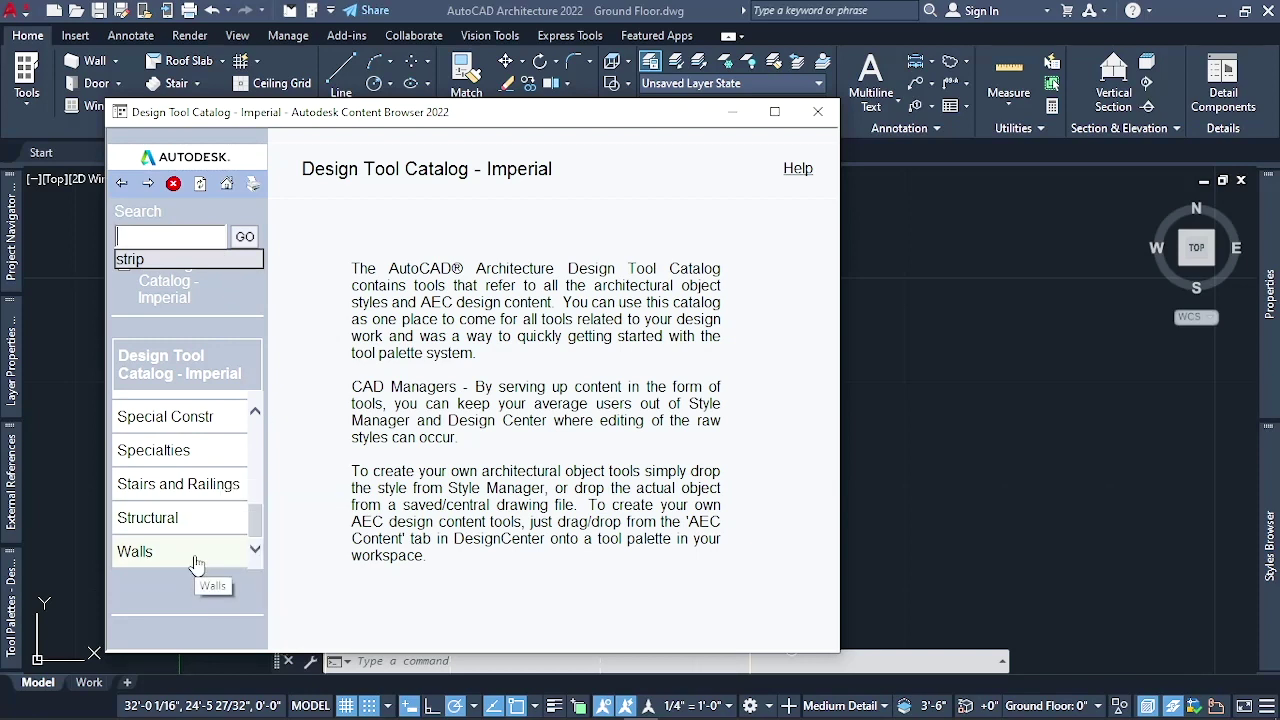
{"action": "left_click", "coordinate": [197, 555]}
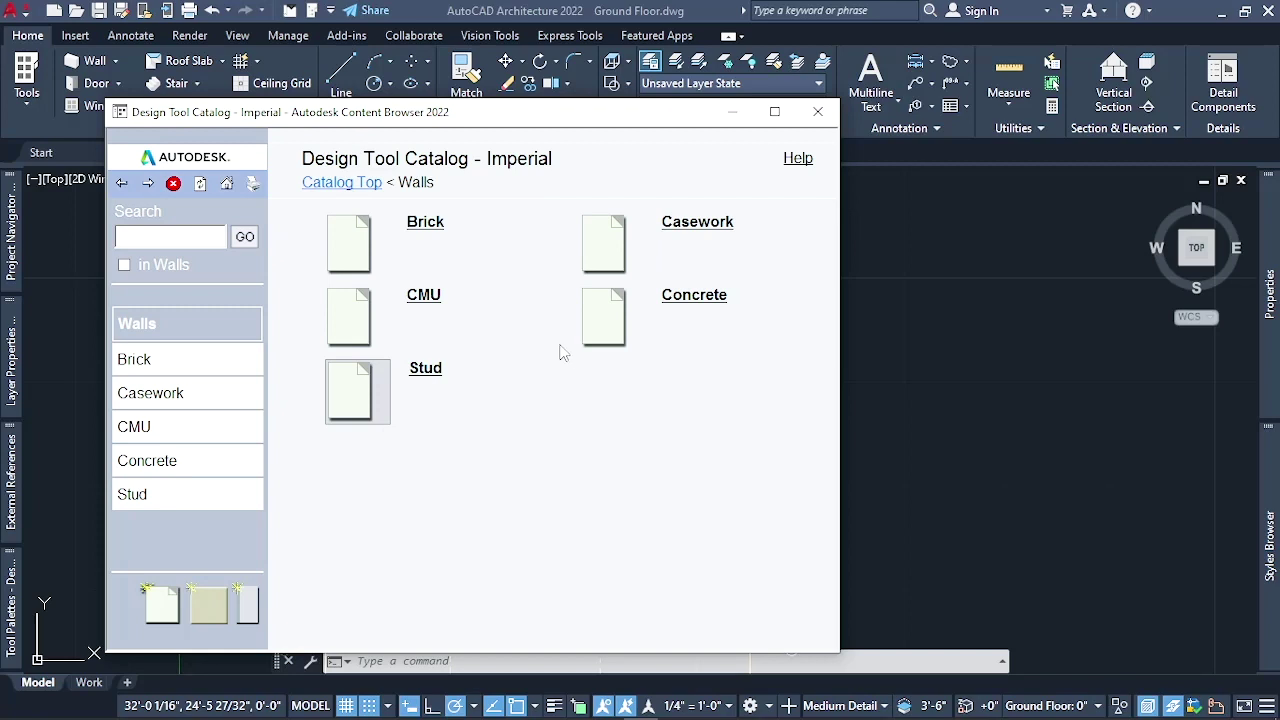
Browse the Brick wall styles, viewing the Brick-4 style's options
{"action": "left_click", "coordinate": [425, 237]}
{"action": "left_click", "coordinate": [380, 258]}
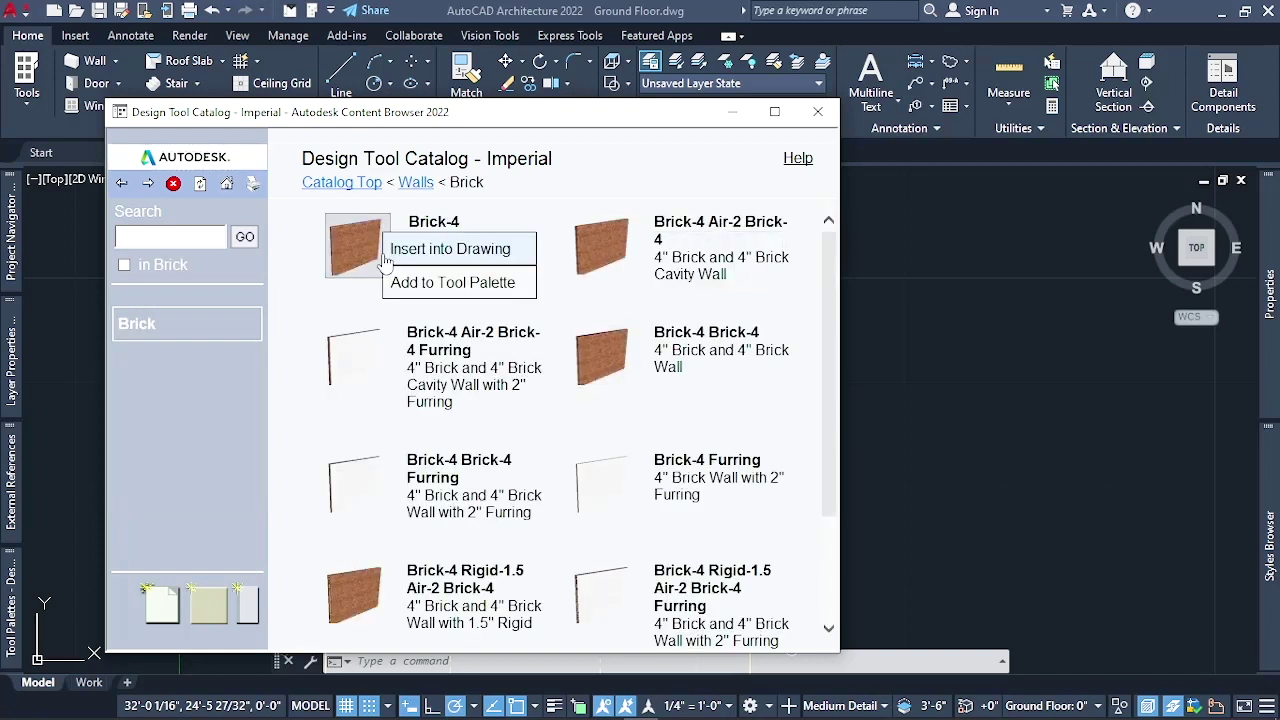
{"action": "scroll", "coordinate": [600, 385], "scroll_direction": "down", "scroll_amount": 3}
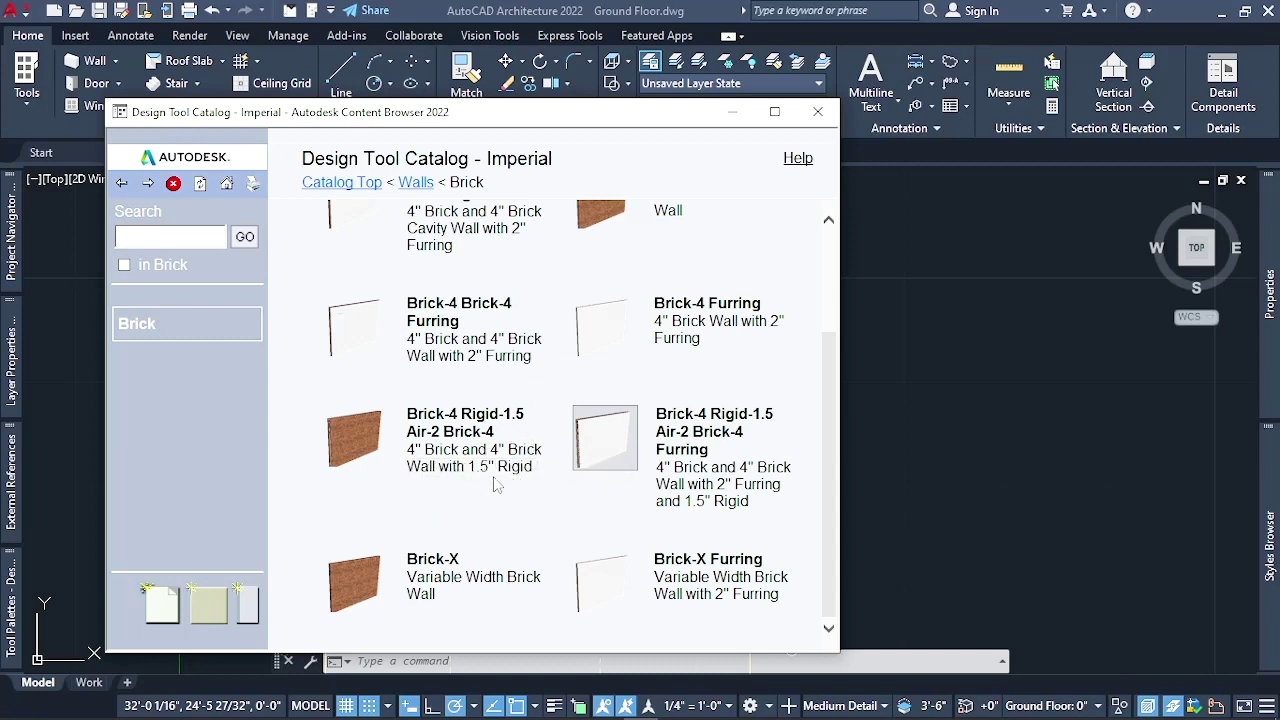
Check the actions for the Brick-4 Rigid-1.5 Furring and Brick-X styles, then go back to Walls
{"action": "right_click", "coordinate": [619, 443]}
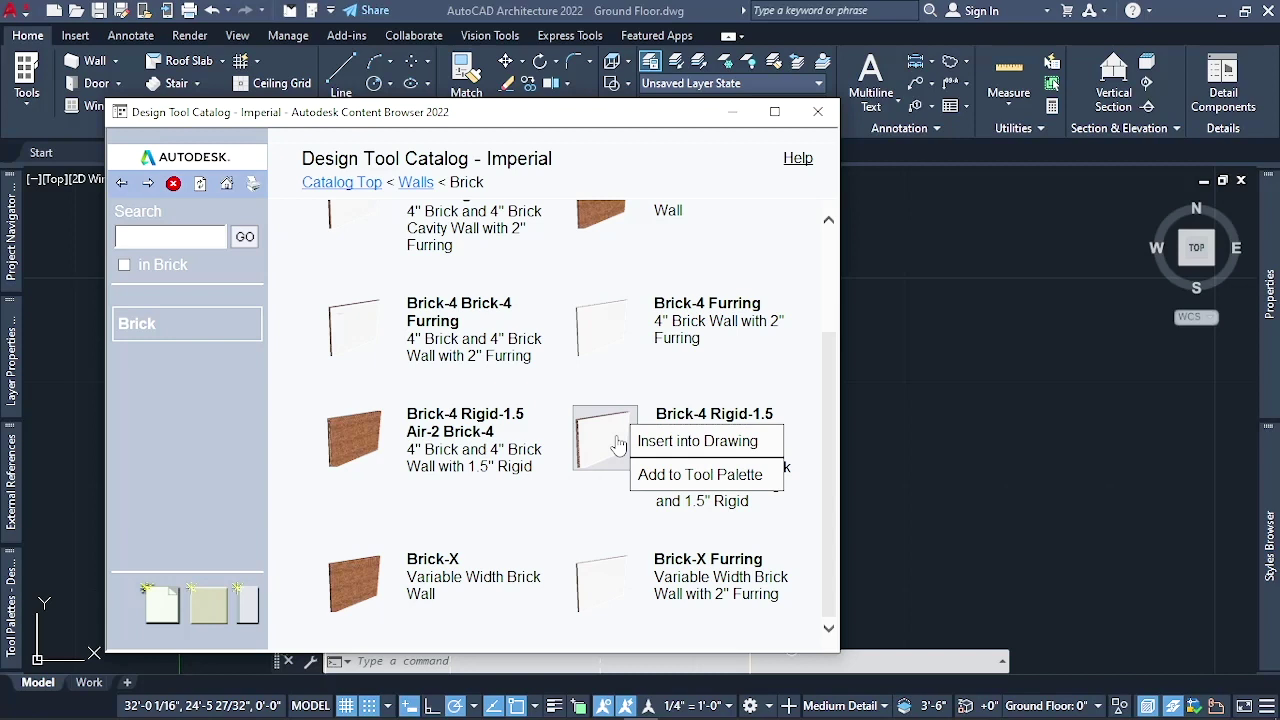
{"action": "key", "text": "Escape"}
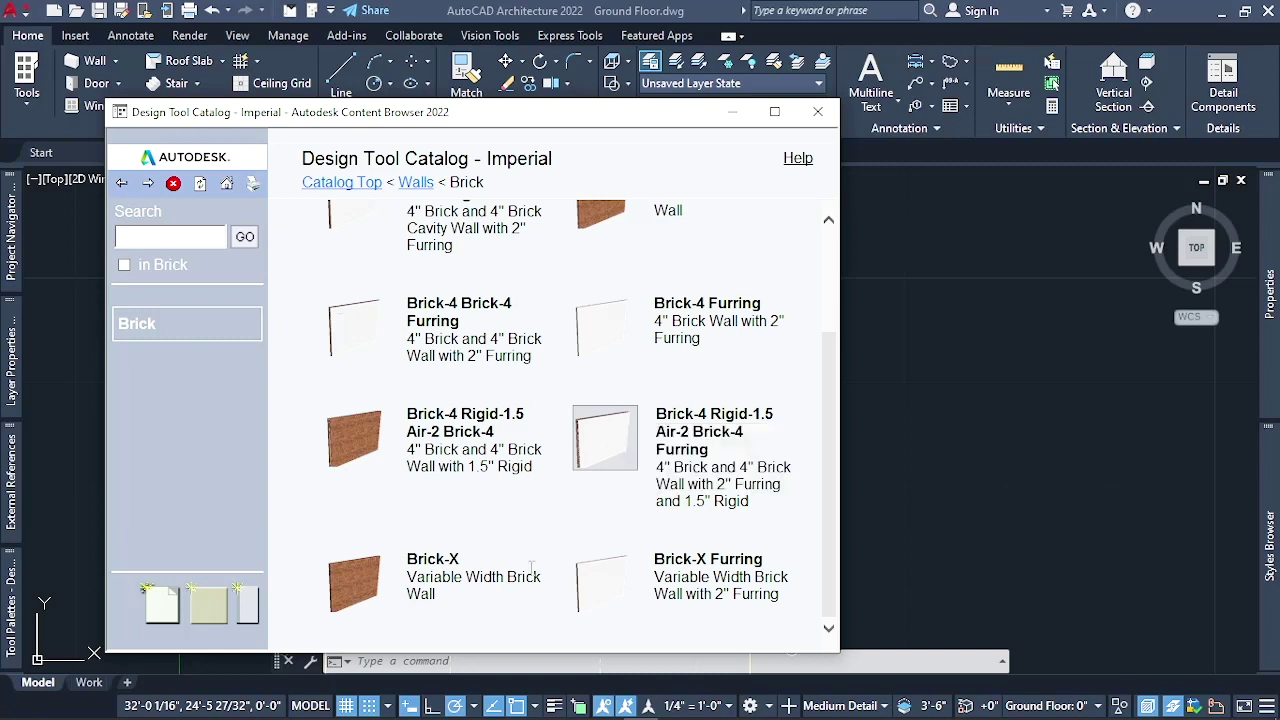
{"action": "right_click", "coordinate": [384, 572]}
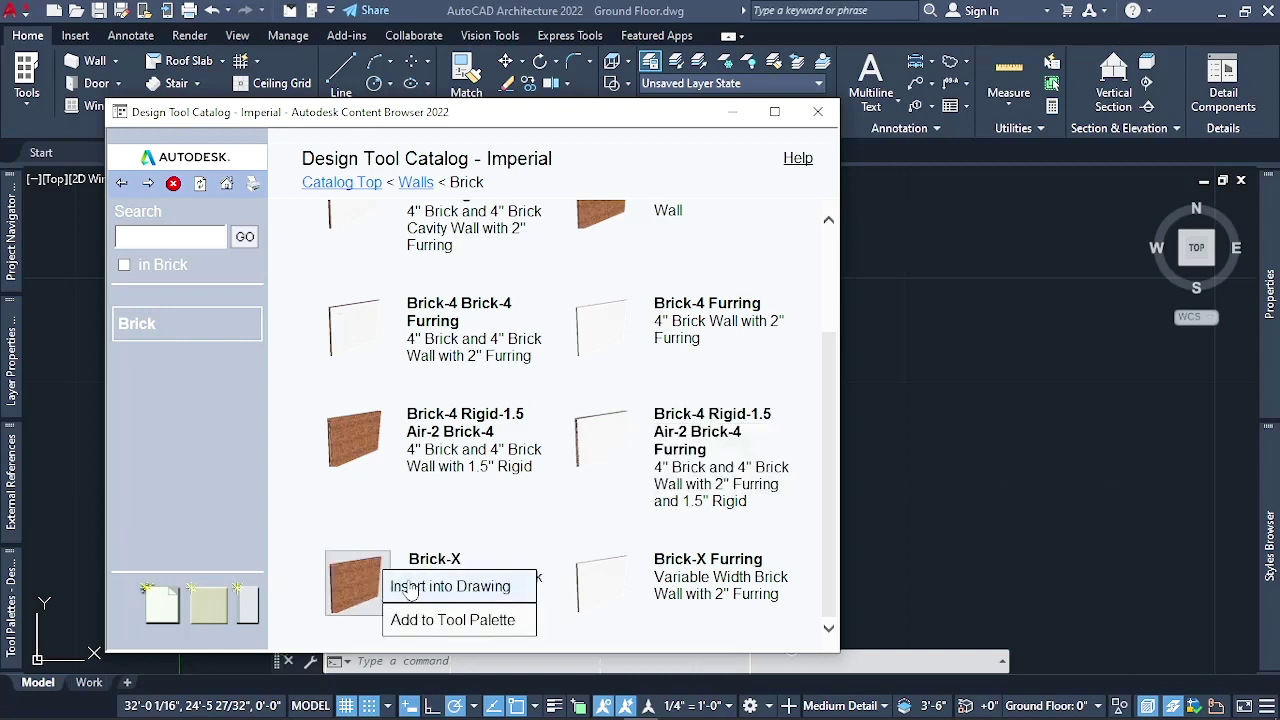
{"action": "key", "text": "Escape"}
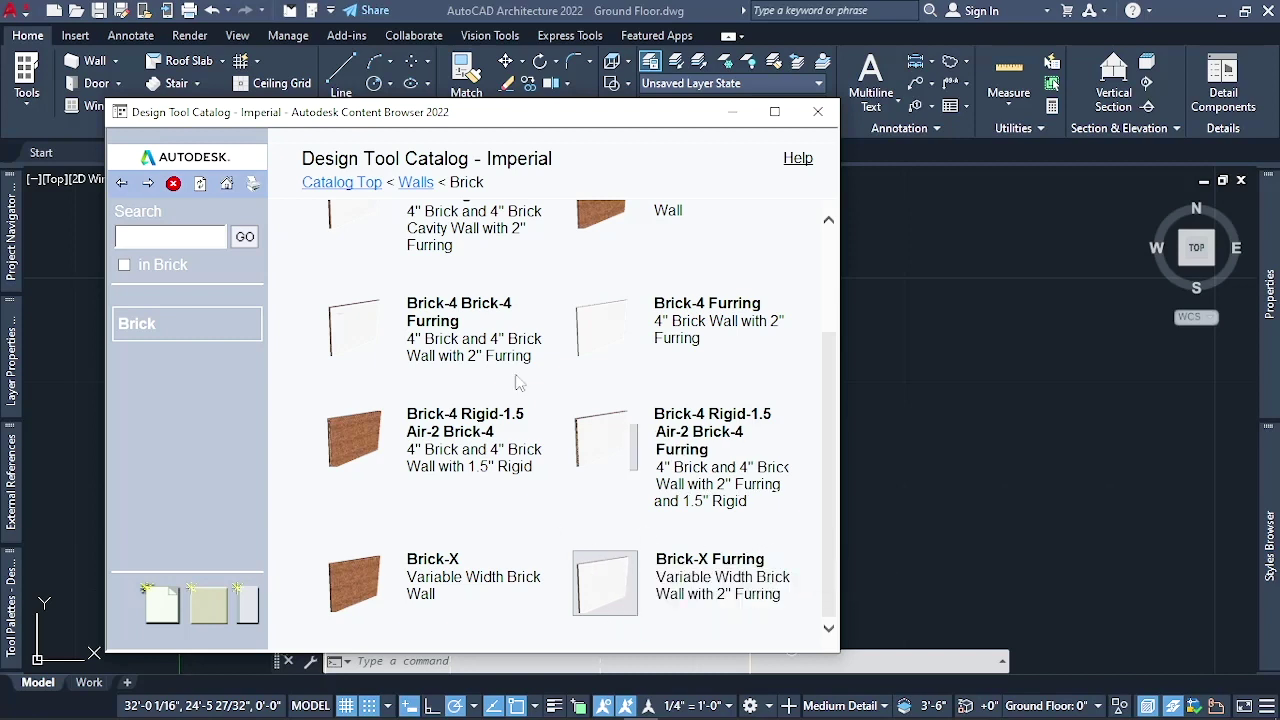
{"action": "right_click", "coordinate": [370, 432]}
{"action": "key", "text": "Escape"}
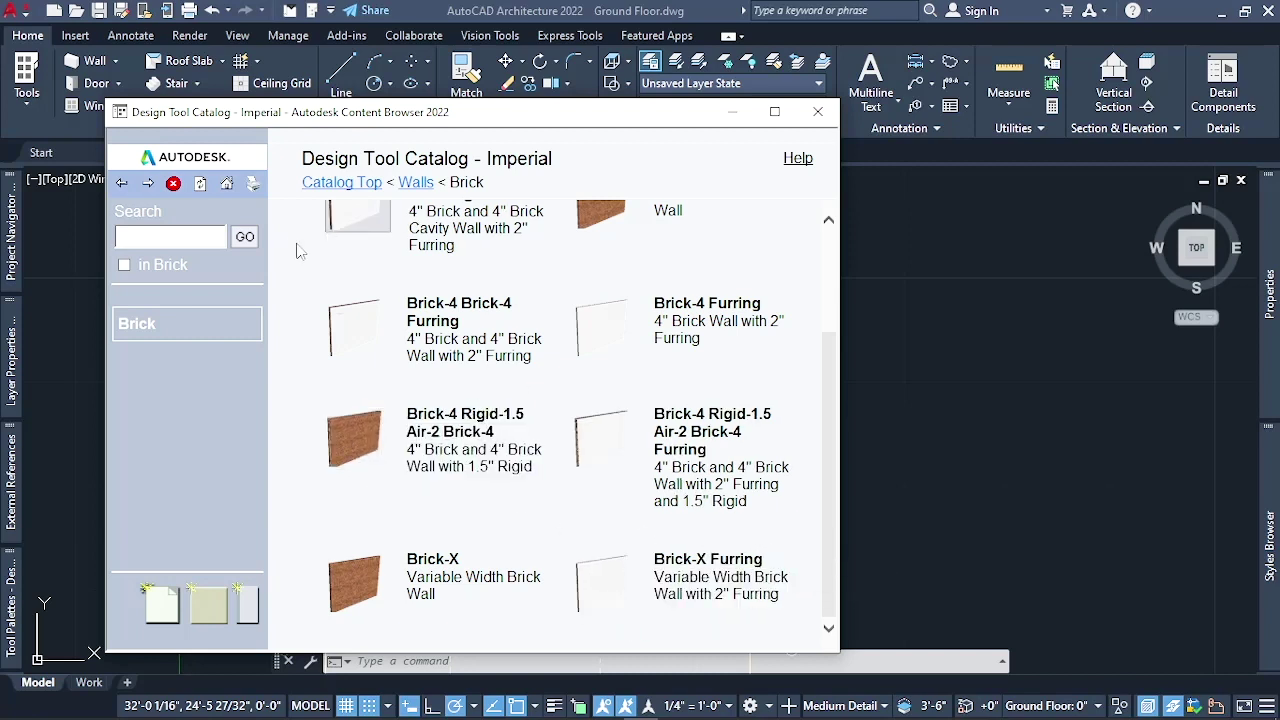
{"action": "left_click", "coordinate": [121, 183]}
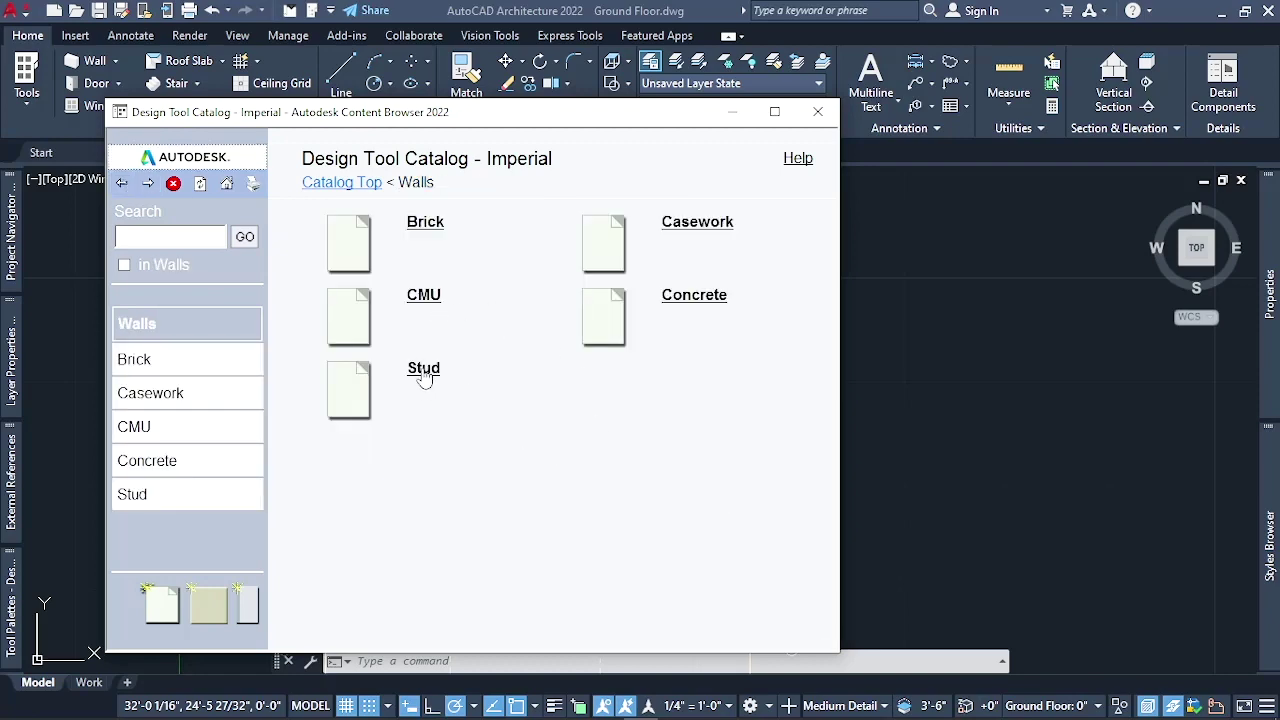
{"action": "left_click", "coordinate": [505, 354]}
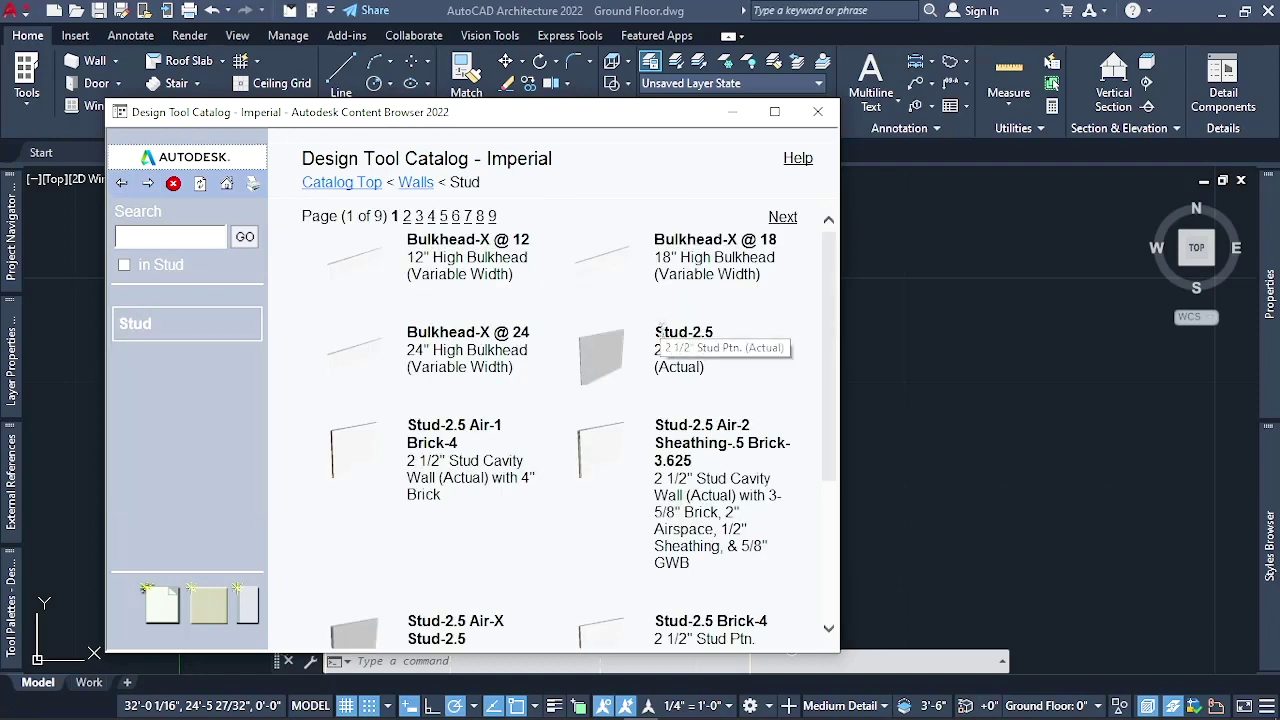
{"action": "scroll", "coordinate": [660, 340], "scroll_direction": "down", "scroll_amount": 5}
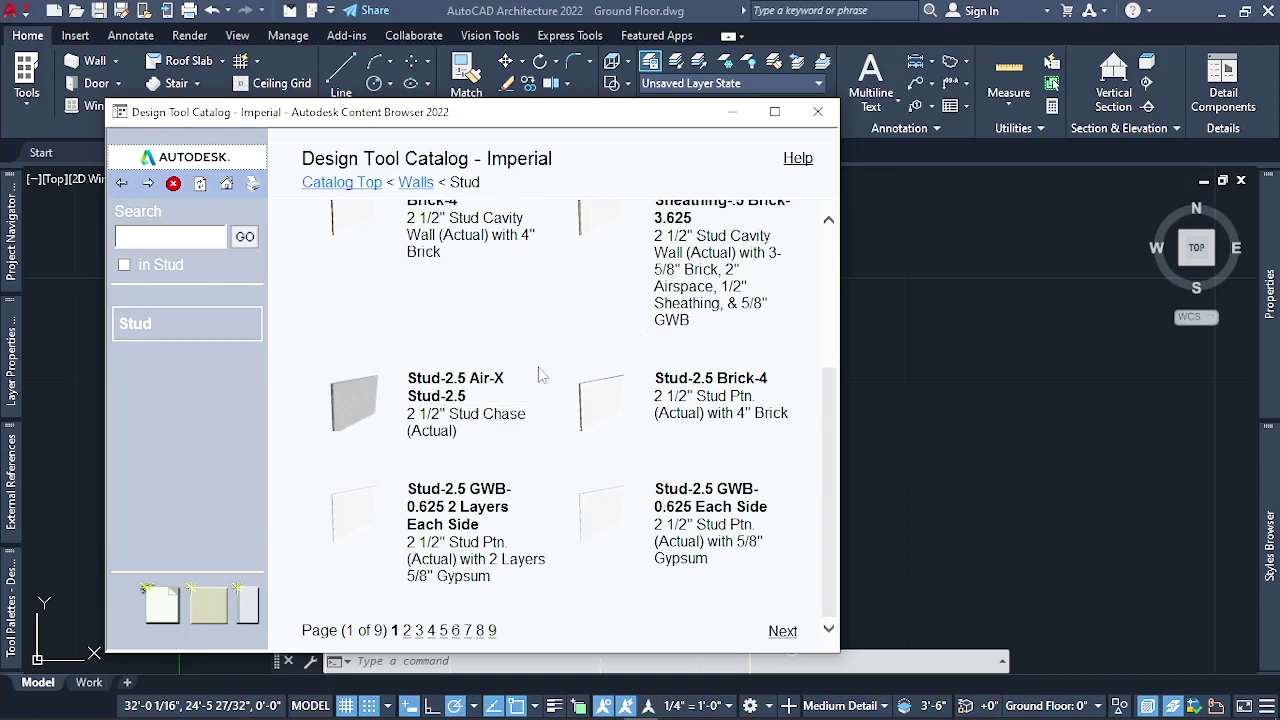
{"action": "scroll", "coordinate": [551, 380], "scroll_direction": "up", "scroll_amount": 3}
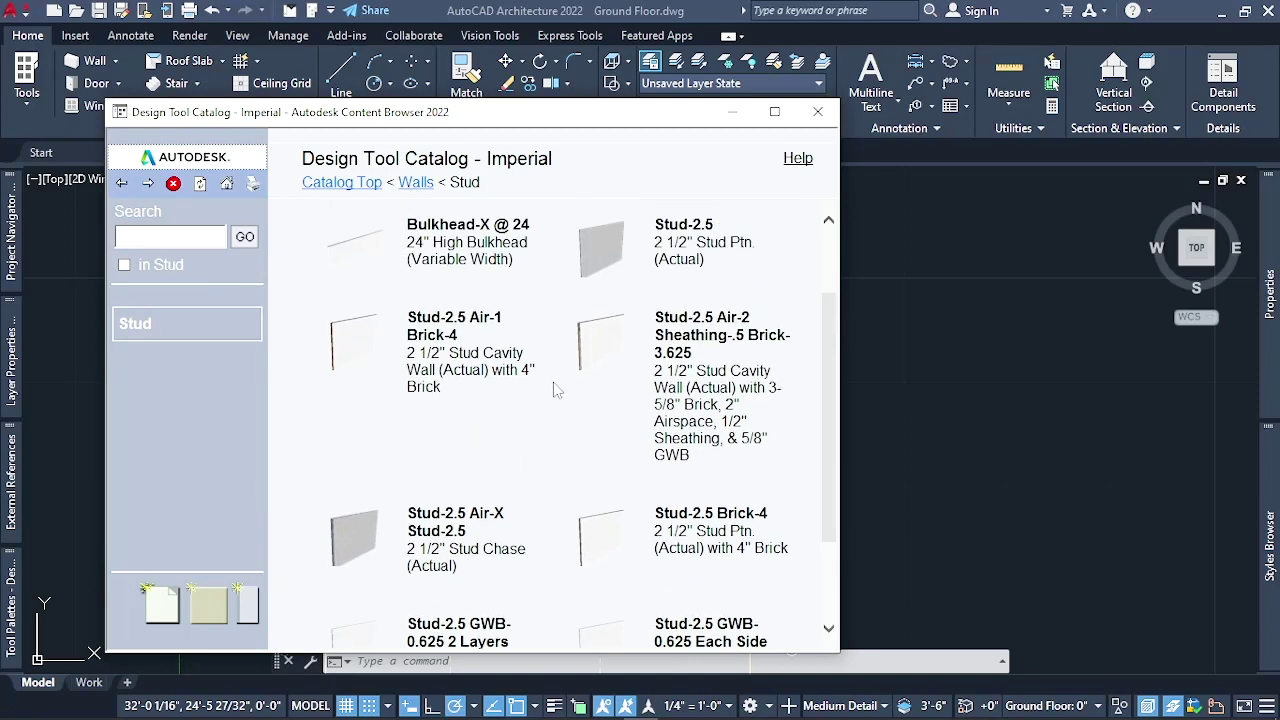
{"action": "scroll", "coordinate": [551, 380], "scroll_direction": "down", "scroll_amount": 3}
{"action": "scroll", "coordinate": [547, 377], "scroll_direction": "up", "scroll_amount": 3}
{"action": "scroll", "coordinate": [547, 380], "scroll_direction": "up", "scroll_amount": 3}
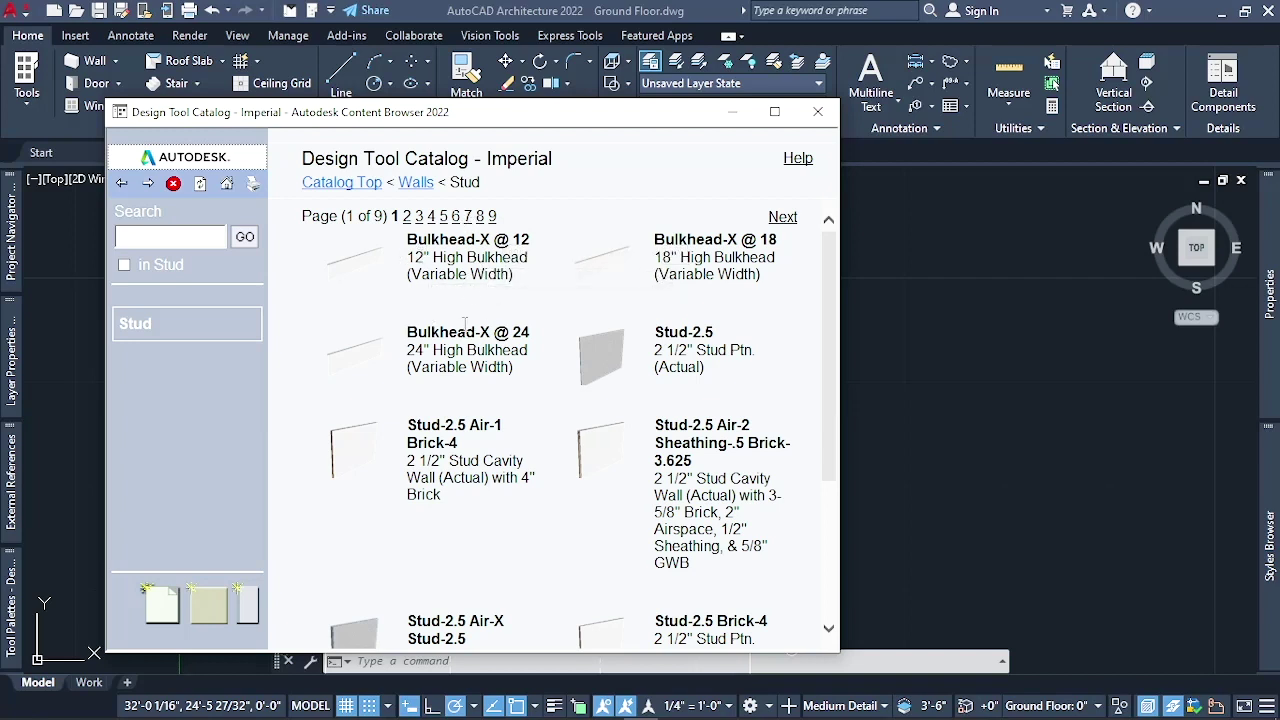
{"action": "right_click", "coordinate": [382, 247]}
{"action": "key", "text": "Escape"}
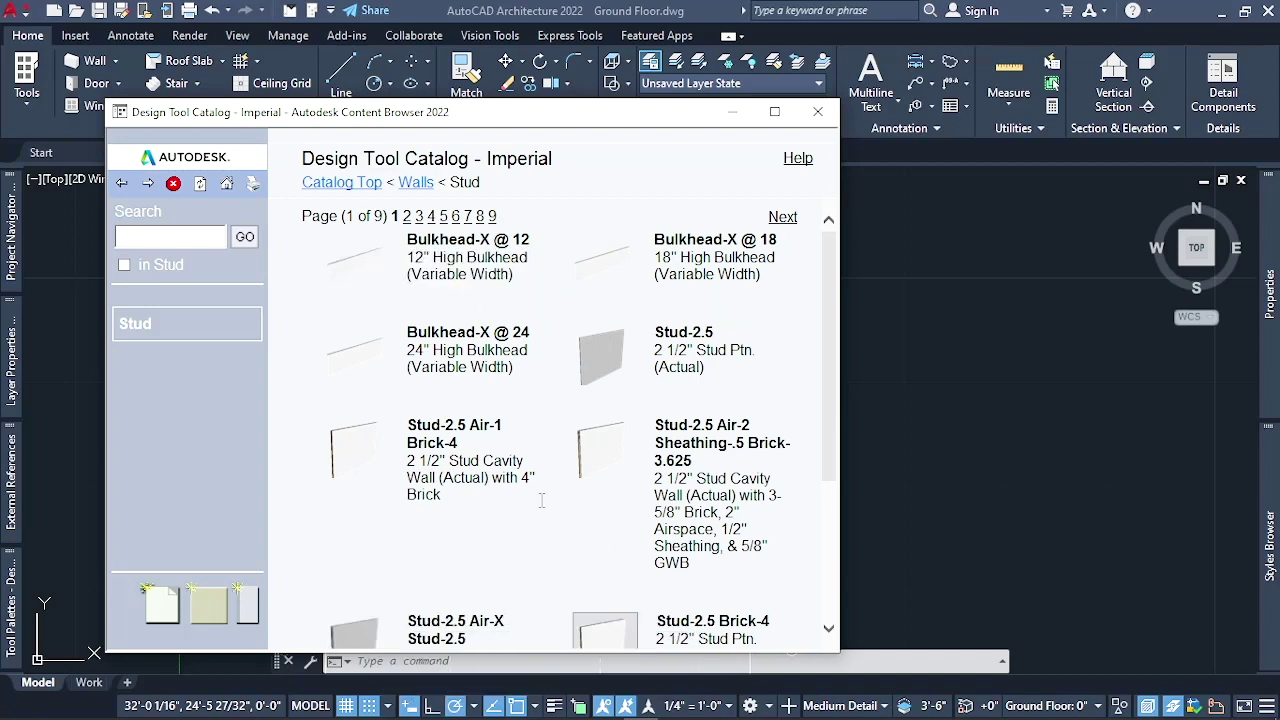
{"action": "right_click", "coordinate": [382, 252]}
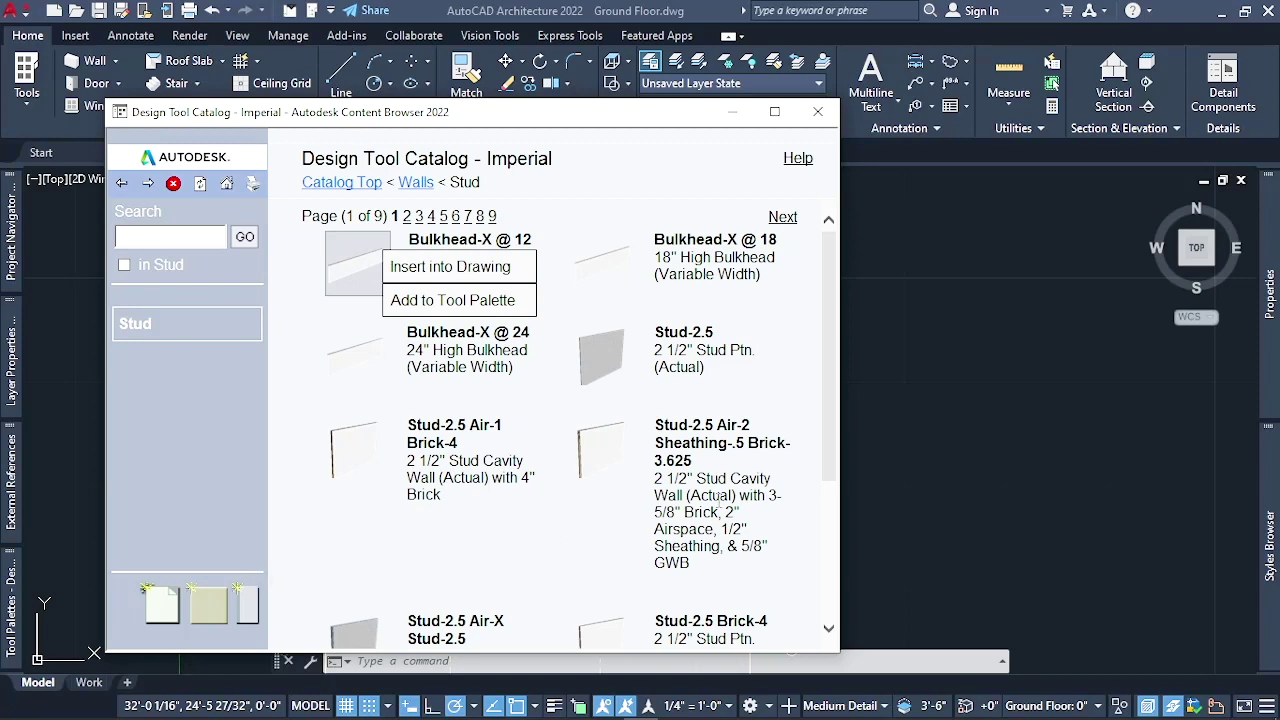
{"action": "left_click", "coordinate": [531, 580]}
{"action": "scroll", "coordinate": [546, 545], "scroll_direction": "down", "scroll_amount": 3}
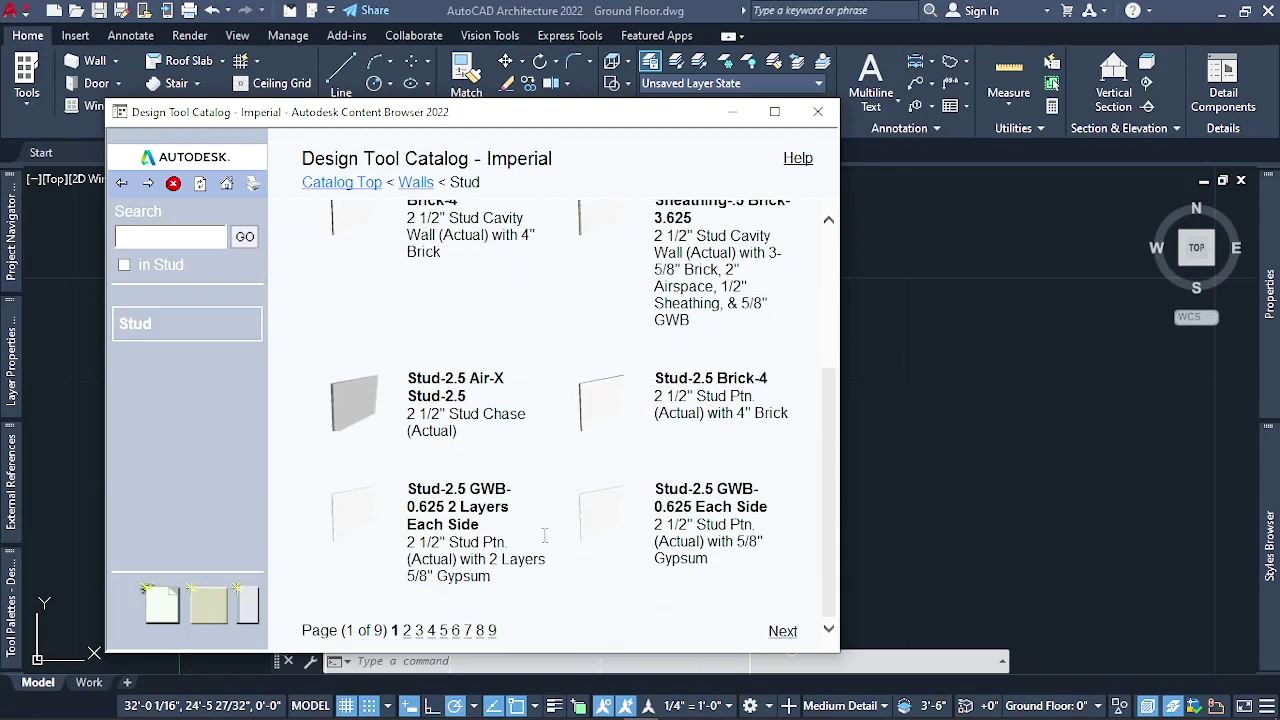
{"action": "left_click", "coordinate": [492, 632]}
{"action": "scroll", "coordinate": [620, 562], "scroll_direction": "up", "scroll_amount": 1}
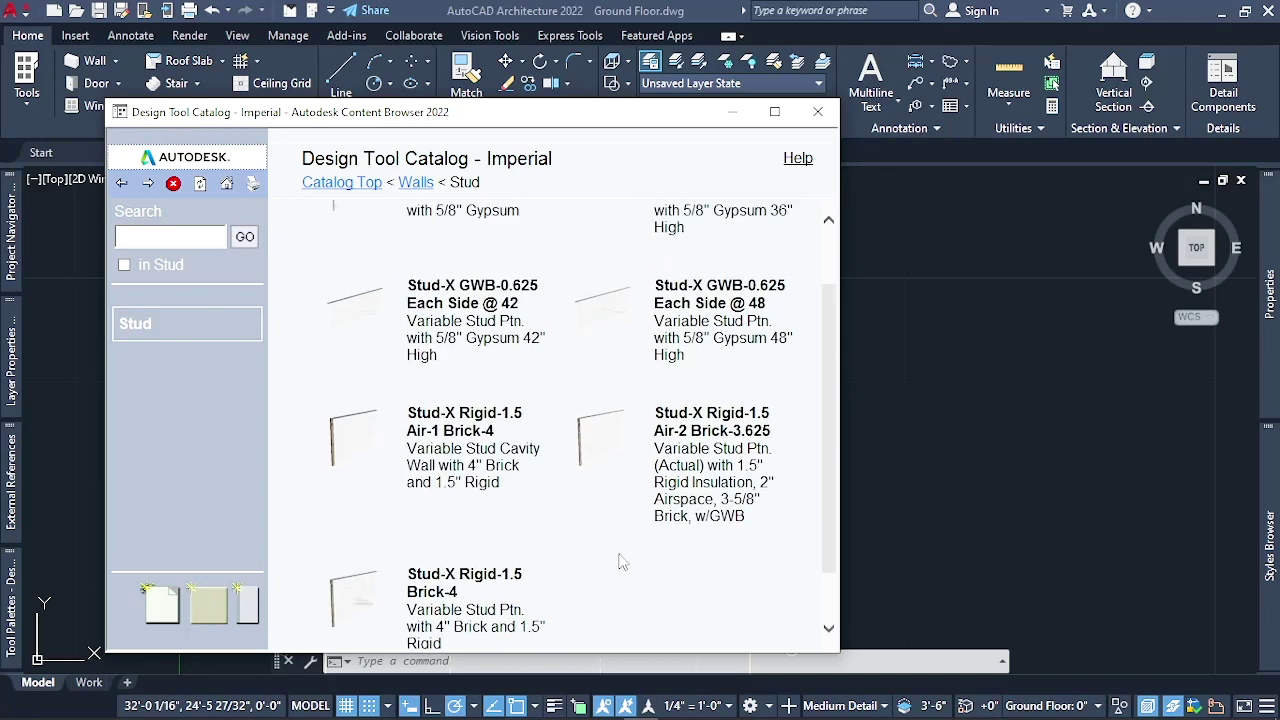
{"action": "scroll", "coordinate": [575, 565], "scroll_direction": "up", "scroll_amount": 2}
{"action": "scroll", "coordinate": [570, 556], "scroll_direction": "down", "scroll_amount": 3}
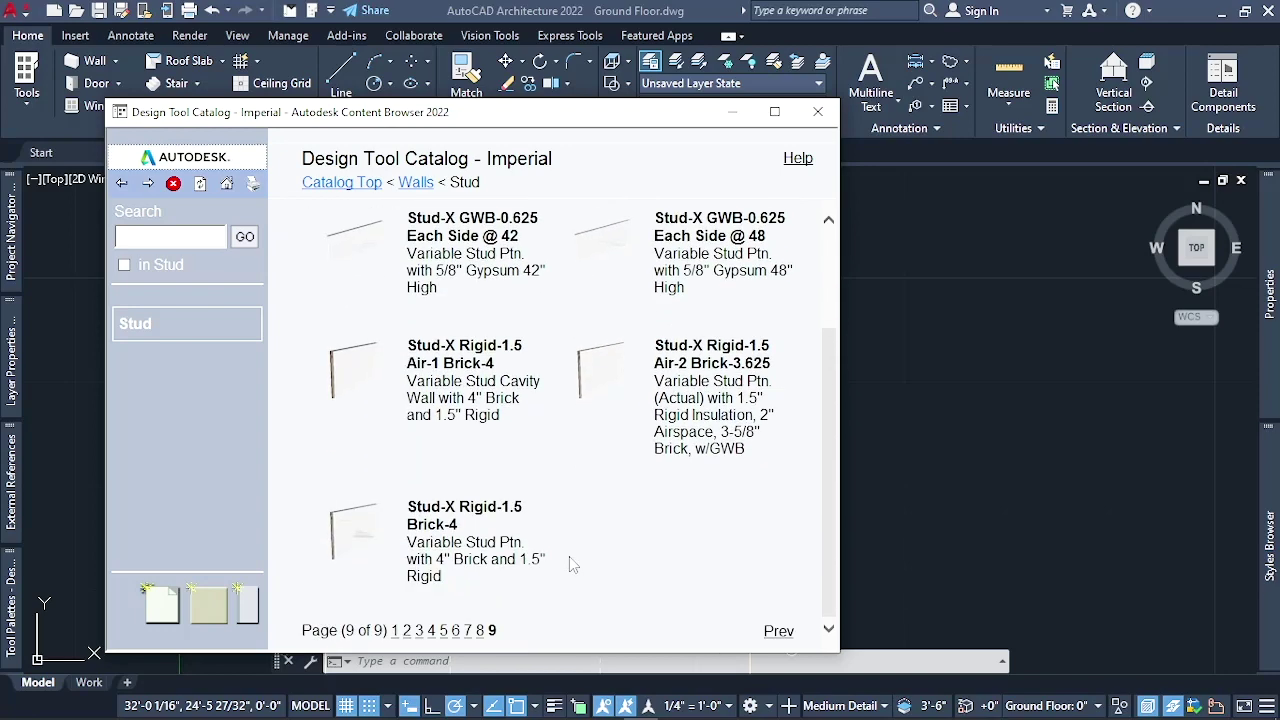
{"action": "left_click", "coordinate": [480, 632]}
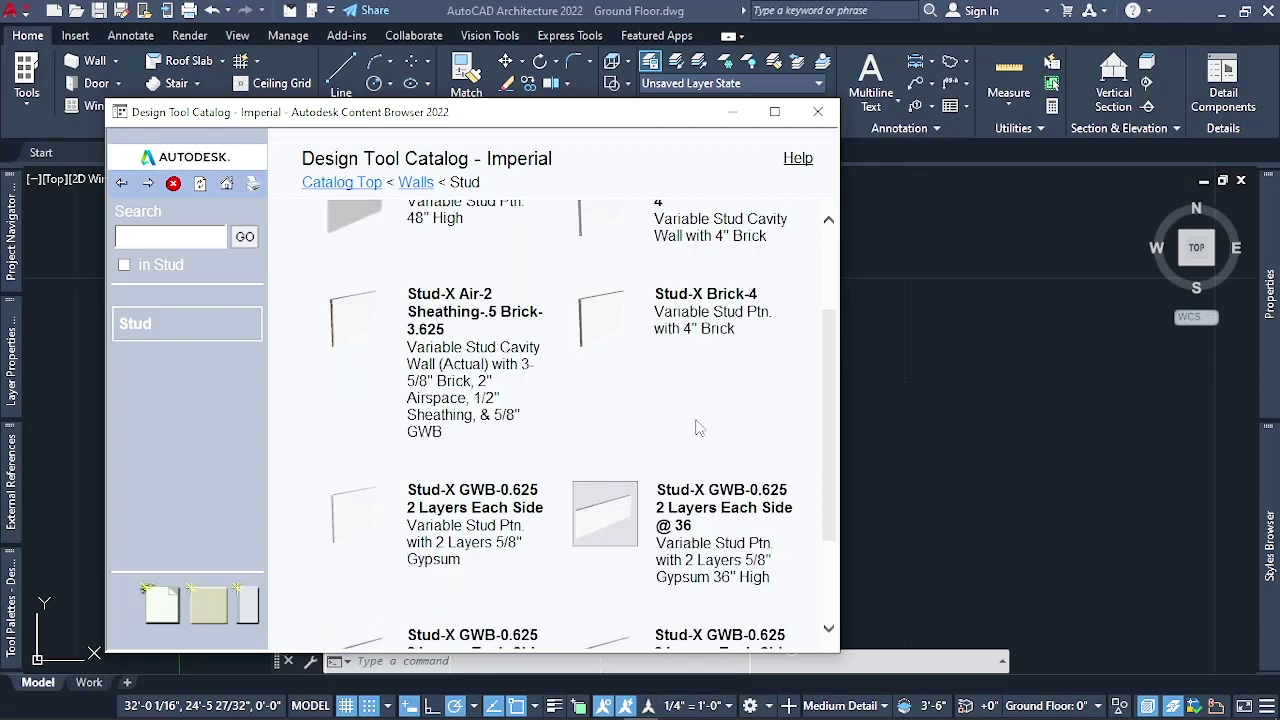
{"action": "scroll", "coordinate": [697, 430], "scroll_direction": "up", "scroll_amount": 1}
{"action": "scroll", "coordinate": [686, 441], "scroll_direction": "up", "scroll_amount": 1}
{"action": "scroll", "coordinate": [670, 452], "scroll_direction": "down", "scroll_amount": 4}
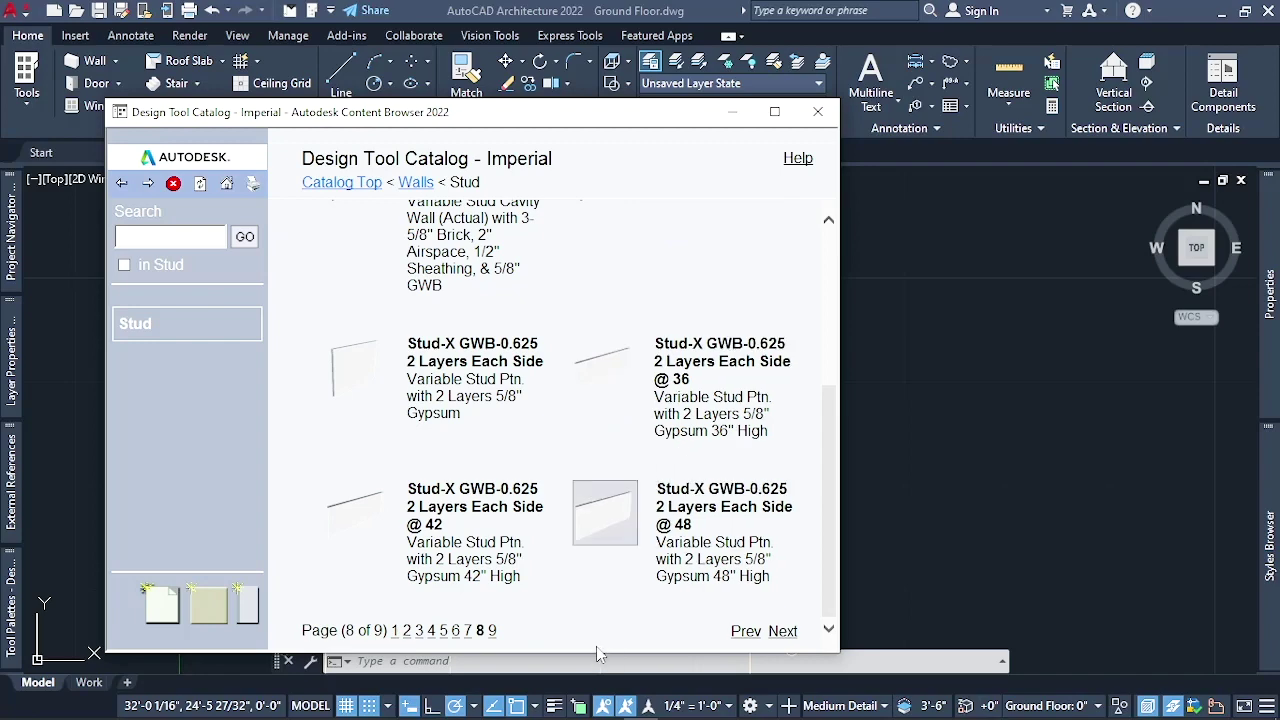
{"action": "left_click", "coordinate": [467, 632]}
{"action": "left_click", "coordinate": [628, 516]}
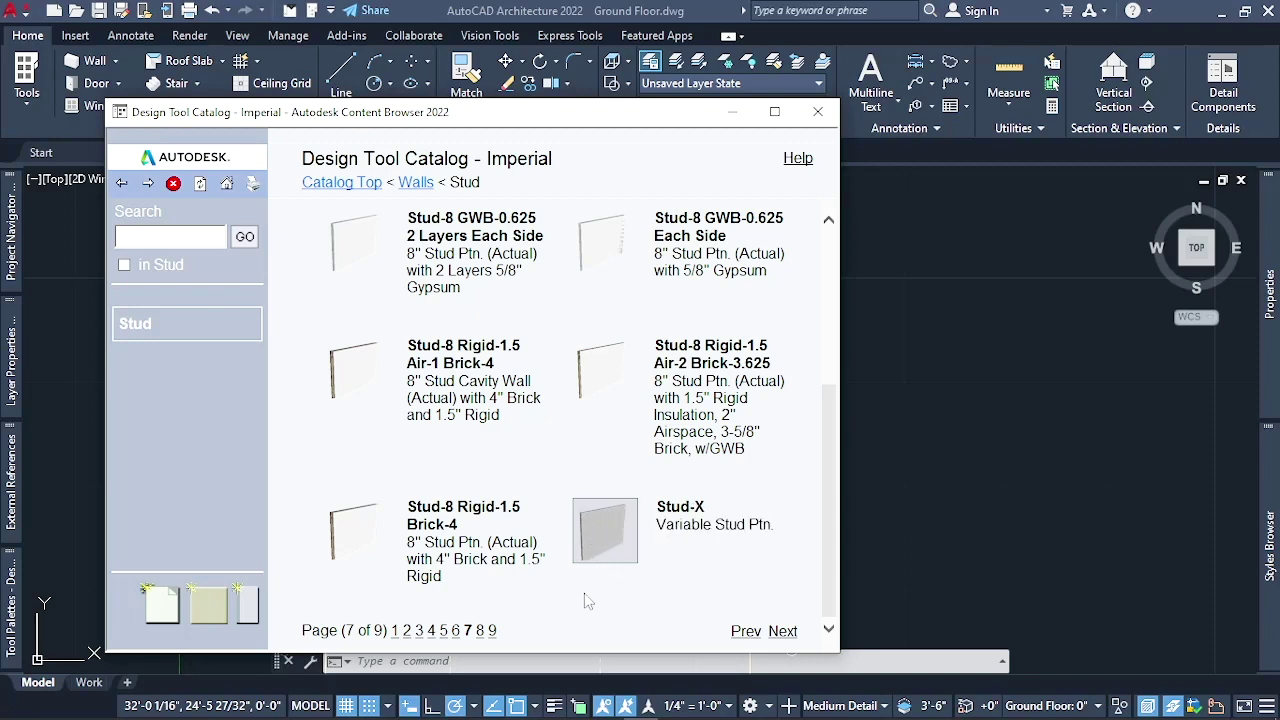
{"action": "left_click", "coordinate": [124, 189]}
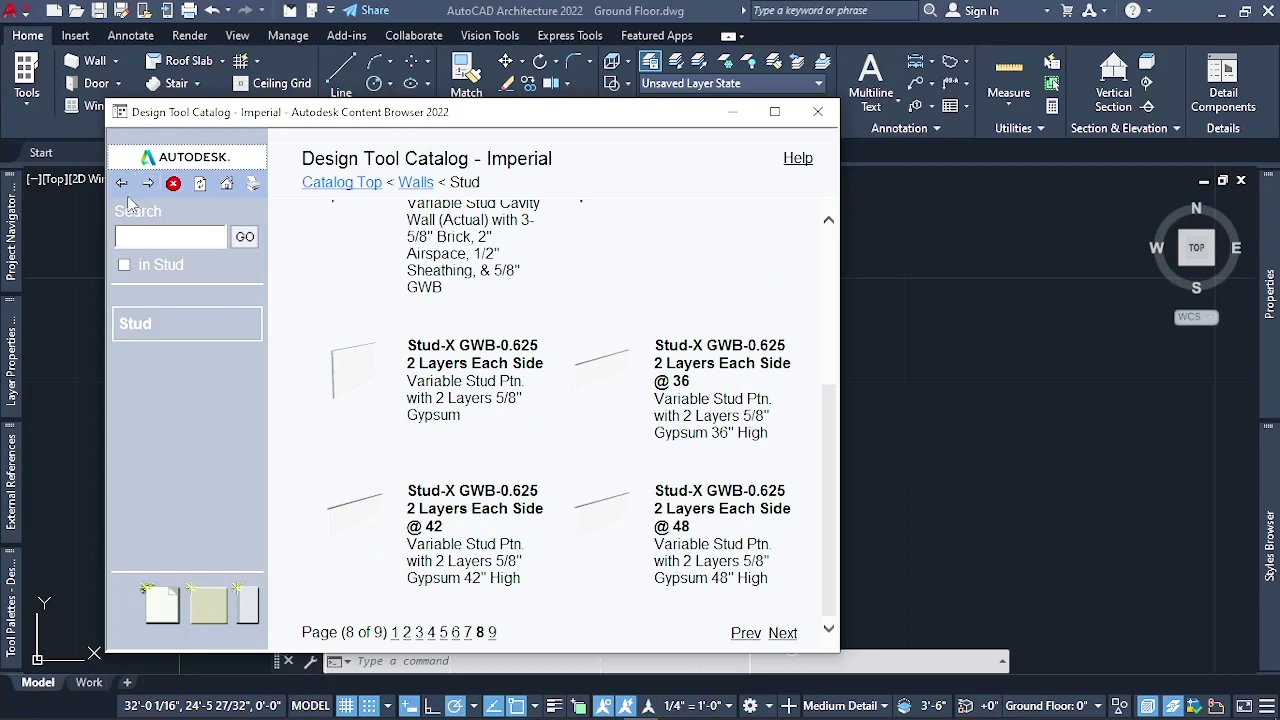
{"action": "left_click", "coordinate": [127, 193]}
{"action": "left_click", "coordinate": [124, 190]}
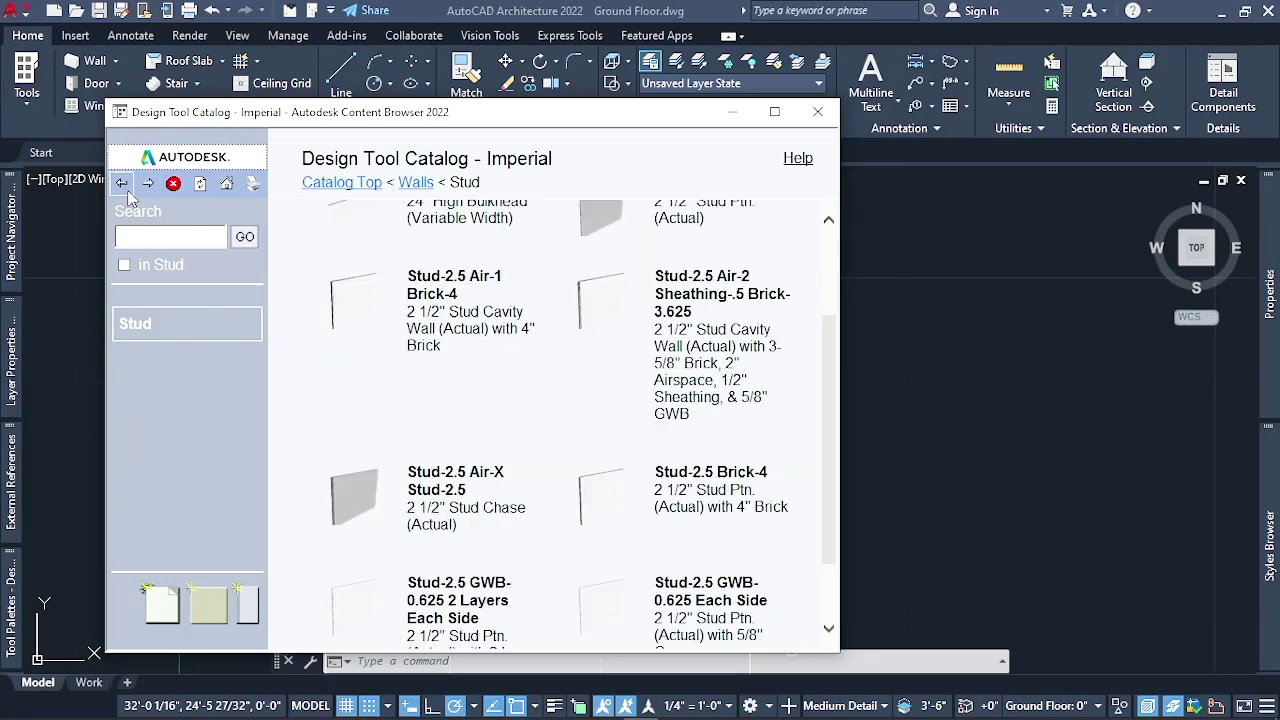
{"action": "left_click", "coordinate": [127, 193]}
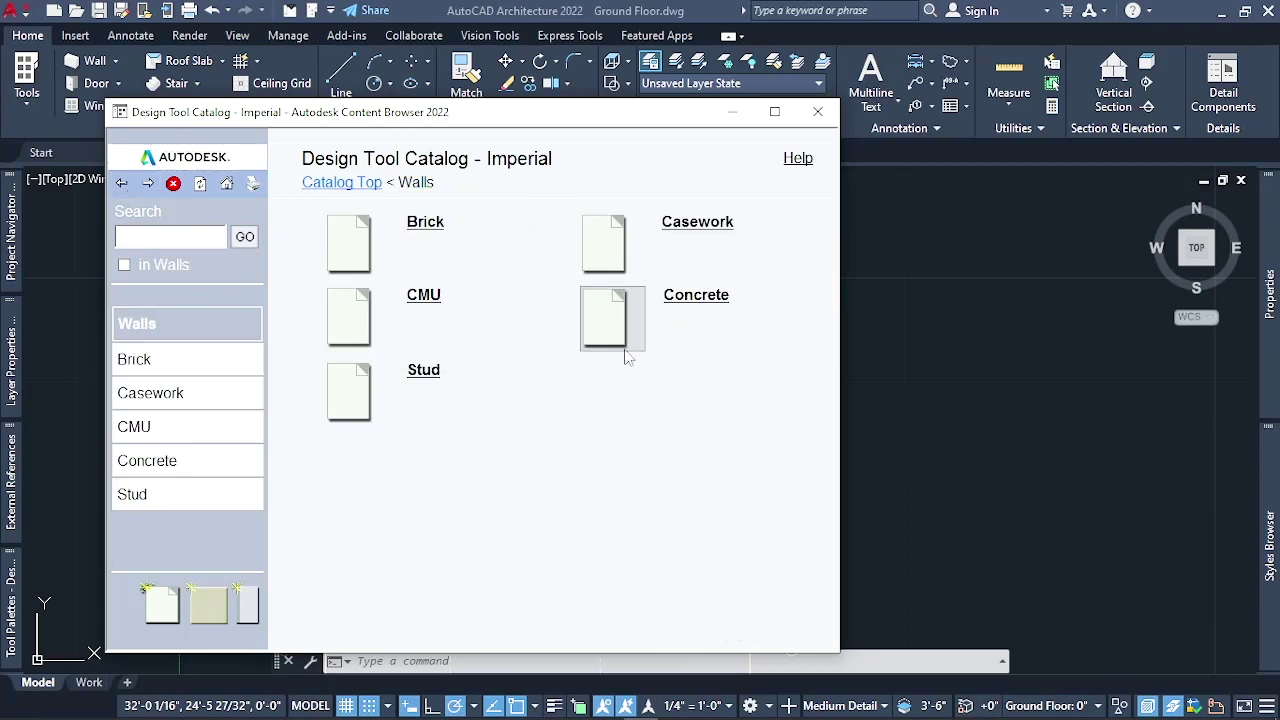
{"action": "right_click", "coordinate": [637, 305]}
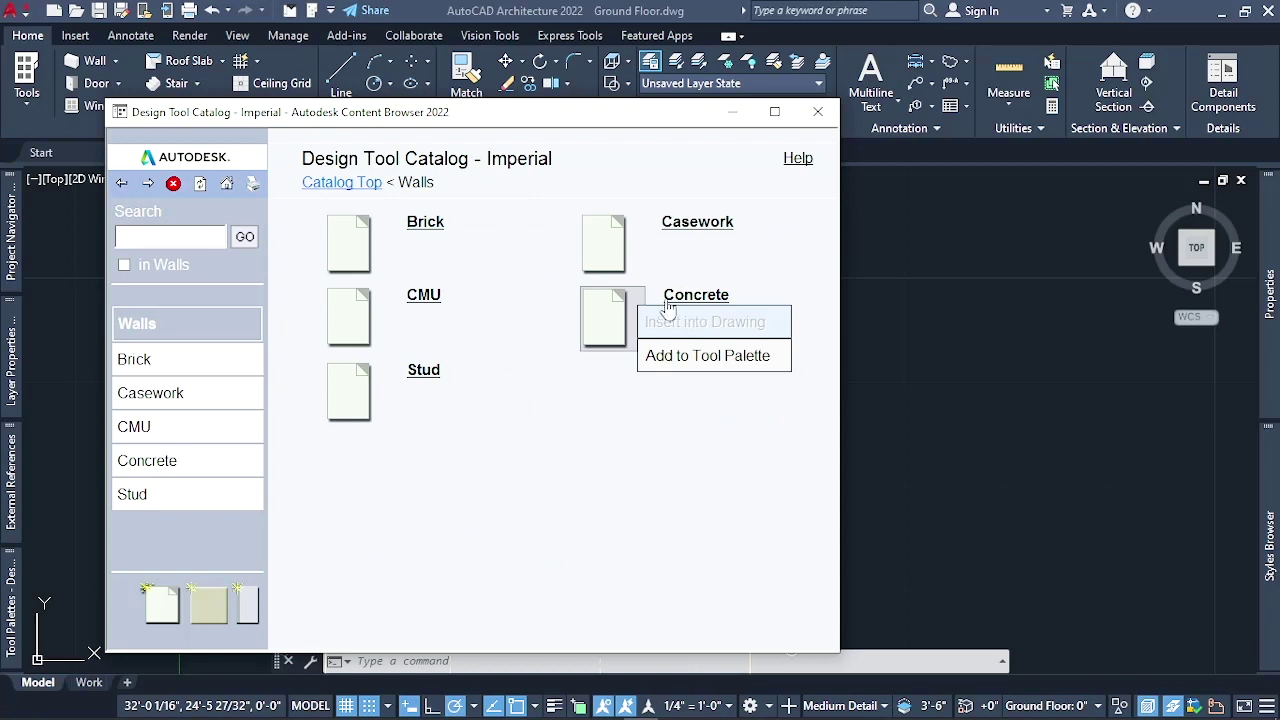
{"action": "left_click", "coordinate": [690, 300]}
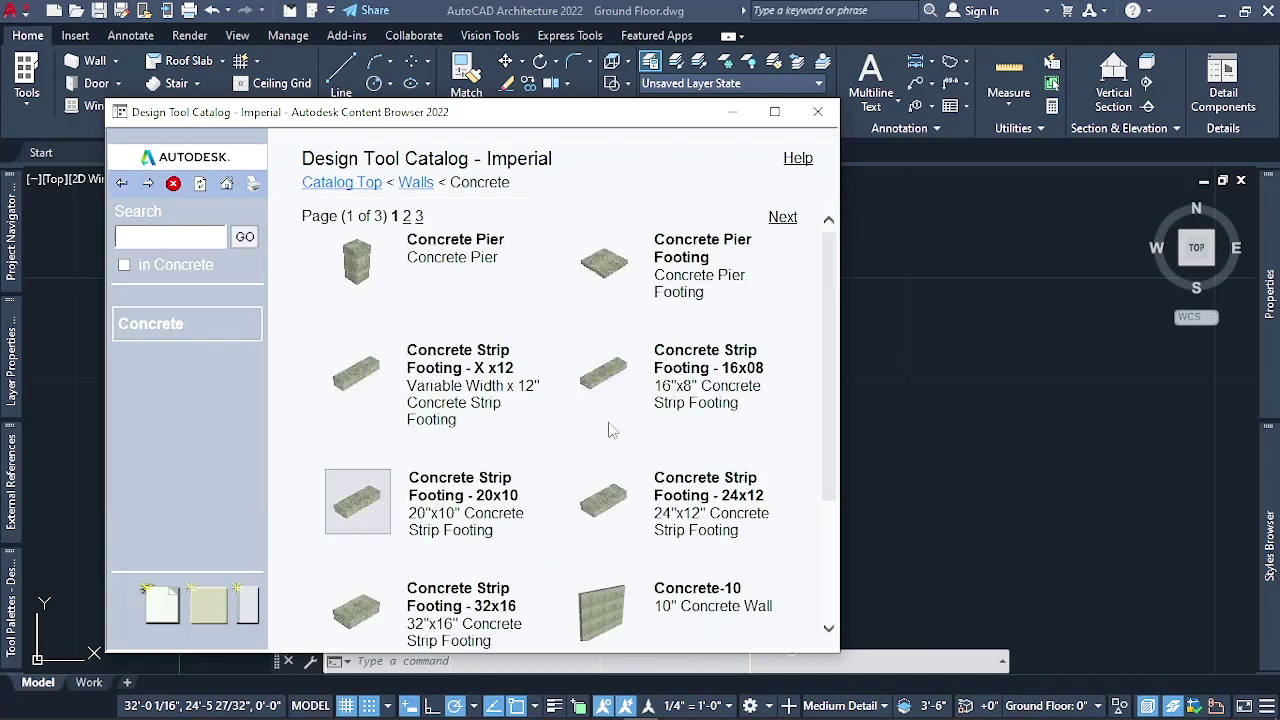
{"action": "scroll", "coordinate": [612, 430], "scroll_direction": "down", "scroll_amount": 1}
{"action": "right_click", "coordinate": [588, 580]}
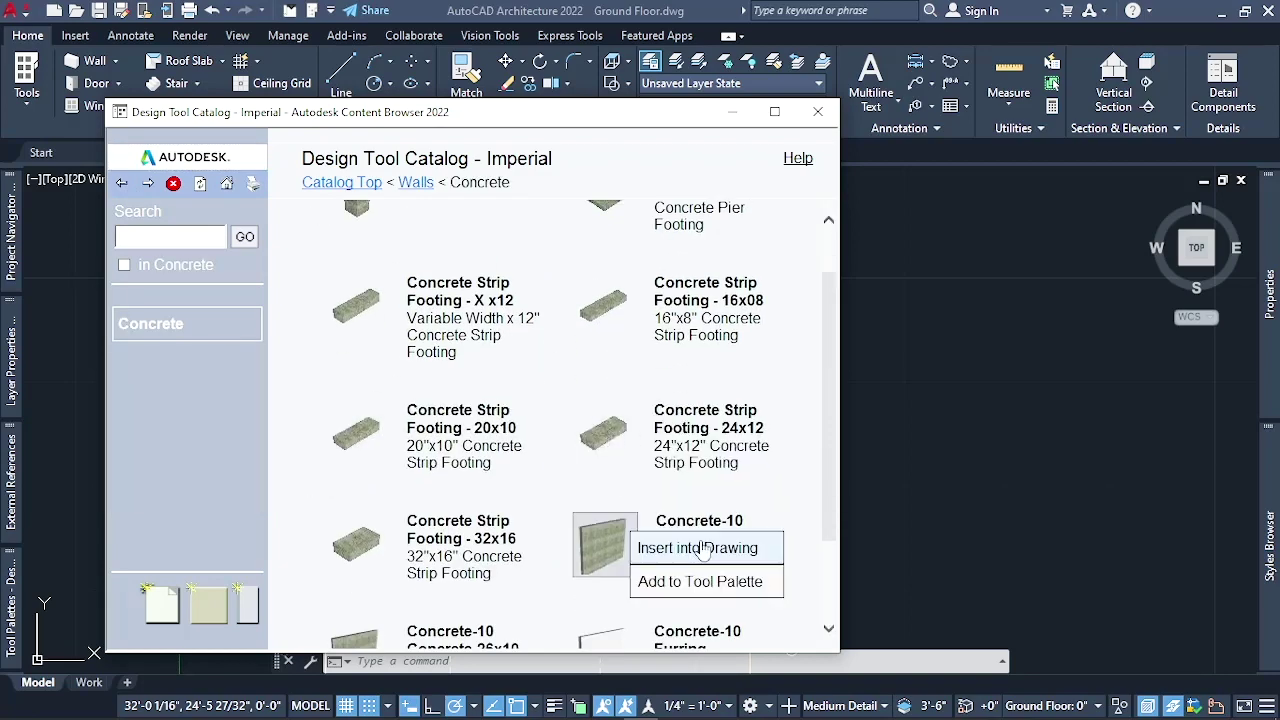
{"action": "left_click", "coordinate": [588, 586]}
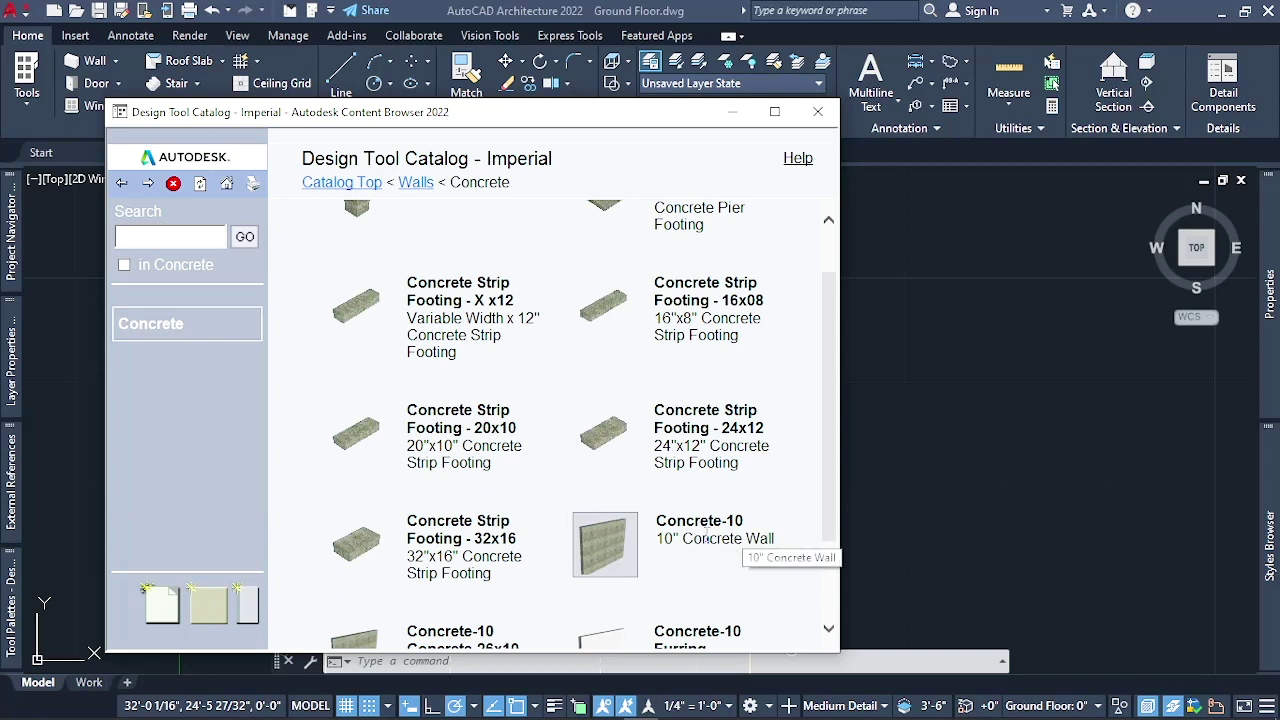
{"action": "right_click", "coordinate": [630, 522]}
{"action": "left_click", "coordinate": [630, 525]}
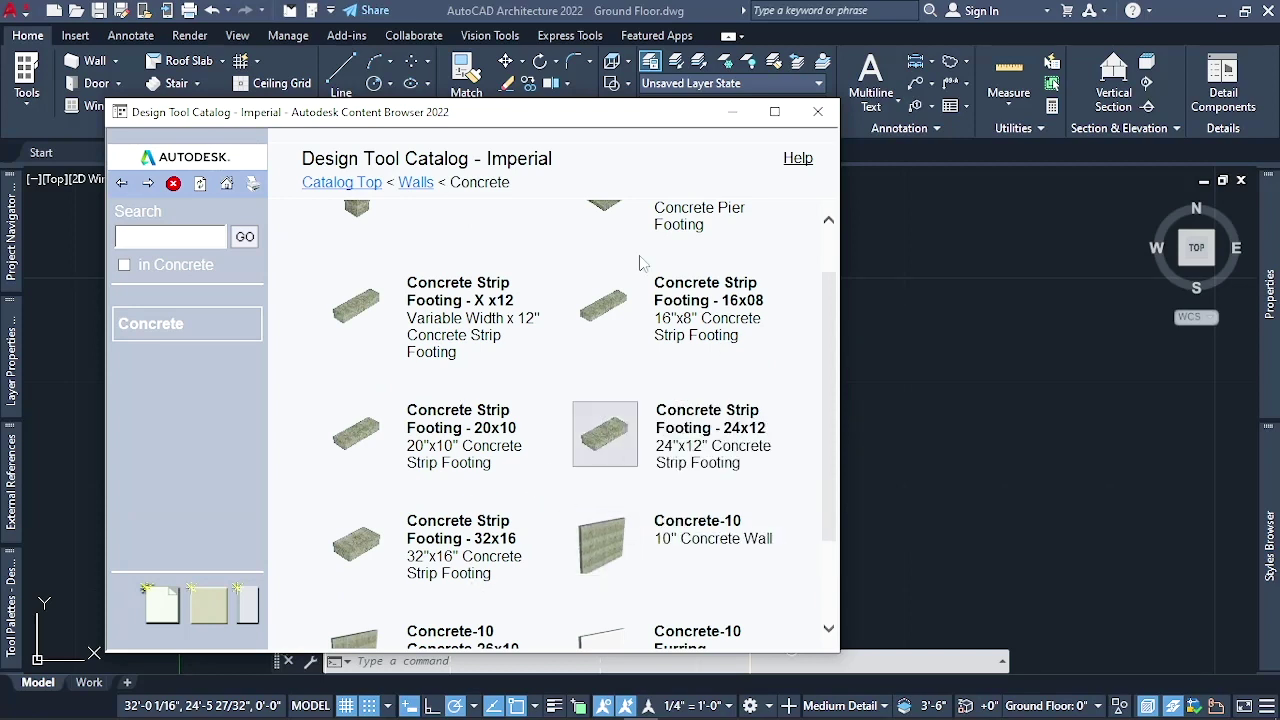
{"action": "scroll", "coordinate": [440, 400], "scroll_direction": "down", "scroll_amount": 1}
{"action": "scroll", "coordinate": [433, 402], "scroll_direction": "up", "scroll_amount": 2}
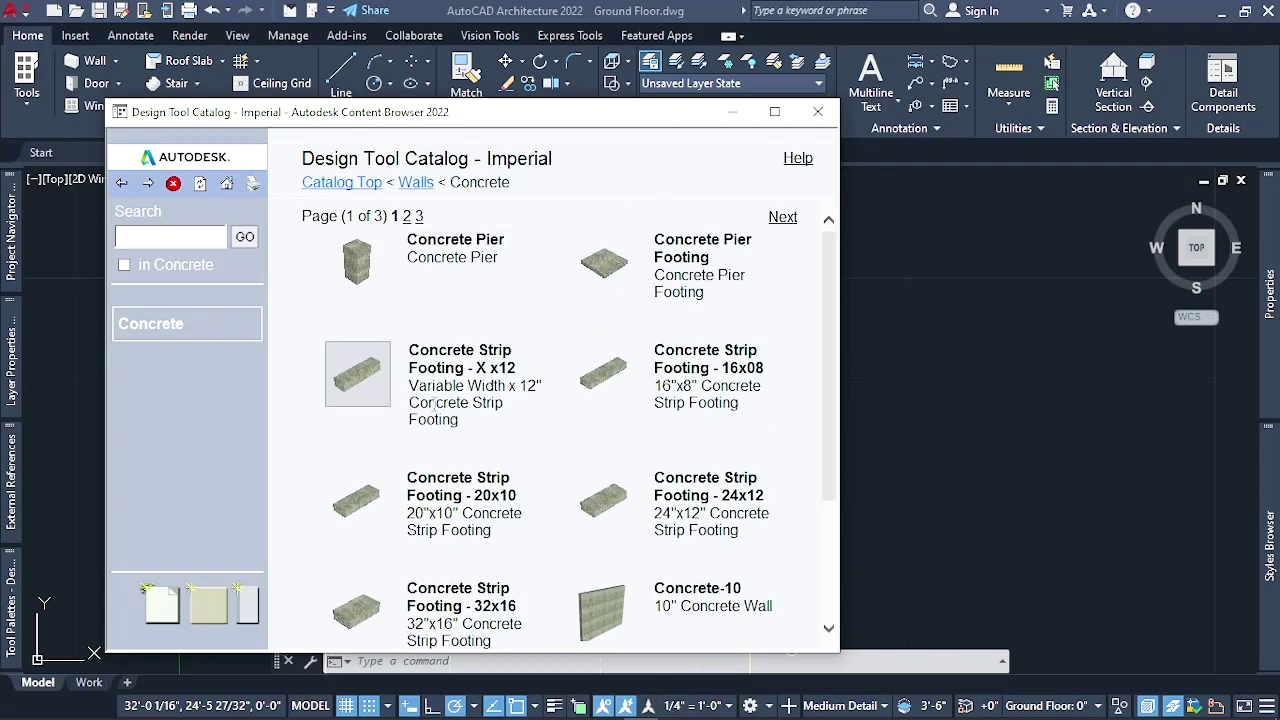
{"action": "right_click", "coordinate": [627, 362]}
{"action": "scroll", "coordinate": [634, 386], "scroll_direction": "down", "scroll_amount": 2}
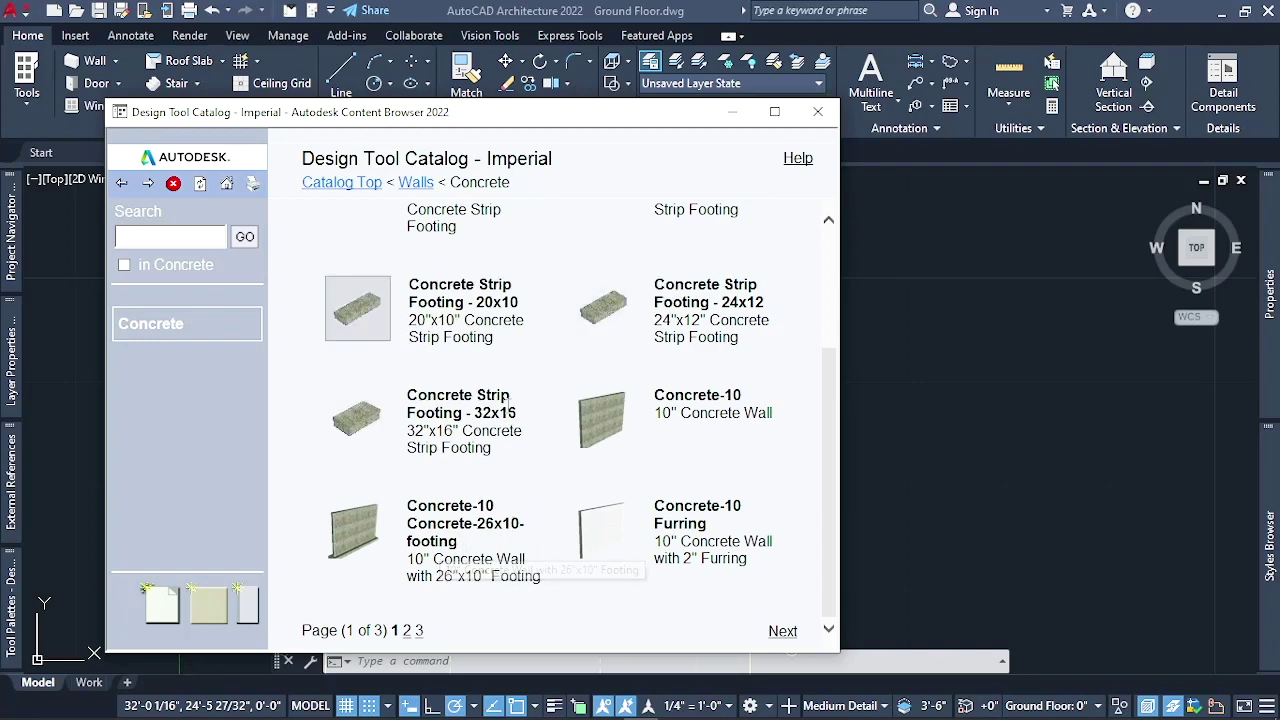
{"action": "right_click", "coordinate": [368, 522]}
{"action": "scroll", "coordinate": [368, 522], "scroll_direction": "up", "scroll_amount": 1}
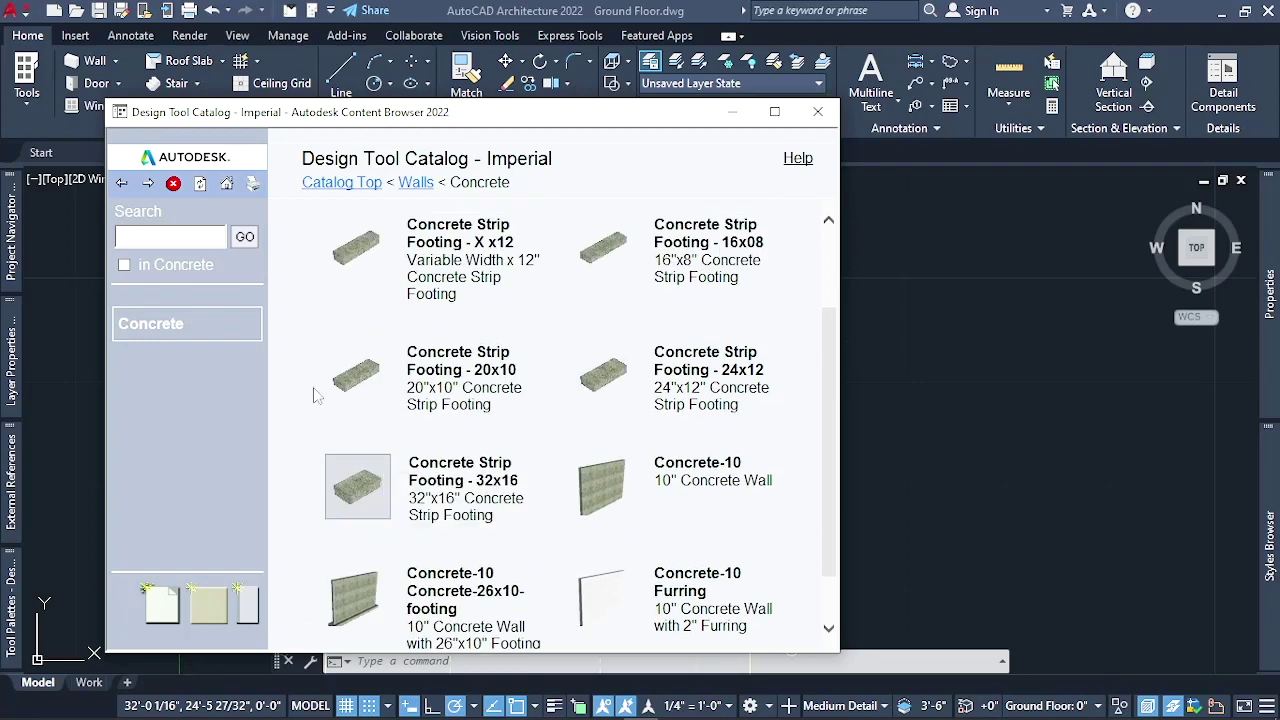
{"action": "left_click", "coordinate": [121, 183]}
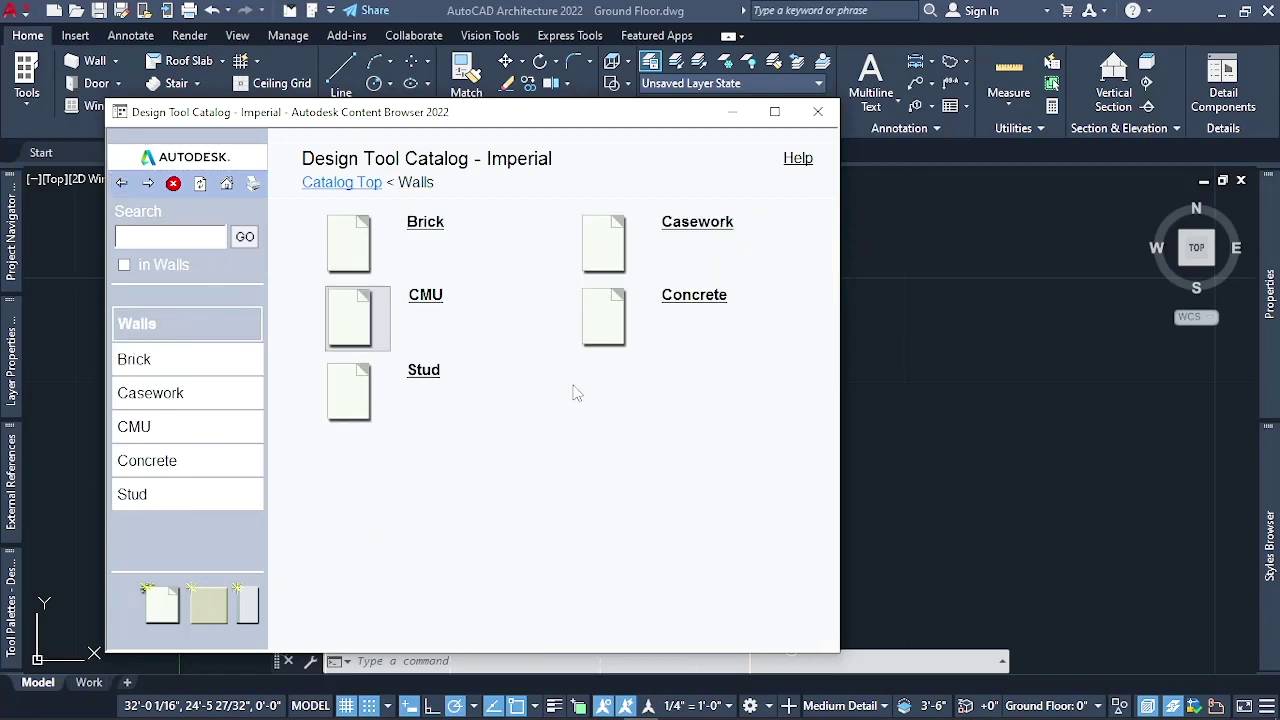
Open the CMU wall styles, go to page 4, and bring up the CMU-X style's insert options
{"action": "left_click", "coordinate": [434, 305]}
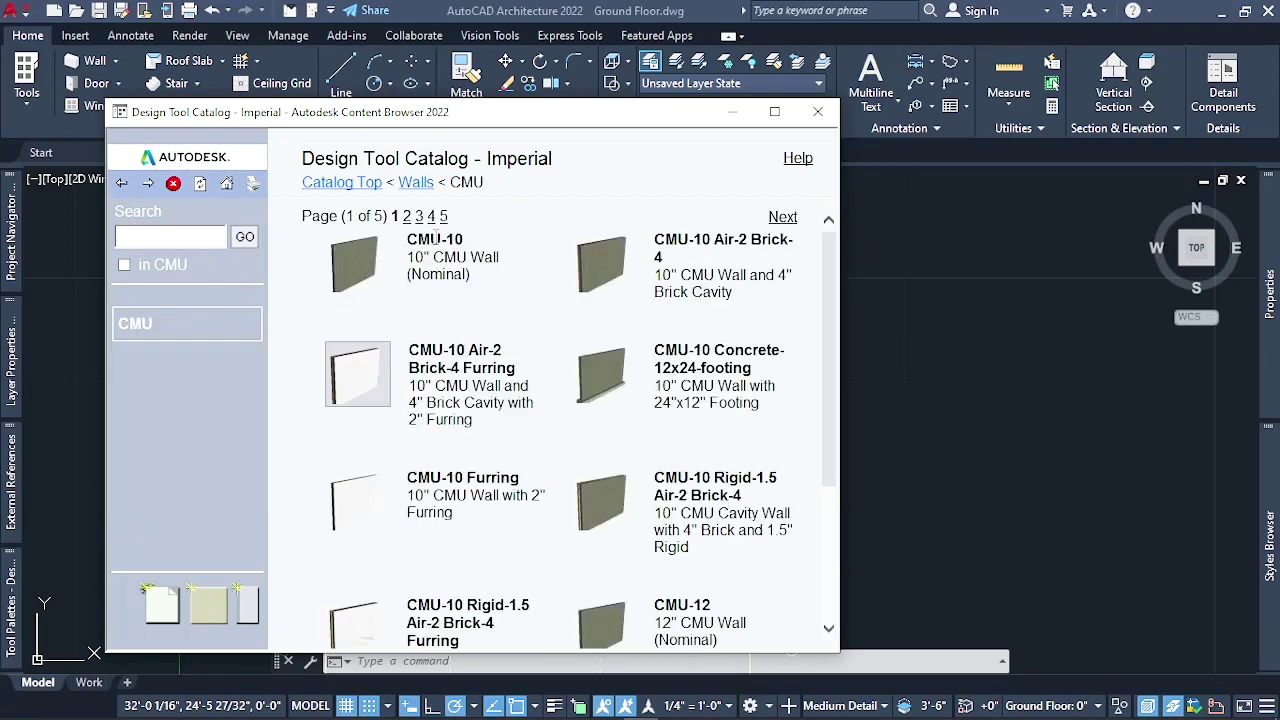
{"action": "scroll", "coordinate": [510, 377], "scroll_direction": "down", "scroll_amount": 3}
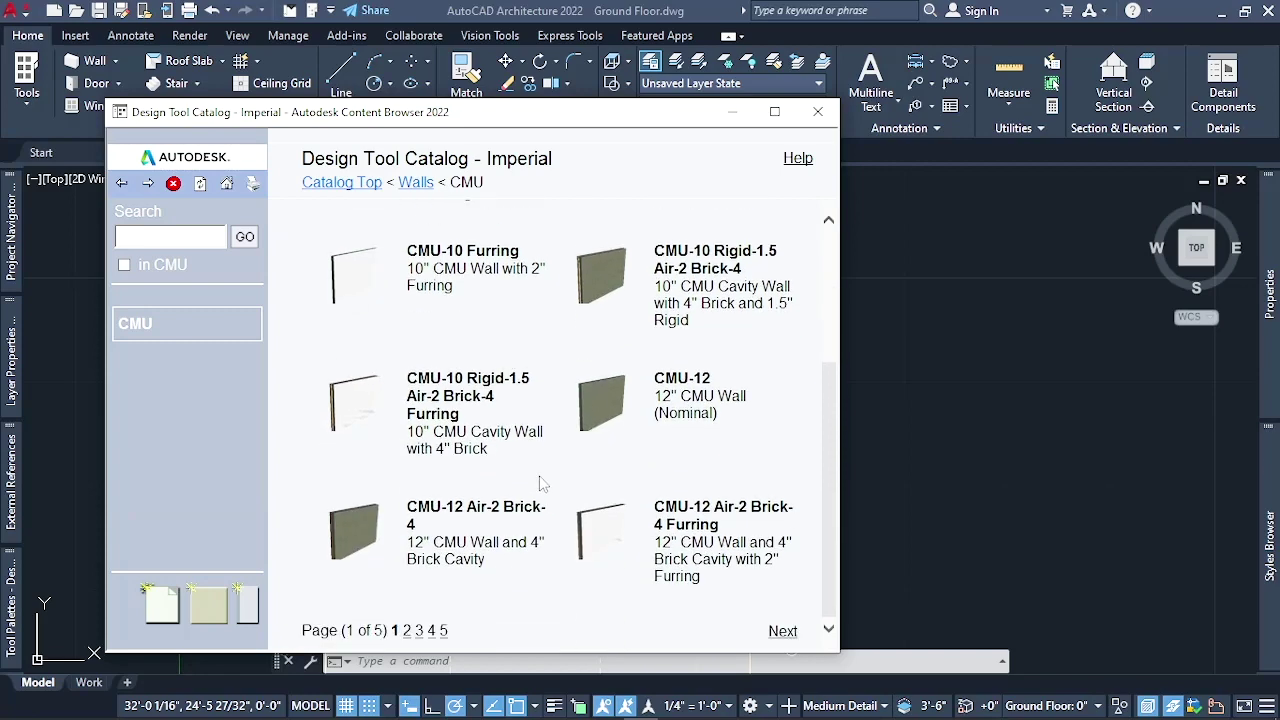
{"action": "left_click", "coordinate": [443, 632]}
{"action": "scroll", "coordinate": [683, 594], "scroll_direction": "up", "scroll_amount": 1}
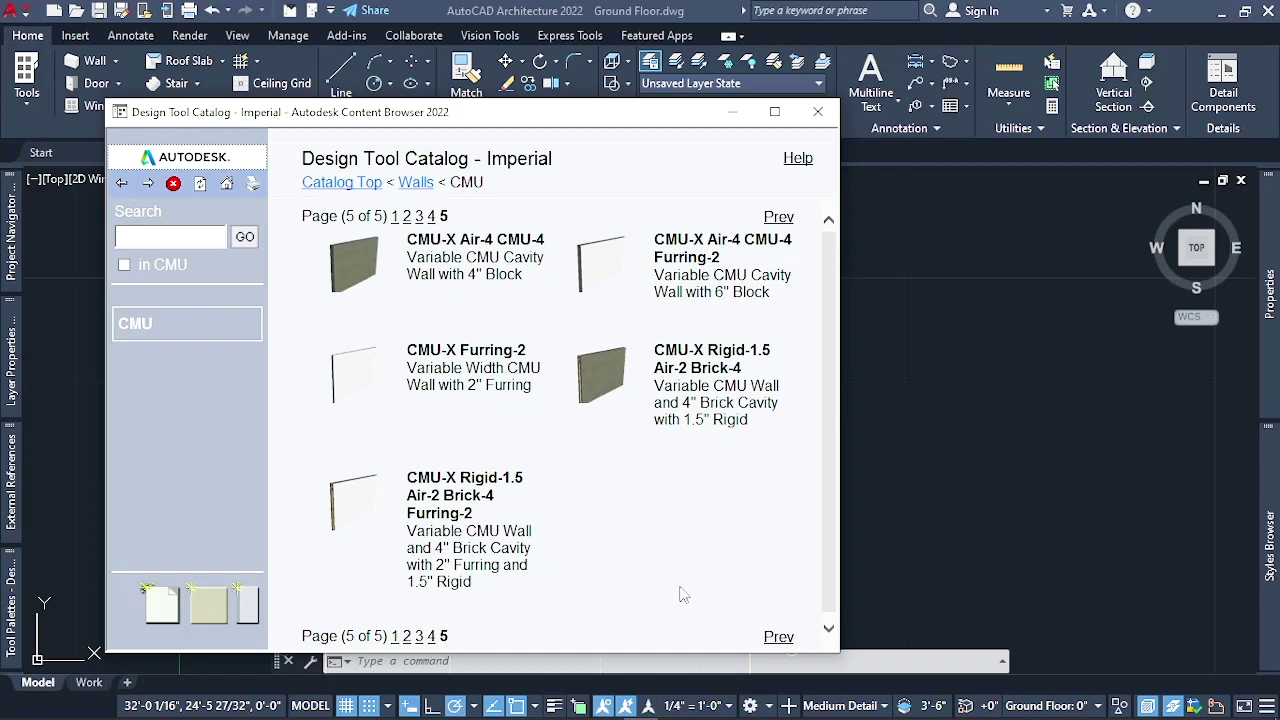
{"action": "scroll", "coordinate": [658, 590], "scroll_direction": "down", "scroll_amount": 1}
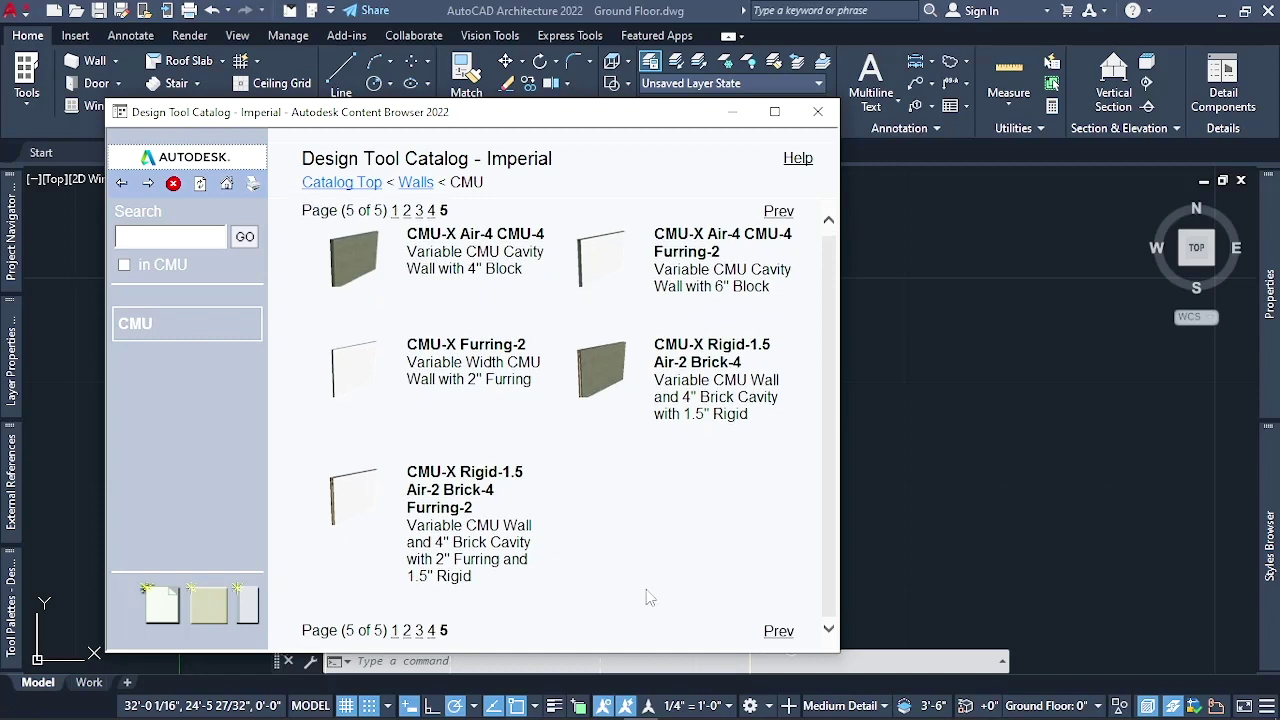
{"action": "left_click", "coordinate": [431, 631]}
{"action": "scroll", "coordinate": [660, 505], "scroll_direction": "down", "scroll_amount": 2}
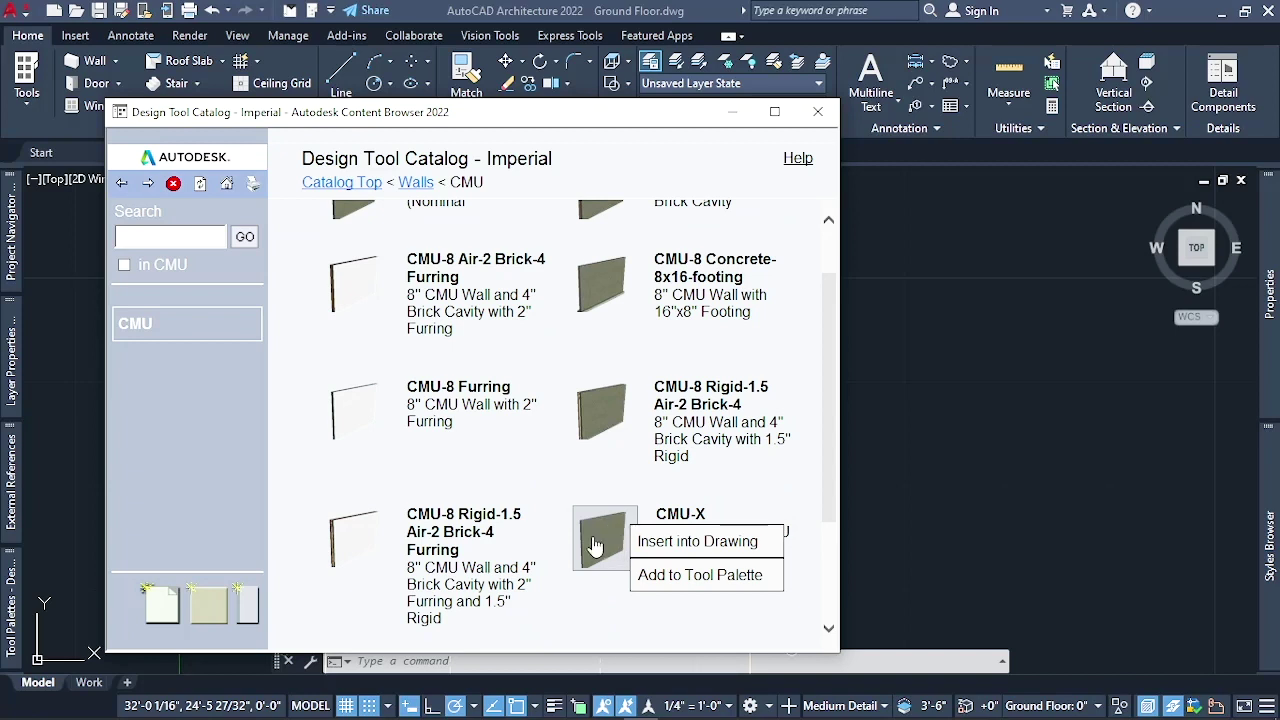
{"action": "mouse_move", "coordinate": [612, 545]}
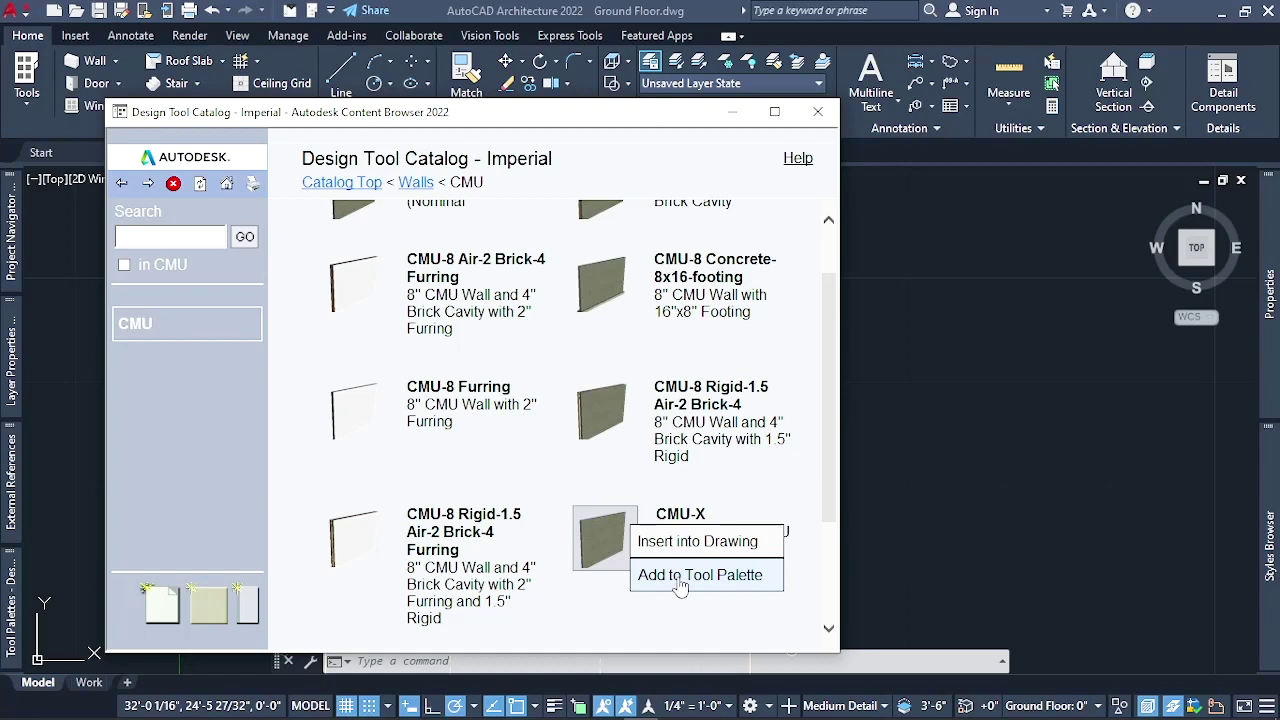
Minimize the Content Browser and start a CMU-X wall, 6" wide and 10'-0" high
{"action": "left_click", "coordinate": [740, 113]}
{"action": "left_click", "coordinate": [740, 113]}
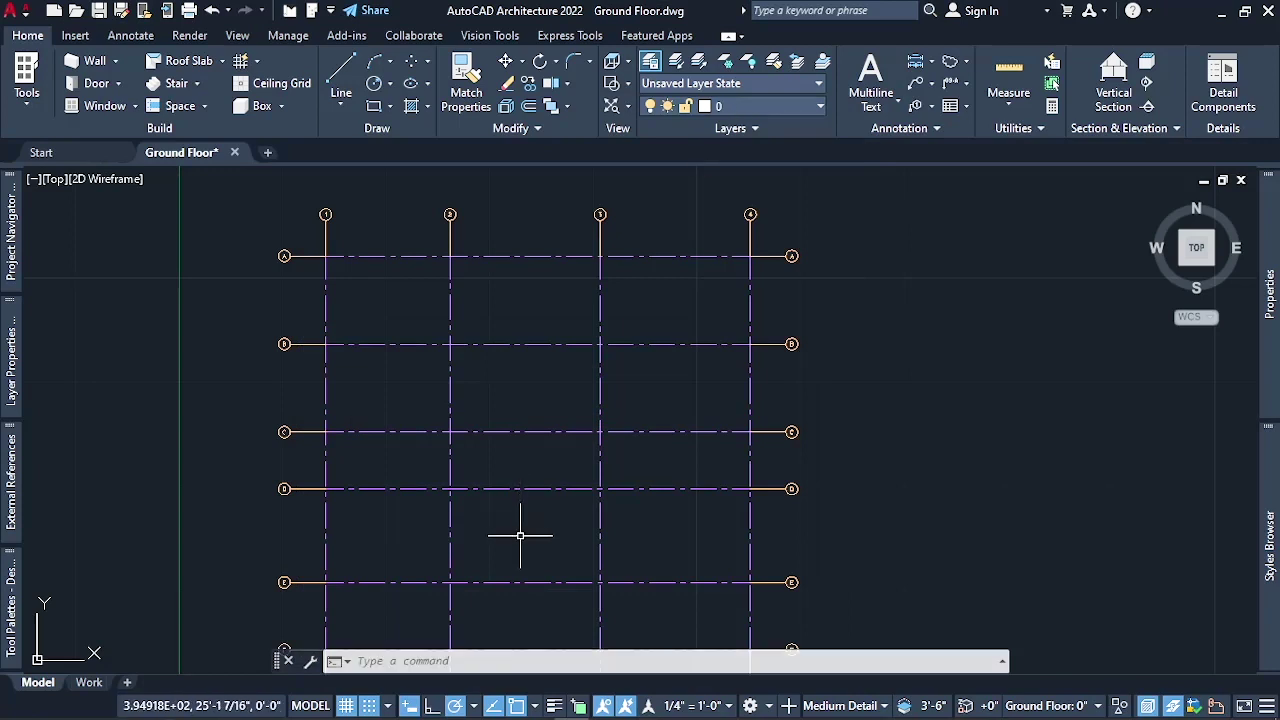
{"action": "mouse_move", "coordinate": [12, 615]}
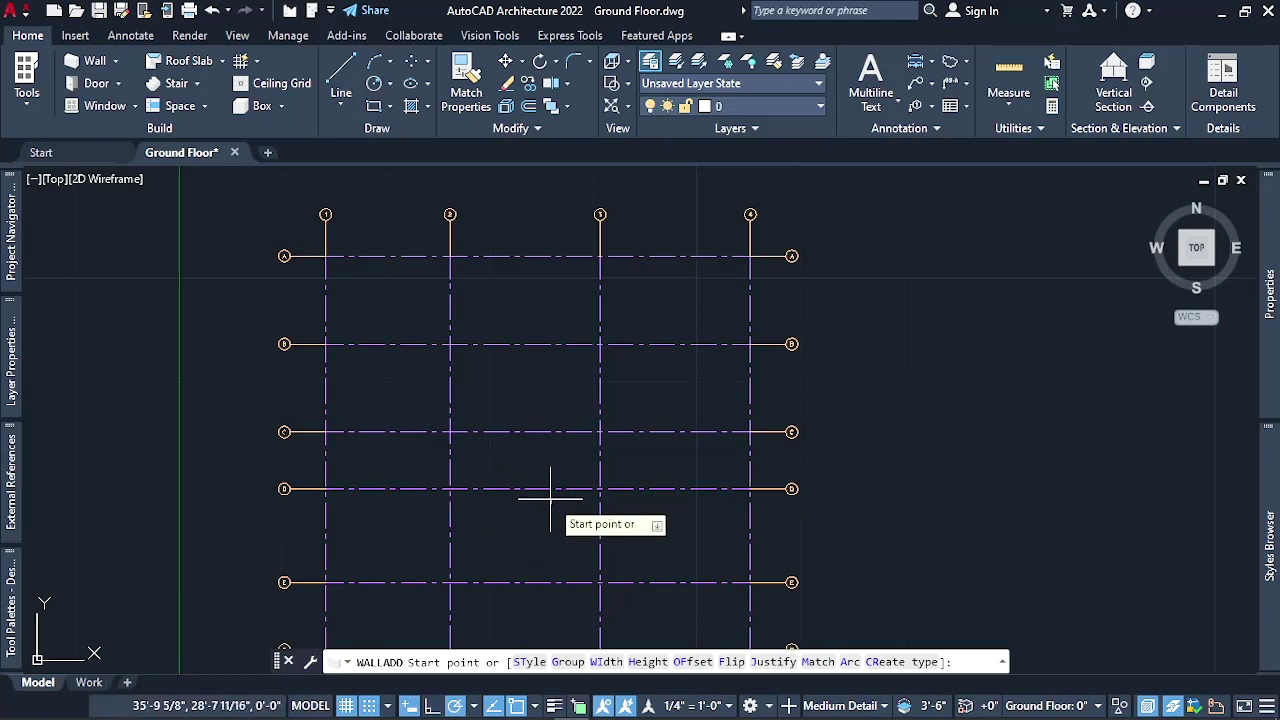
{"action": "mouse_move", "coordinate": [1268, 368]}
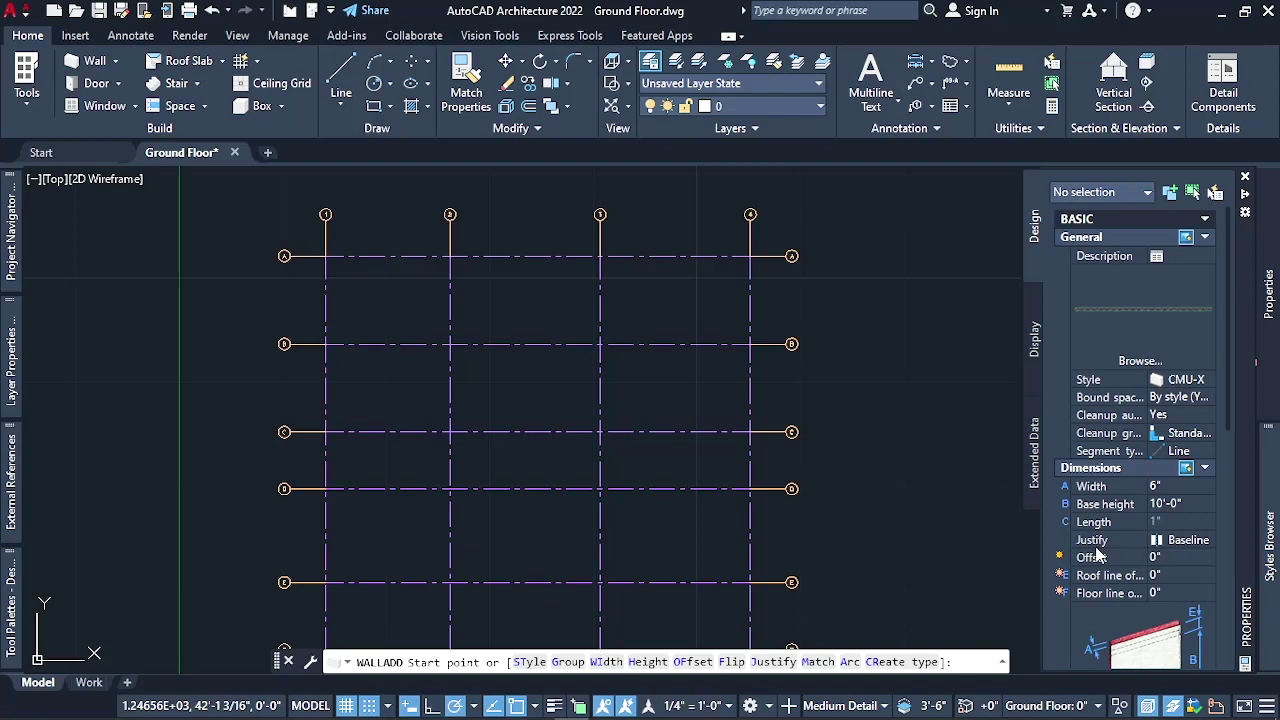
Change the CMU-X wall's Justify property from Baseline to Center
{"action": "left_click", "coordinate": [1211, 542]}
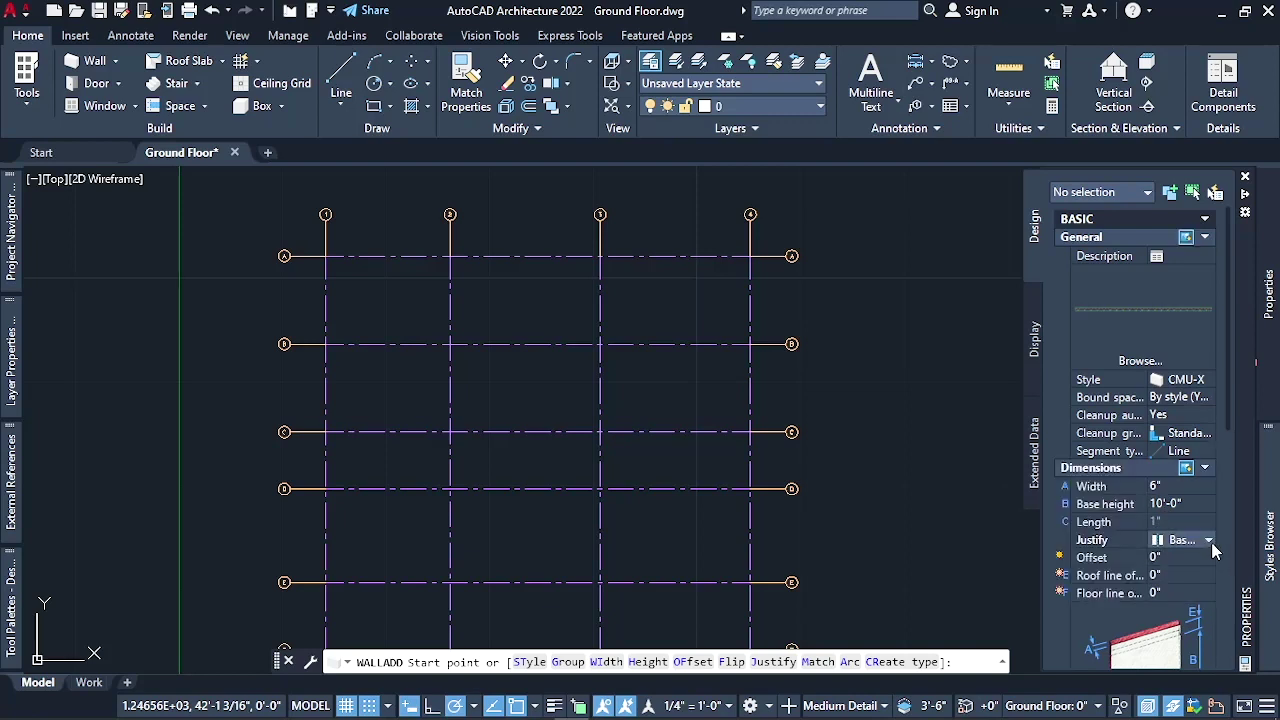
{"action": "left_click", "coordinate": [1208, 541]}
{"action": "left_click", "coordinate": [1187, 577]}
{"action": "double_click", "coordinate": [1185, 541]}
{"action": "double_click", "coordinate": [1182, 544]}
{"action": "scroll", "coordinate": [1075, 614], "scroll_direction": "down", "scroll_amount": 3}
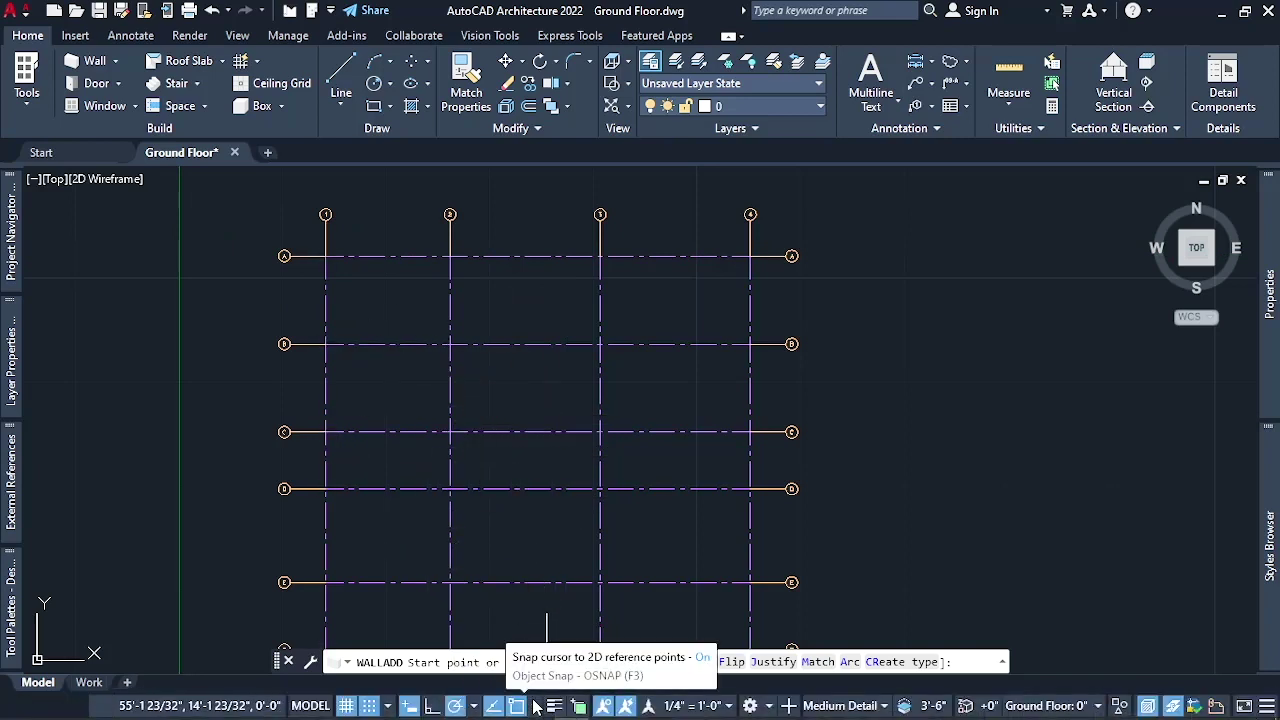
{"action": "left_click", "coordinate": [535, 705]}
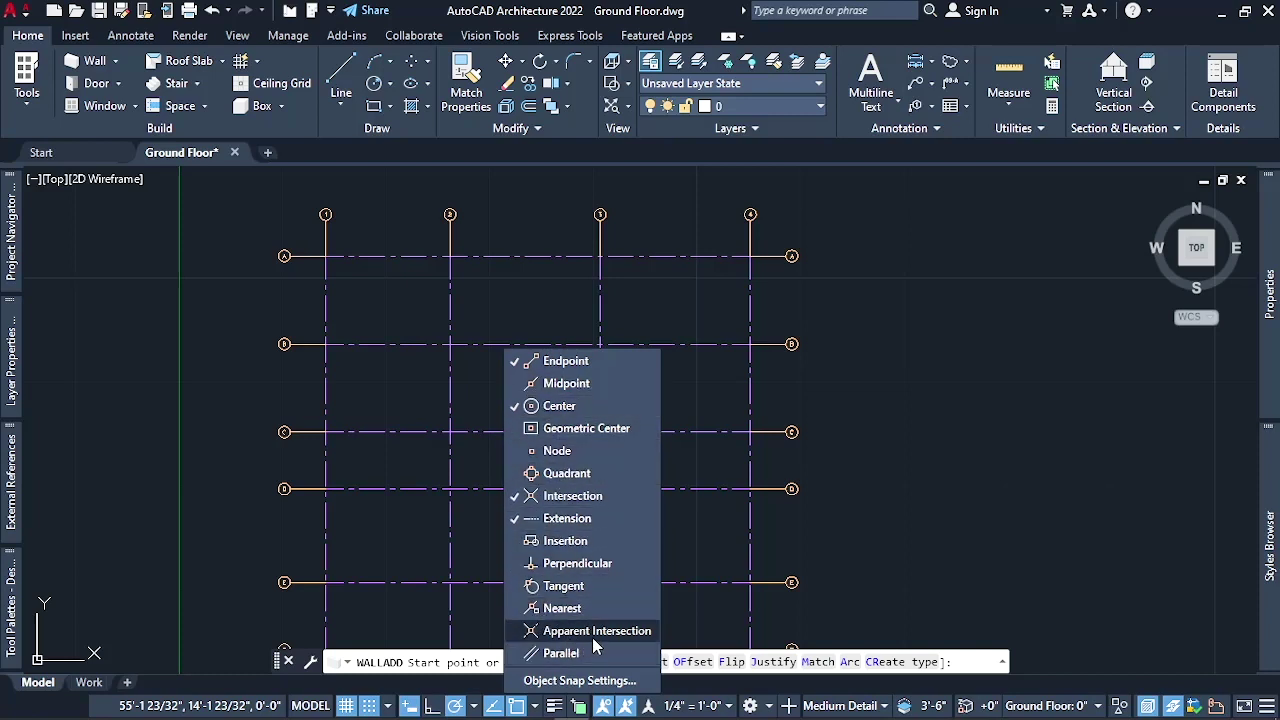
{"action": "left_click", "coordinate": [375, 288]}
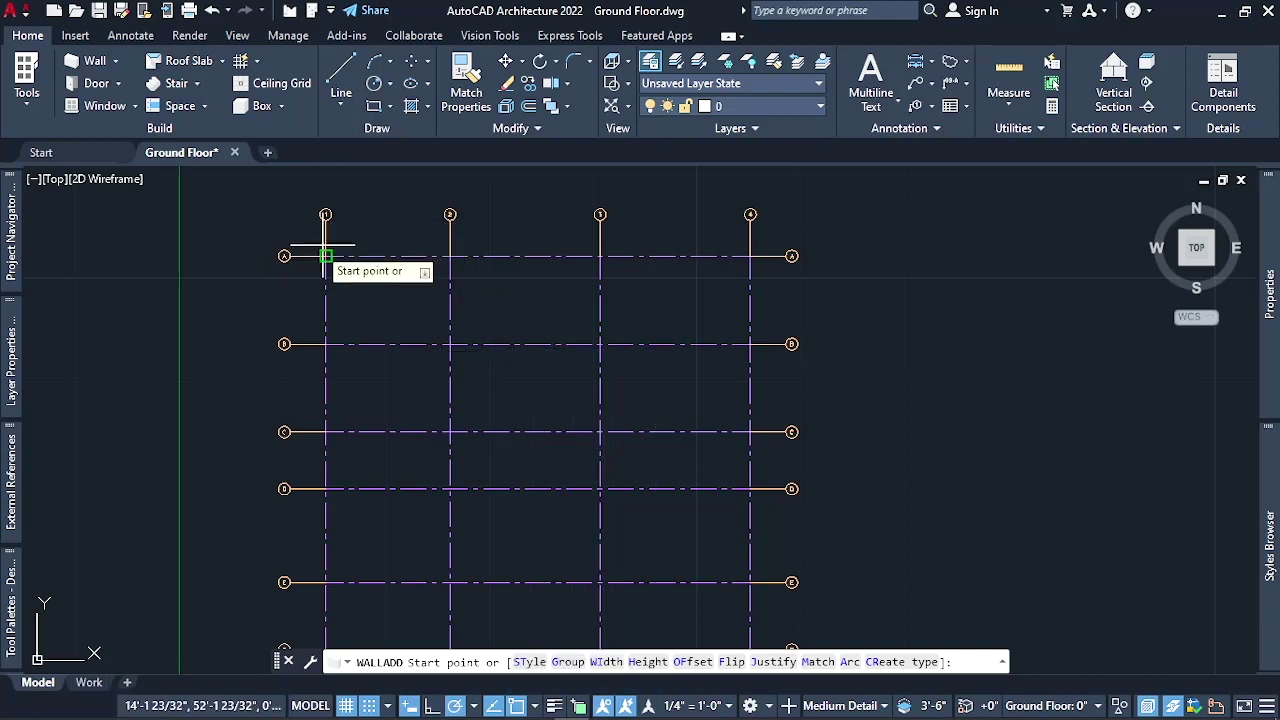
Start the CMU-X wall at grid A-1 and run it along grid A to grid 4
{"action": "scroll", "coordinate": [326, 256], "scroll_direction": "up", "scroll_amount": 4}
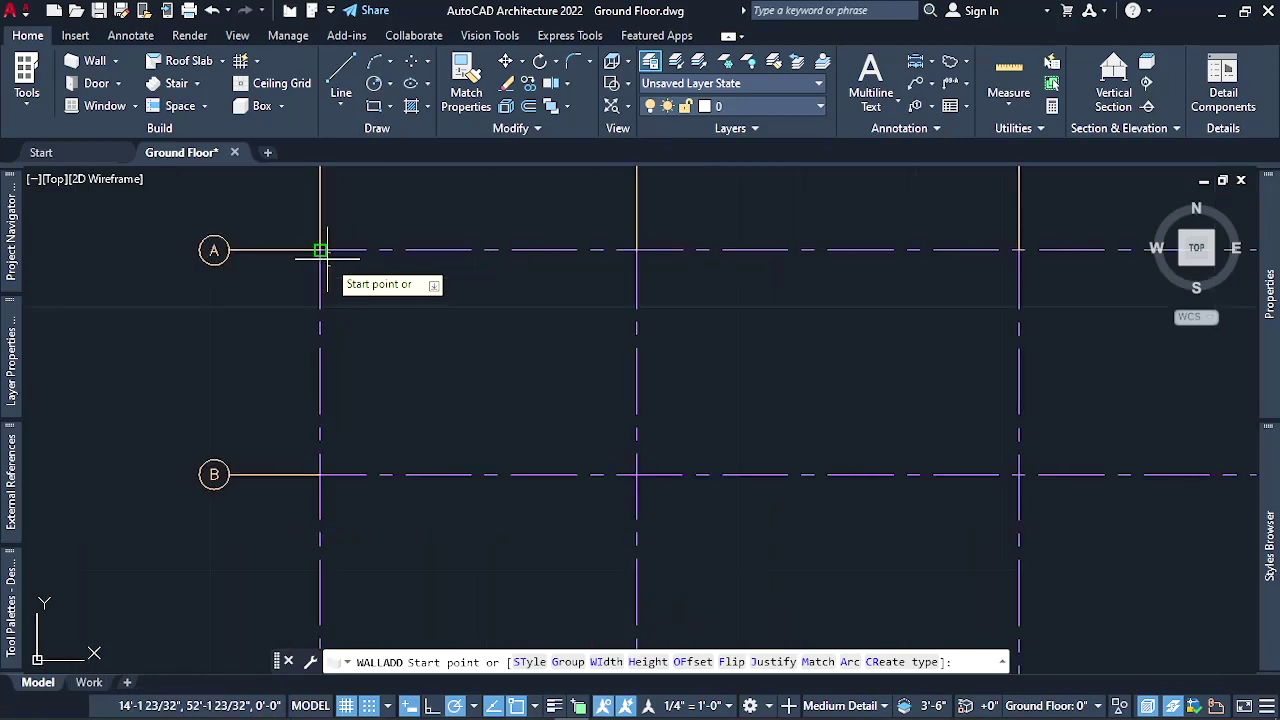
{"action": "scroll", "coordinate": [322, 250], "scroll_direction": "up", "scroll_amount": 2}
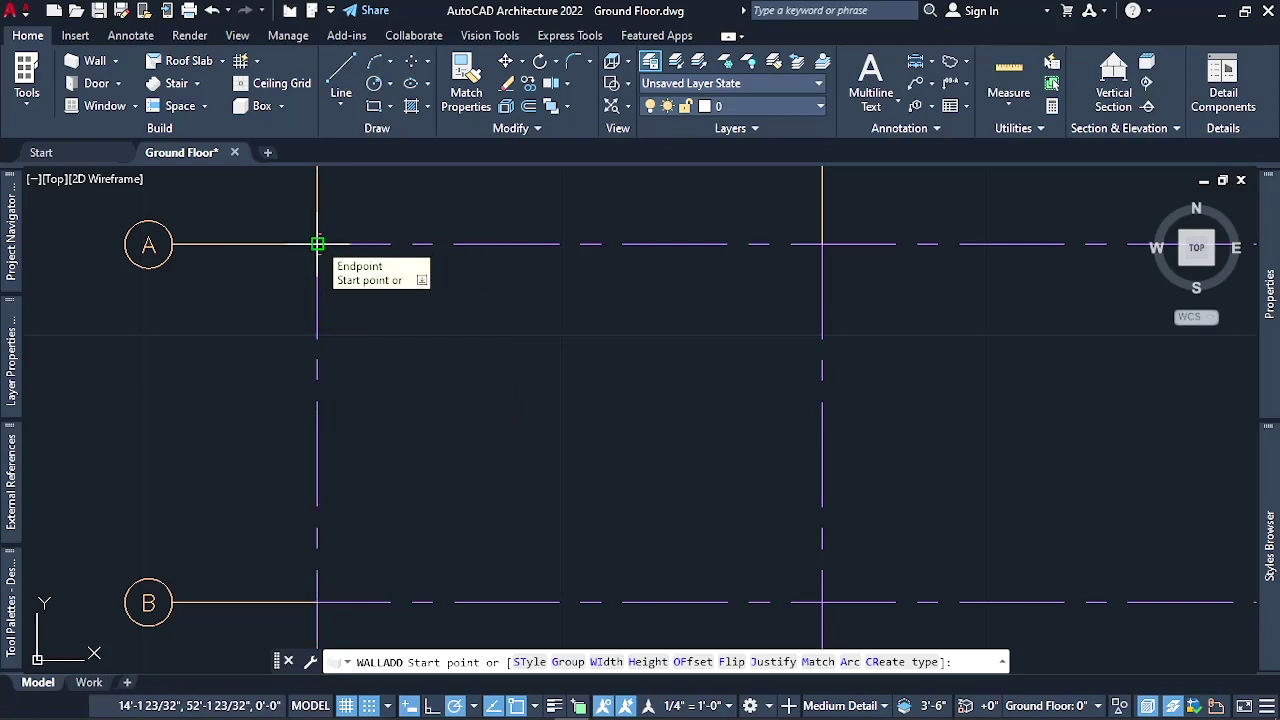
{"action": "left_click", "coordinate": [317, 244]}
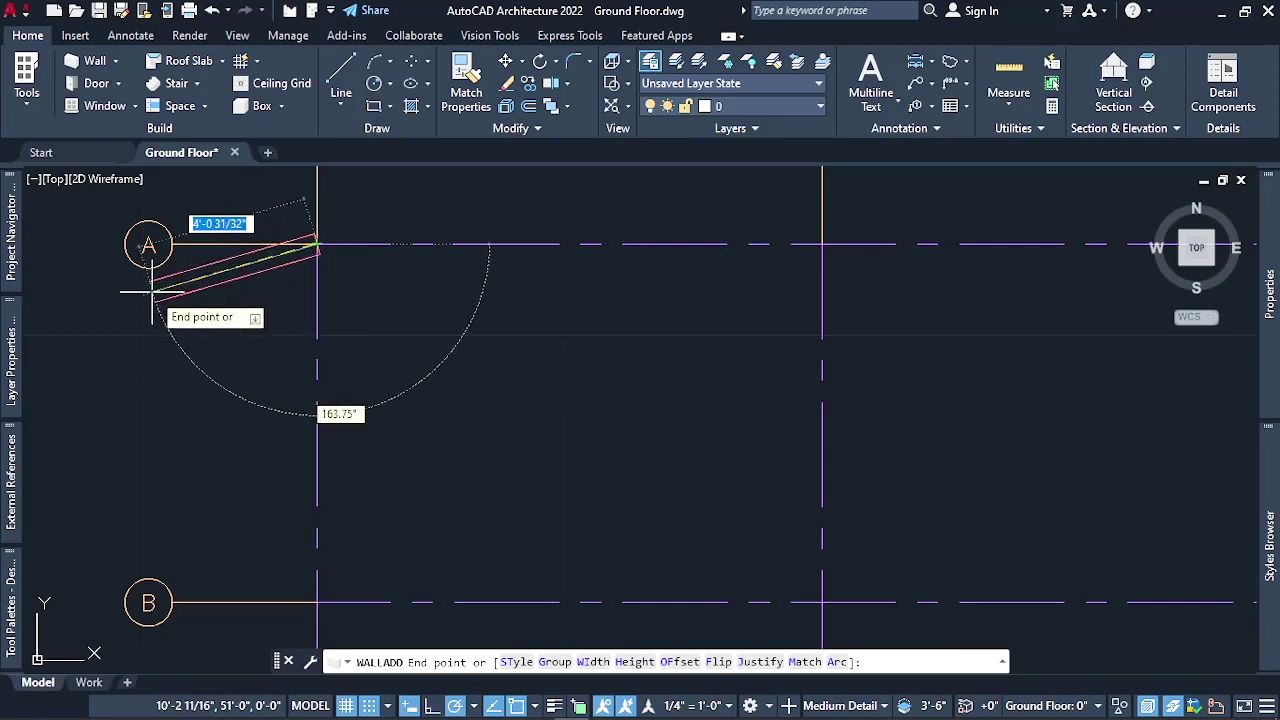
{"action": "scroll", "coordinate": [151, 292], "scroll_direction": "down", "scroll_amount": 3}
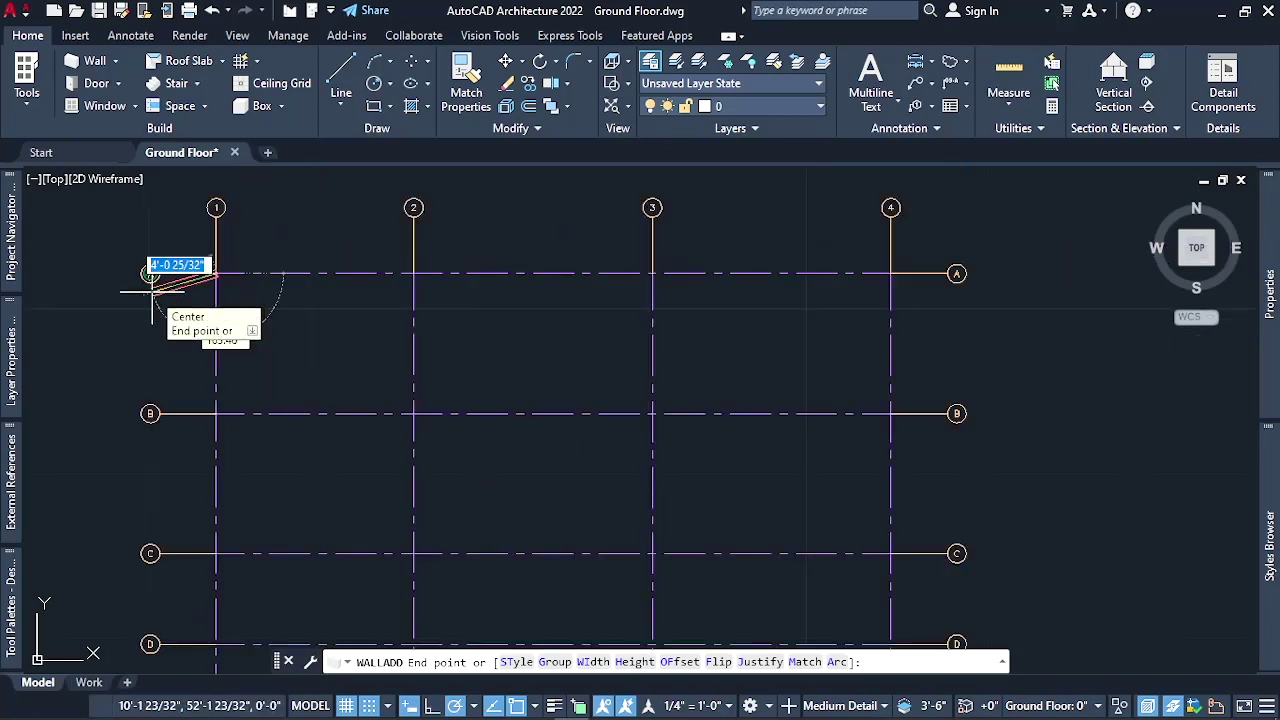
{"action": "scroll", "coordinate": [151, 292], "scroll_direction": "up", "scroll_amount": 2}
{"action": "scroll", "coordinate": [151, 292], "scroll_direction": "down", "scroll_amount": 1}
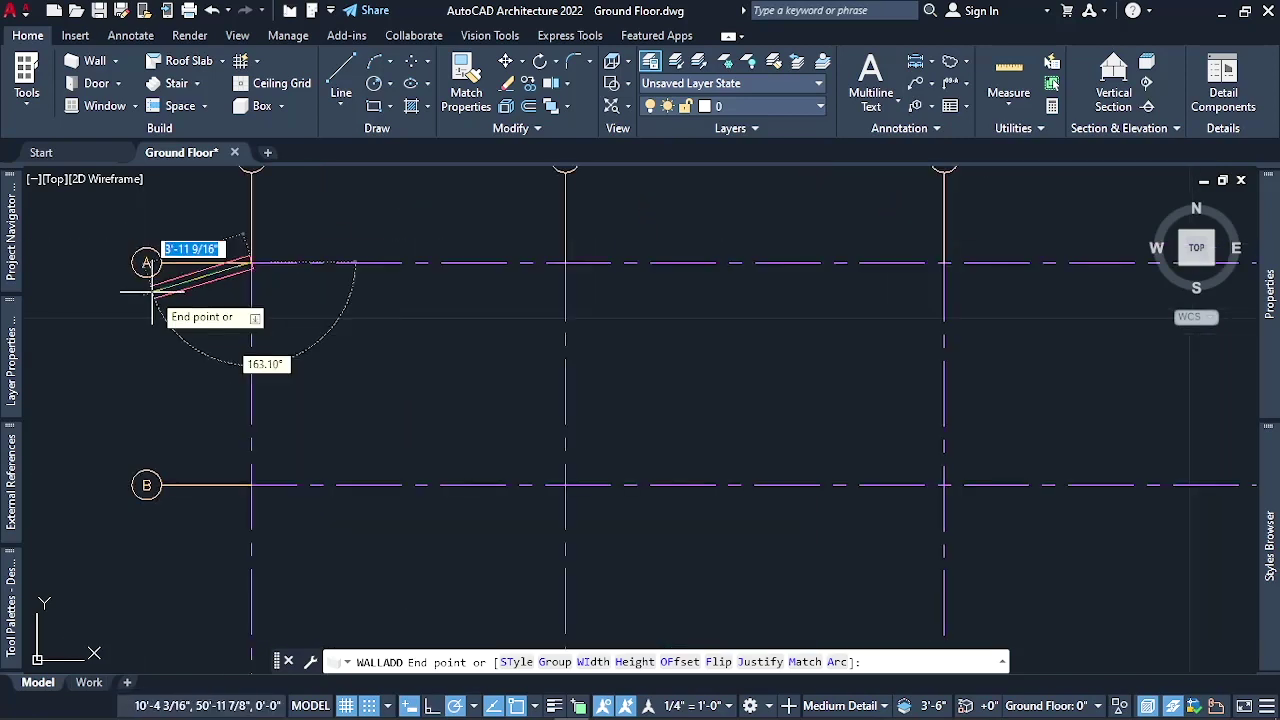
{"action": "scroll", "coordinate": [151, 292], "scroll_direction": "up", "scroll_amount": 2}
{"action": "scroll", "coordinate": [151, 292], "scroll_direction": "down", "scroll_amount": 2}
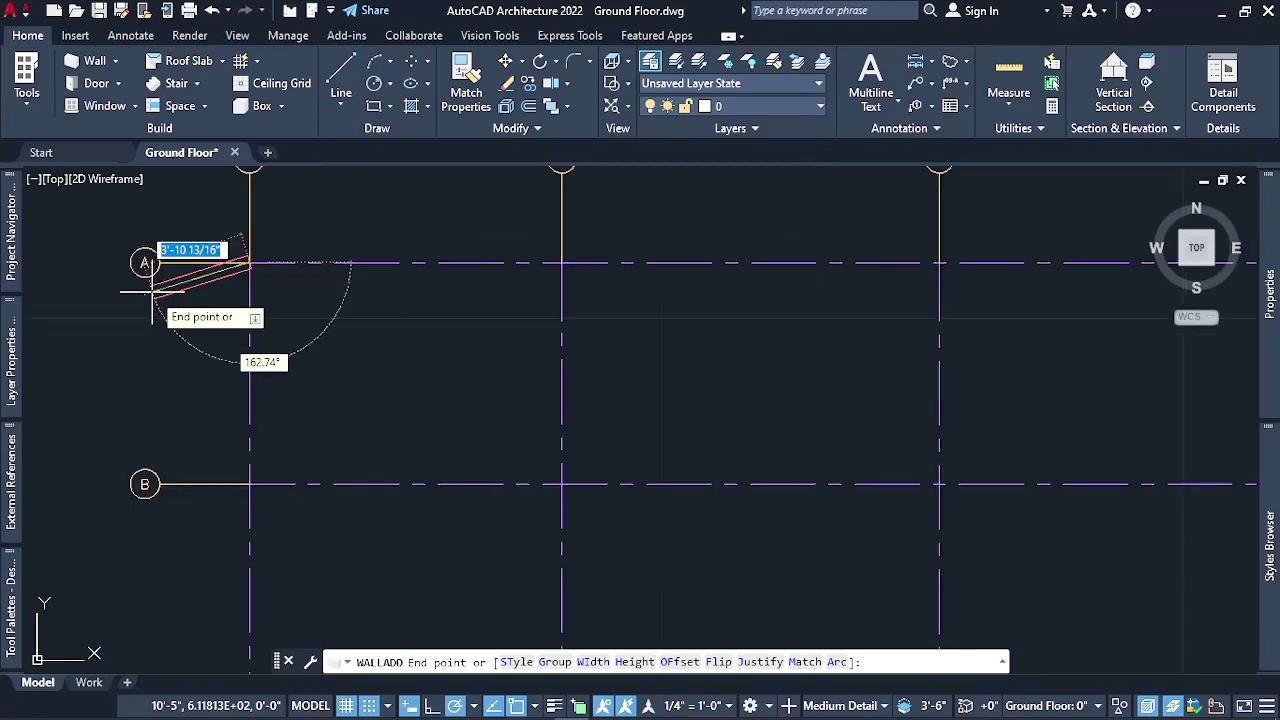
{"action": "scroll", "coordinate": [151, 292], "scroll_direction": "down", "scroll_amount": 2}
{"action": "scroll", "coordinate": [151, 292], "scroll_direction": "up", "scroll_amount": 4}
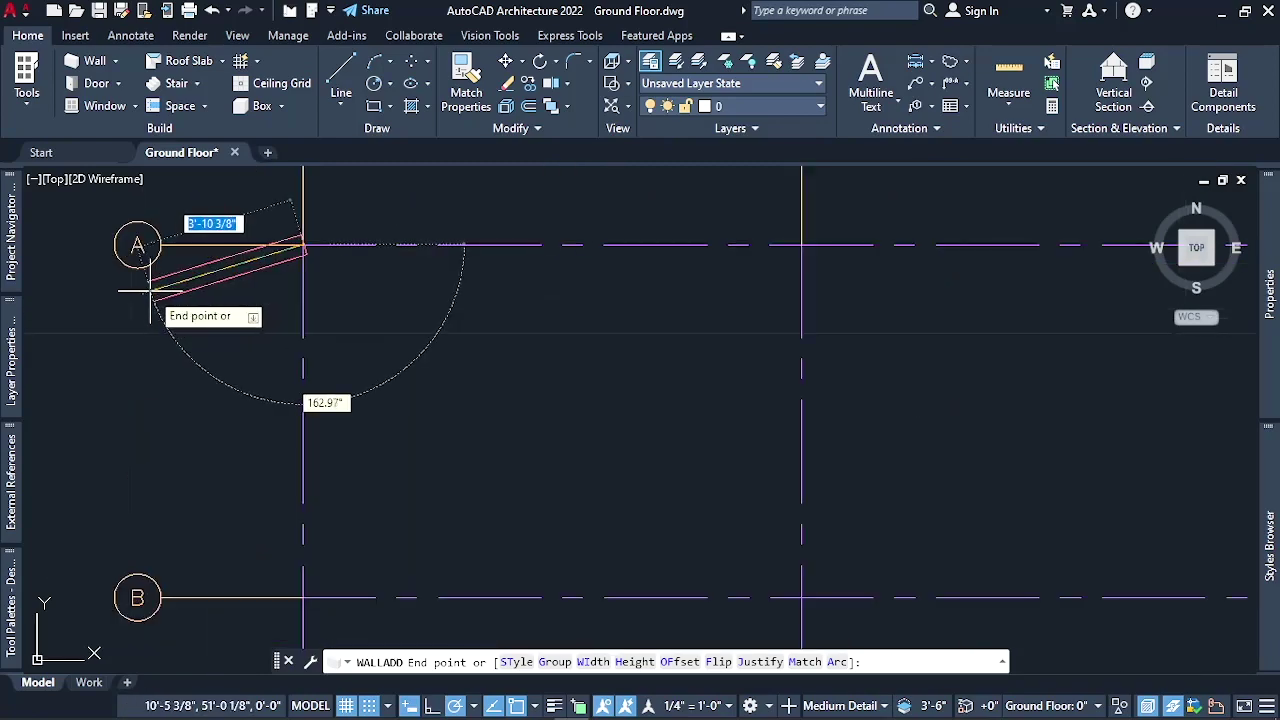
{"action": "scroll", "coordinate": [271, 229], "scroll_direction": "up", "scroll_amount": 5}
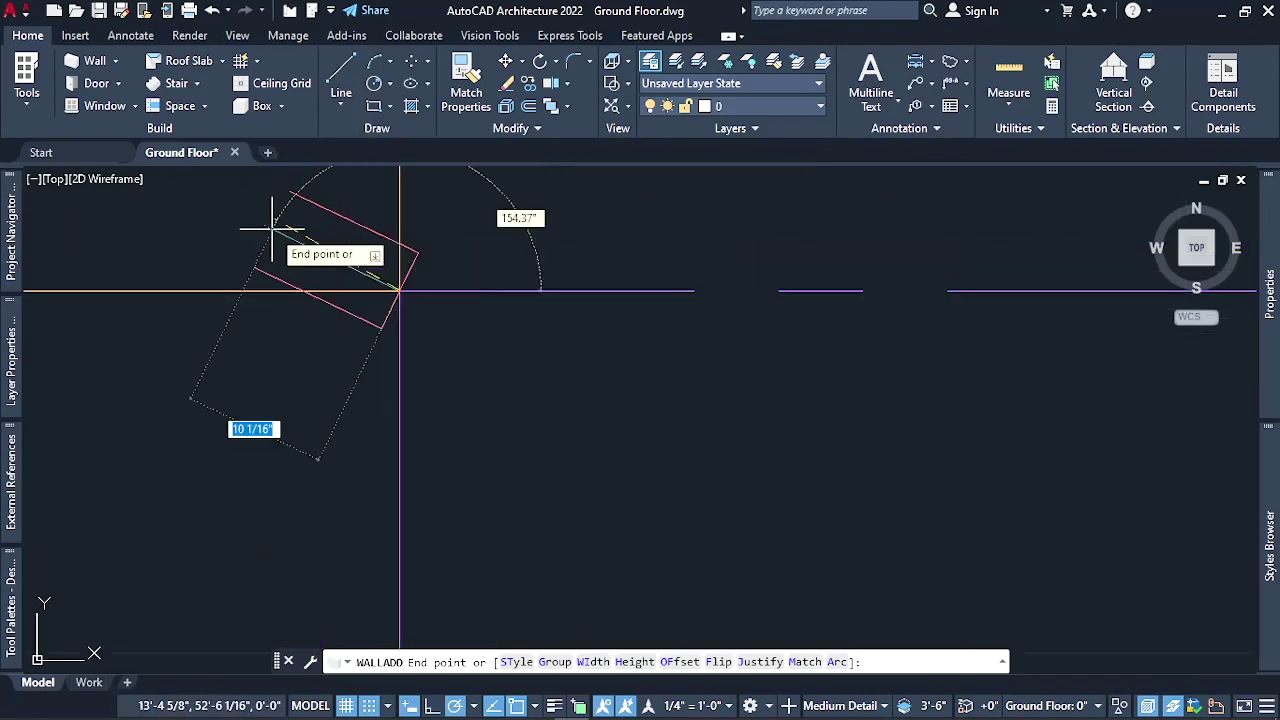
{"action": "scroll", "coordinate": [272, 226], "scroll_direction": "down", "scroll_amount": 5}
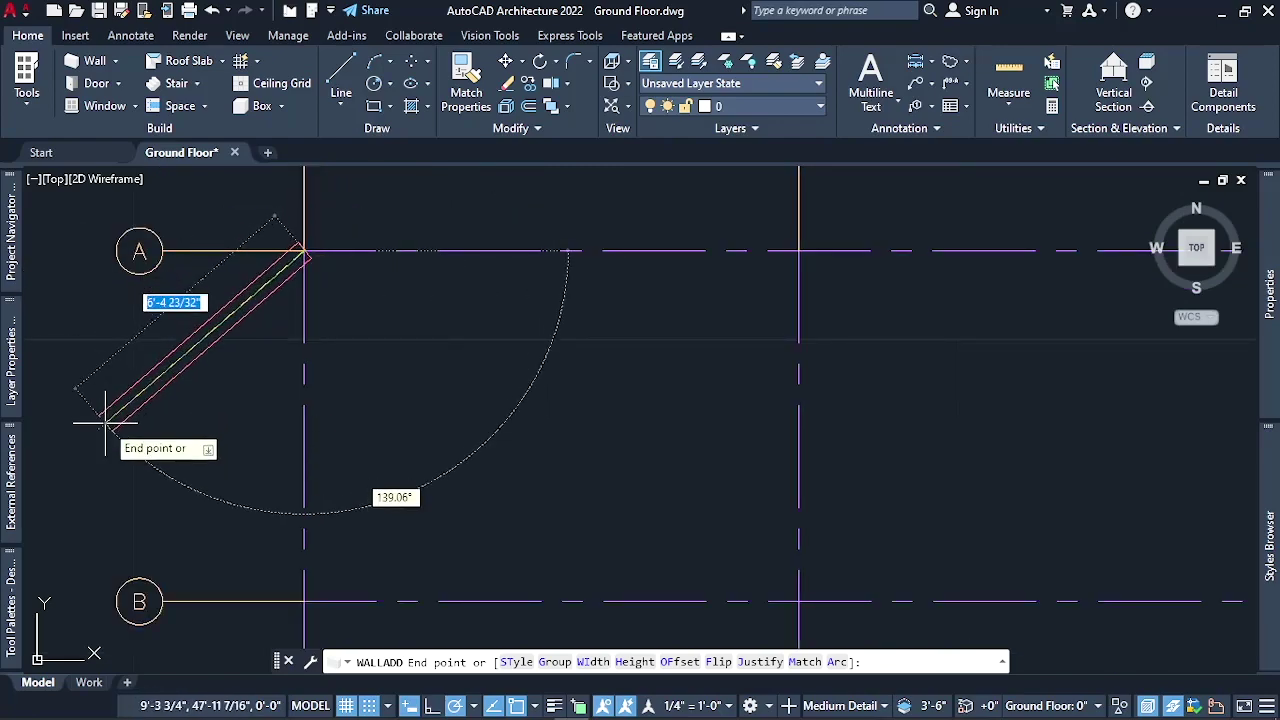
{"action": "scroll", "coordinate": [104, 422], "scroll_direction": "down", "scroll_amount": 2}
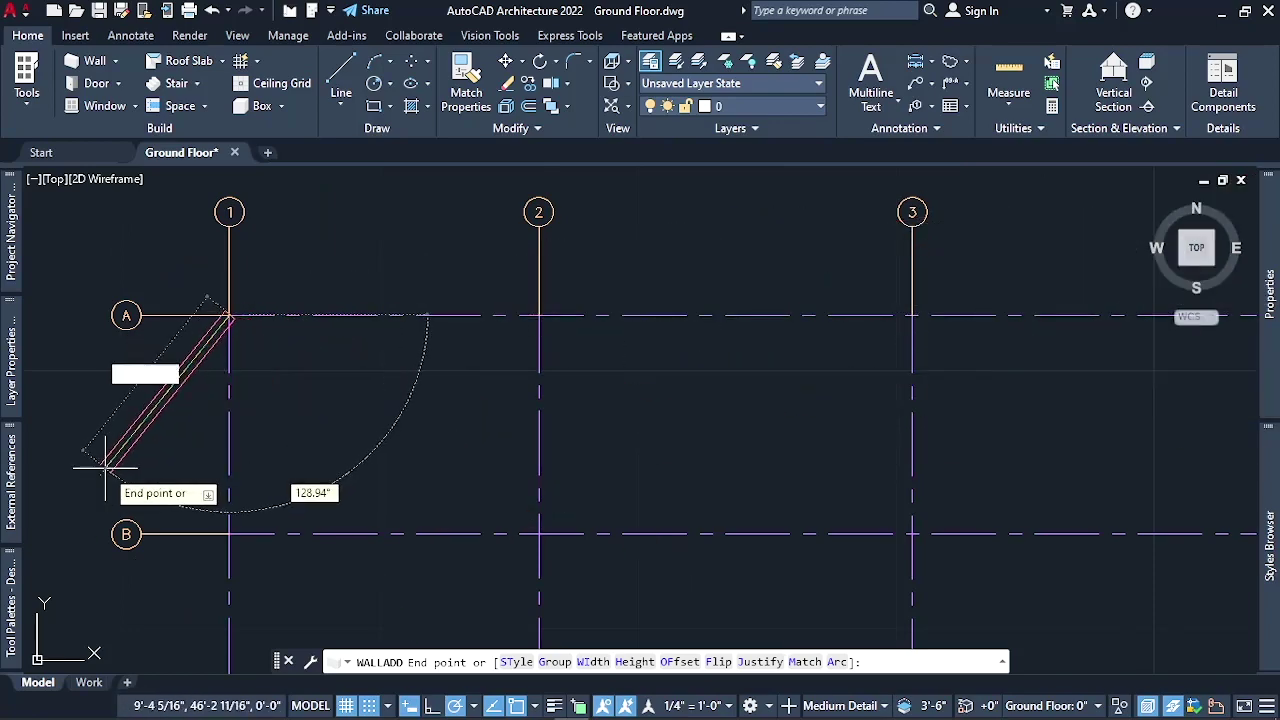
{"action": "scroll", "coordinate": [103, 465], "scroll_direction": "down", "scroll_amount": 3}
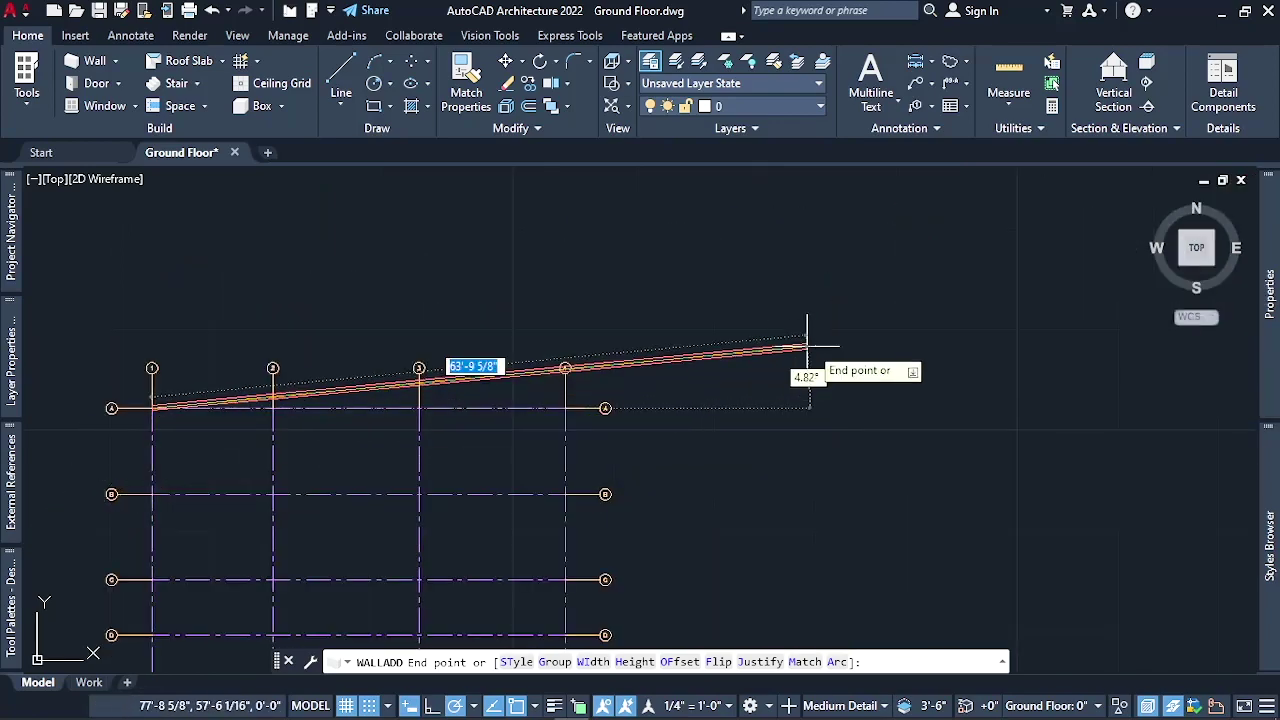
{"action": "scroll", "coordinate": [849, 318], "scroll_direction": "up", "scroll_amount": 4}
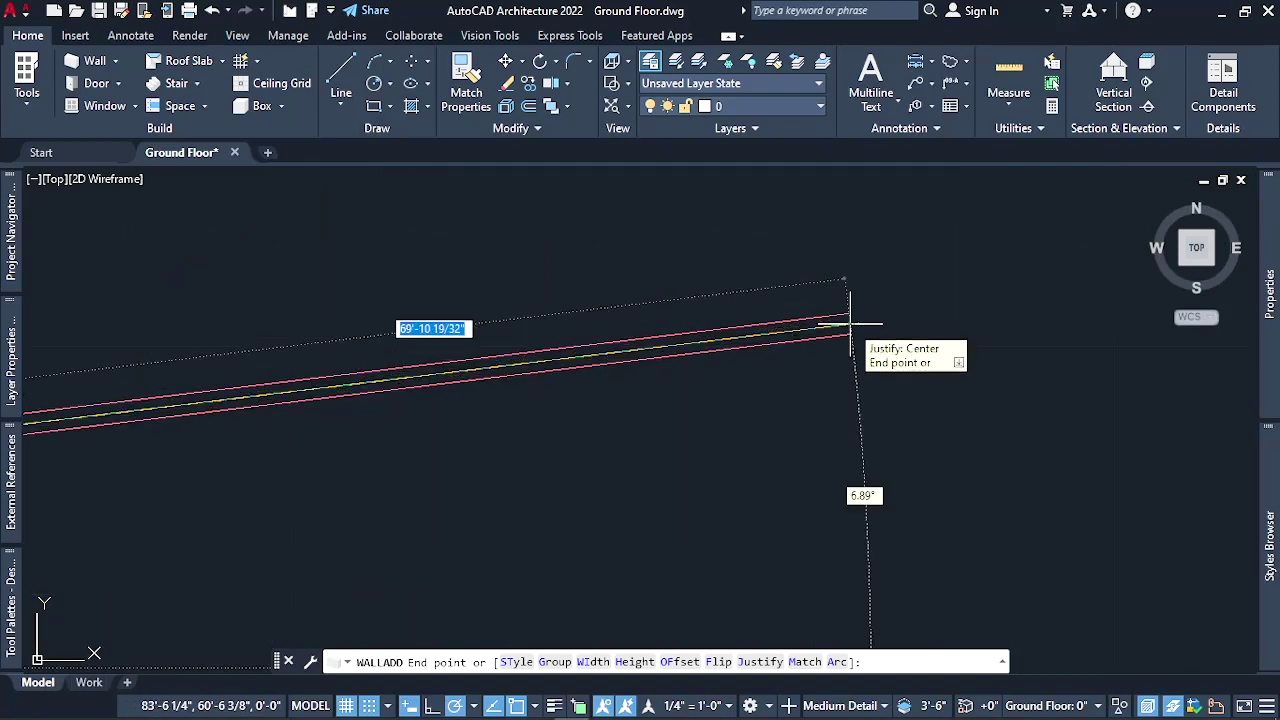
{"action": "scroll", "coordinate": [849, 323], "scroll_direction": "down", "scroll_amount": 4}
{"action": "scroll", "coordinate": [314, 520], "scroll_direction": "up", "scroll_amount": 2}
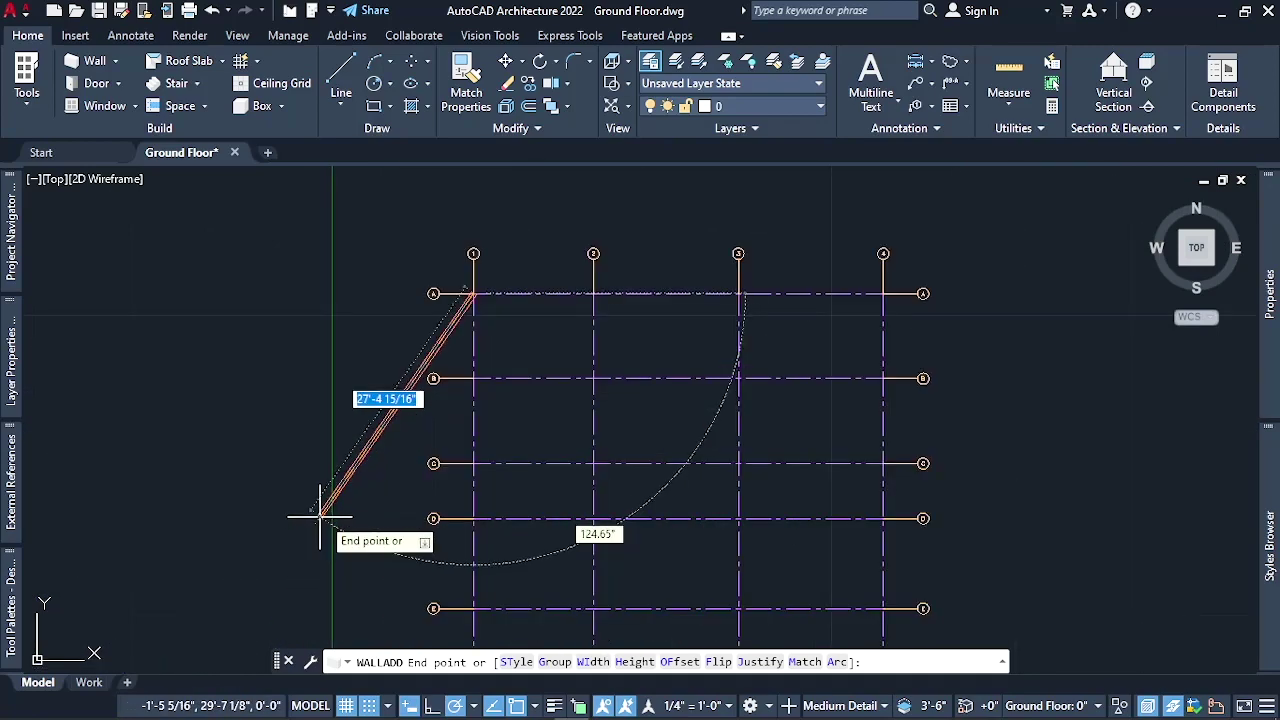
{"action": "scroll", "coordinate": [378, 468], "scroll_direction": "up", "scroll_amount": 2}
{"action": "scroll", "coordinate": [378, 468], "scroll_direction": "down", "scroll_amount": 2}
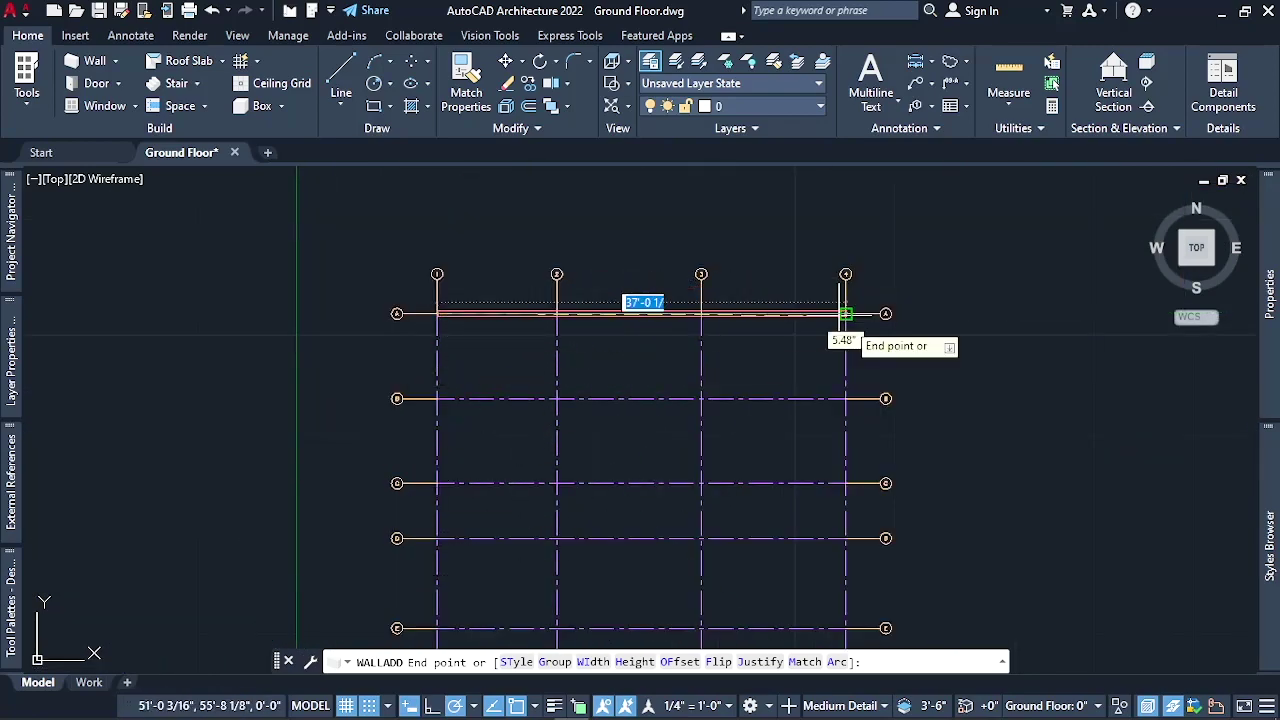
{"action": "scroll", "coordinate": [895, 340], "scroll_direction": "up", "scroll_amount": 2}
{"action": "scroll", "coordinate": [857, 323], "scroll_direction": "up", "scroll_amount": 5}
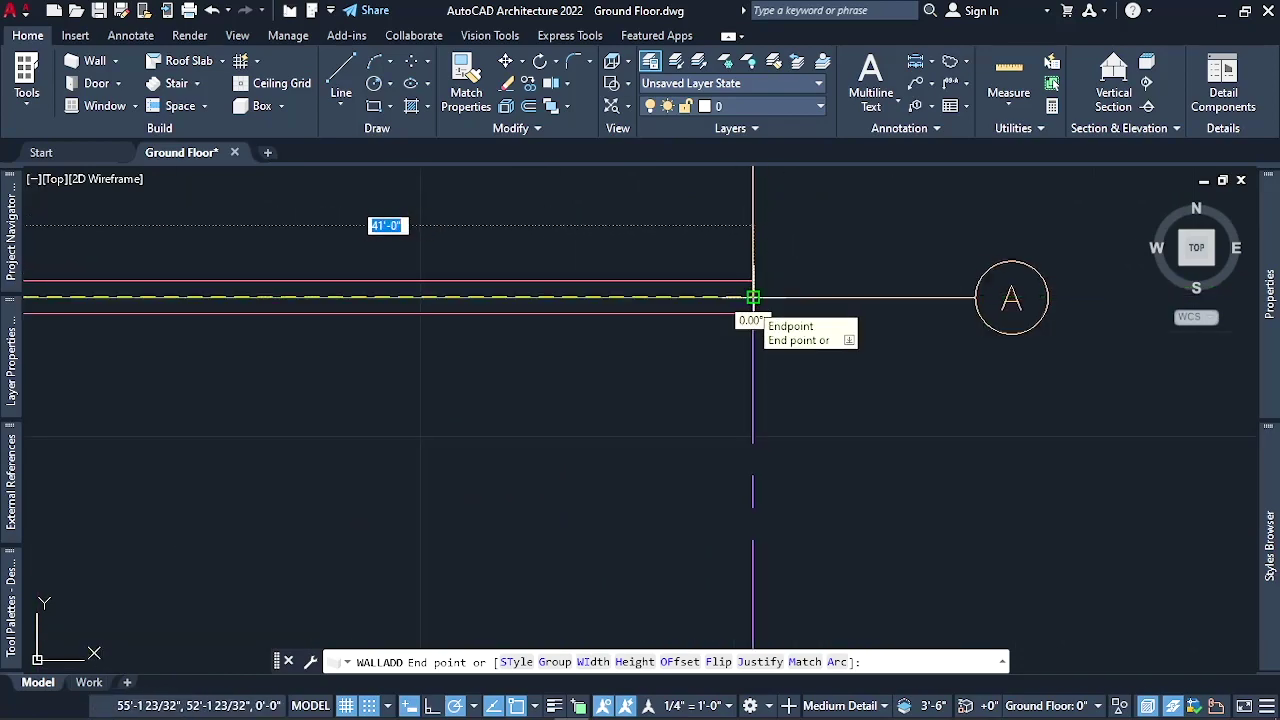
{"action": "left_click", "coordinate": [753, 297]}
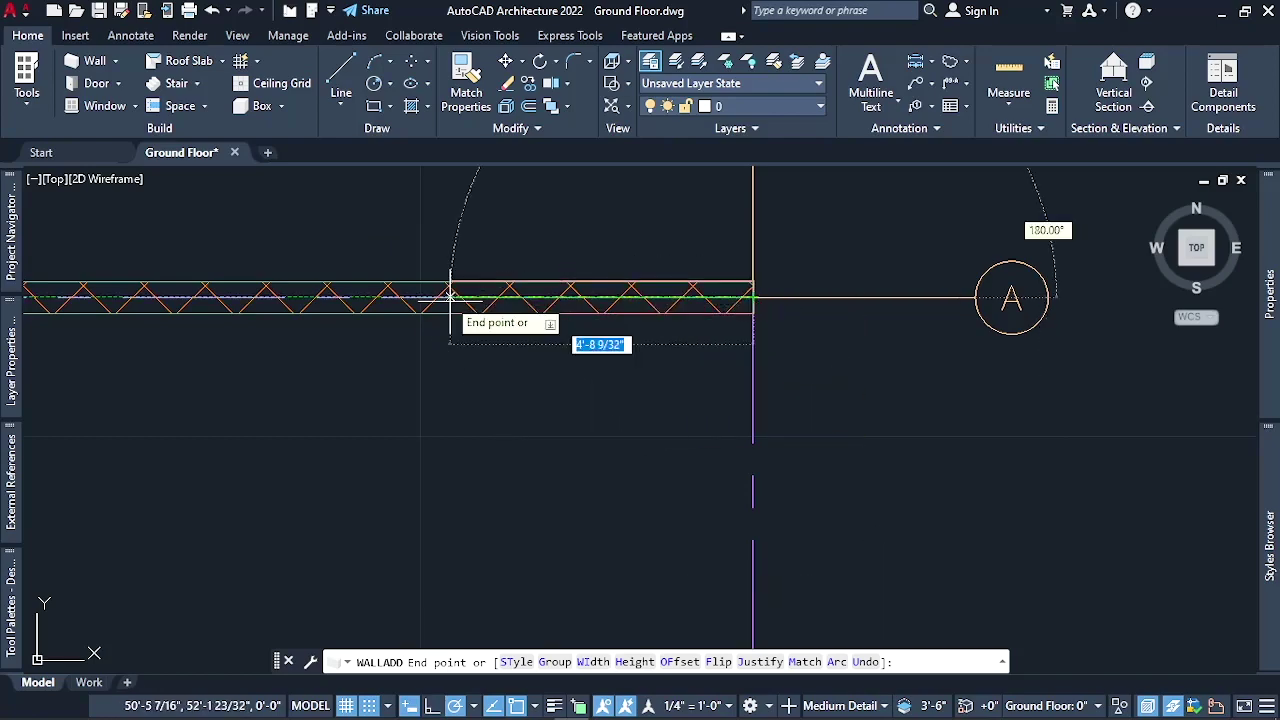
Continue the wall down grid 4 to D, along D to grid 3, then down to F
{"action": "scroll", "coordinate": [410, 210], "scroll_direction": "down", "scroll_amount": 2}
{"action": "scroll", "coordinate": [650, 214], "scroll_direction": "down", "scroll_amount": 4}
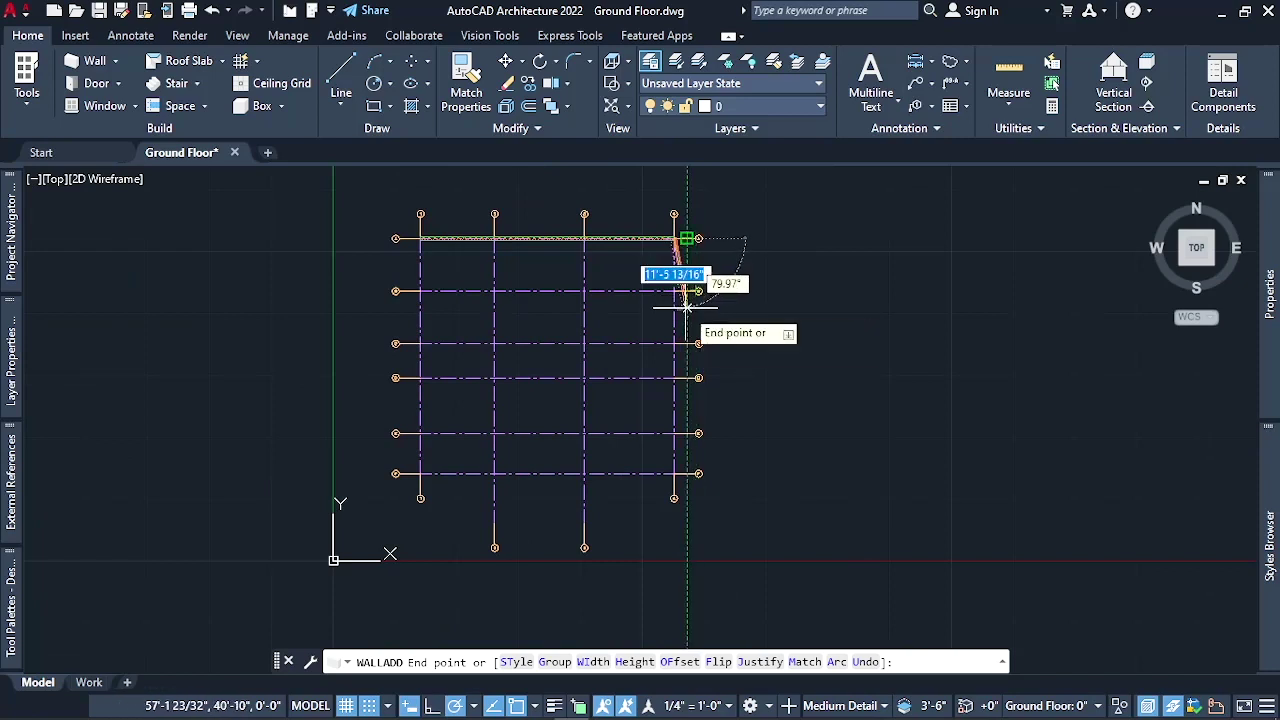
{"action": "scroll", "coordinate": [675, 335], "scroll_direction": "up", "scroll_amount": 2}
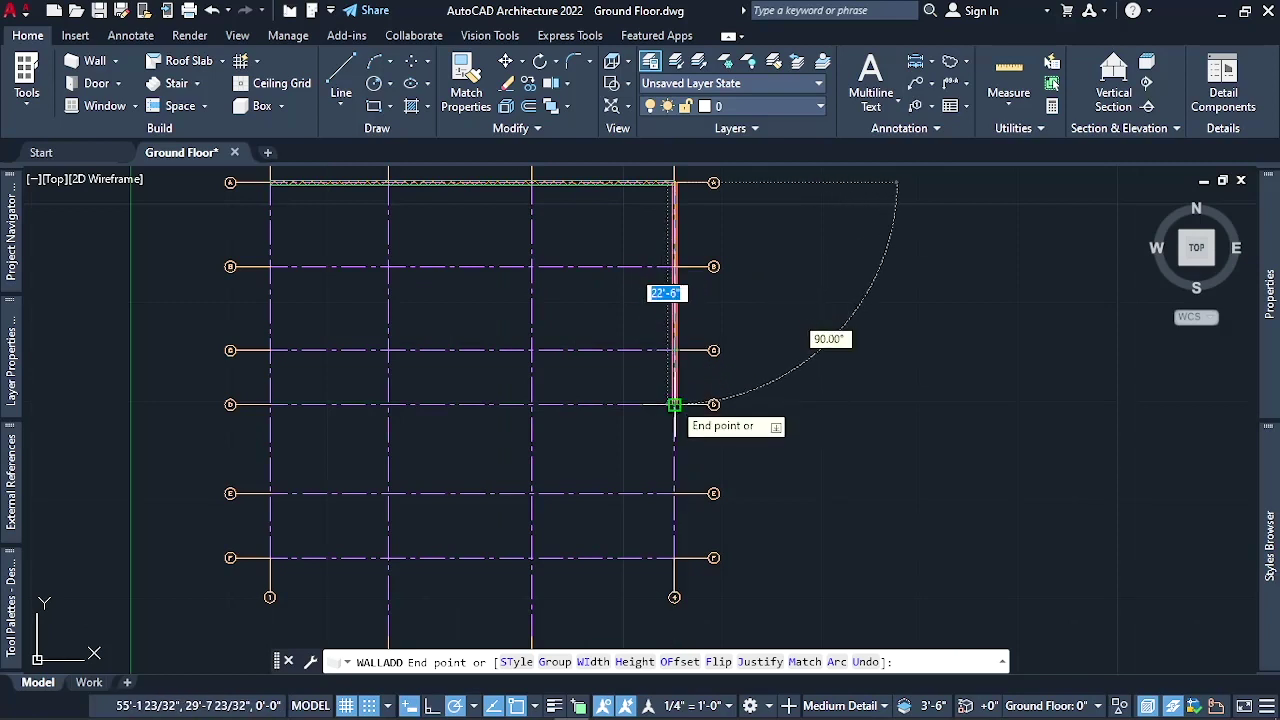
{"action": "left_click", "coordinate": [675, 404]}
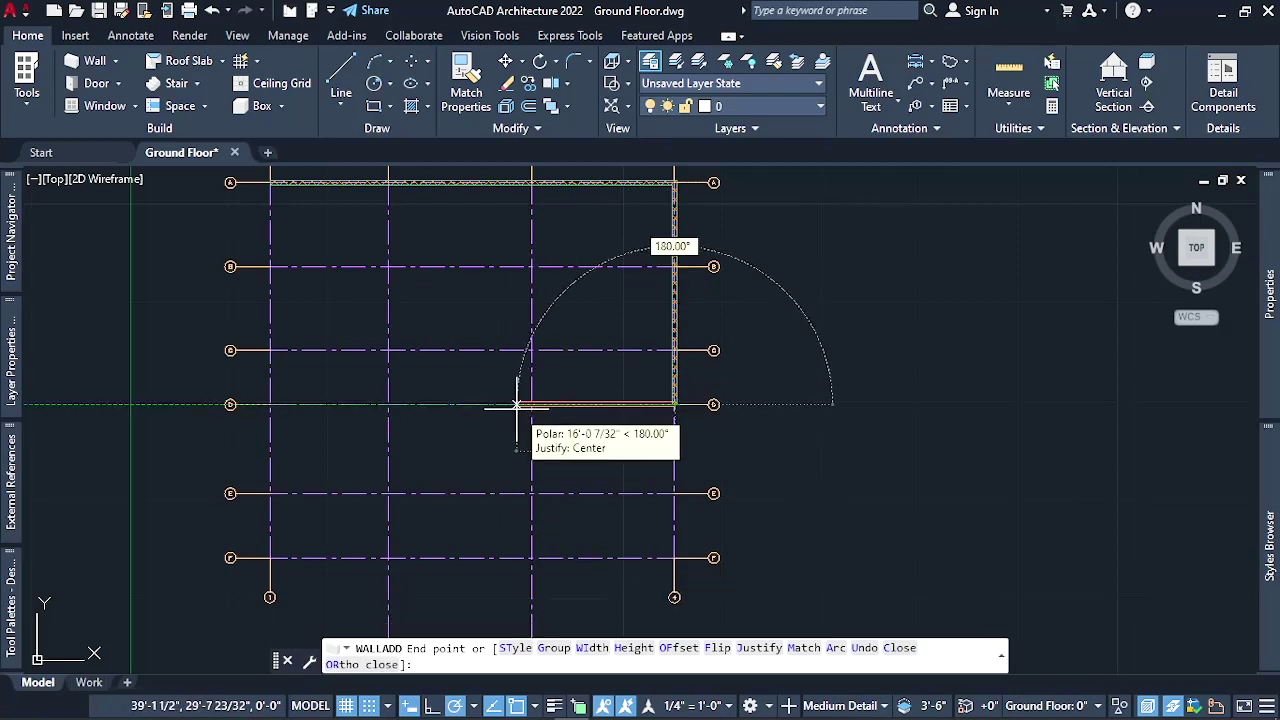
{"action": "left_click", "coordinate": [532, 404]}
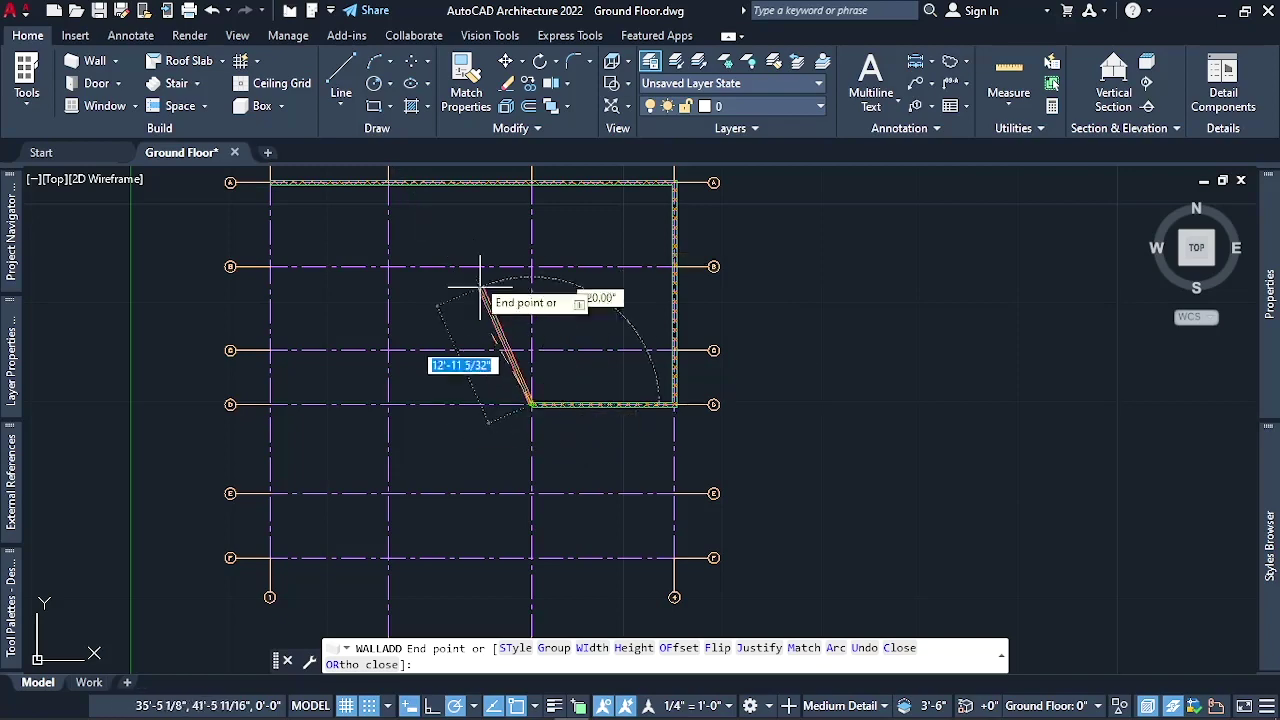
{"action": "scroll", "coordinate": [490, 360], "scroll_direction": "down", "scroll_amount": 2}
{"action": "scroll", "coordinate": [500, 372], "scroll_direction": "up", "scroll_amount": 4}
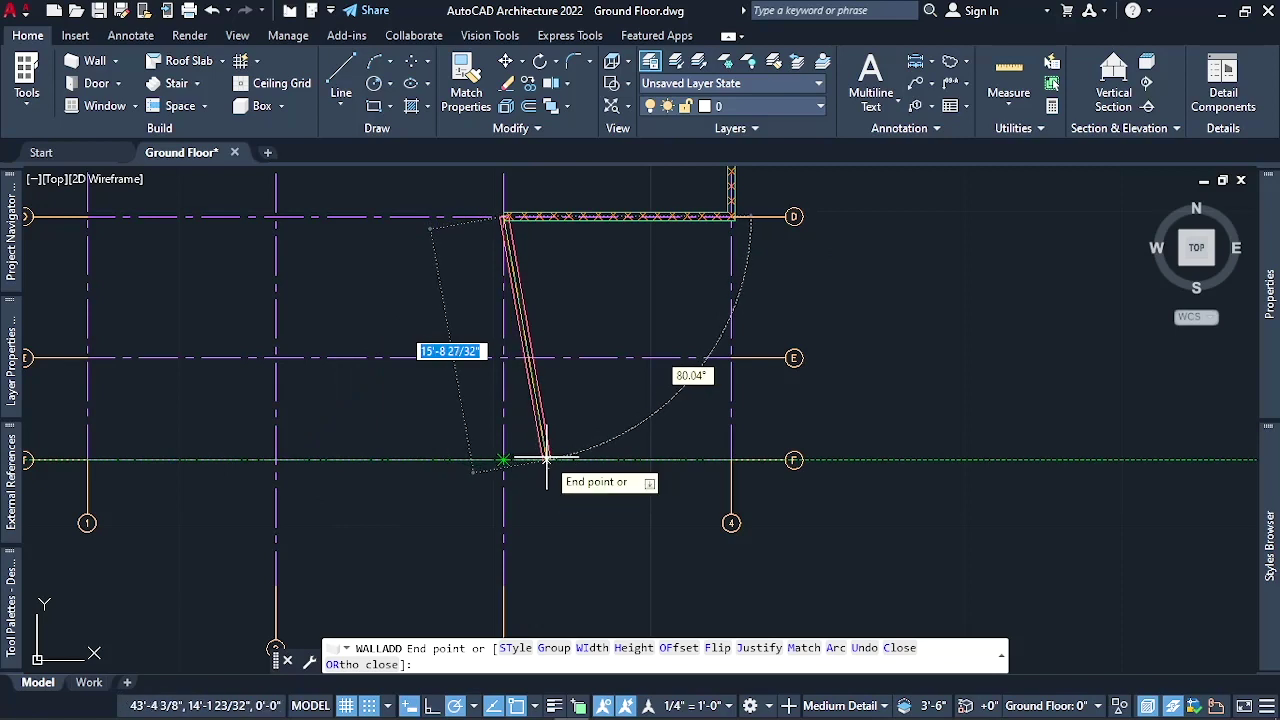
{"action": "left_click", "coordinate": [546, 460]}
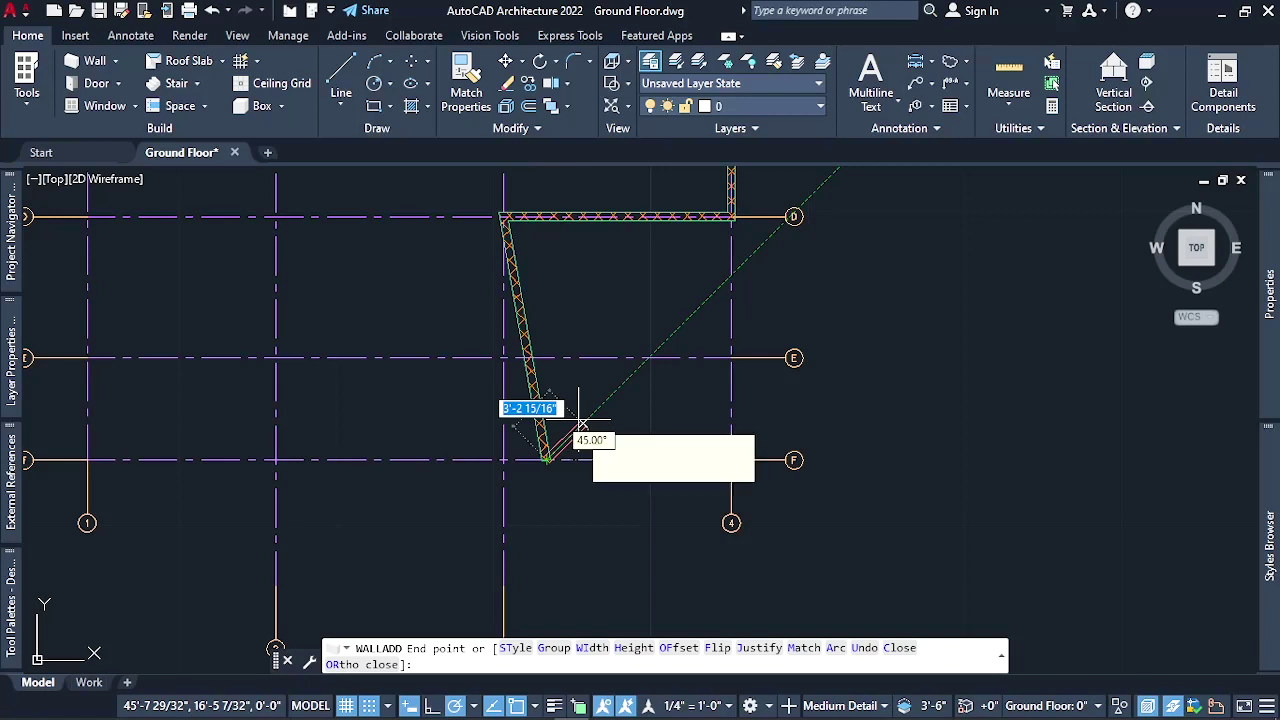
End wall drawing and snap the slanted wall's bottom end onto grid line 3
{"action": "key", "text": "Return"}
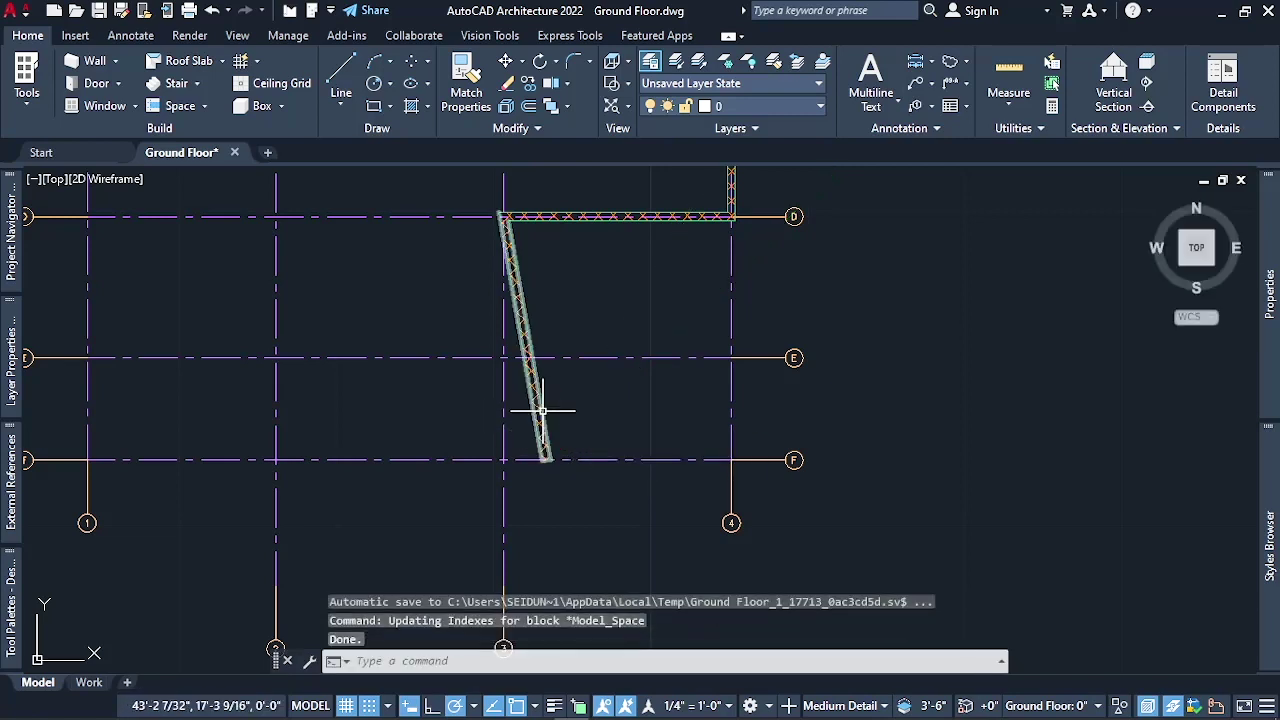
{"action": "left_click", "coordinate": [542, 410]}
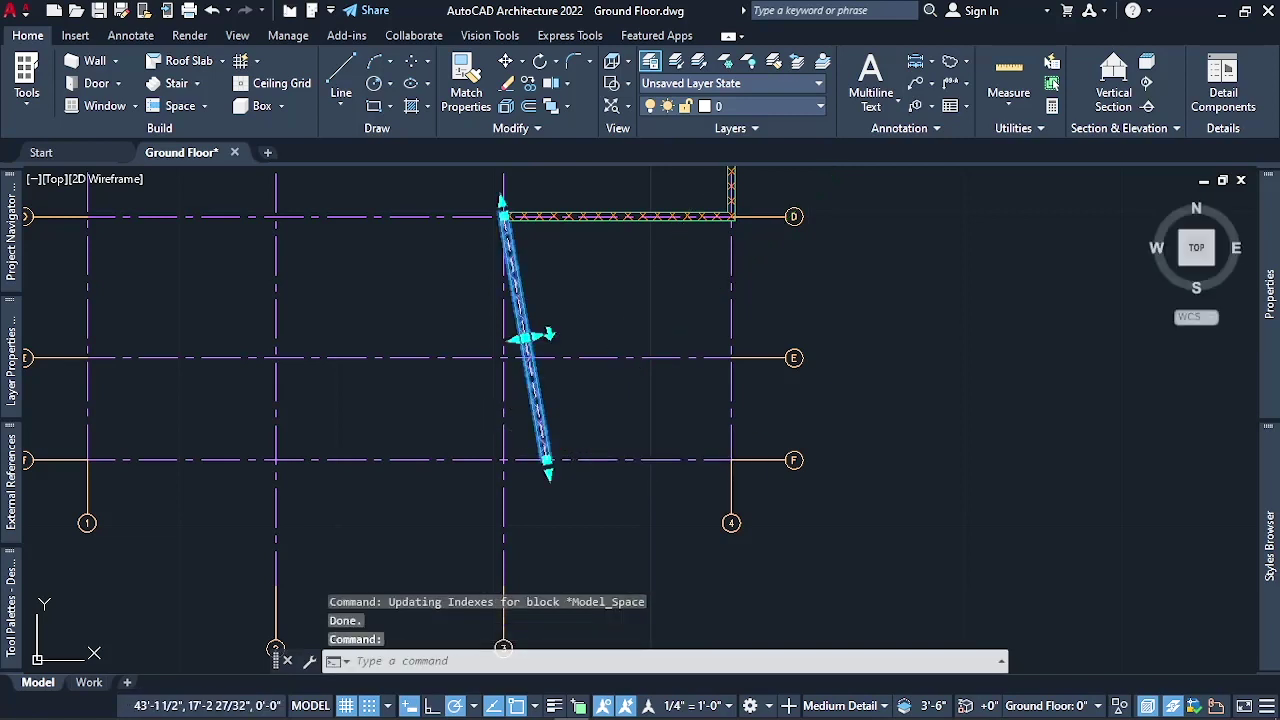
{"action": "left_click", "coordinate": [547, 462]}
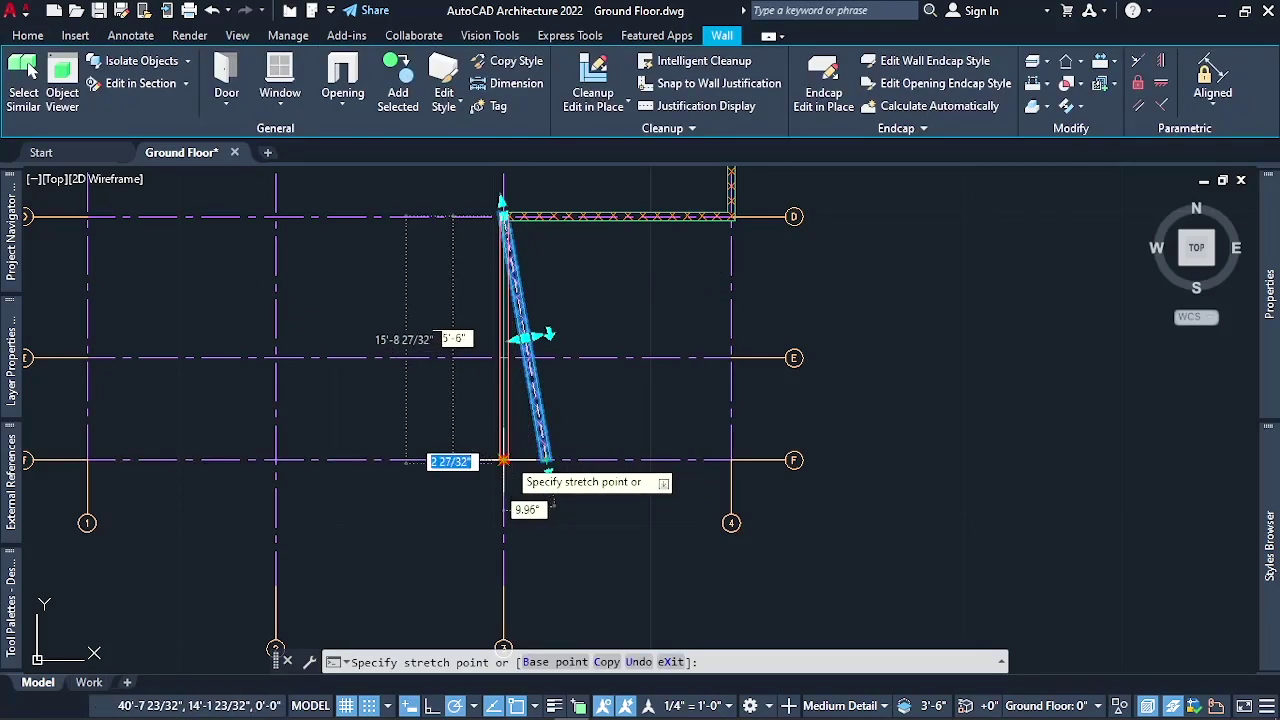
{"action": "left_click", "coordinate": [503, 460]}
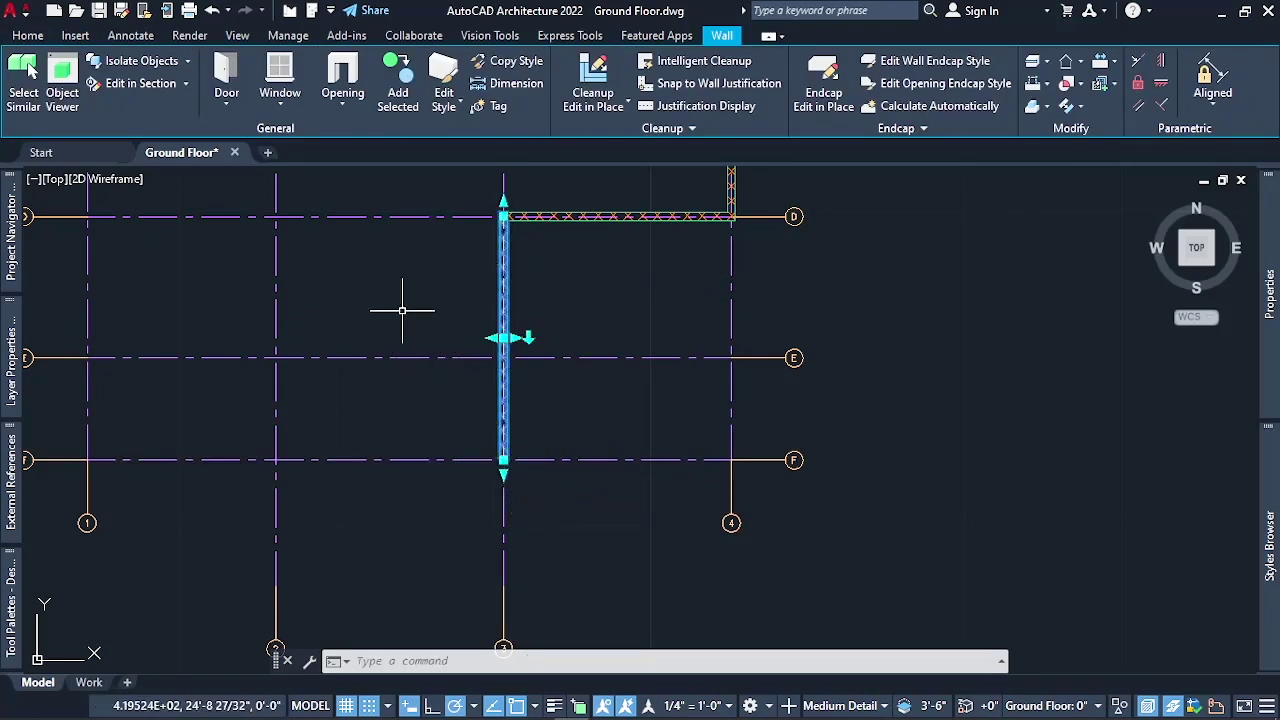
Cancel a second end adjustment and zoom around to check the straightened wall
{"action": "scroll", "coordinate": [503, 450], "scroll_direction": "up", "scroll_amount": 4}
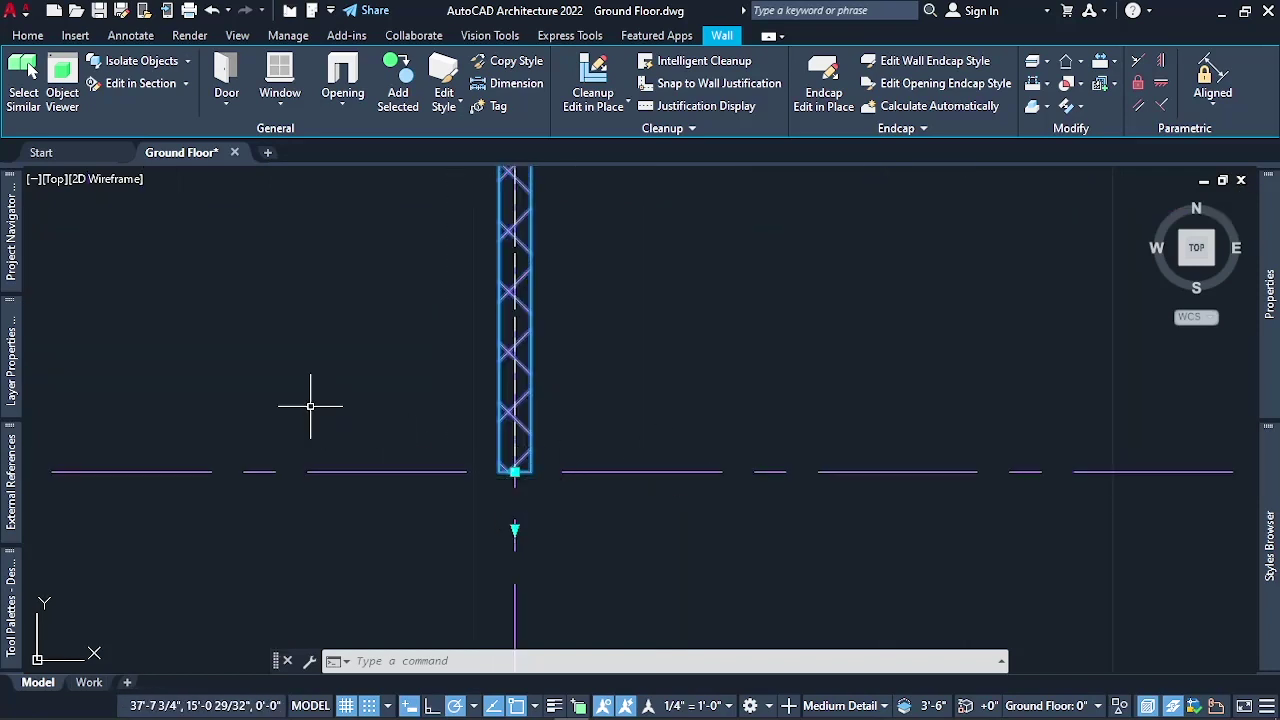
{"action": "left_click", "coordinate": [514, 471]}
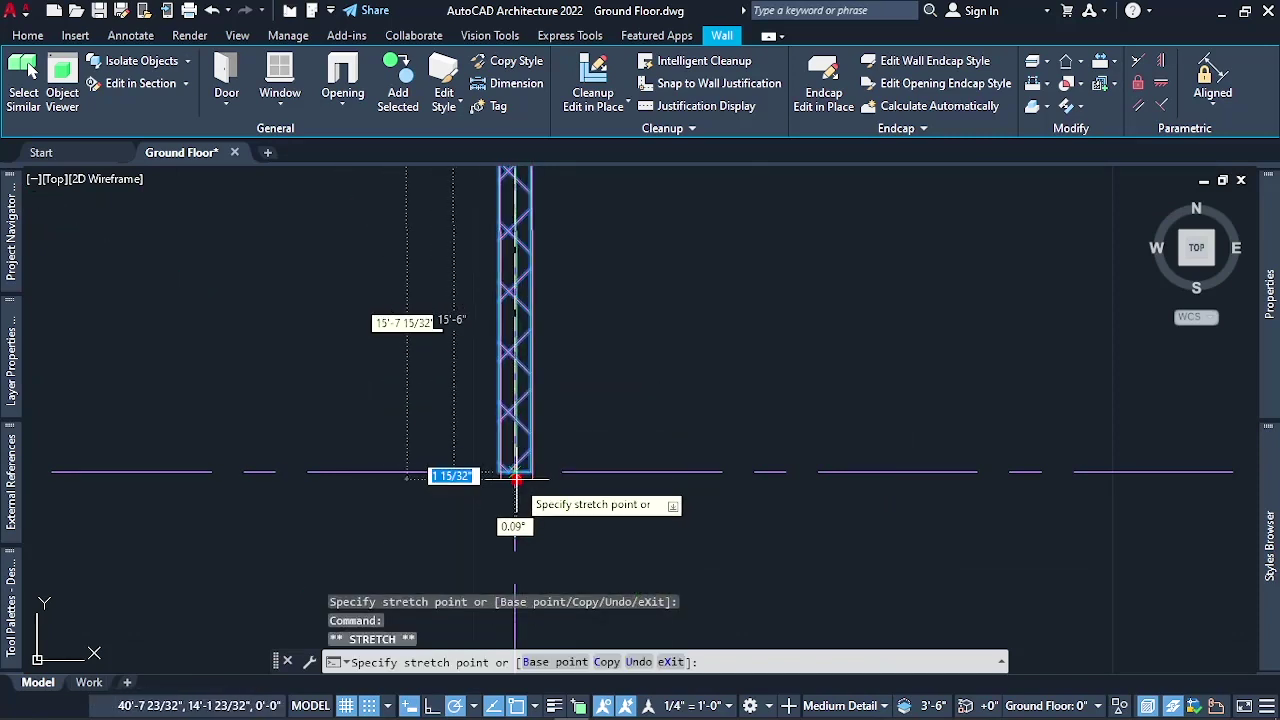
{"action": "key", "text": "Escape"}
{"action": "scroll", "coordinate": [400, 466], "scroll_direction": "down", "scroll_amount": 4}
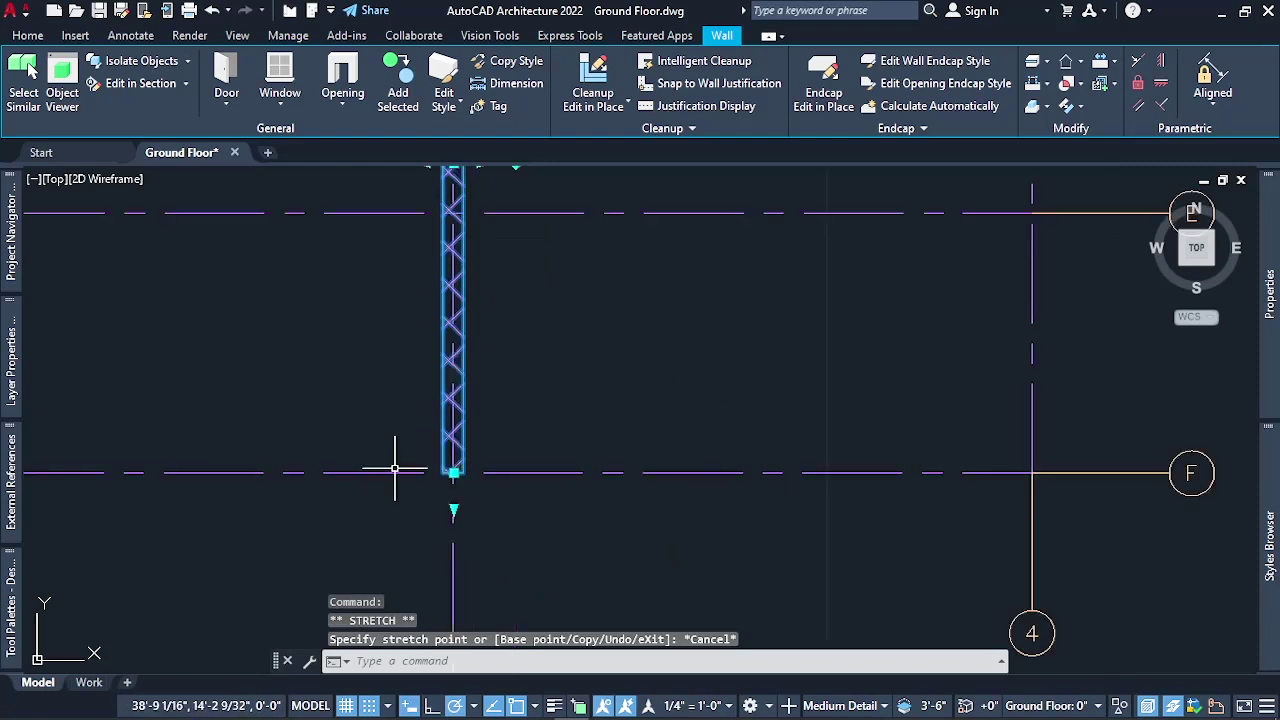
{"action": "scroll", "coordinate": [504, 455], "scroll_direction": "down", "scroll_amount": 3}
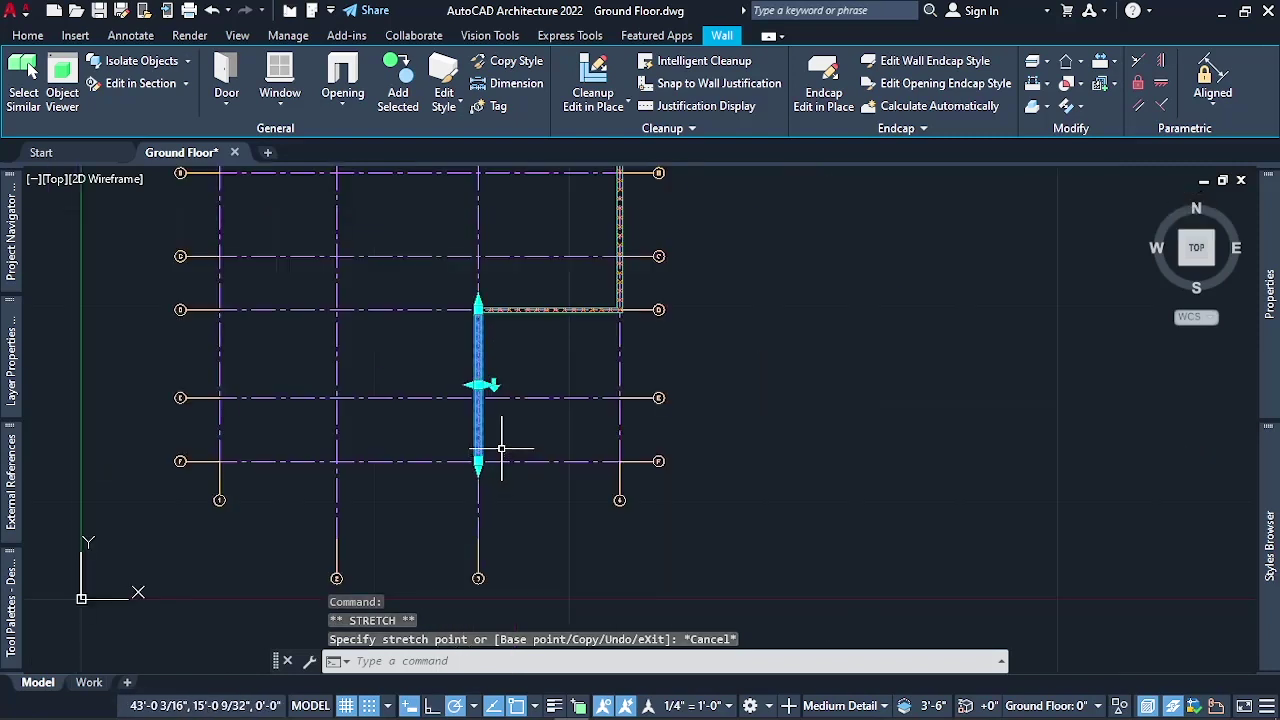
{"action": "scroll", "coordinate": [509, 414], "scroll_direction": "up", "scroll_amount": 2}
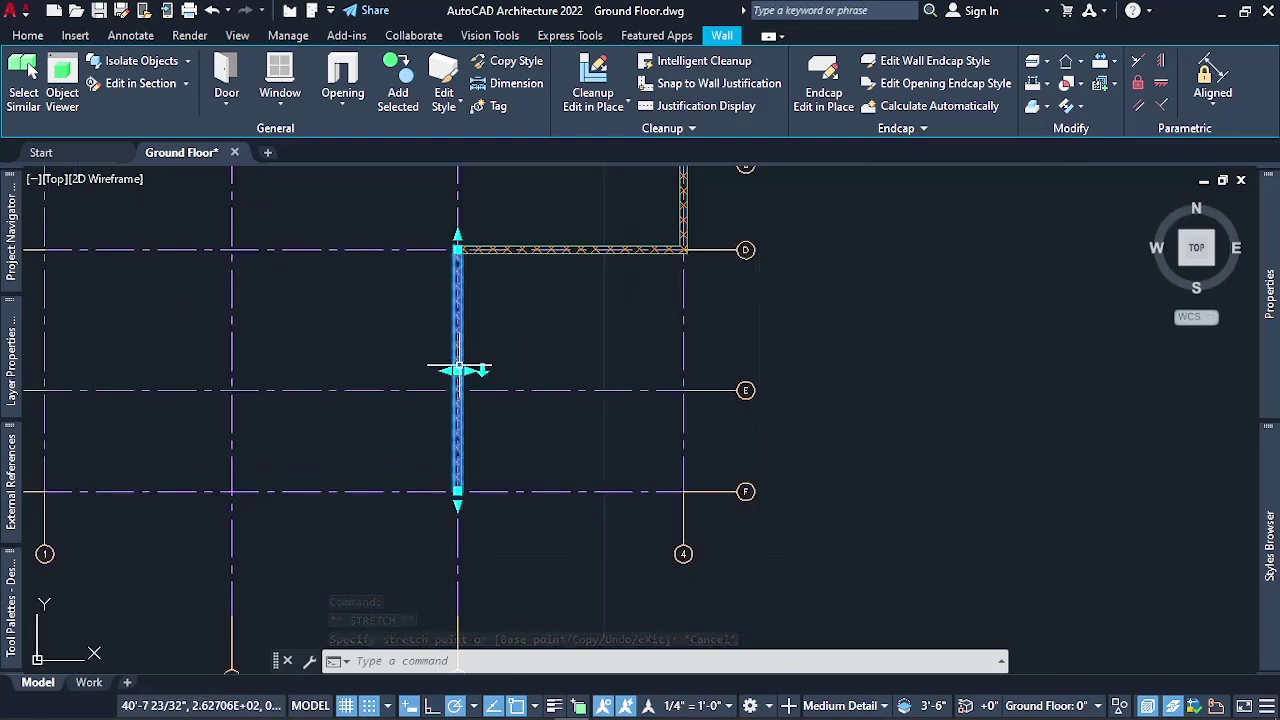
{"action": "scroll", "coordinate": [462, 356], "scroll_direction": "up", "scroll_amount": 3}
{"action": "scroll", "coordinate": [357, 440], "scroll_direction": "down", "scroll_amount": 3}
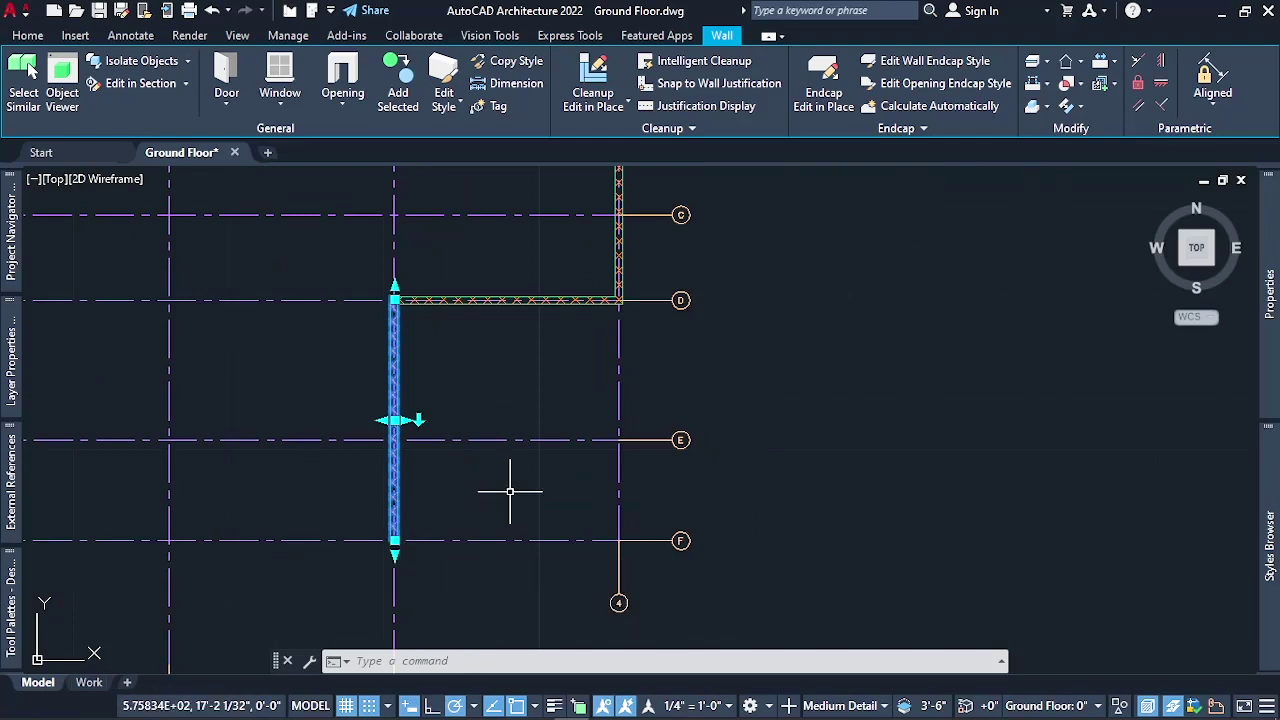
{"action": "scroll", "coordinate": [510, 491], "scroll_direction": "down", "scroll_amount": 2}
{"action": "scroll", "coordinate": [510, 491], "scroll_direction": "down", "scroll_amount": 2}
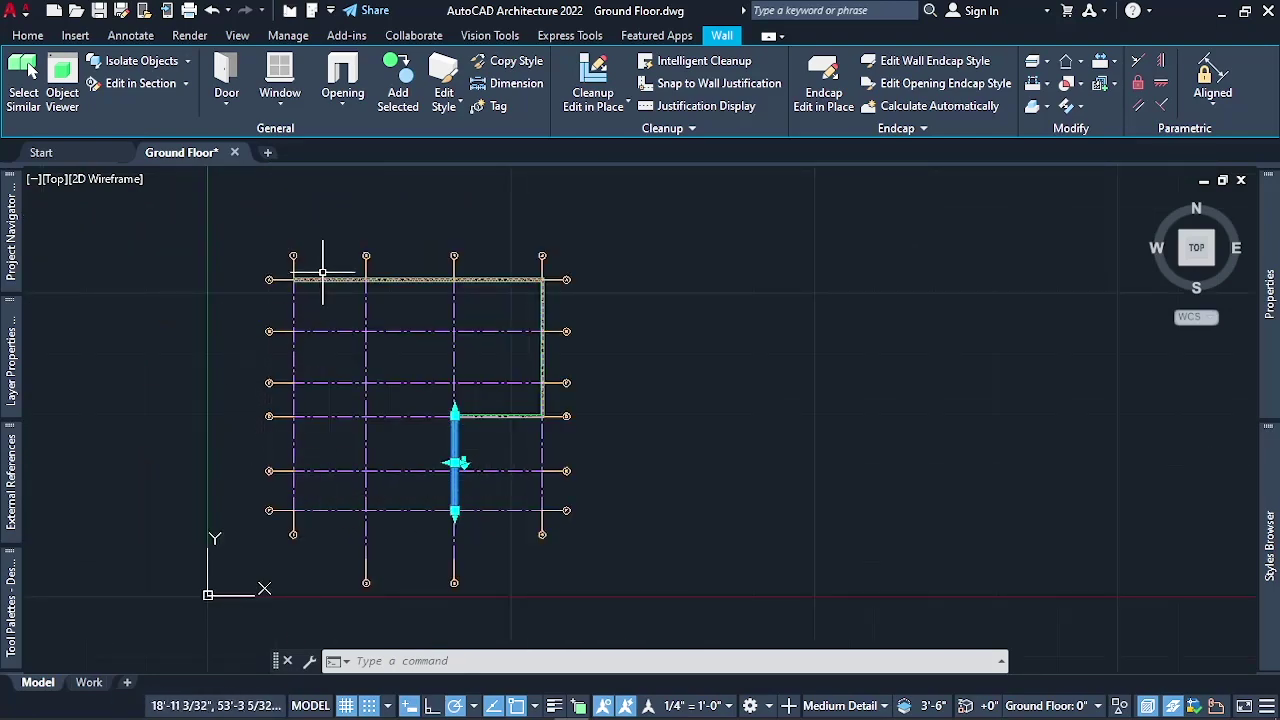
{"action": "scroll", "coordinate": [484, 483], "scroll_direction": "up", "scroll_amount": 4}
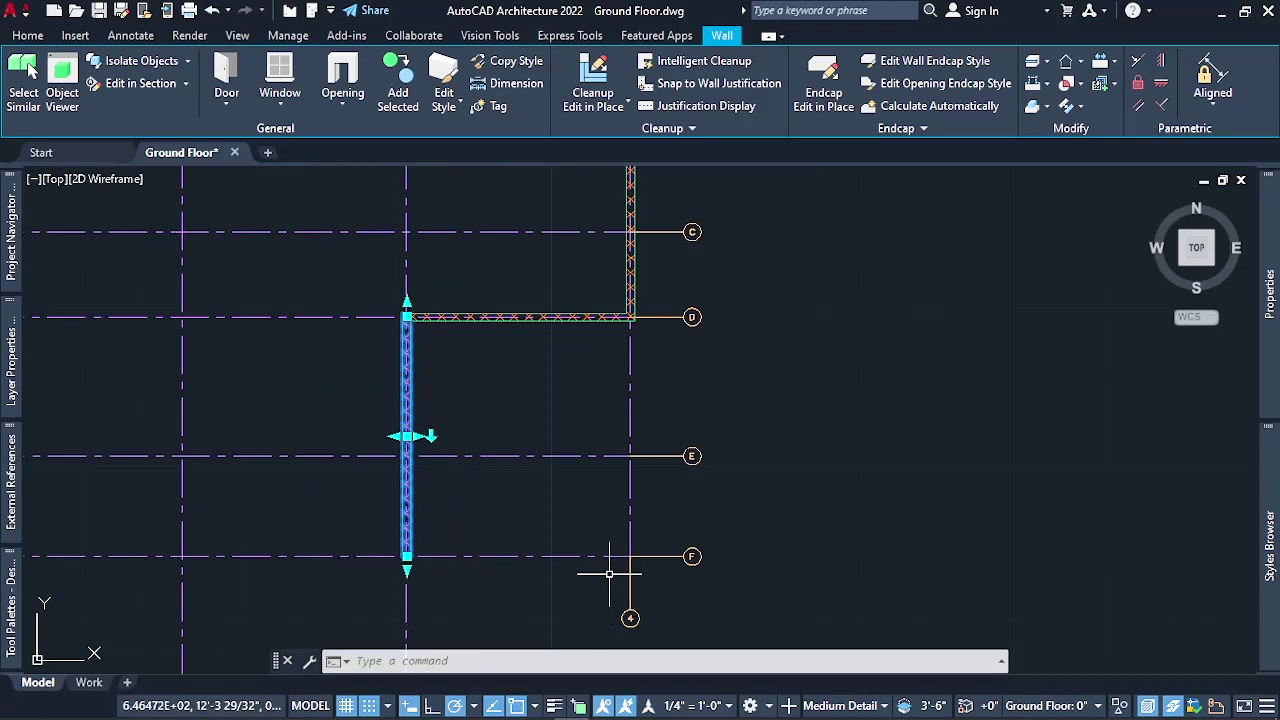
{"action": "scroll", "coordinate": [472, 408], "scroll_direction": "down", "scroll_amount": 1}
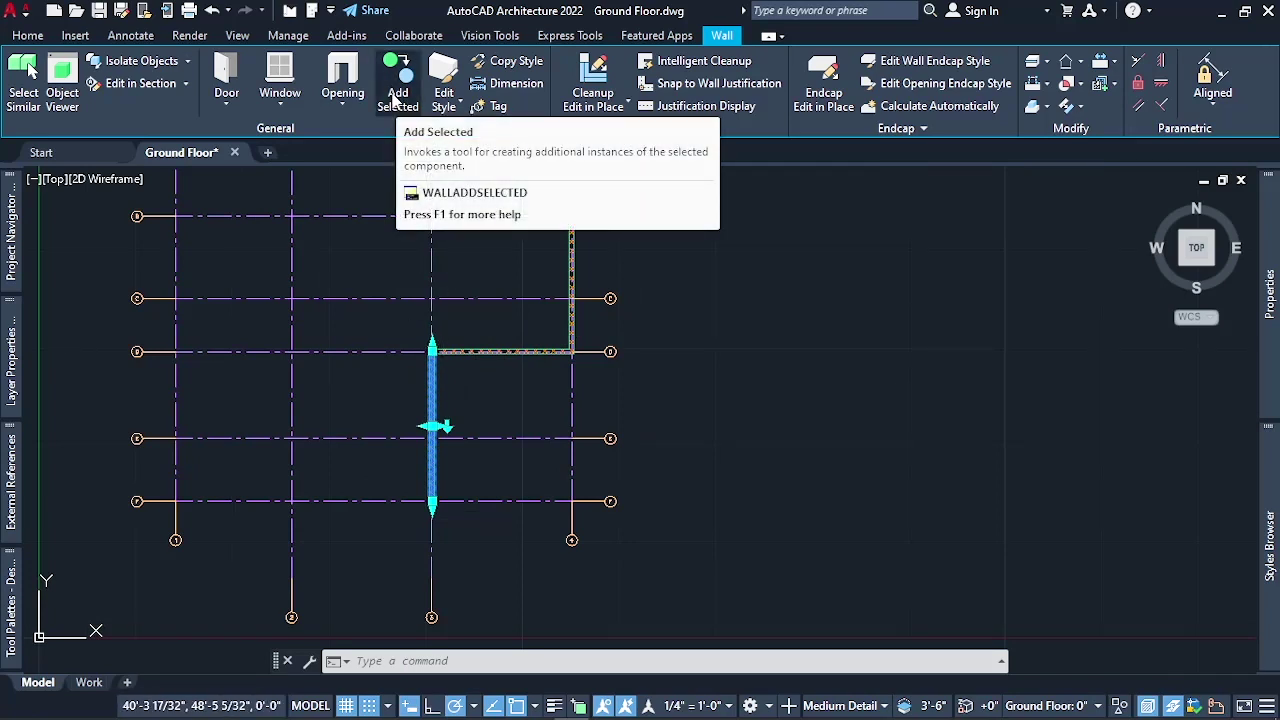
Add a matching wall from the F/3 wall end along grid F to grid 1
{"action": "left_click", "coordinate": [397, 100]}
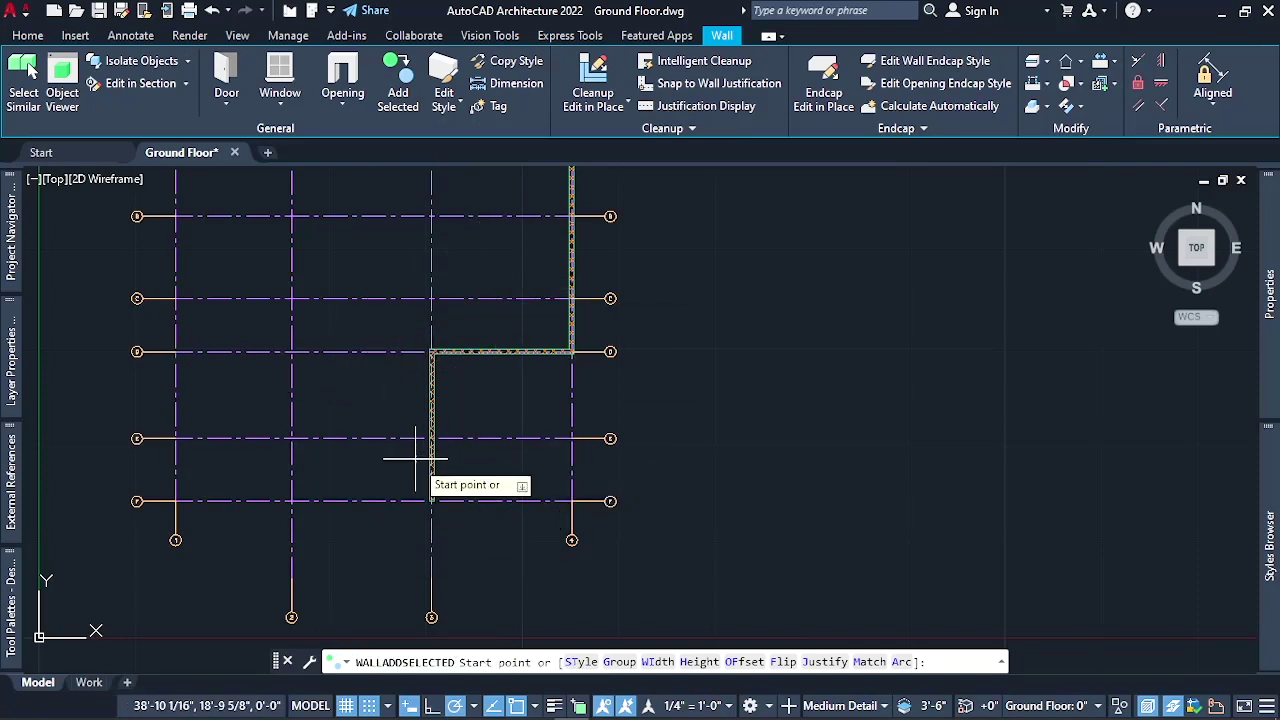
{"action": "scroll", "coordinate": [447, 516], "scroll_direction": "up", "scroll_amount": 4}
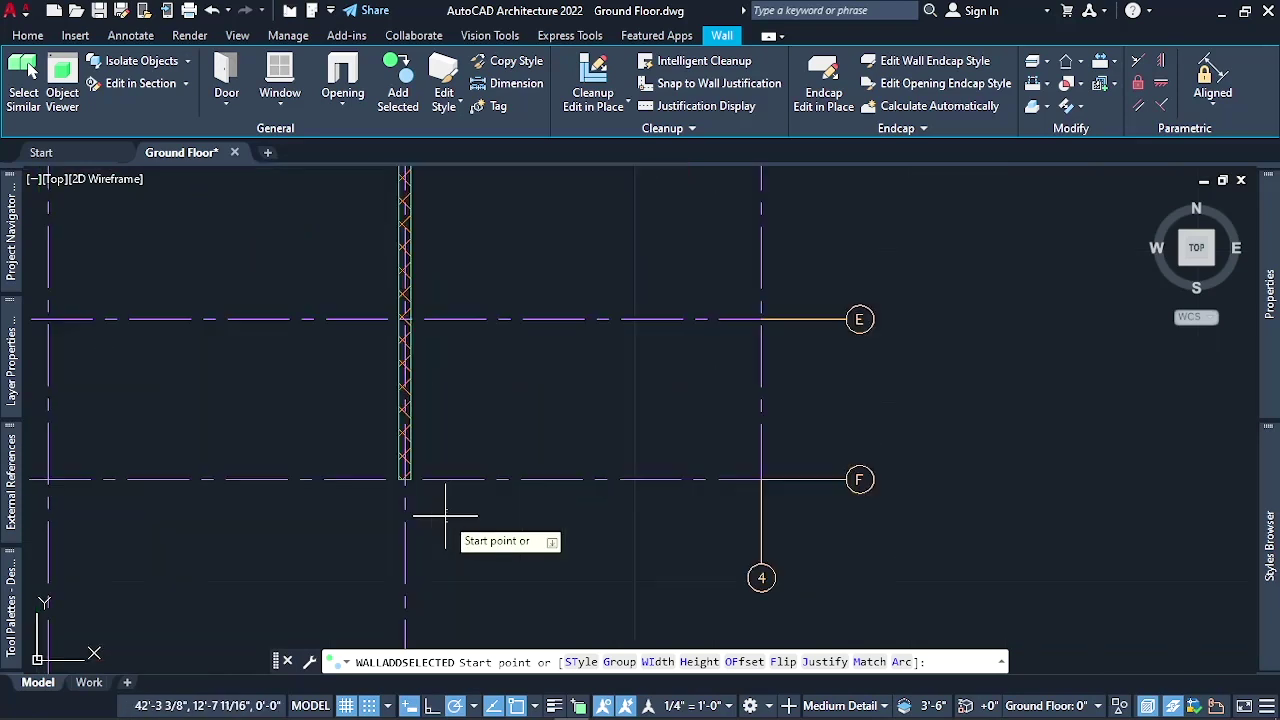
{"action": "scroll", "coordinate": [435, 516], "scroll_direction": "up", "scroll_amount": 2}
{"action": "scroll", "coordinate": [390, 452], "scroll_direction": "up", "scroll_amount": 3}
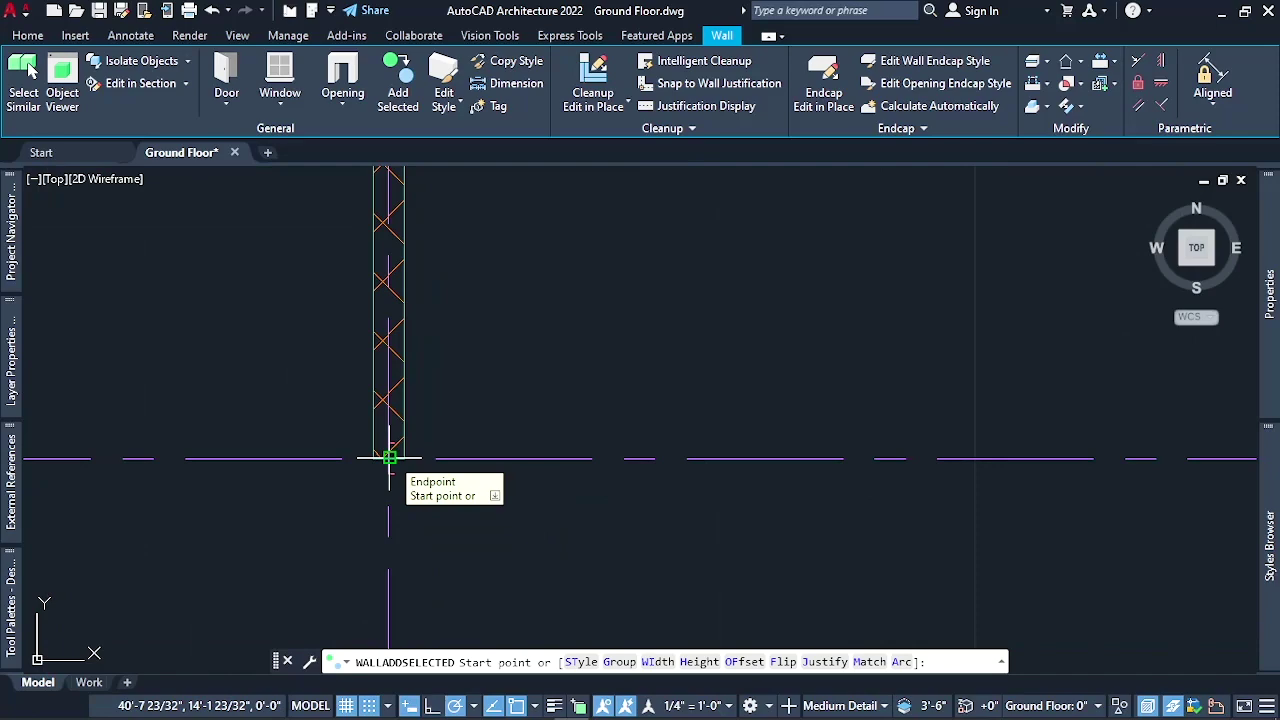
{"action": "left_click", "coordinate": [389, 457]}
{"action": "scroll", "coordinate": [677, 400], "scroll_direction": "down", "scroll_amount": 4}
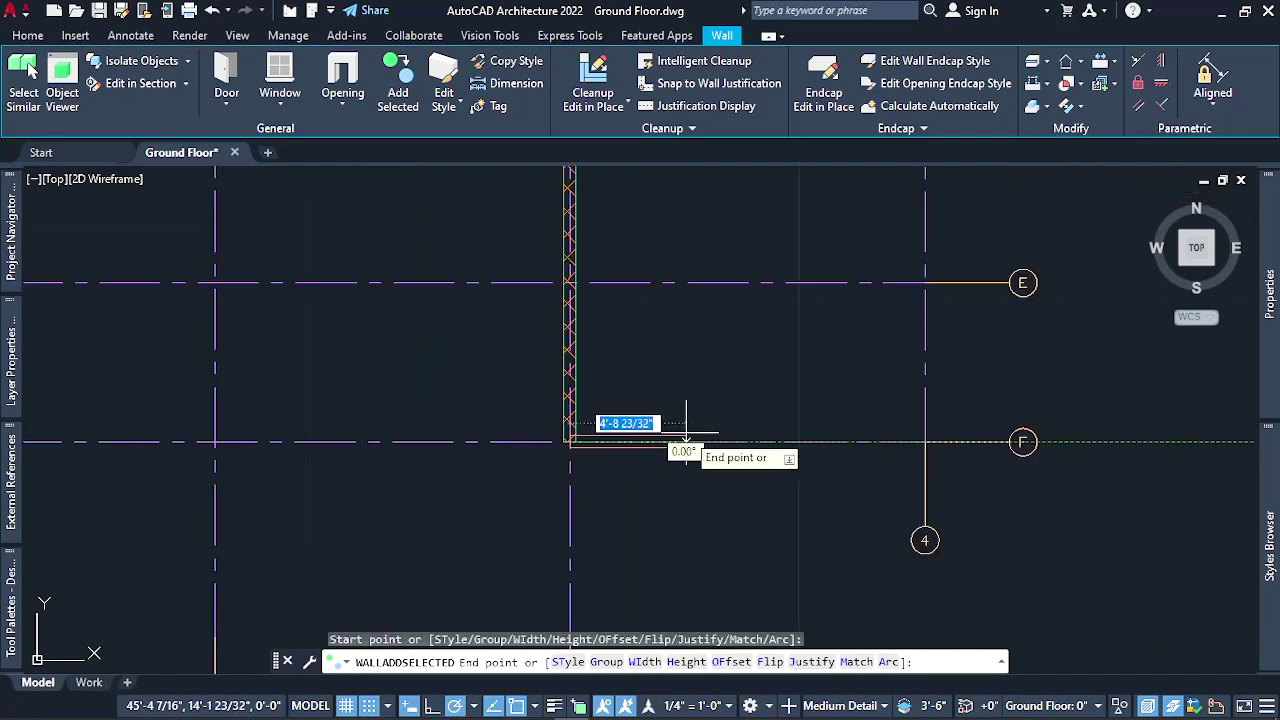
{"action": "scroll", "coordinate": [214, 443], "scroll_direction": "up", "scroll_amount": 5}
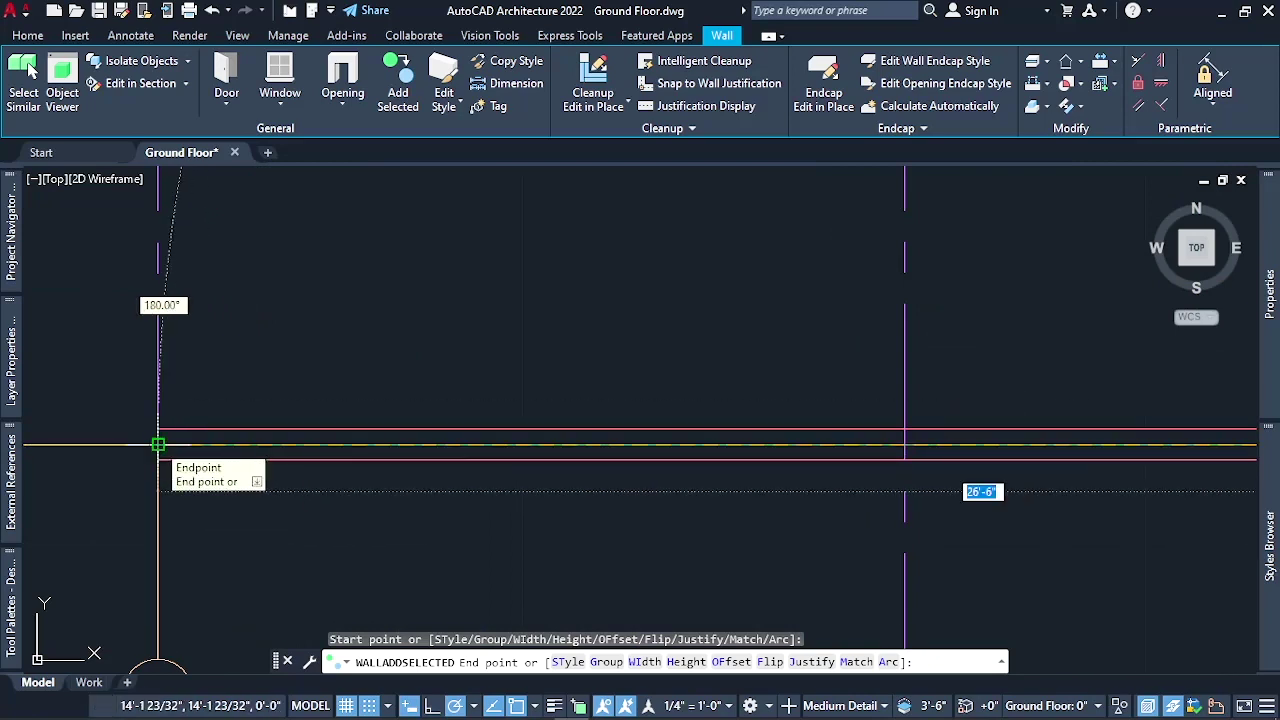
{"action": "left_click", "coordinate": [158, 443]}
Run the wall up grid line 1 to grid A with center justification, then stop
{"action": "scroll", "coordinate": [100, 555], "scroll_direction": "down", "scroll_amount": 3}
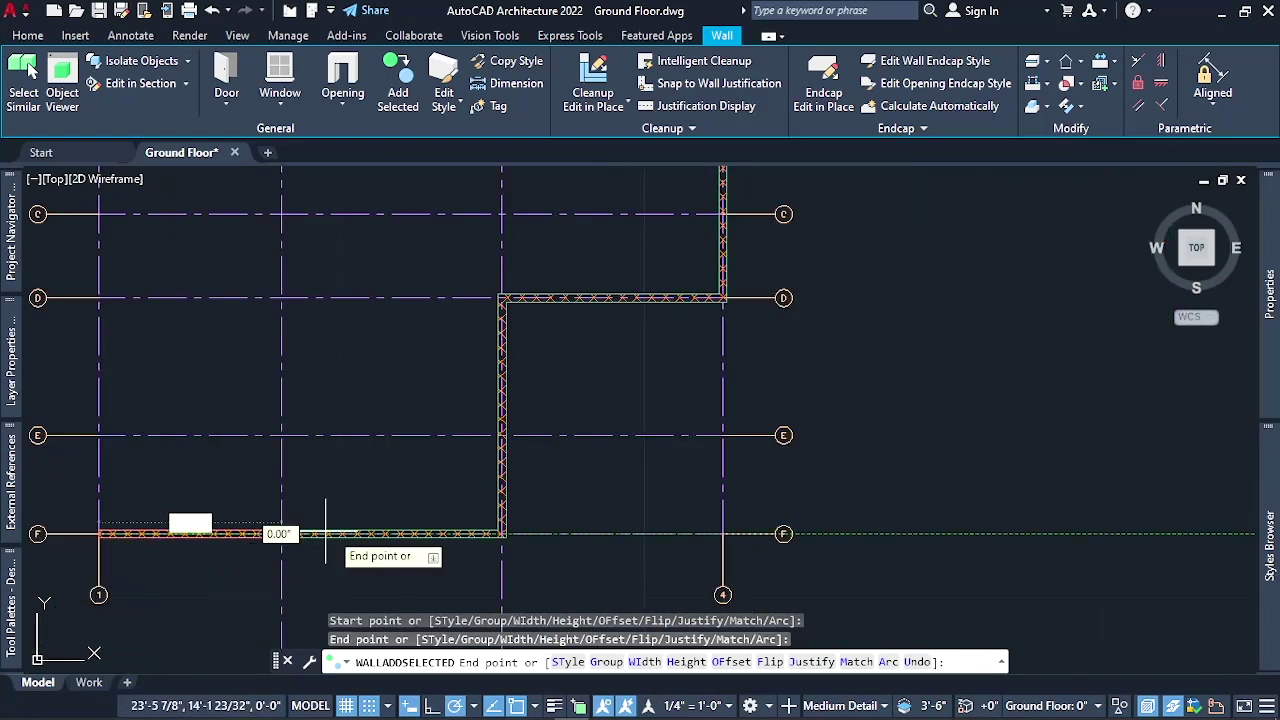
{"action": "scroll", "coordinate": [325, 533], "scroll_direction": "down", "scroll_amount": 3}
{"action": "scroll", "coordinate": [205, 287], "scroll_direction": "up", "scroll_amount": 3}
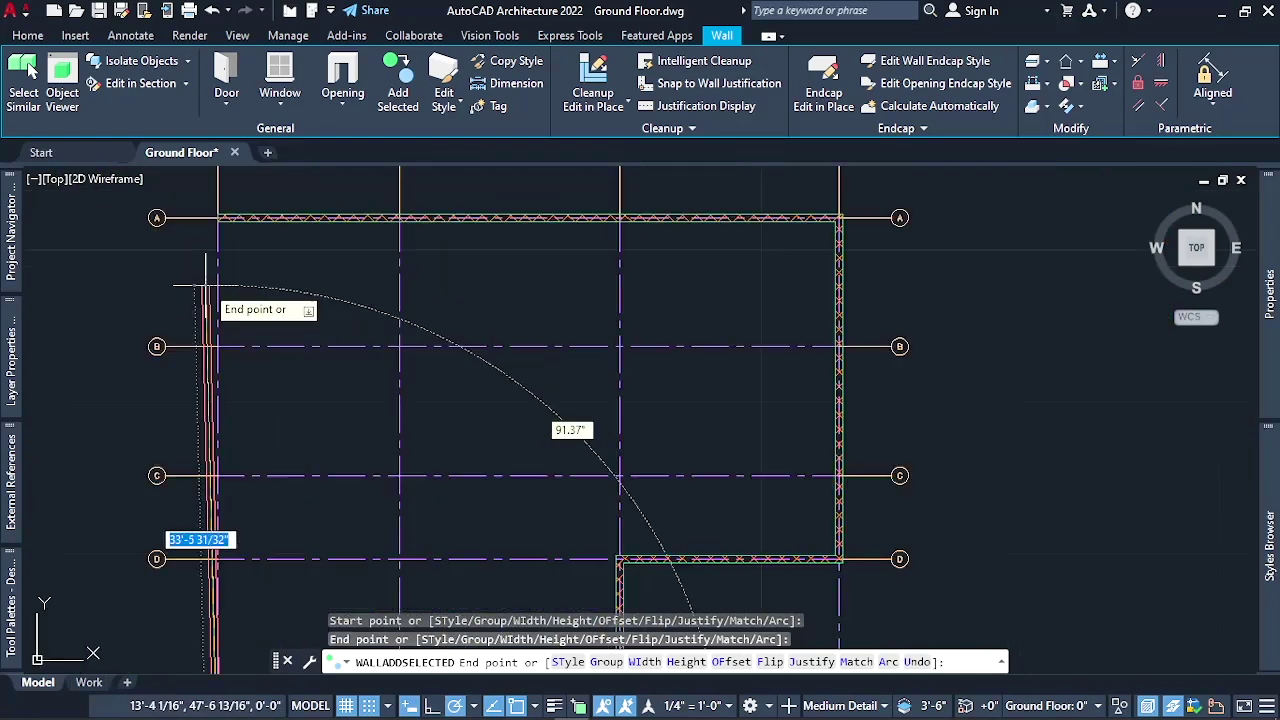
{"action": "scroll", "coordinate": [210, 270], "scroll_direction": "up", "scroll_amount": 2}
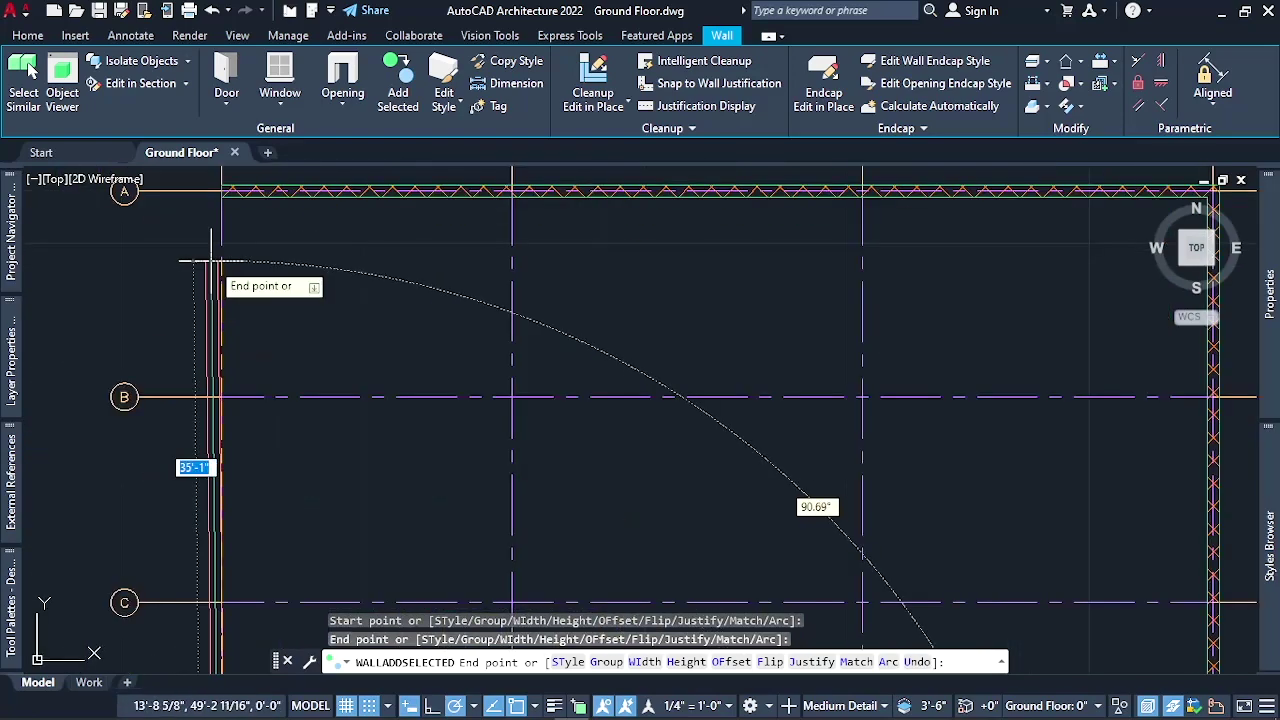
{"action": "left_click", "coordinate": [222, 190]}
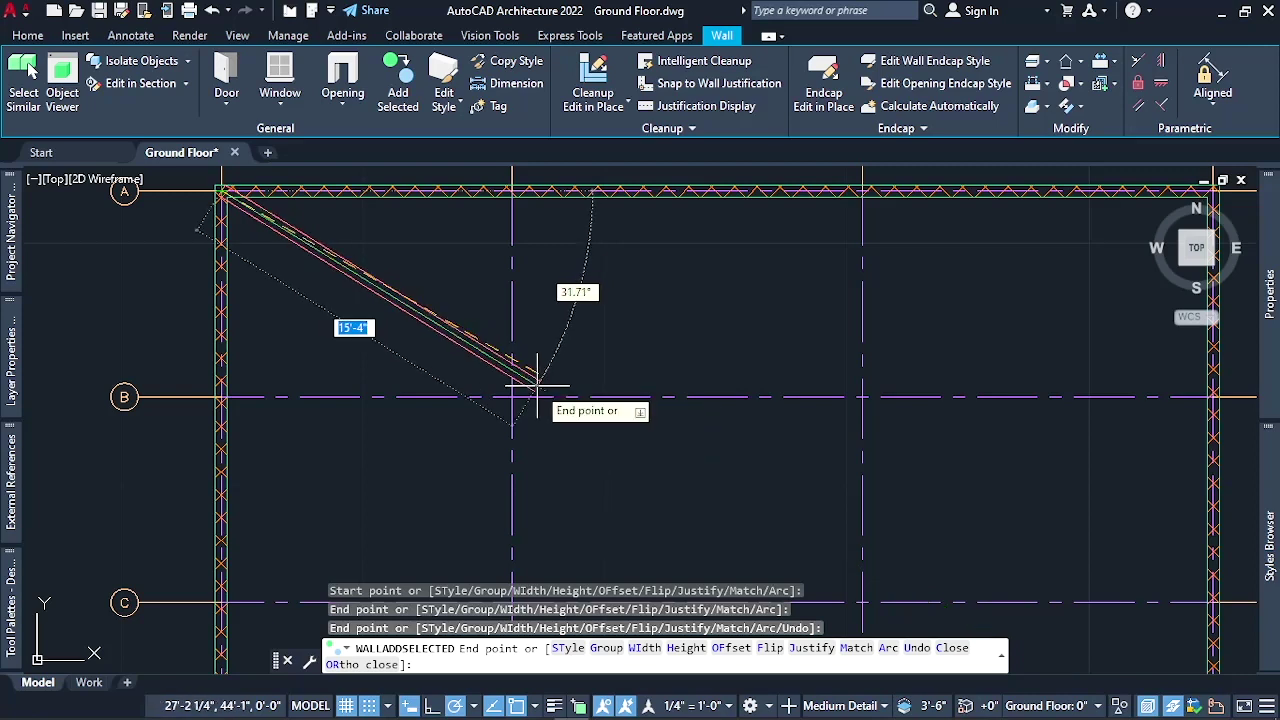
{"action": "key", "text": "ctrl"}
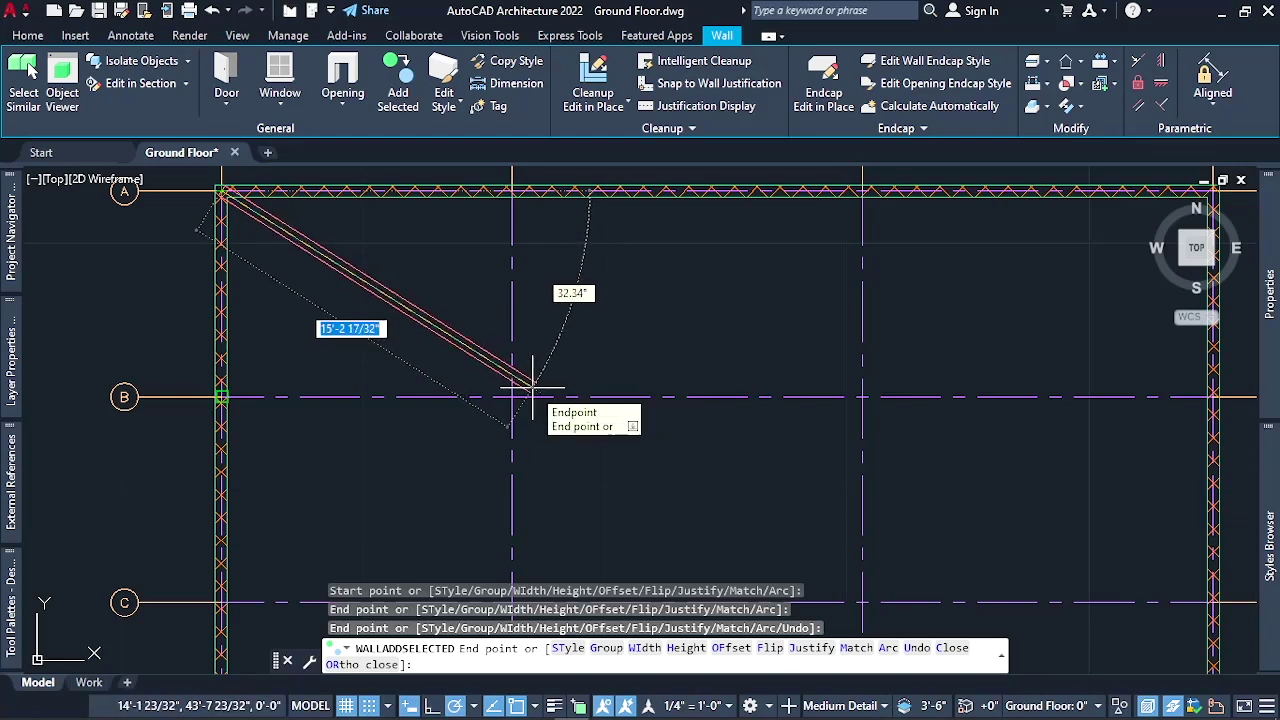
{"action": "key", "text": "Return"}
{"action": "scroll", "coordinate": [307, 334], "scroll_direction": "down", "scroll_amount": 4}
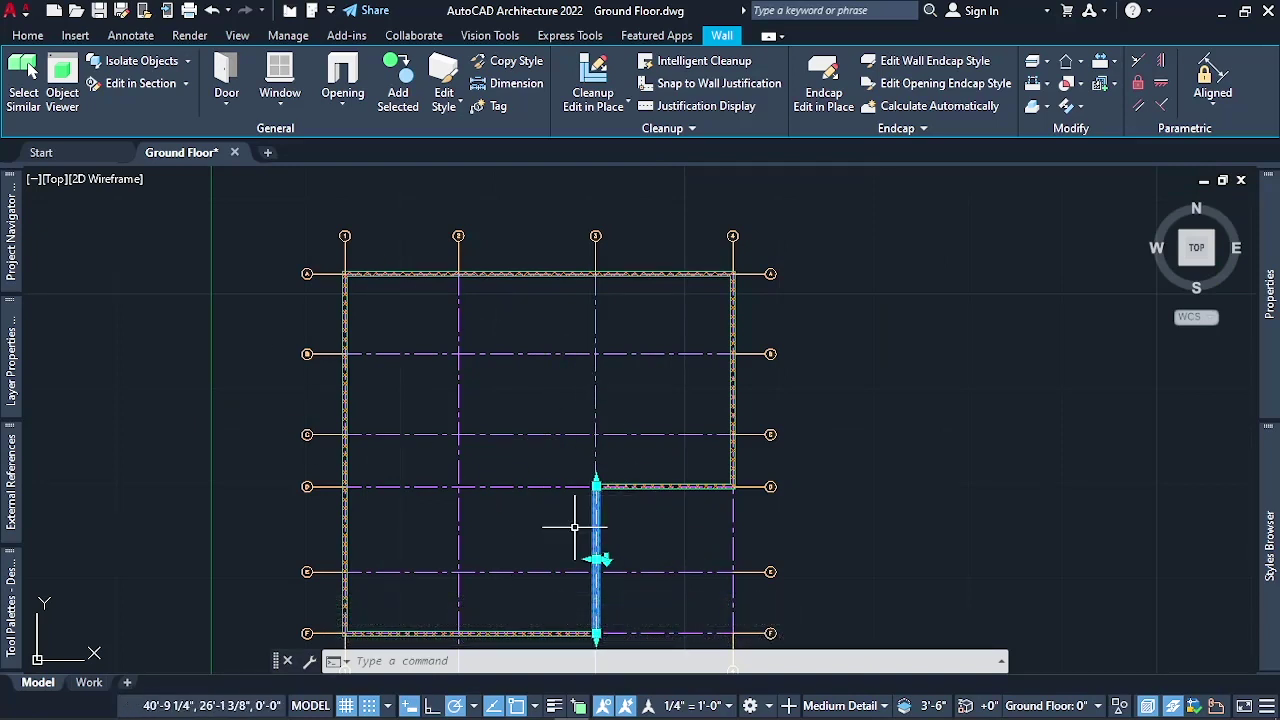
Add a matching wall along grid C from the east wall to grid 3, then up to grid A
{"action": "left_click", "coordinate": [400, 85]}
{"action": "scroll", "coordinate": [733, 437], "scroll_direction": "up", "scroll_amount": 2}
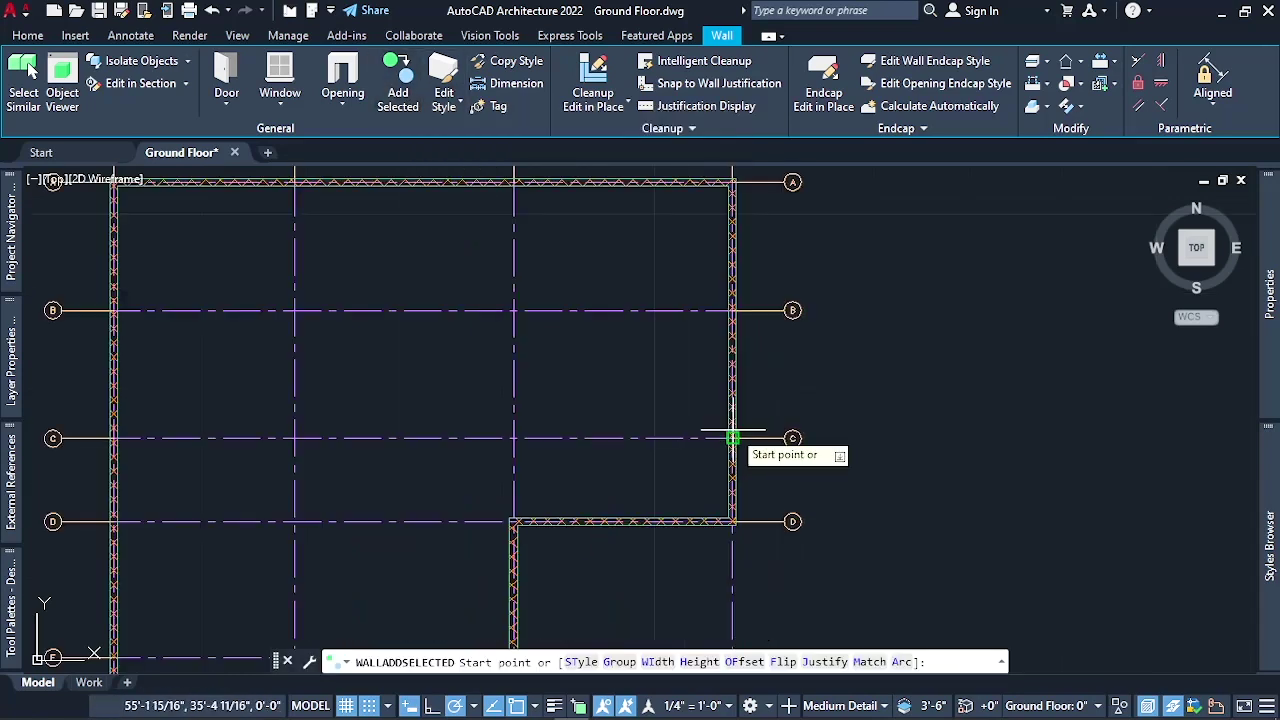
{"action": "scroll", "coordinate": [733, 440], "scroll_direction": "up", "scroll_amount": 3}
{"action": "left_click", "coordinate": [731, 456]}
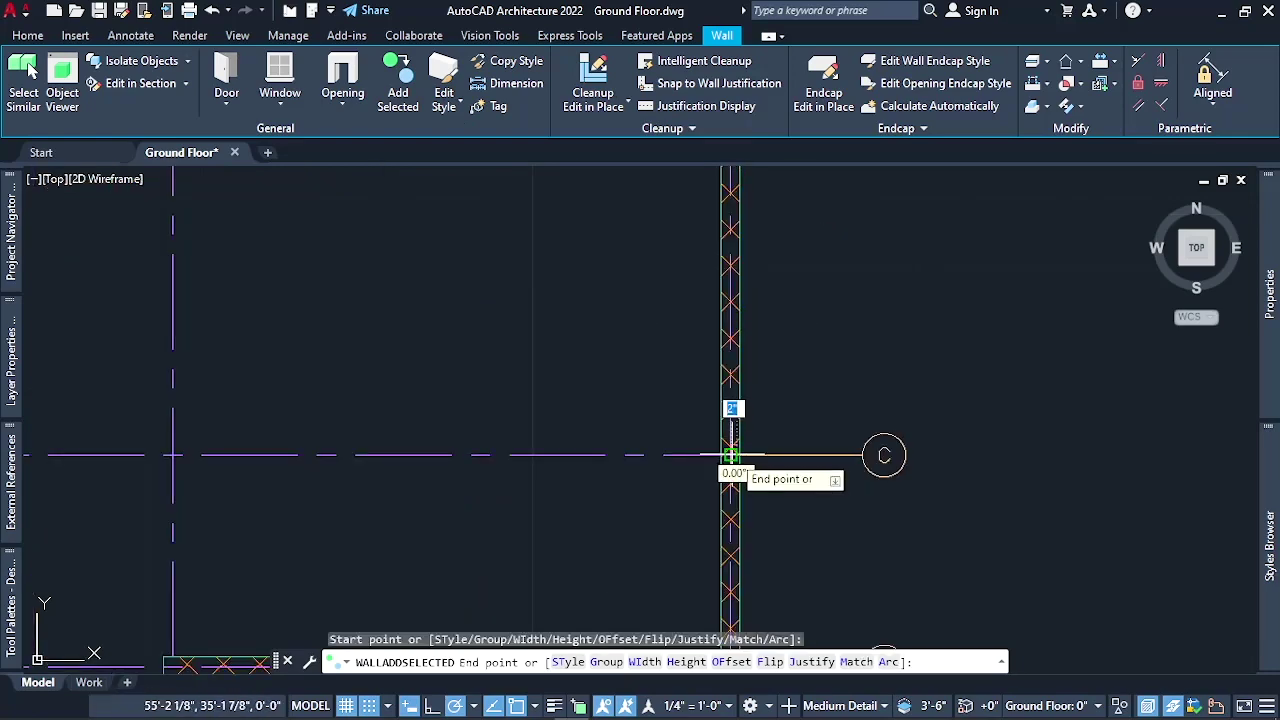
{"action": "scroll", "coordinate": [857, 452], "scroll_direction": "down", "scroll_amount": 3}
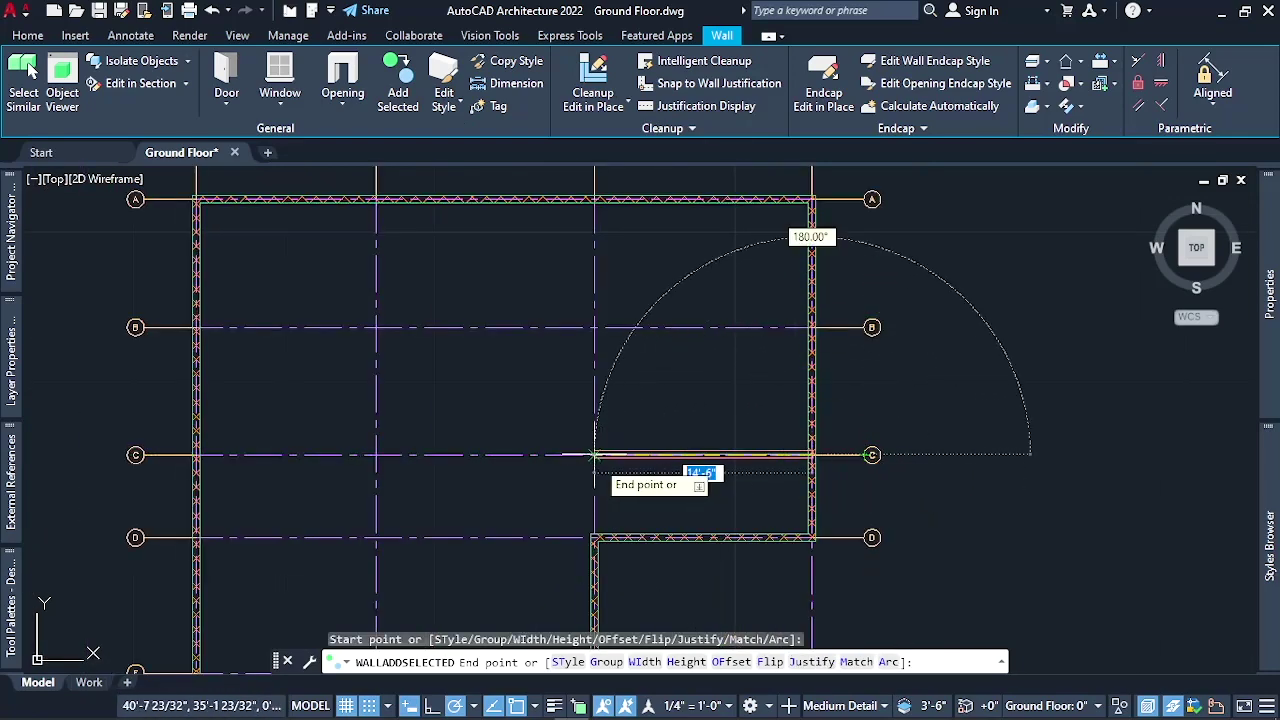
{"action": "left_click", "coordinate": [595, 455]}
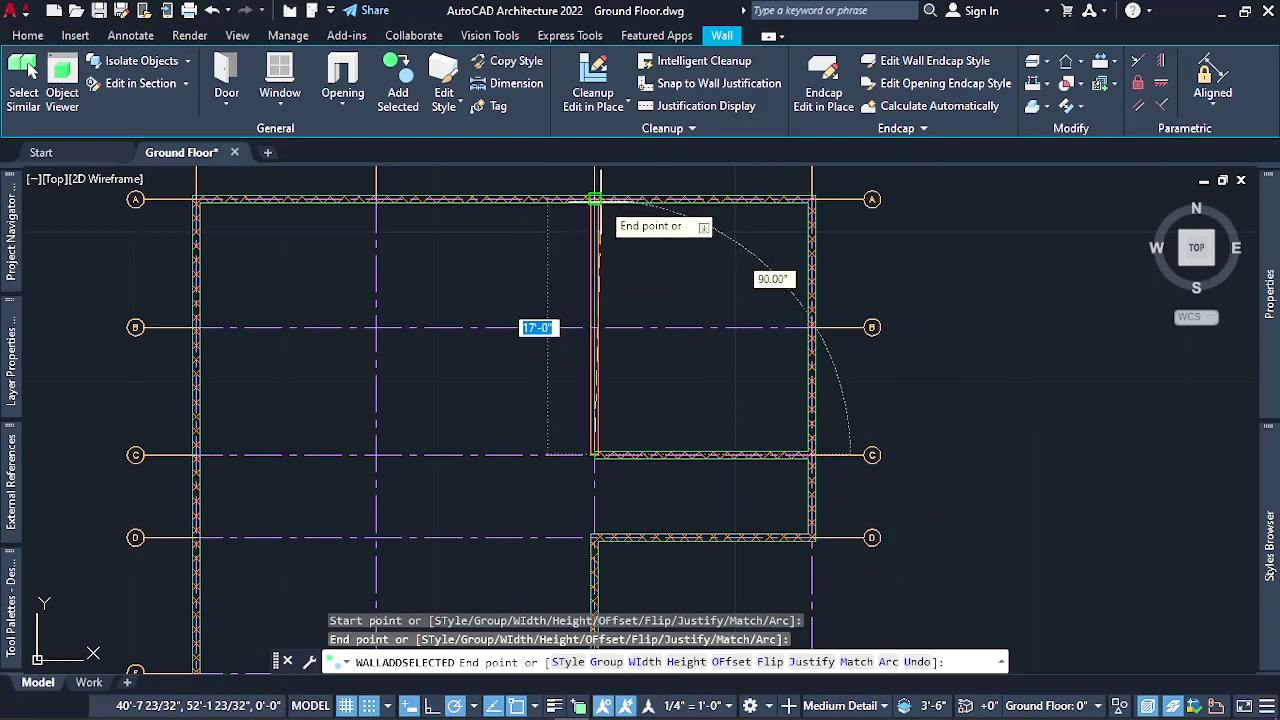
{"action": "left_click", "coordinate": [595, 199]}
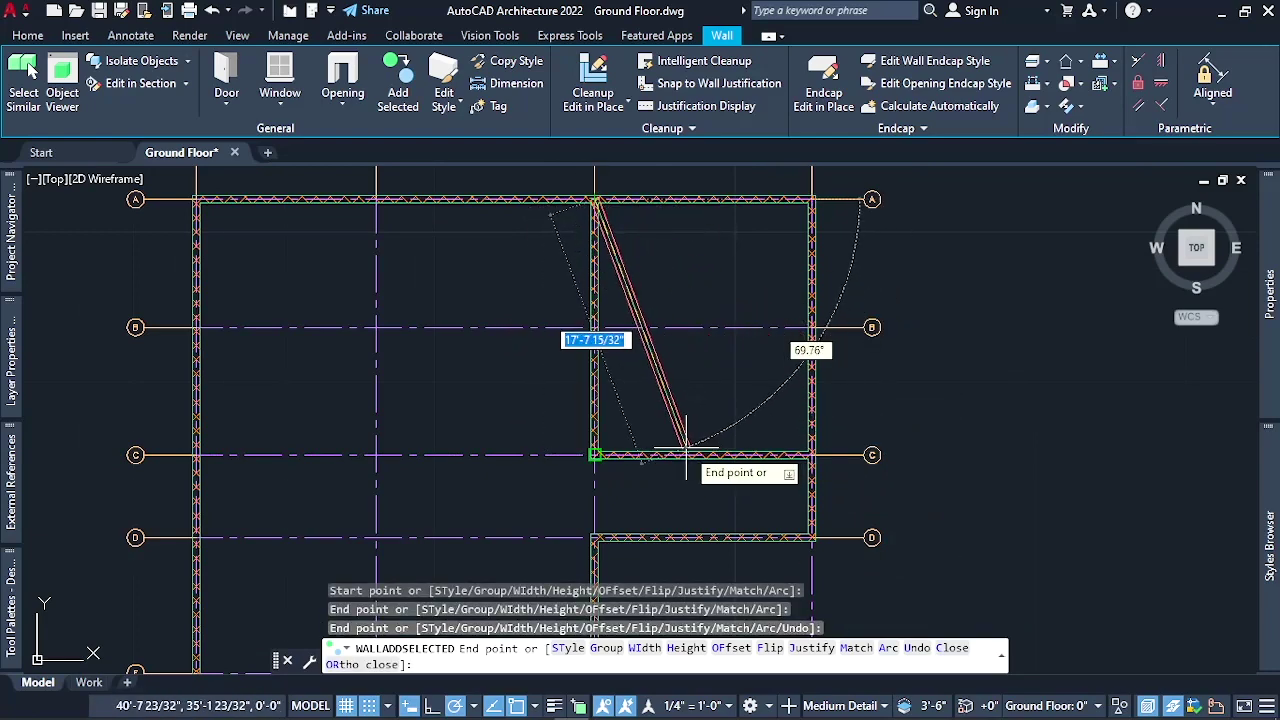
{"action": "key", "text": "Escape"}
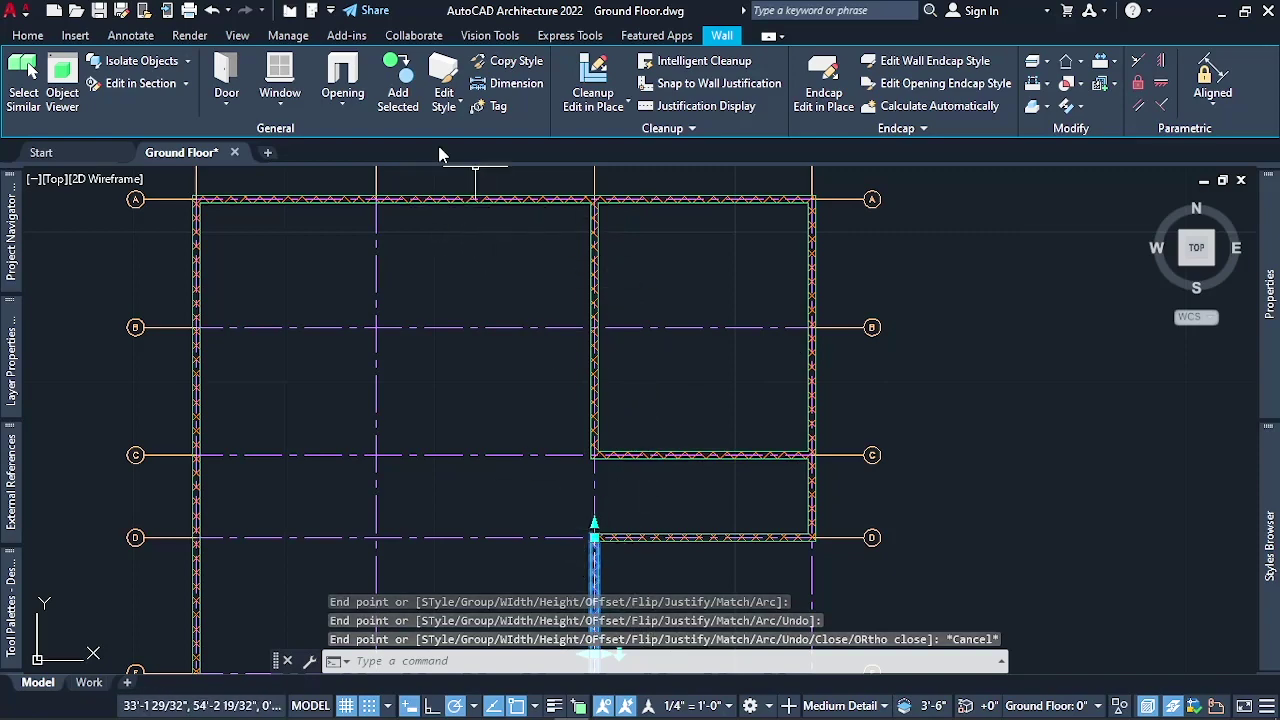
Draw a 6' wall from grid B that turns up to end at grid A
{"action": "key", "text": "Escape"}
{"action": "key", "text": "Return"}
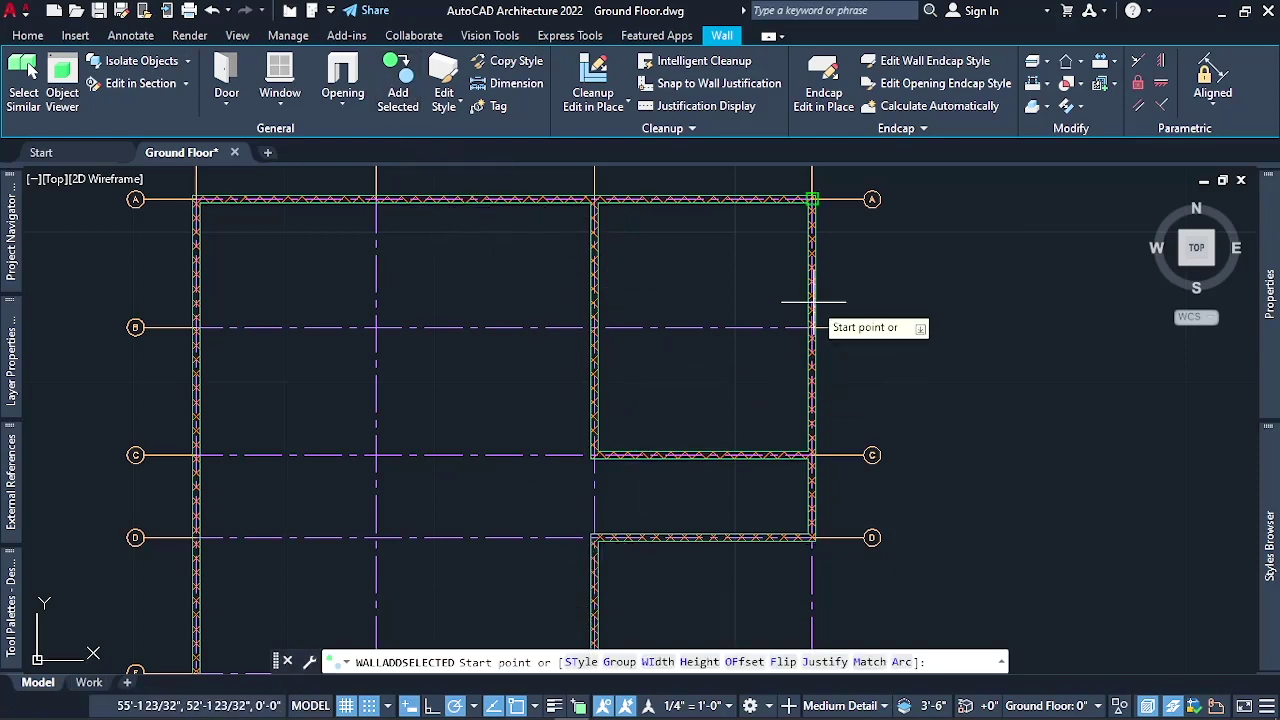
{"action": "scroll", "coordinate": [818, 303], "scroll_direction": "up", "scroll_amount": 4}
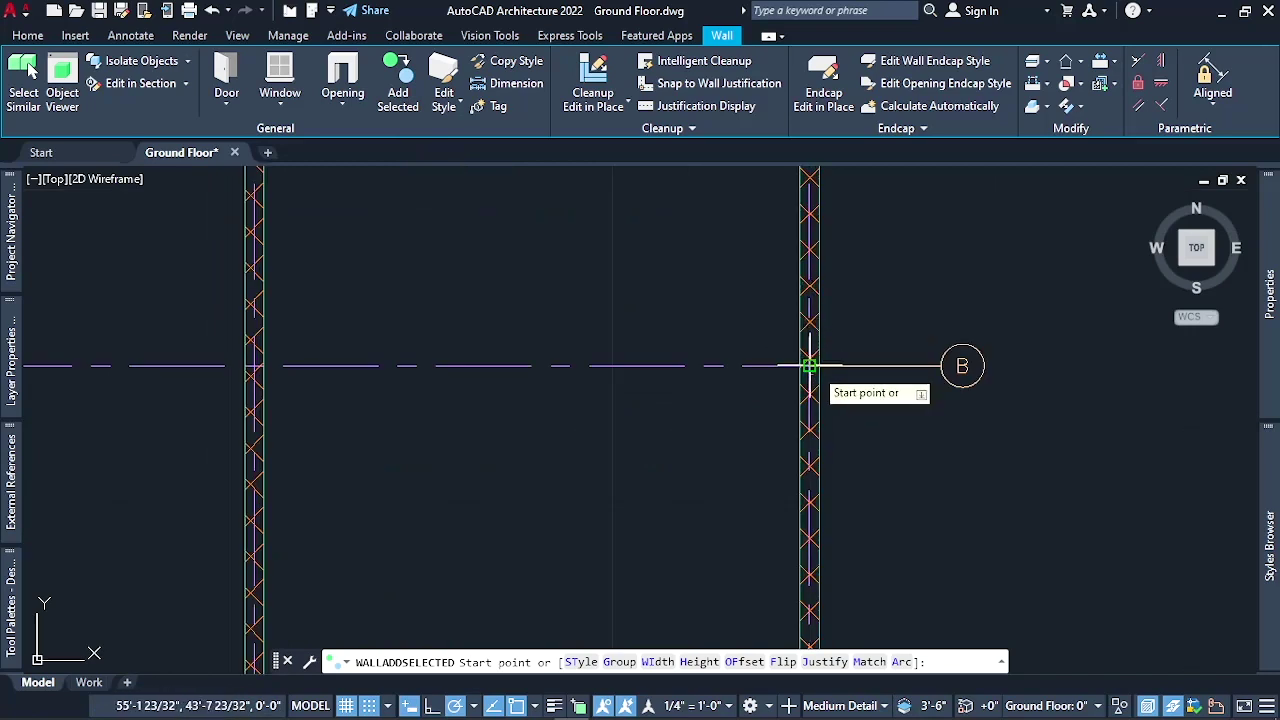
{"action": "left_click", "coordinate": [810, 365]}
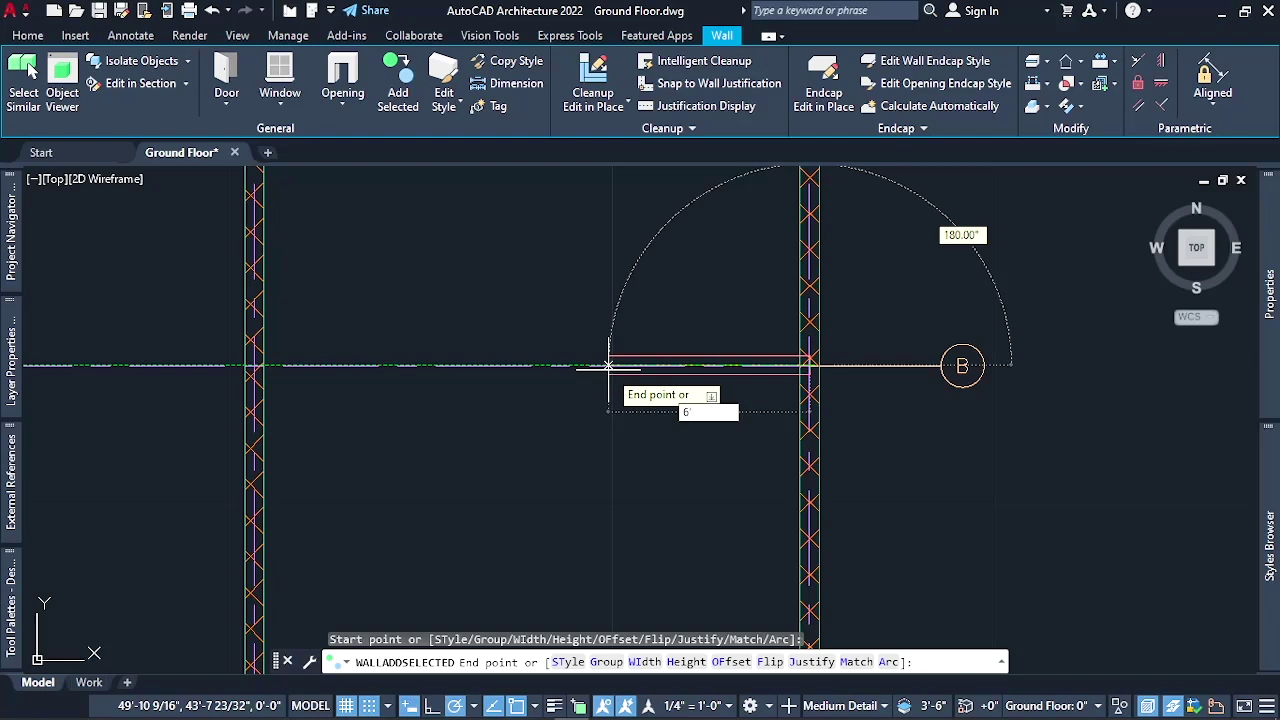
{"action": "type", "text": "6'"}
{"action": "key", "text": "Return"}
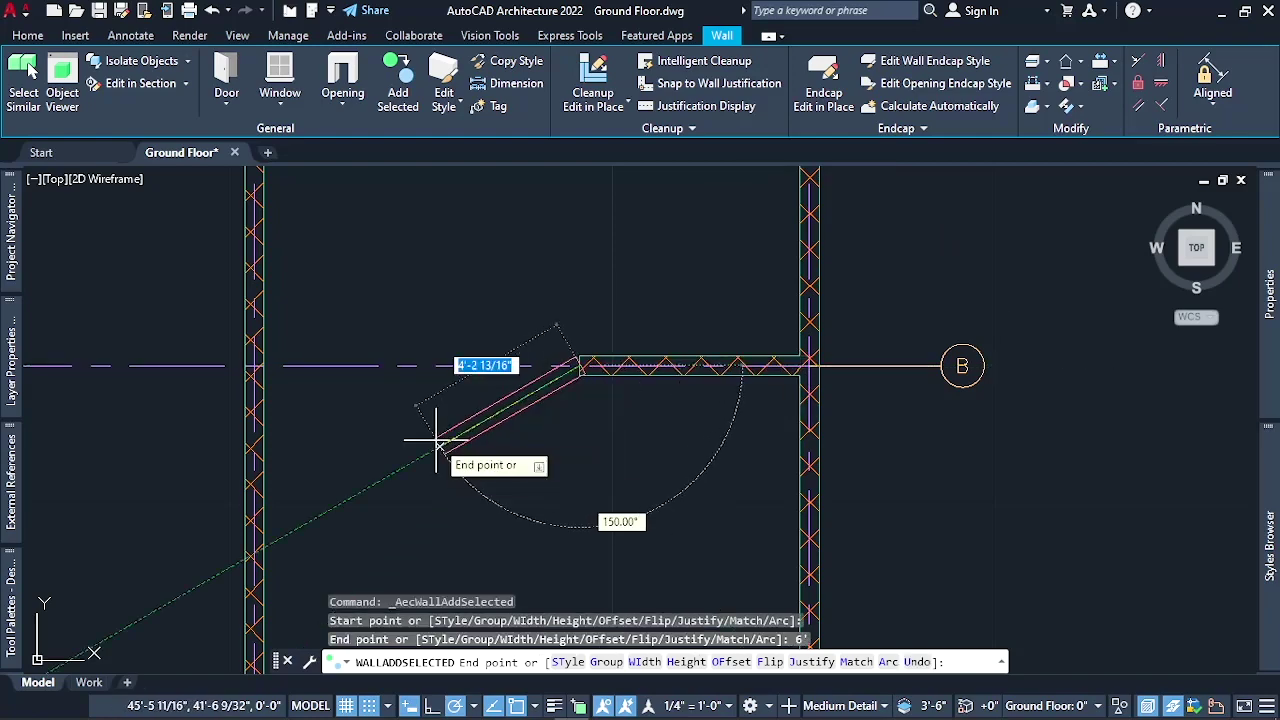
{"action": "scroll", "coordinate": [450, 432], "scroll_direction": "down", "scroll_amount": 2}
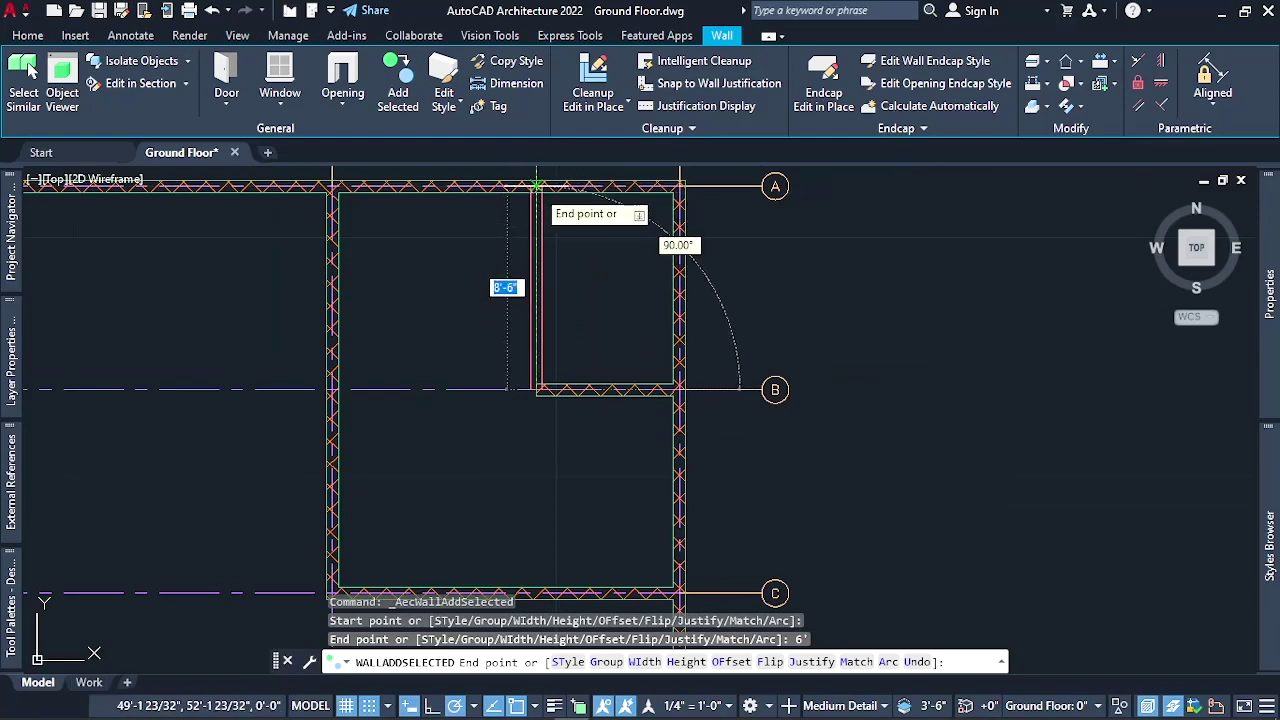
{"action": "left_click", "coordinate": [537, 186]}
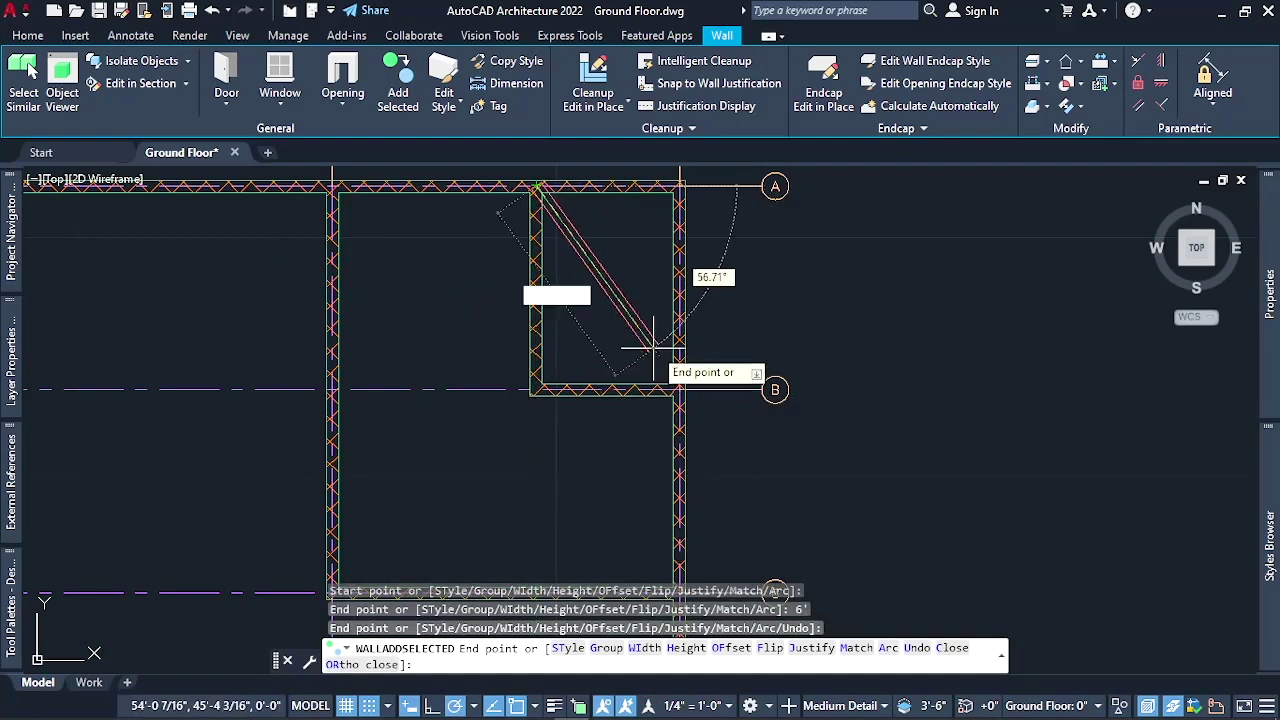
{"action": "key", "text": "Escape"}
{"action": "scroll", "coordinate": [835, 284], "scroll_direction": "down", "scroll_amount": 4}
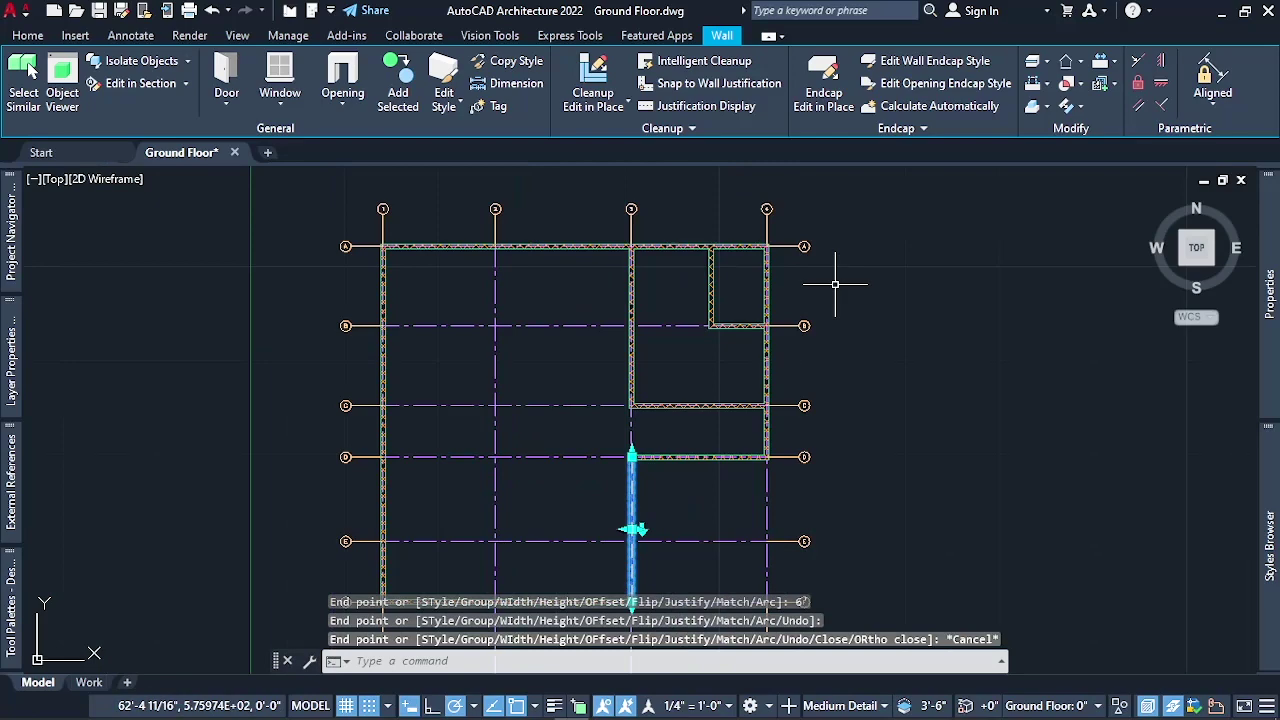
{"action": "scroll", "coordinate": [835, 284], "scroll_direction": "down", "scroll_amount": 3}
{"action": "scroll", "coordinate": [600, 463], "scroll_direction": "up", "scroll_amount": 3}
{"action": "scroll", "coordinate": [586, 471], "scroll_direction": "up", "scroll_amount": 2}
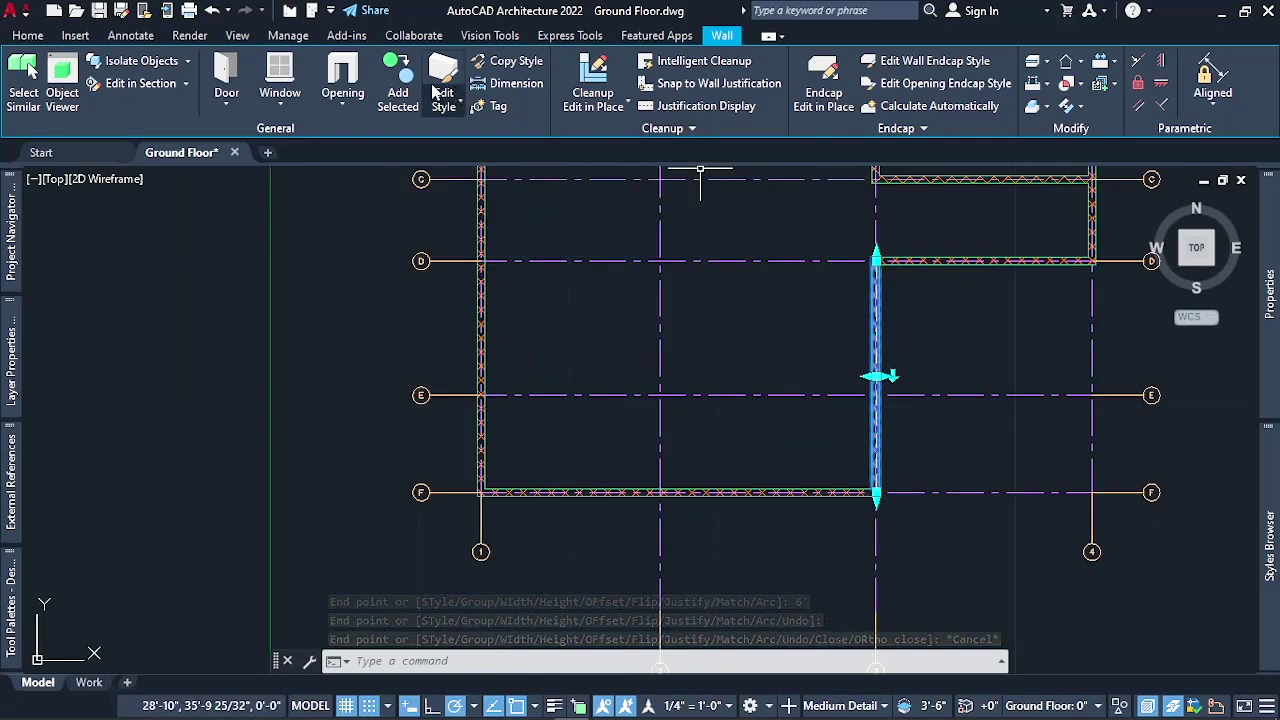
Add a matching wall along grid E from the left wall to grid 2, then down to grid F
{"action": "left_click", "coordinate": [400, 85]}
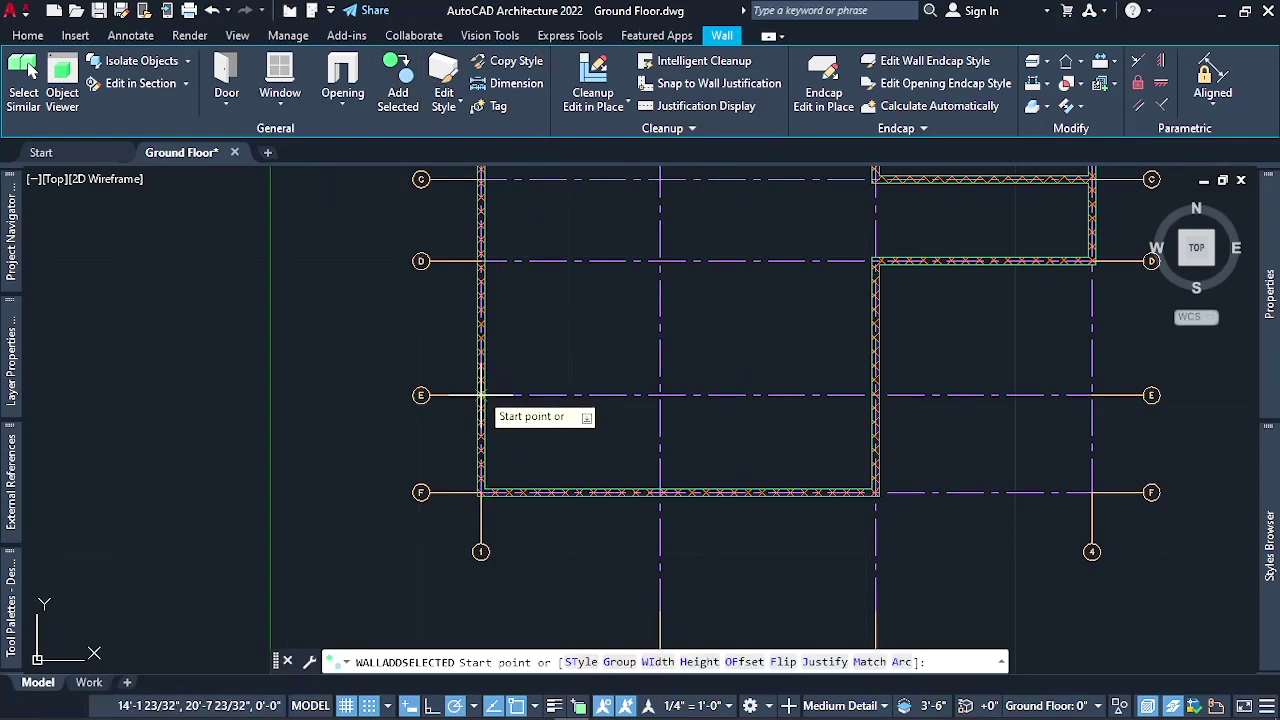
{"action": "scroll", "coordinate": [481, 396], "scroll_direction": "up", "scroll_amount": 4}
{"action": "left_click", "coordinate": [477, 400]}
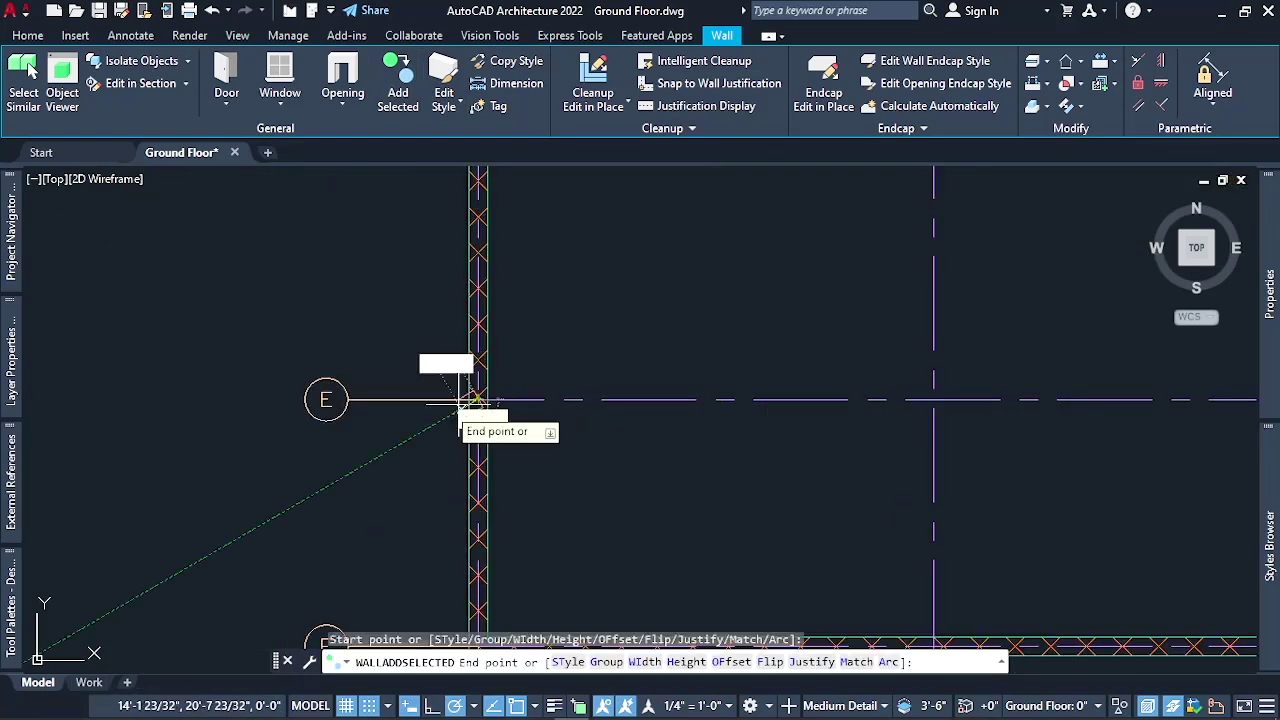
{"action": "scroll", "coordinate": [477, 400], "scroll_direction": "down", "scroll_amount": 4}
{"action": "scroll", "coordinate": [575, 412], "scroll_direction": "up", "scroll_amount": 1}
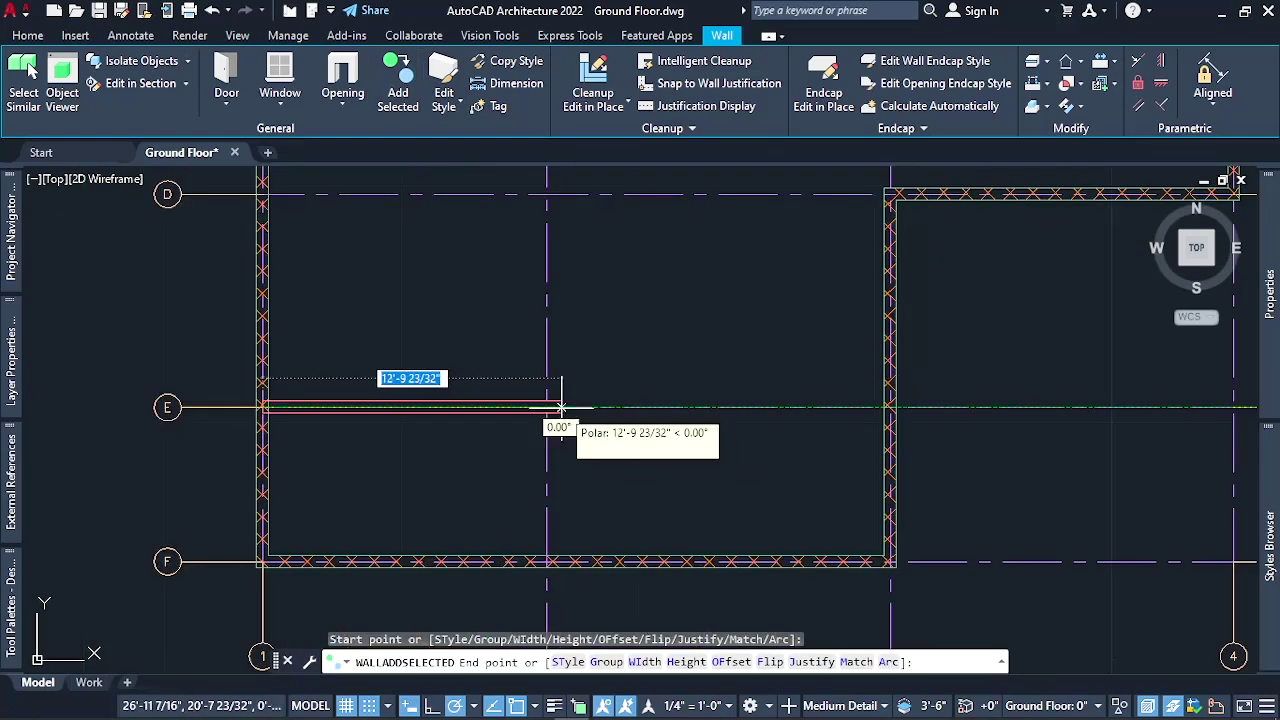
{"action": "left_click", "coordinate": [547, 408]}
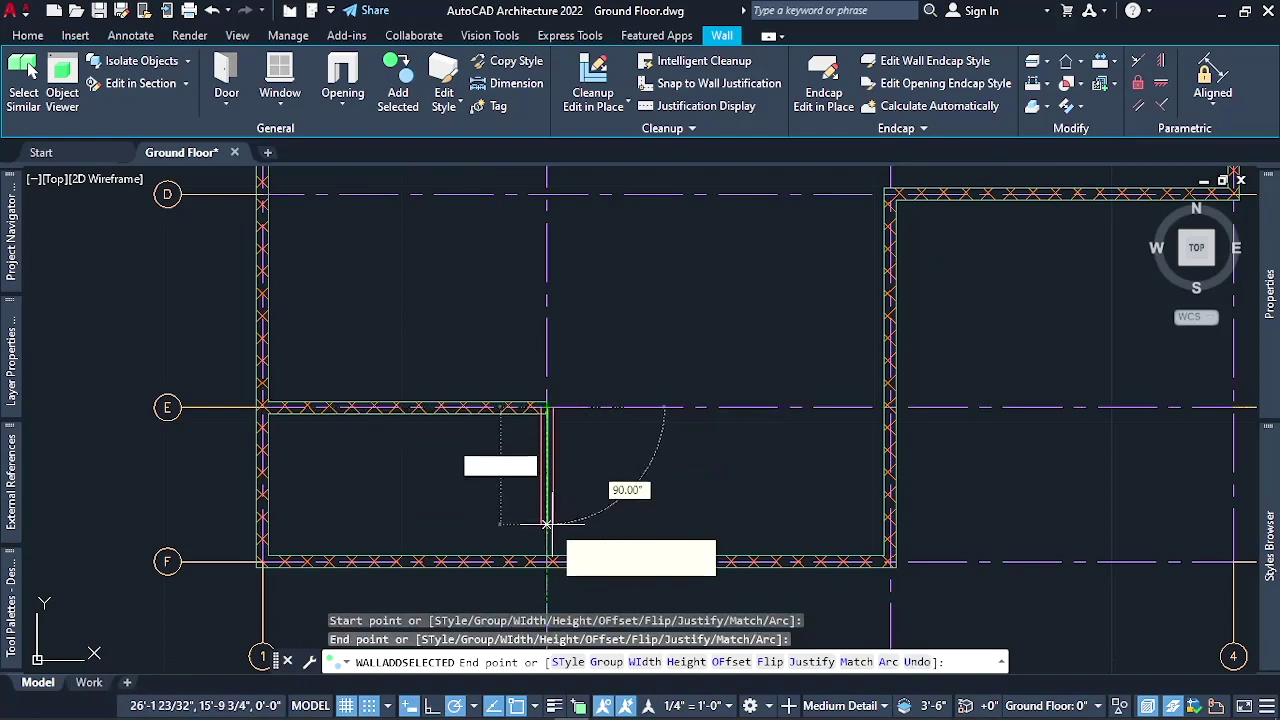
{"action": "left_click", "coordinate": [547, 561]}
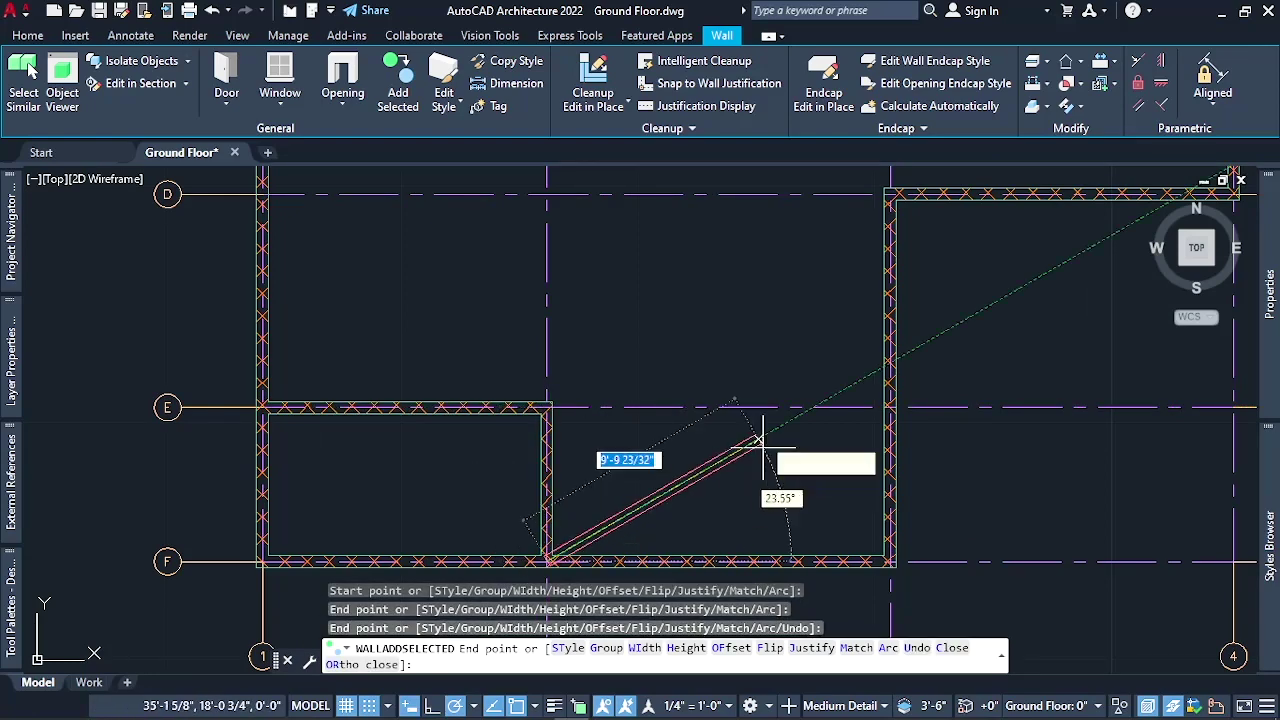
{"action": "key", "text": "Escape"}
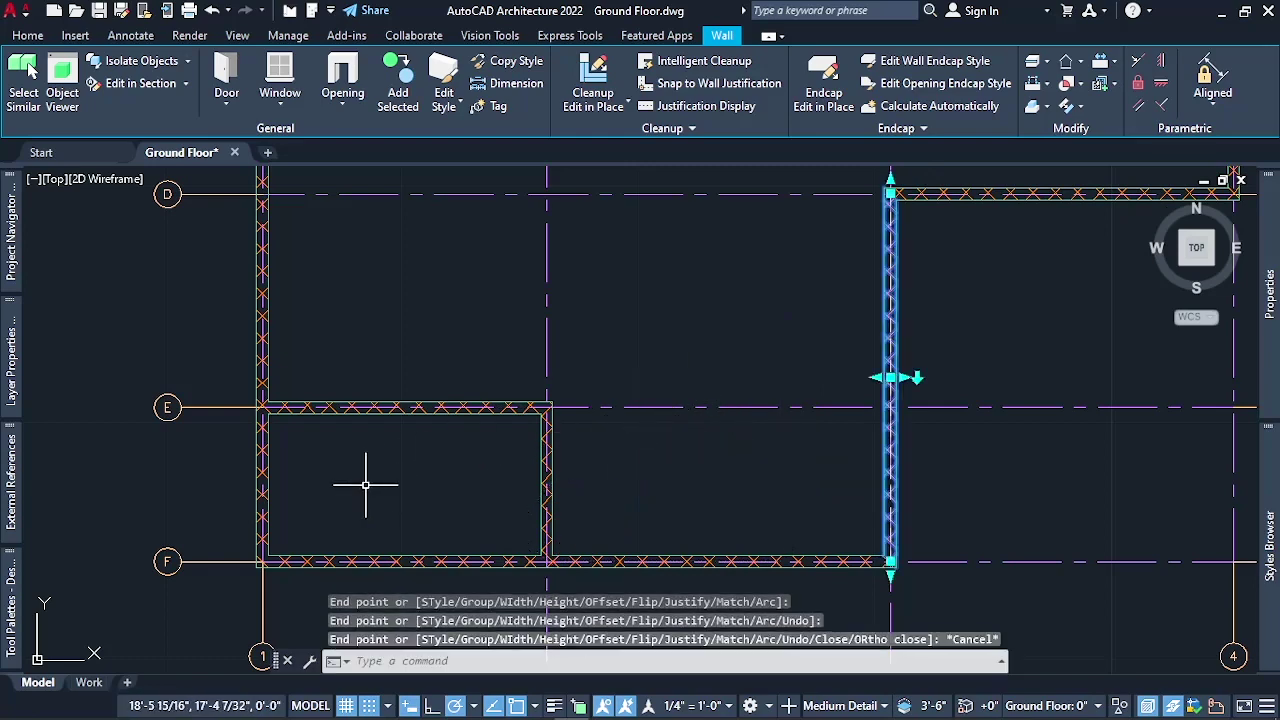
{"action": "scroll", "coordinate": [366, 486], "scroll_direction": "down", "scroll_amount": 4}
{"action": "scroll", "coordinate": [601, 557], "scroll_direction": "down", "scroll_amount": 3}
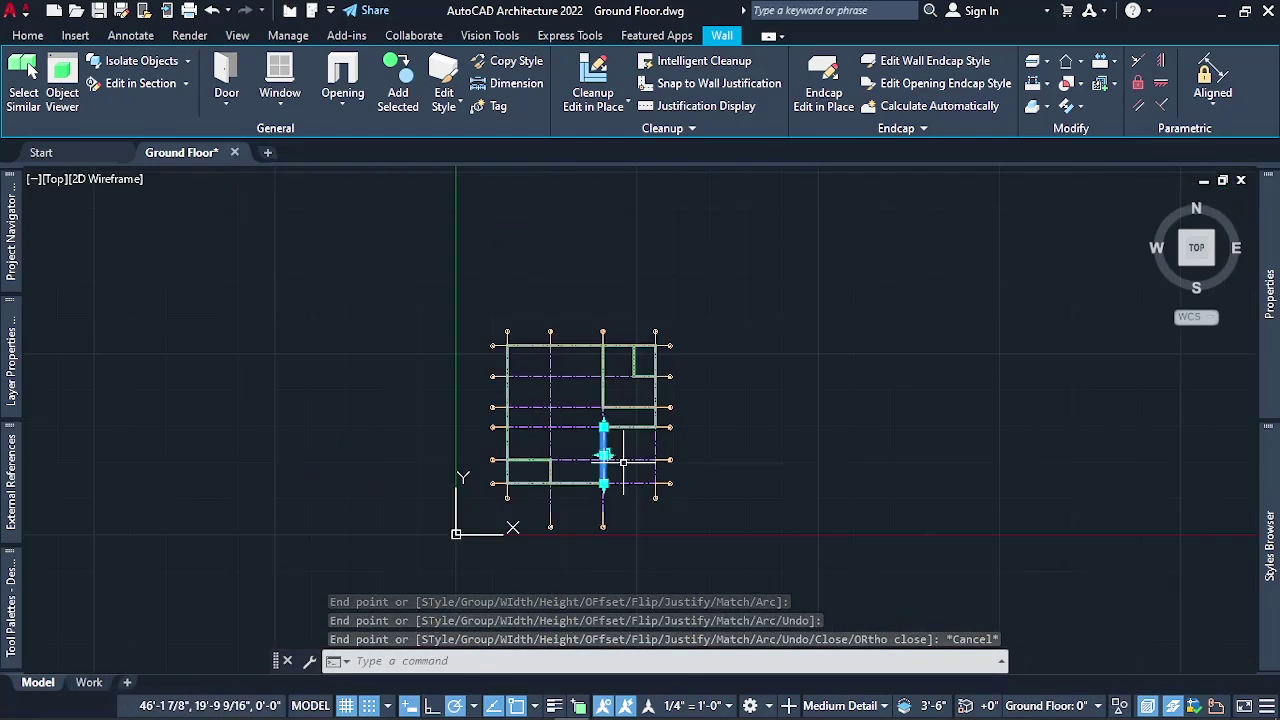
{"action": "scroll", "coordinate": [586, 425], "scroll_direction": "up", "scroll_amount": 3}
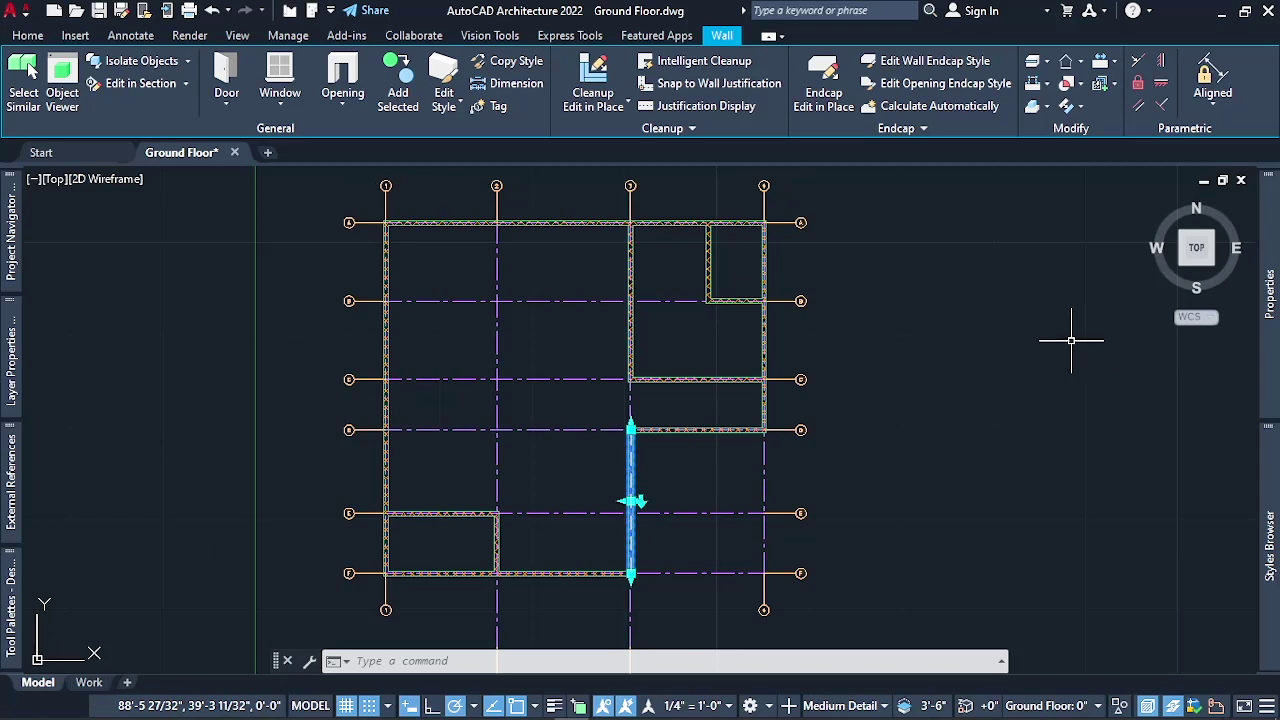
Zoom over the finished plan to review the walls, then cancel the command and clear the selection
{"action": "scroll", "coordinate": [1071, 340], "scroll_direction": "down", "scroll_amount": 2}
{"action": "scroll", "coordinate": [873, 370], "scroll_direction": "up", "scroll_amount": 3}
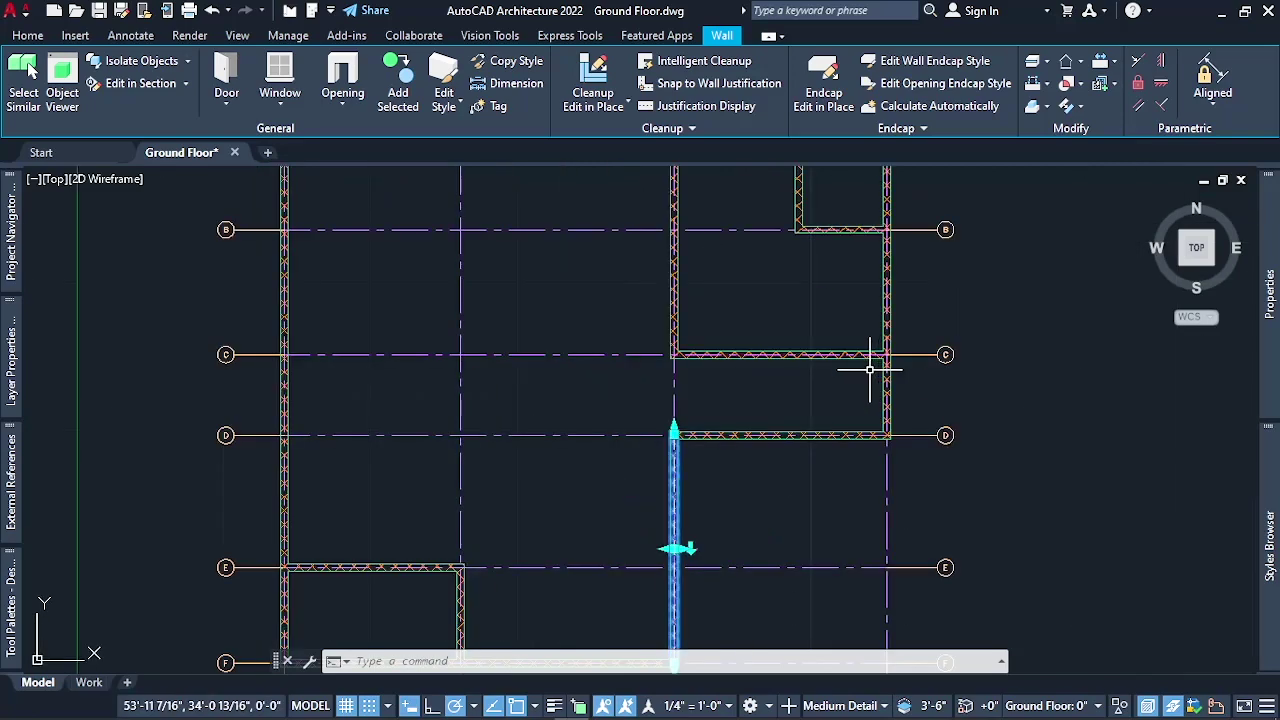
{"action": "scroll", "coordinate": [871, 364], "scroll_direction": "down", "scroll_amount": 3}
{"action": "scroll", "coordinate": [887, 363], "scroll_direction": "up", "scroll_amount": 2}
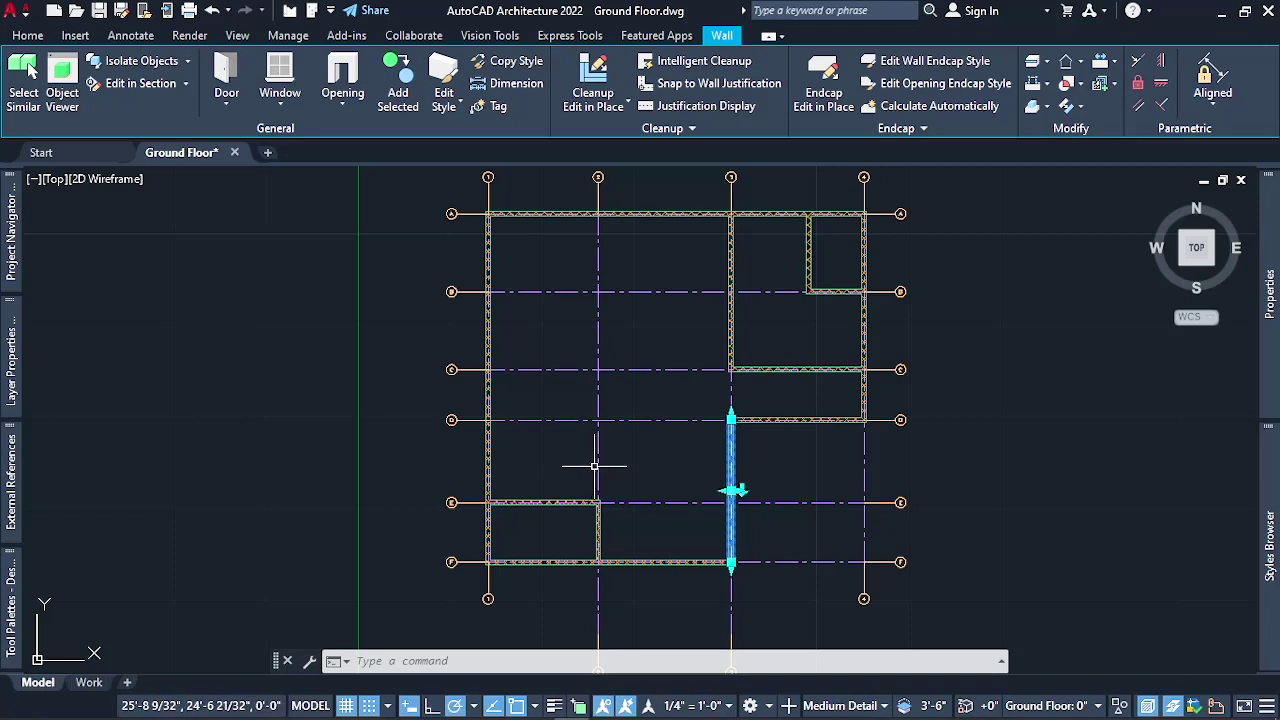
{"action": "key", "text": "Escape"}
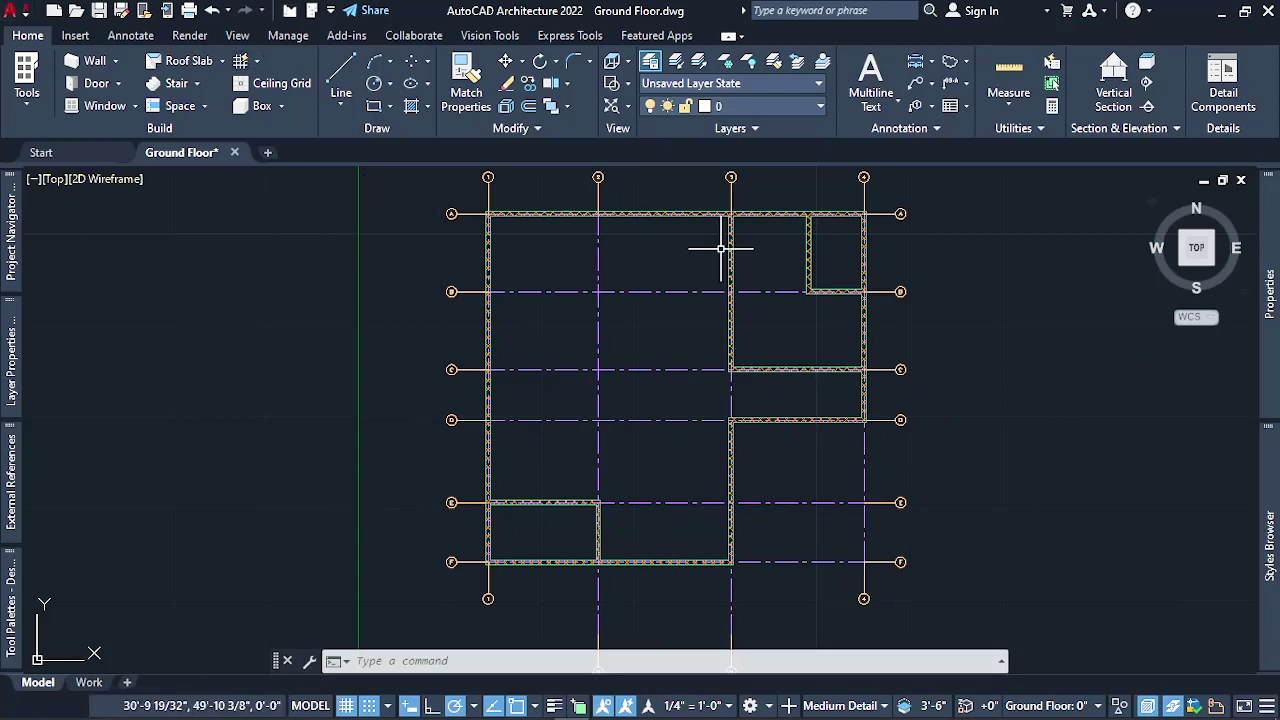
Open the viewport's preset view list, then dismiss it and cancel a stray selection
{"action": "left_click", "coordinate": [55, 179]}
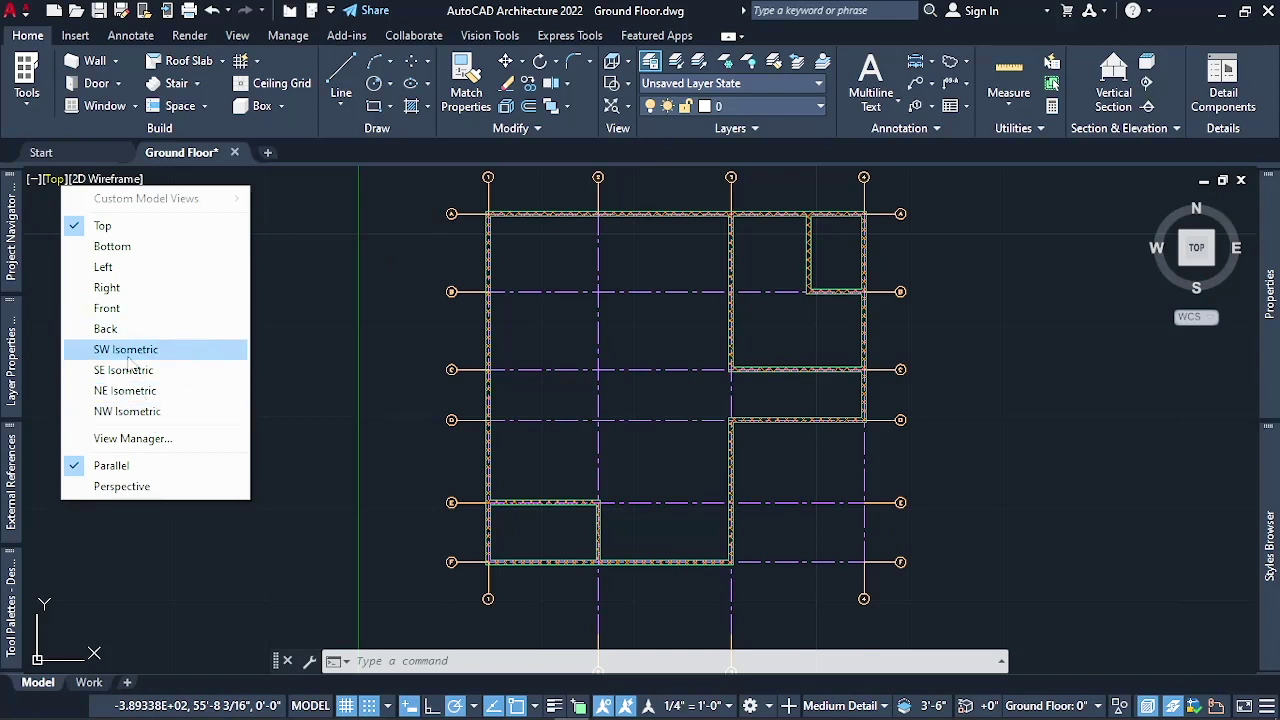
{"action": "left_click", "coordinate": [1213, 270]}
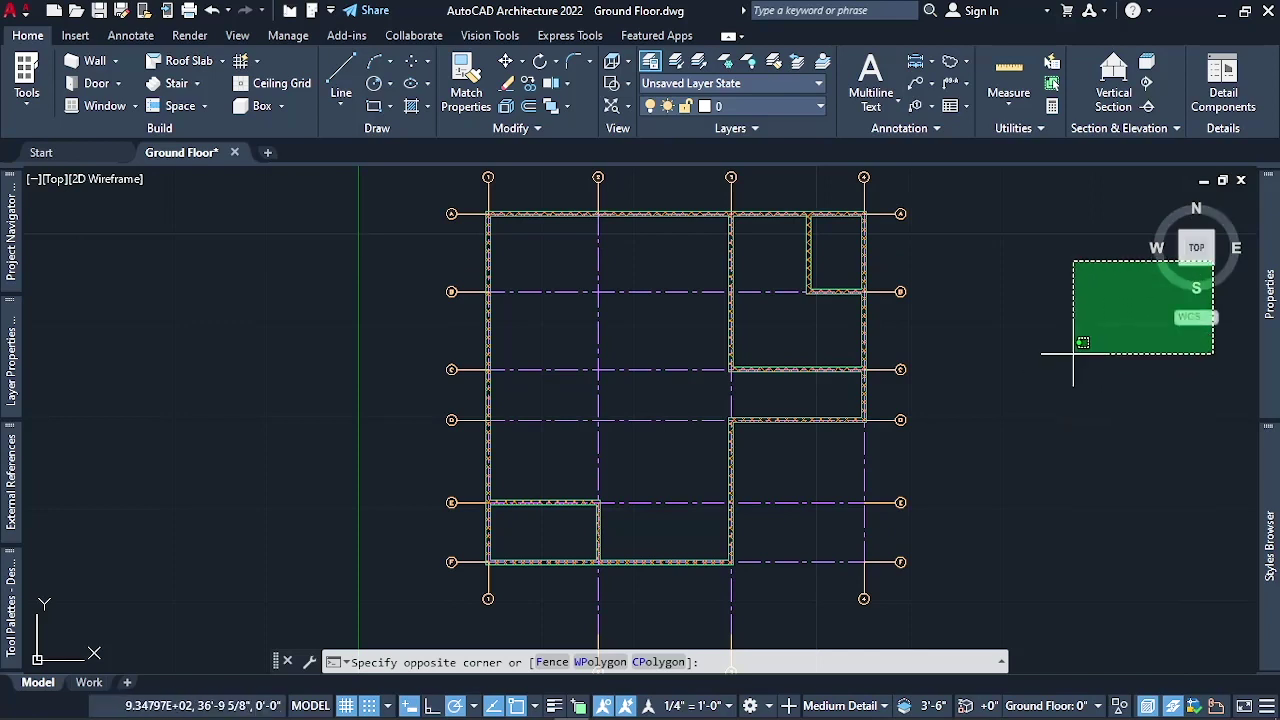
{"action": "left_click", "coordinate": [1182, 307]}
{"action": "key", "text": "Escape"}
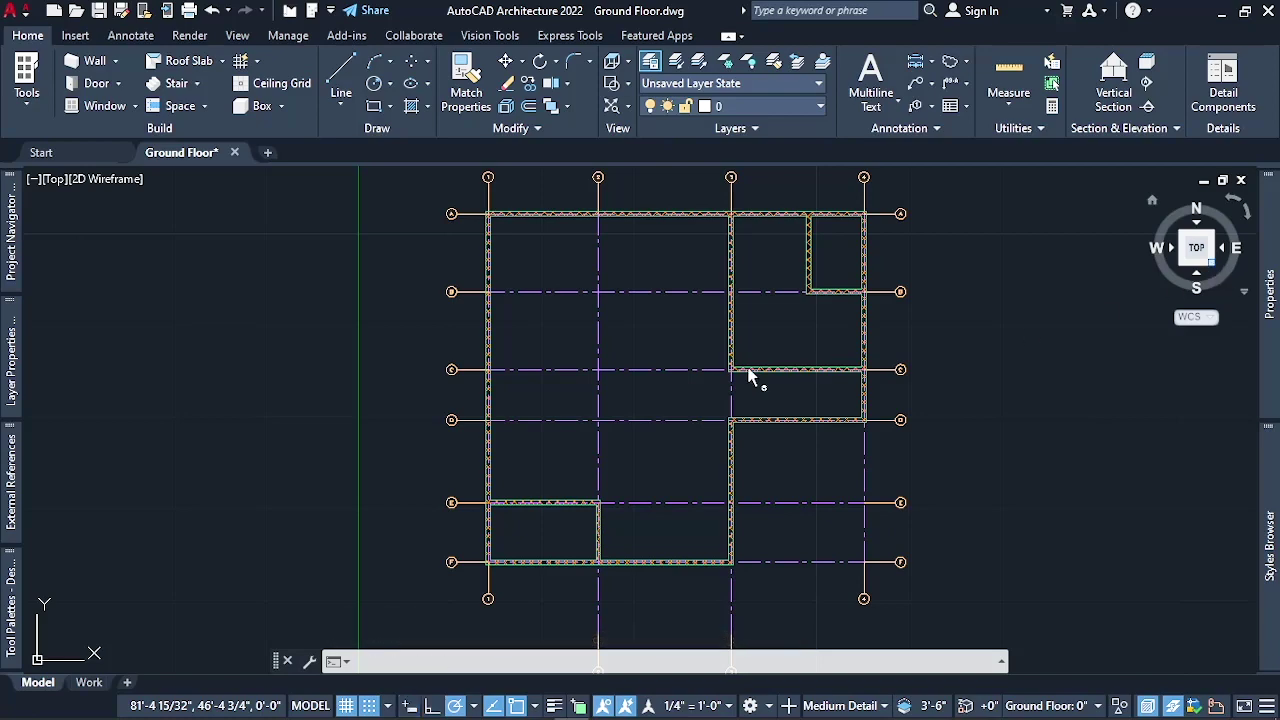
Switch to a southeast isometric view from the ViewCube, zoom, and show the visual styles list
{"action": "left_click", "coordinate": [729, 400]}
{"action": "key", "text": "Escape"}
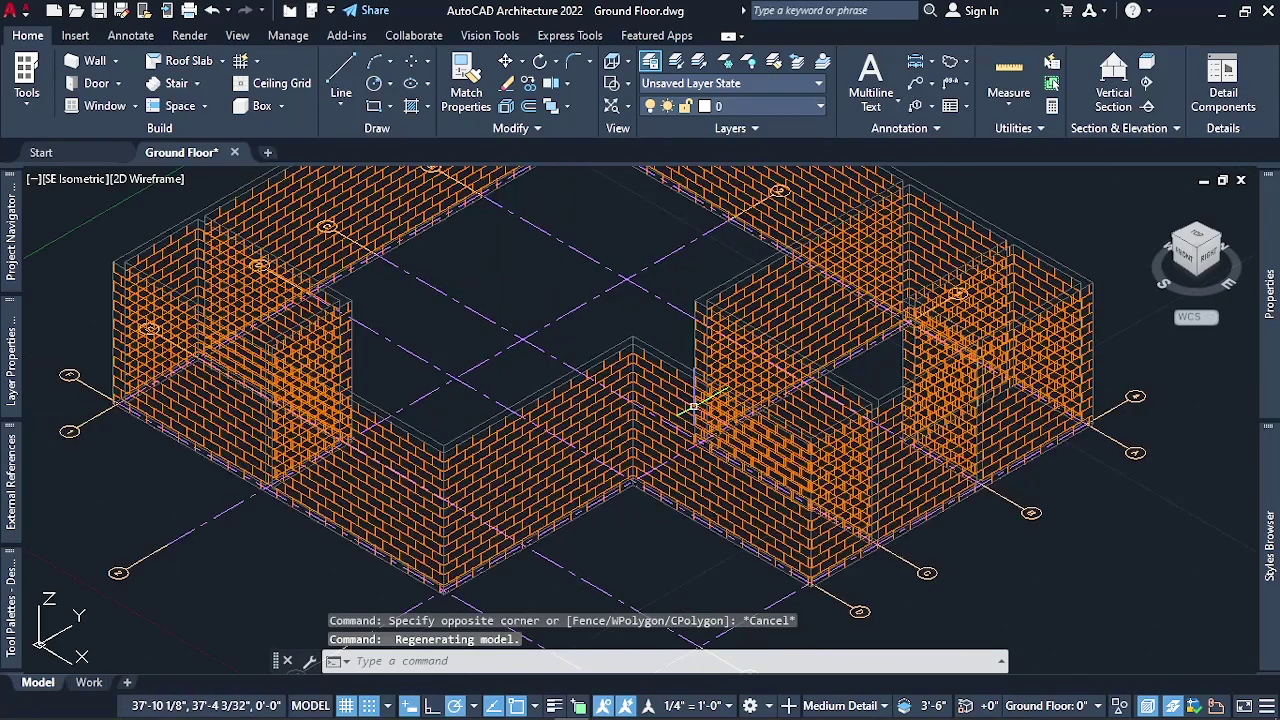
{"action": "scroll", "coordinate": [693, 408], "scroll_direction": "down", "scroll_amount": 2}
{"action": "scroll", "coordinate": [538, 385], "scroll_direction": "down", "scroll_amount": 2}
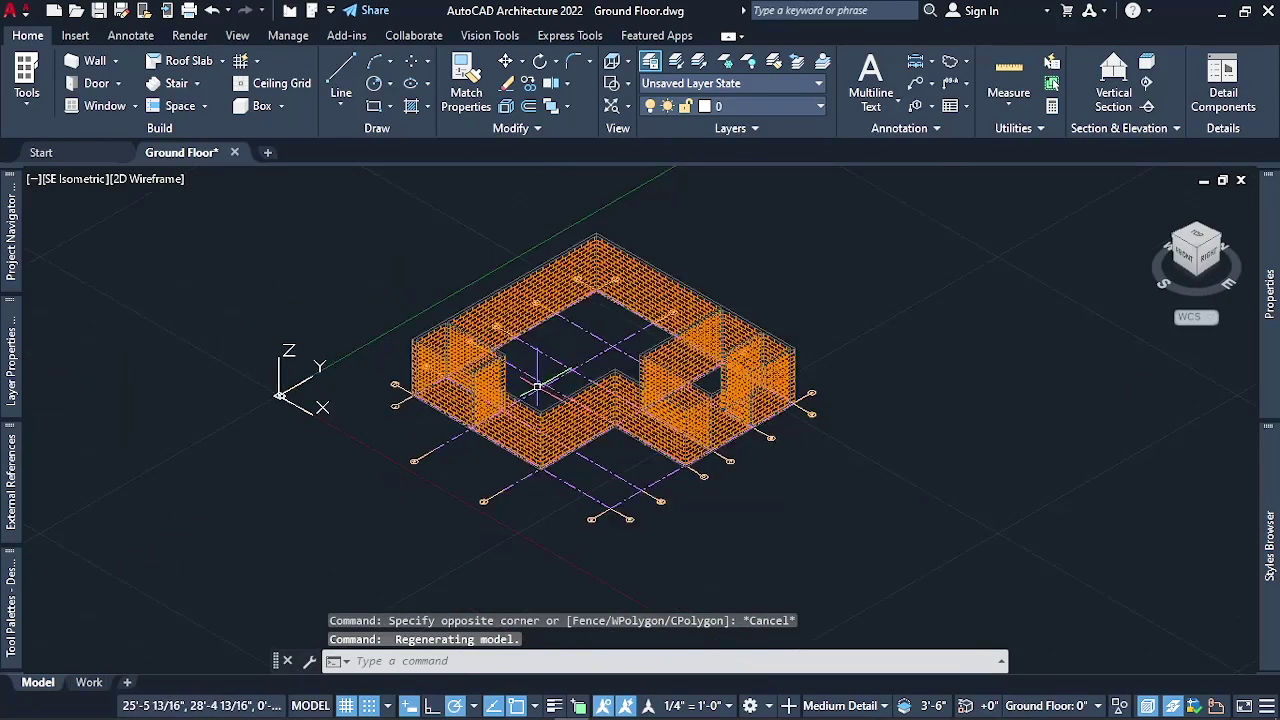
{"action": "scroll", "coordinate": [538, 385], "scroll_direction": "up", "scroll_amount": 2}
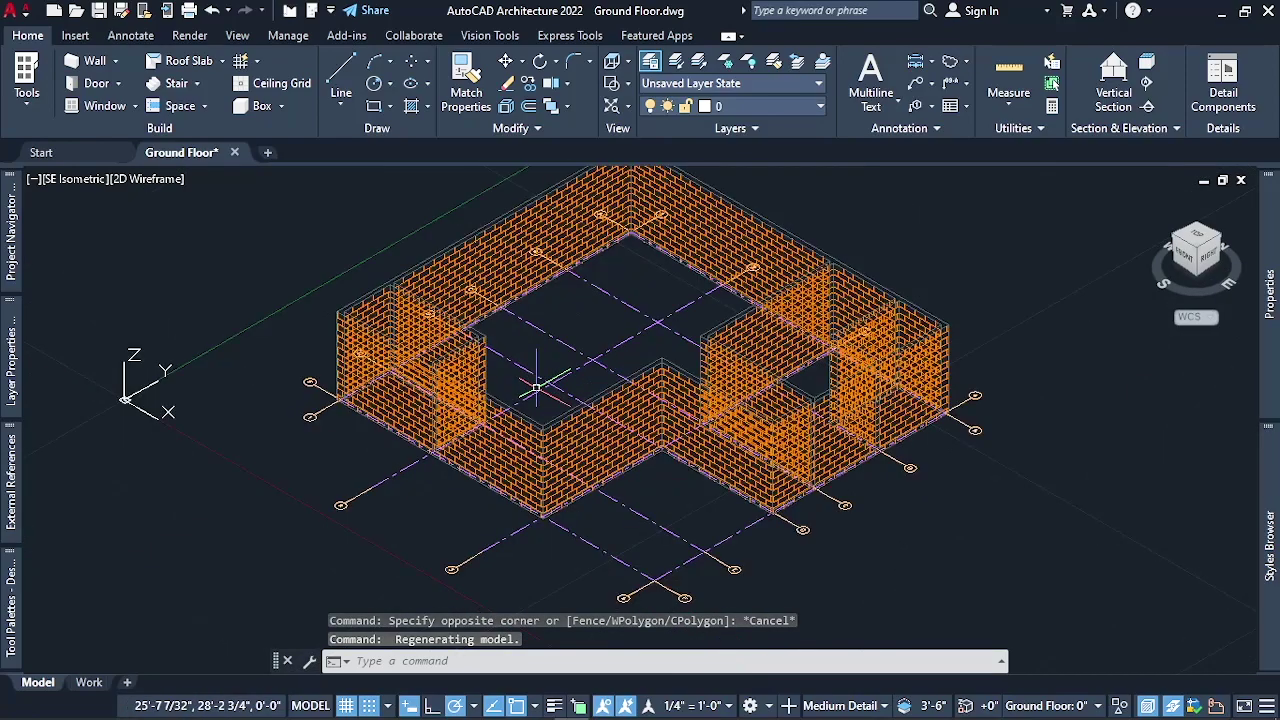
{"action": "left_click", "coordinate": [150, 180]}
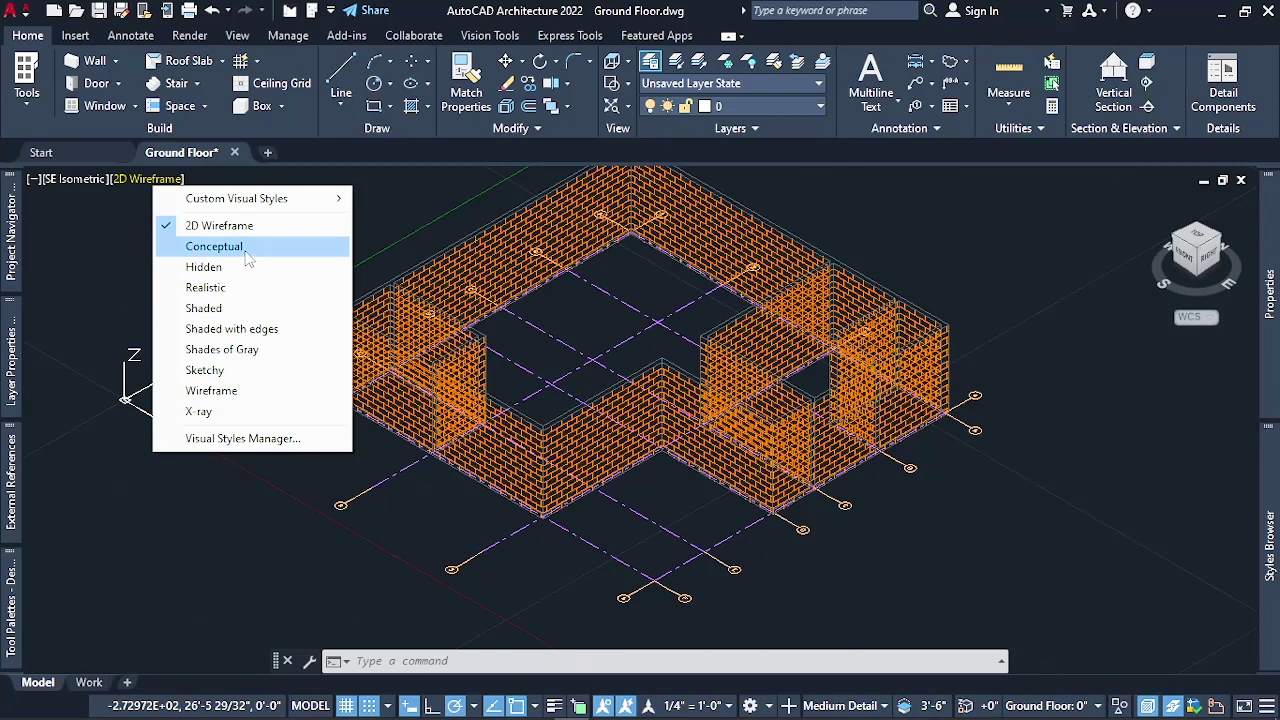
Apply the Conceptual visual style and fit the whole model in view
{"action": "left_click", "coordinate": [248, 258]}
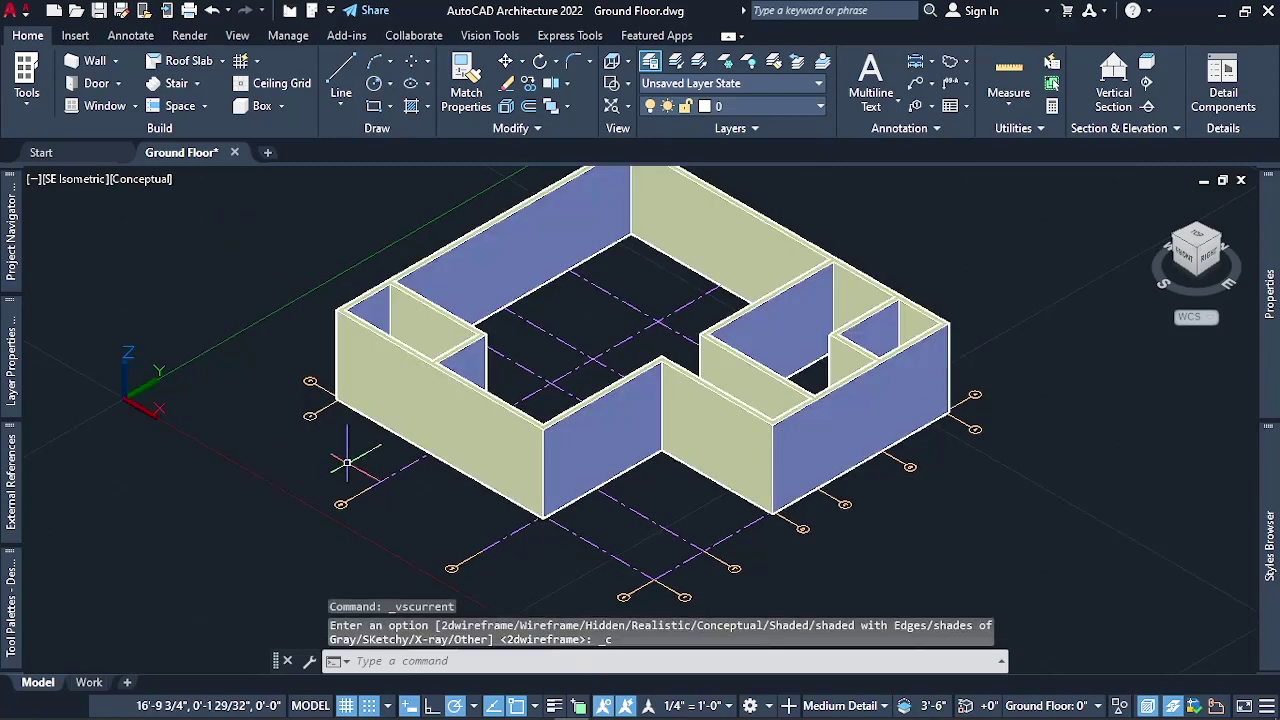
{"action": "scroll", "coordinate": [465, 355], "scroll_direction": "up", "scroll_amount": 2}
{"action": "scroll", "coordinate": [480, 350], "scroll_direction": "down", "scroll_amount": 3}
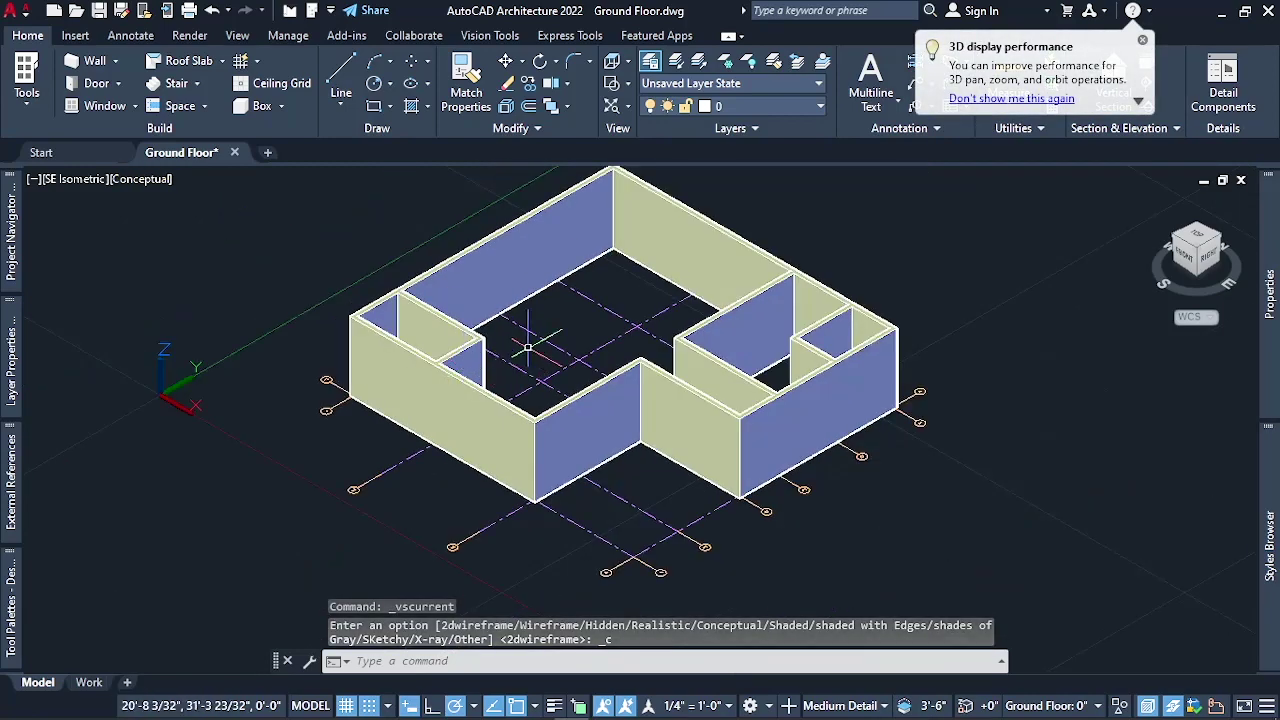
{"action": "scroll", "coordinate": [537, 354], "scroll_direction": "up", "scroll_amount": 2}
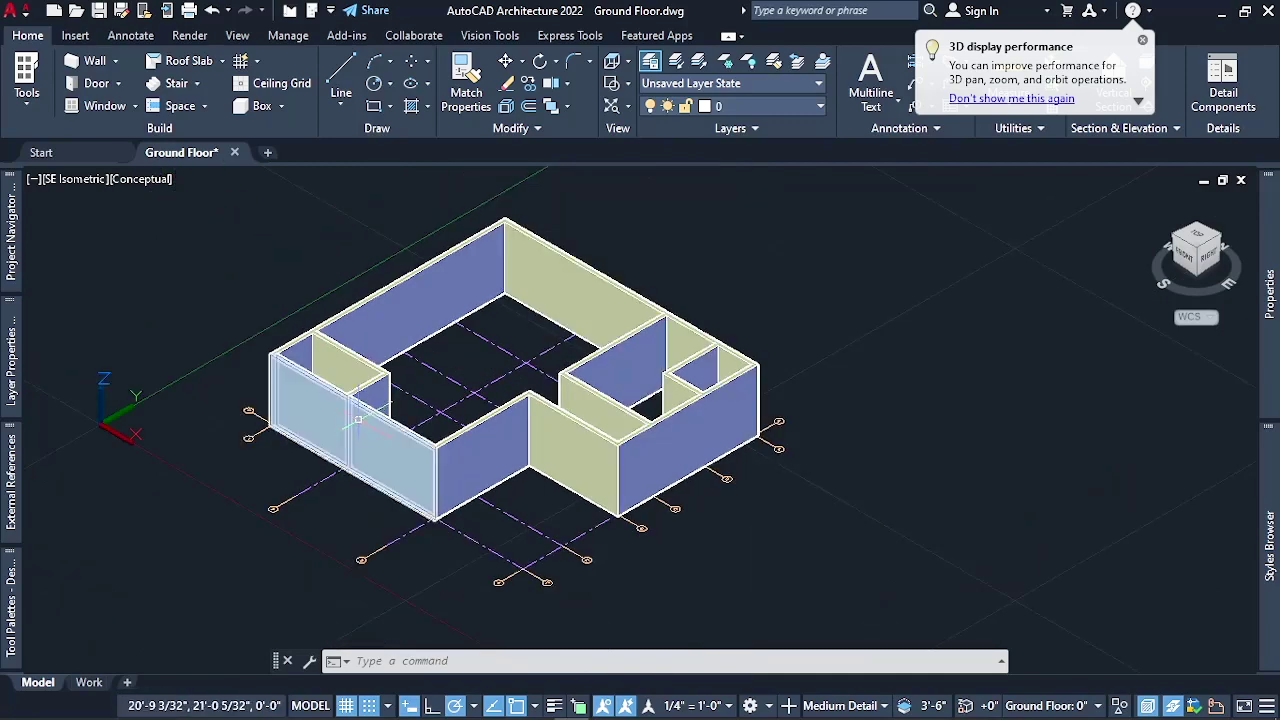
{"action": "middle_click", "coordinate": [443, 357]}
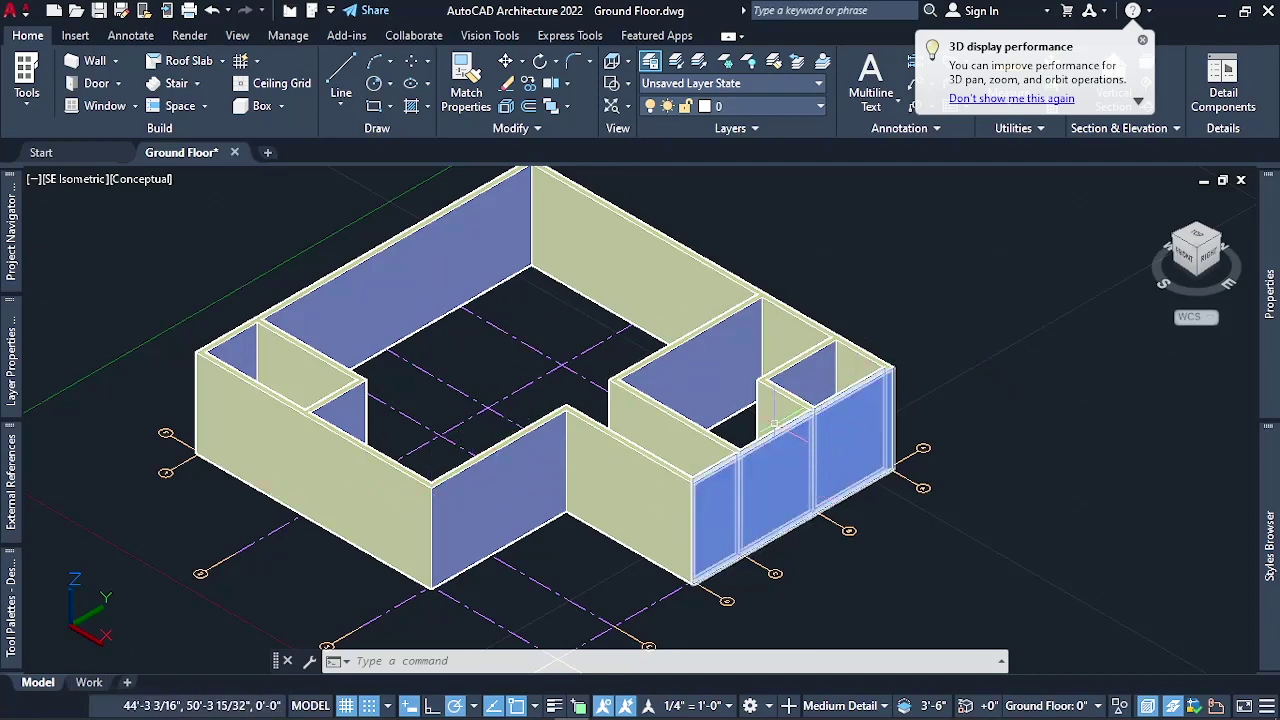
Orbit the walls to a near-front view with 3D Orbit and show the visual styles list
{"action": "right_click", "coordinate": [977, 432]}
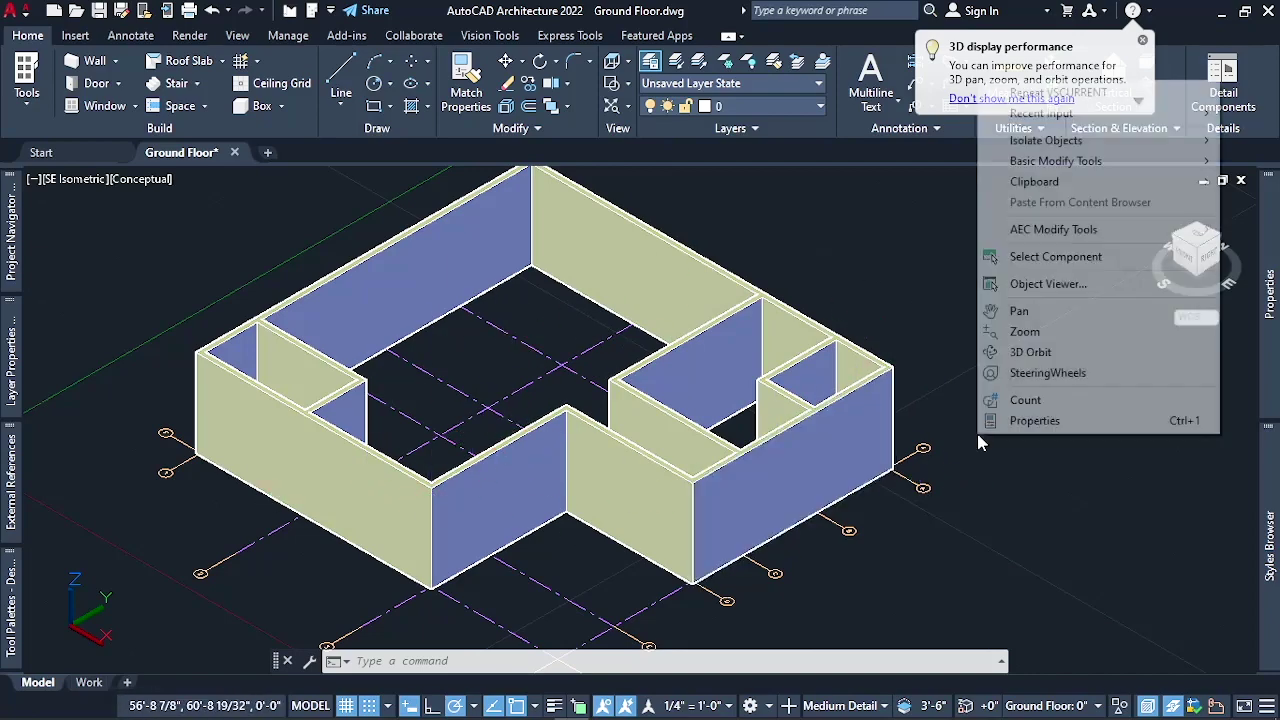
{"action": "left_click", "coordinate": [1030, 352]}
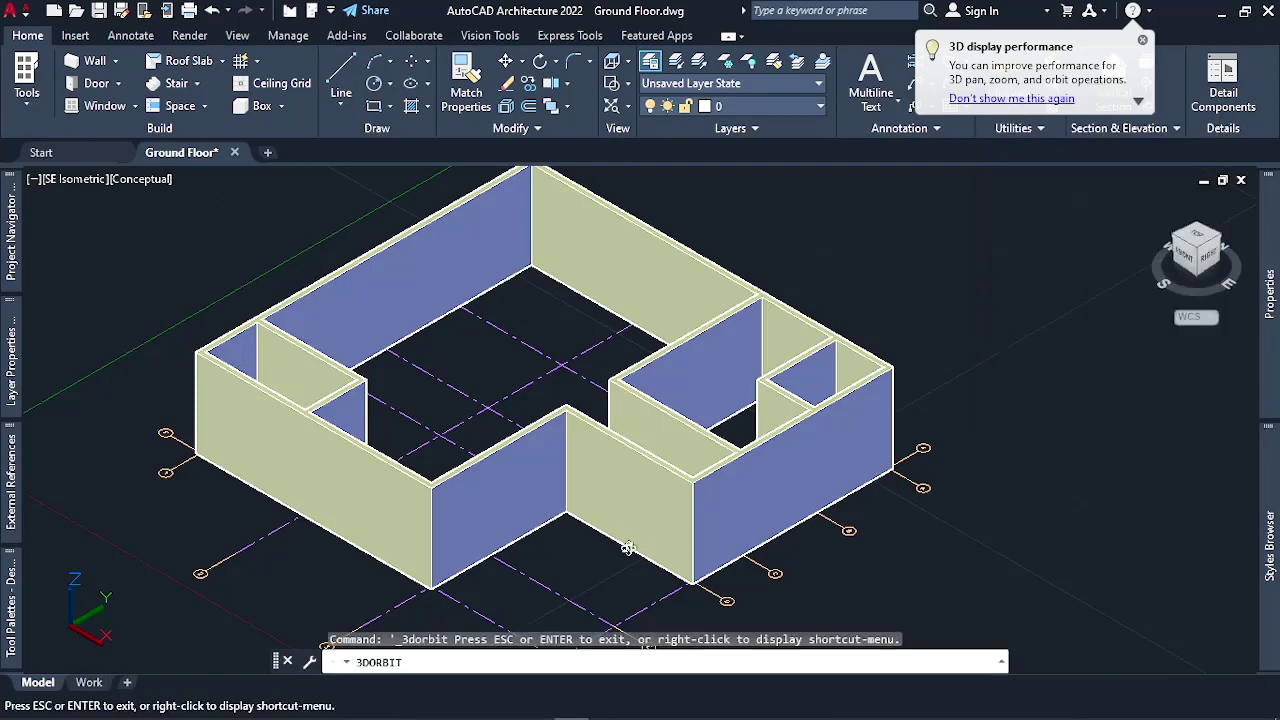
{"action": "left_click_drag", "start_coordinate": [571, 560], "coordinate": [668, 563]}
{"action": "key", "text": "Escape"}
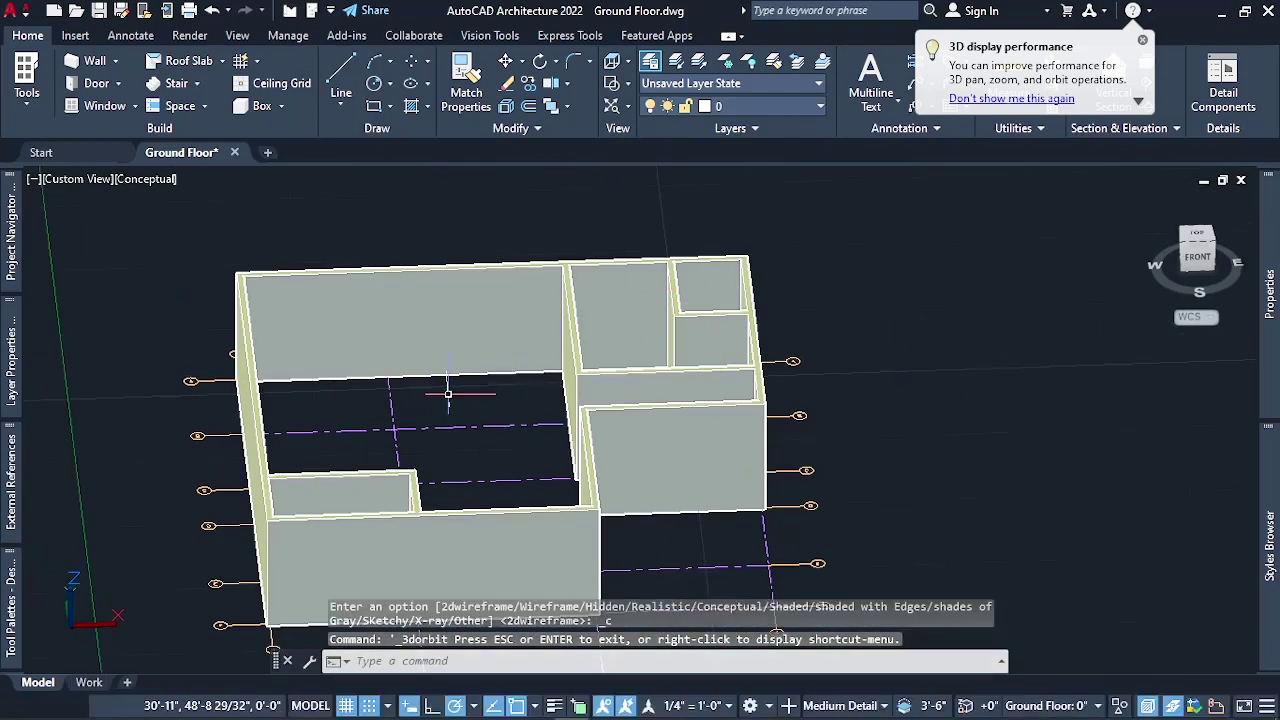
{"action": "left_click", "coordinate": [150, 180]}
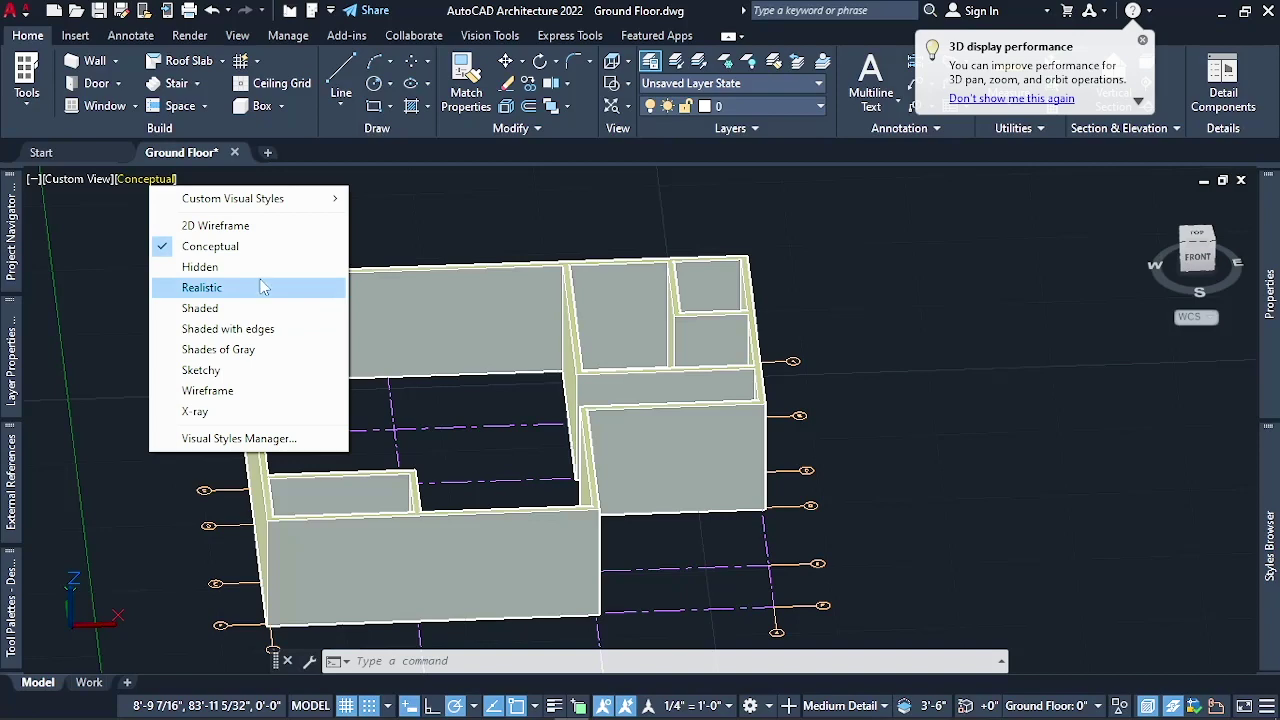
Switch the display to the 2D Wireframe visual style
{"action": "left_click", "coordinate": [250, 226]}
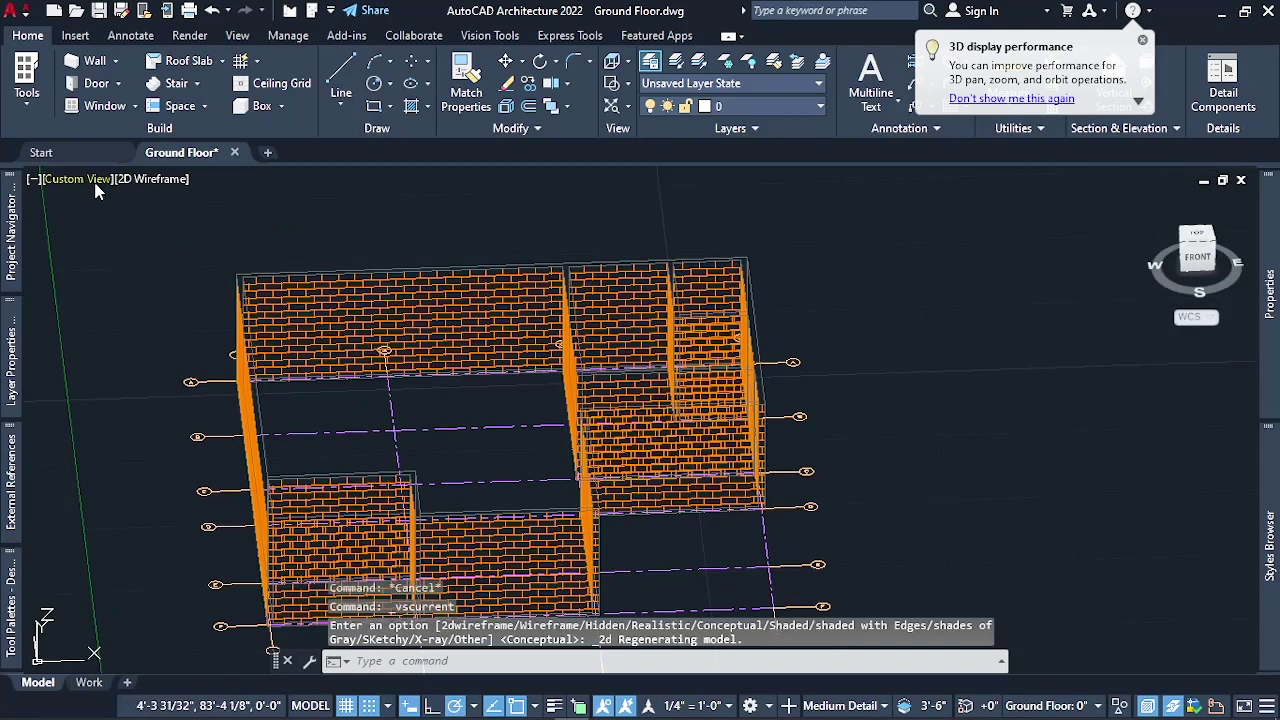
{"action": "left_click", "coordinate": [90, 181]}
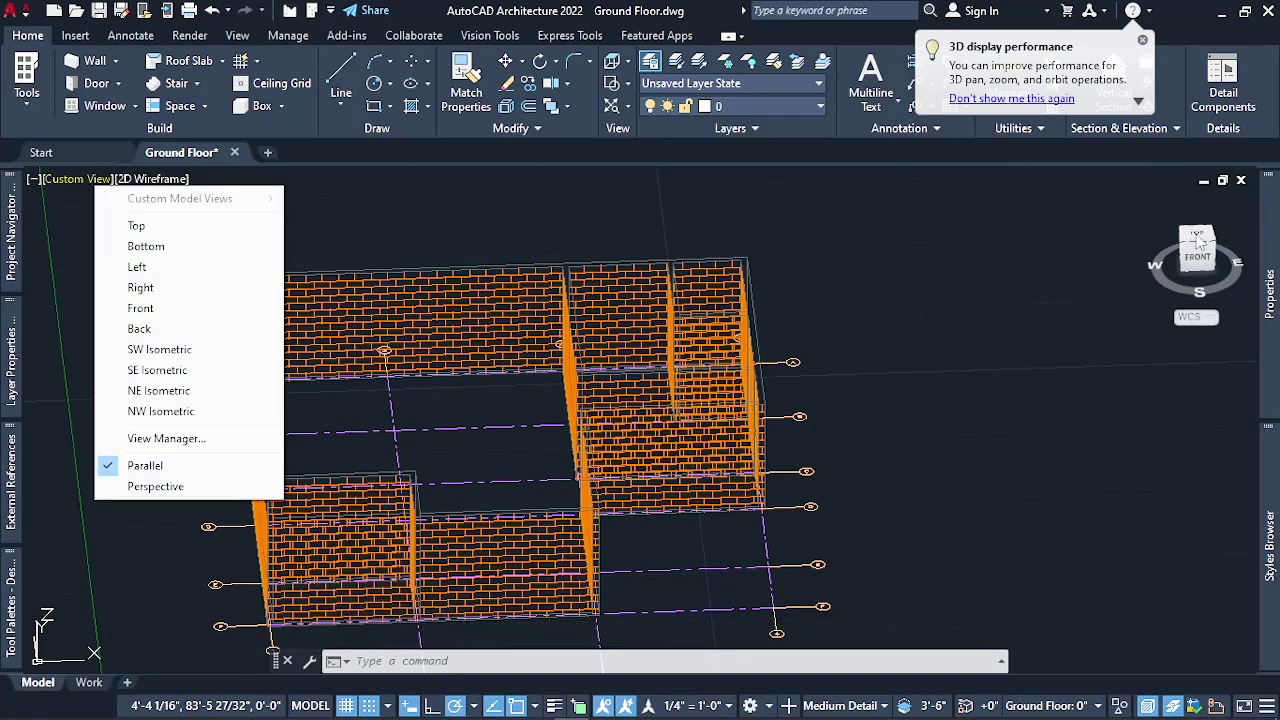
{"action": "left_click", "coordinate": [1058, 314]}
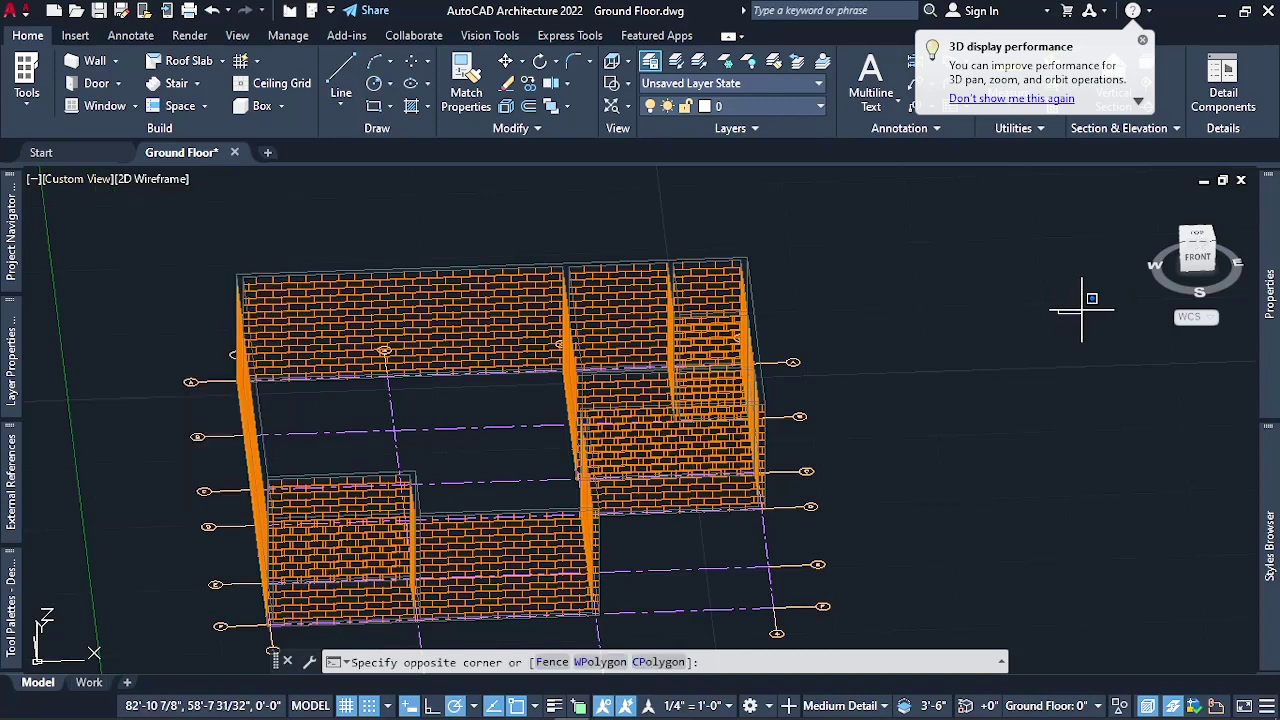
{"action": "key", "text": "Escape"}
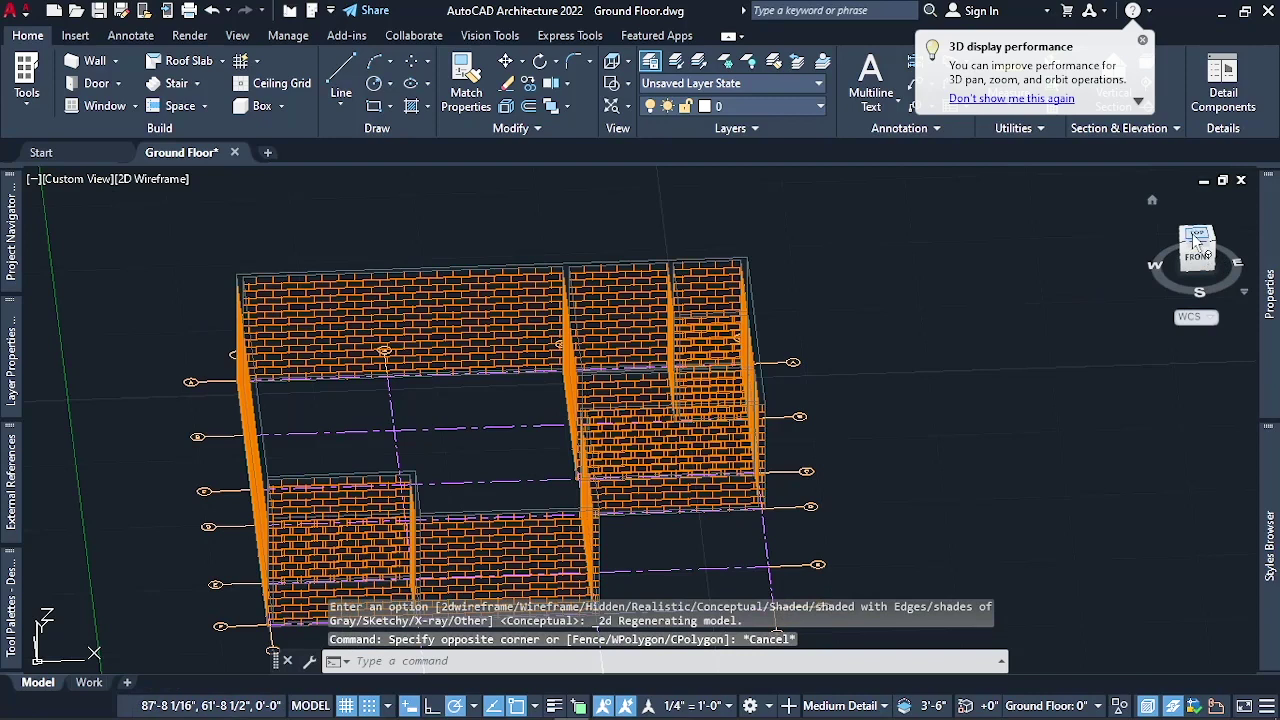
Set the view to Top and zoom to frame the plan with its grid
{"action": "left_click", "coordinate": [84, 183]}
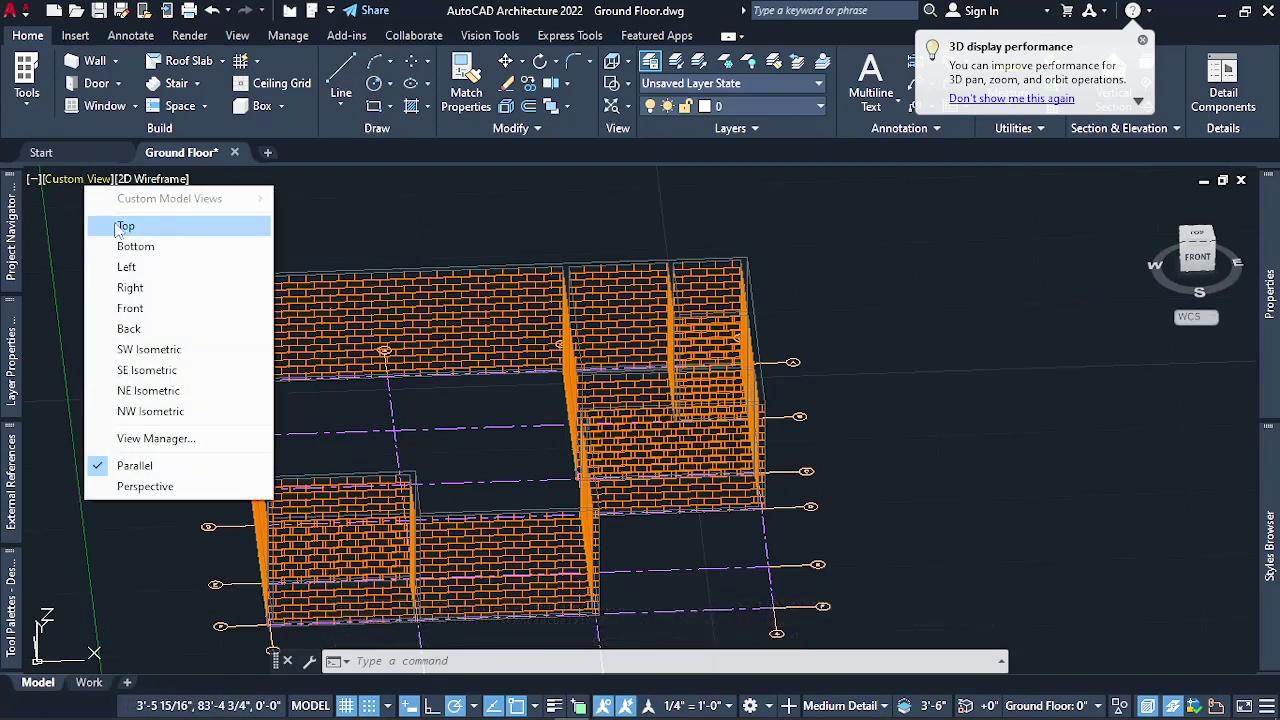
{"action": "left_click", "coordinate": [114, 222]}
{"action": "scroll", "coordinate": [114, 222], "scroll_direction": "down", "scroll_amount": 2}
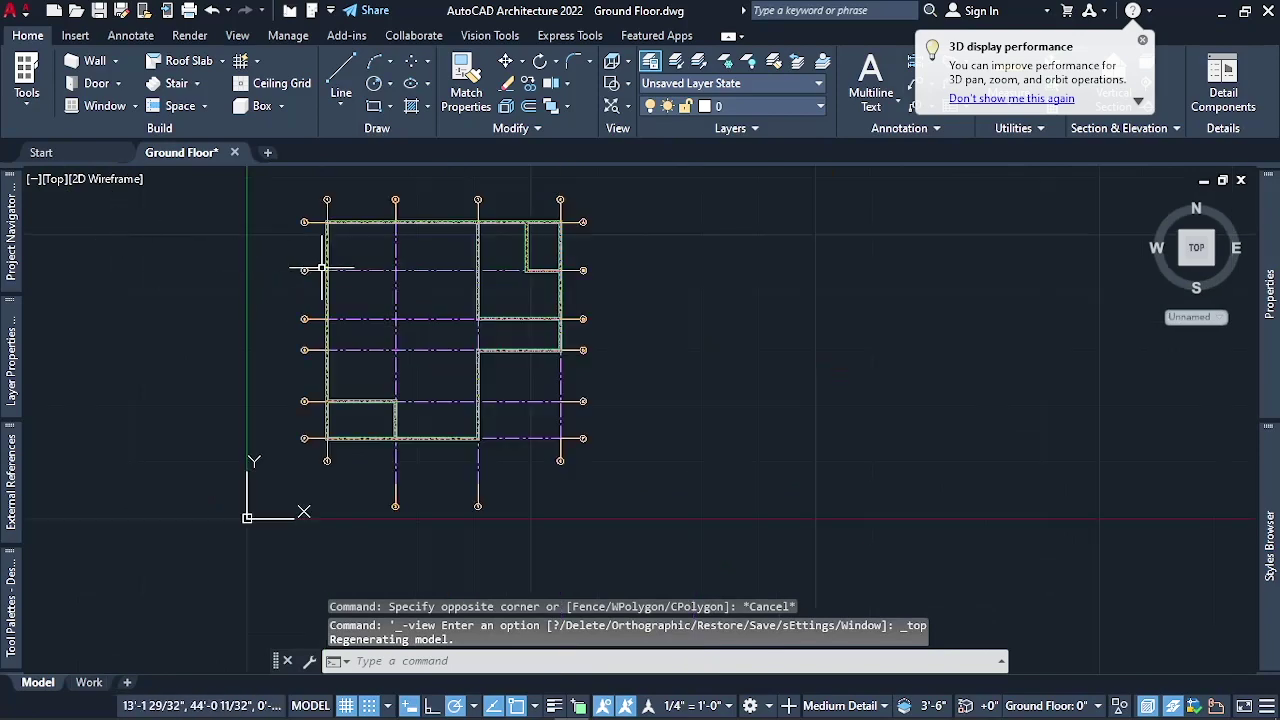
{"action": "scroll", "coordinate": [325, 266], "scroll_direction": "up", "scroll_amount": 2}
{"action": "scroll", "coordinate": [454, 291], "scroll_direction": "down", "scroll_amount": 3}
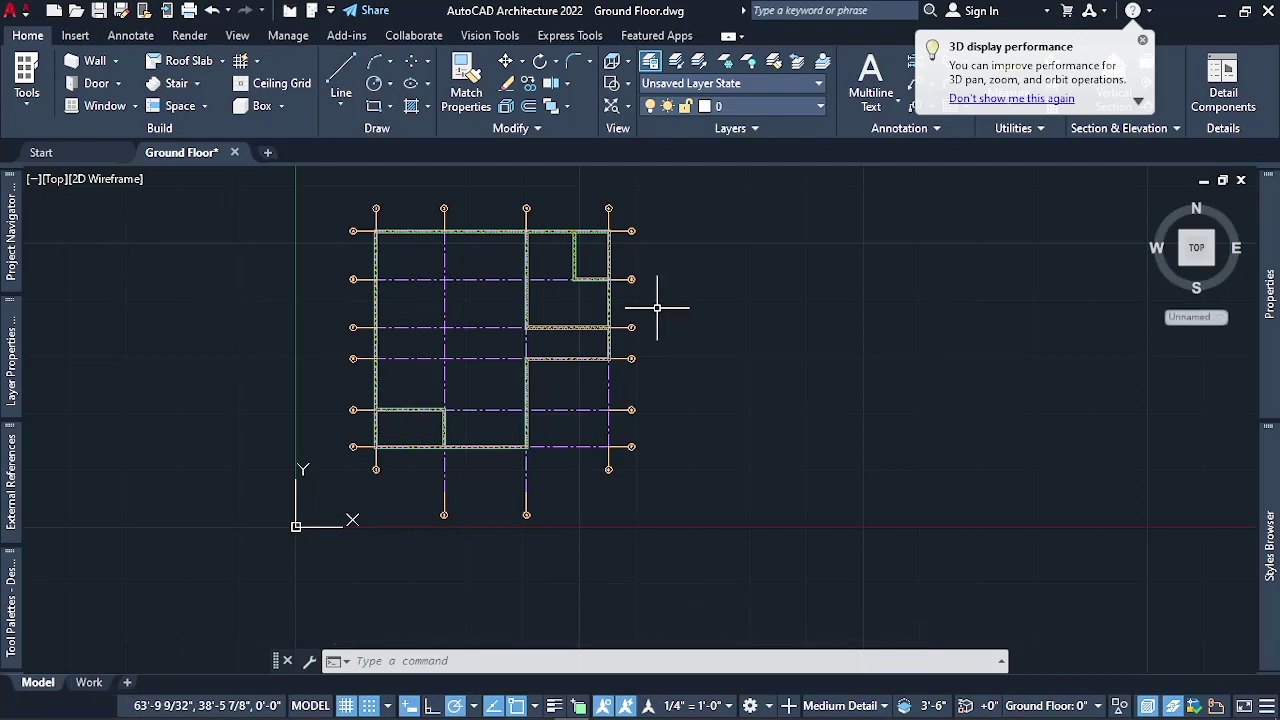
{"action": "scroll", "coordinate": [477, 297], "scroll_direction": "up", "scroll_amount": 2}
{"action": "scroll", "coordinate": [473, 302], "scroll_direction": "up", "scroll_amount": 1}
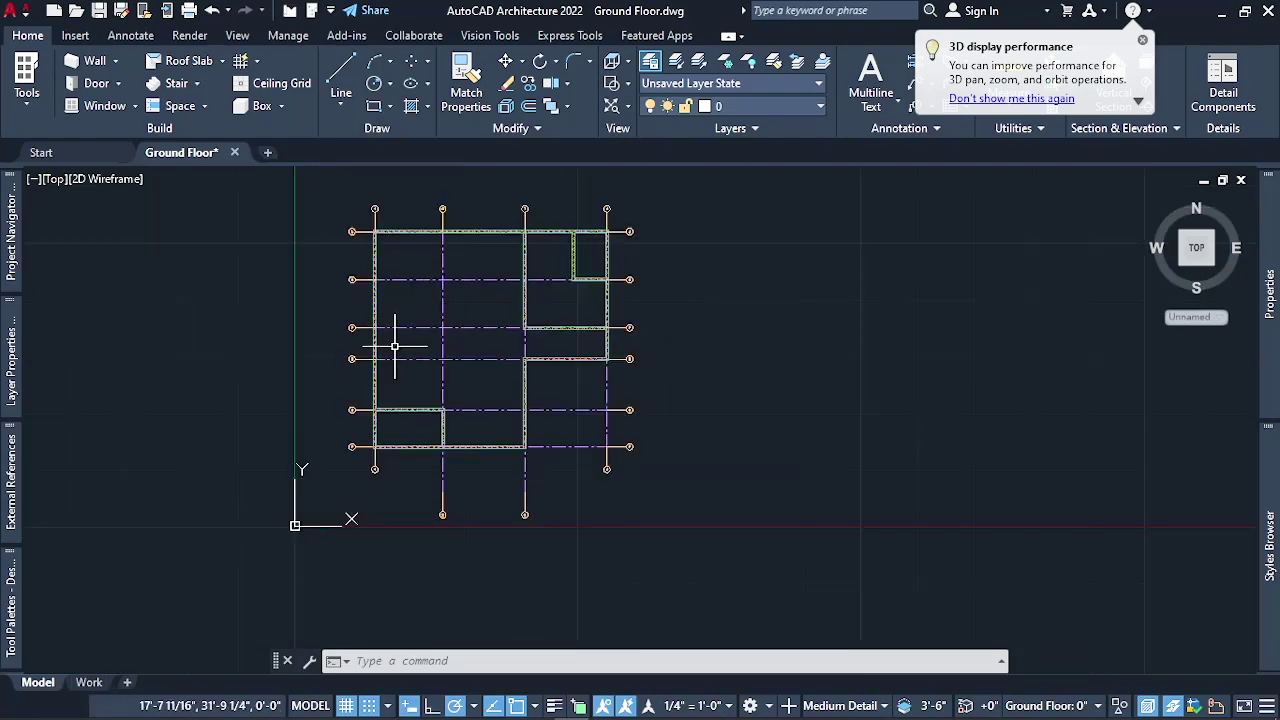
{"action": "scroll", "coordinate": [392, 345], "scroll_direction": "up", "scroll_amount": 1}
{"action": "scroll", "coordinate": [392, 345], "scroll_direction": "down", "scroll_amount": 2}
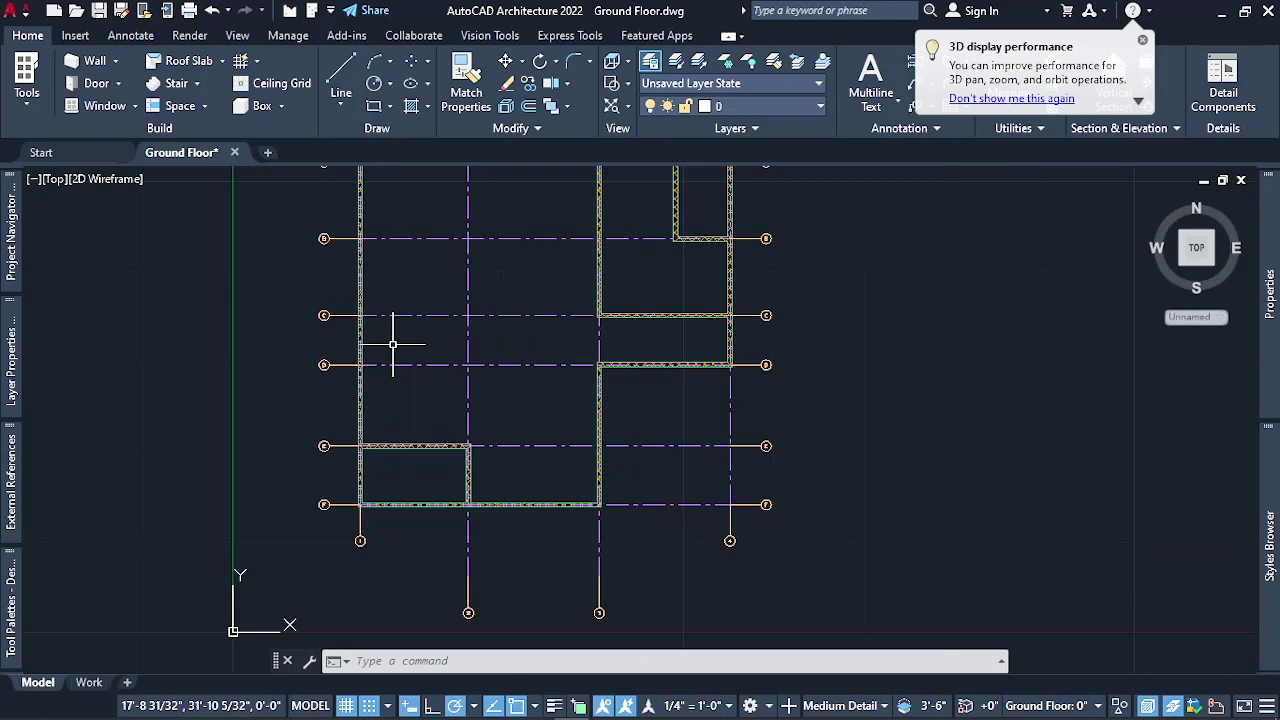
{"action": "scroll", "coordinate": [392, 345], "scroll_direction": "down", "scroll_amount": 2}
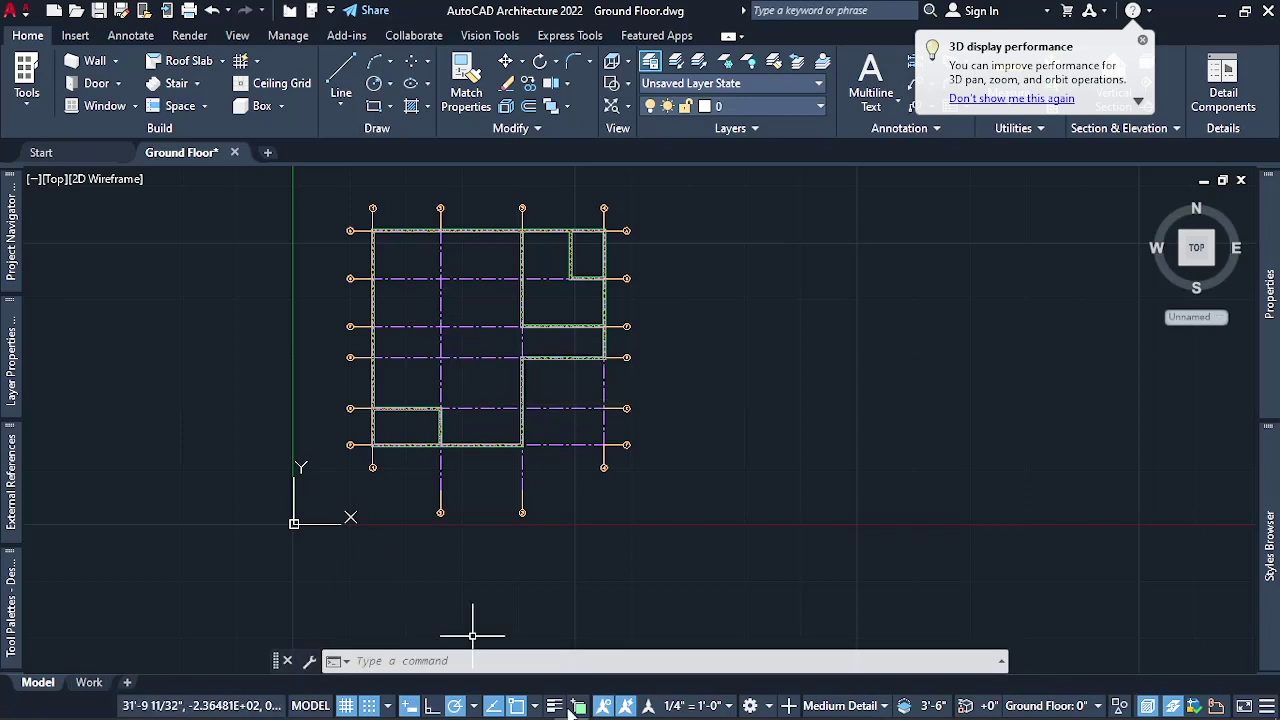
Bring up the Content Browser and step back to the Design Tool Catalog – Imperial home page
{"action": "mouse_move", "coordinate": [585, 710]}
{"action": "left_click", "coordinate": [640, 706]}
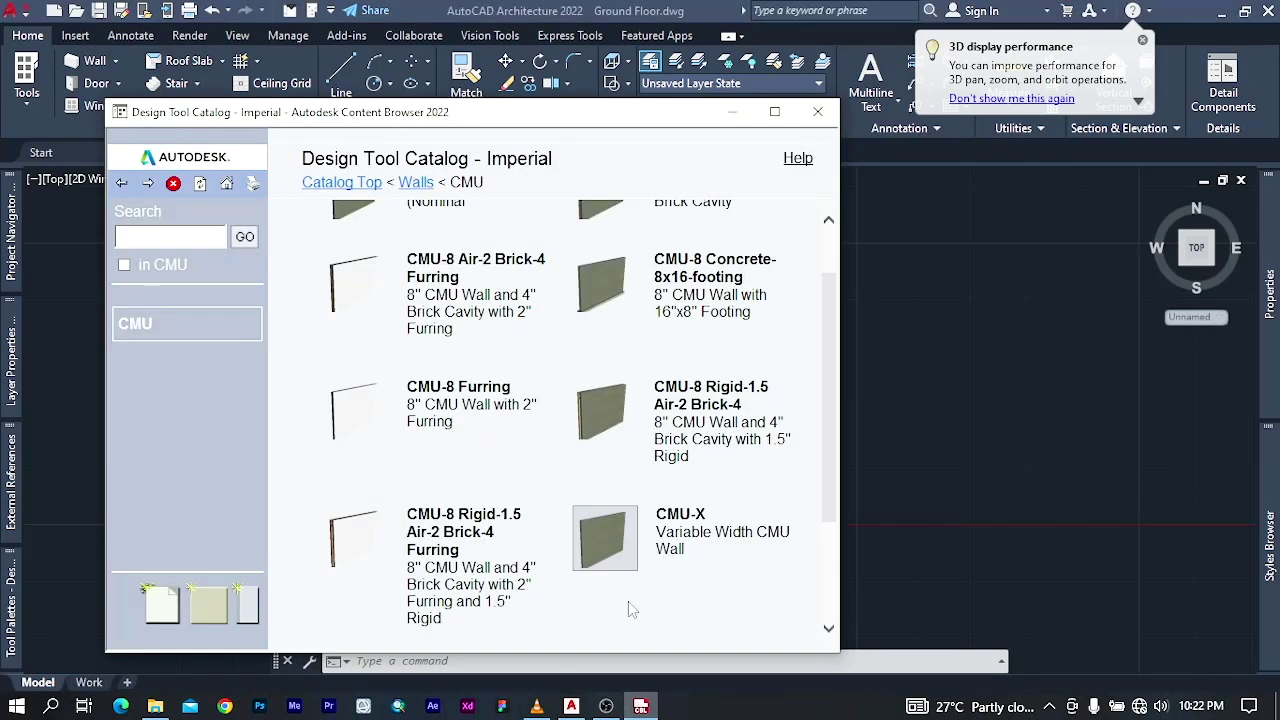
{"action": "left_click", "coordinate": [123, 184]}
{"action": "left_click", "coordinate": [132, 187]}
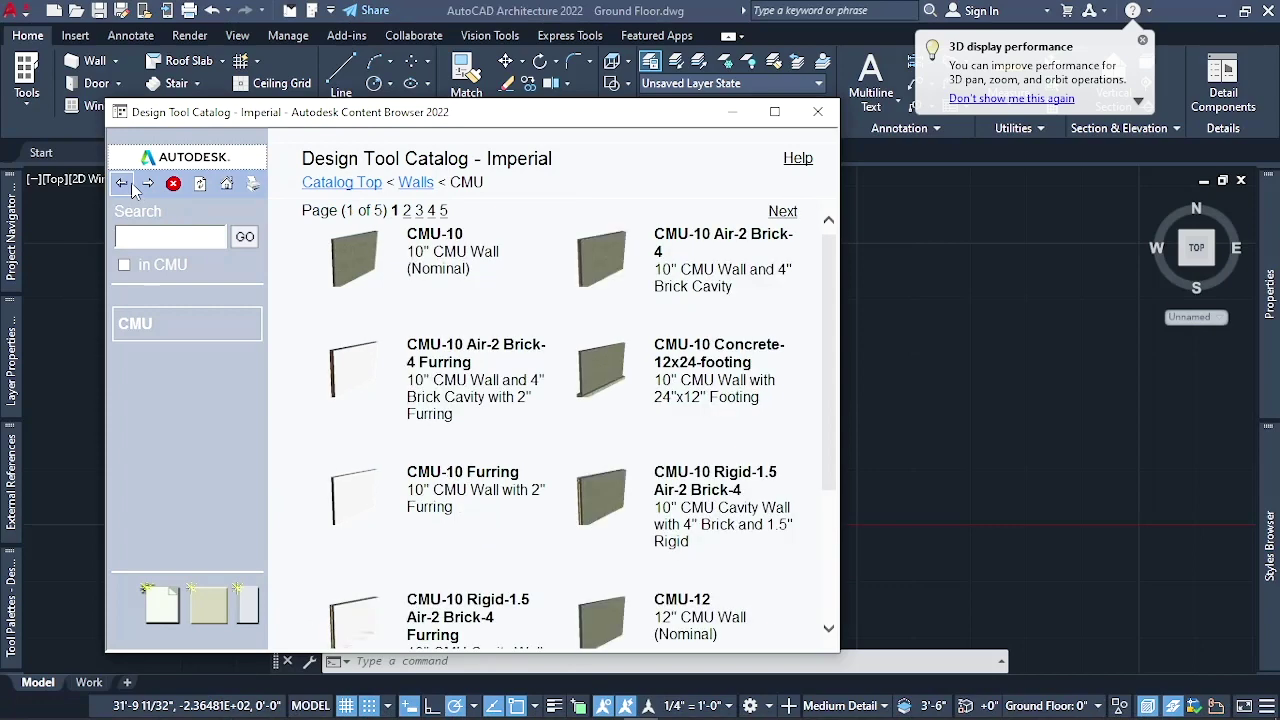
{"action": "left_click", "coordinate": [123, 185]}
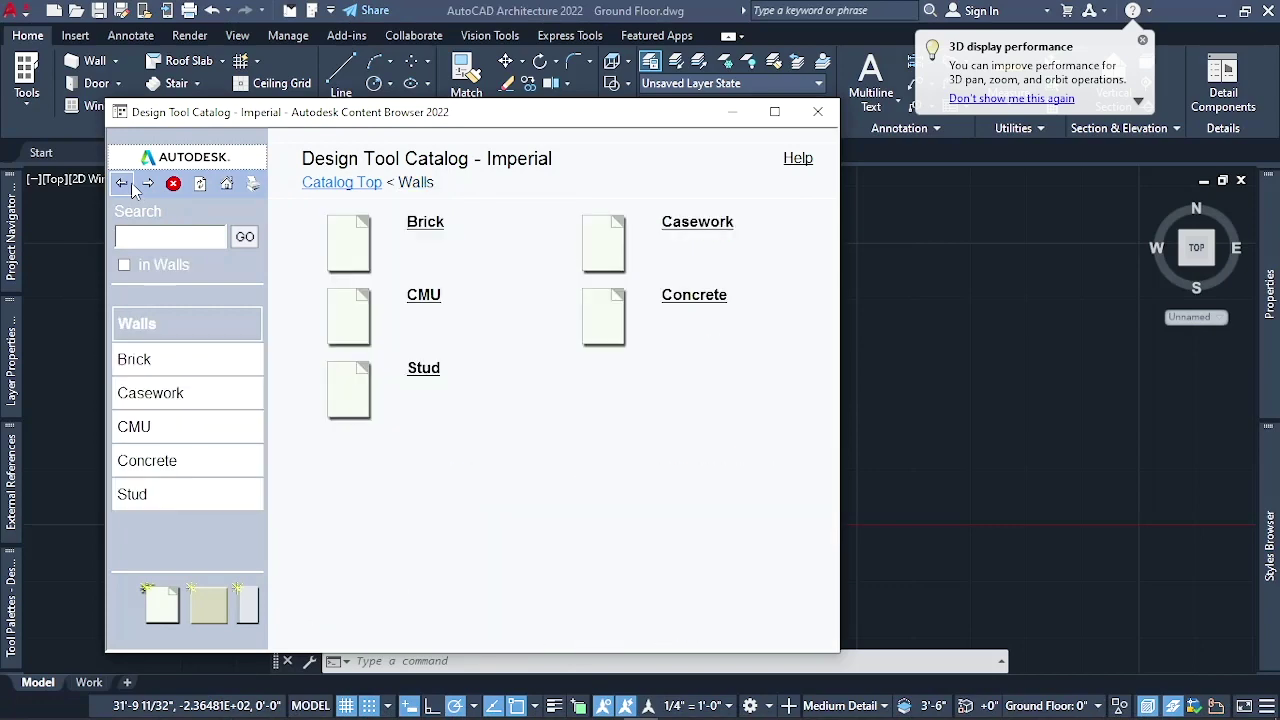
{"action": "left_click", "coordinate": [124, 185]}
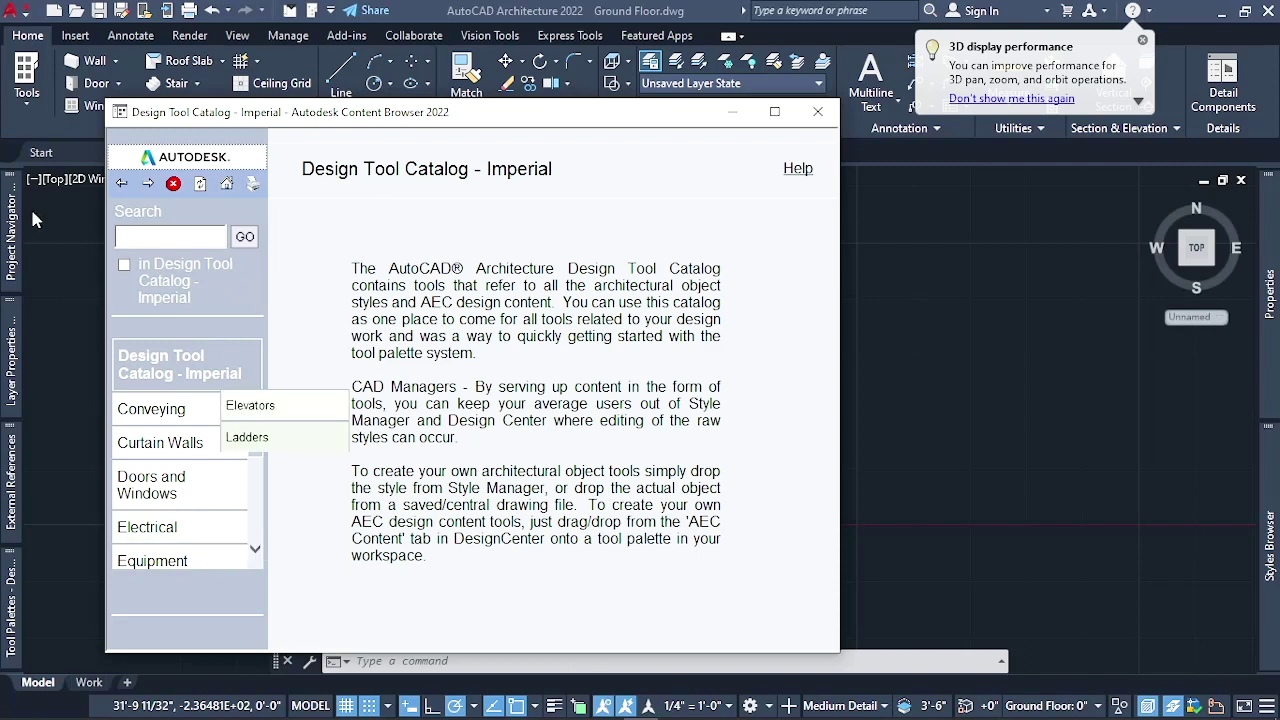
{"action": "mouse_move", "coordinate": [150, 485]}
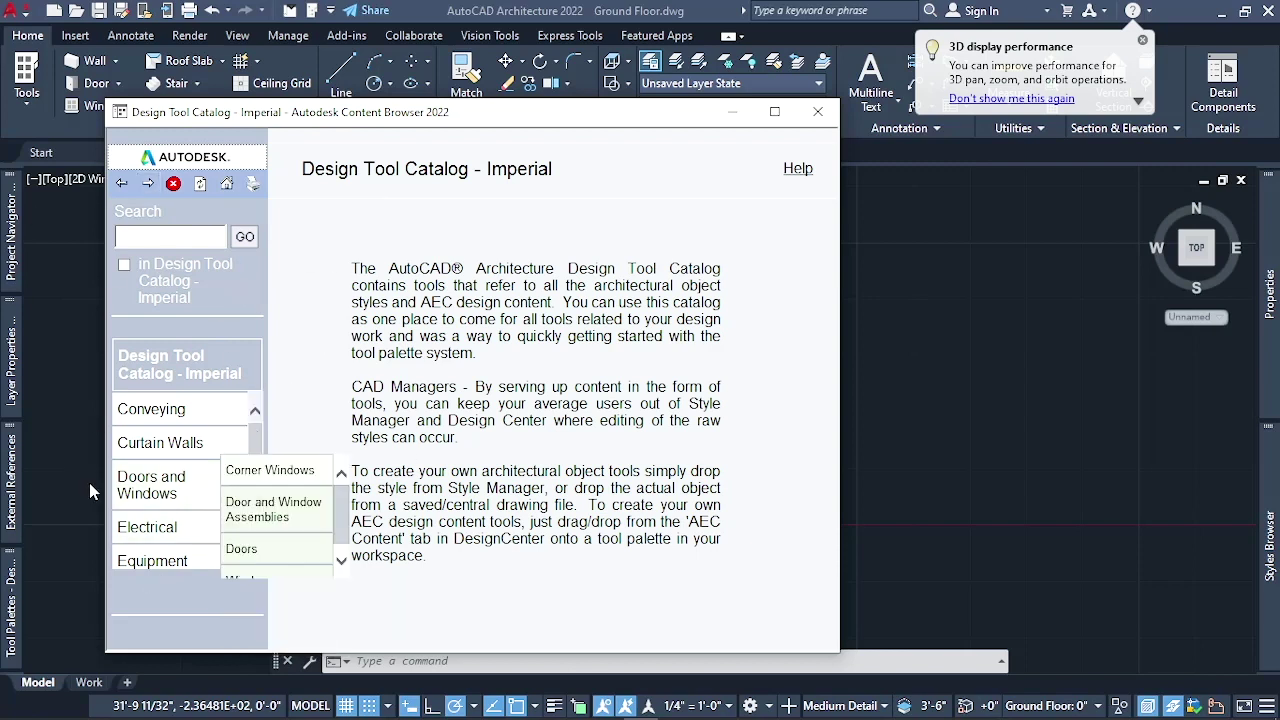
Open Doors and Windows, then the Doors catalog showing page 1 of 5 door styles
{"action": "left_click", "coordinate": [180, 488]}
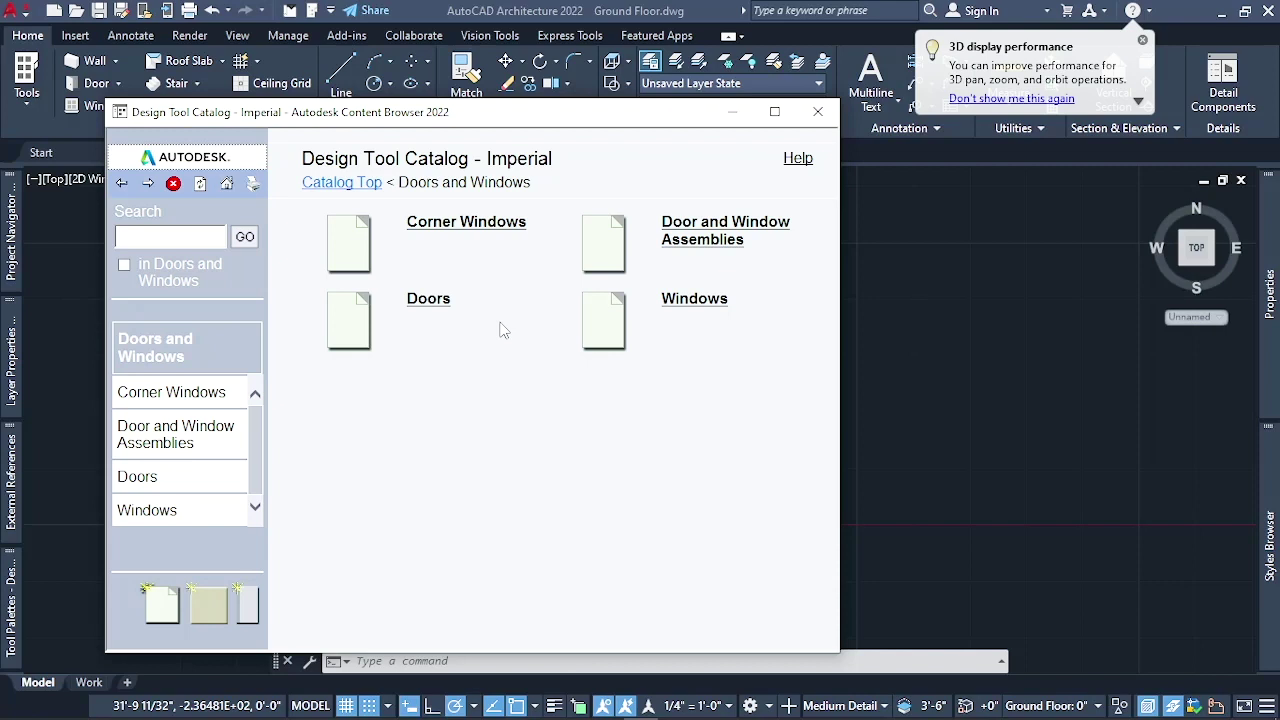
{"action": "left_click", "coordinate": [430, 299]}
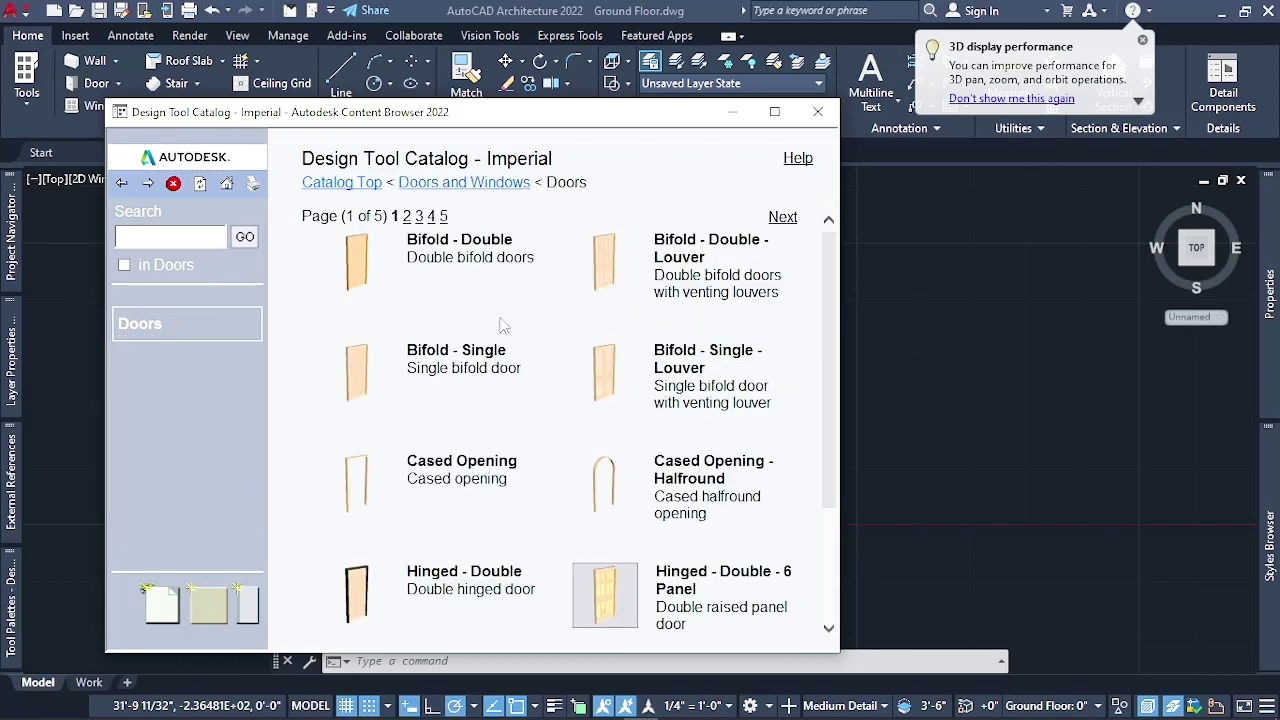
{"action": "scroll", "coordinate": [503, 325], "scroll_direction": "down", "scroll_amount": 3}
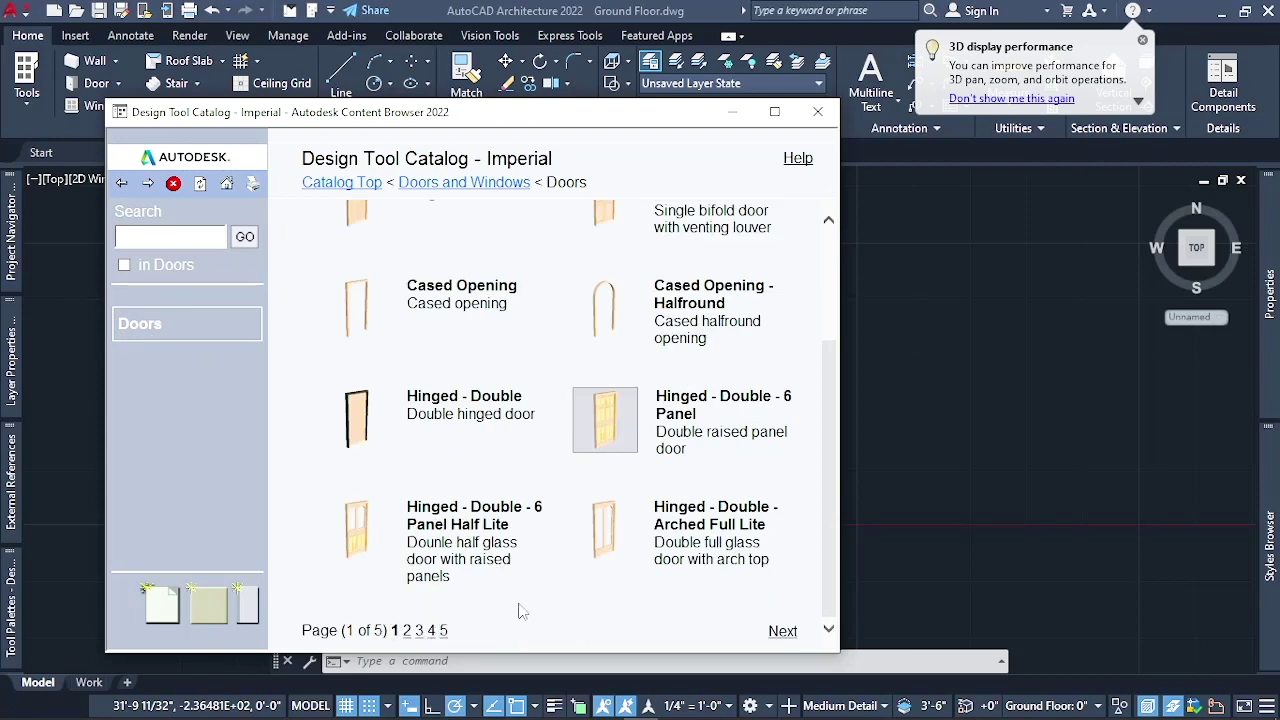
{"action": "scroll", "coordinate": [519, 611], "scroll_direction": "up", "scroll_amount": 3}
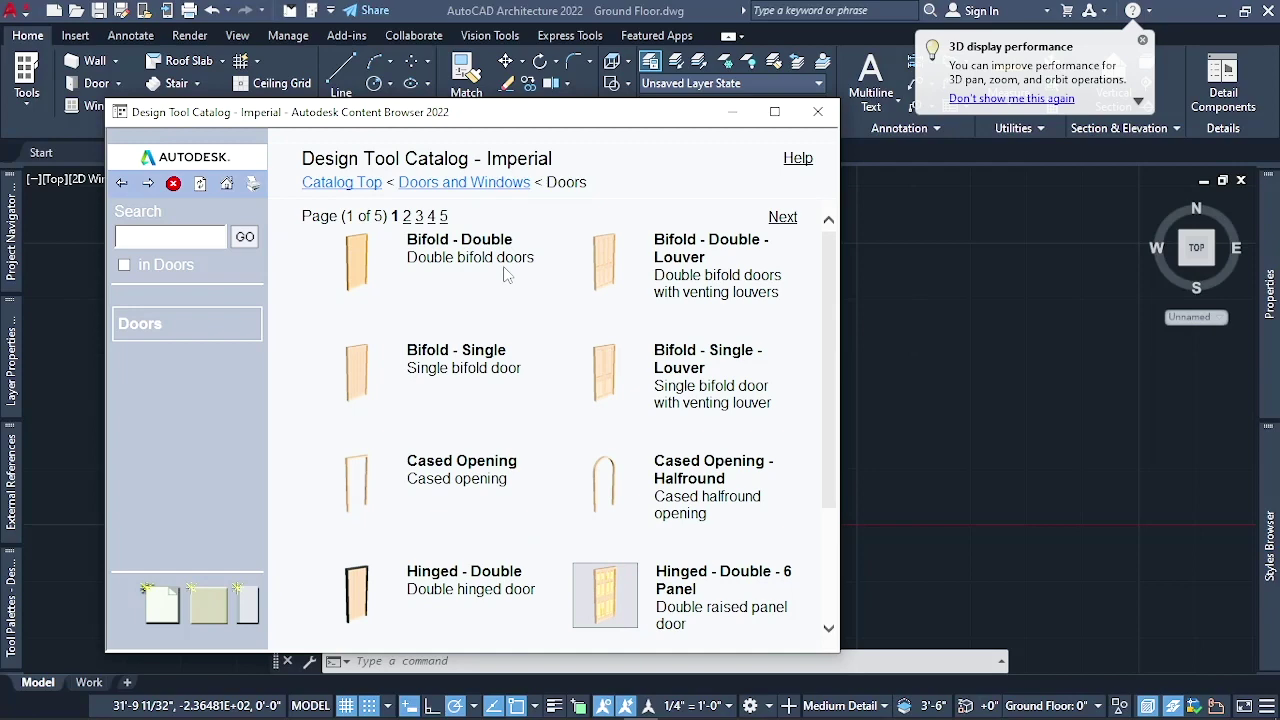
{"action": "scroll", "coordinate": [506, 274], "scroll_direction": "down", "scroll_amount": 3}
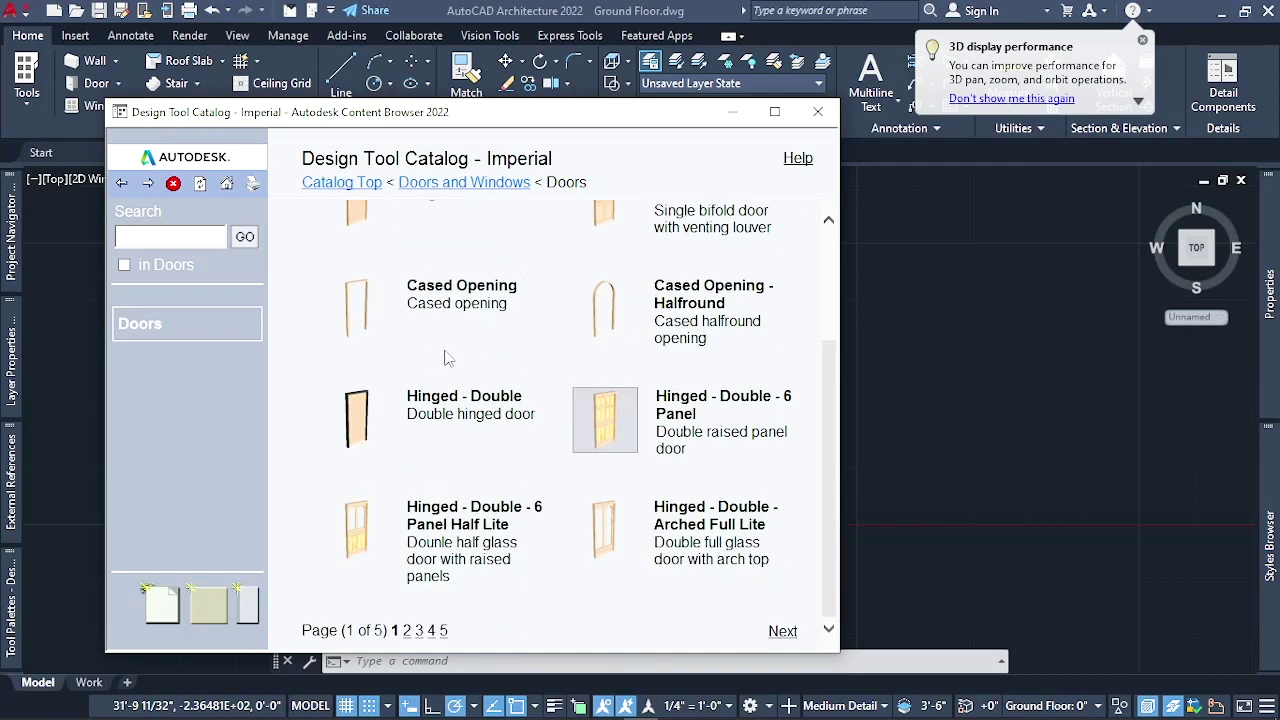
{"action": "right_click", "coordinate": [383, 268]}
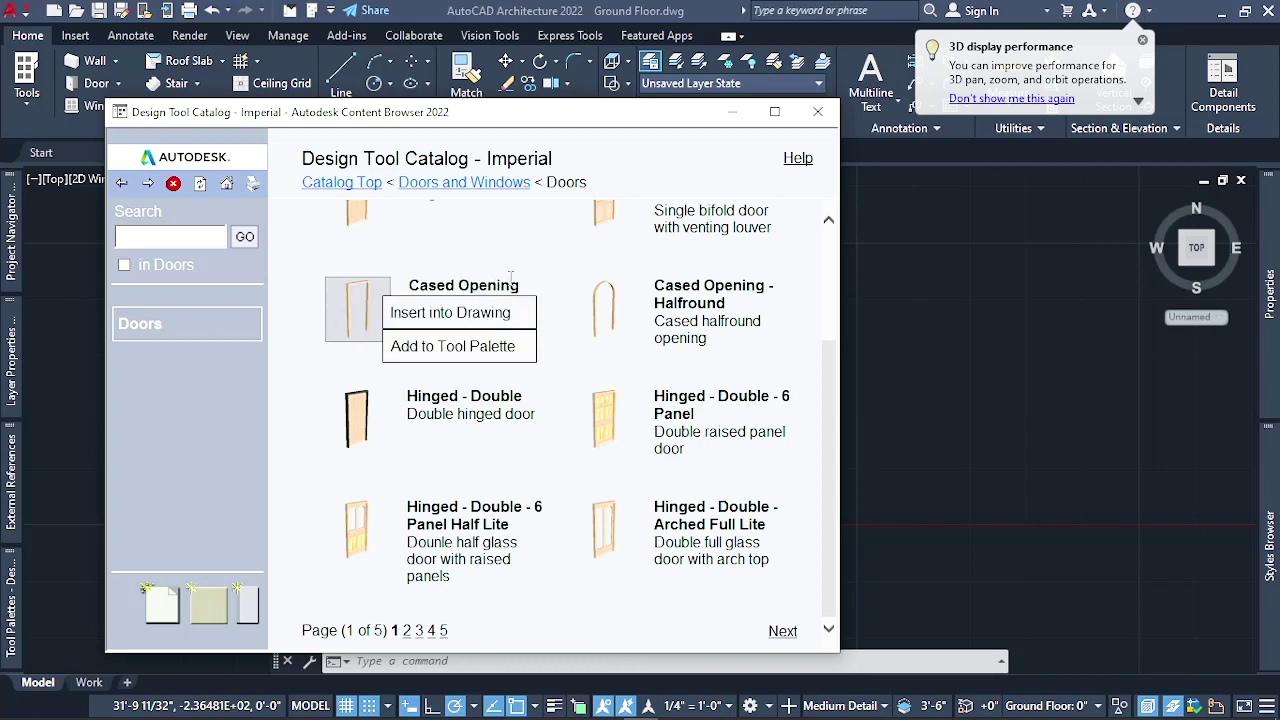
{"action": "left_click", "coordinate": [668, 294]}
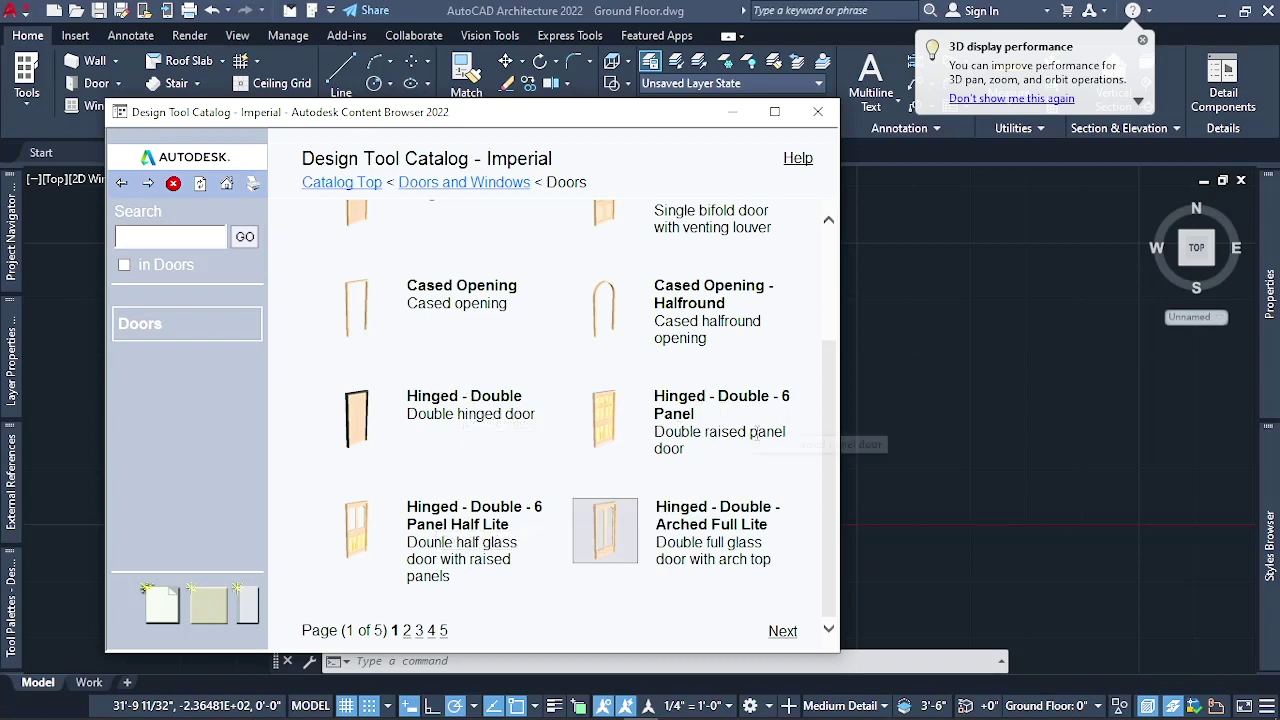
{"action": "right_click", "coordinate": [630, 519]}
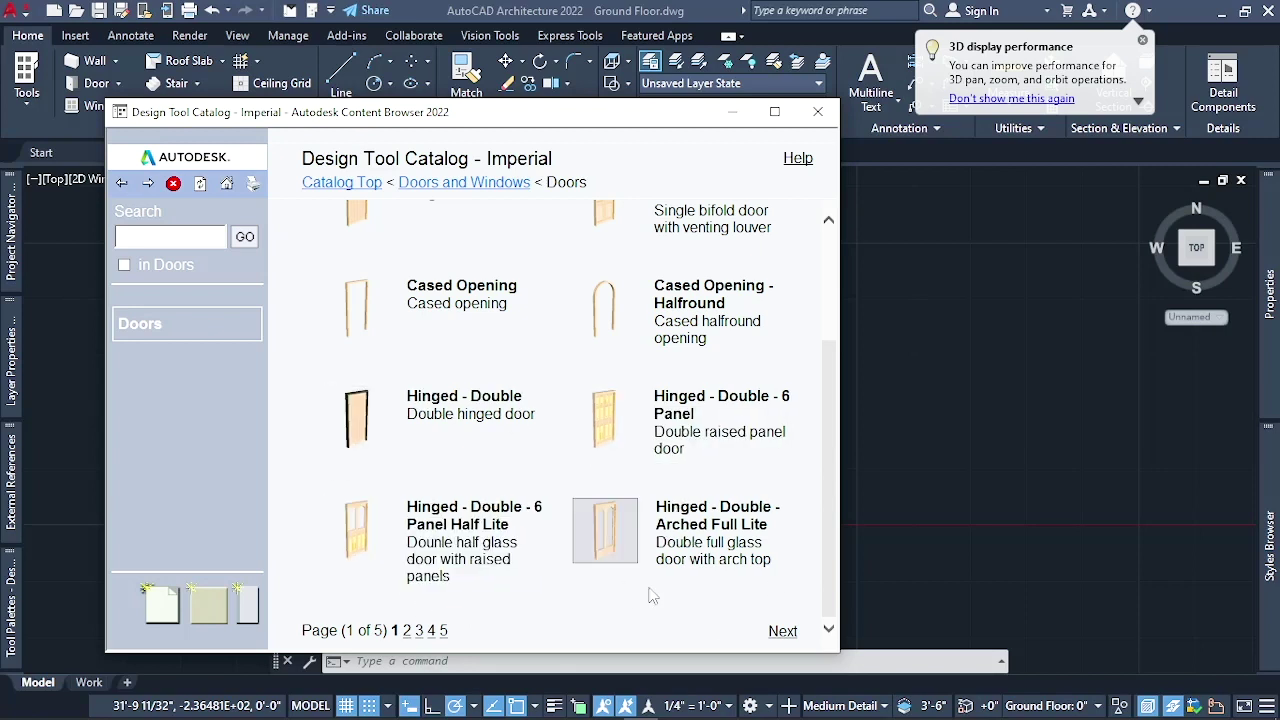
{"action": "mouse_move", "coordinate": [626, 532]}
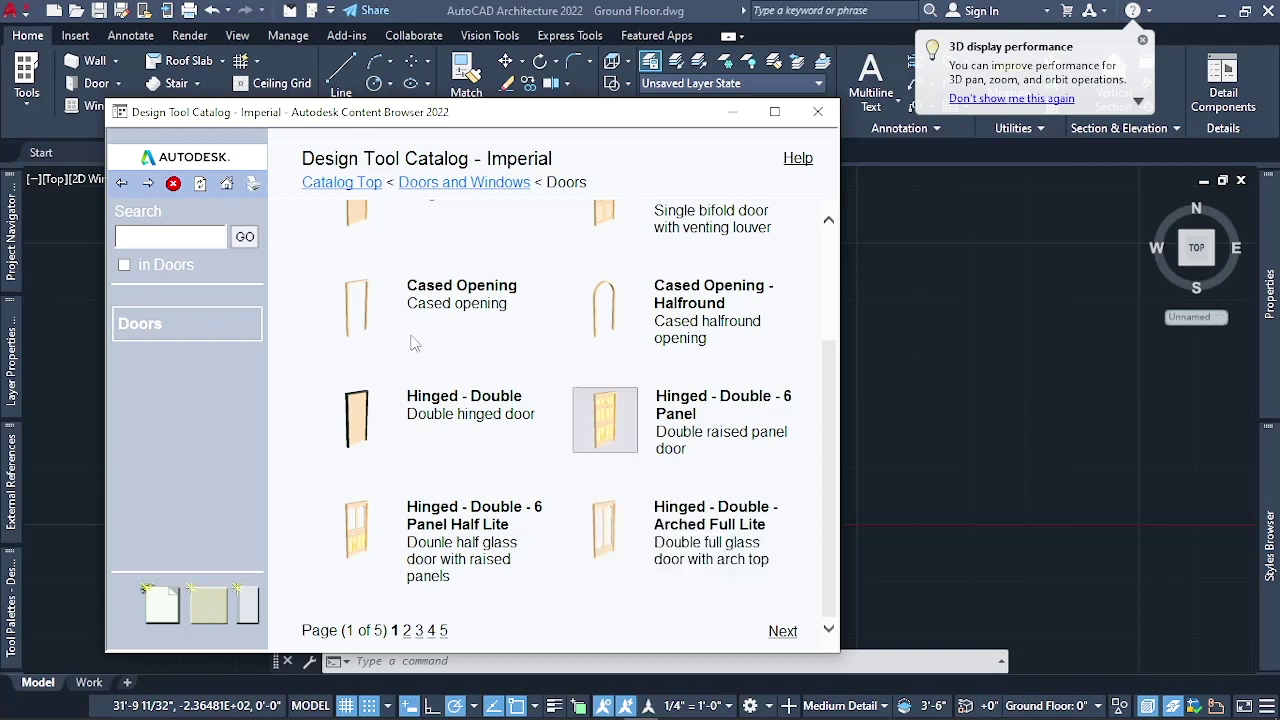
{"action": "scroll", "coordinate": [415, 343], "scroll_direction": "up", "scroll_amount": 3}
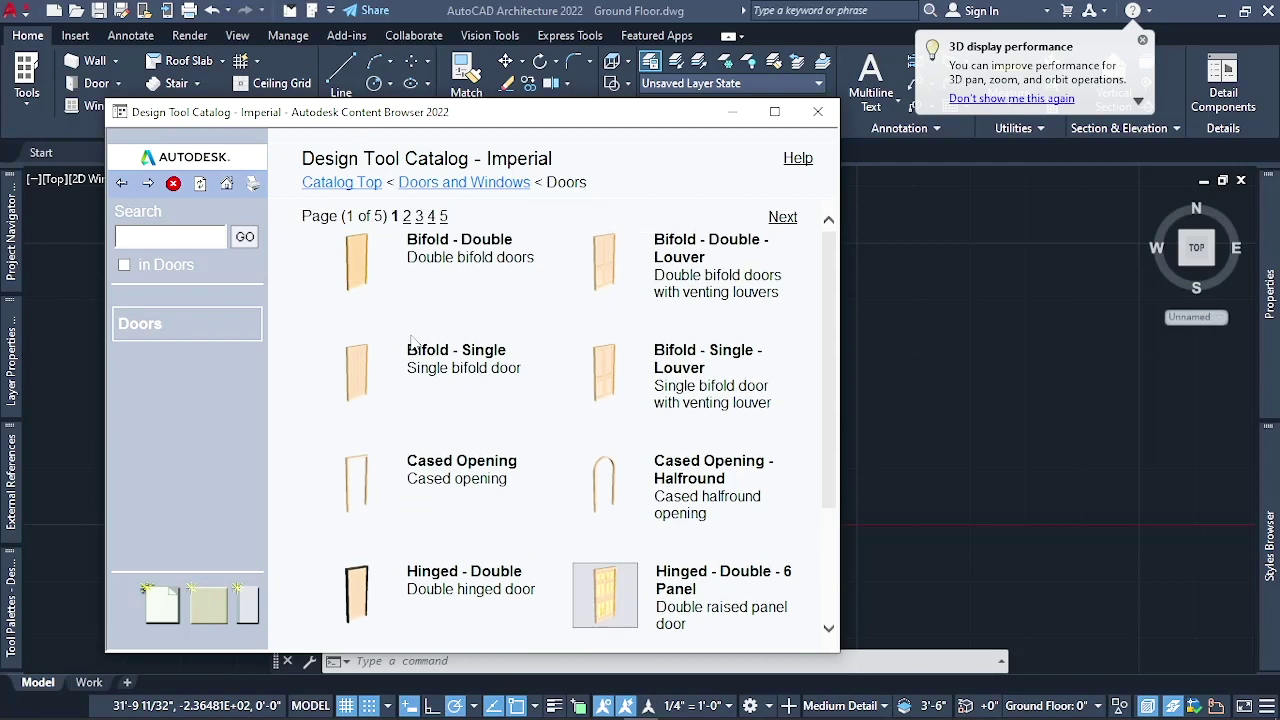
{"action": "scroll", "coordinate": [417, 342], "scroll_direction": "down", "scroll_amount": 3}
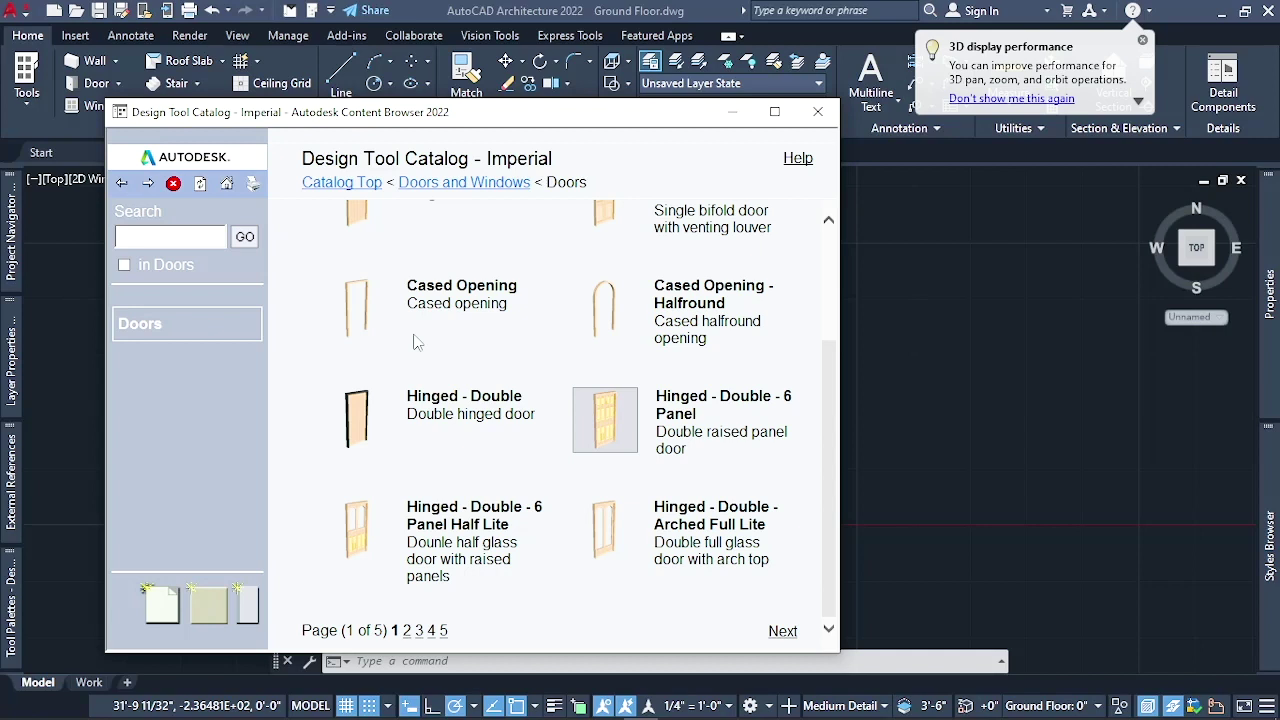
{"action": "left_click", "coordinate": [603, 528]}
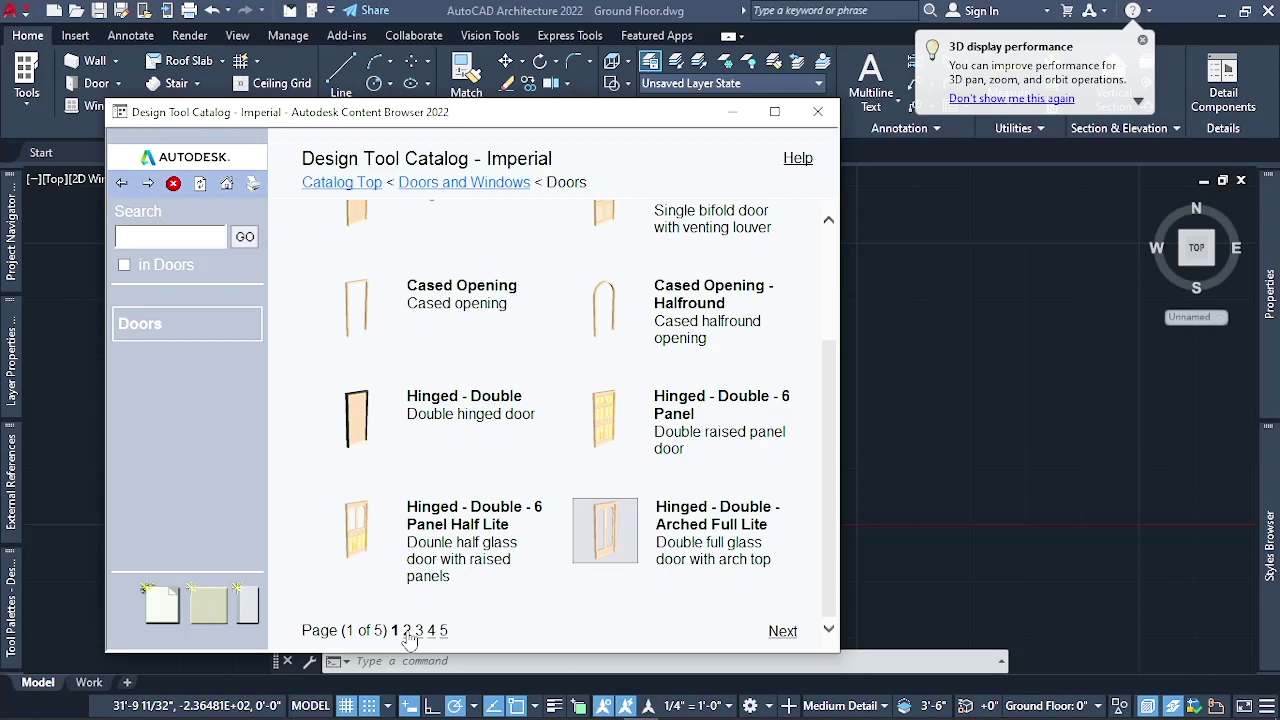
On door page 2, preview options for the Narrow Half Lite, Full Lite and Metal Frame doors
{"action": "left_click", "coordinate": [406, 631]}
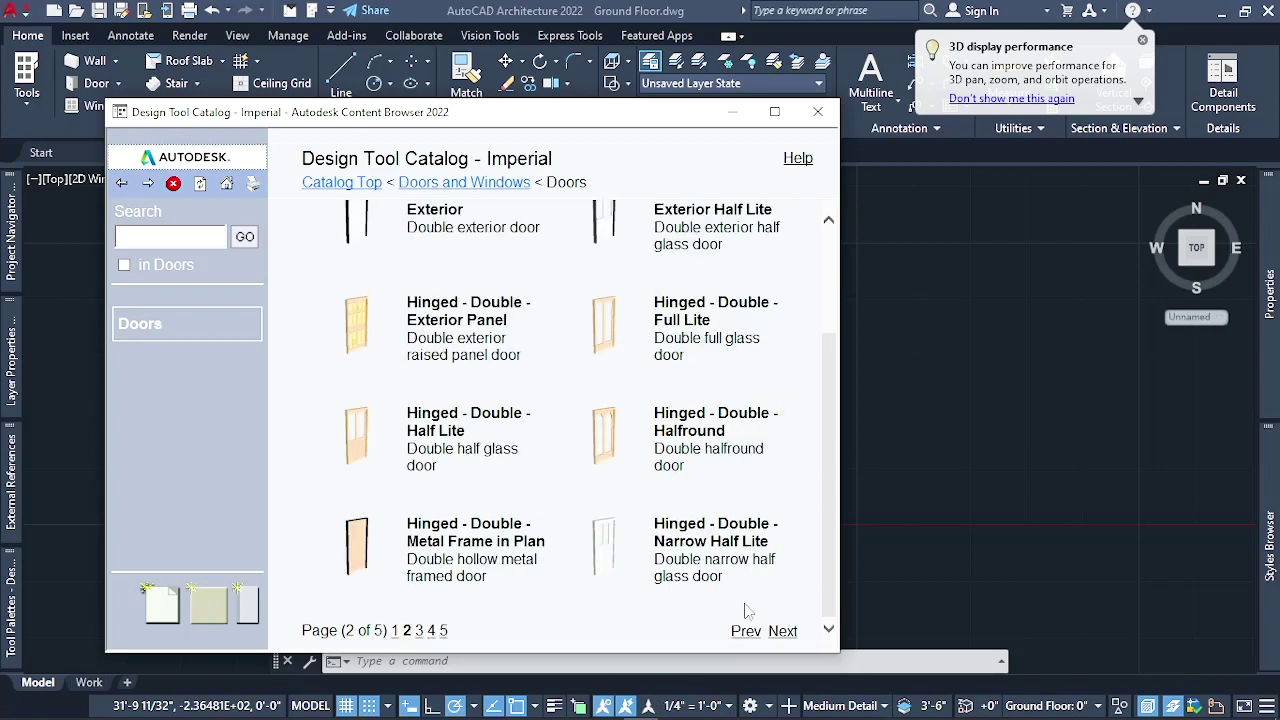
{"action": "scroll", "coordinate": [738, 588], "scroll_direction": "up", "scroll_amount": 3}
{"action": "scroll", "coordinate": [738, 588], "scroll_direction": "down", "scroll_amount": 3}
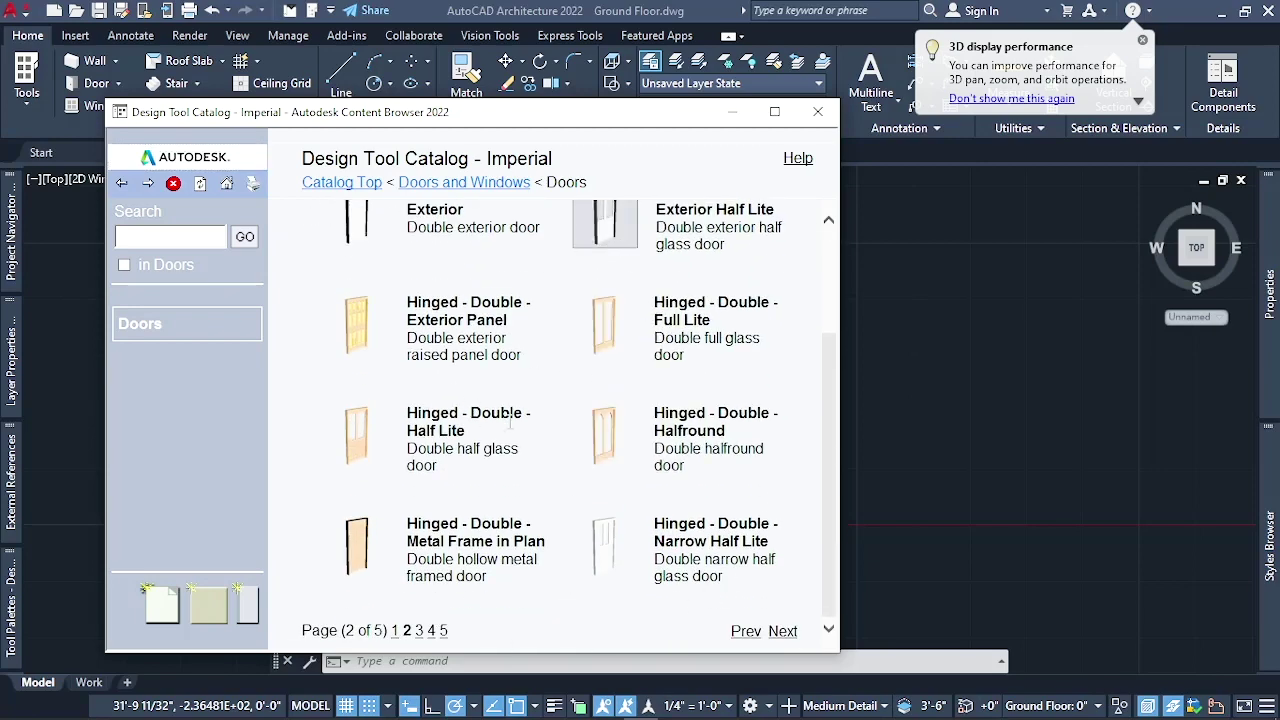
{"action": "right_click", "coordinate": [608, 530]}
{"action": "left_click", "coordinate": [614, 392]}
{"action": "right_click", "coordinate": [604, 322]}
{"action": "left_click", "coordinate": [556, 348]}
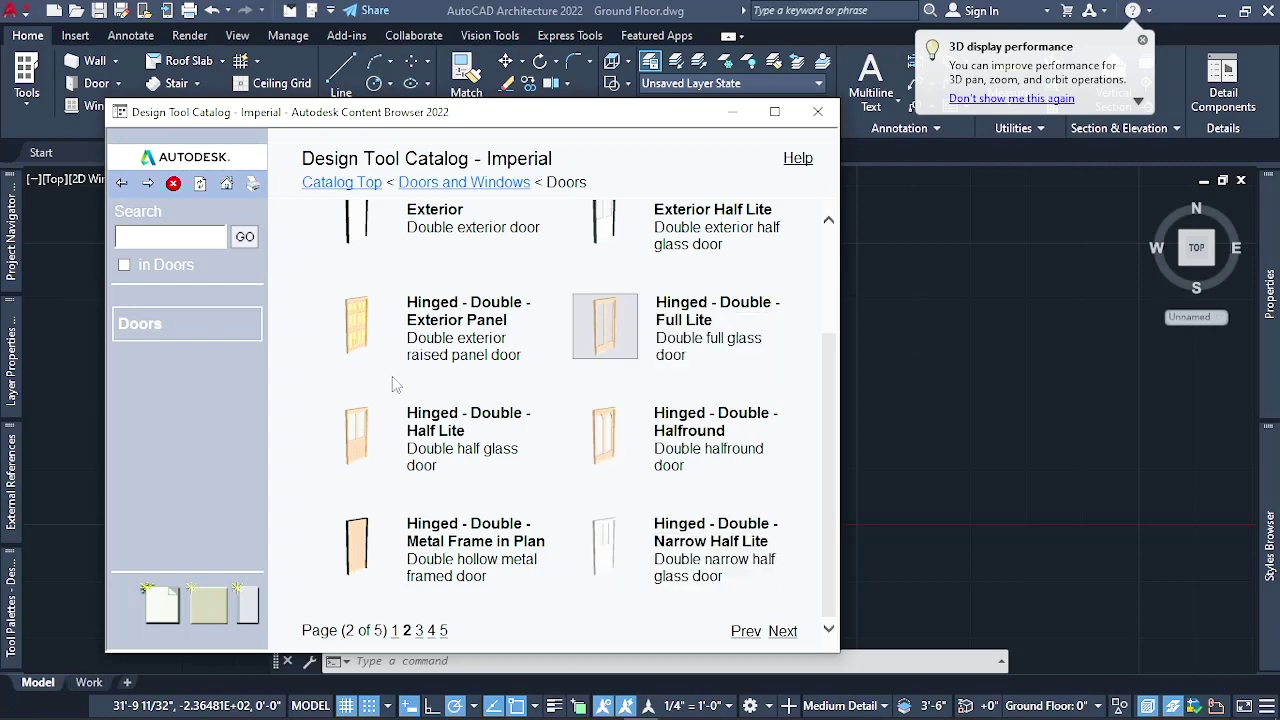
{"action": "right_click", "coordinate": [372, 534]}
{"action": "left_click", "coordinate": [560, 540]}
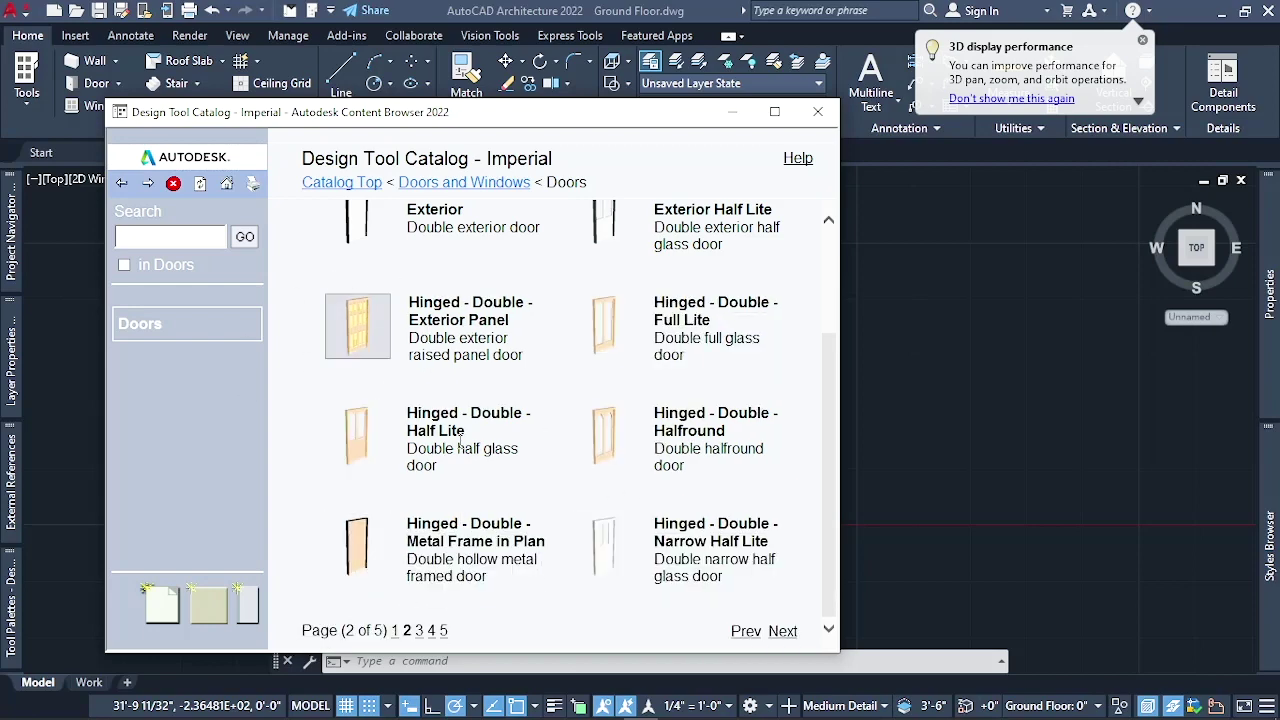
Move on to door page 3, listing the Hinged - Single doors
{"action": "scroll", "coordinate": [486, 508], "scroll_direction": "up", "scroll_amount": 1}
{"action": "scroll", "coordinate": [565, 348], "scroll_direction": "up", "scroll_amount": 1}
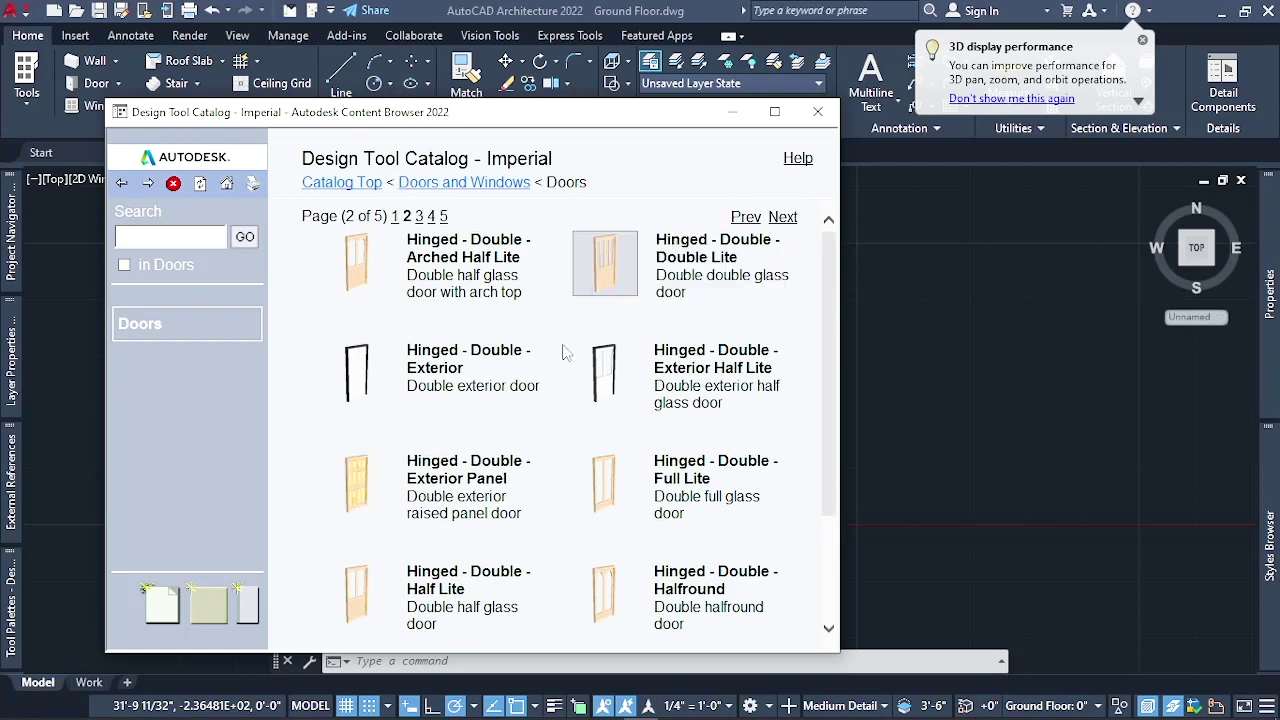
{"action": "scroll", "coordinate": [575, 390], "scroll_direction": "down", "scroll_amount": 2}
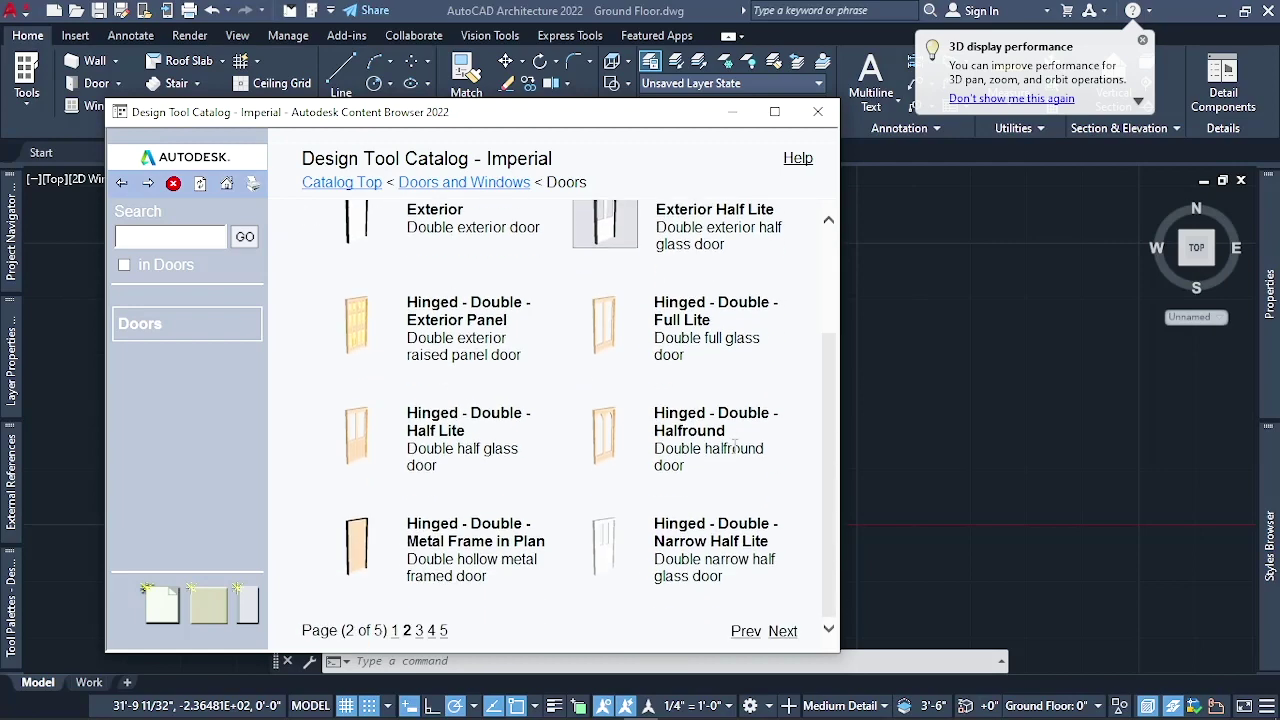
{"action": "left_click", "coordinate": [420, 634]}
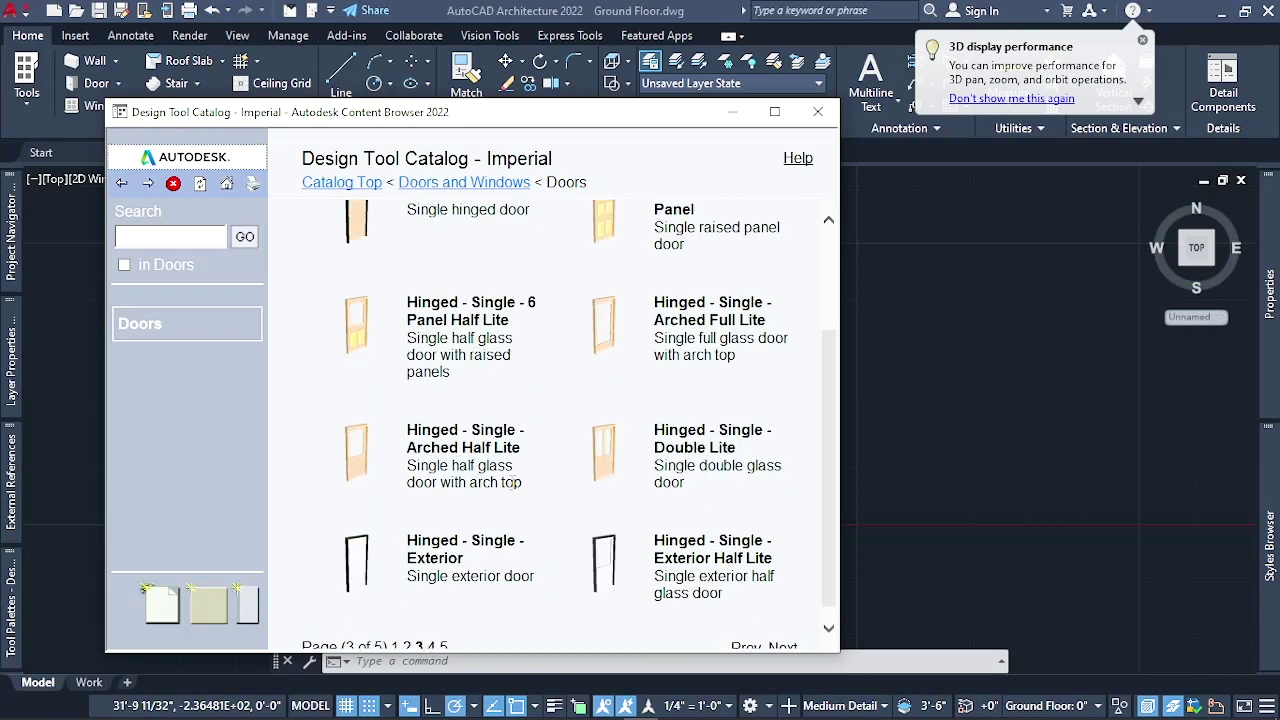
Check the Double Lite door's options, revisit page 1, and browse the page 3 door thumbnails
{"action": "left_click", "coordinate": [618, 472]}
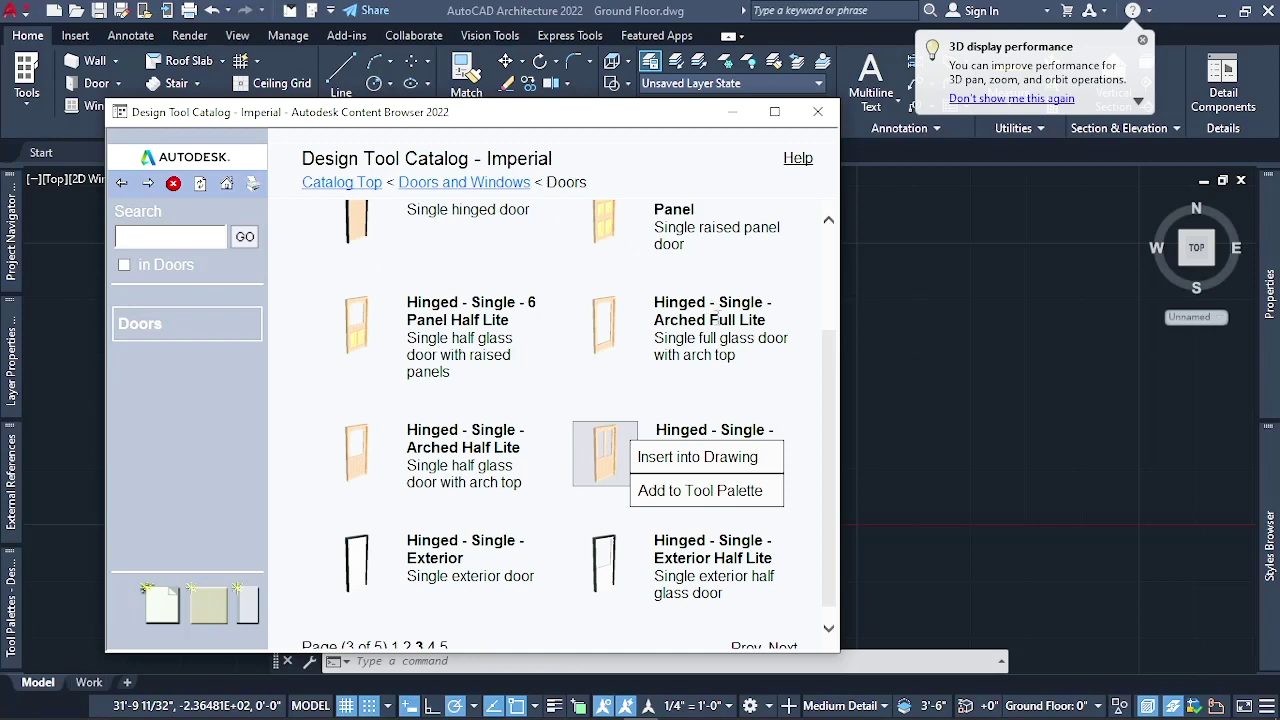
{"action": "left_click", "coordinate": [396, 647]}
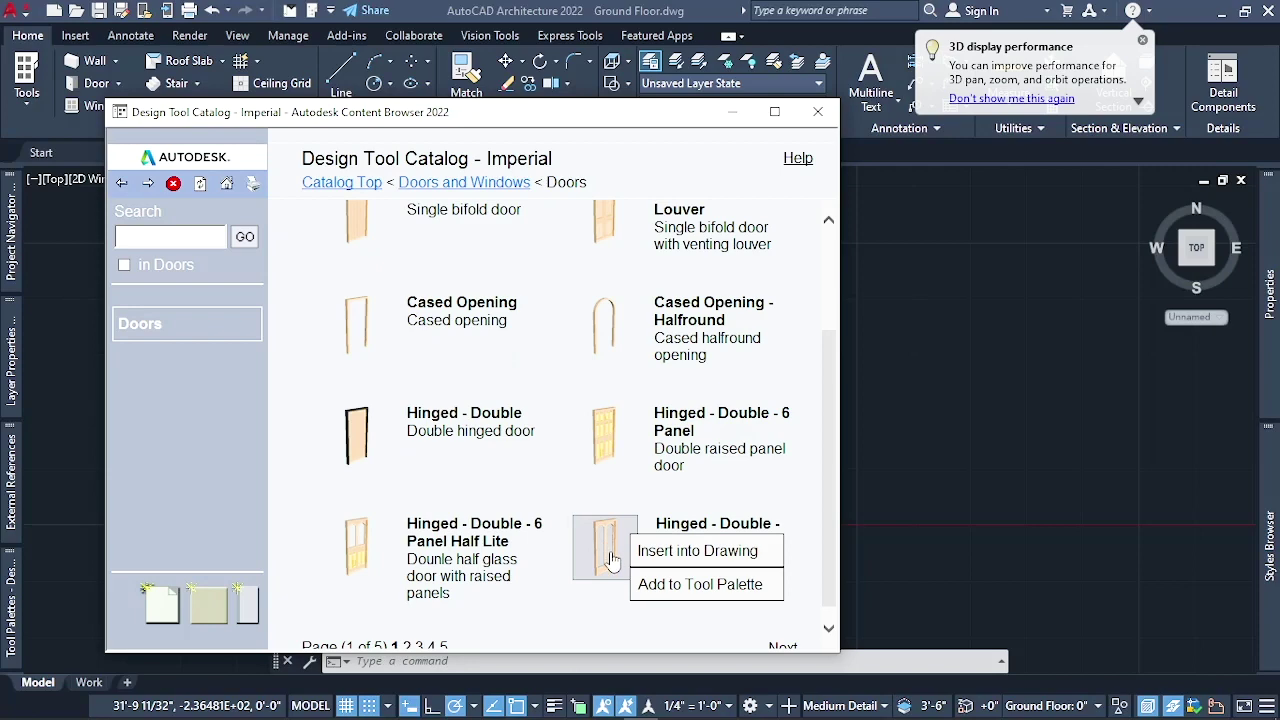
{"action": "left_click", "coordinate": [420, 647]}
{"action": "mouse_move", "coordinate": [600, 325]}
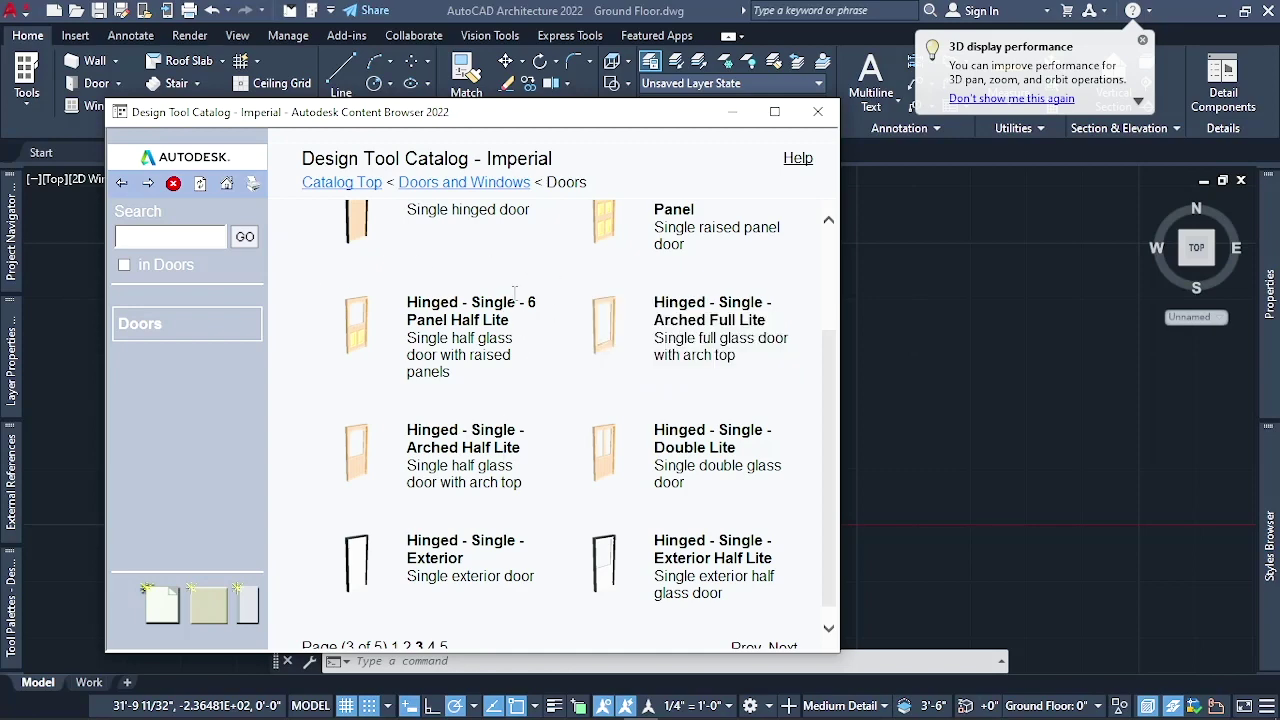
{"action": "scroll", "coordinate": [514, 292], "scroll_direction": "up", "scroll_amount": 3}
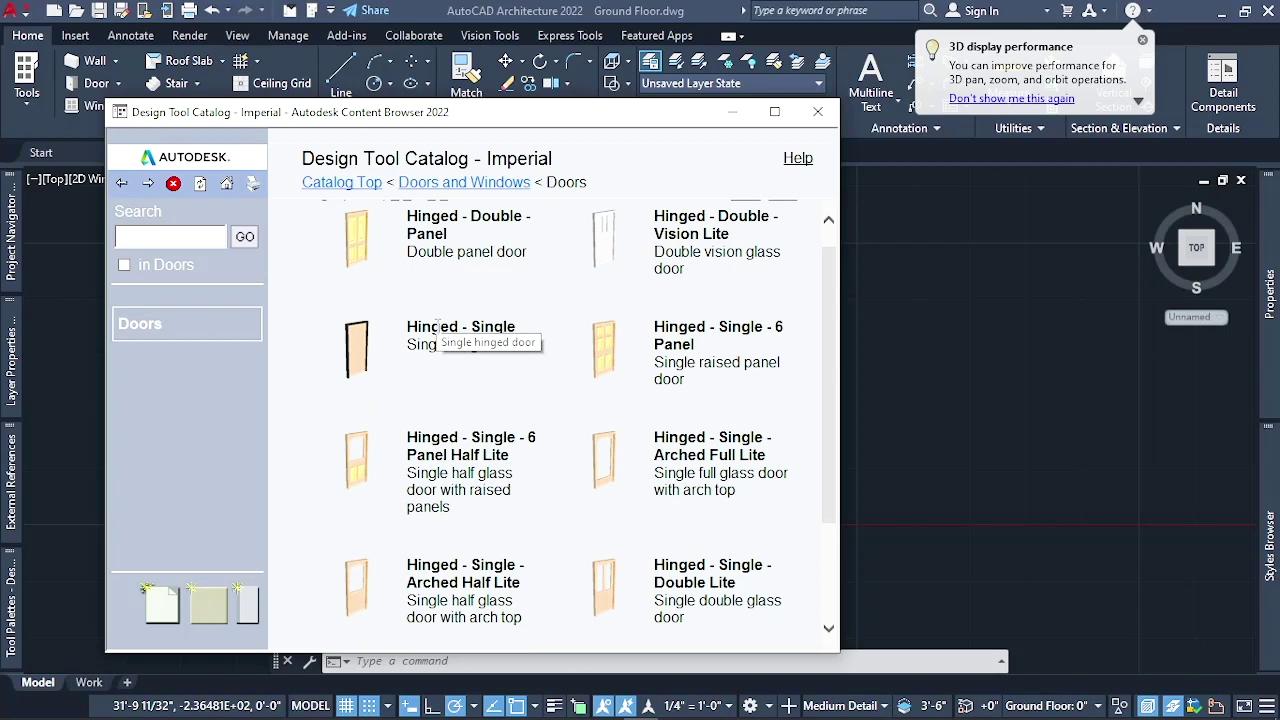
{"action": "mouse_move", "coordinate": [352, 348]}
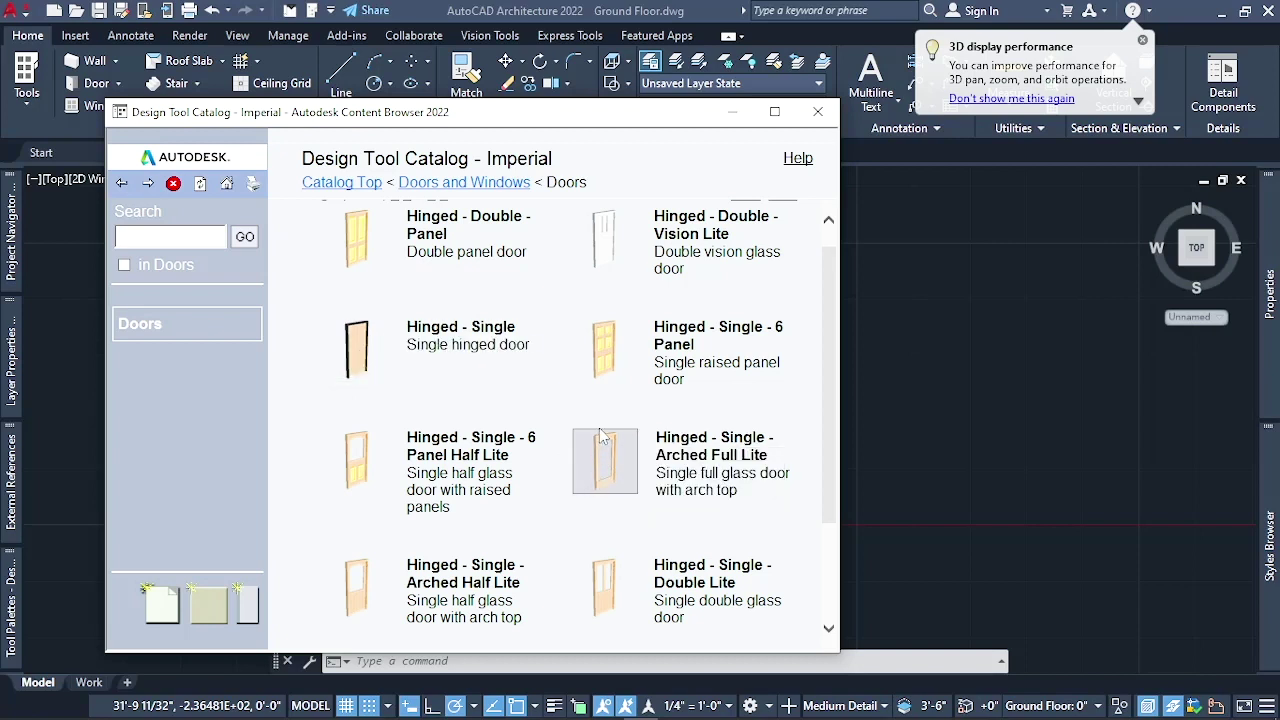
{"action": "mouse_move", "coordinate": [605, 458]}
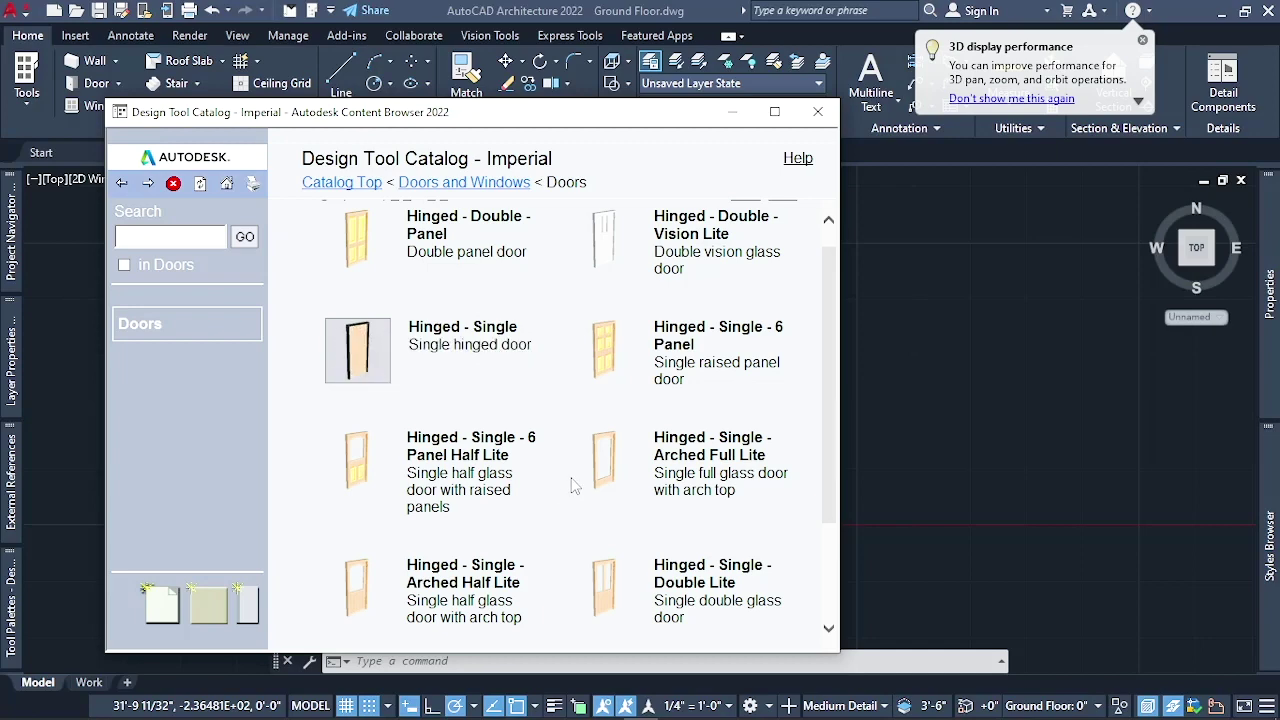
{"action": "scroll", "coordinate": [365, 352], "scroll_direction": "down", "scroll_amount": 2}
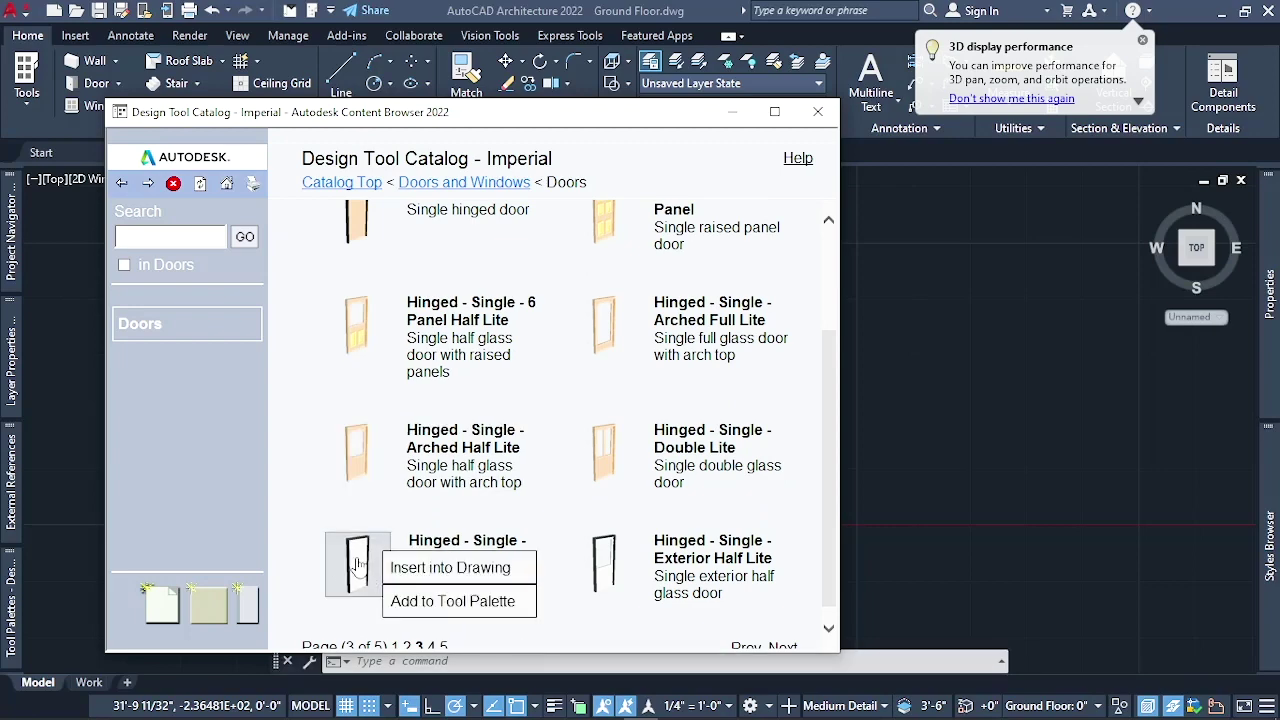
{"action": "mouse_move", "coordinate": [340, 476]}
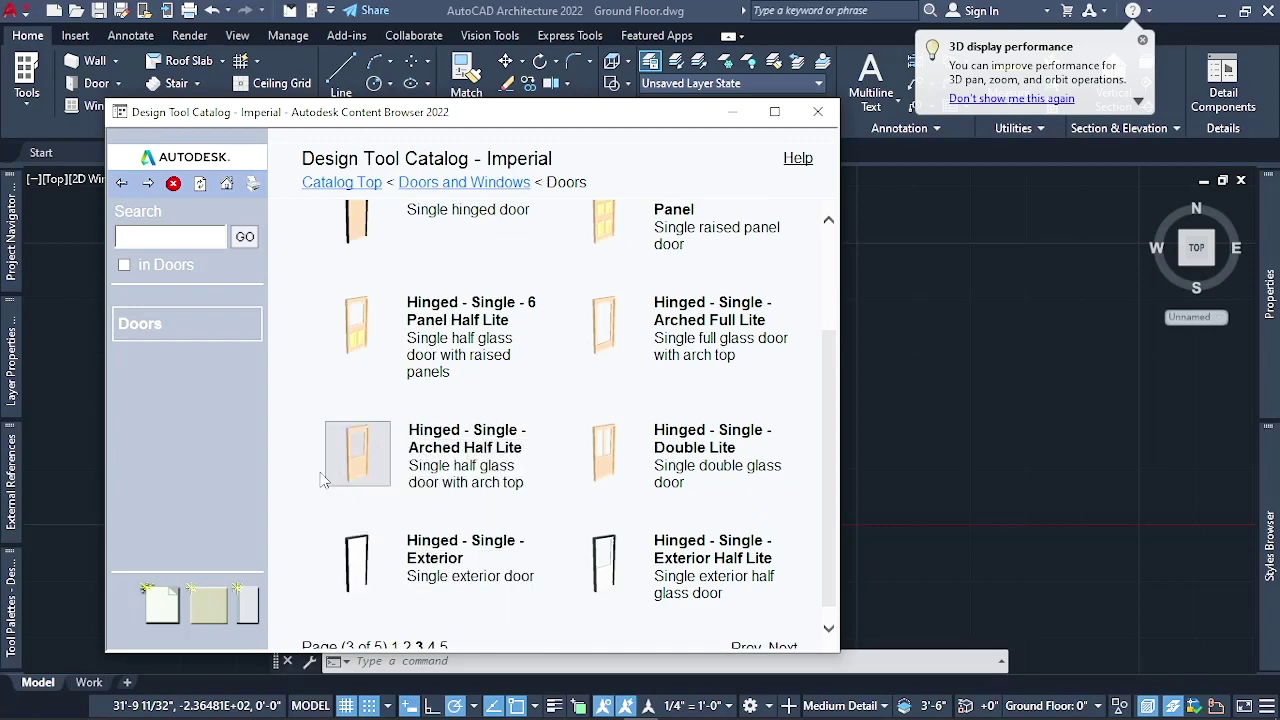
{"action": "scroll", "coordinate": [309, 465], "scroll_direction": "up", "scroll_amount": 3}
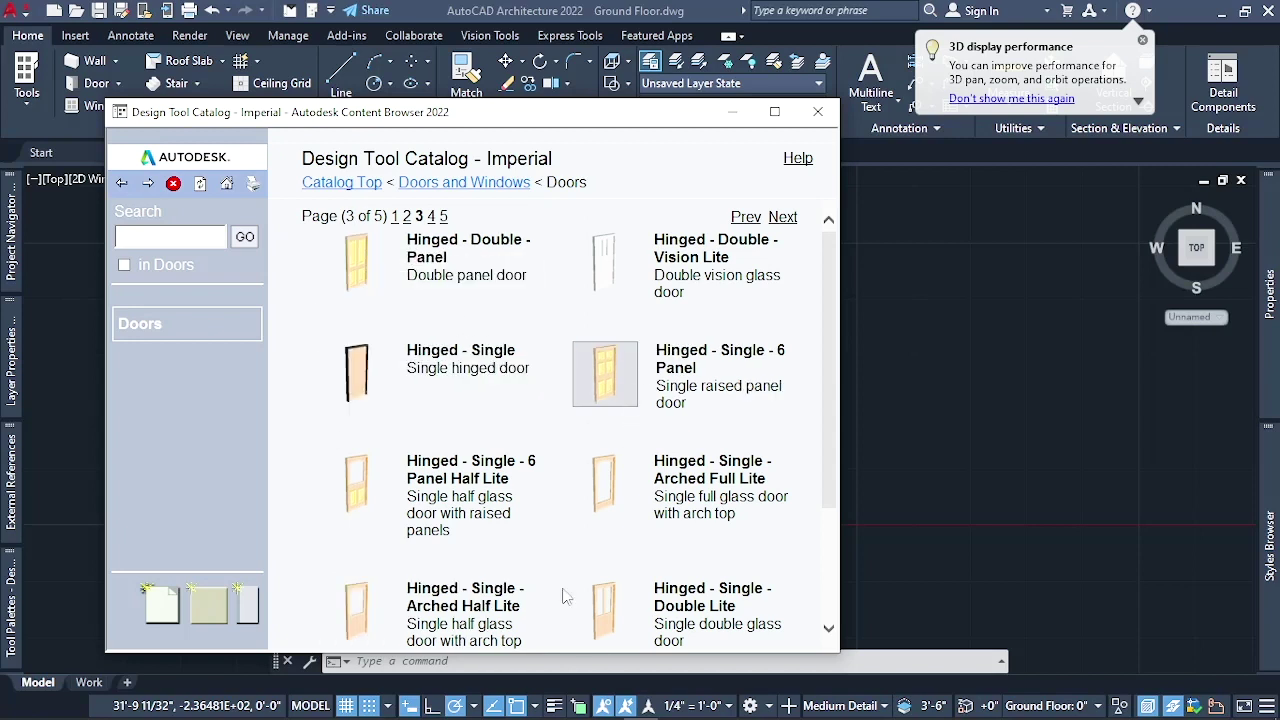
{"action": "mouse_move", "coordinate": [604, 372]}
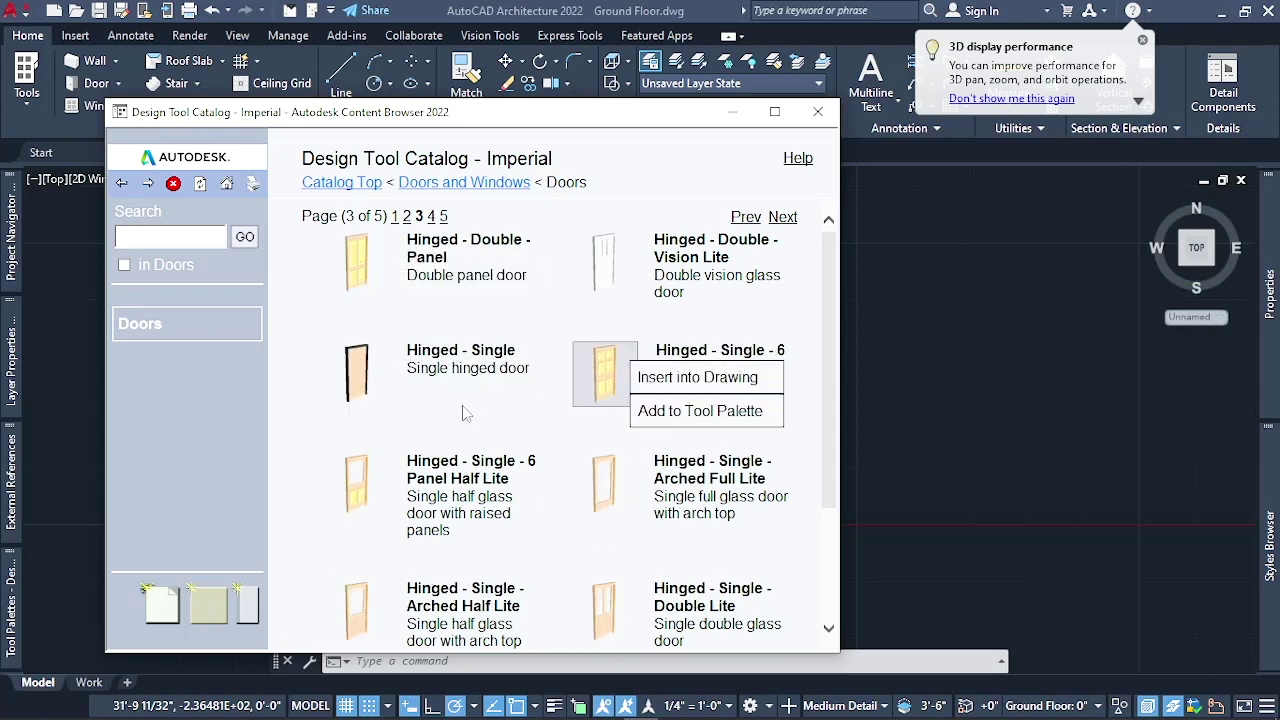
{"action": "mouse_move", "coordinate": [357, 373]}
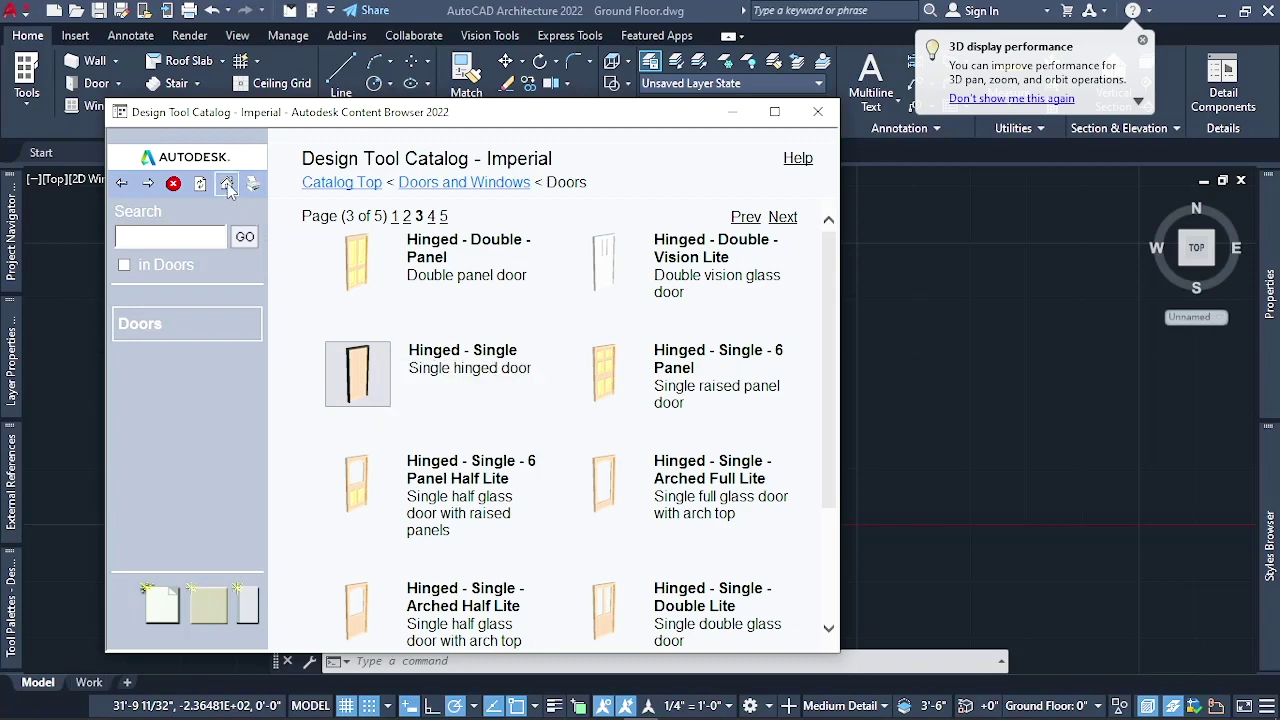
Step back through the viewed door pages to the Doors and Windows category listing
{"action": "left_click", "coordinate": [124, 186]}
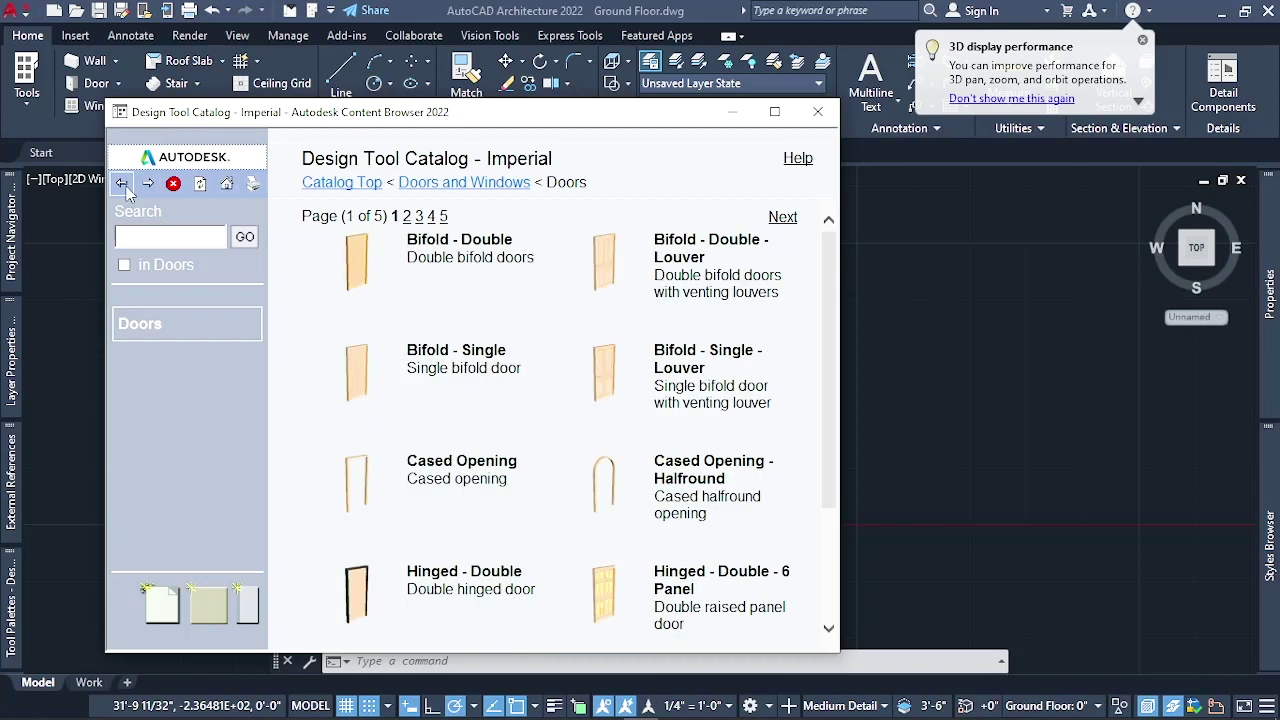
{"action": "left_click", "coordinate": [124, 186]}
{"action": "left_click", "coordinate": [124, 186]}
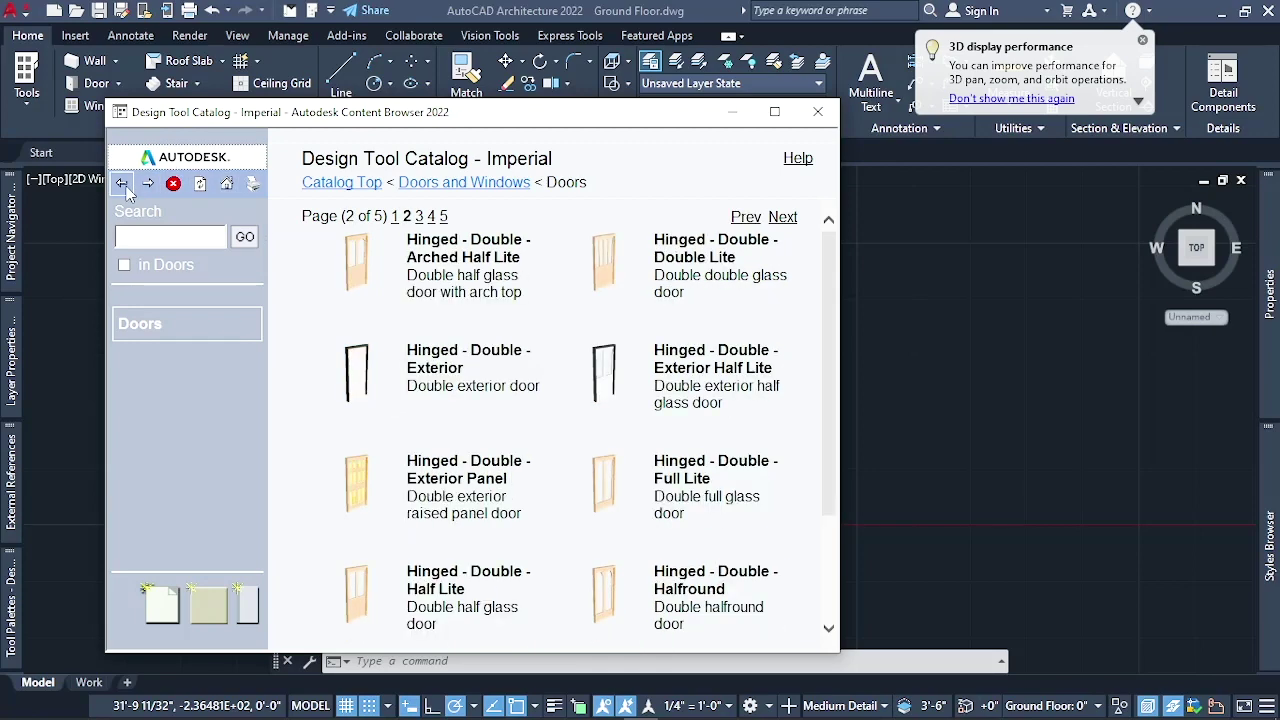
{"action": "left_click", "coordinate": [122, 185]}
{"action": "left_click", "coordinate": [122, 185]}
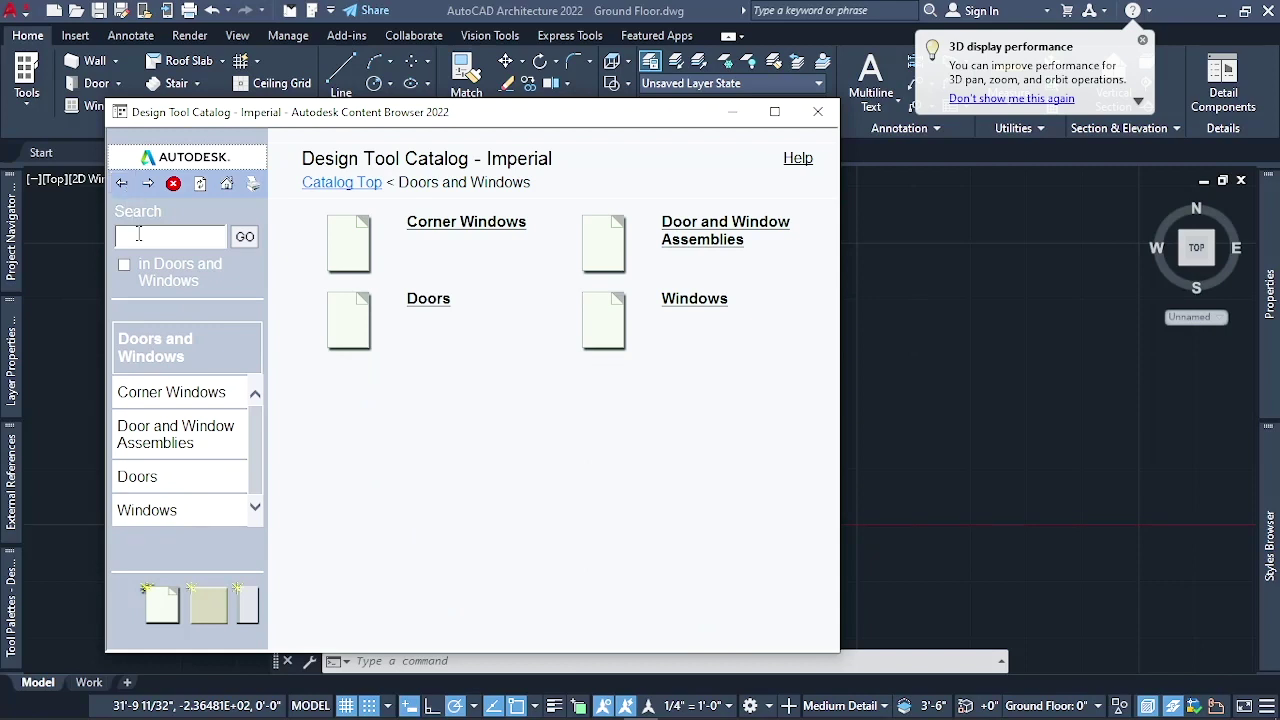
Preview the Add to Tool Palette options for the Doors and Windows categories
{"action": "right_click", "coordinate": [389, 320]}
{"action": "key", "text": "Escape"}
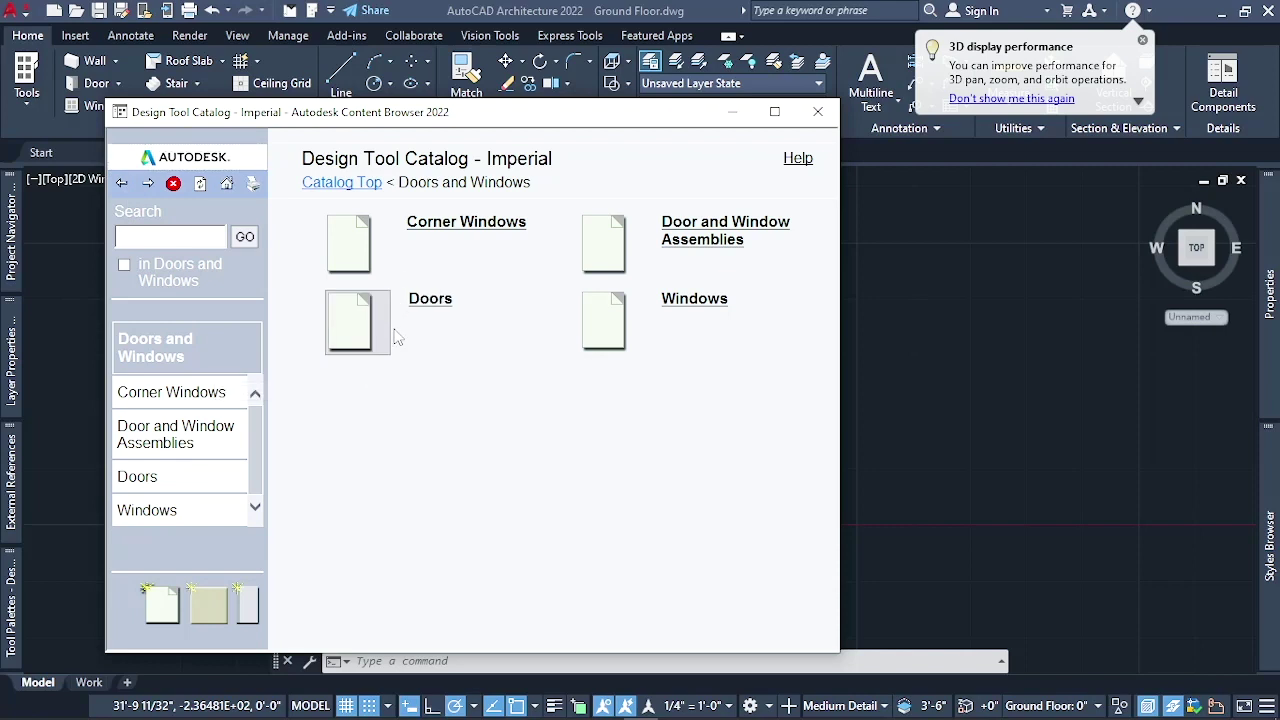
{"action": "right_click", "coordinate": [636, 305]}
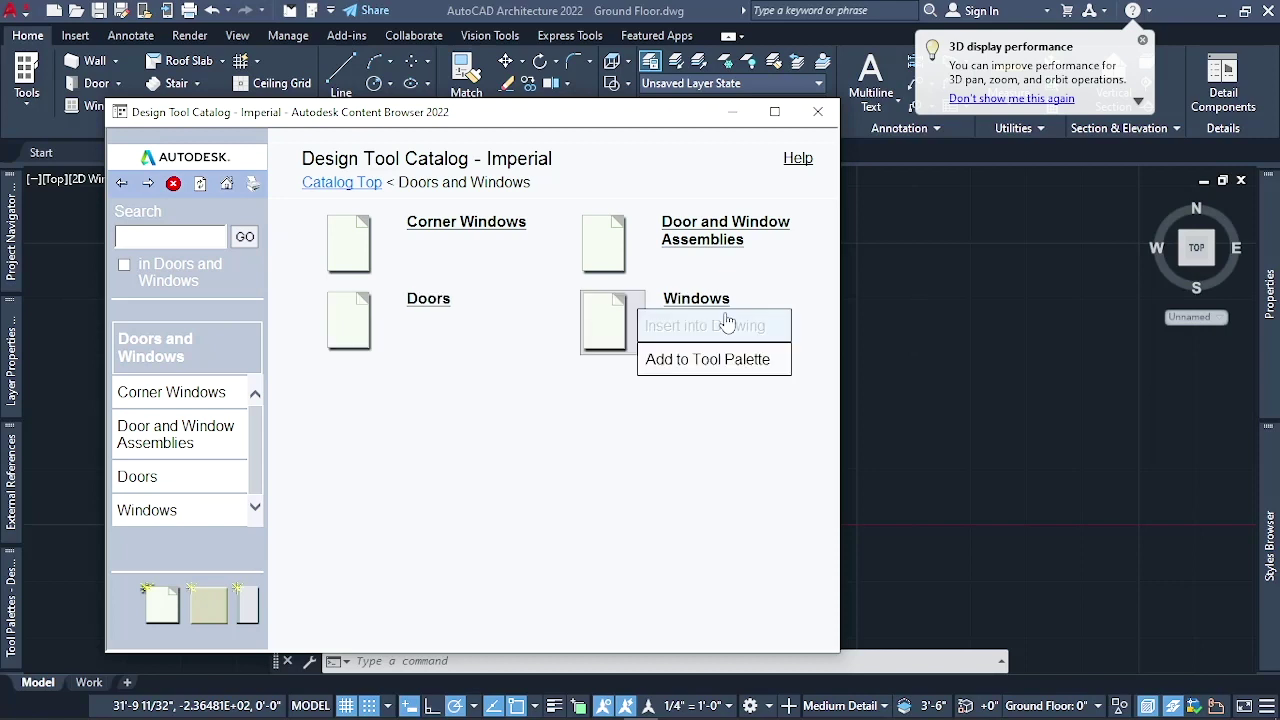
{"action": "left_click", "coordinate": [621, 327]}
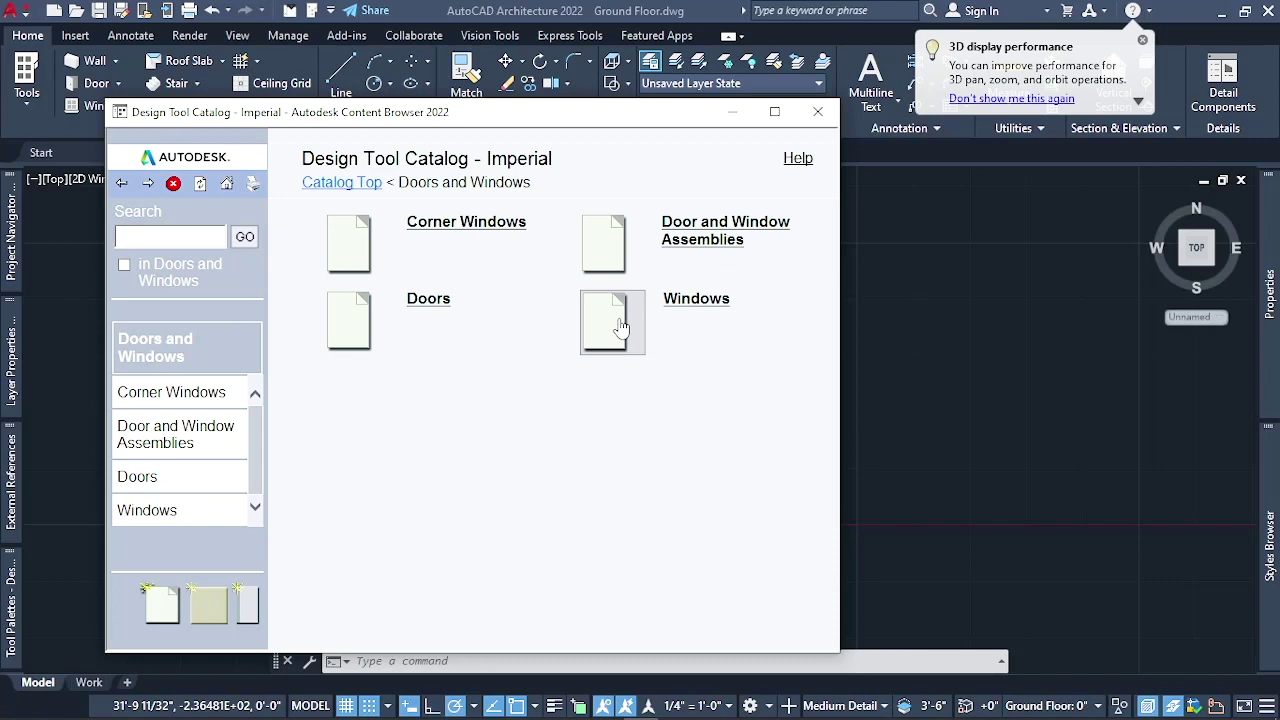
Open the Windows category and browse its Awning window styles on page 1 of 8
{"action": "left_click", "coordinate": [718, 302]}
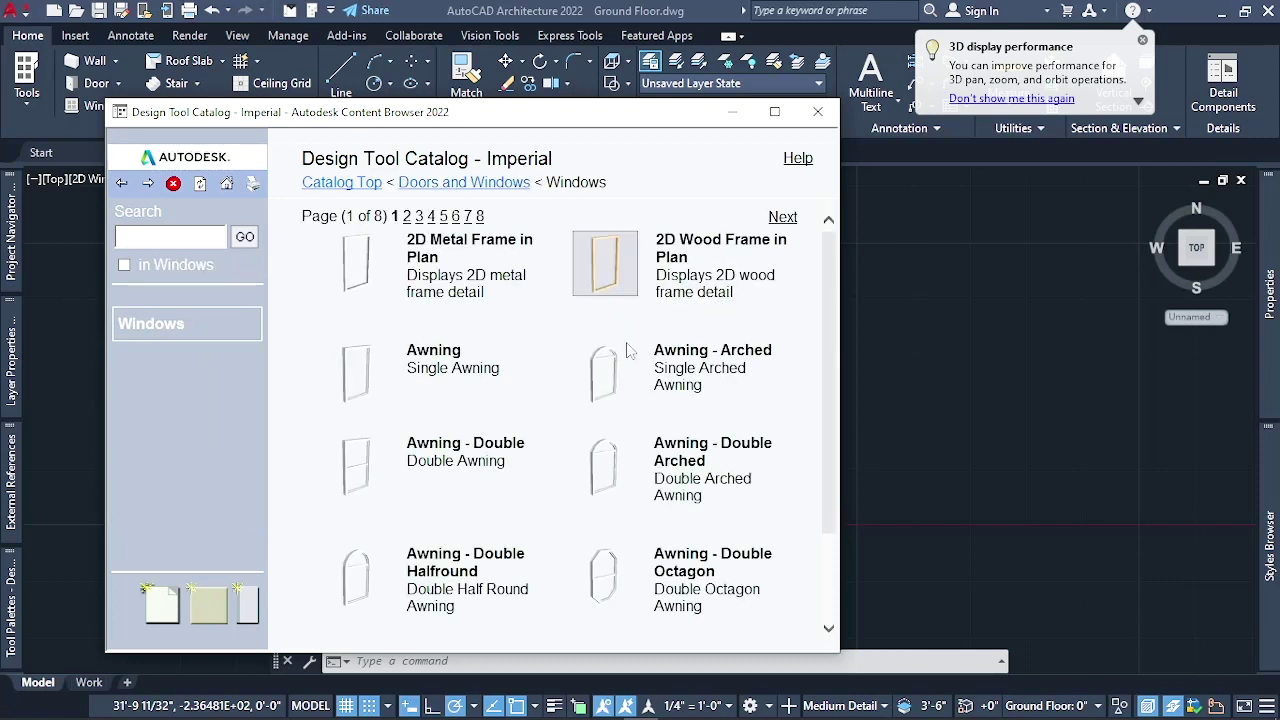
{"action": "right_click", "coordinate": [606, 372]}
{"action": "key", "text": "Escape"}
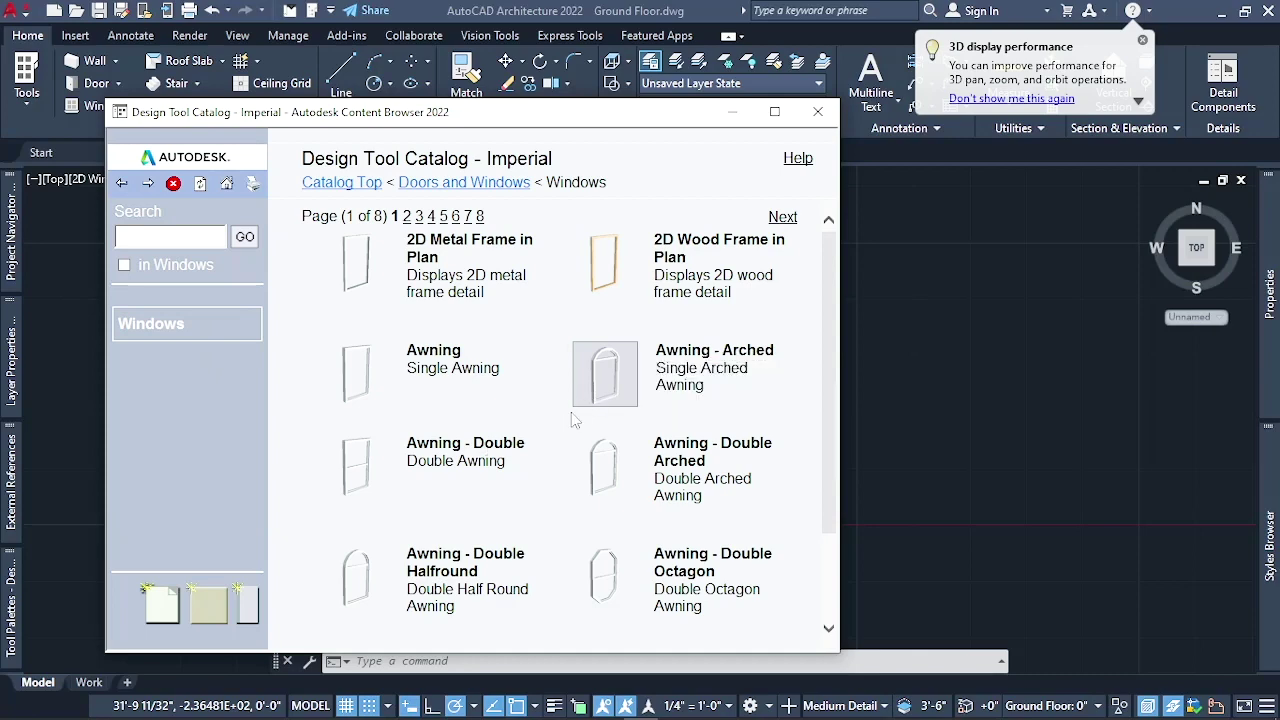
{"action": "scroll", "coordinate": [572, 495], "scroll_direction": "down", "scroll_amount": 2}
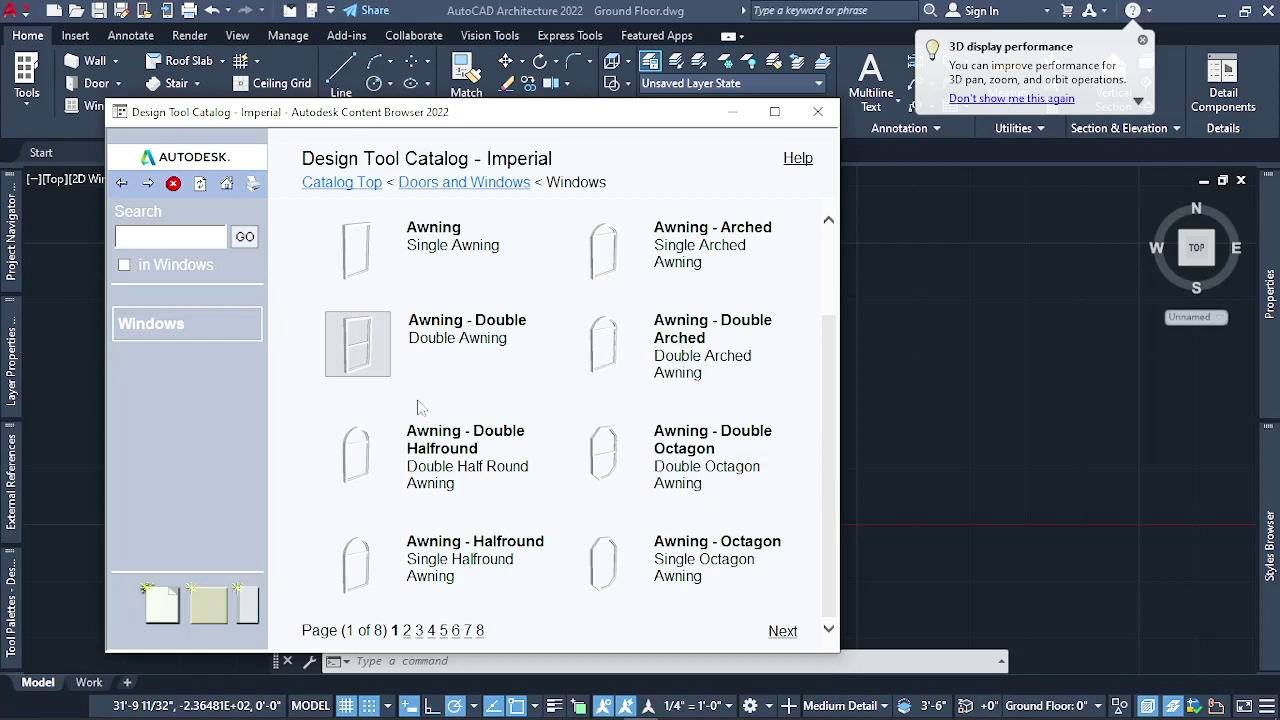
{"action": "scroll", "coordinate": [420, 400], "scroll_direction": "up", "scroll_amount": 3}
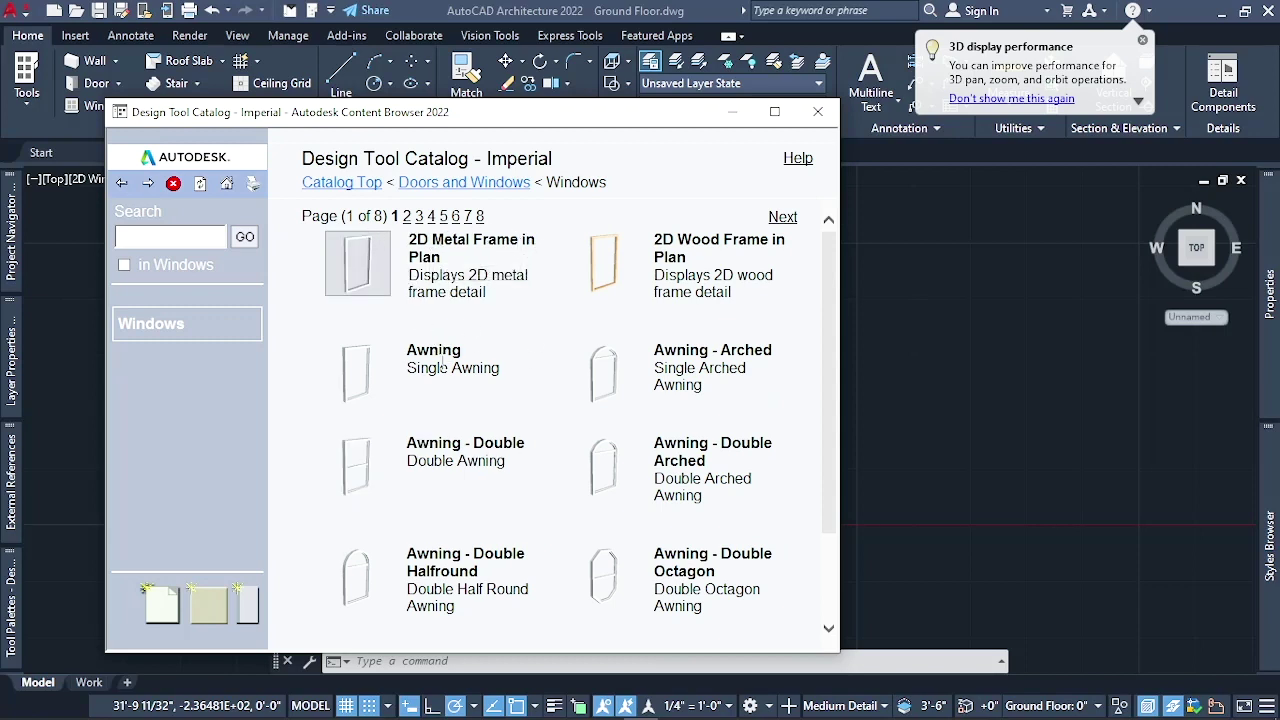
{"action": "mouse_move", "coordinate": [588, 303]}
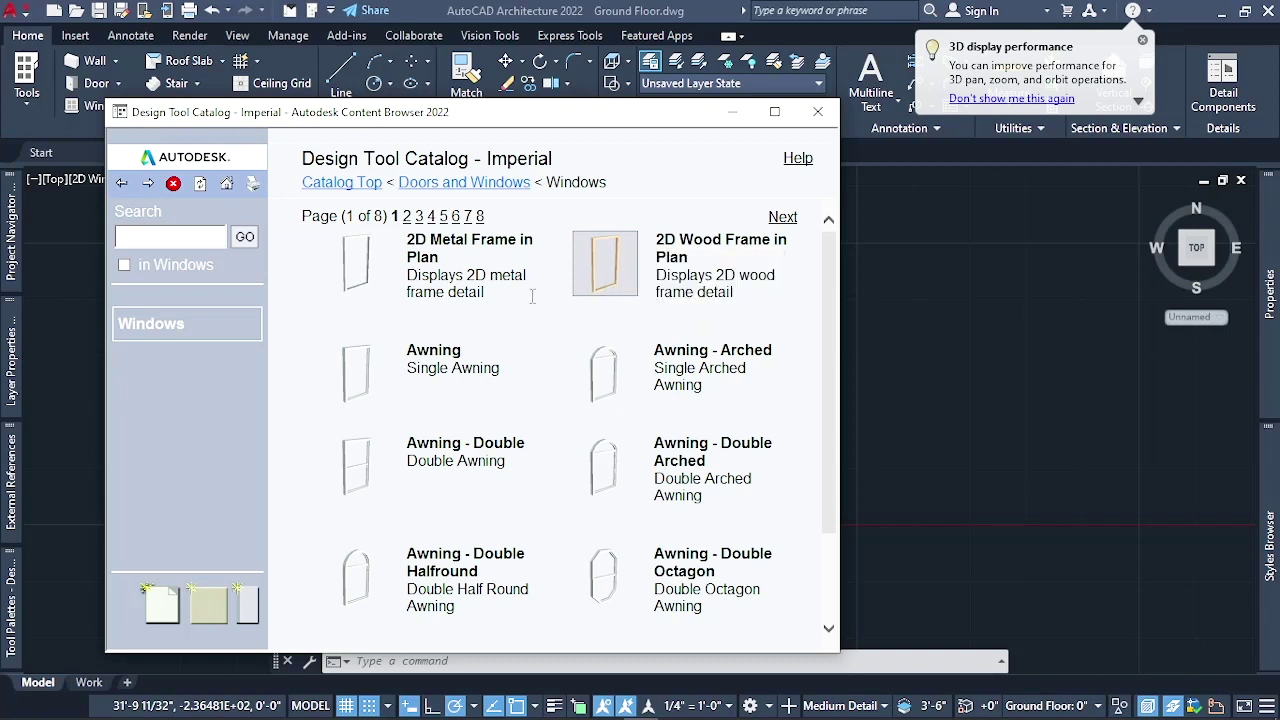
{"action": "mouse_move", "coordinate": [392, 386]}
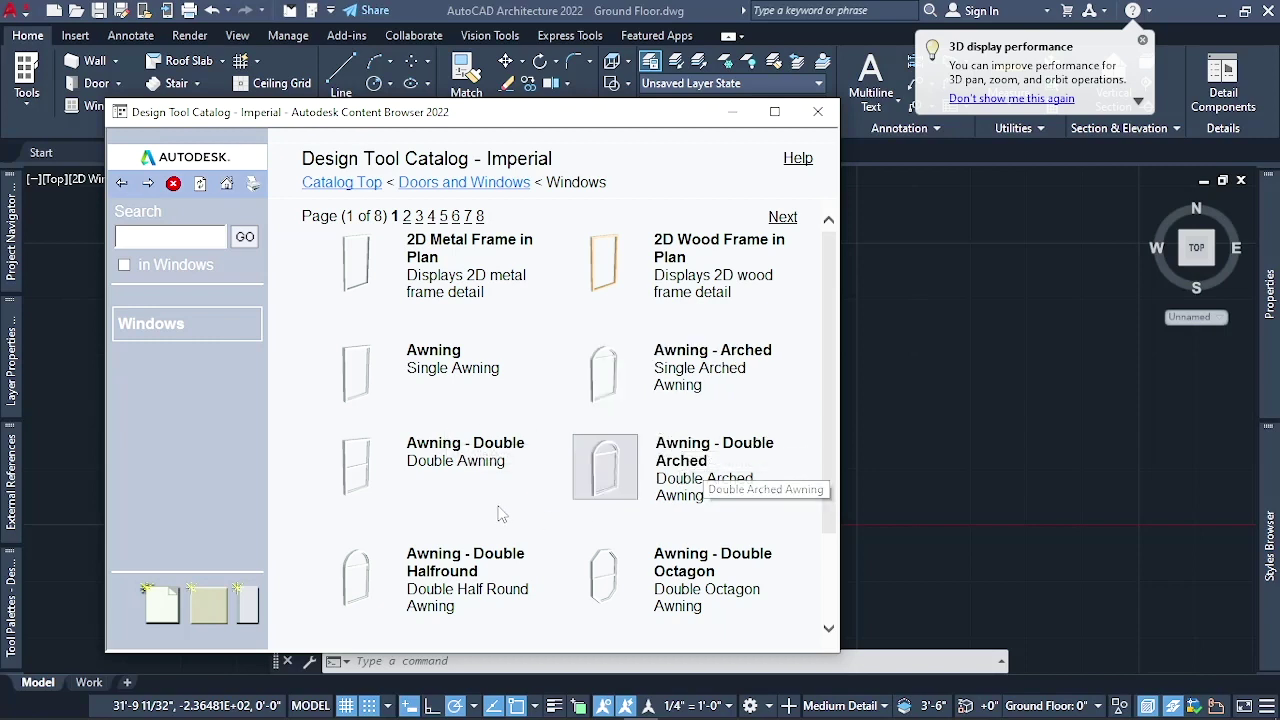
{"action": "scroll", "coordinate": [500, 513], "scroll_direction": "down", "scroll_amount": 1}
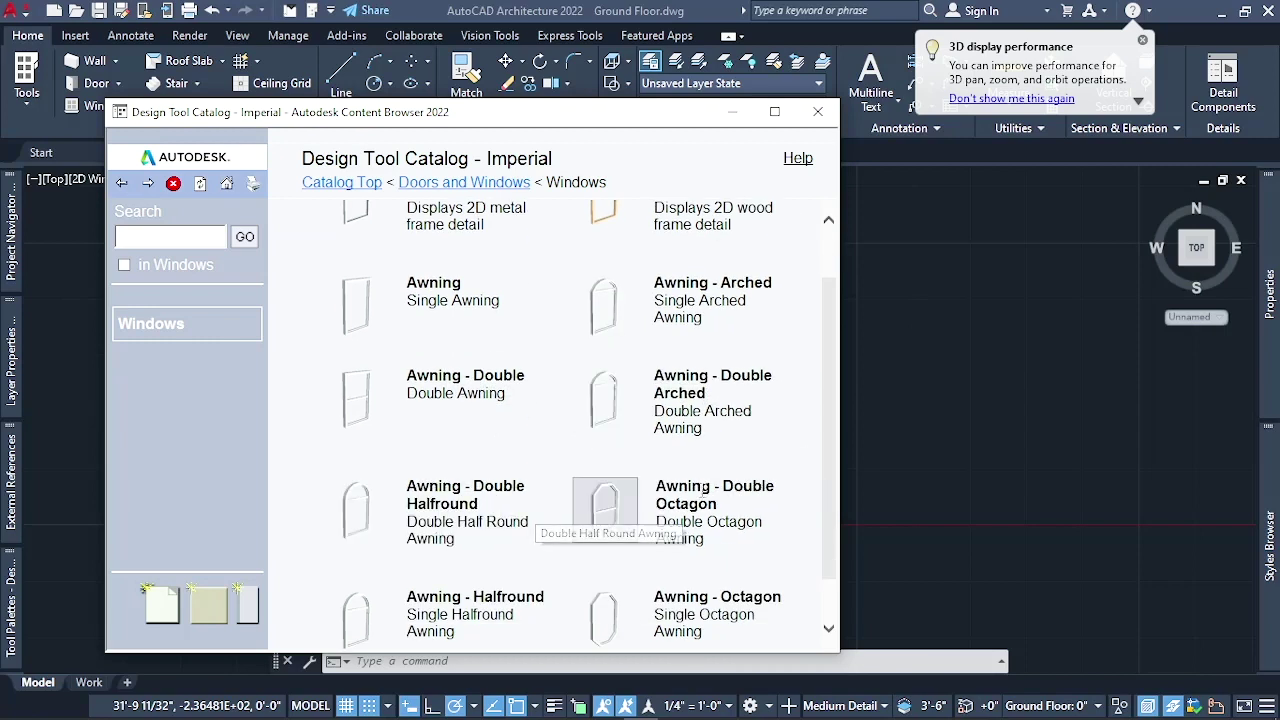
{"action": "mouse_move", "coordinate": [370, 508]}
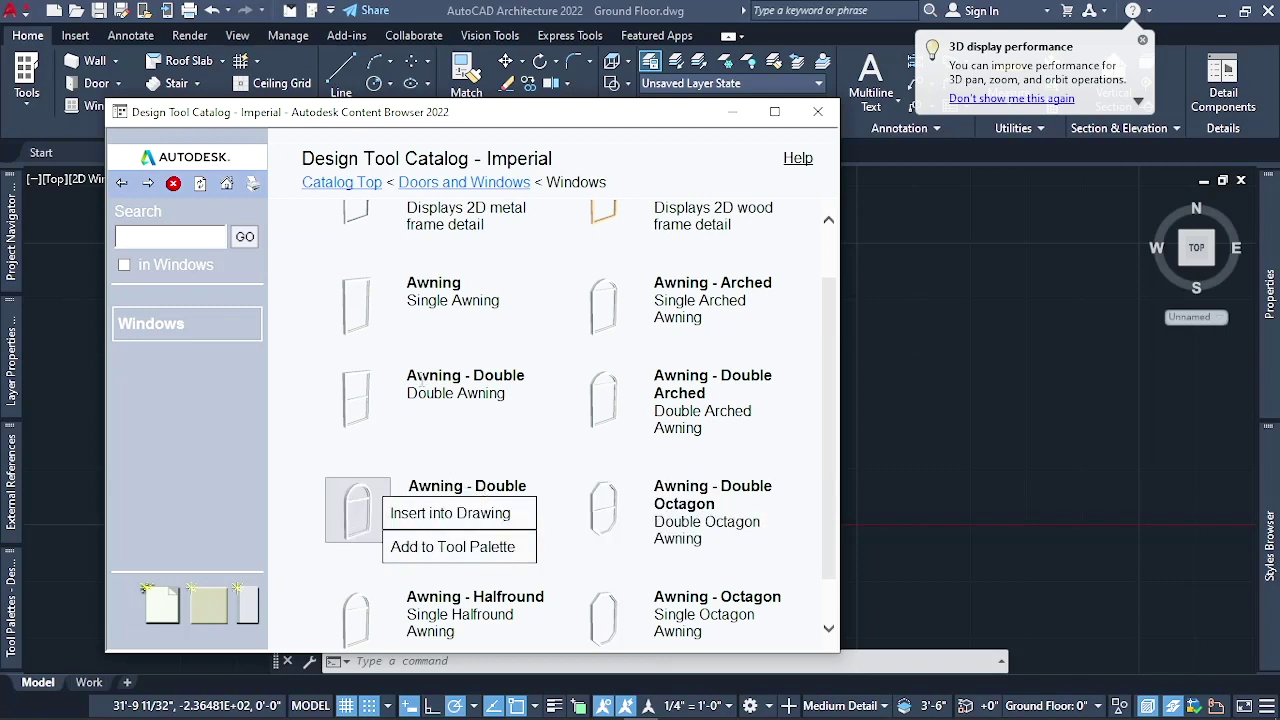
{"action": "mouse_move", "coordinate": [437, 408]}
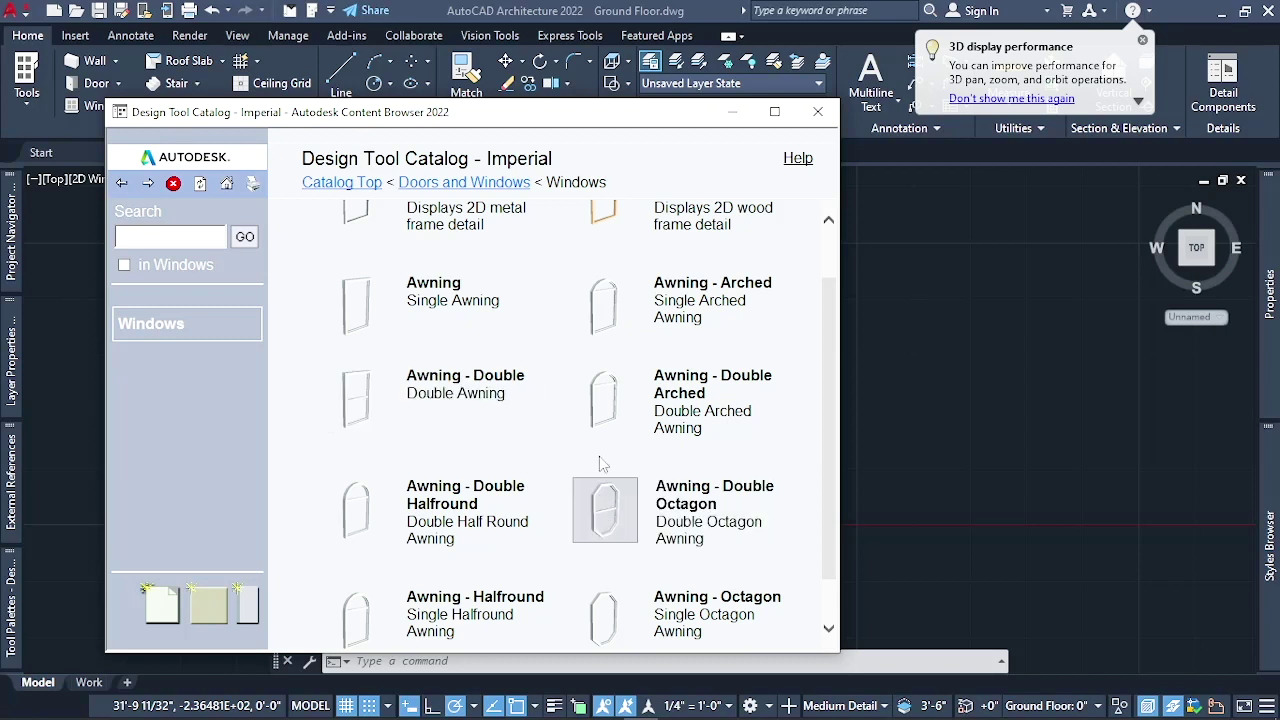
{"action": "mouse_move", "coordinate": [603, 402]}
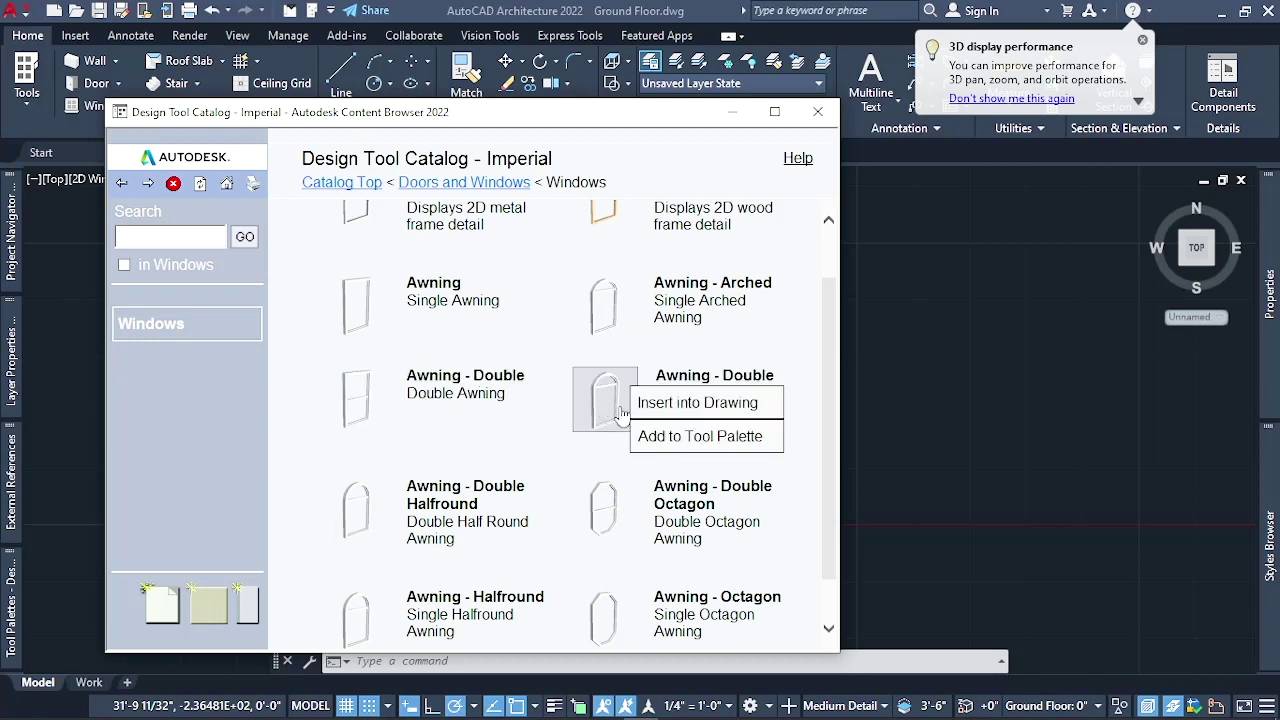
{"action": "mouse_move", "coordinate": [388, 528]}
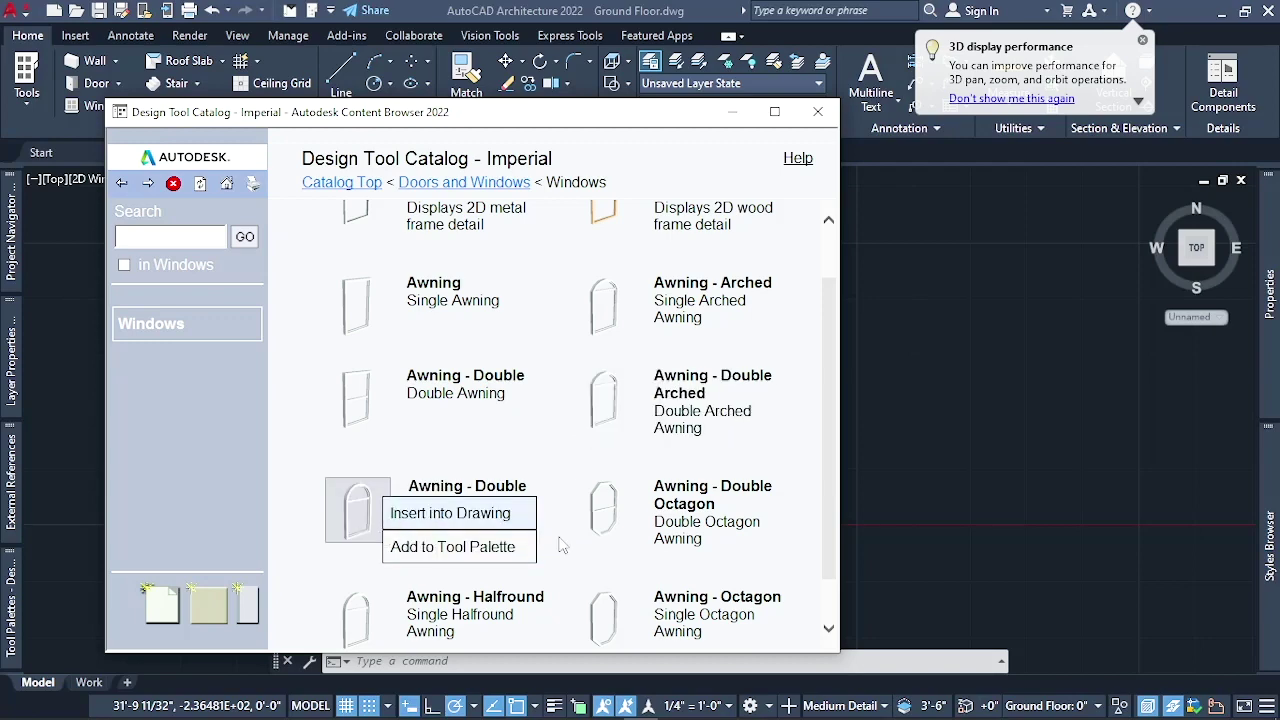
{"action": "scroll", "coordinate": [600, 595], "scroll_direction": "down", "scroll_amount": 2}
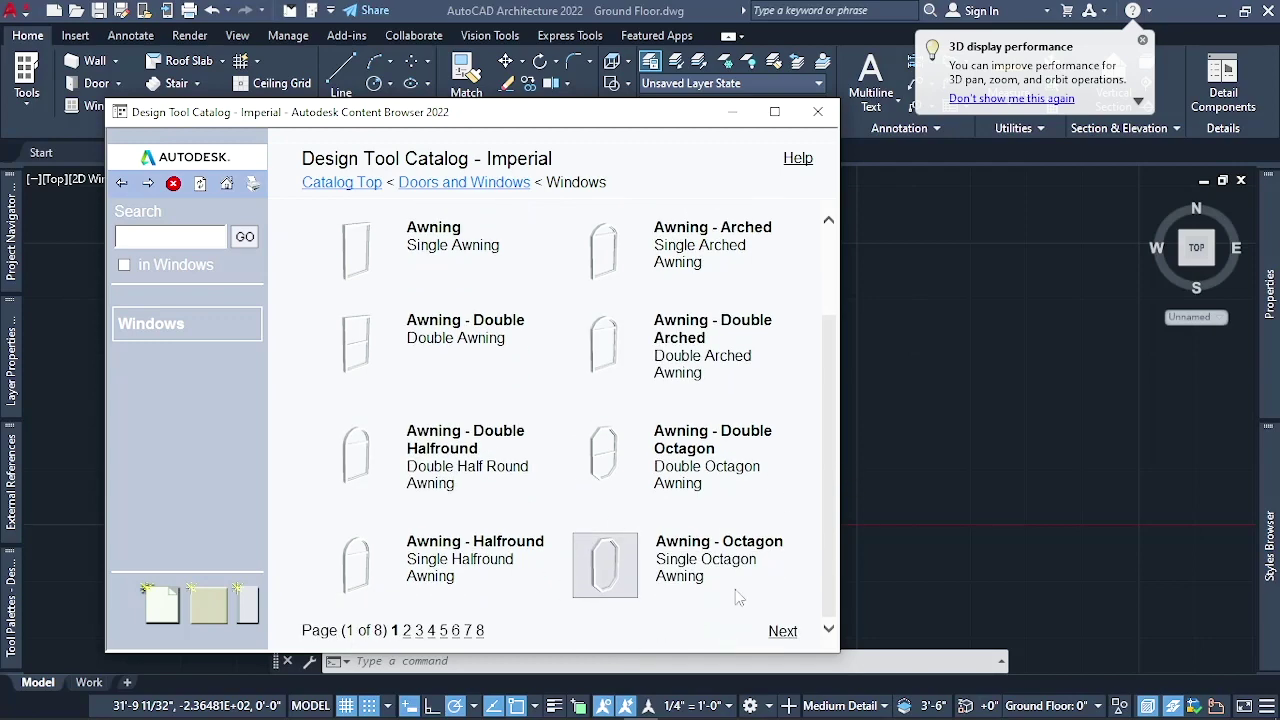
{"action": "scroll", "coordinate": [605, 450], "scroll_direction": "up", "scroll_amount": 2}
{"action": "mouse_move", "coordinate": [360, 420]}
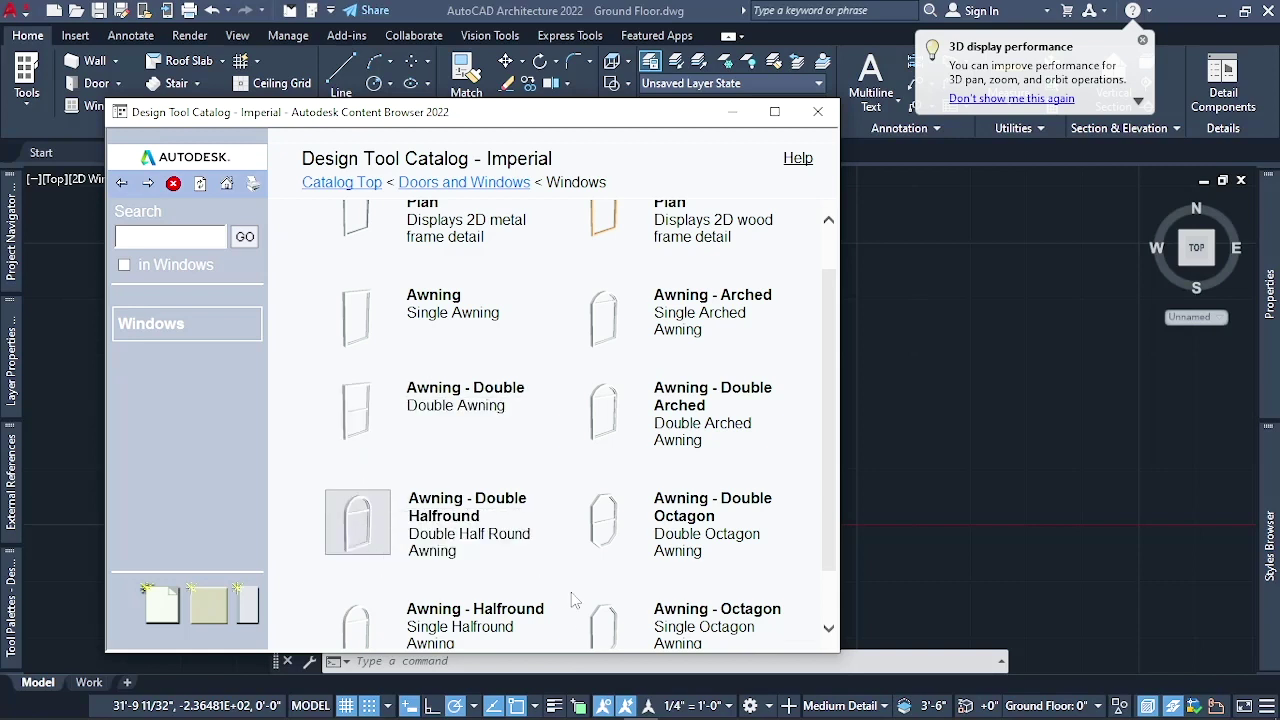
{"action": "scroll", "coordinate": [569, 590], "scroll_direction": "down", "scroll_amount": 2}
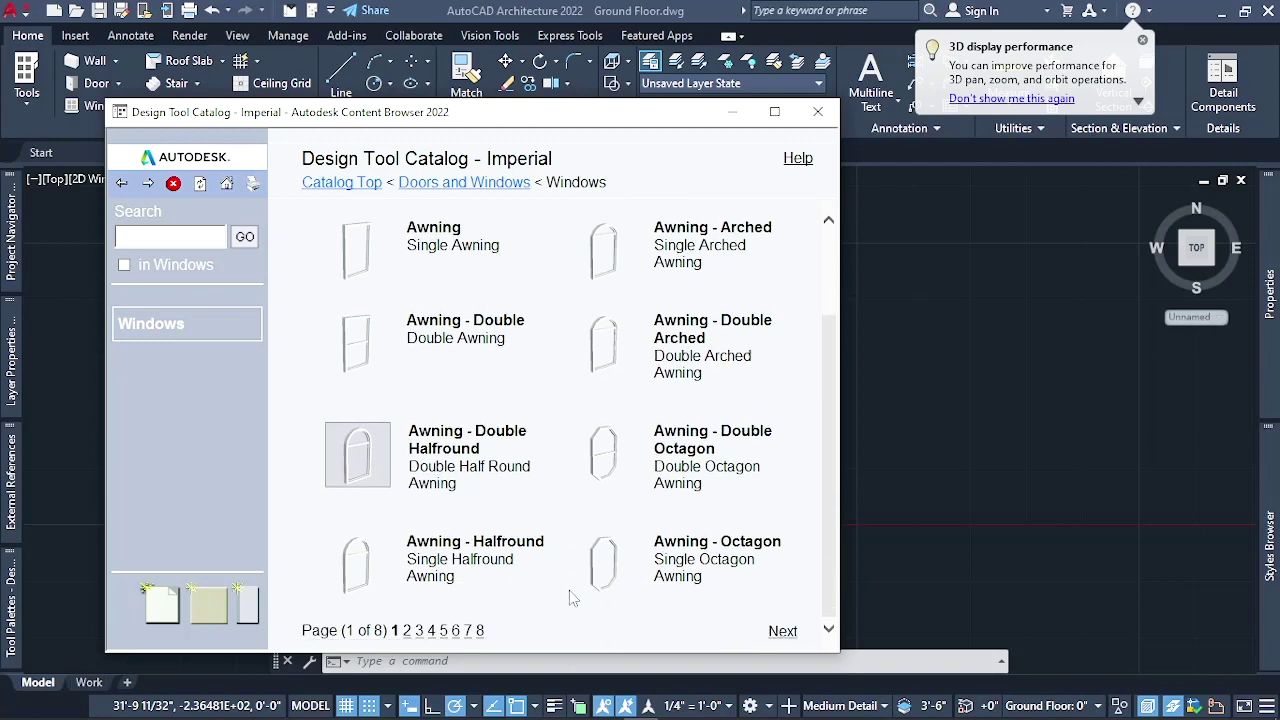
Page through window pages 2 and 3 to reach the Casement, Double Hung and Glider windows
{"action": "left_click", "coordinate": [408, 631]}
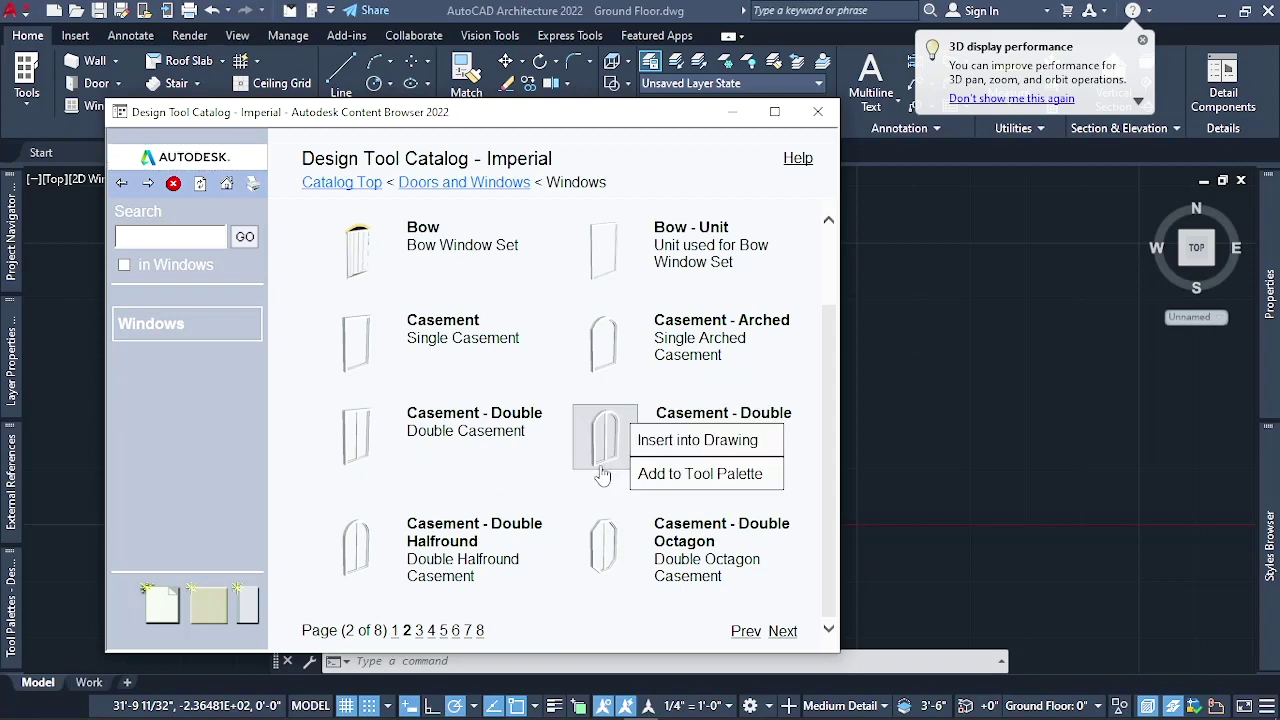
{"action": "scroll", "coordinate": [598, 470], "scroll_direction": "up", "scroll_amount": 3}
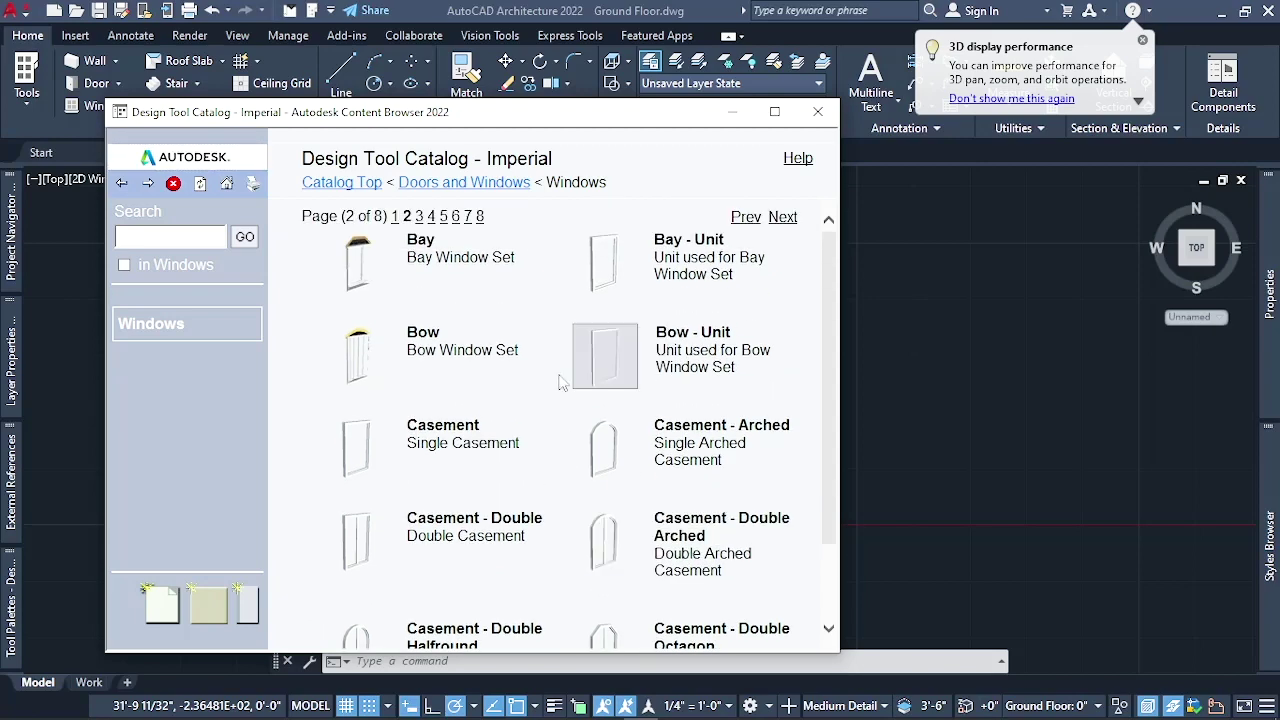
{"action": "scroll", "coordinate": [555, 388], "scroll_direction": "down", "scroll_amount": 2}
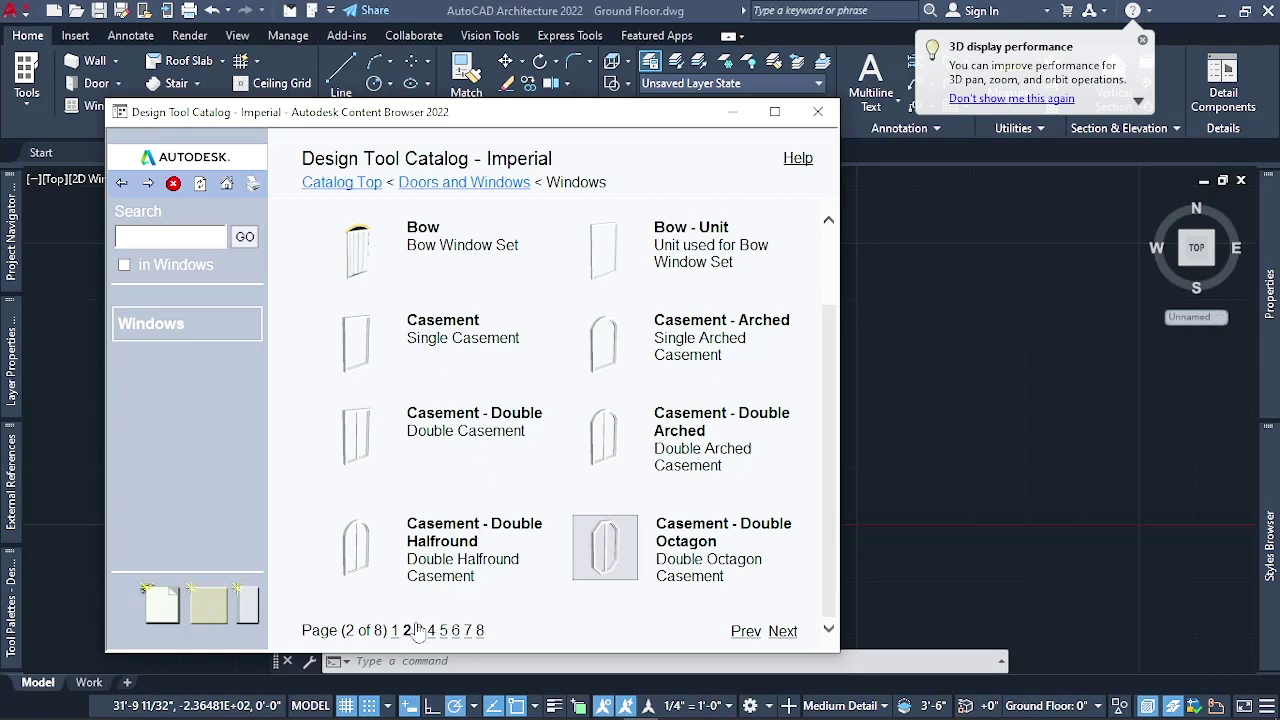
{"action": "left_click", "coordinate": [419, 630]}
{"action": "left_click", "coordinate": [605, 388]}
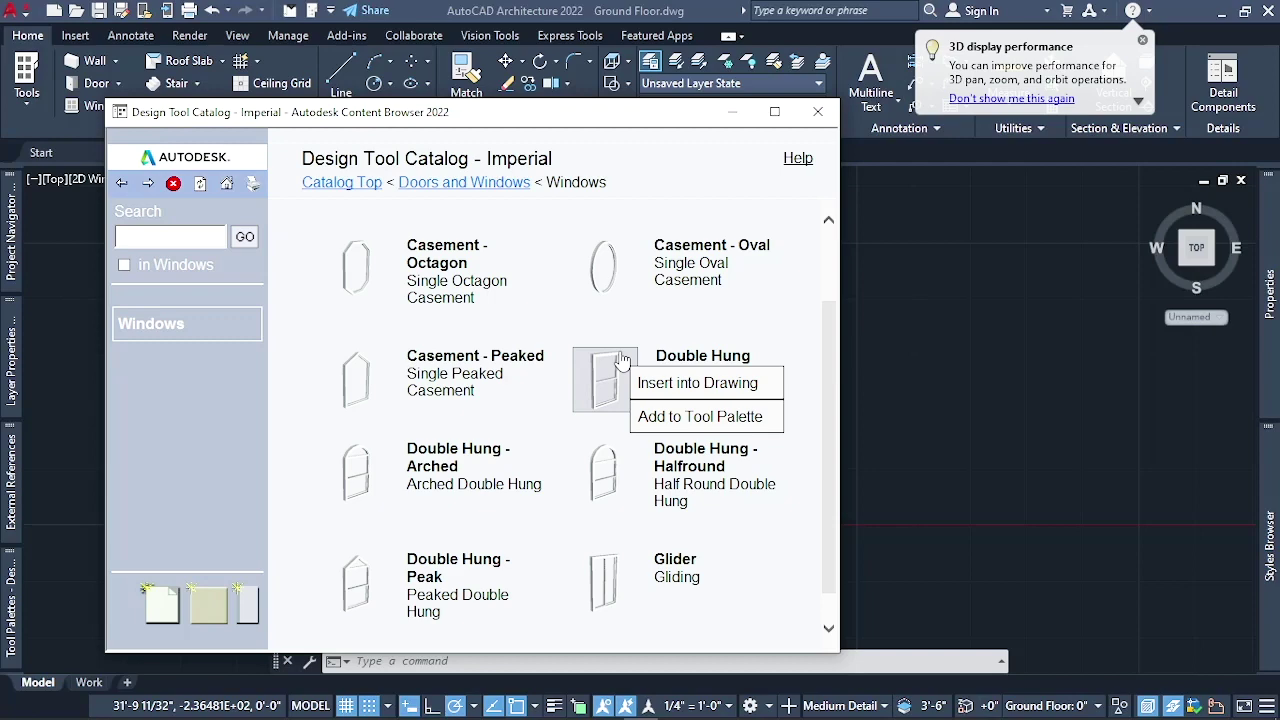
{"action": "scroll", "coordinate": [608, 440], "scroll_direction": "up", "scroll_amount": 3}
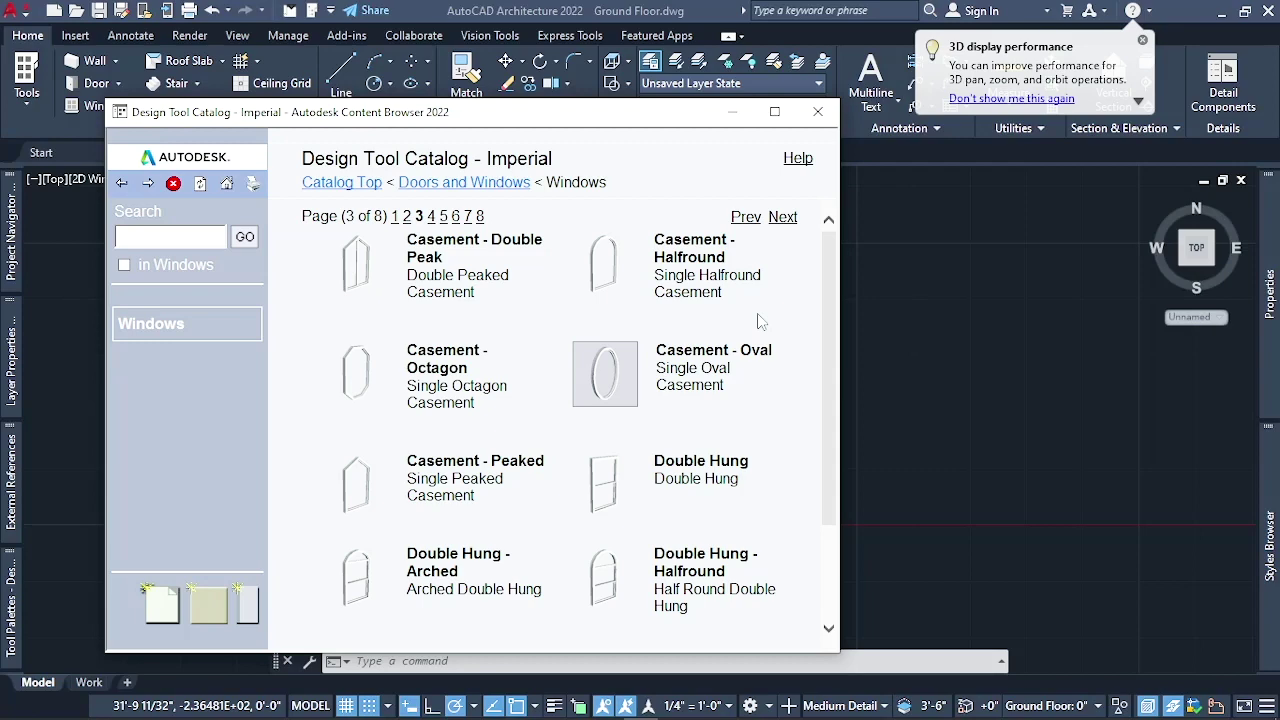
Add the Glider window style to the tool palette from its right-click menu
{"action": "scroll", "coordinate": [758, 320], "scroll_direction": "down", "scroll_amount": 3}
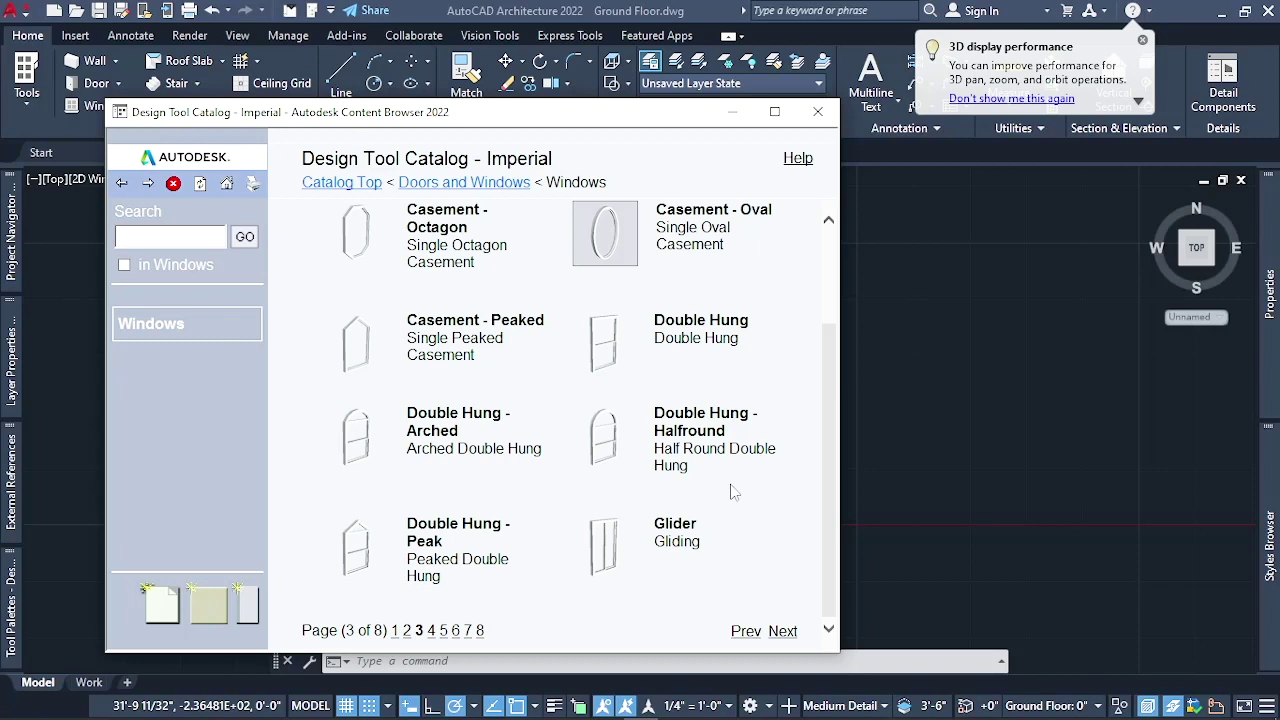
{"action": "left_click", "coordinate": [627, 527]}
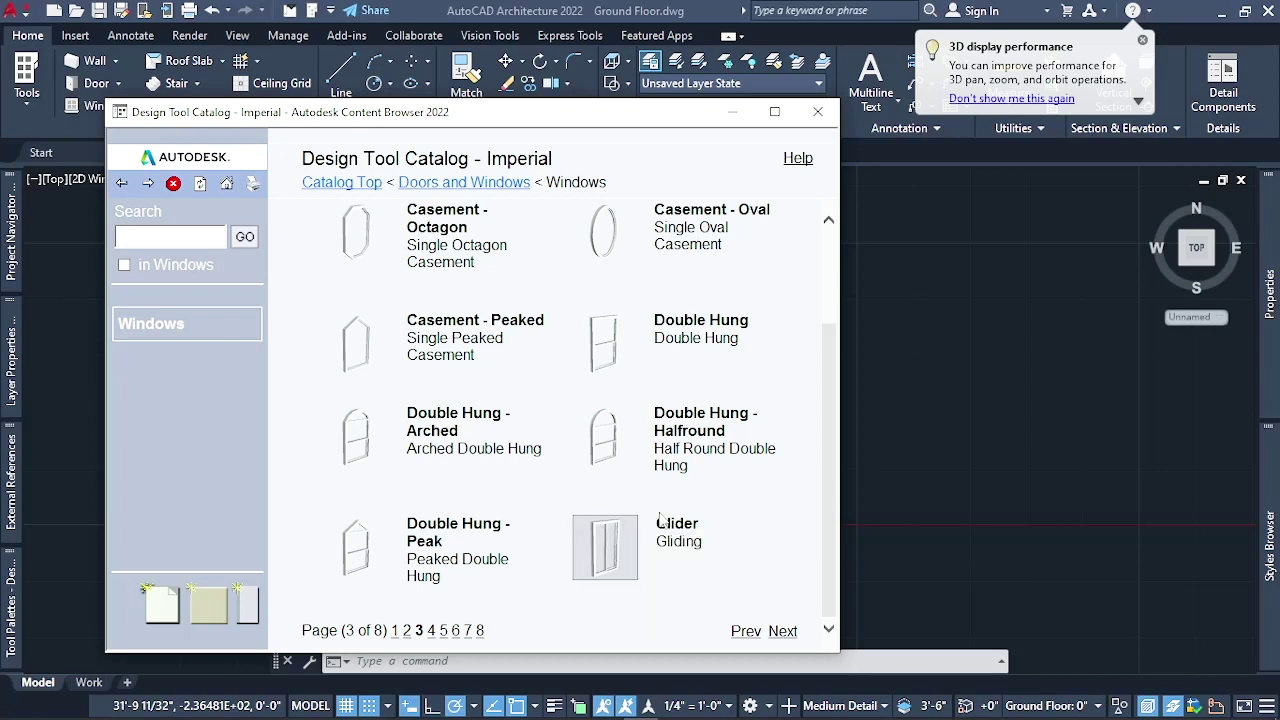
{"action": "left_click", "coordinate": [640, 545]}
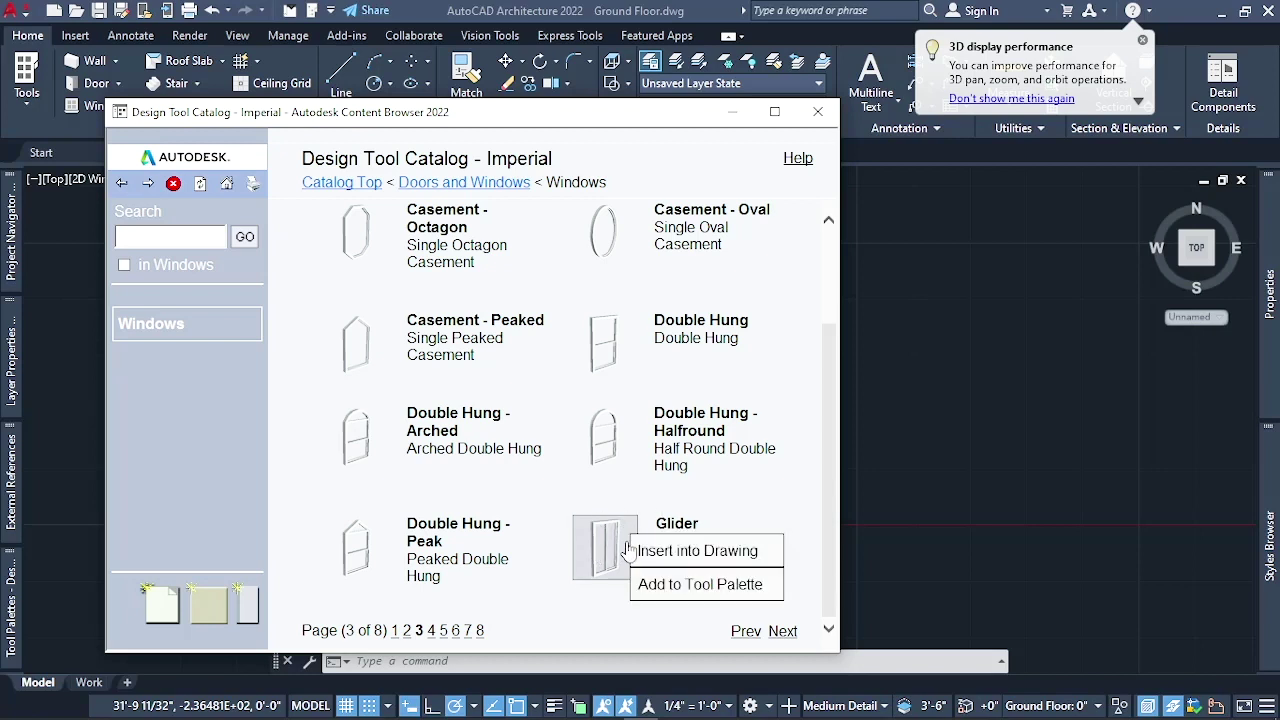
{"action": "left_click", "coordinate": [590, 550]}
{"action": "left_click", "coordinate": [592, 545]}
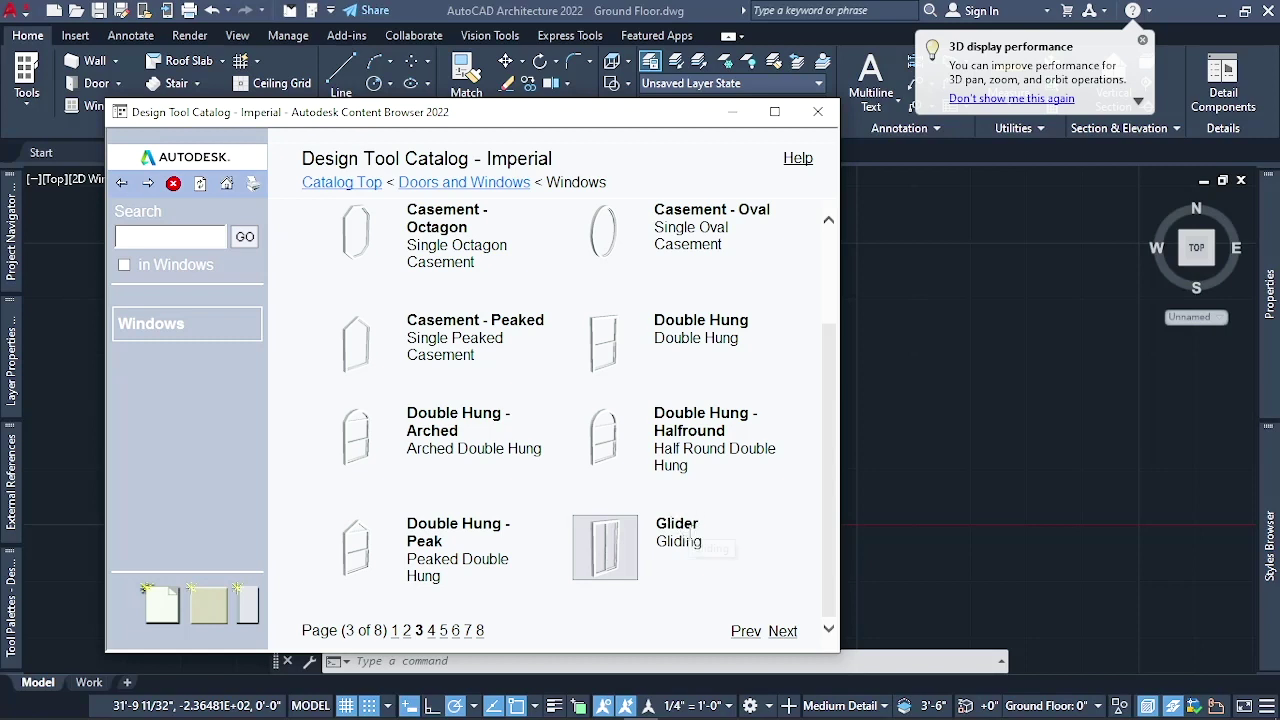
{"action": "right_click", "coordinate": [608, 549]}
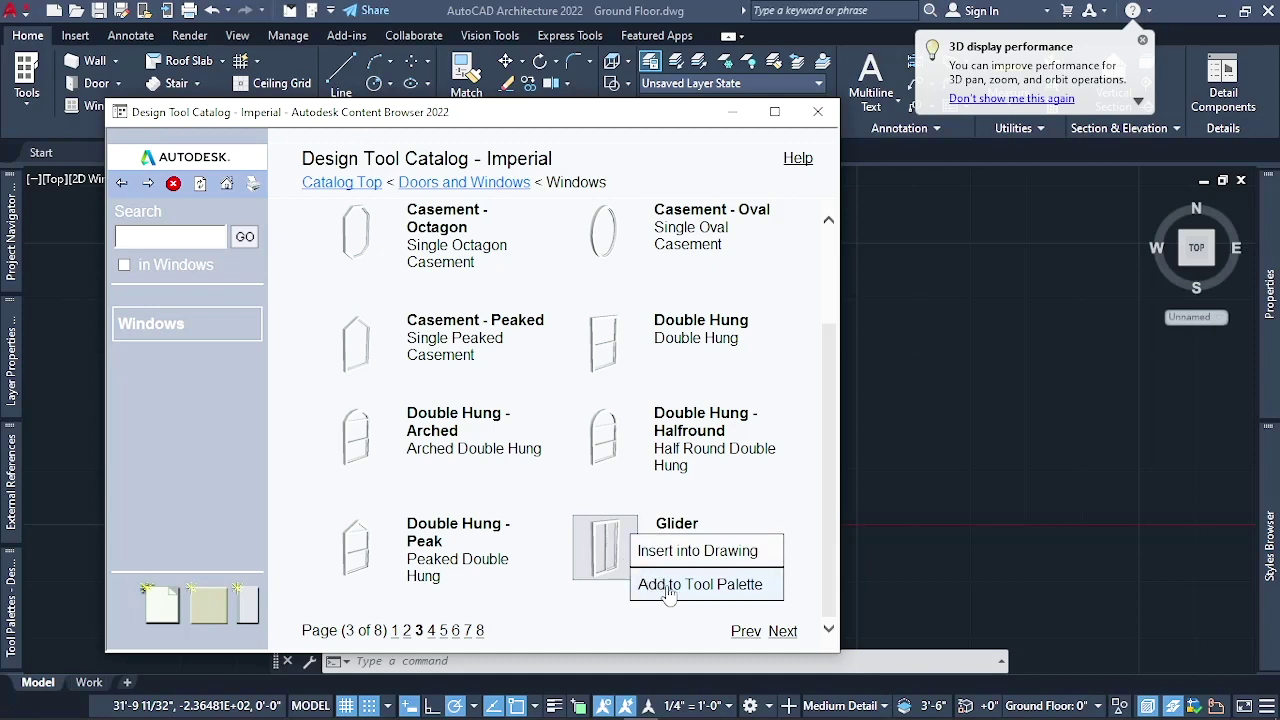
{"action": "left_click", "coordinate": [732, 112]}
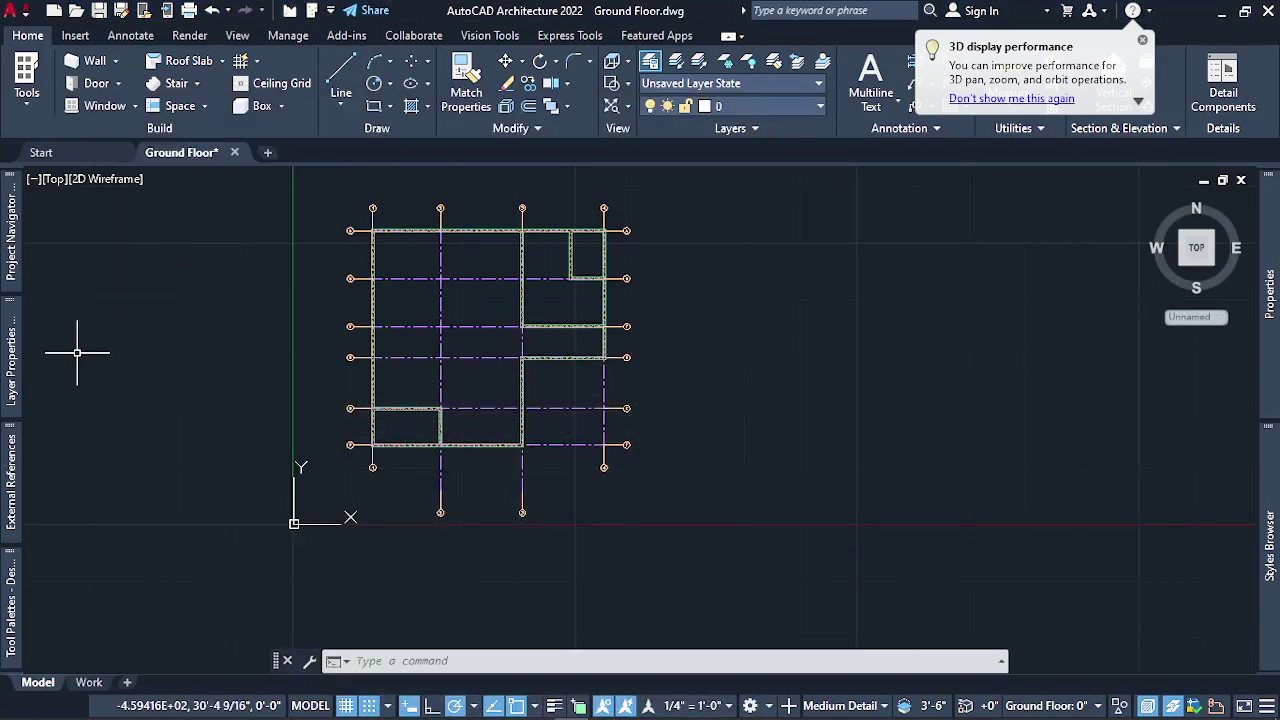
In Tool Palettes, try the View Options icon size and apply-to settings
{"action": "mouse_move", "coordinate": [9, 648]}
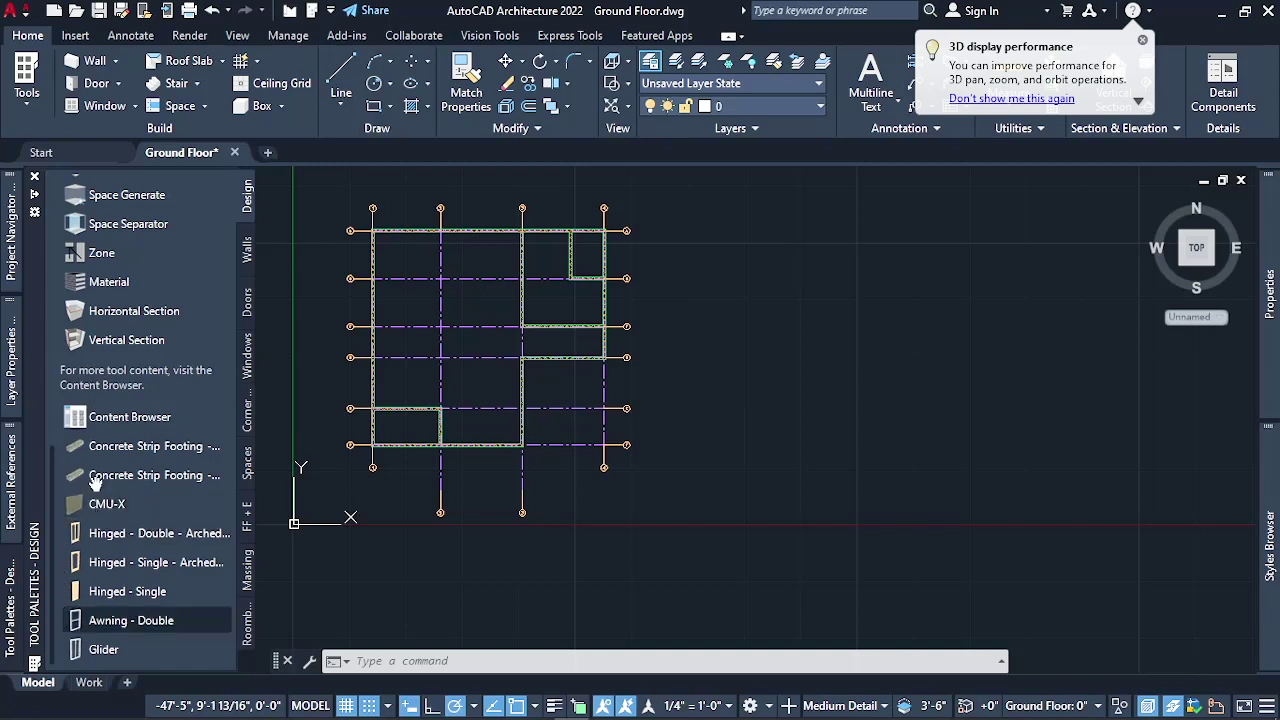
{"action": "right_click", "coordinate": [52, 407]}
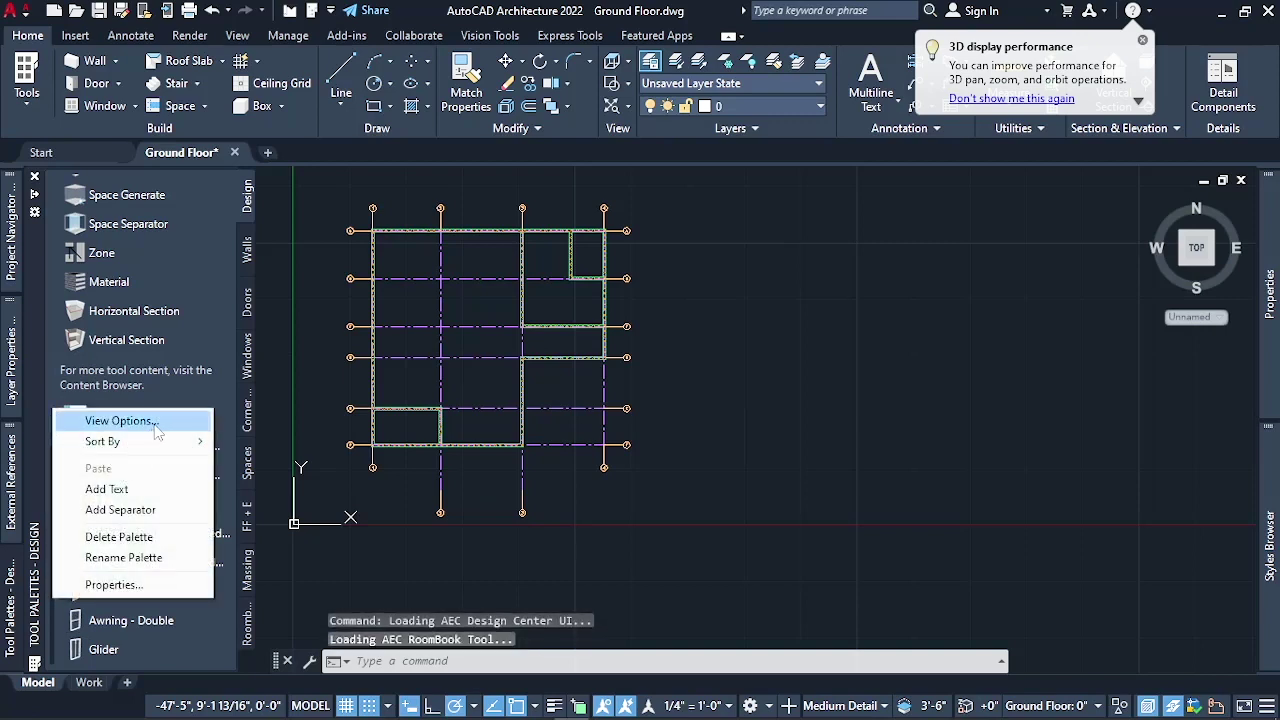
{"action": "left_click", "coordinate": [118, 421]}
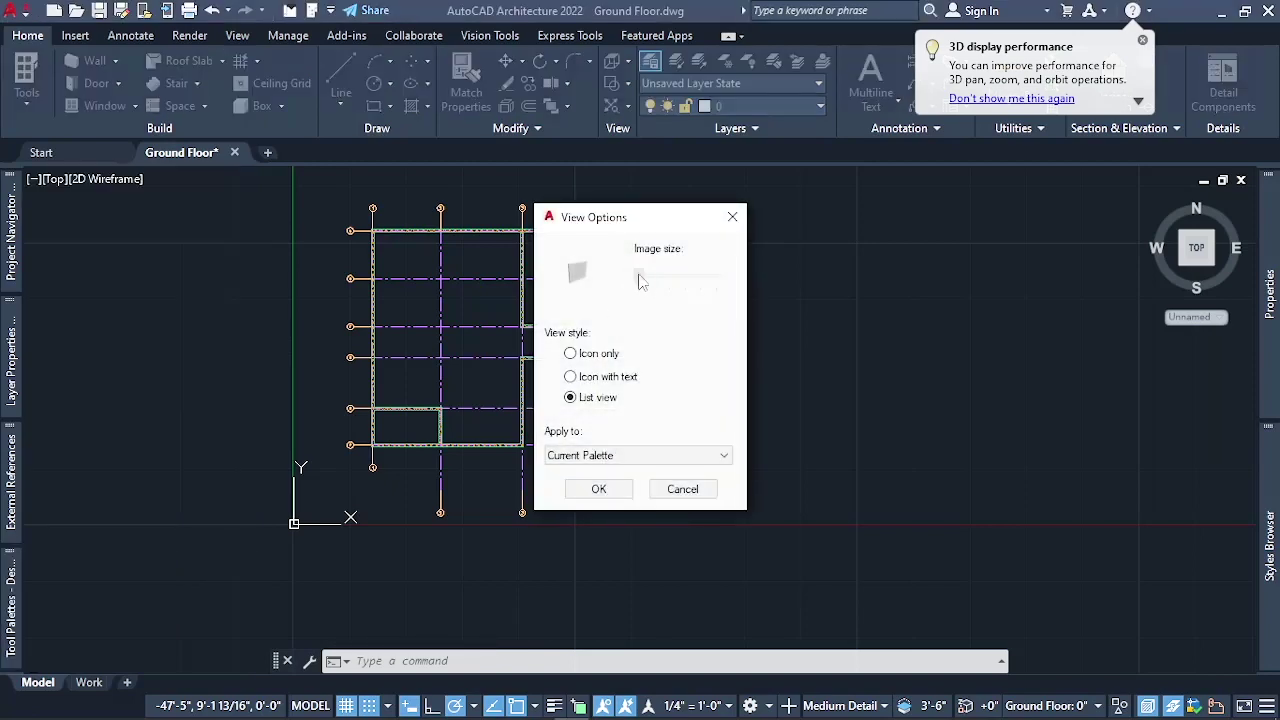
{"action": "left_click_drag", "start_coordinate": [640, 277], "coordinate": [701, 287]}
{"action": "key", "text": "Home"}
{"action": "left_click", "coordinate": [677, 455]}
{"action": "left_click", "coordinate": [677, 455]}
Close View Options unchanged and drag the Hinged - Double - Arched door tool into the drawing
{"action": "left_click", "coordinate": [732, 216]}
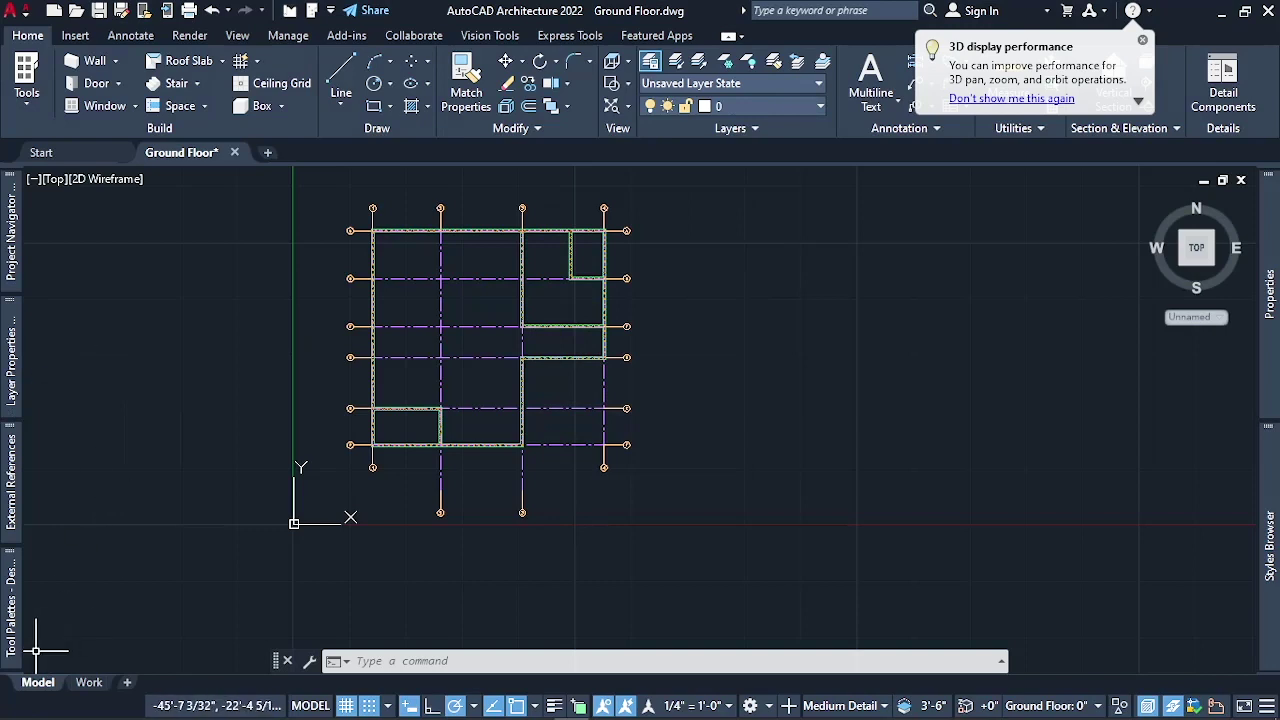
{"action": "mouse_move", "coordinate": [11, 610]}
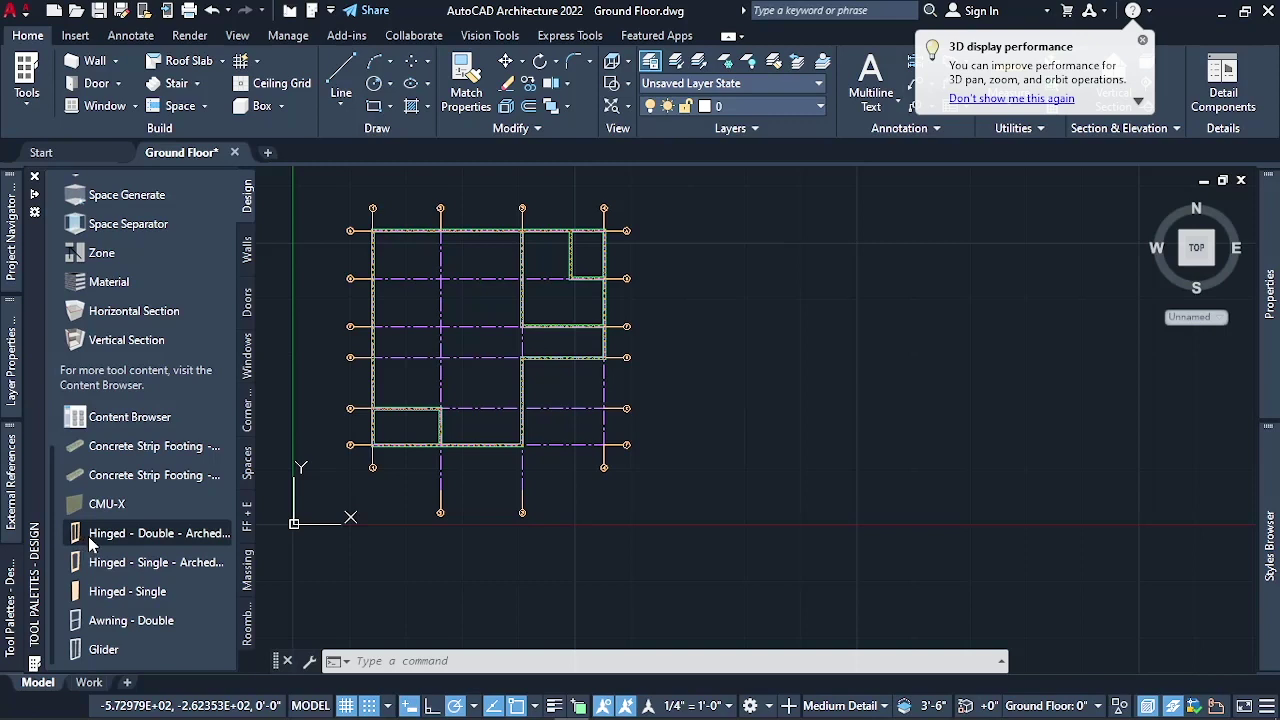
{"action": "left_click_drag", "start_coordinate": [95, 545], "coordinate": [488, 441]}
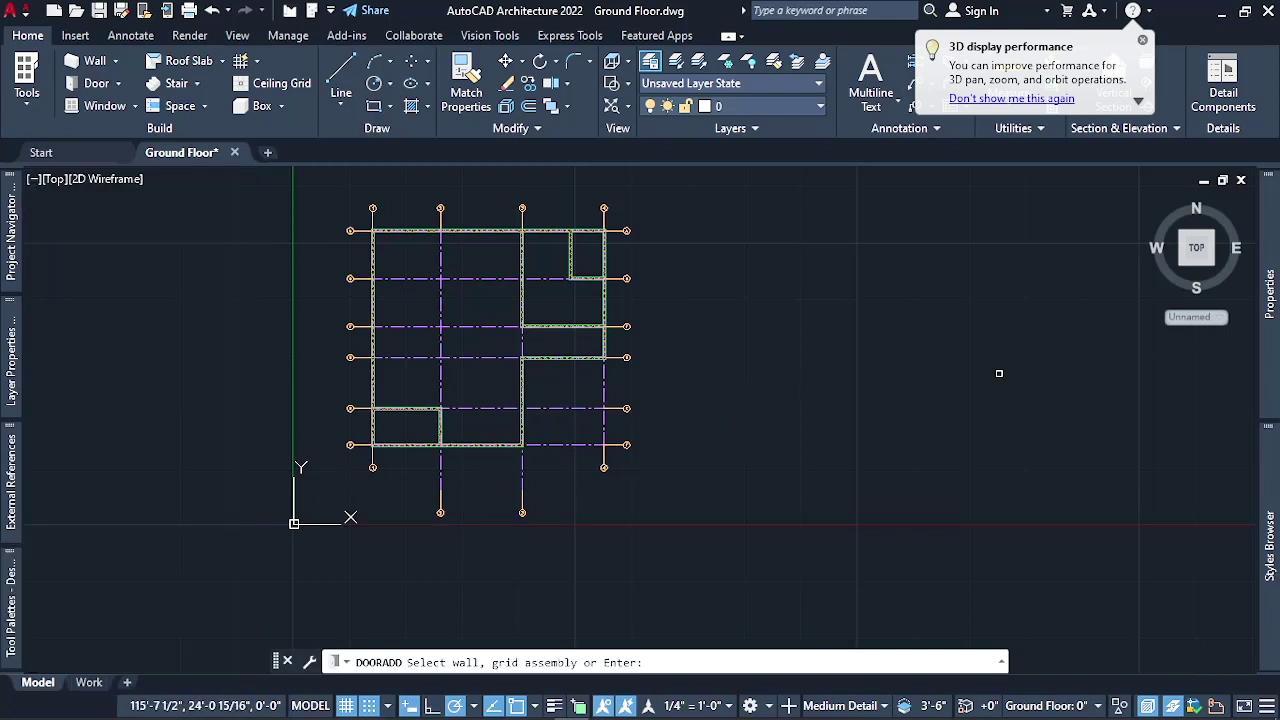
Enter 6' as the door's Width under Dimensions in the Properties palette
{"action": "mouse_move", "coordinate": [1274, 338]}
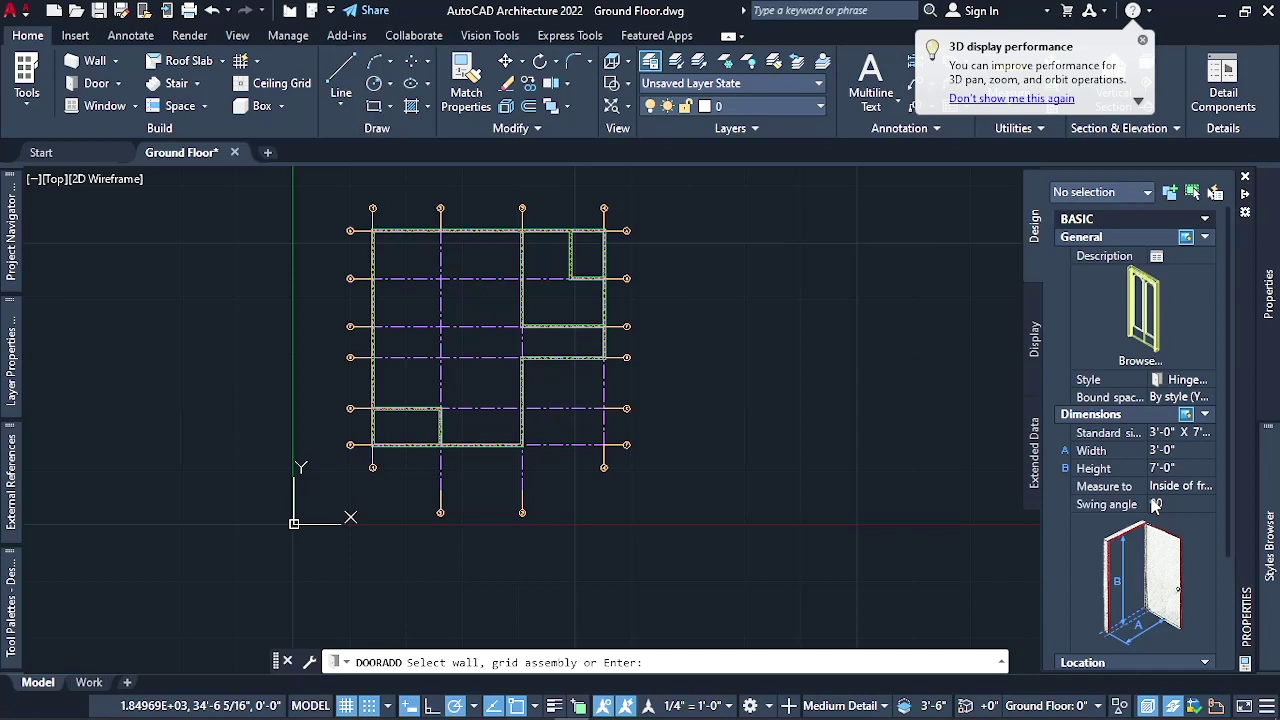
{"action": "left_click", "coordinate": [1172, 452]}
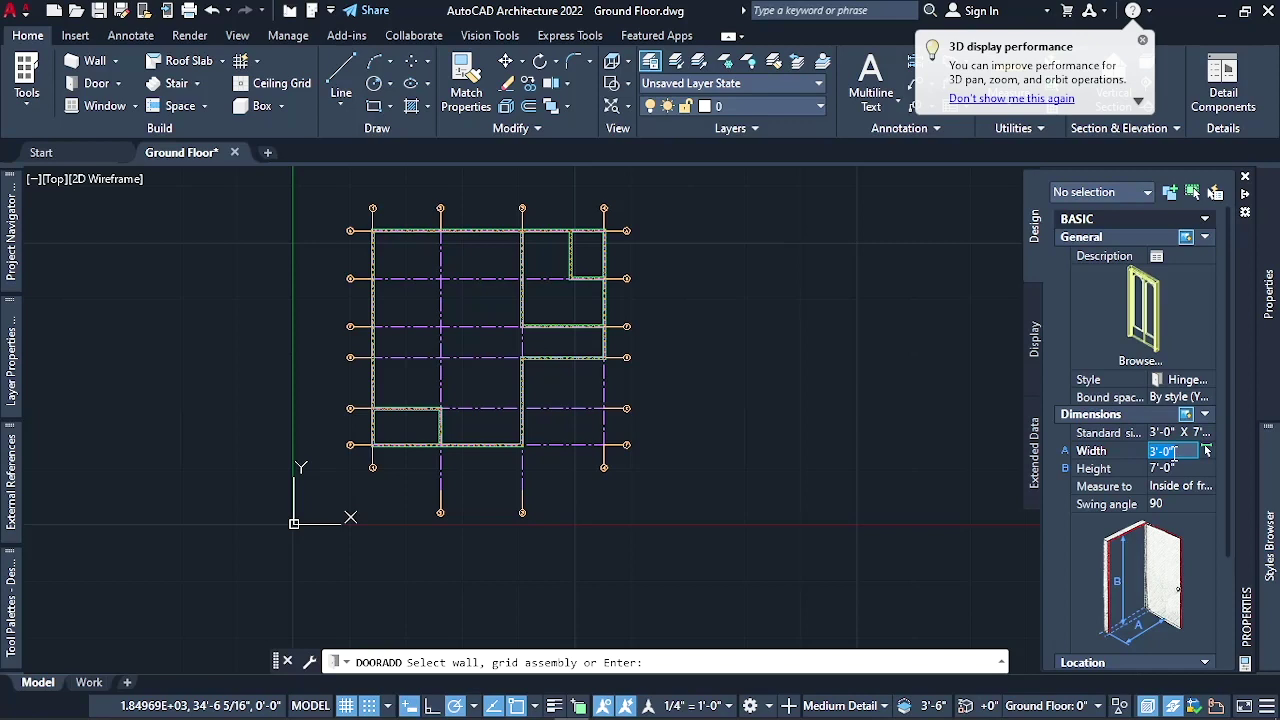
{"action": "type", "text": "6"}
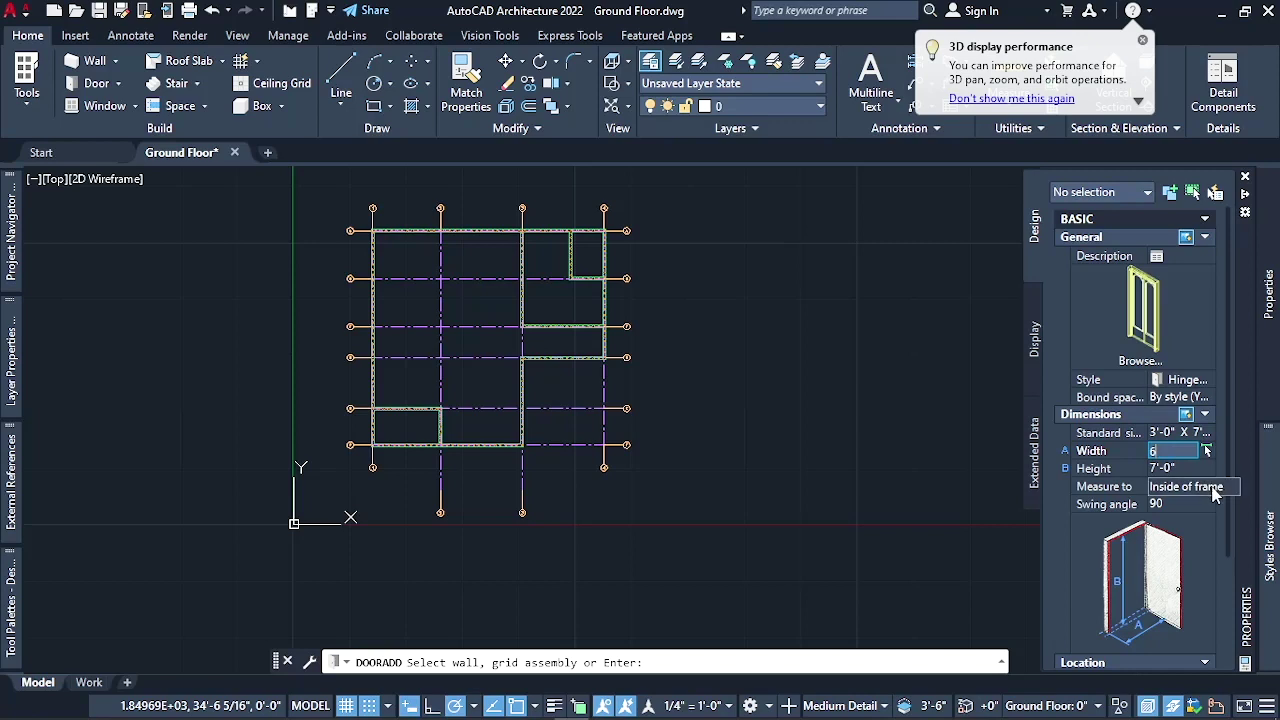
{"action": "type", "text": "'"}
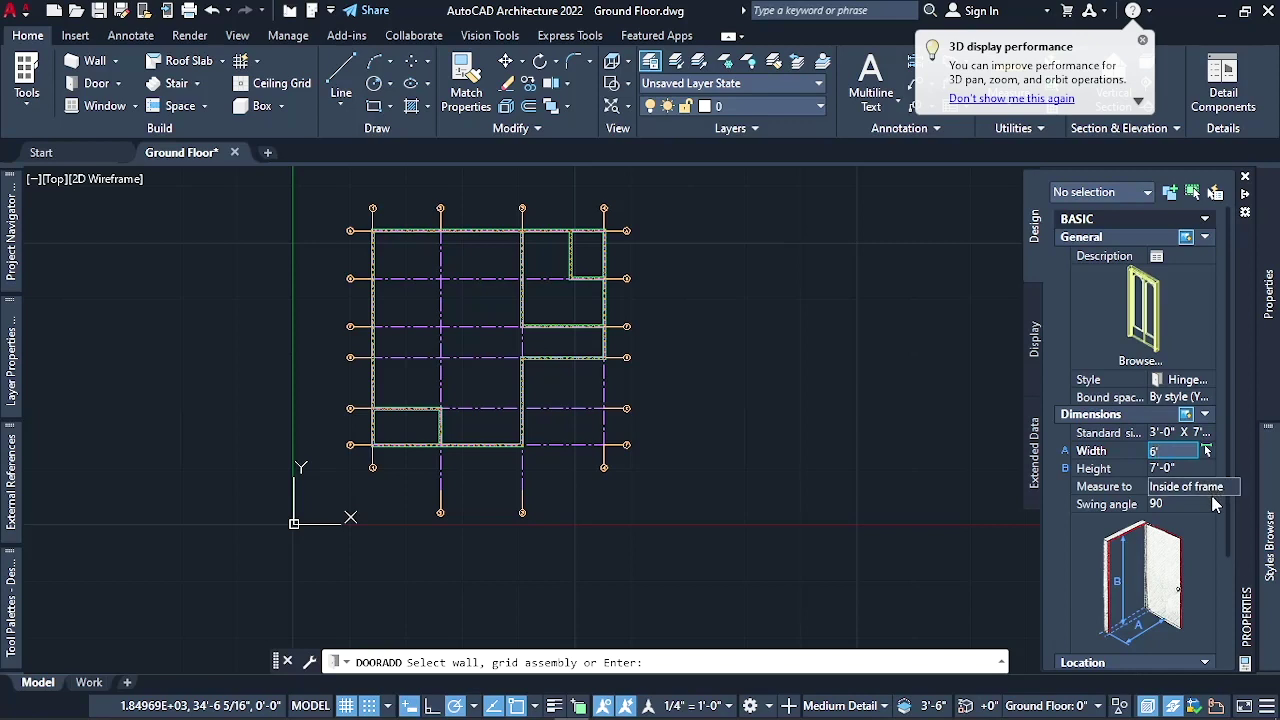
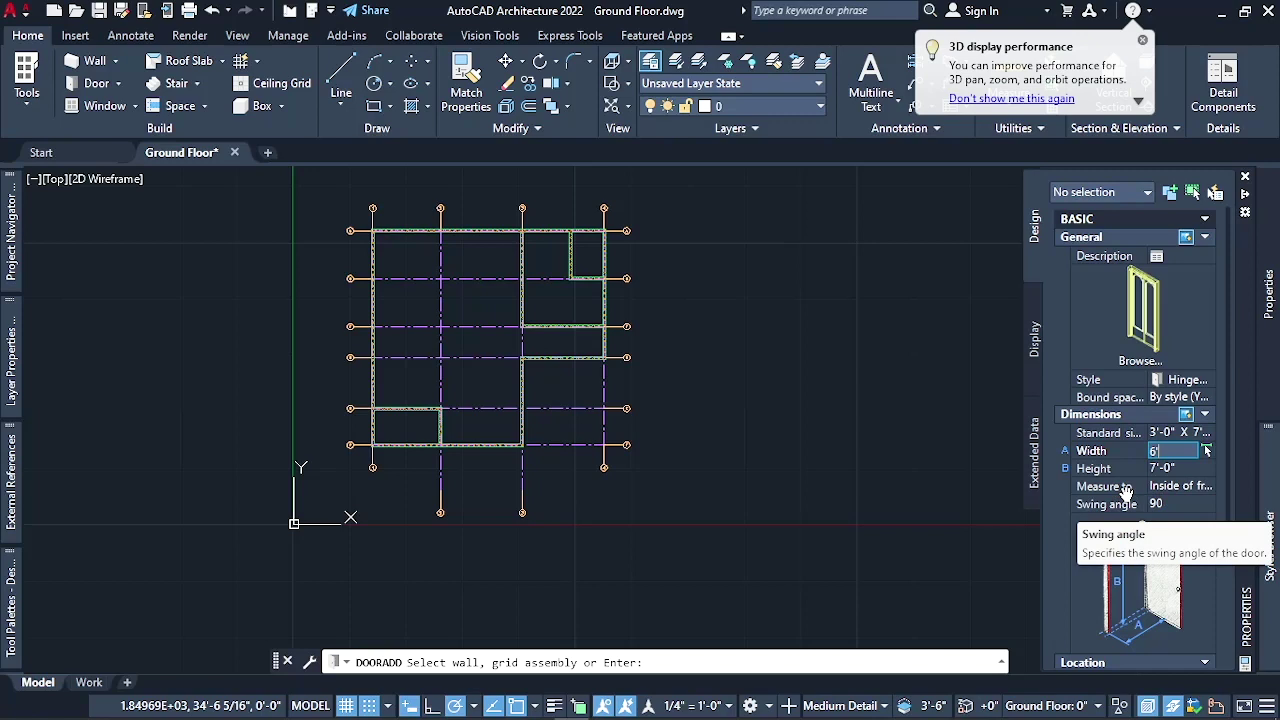
Make the door 6'-0" wide, measured to the outside of its frame
{"action": "left_click", "coordinate": [1177, 488]}
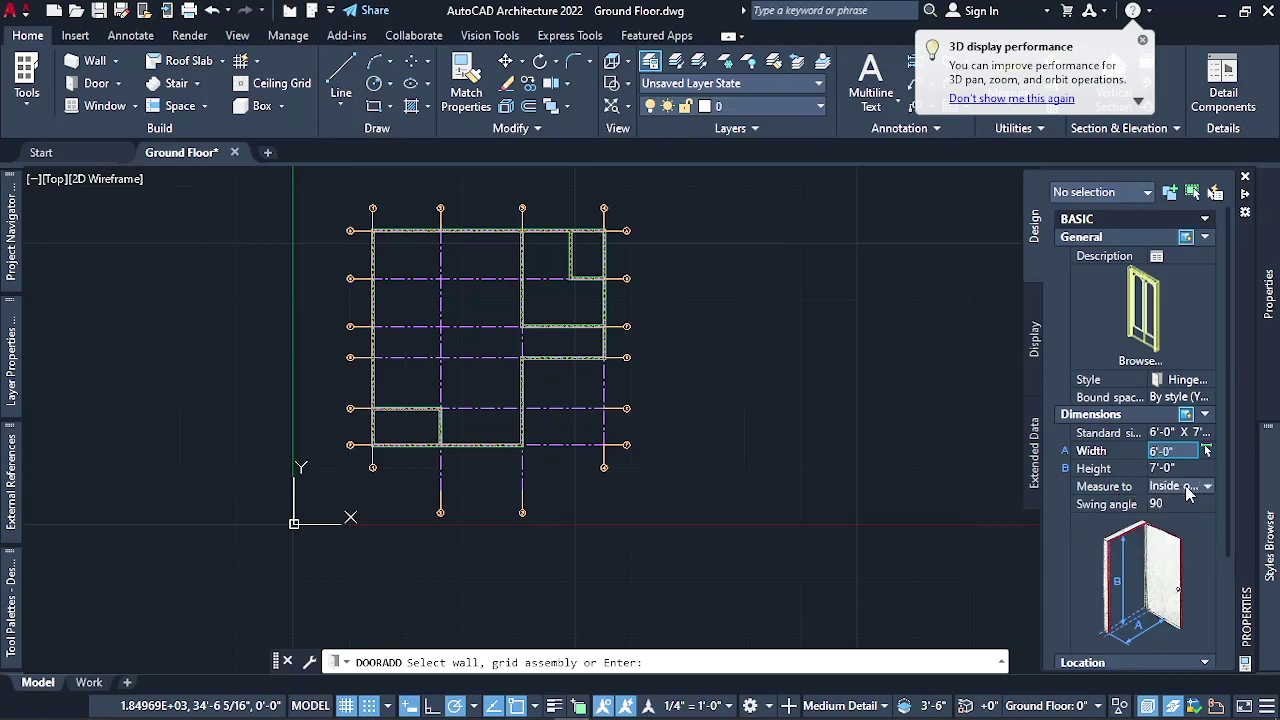
{"action": "left_click", "coordinate": [1207, 487]}
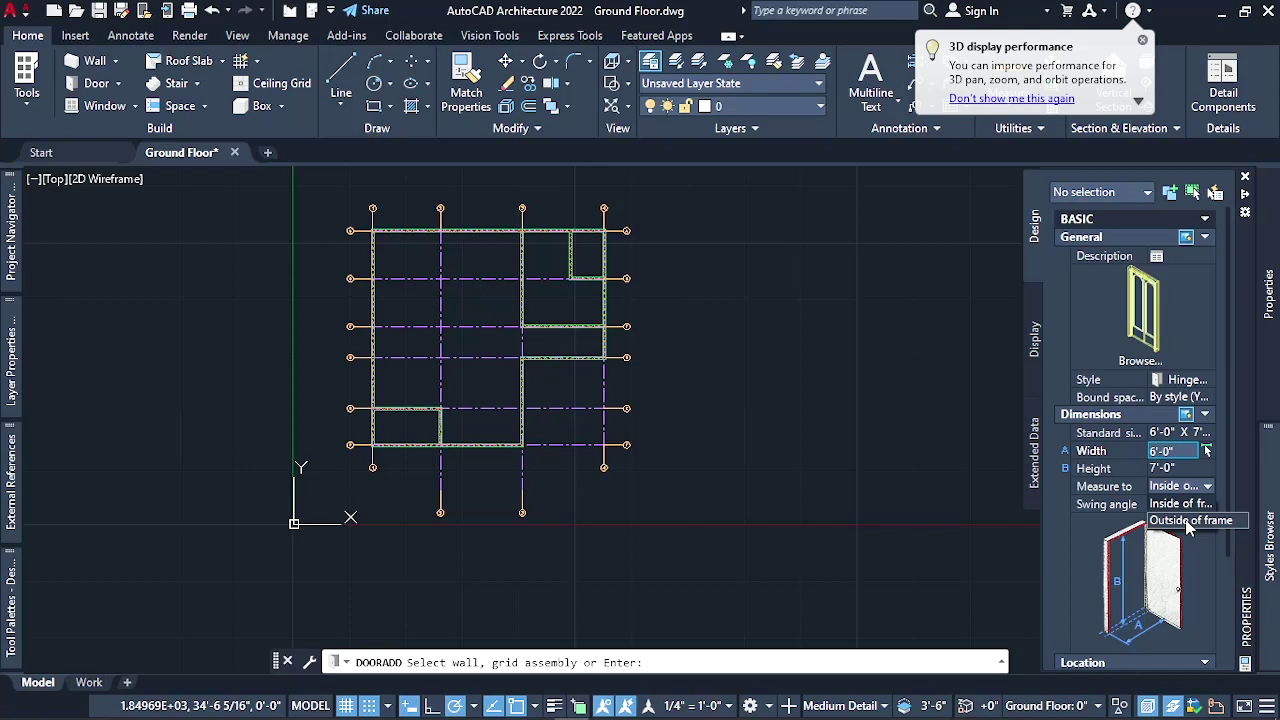
{"action": "left_click", "coordinate": [1190, 521]}
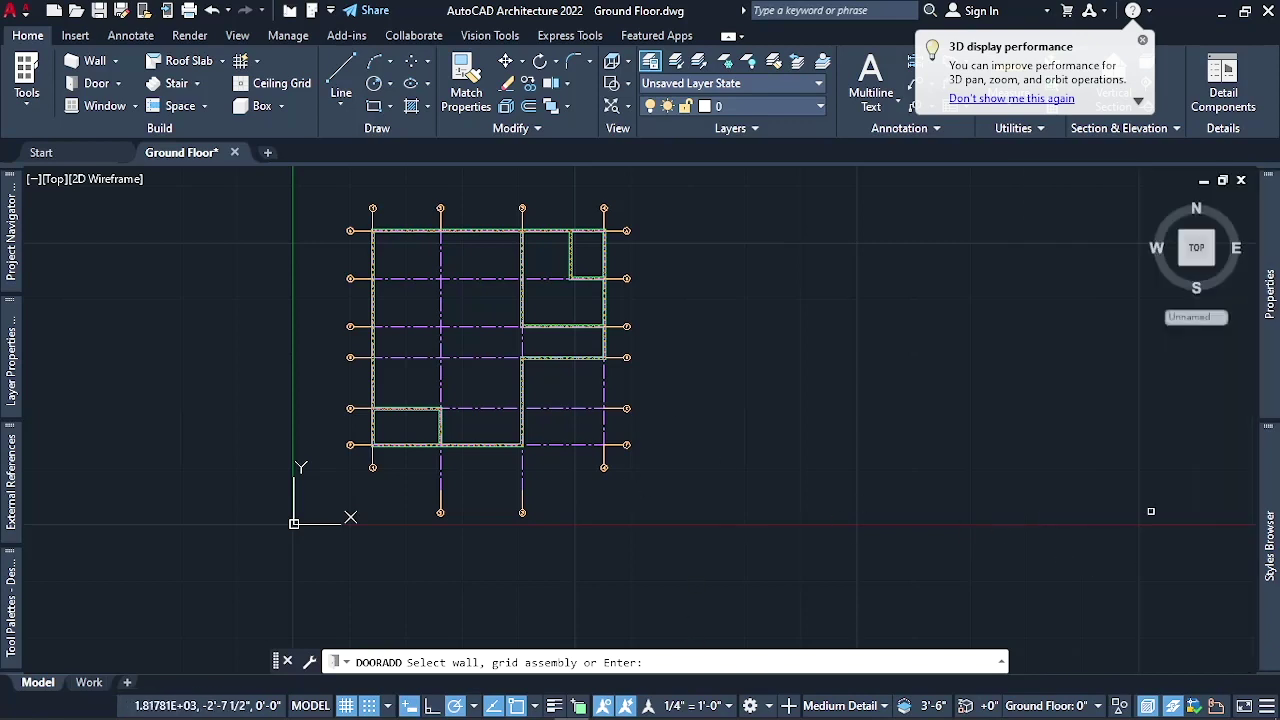
Insert the 6'-0" double door near the east end of the grid-F bottom wall
{"action": "scroll", "coordinate": [431, 452], "scroll_direction": "up", "scroll_amount": 4}
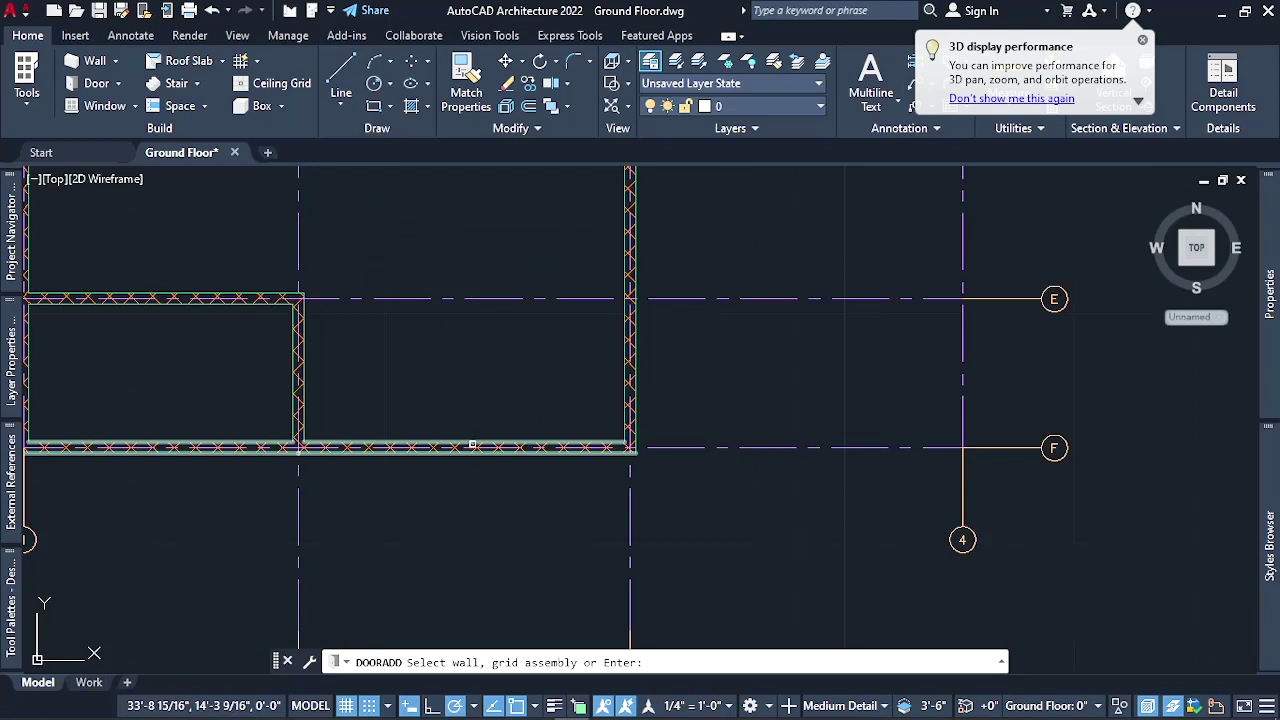
{"action": "left_click", "coordinate": [472, 443]}
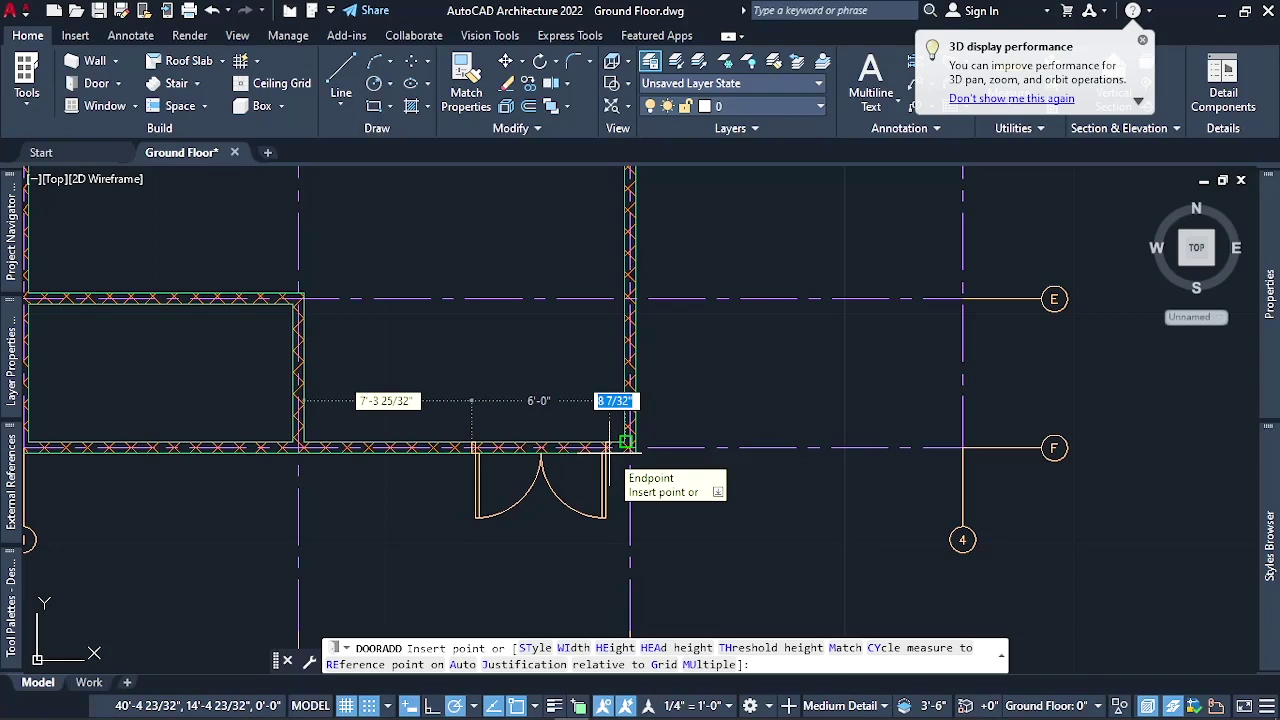
{"action": "left_click", "coordinate": [624, 446]}
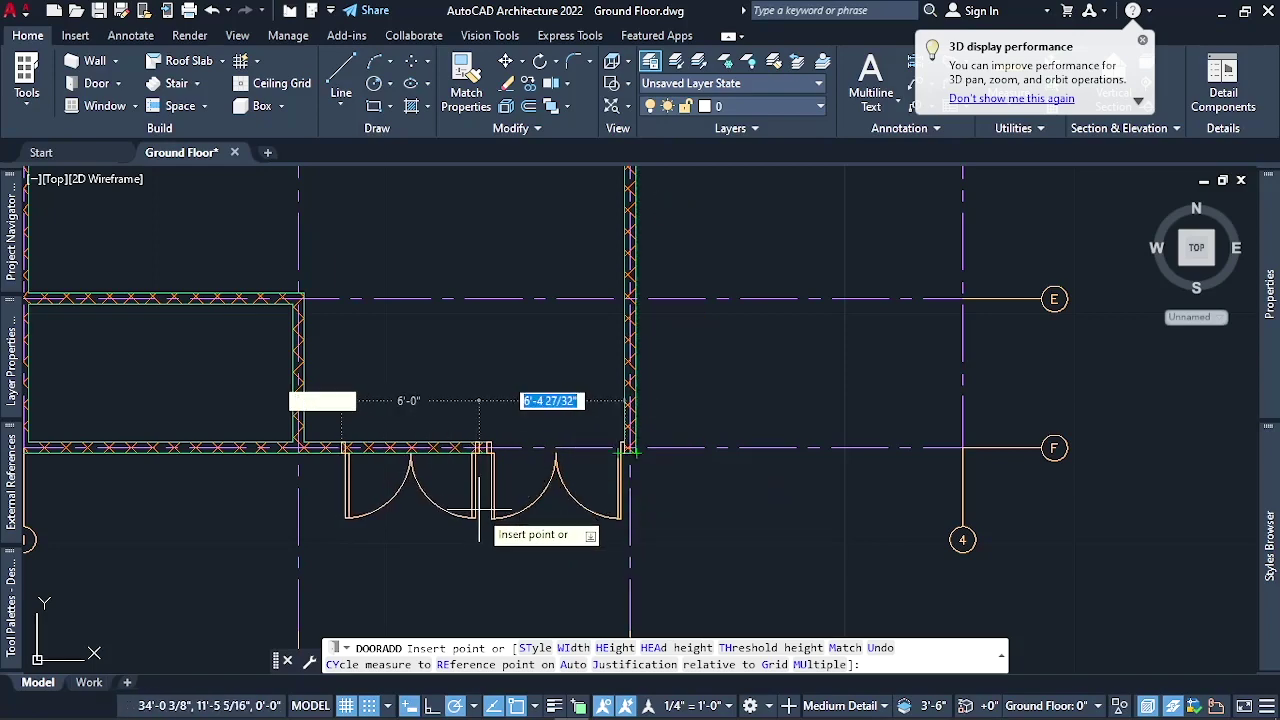
{"action": "key", "text": "Escape"}
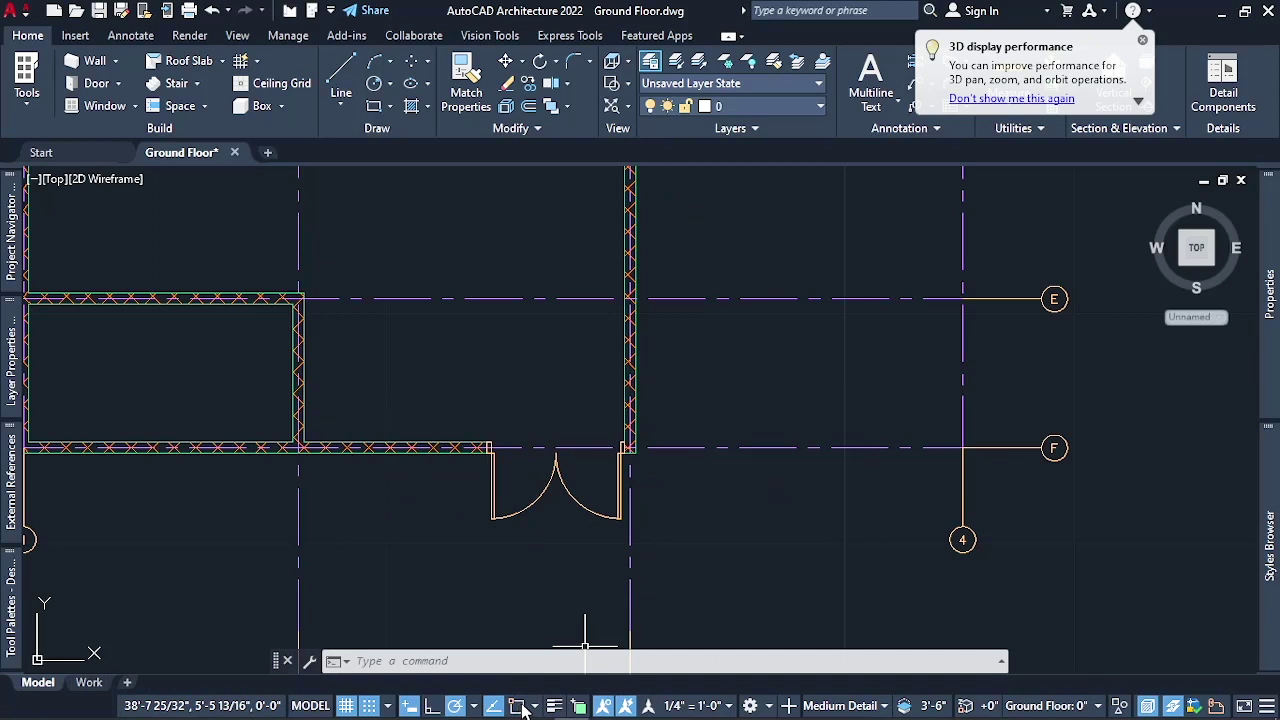
Slide the double door slightly west along the grid-F wall
{"action": "left_click", "coordinate": [566, 487]}
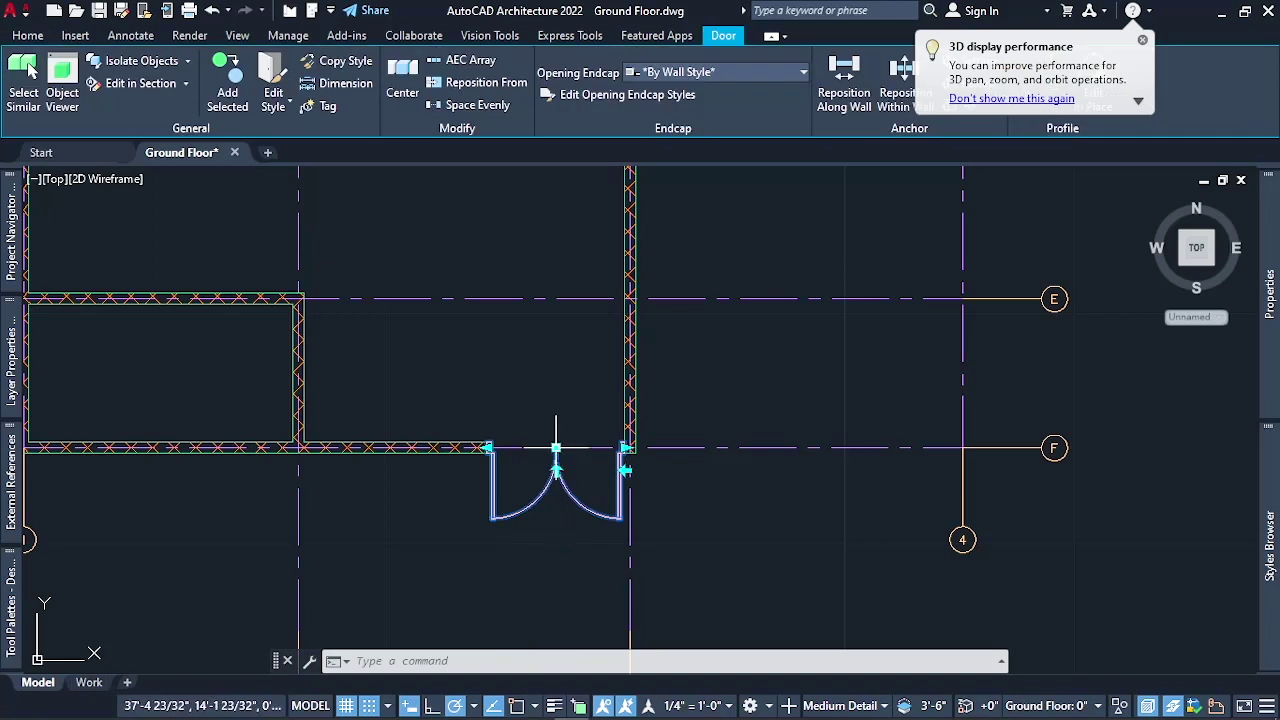
{"action": "left_click", "coordinate": [557, 449]}
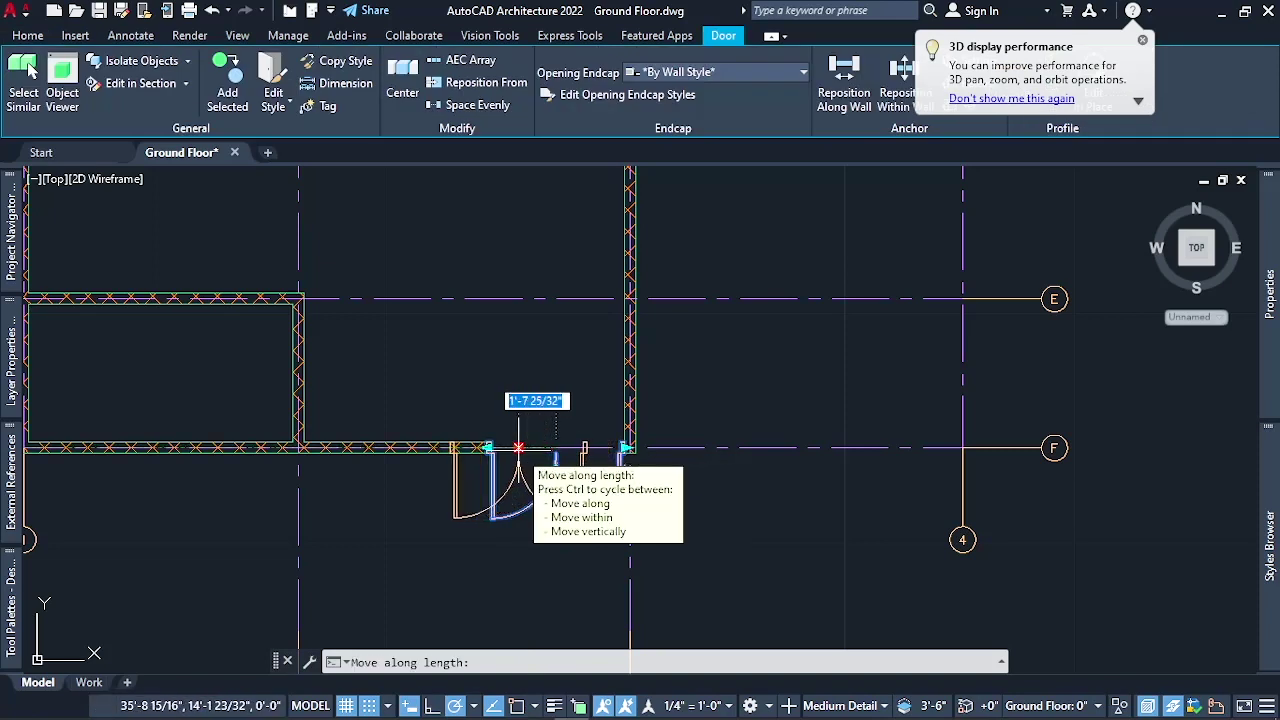
{"action": "left_click", "coordinate": [518, 447]}
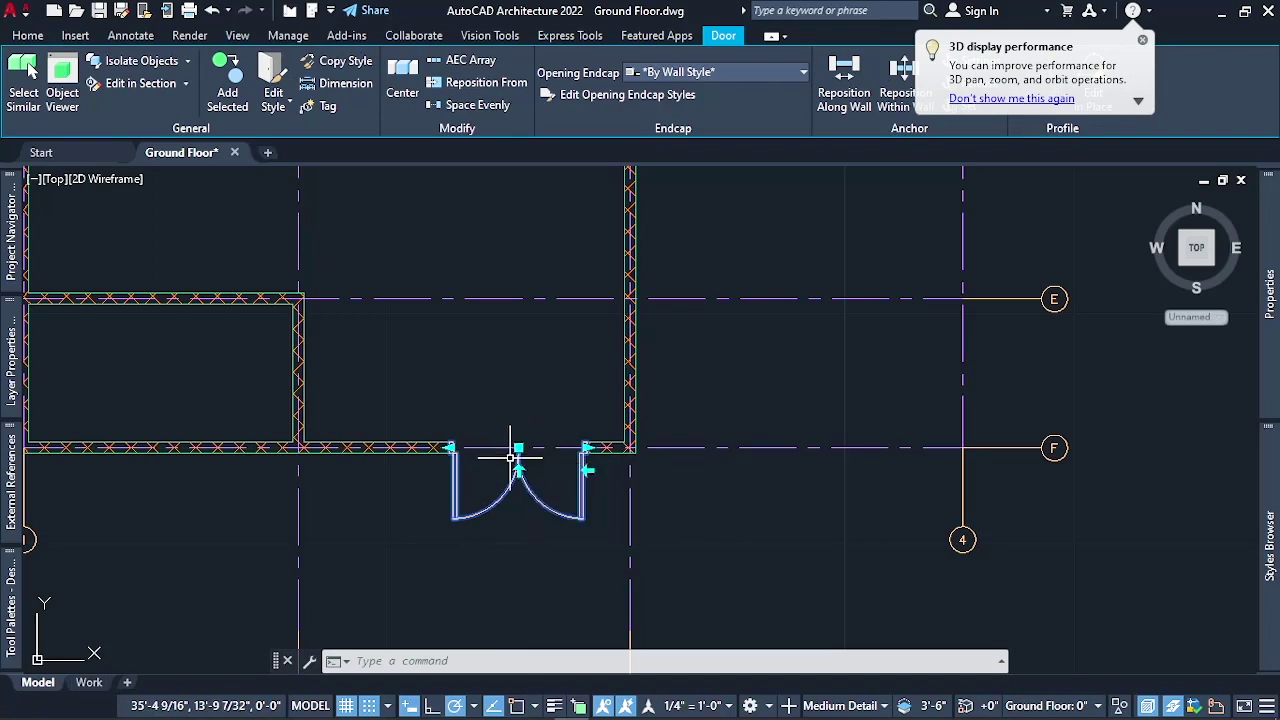
Flip the double door's swing over and back so its leaves swing outward
{"action": "scroll", "coordinate": [523, 571], "scroll_direction": "up", "scroll_amount": 4}
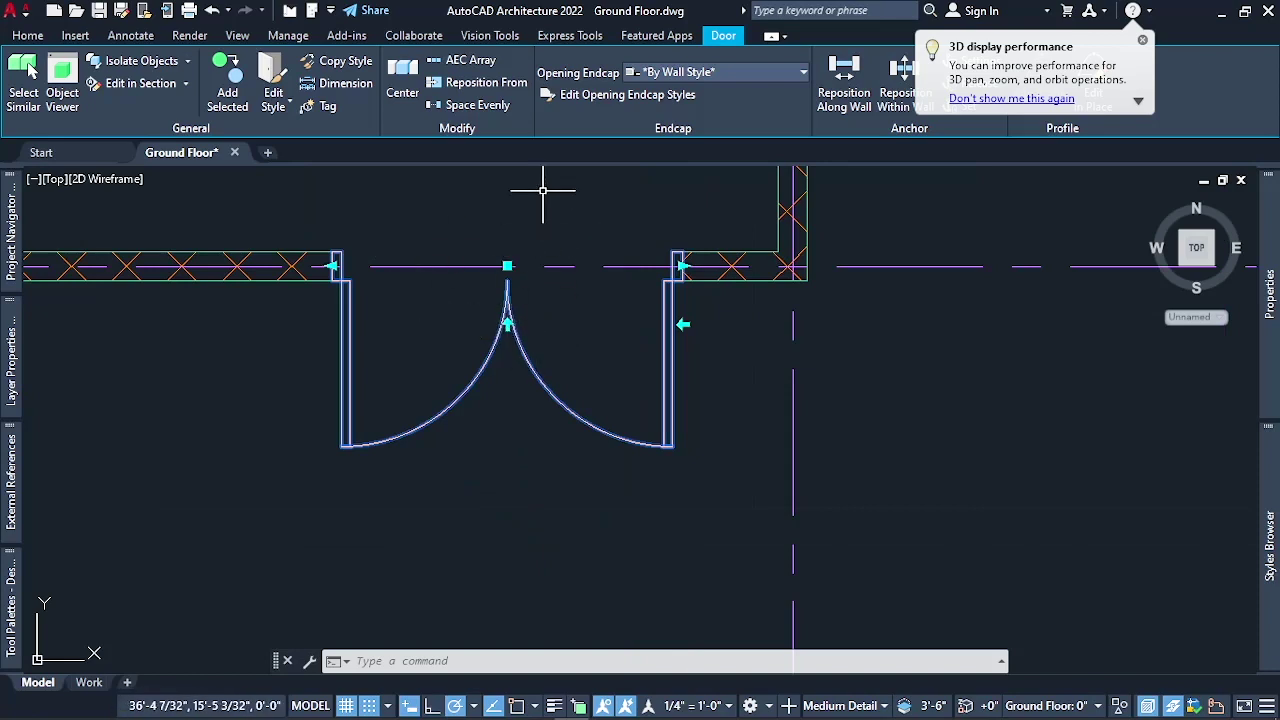
{"action": "left_click", "coordinate": [508, 325]}
{"action": "scroll", "coordinate": [508, 327], "scroll_direction": "down", "scroll_amount": 2}
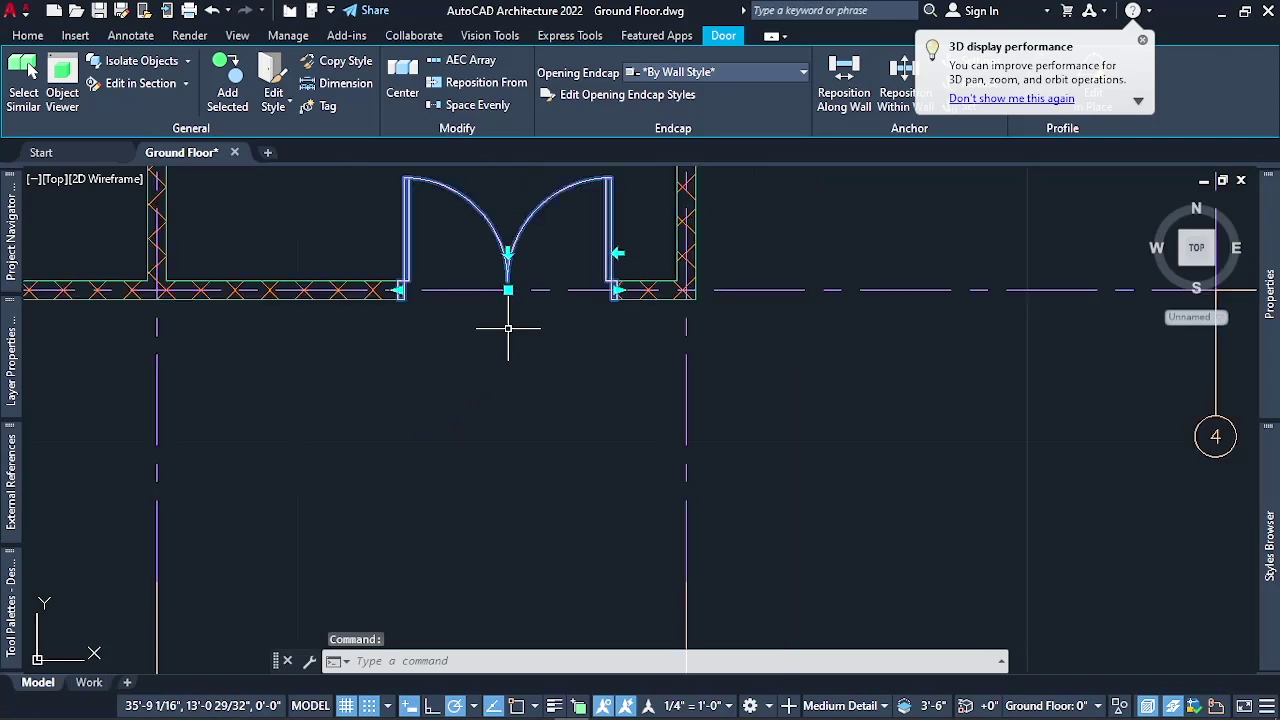
{"action": "left_click", "coordinate": [508, 248]}
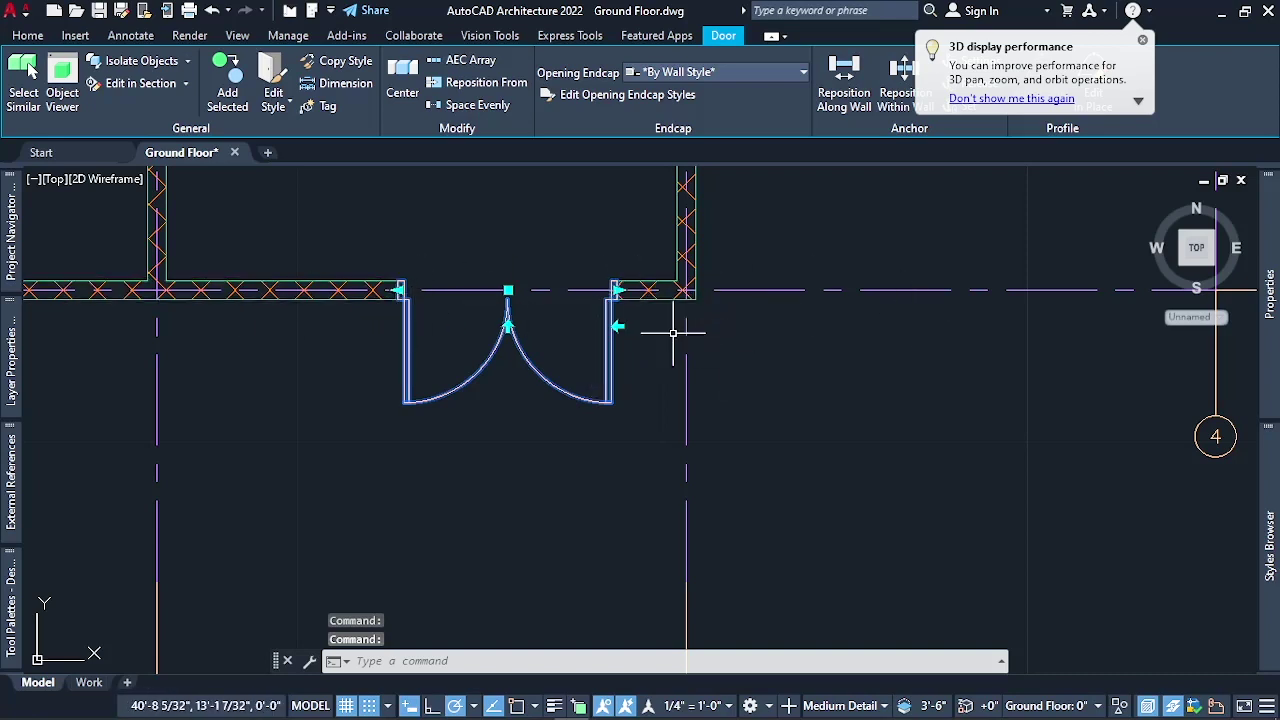
{"action": "scroll", "coordinate": [610, 355], "scroll_direction": "down", "scroll_amount": 2}
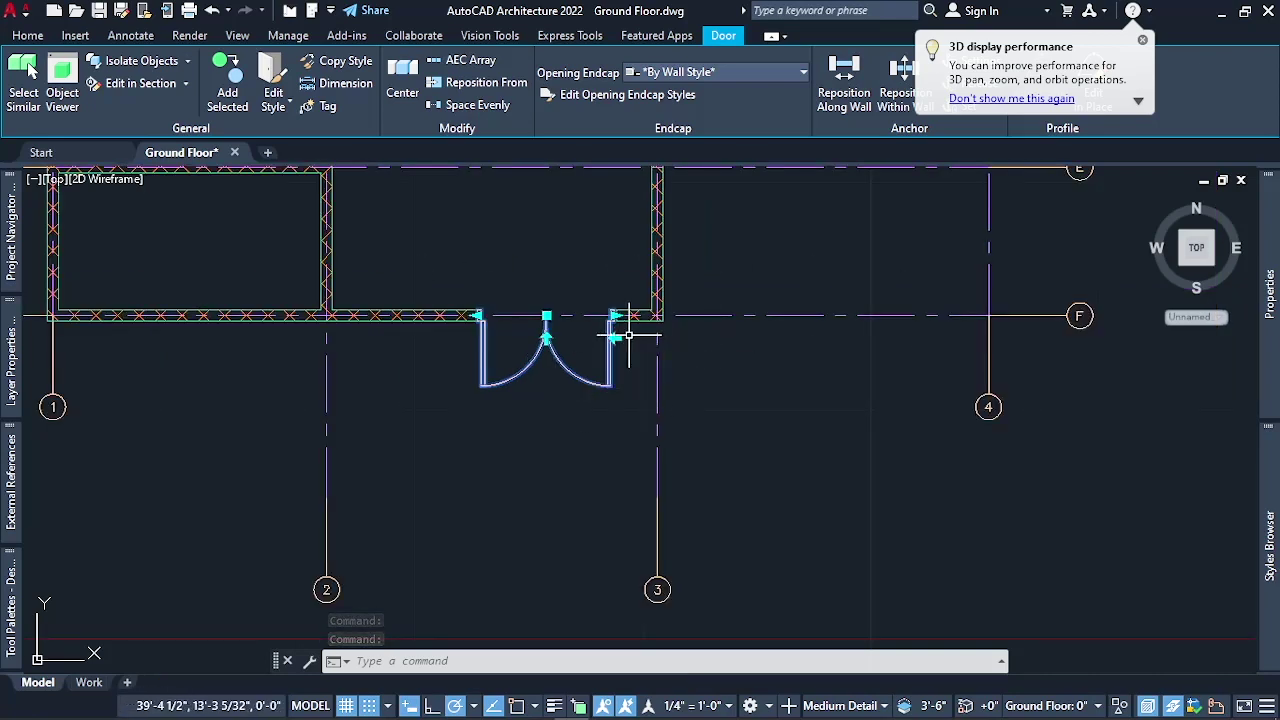
{"action": "scroll", "coordinate": [623, 408], "scroll_direction": "down", "scroll_amount": 3}
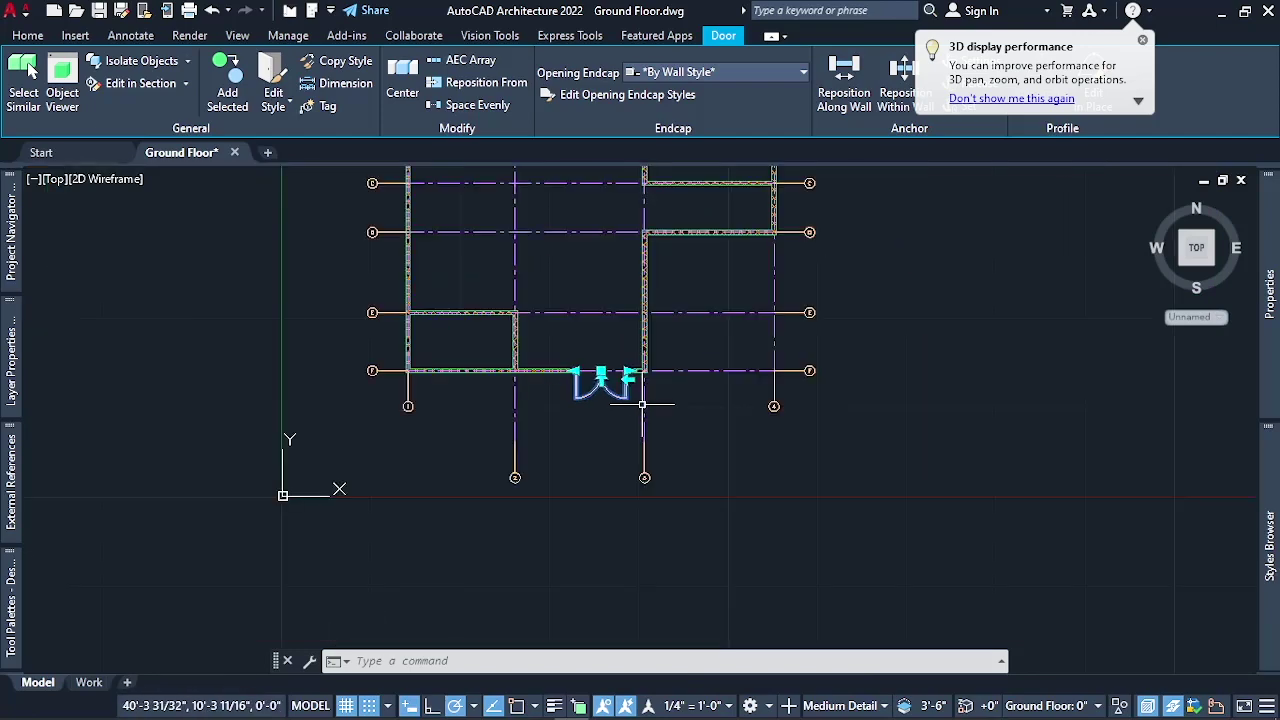
{"action": "scroll", "coordinate": [580, 310], "scroll_direction": "up", "scroll_amount": 2}
Start adding a Hinged - Single - Arched Full Lite door from the Design tool palette
{"action": "key", "text": "Escape"}
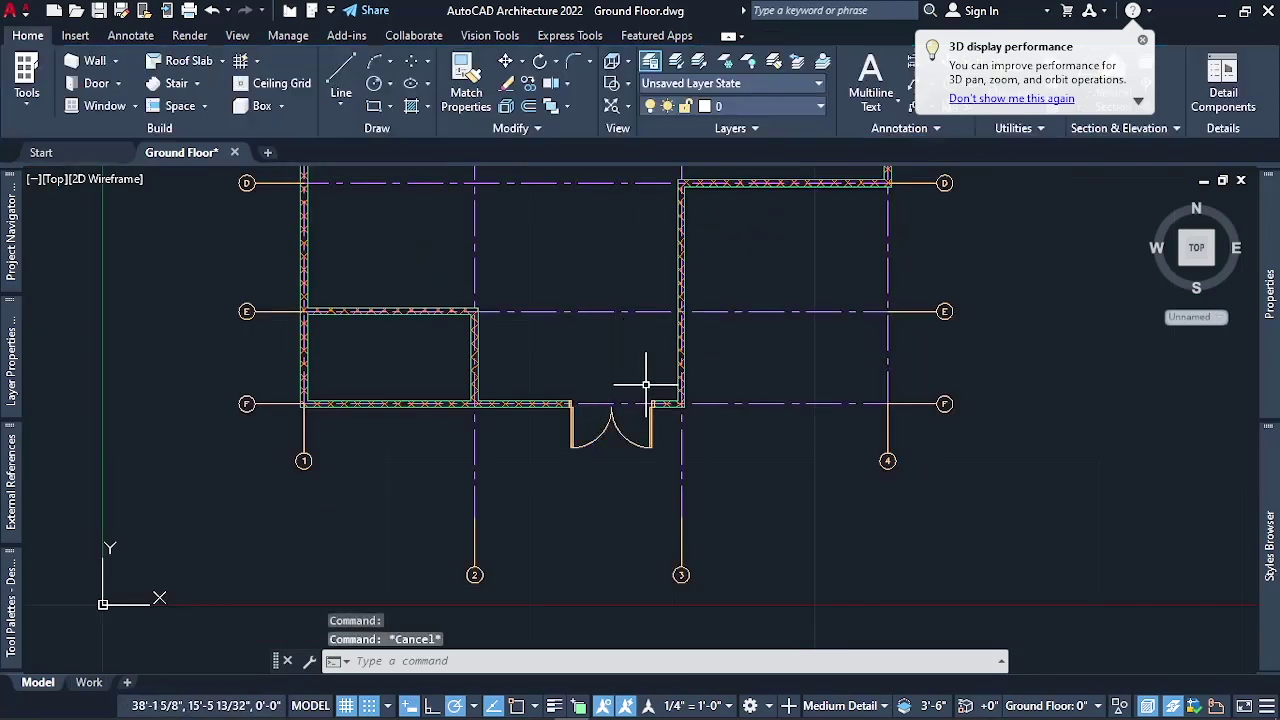
{"action": "scroll", "coordinate": [619, 492], "scroll_direction": "up", "scroll_amount": 2}
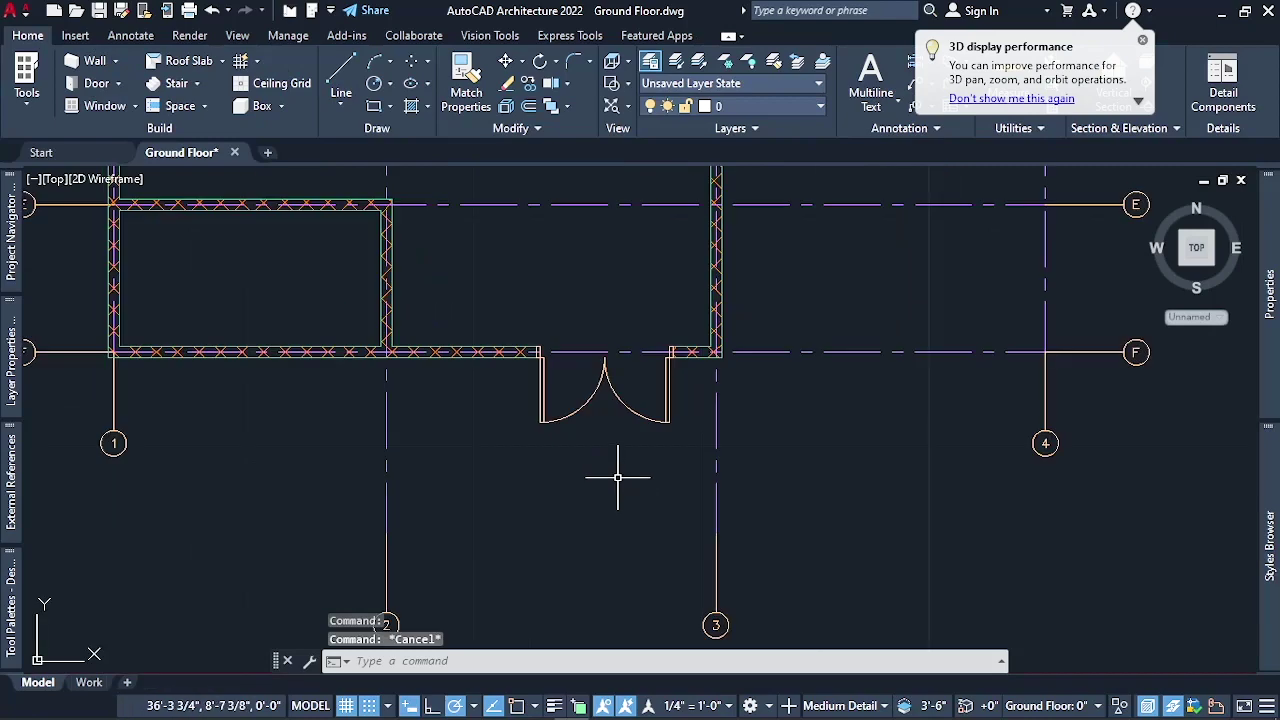
{"action": "scroll", "coordinate": [615, 470], "scroll_direction": "down", "scroll_amount": 2}
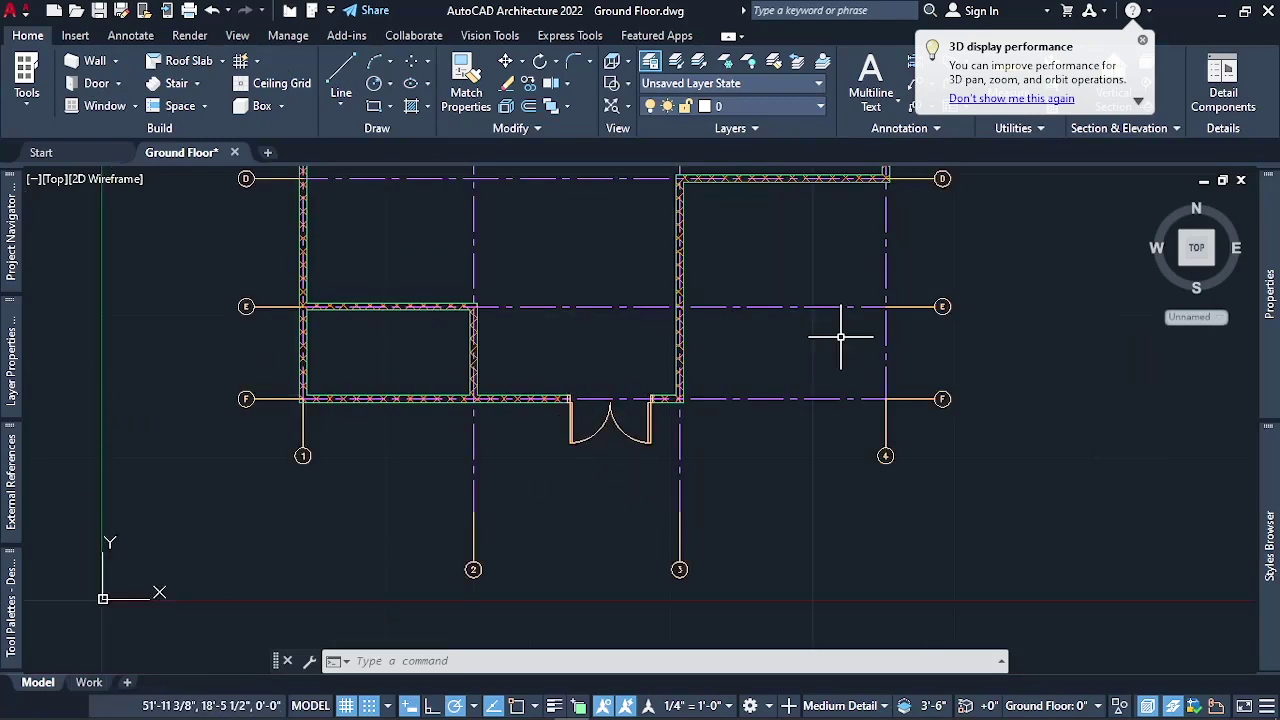
{"action": "scroll", "coordinate": [636, 450], "scroll_direction": "down", "scroll_amount": 2}
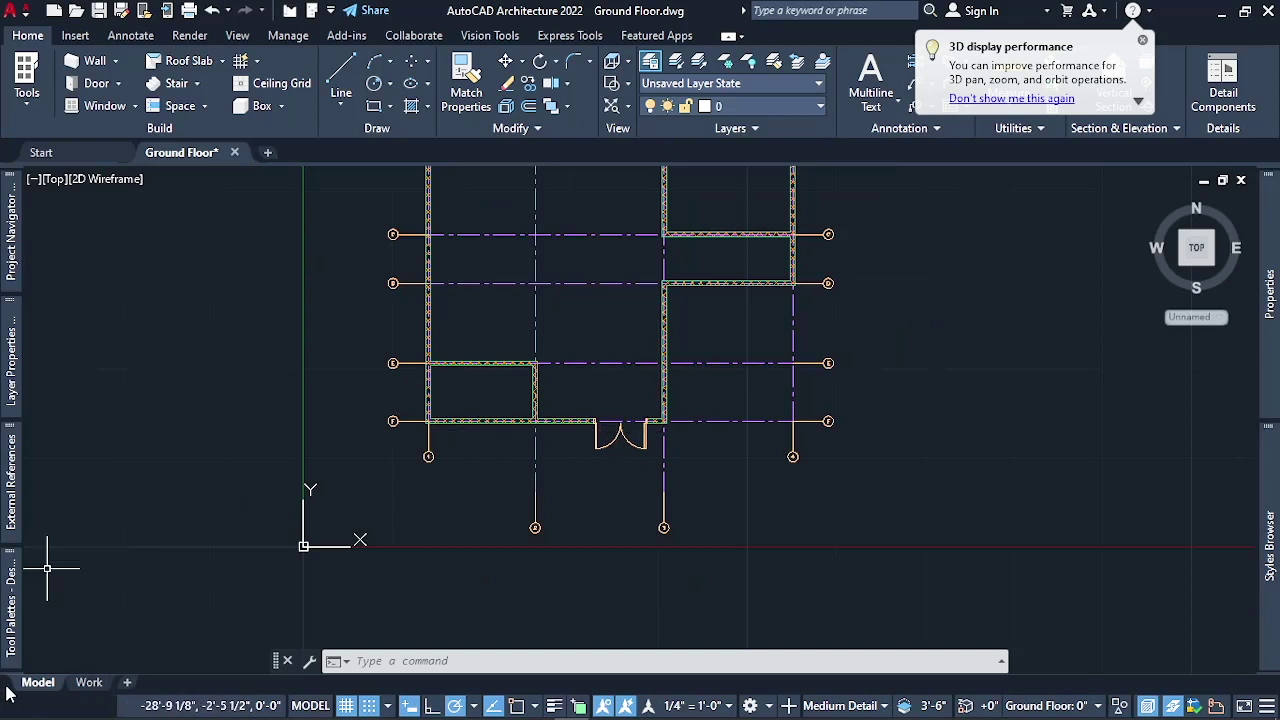
{"action": "mouse_move", "coordinate": [16, 617]}
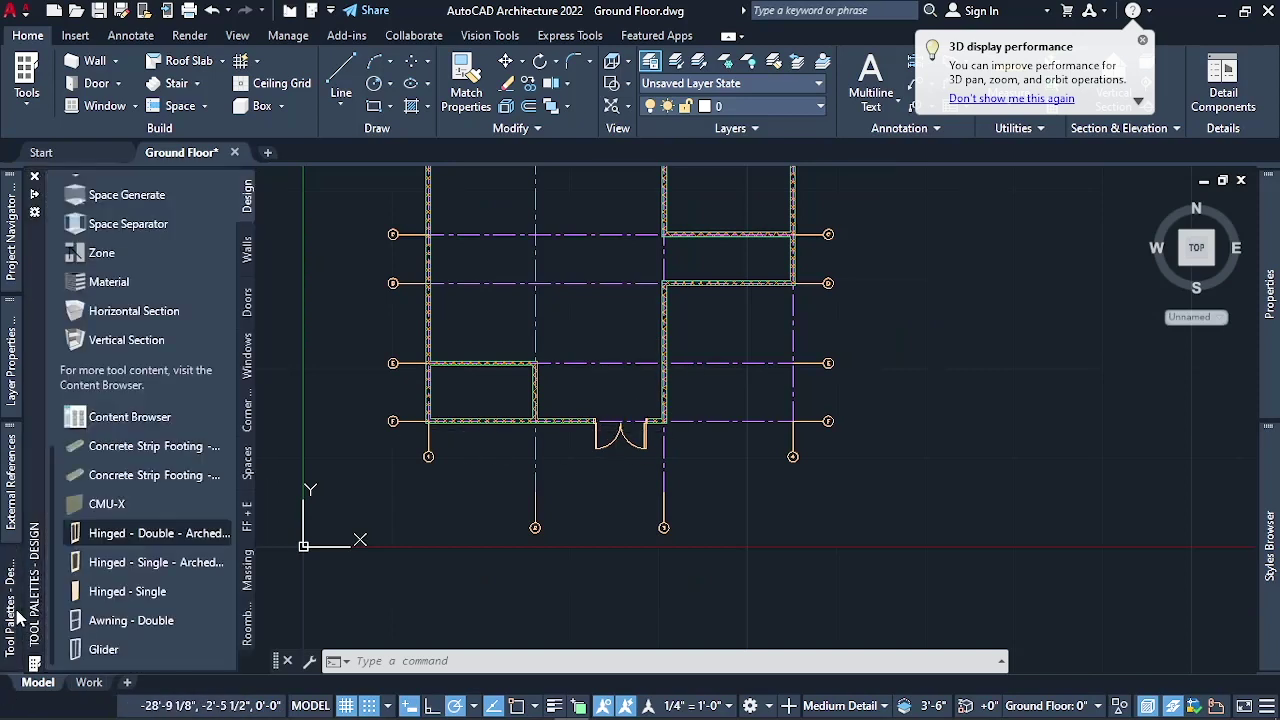
{"action": "left_click", "coordinate": [127, 572]}
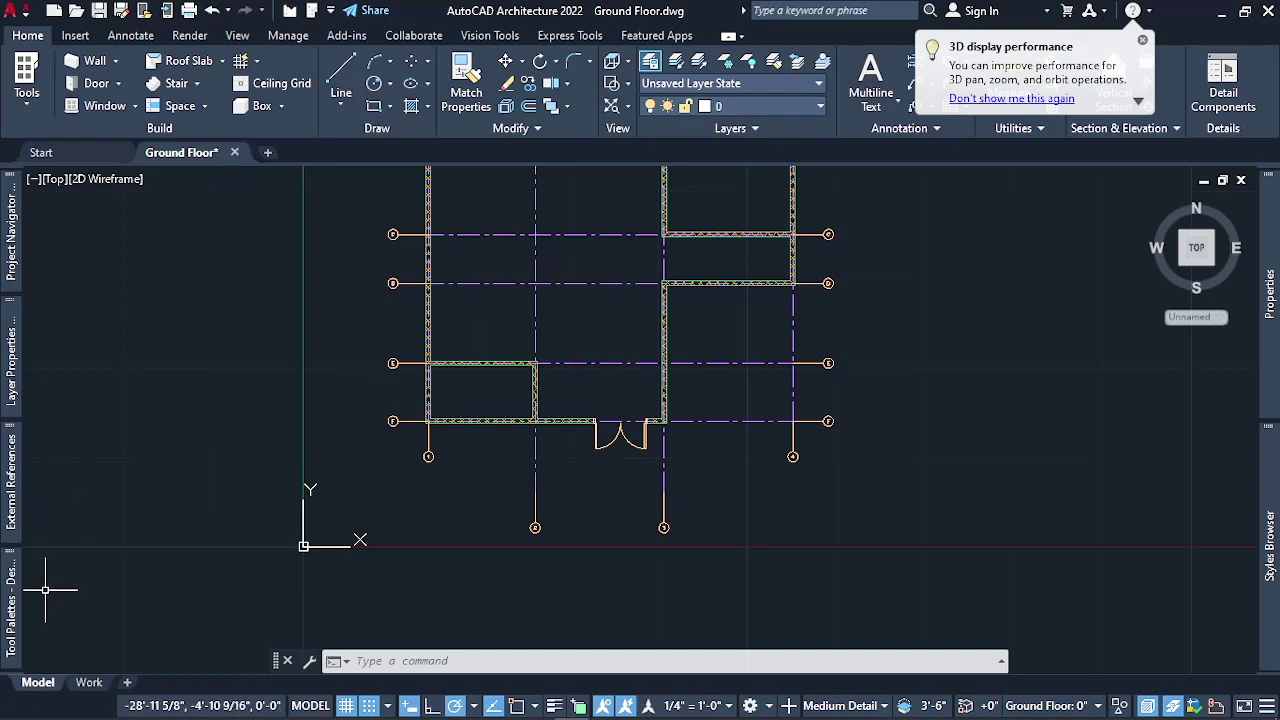
{"action": "mouse_move", "coordinate": [11, 590]}
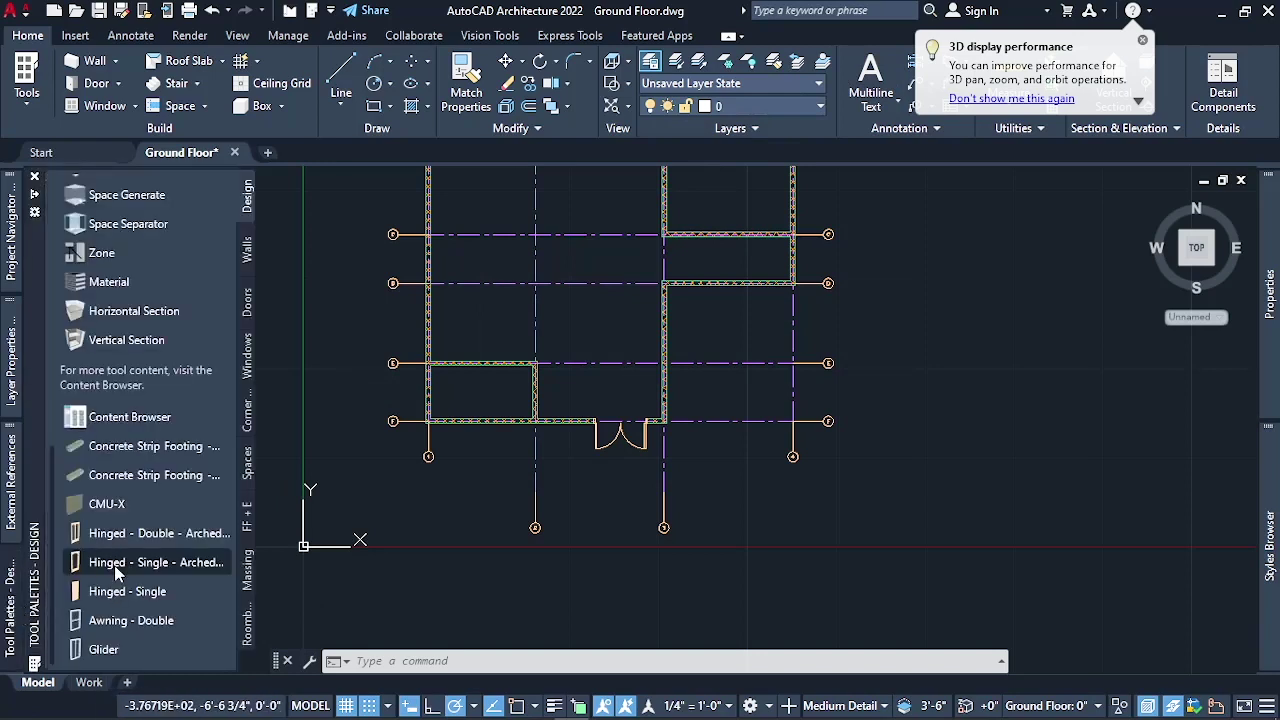
{"action": "left_click", "coordinate": [226, 564]}
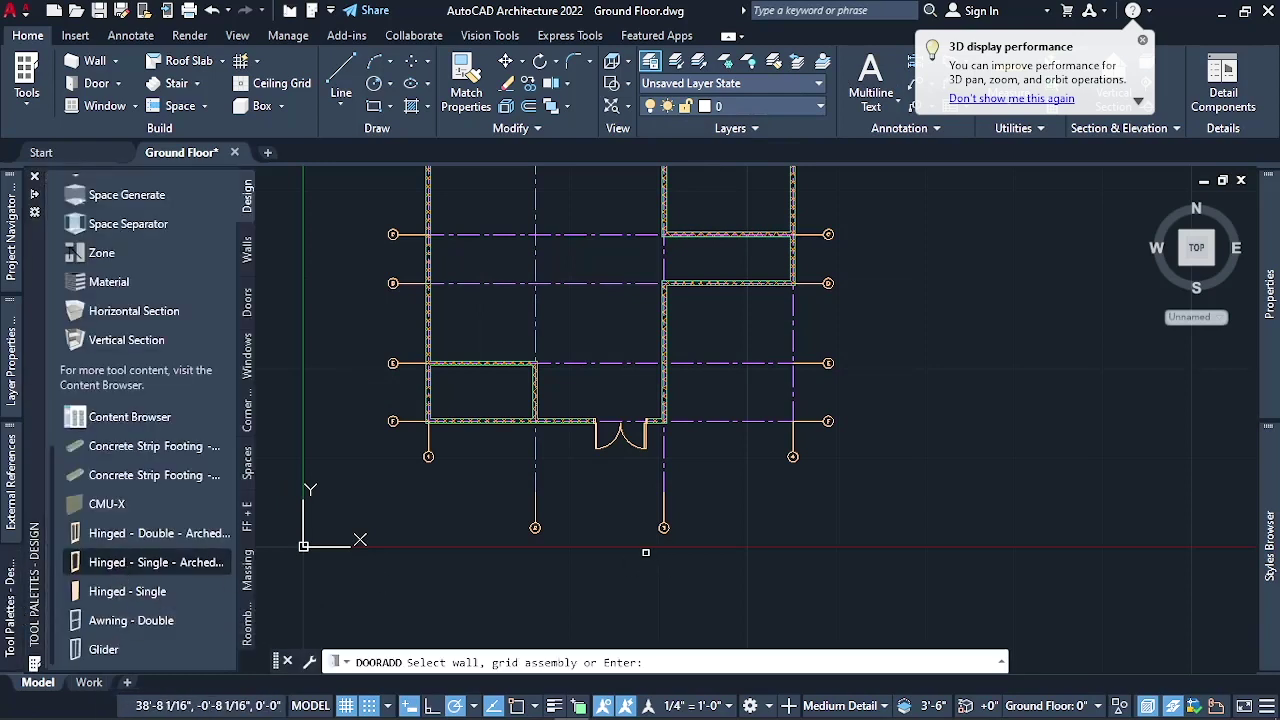
{"action": "mouse_move", "coordinate": [1269, 300]}
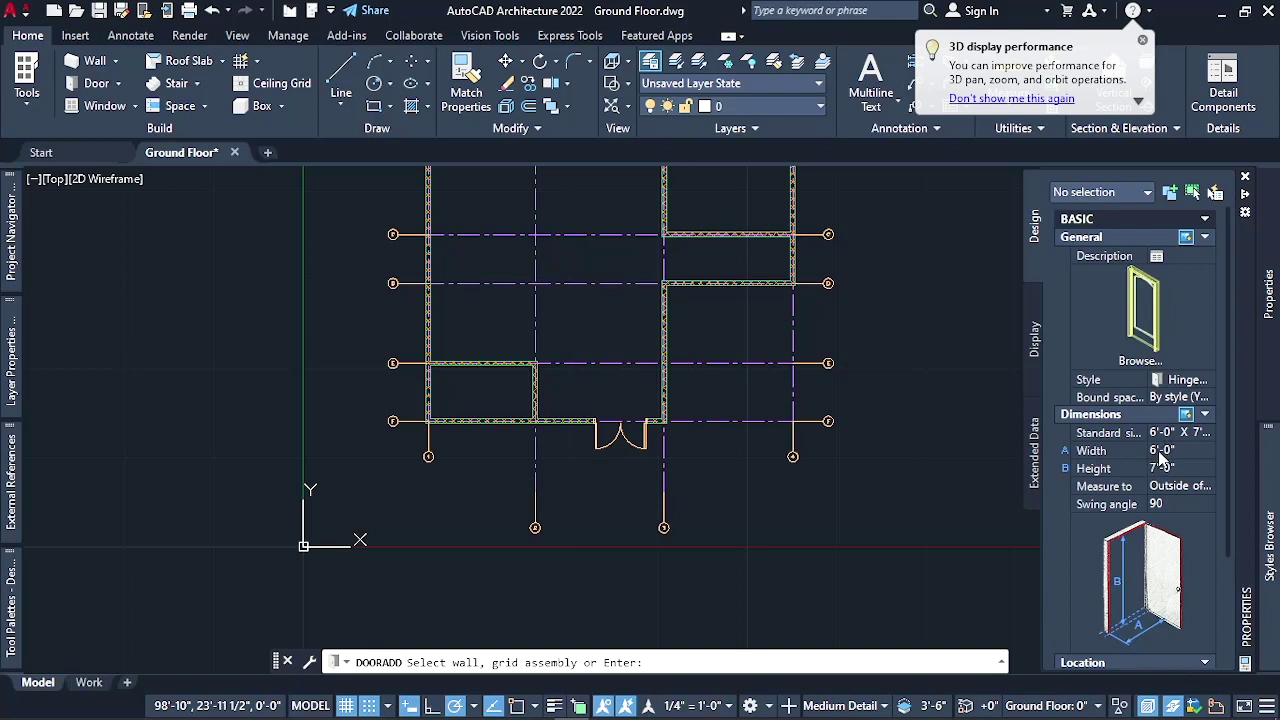
Enter a 3' width for the arched single door and zoom to the grid-C wall
{"action": "left_click", "coordinate": [1163, 452]}
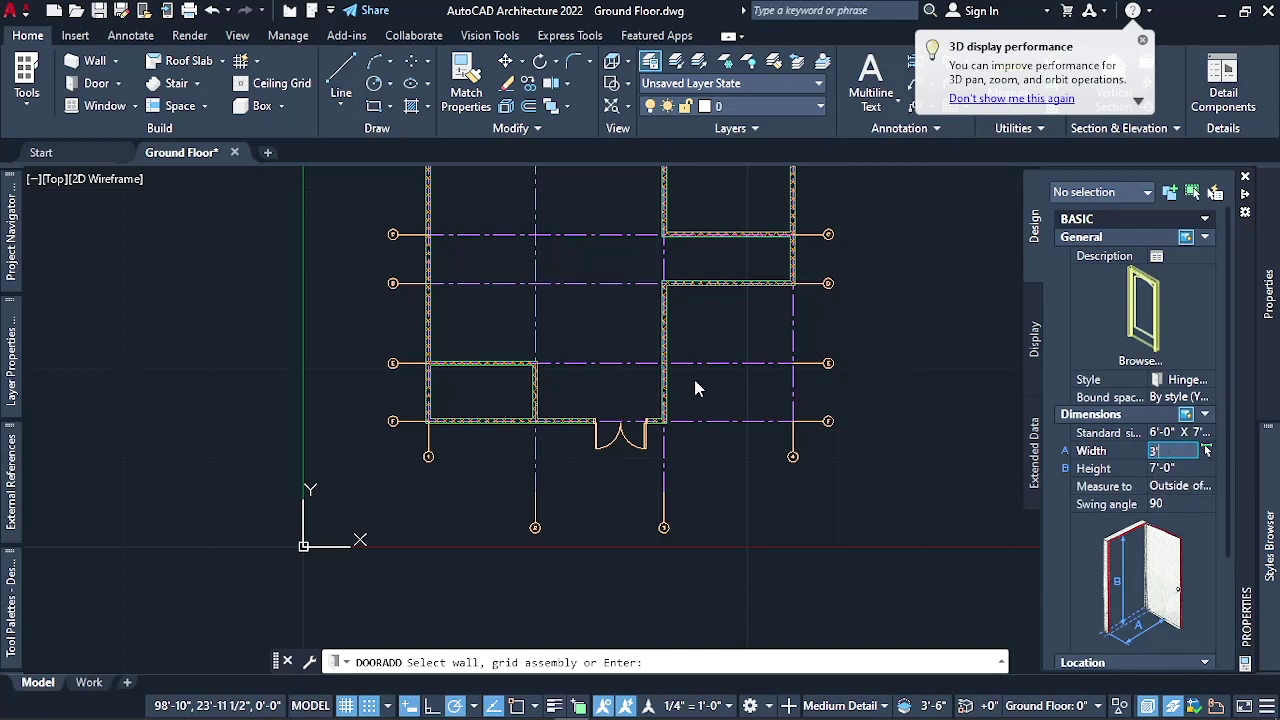
{"action": "scroll", "coordinate": [637, 397], "scroll_direction": "down", "scroll_amount": 4}
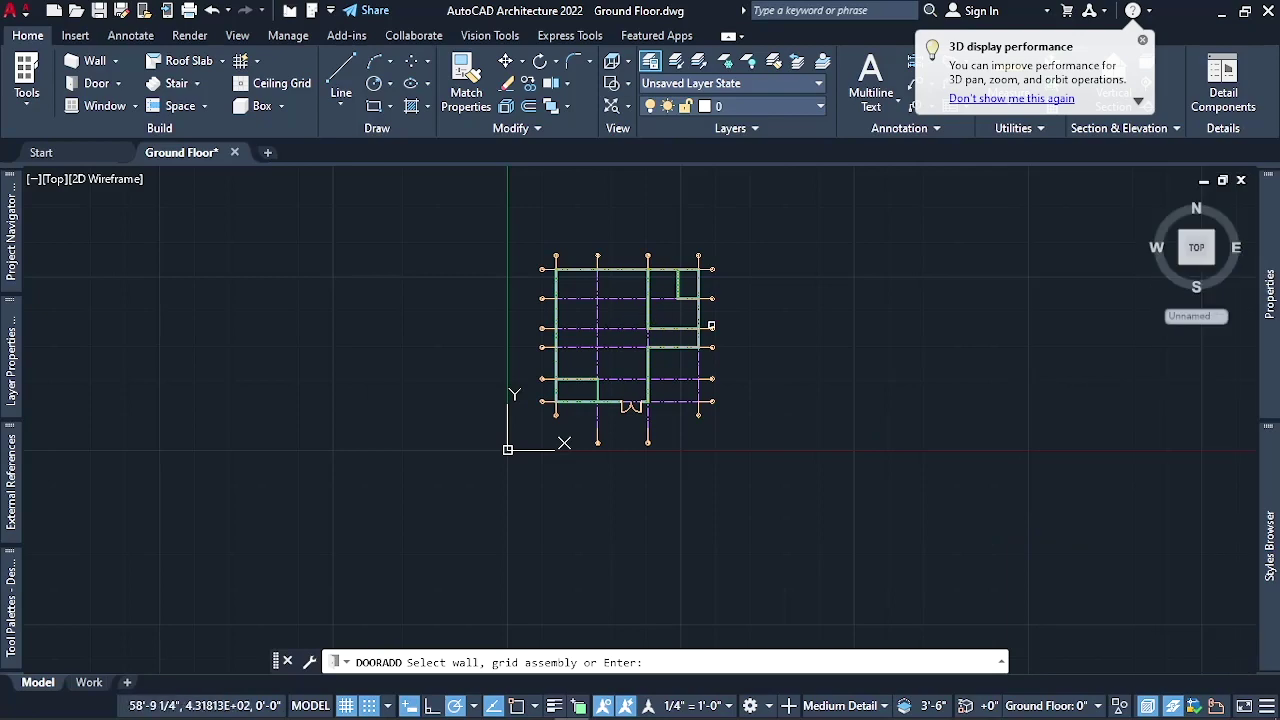
{"action": "scroll", "coordinate": [682, 295], "scroll_direction": "up", "scroll_amount": 4}
{"action": "scroll", "coordinate": [657, 409], "scroll_direction": "up", "scroll_amount": 4}
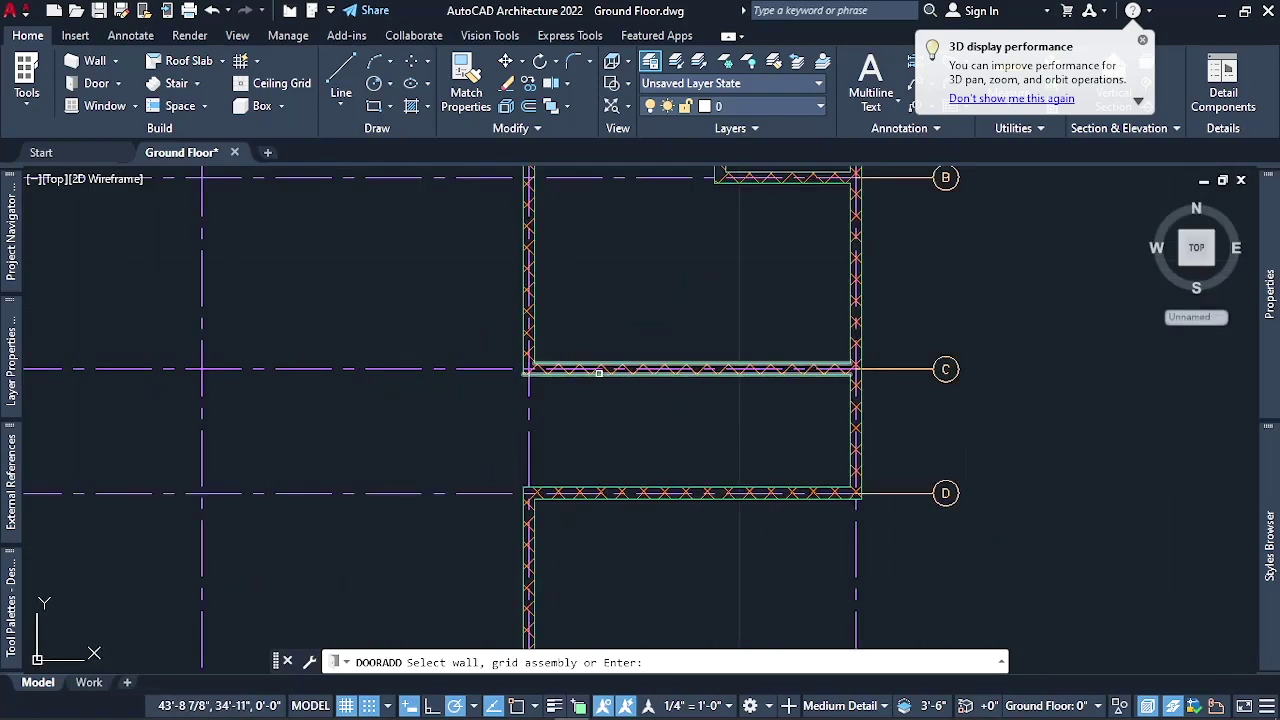
{"action": "scroll", "coordinate": [604, 373], "scroll_direction": "down", "scroll_amount": 2}
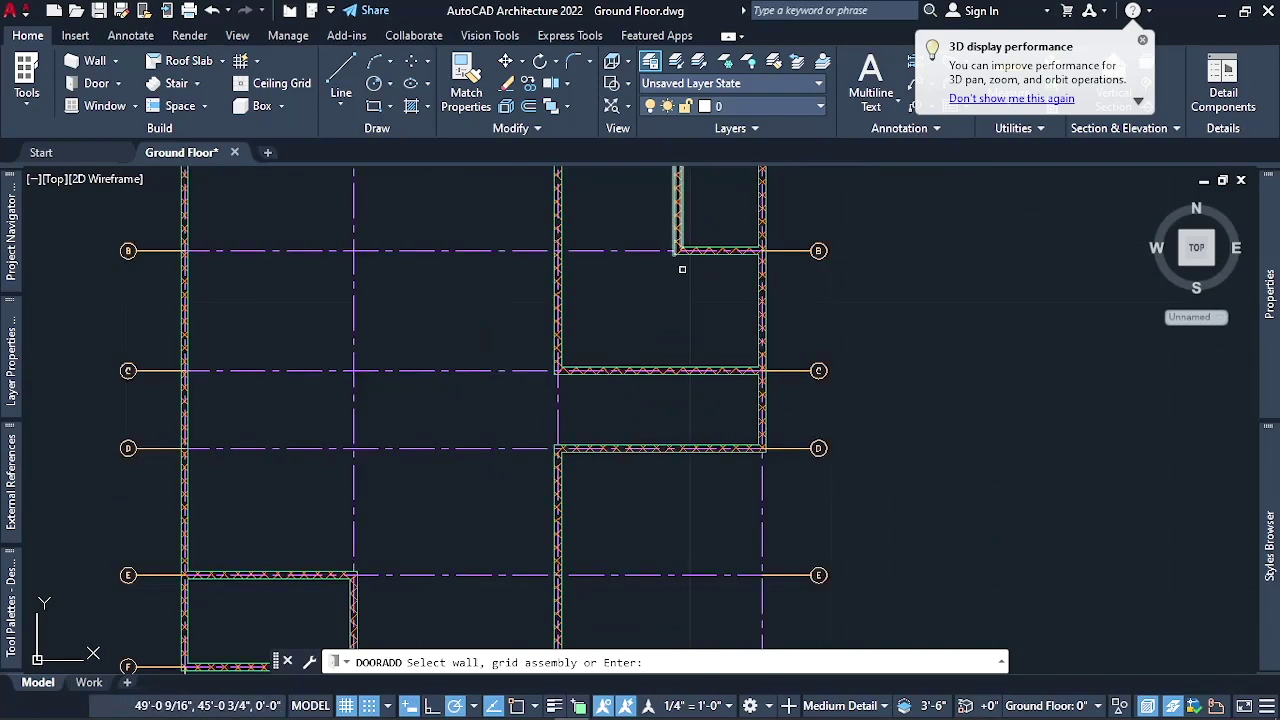
{"action": "scroll", "coordinate": [606, 374], "scroll_direction": "up", "scroll_amount": 4}
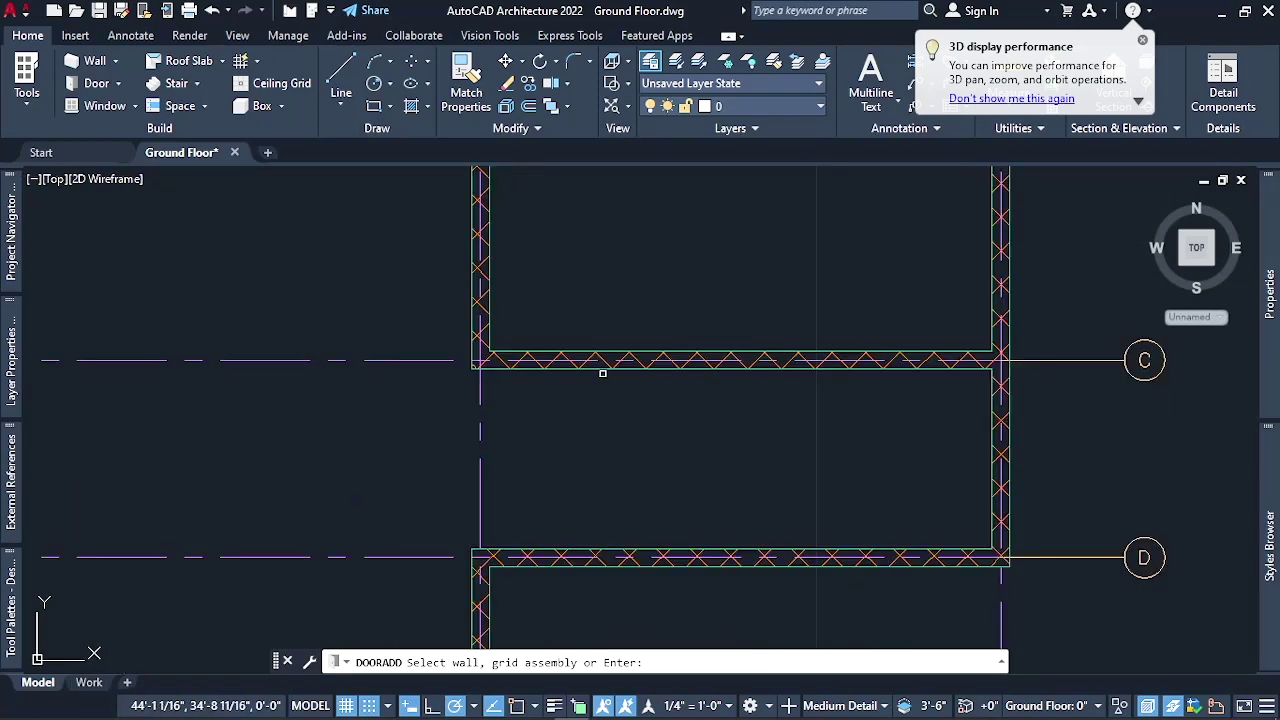
Insert the 3' arched single door near the west end of the grid-C wall
{"action": "left_click", "coordinate": [604, 371]}
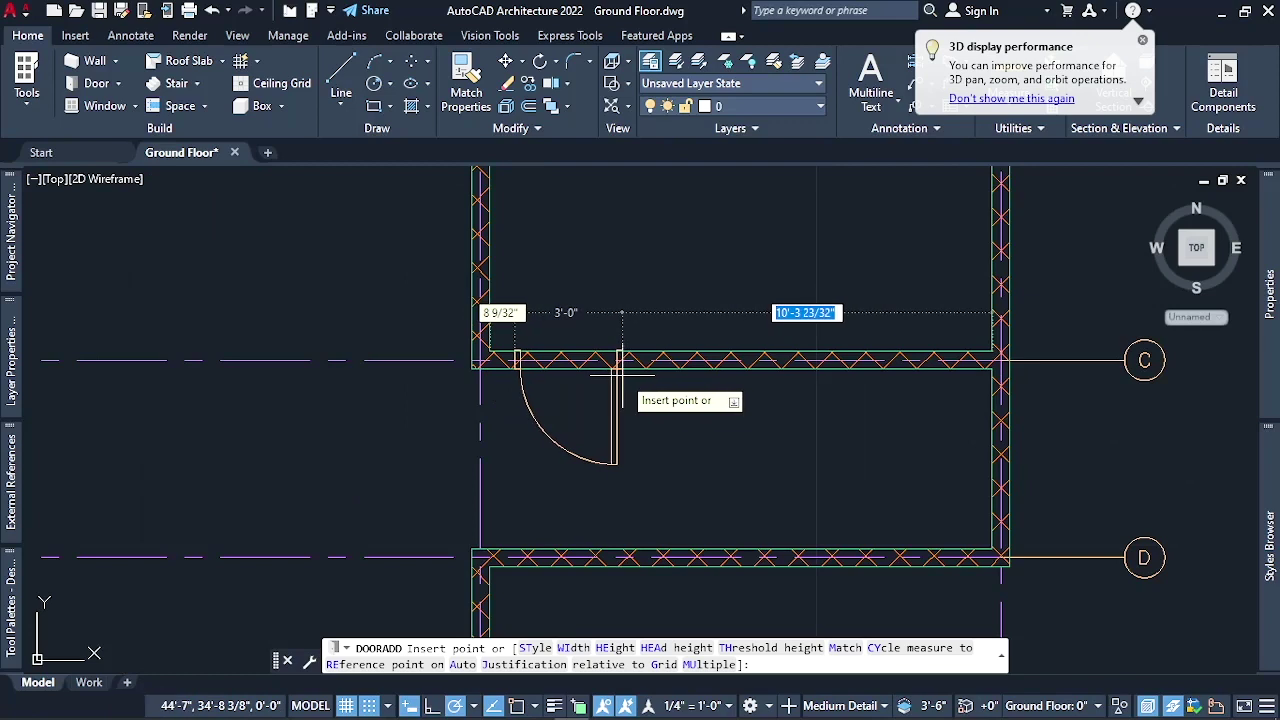
{"action": "left_click", "coordinate": [620, 371]}
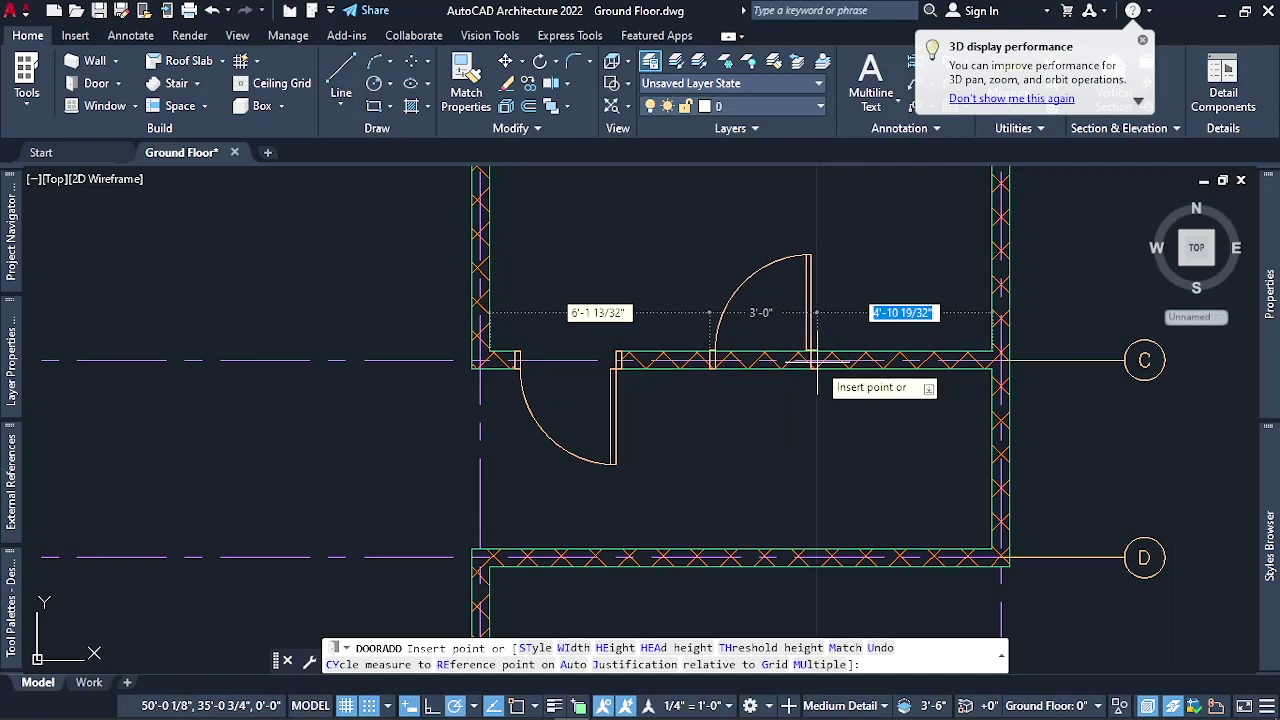
{"action": "key", "text": "Escape"}
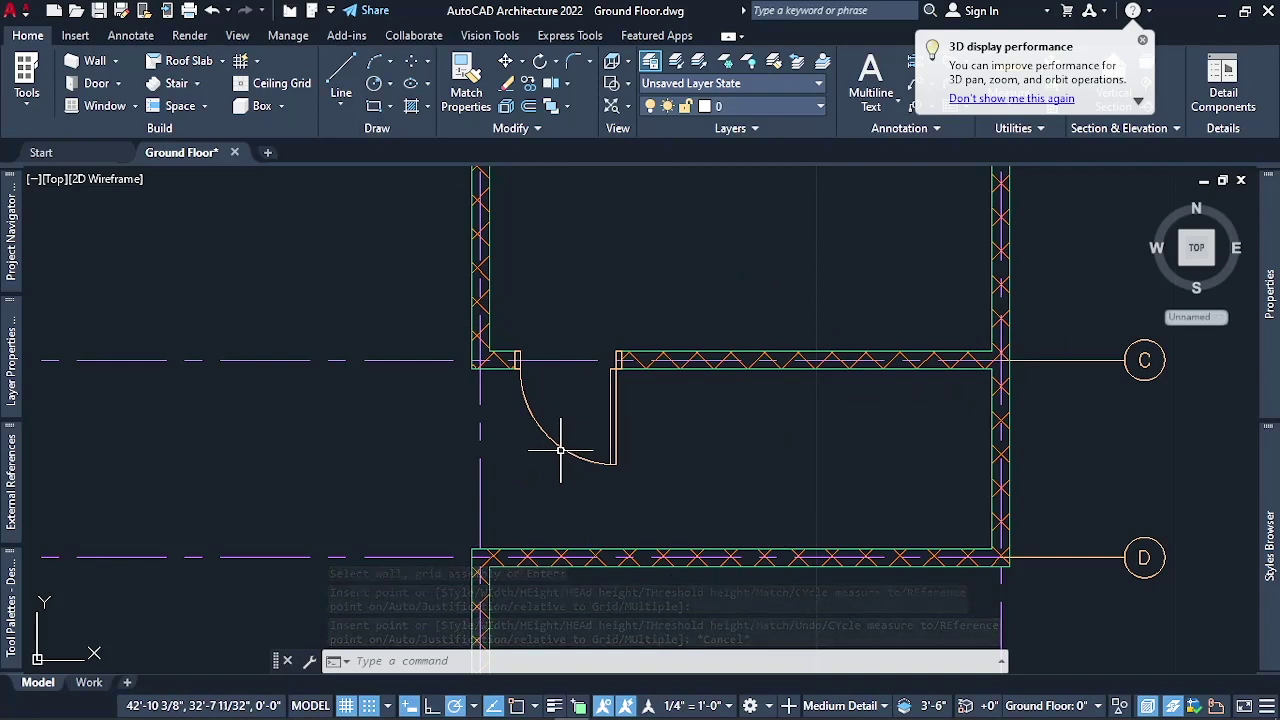
{"action": "scroll", "coordinate": [560, 453], "scroll_direction": "down", "scroll_amount": 2}
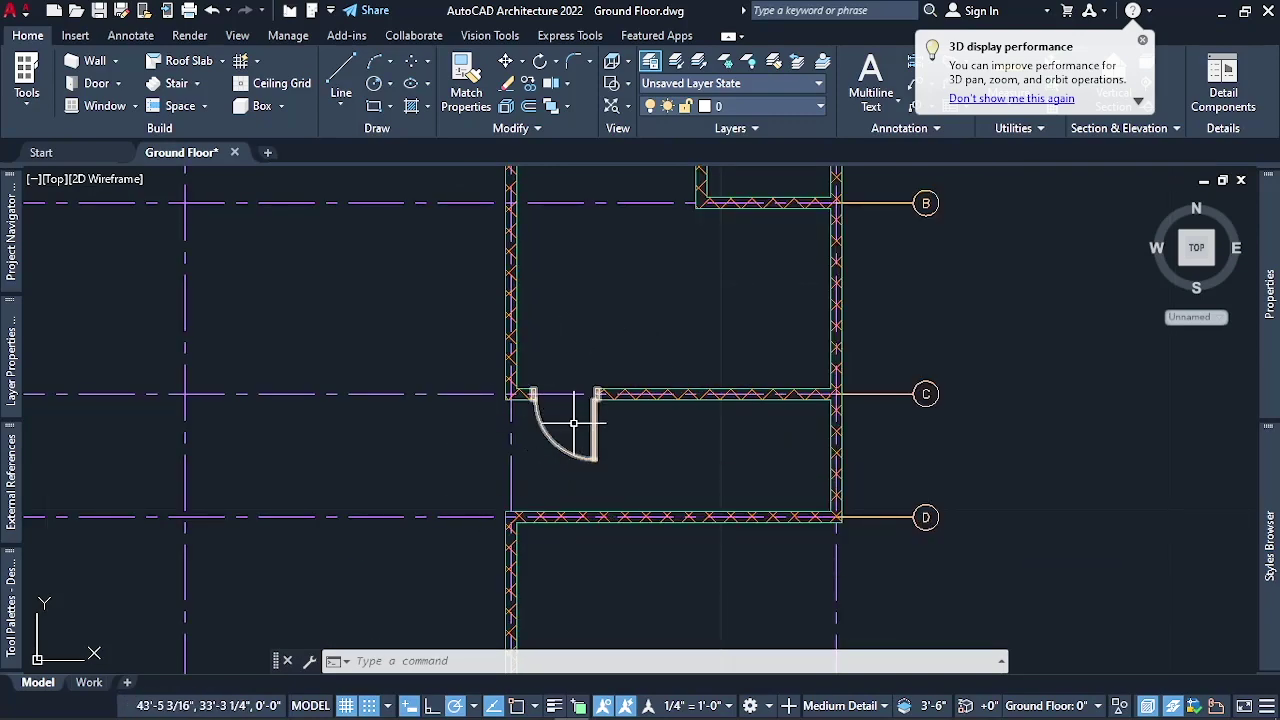
{"action": "scroll", "coordinate": [604, 358], "scroll_direction": "up", "scroll_amount": 4}
{"action": "scroll", "coordinate": [529, 443], "scroll_direction": "down", "scroll_amount": 4}
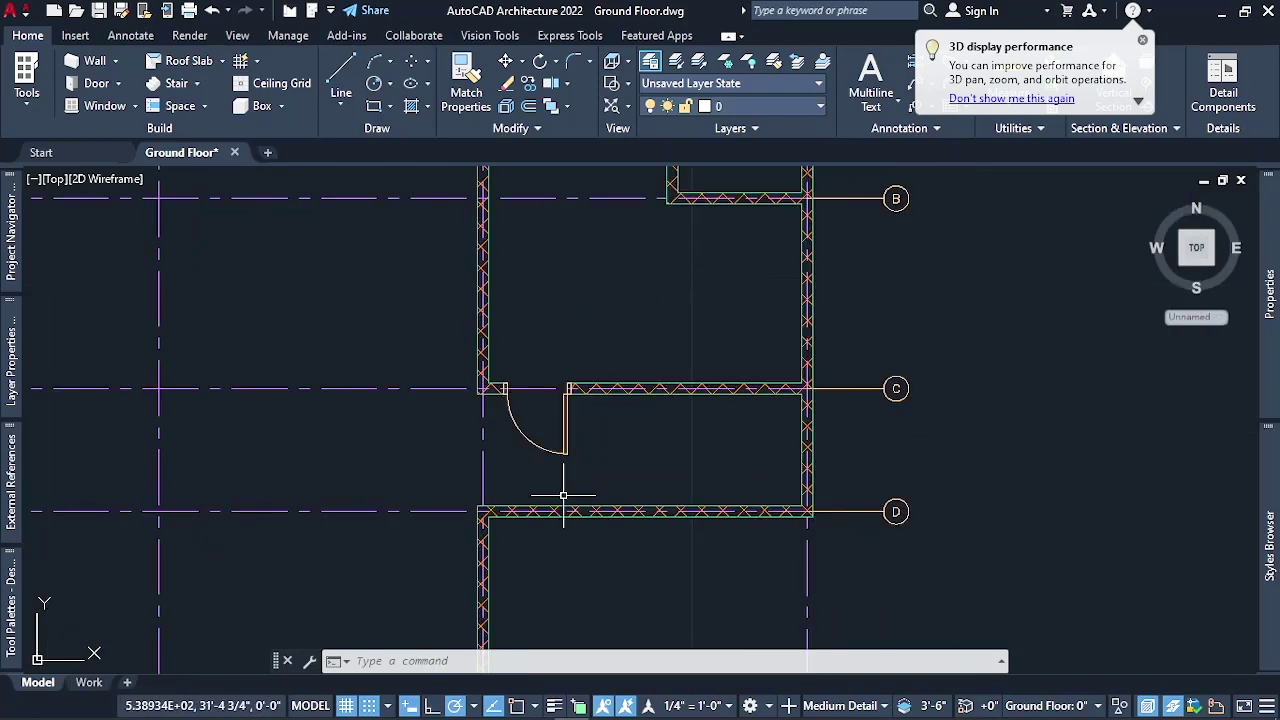
{"action": "scroll", "coordinate": [548, 508], "scroll_direction": "up", "scroll_amount": 2}
Flip the grid-C door's swing up into the room above the wall
{"action": "left_click", "coordinate": [578, 376]}
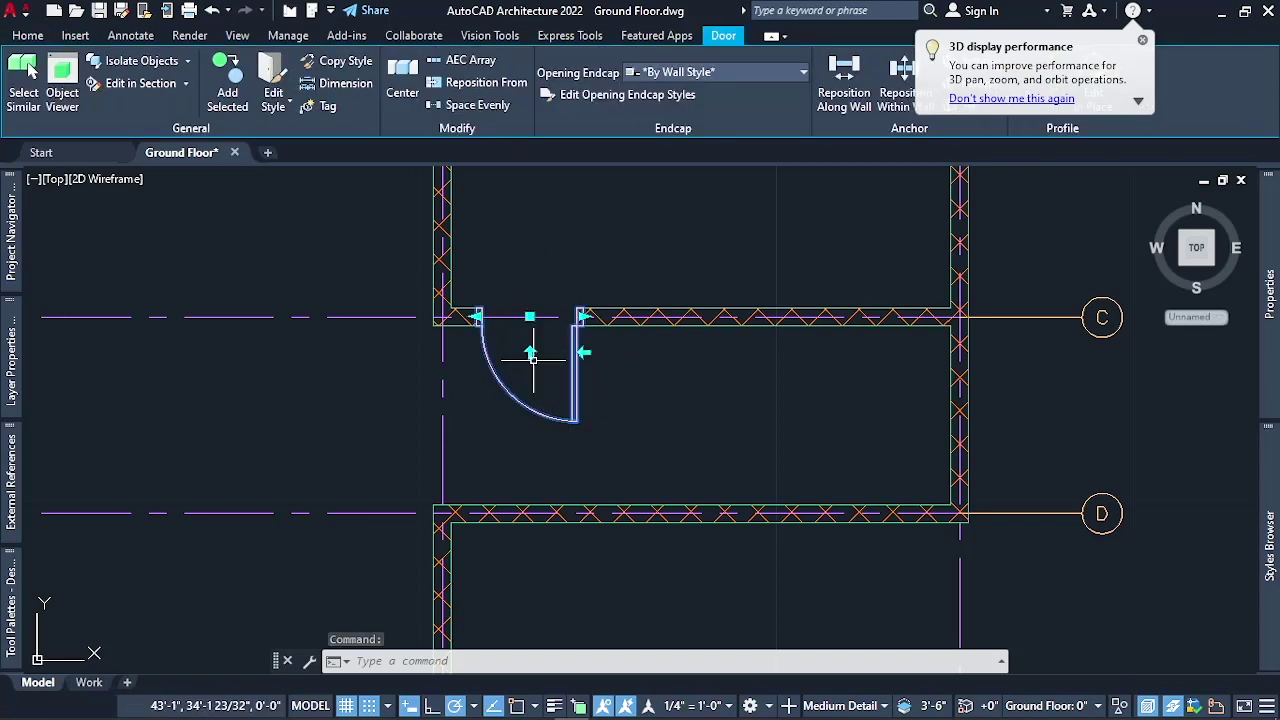
{"action": "scroll", "coordinate": [743, 403], "scroll_direction": "up", "scroll_amount": 2}
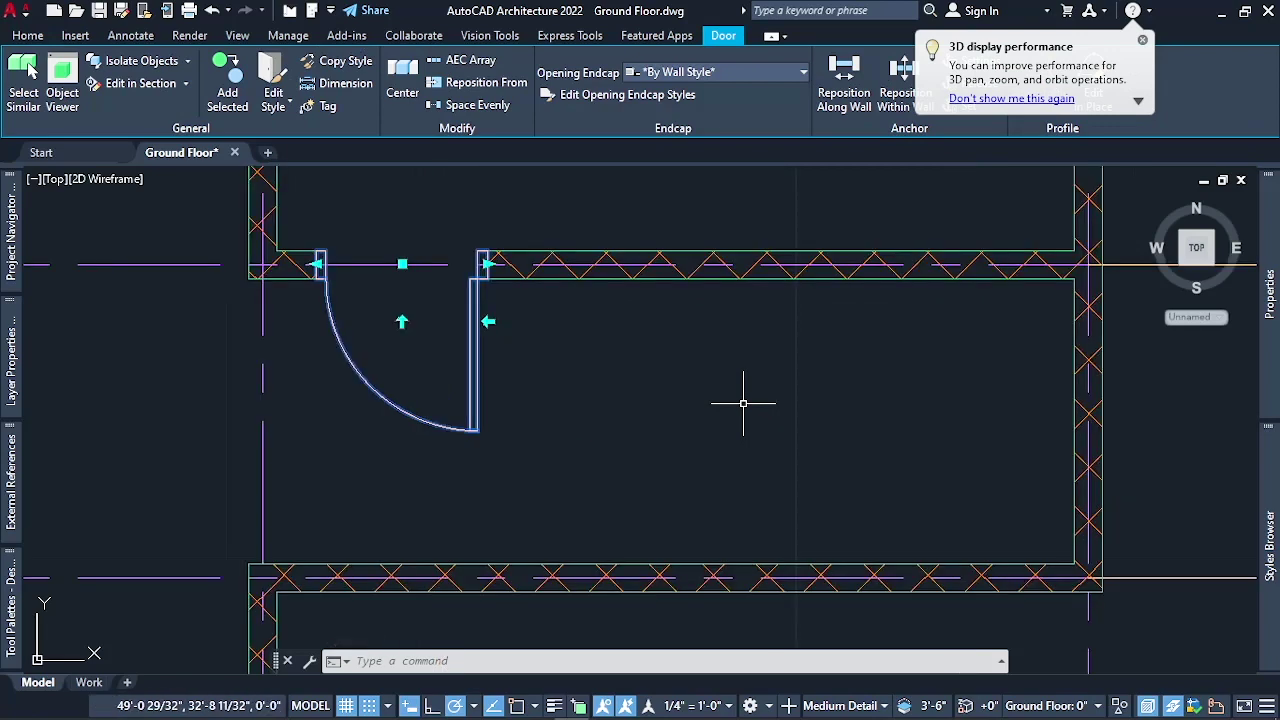
{"action": "scroll", "coordinate": [743, 403], "scroll_direction": "down", "scroll_amount": 2}
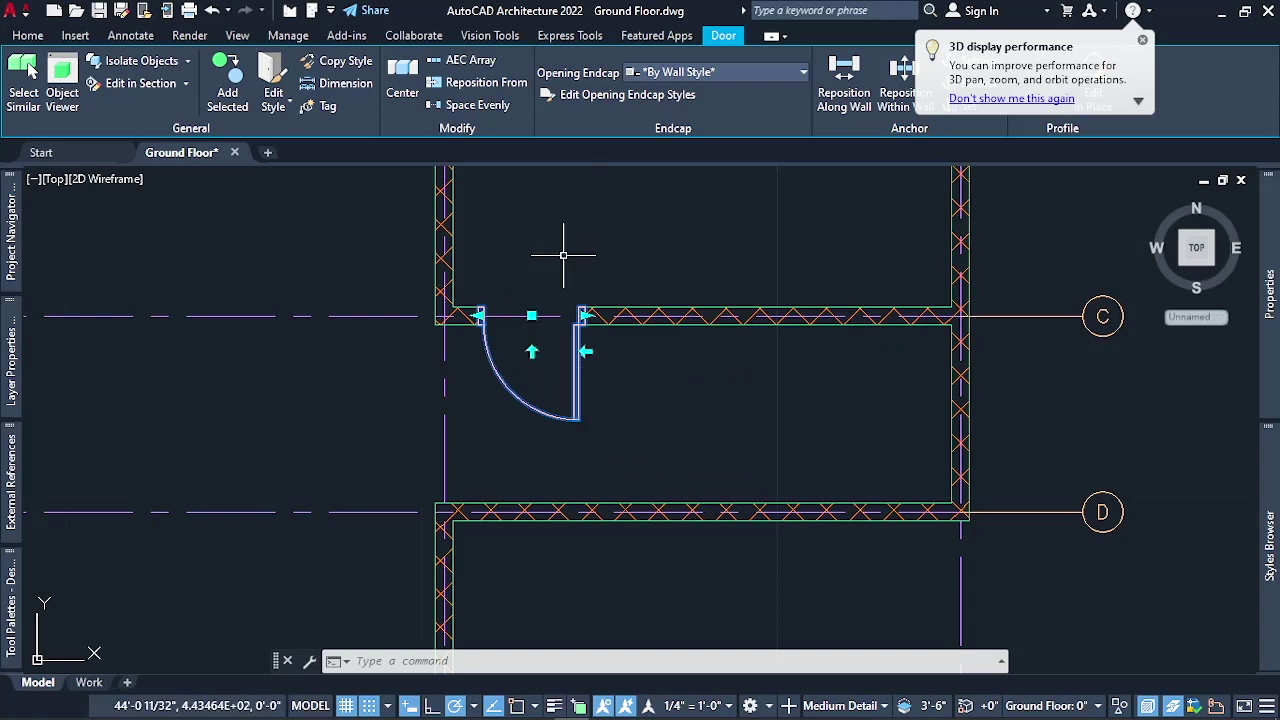
{"action": "left_click", "coordinate": [531, 351]}
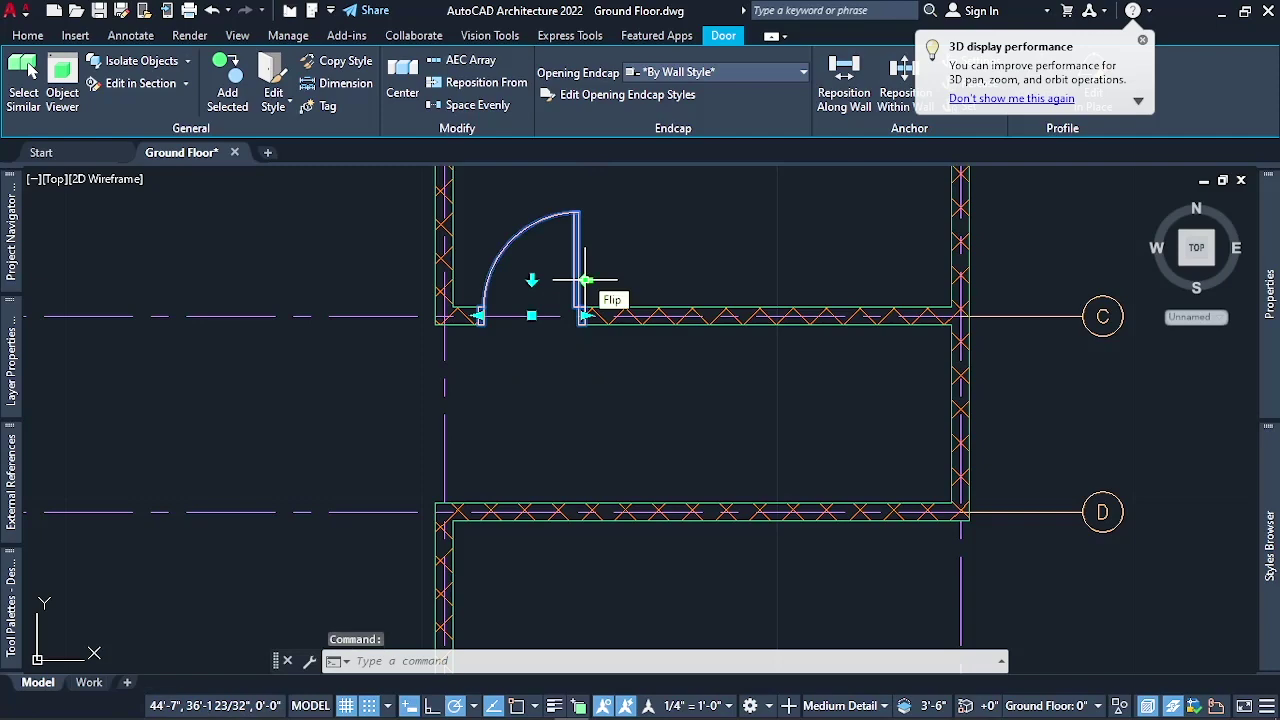
{"action": "scroll", "coordinate": [565, 316], "scroll_direction": "down", "scroll_amount": 4}
{"action": "scroll", "coordinate": [567, 316], "scroll_direction": "up", "scroll_amount": 4}
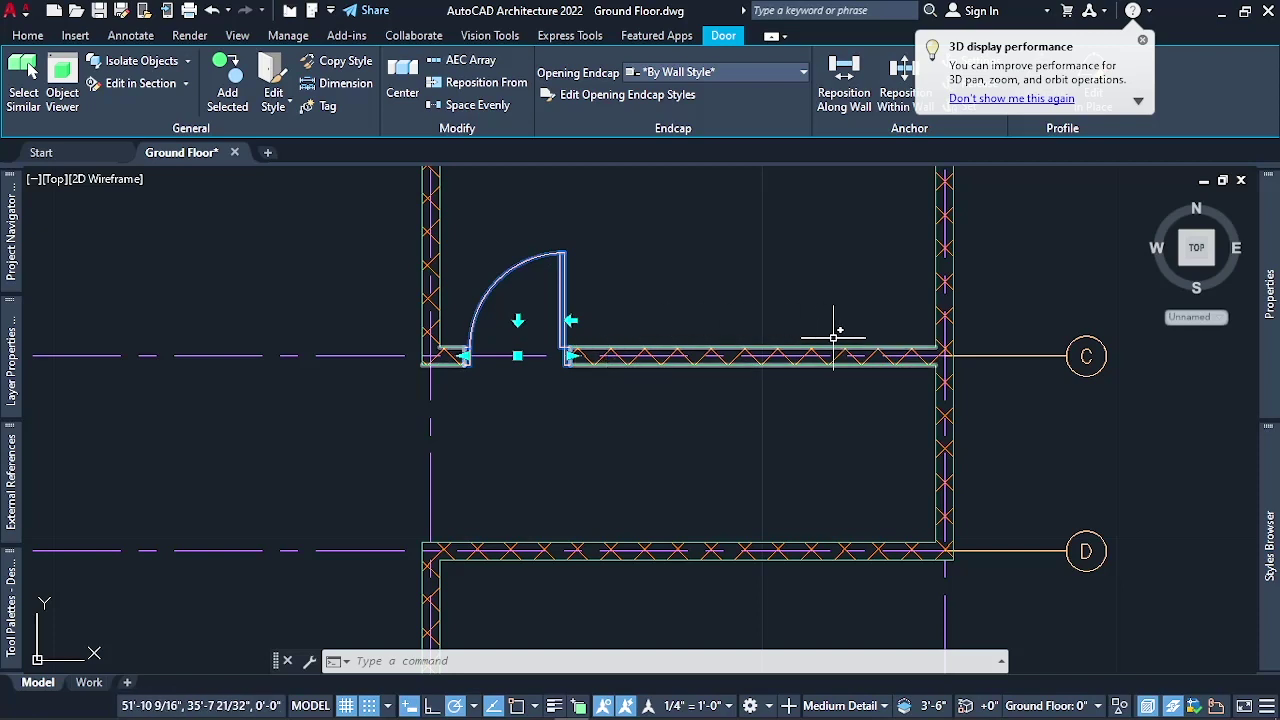
Move the grid-C door's hinge to its left jamb
{"action": "left_click", "coordinate": [572, 317]}
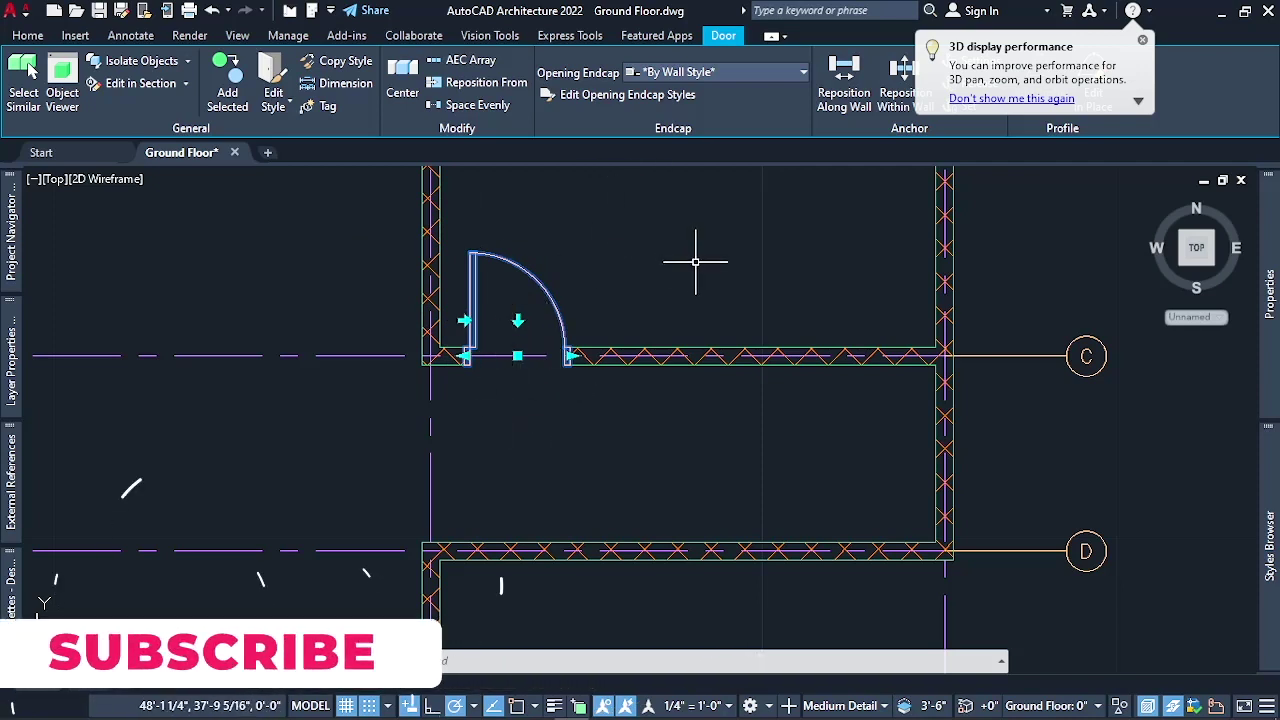
{"action": "scroll", "coordinate": [771, 493], "scroll_direction": "down", "scroll_amount": 2}
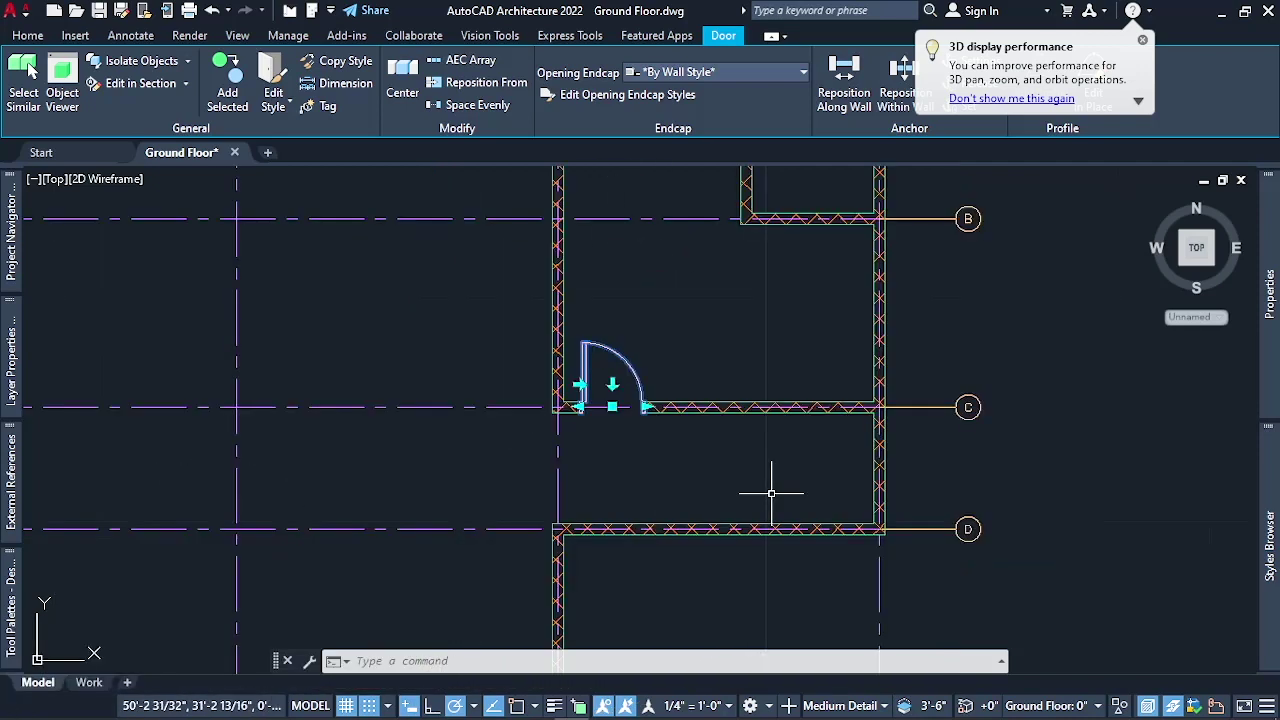
{"action": "scroll", "coordinate": [850, 410], "scroll_direction": "down", "scroll_amount": 2}
{"action": "scroll", "coordinate": [730, 430], "scroll_direction": "up", "scroll_amount": 2}
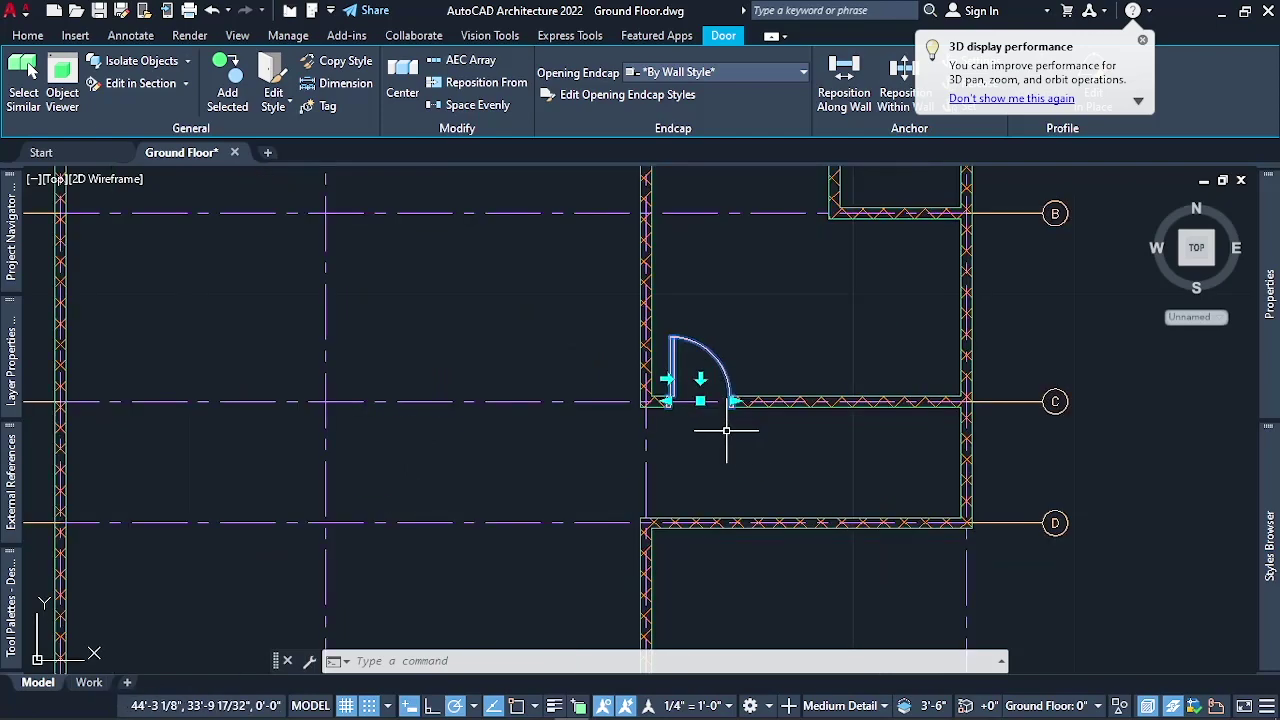
{"action": "key", "text": "Escape"}
{"action": "key", "text": "Escape"}
{"action": "mouse_move", "coordinate": [20, 625]}
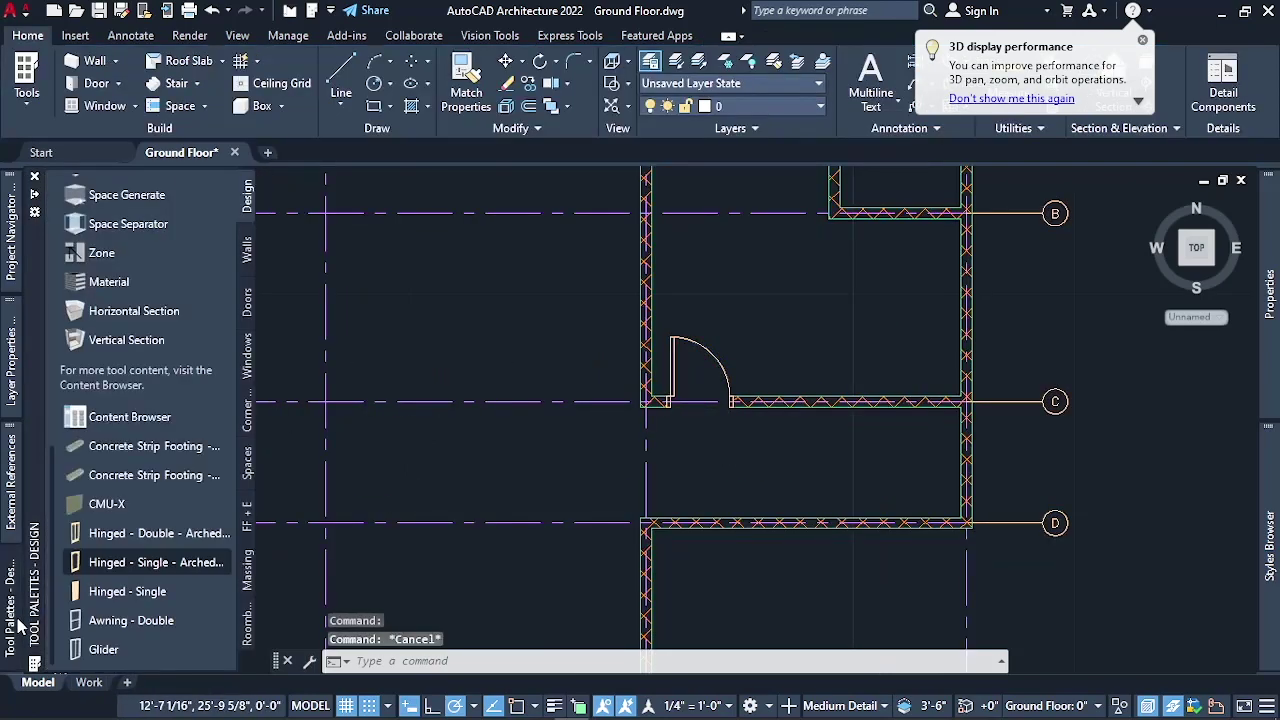
Insert the first Hinged - Single door into an interior wall
{"action": "left_click", "coordinate": [127, 591]}
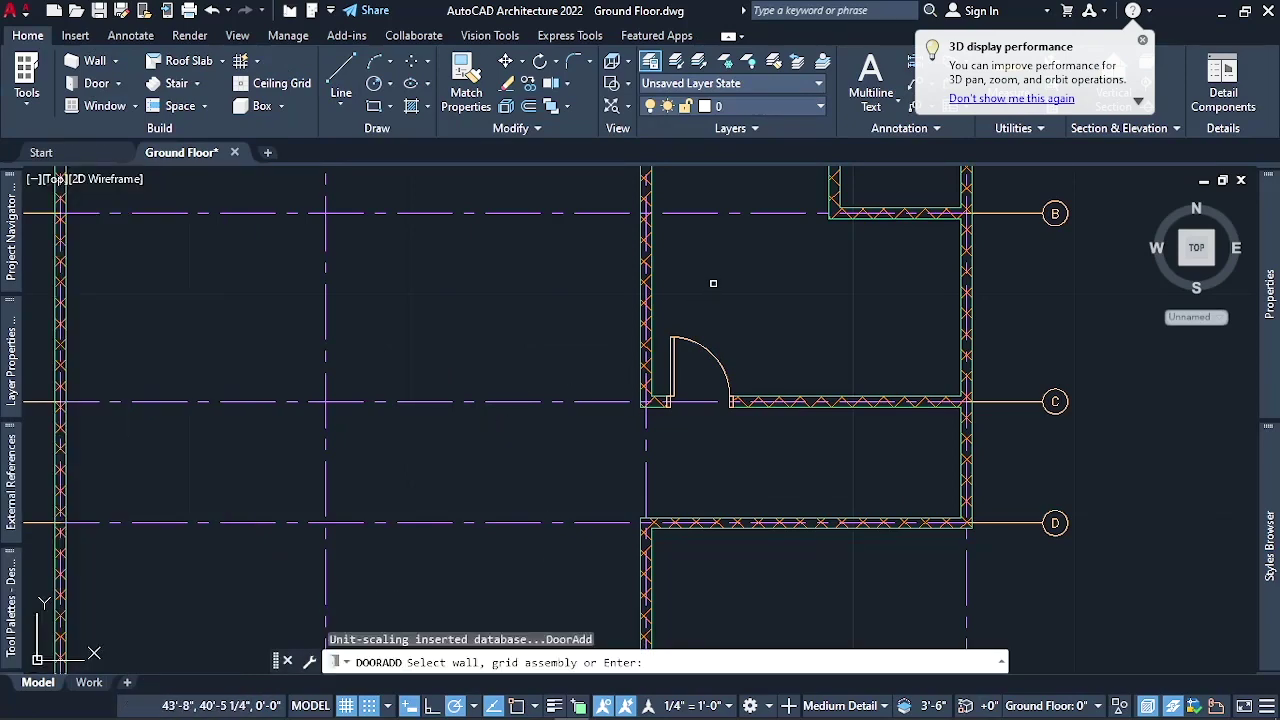
{"action": "scroll", "coordinate": [600, 354], "scroll_direction": "down", "scroll_amount": 2}
{"action": "scroll", "coordinate": [494, 420], "scroll_direction": "up", "scroll_amount": 2}
{"action": "mouse_move", "coordinate": [1272, 300]}
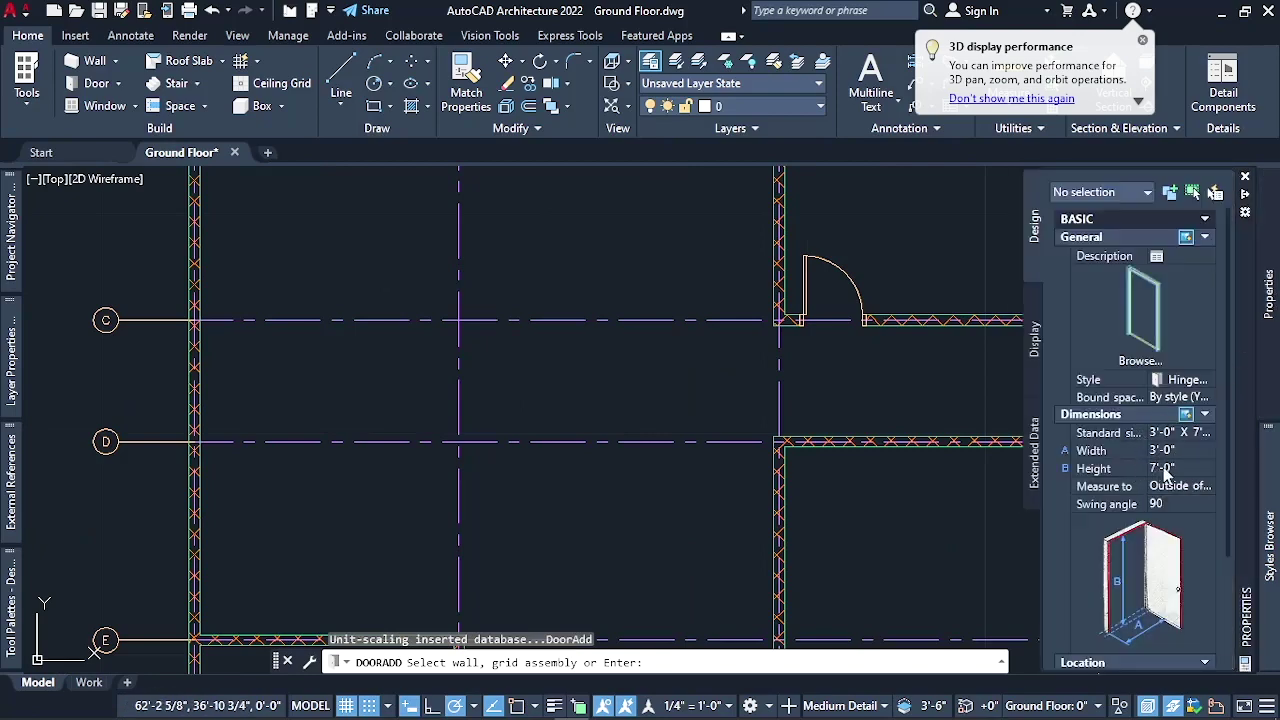
{"action": "scroll", "coordinate": [712, 248], "scroll_direction": "down", "scroll_amount": 2}
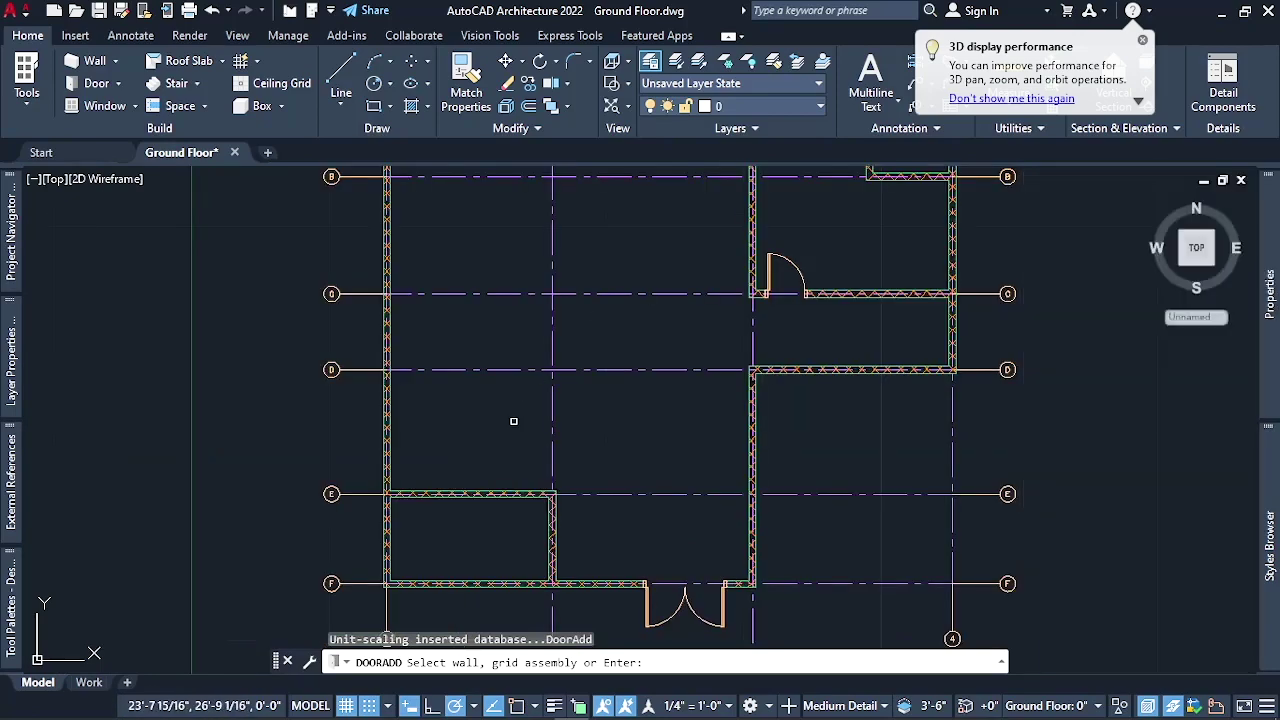
{"action": "scroll", "coordinate": [500, 430], "scroll_direction": "up", "scroll_amount": 3}
{"action": "scroll", "coordinate": [486, 443], "scroll_direction": "down", "scroll_amount": 3}
{"action": "scroll", "coordinate": [550, 505], "scroll_direction": "up", "scroll_amount": 2}
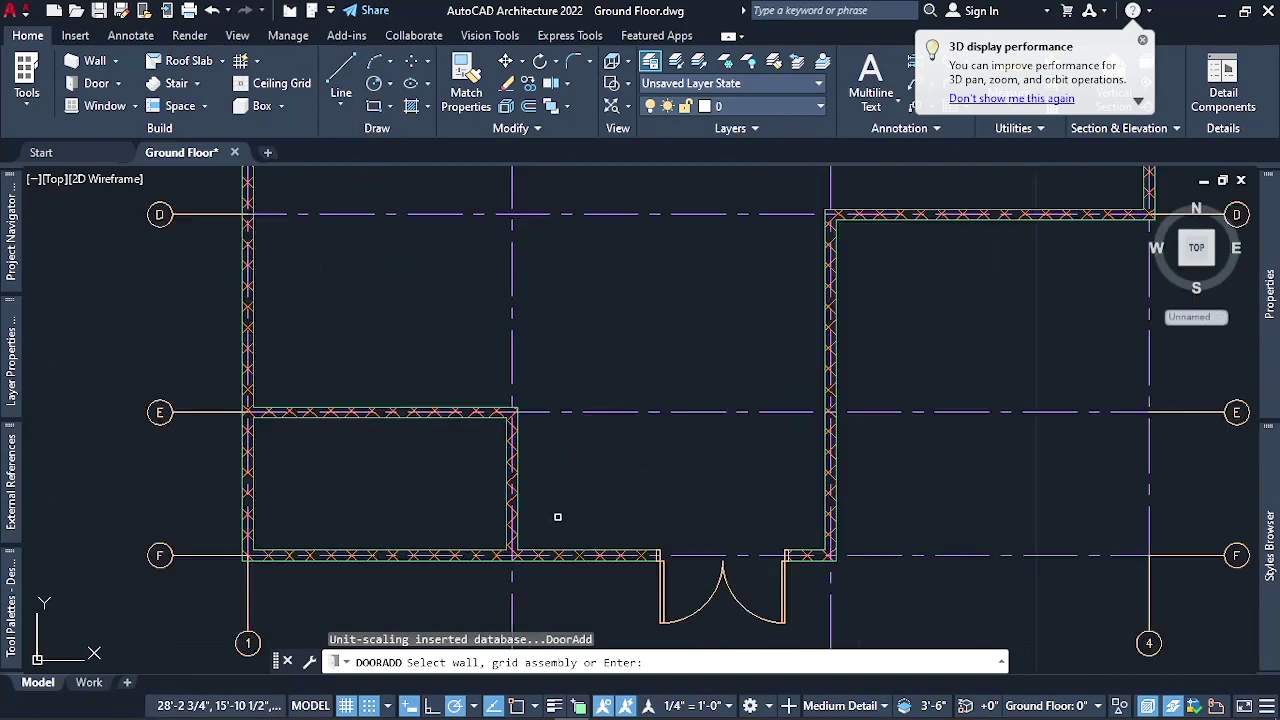
{"action": "scroll", "coordinate": [510, 515], "scroll_direction": "up", "scroll_amount": 2}
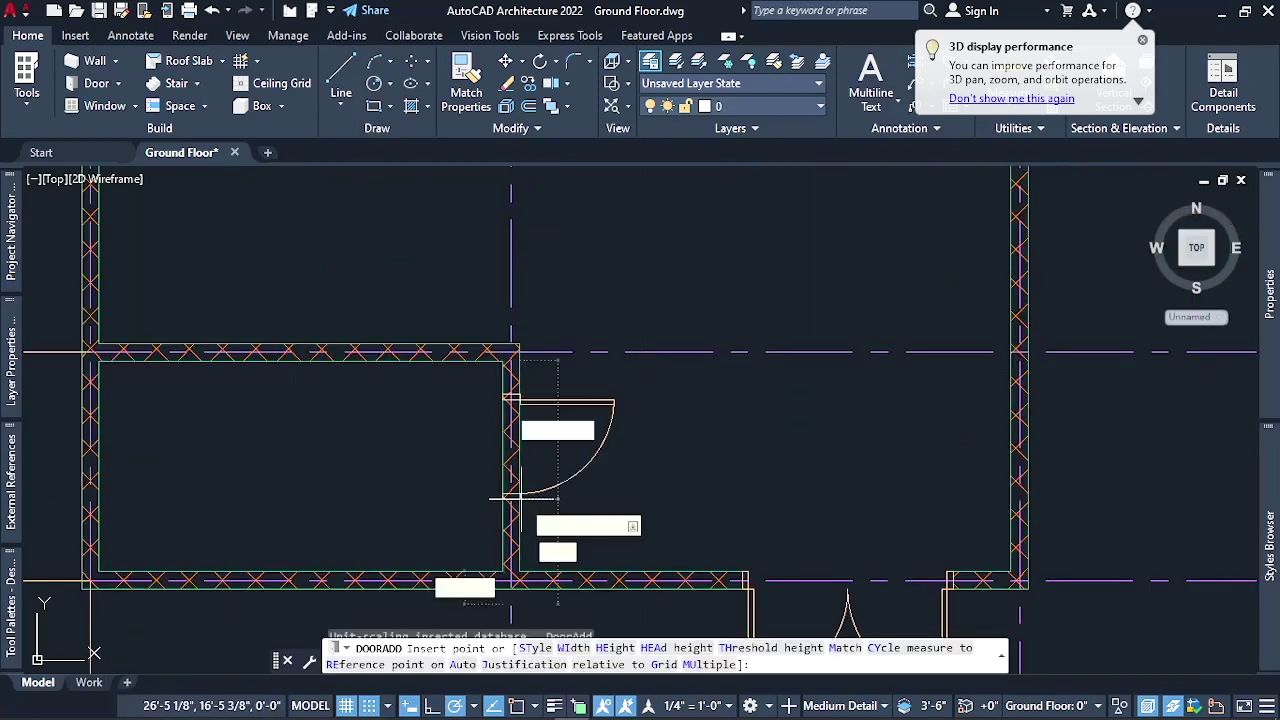
{"action": "left_click", "coordinate": [510, 492]}
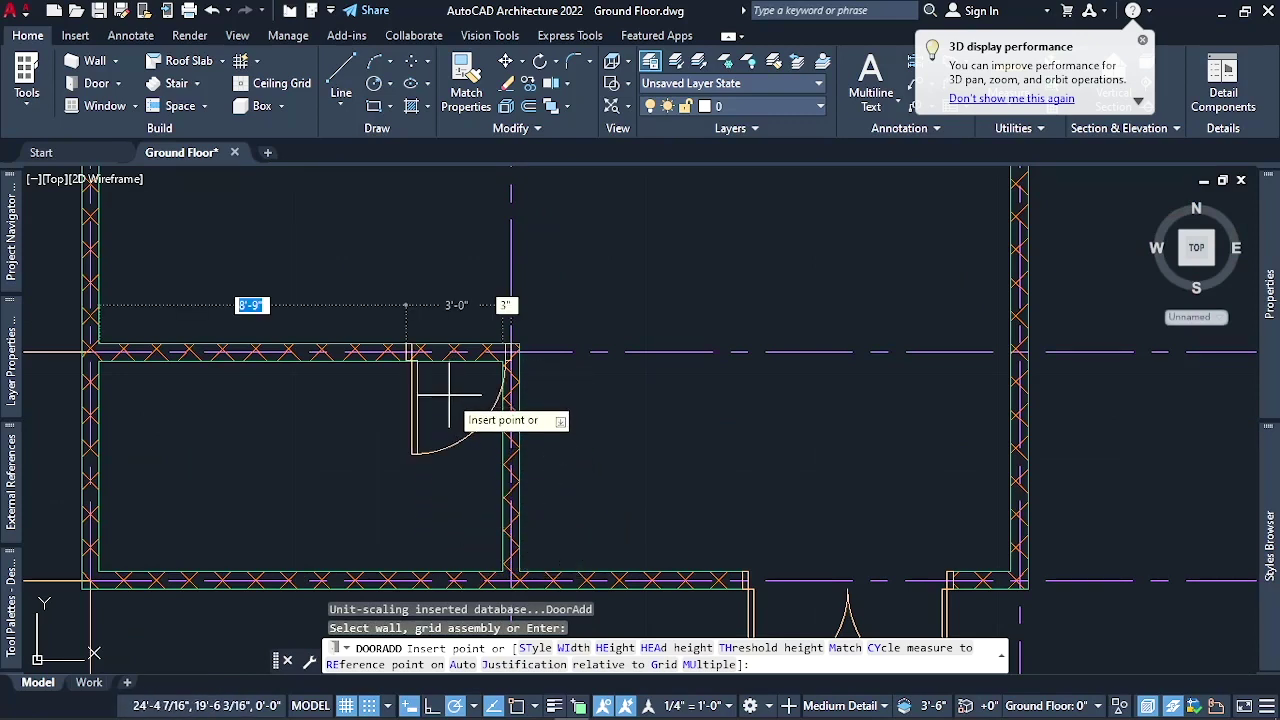
{"action": "left_click", "coordinate": [517, 383]}
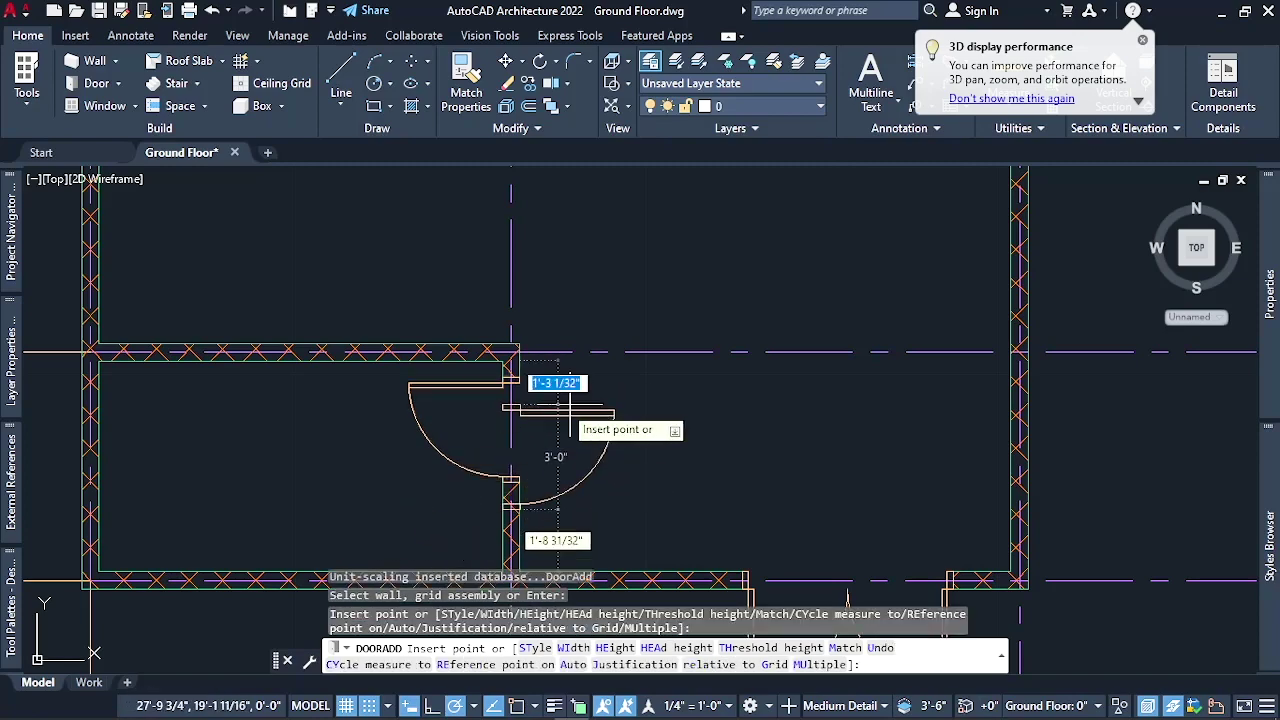
Add two more single hinged doors, in the grid-E wall and the wall near grid B
{"action": "scroll", "coordinate": [292, 445], "scroll_direction": "down", "scroll_amount": 4}
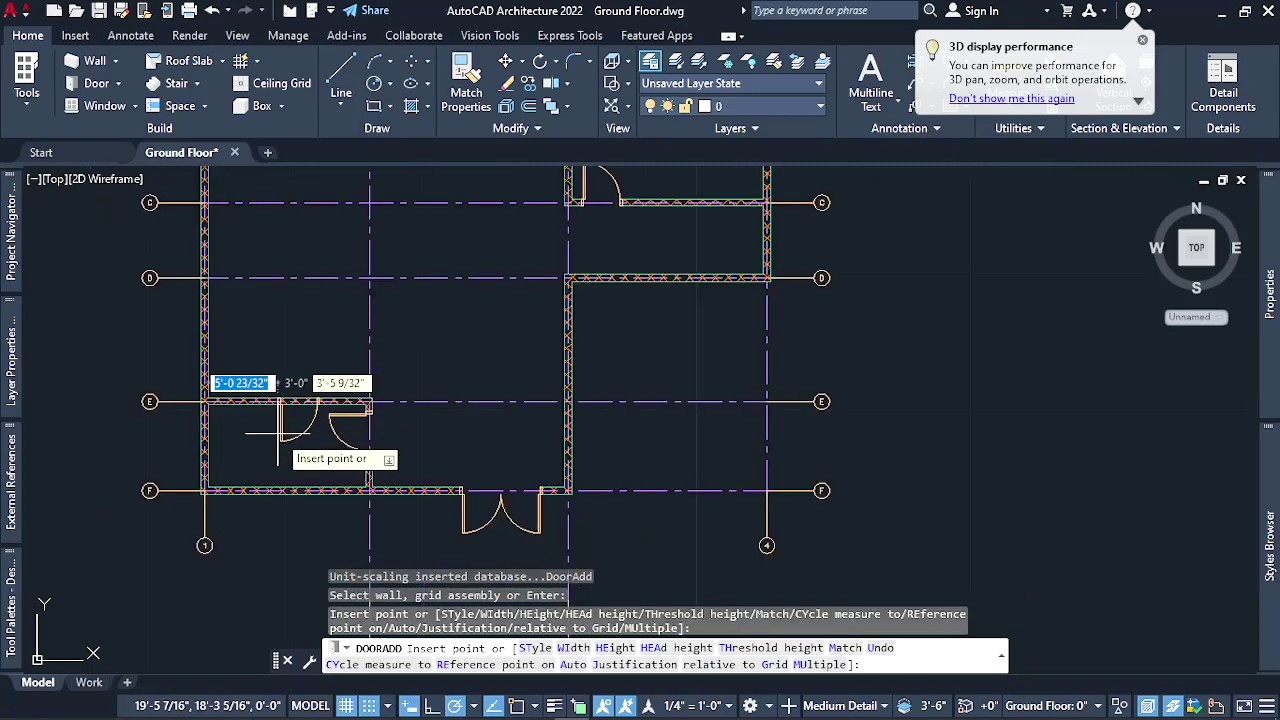
{"action": "left_click", "coordinate": [281, 432]}
{"action": "scroll", "coordinate": [558, 342], "scroll_direction": "down", "scroll_amount": 2}
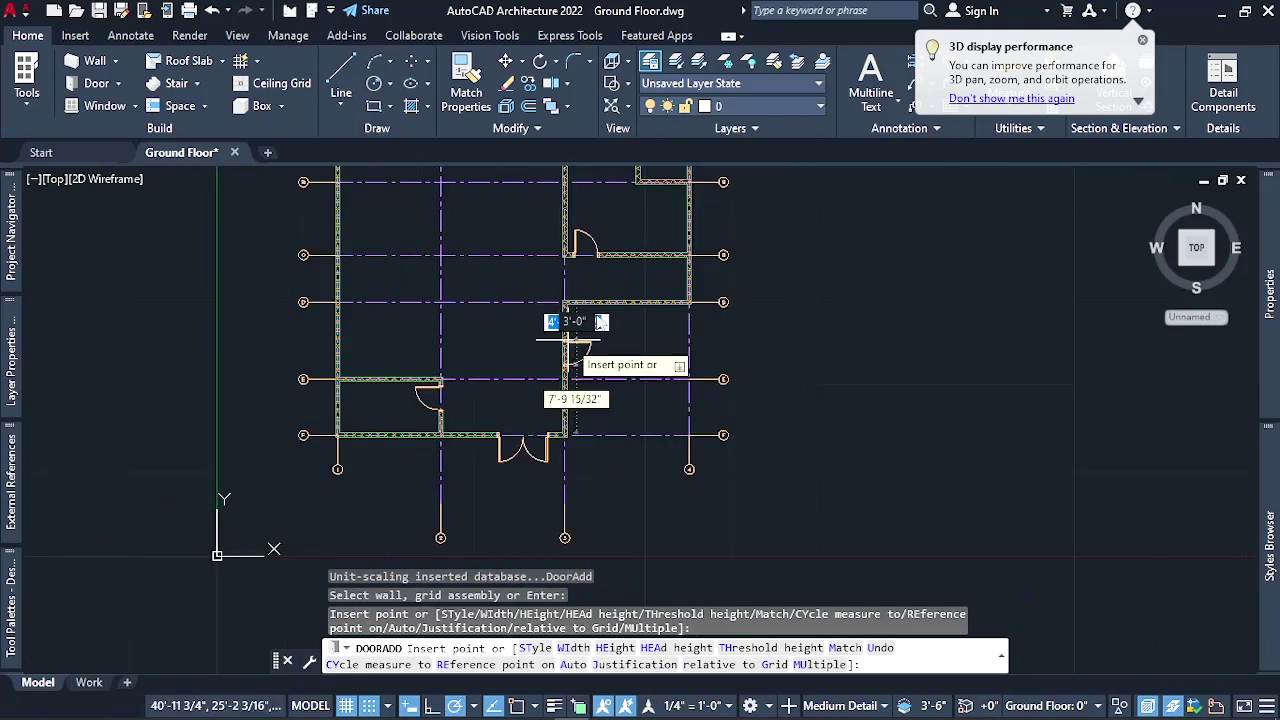
{"action": "scroll", "coordinate": [582, 298], "scroll_direction": "down", "scroll_amount": 3}
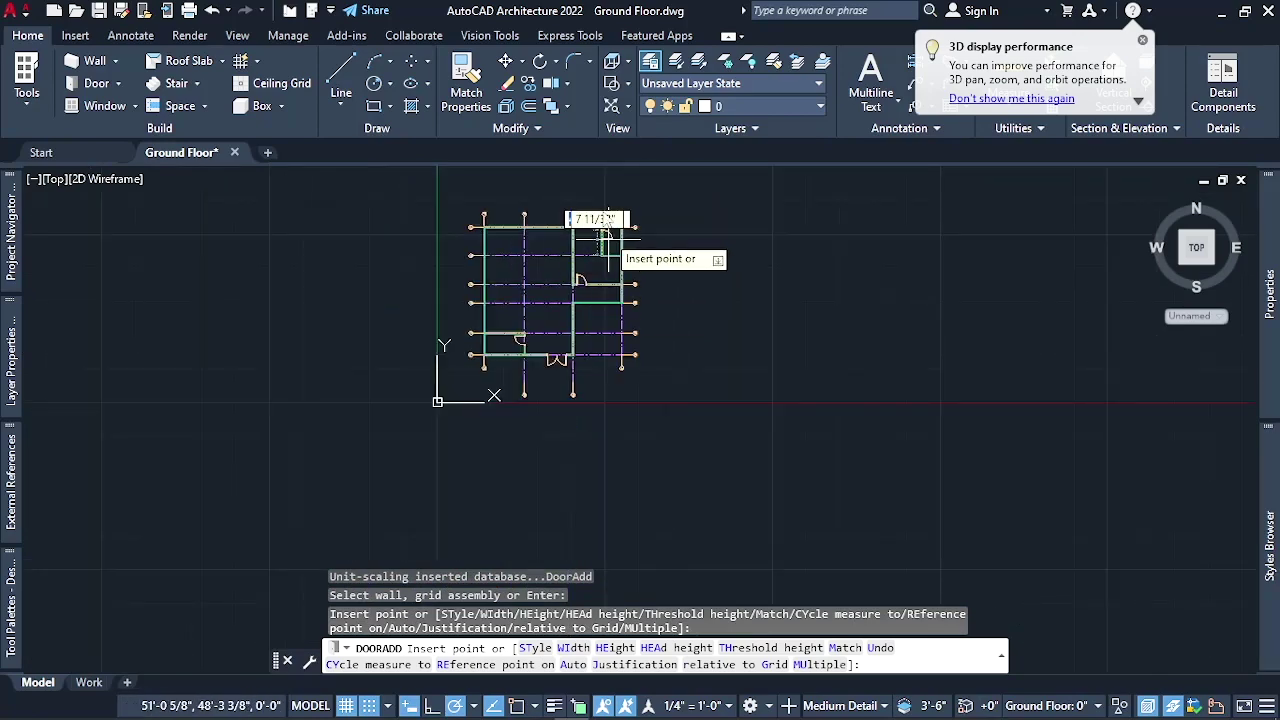
{"action": "scroll", "coordinate": [600, 218], "scroll_direction": "up", "scroll_amount": 5}
{"action": "scroll", "coordinate": [590, 275], "scroll_direction": "up", "scroll_amount": 2}
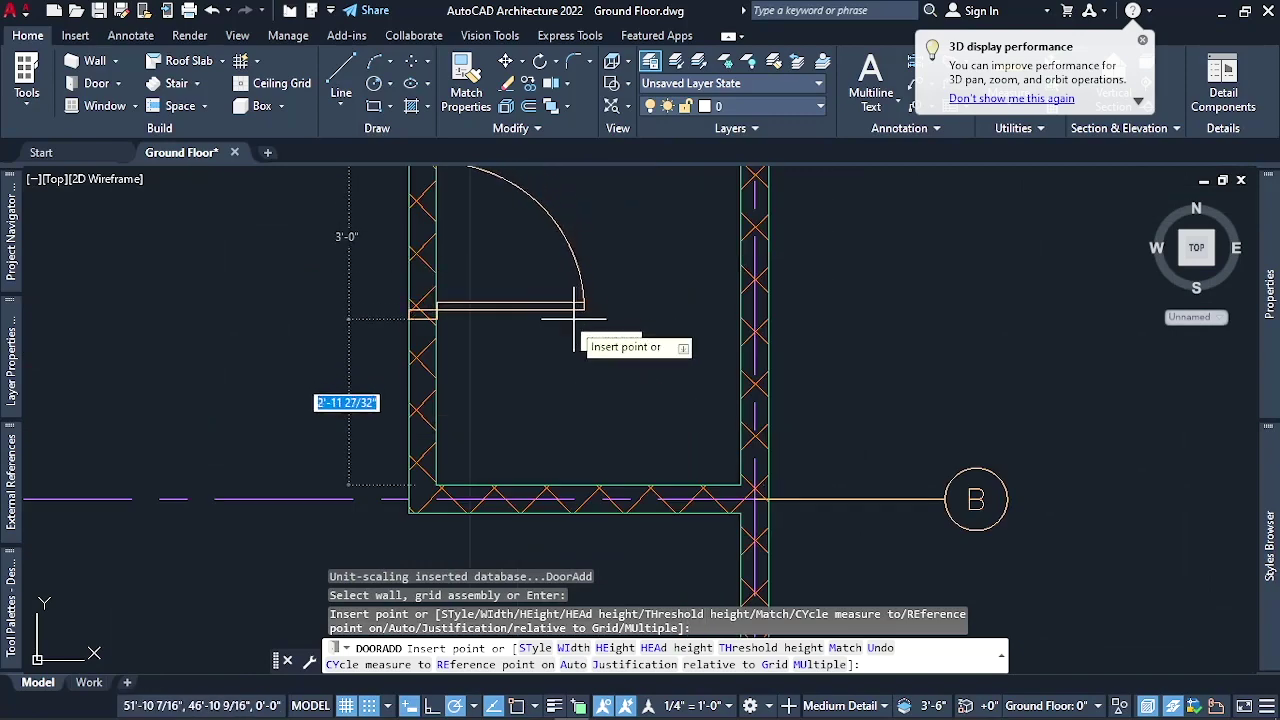
{"action": "scroll", "coordinate": [595, 410], "scroll_direction": "down", "scroll_amount": 2}
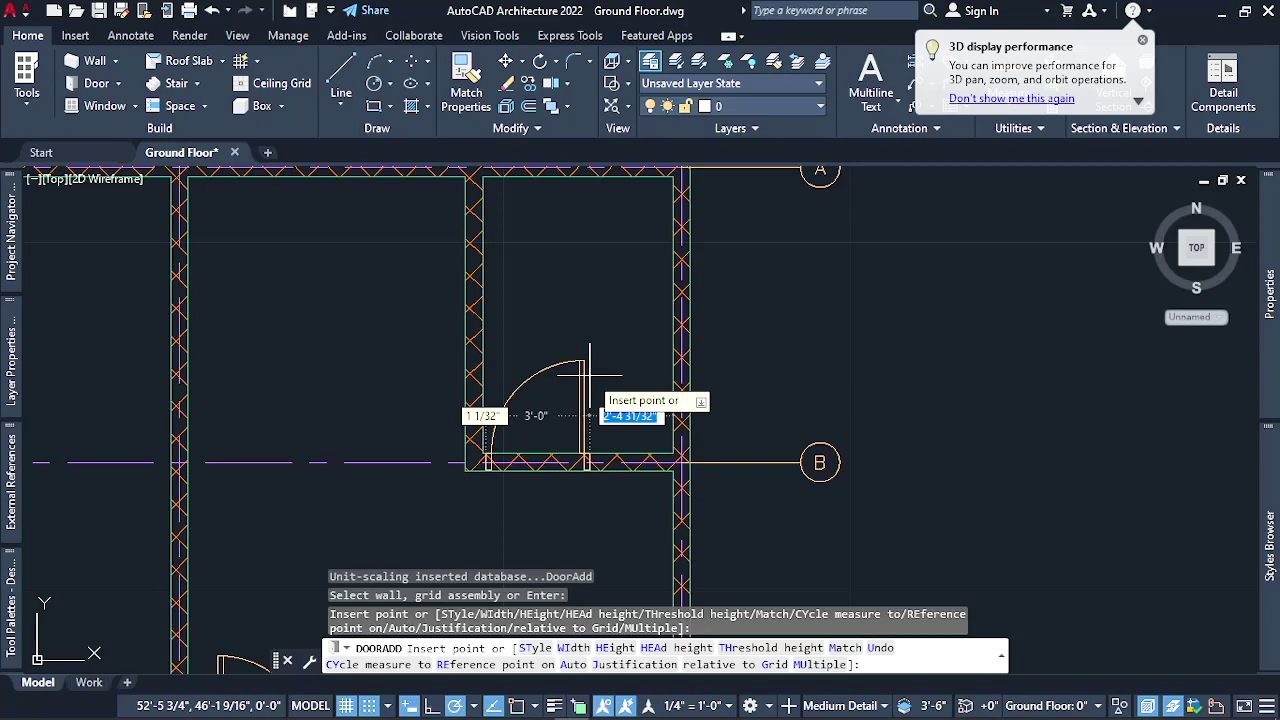
{"action": "left_click", "coordinate": [589, 380]}
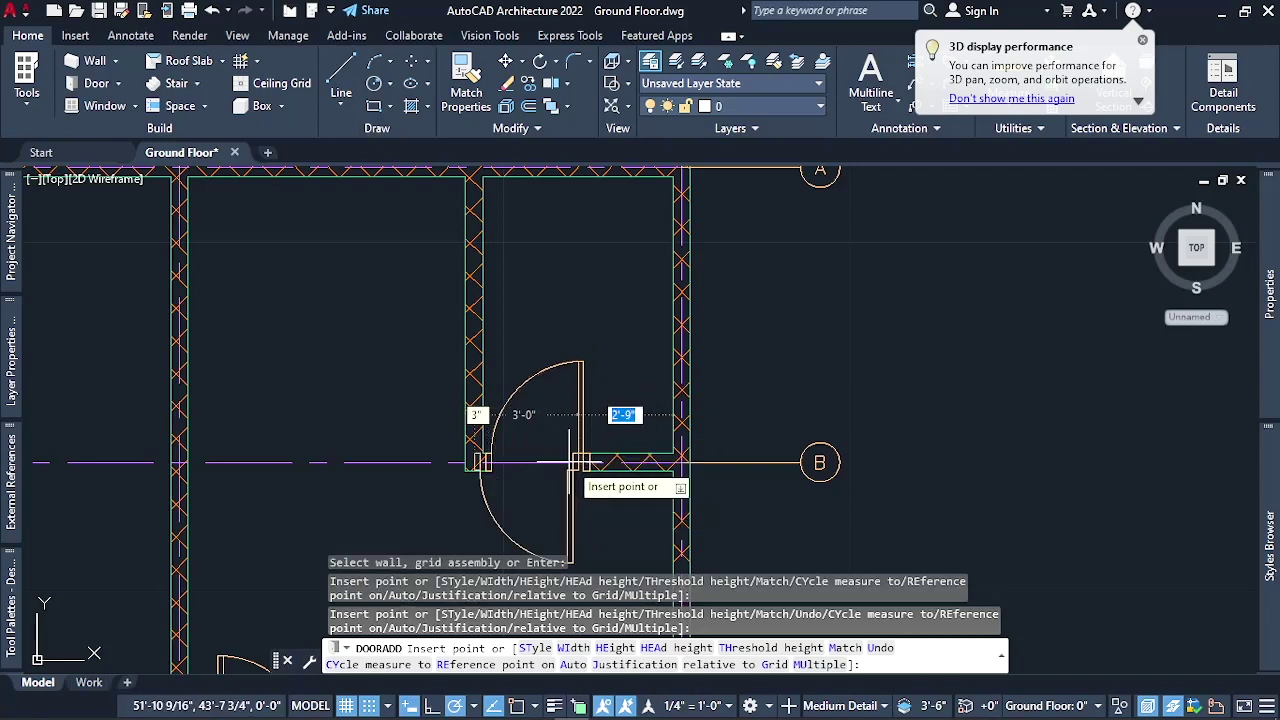
{"action": "key", "text": "Escape"}
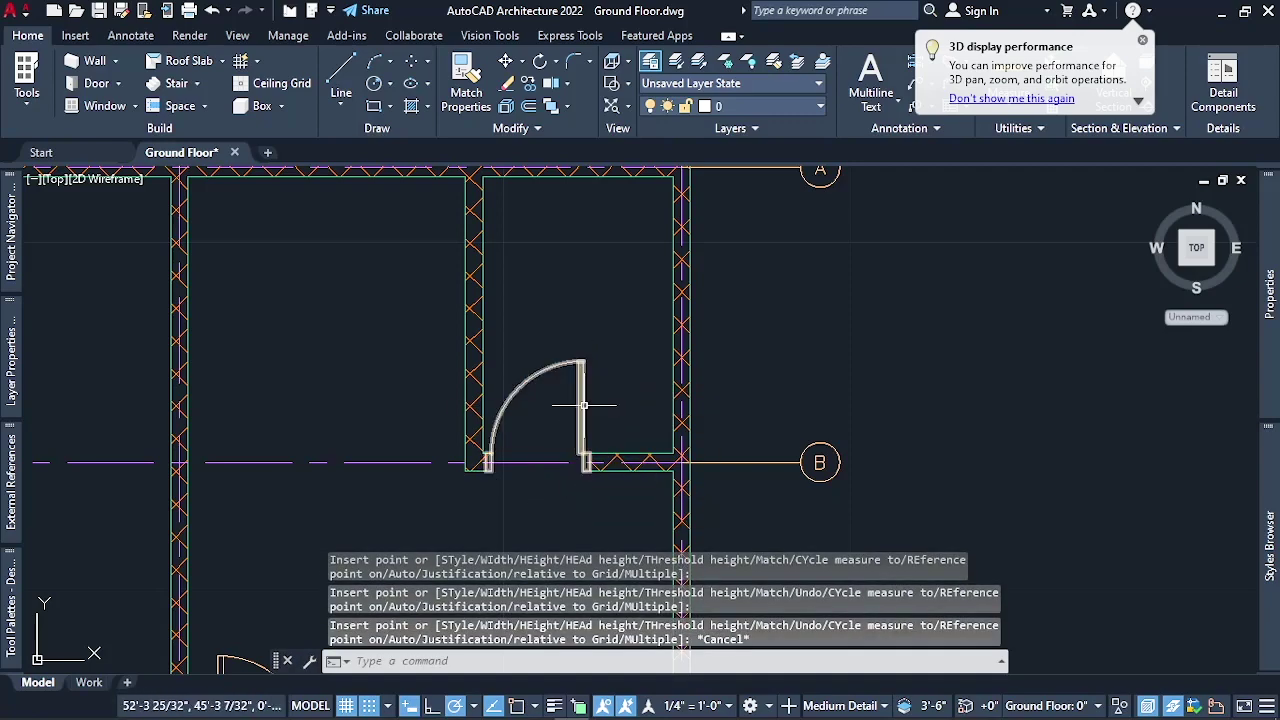
Flip the door near grid B to hinge on its left and zoom on the upper rooms
{"action": "left_click", "coordinate": [584, 405]}
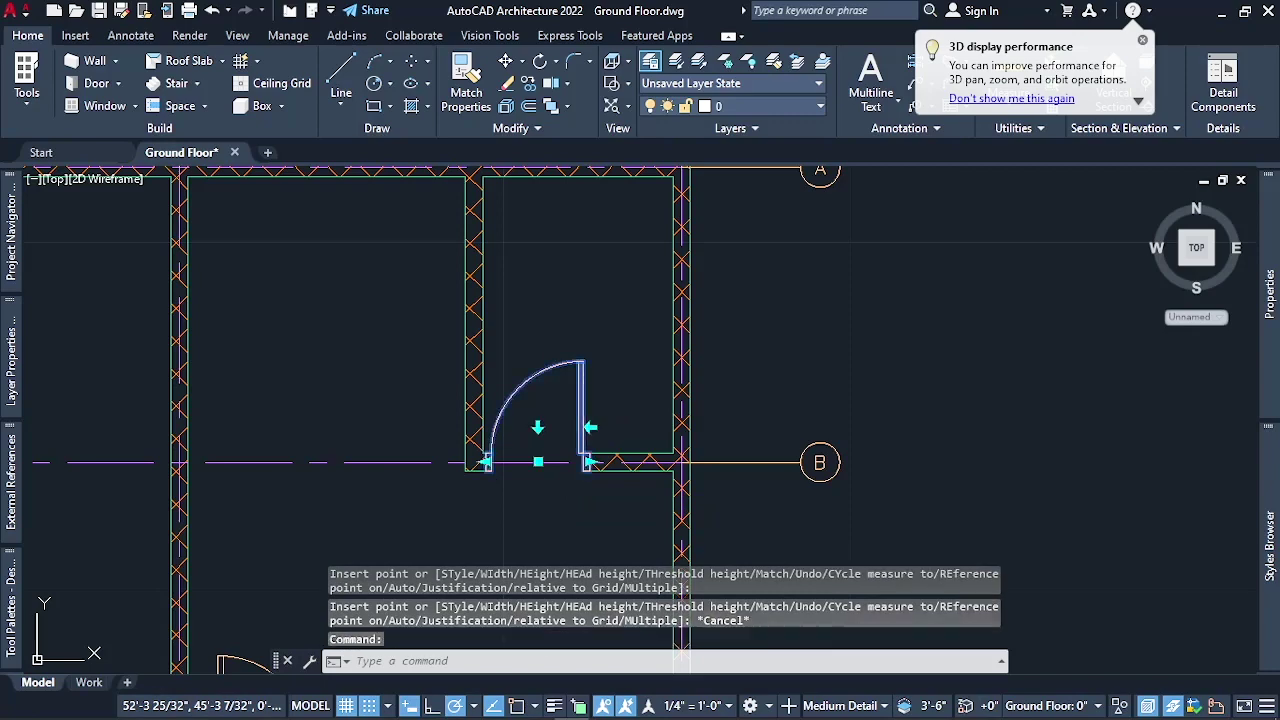
{"action": "left_click", "coordinate": [590, 427]}
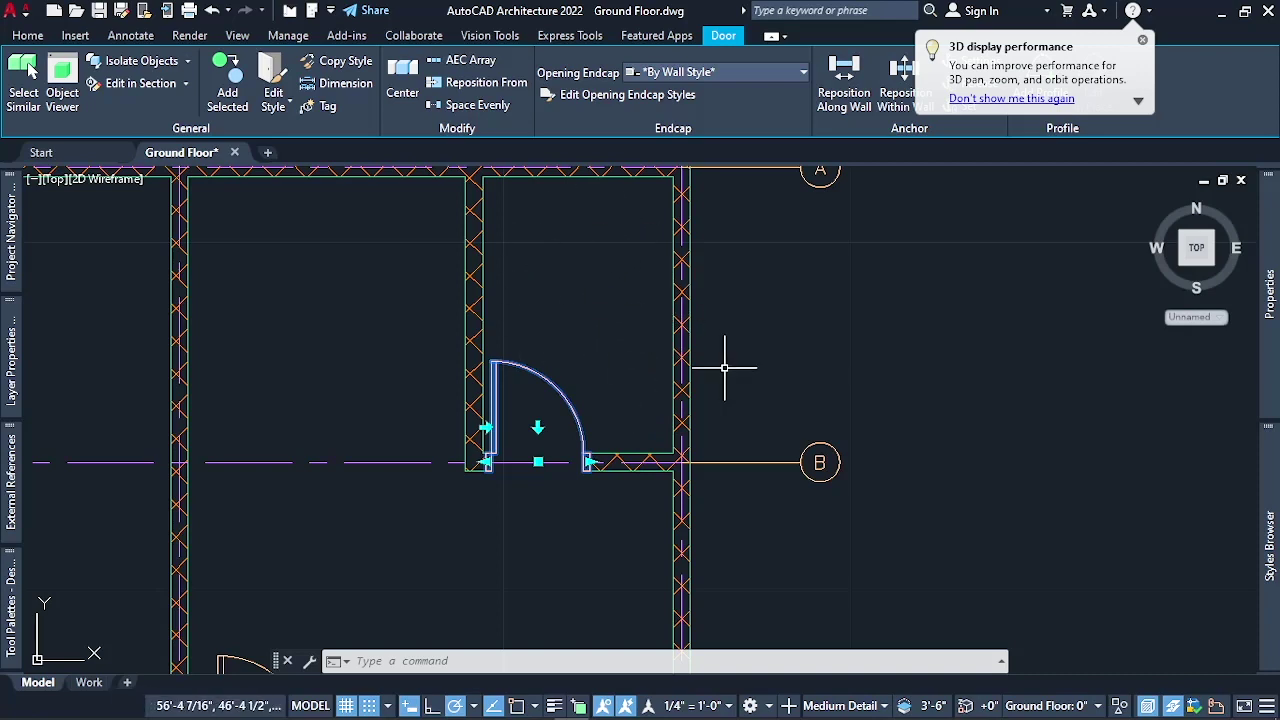
{"action": "scroll", "coordinate": [720, 343], "scroll_direction": "down", "scroll_amount": 3}
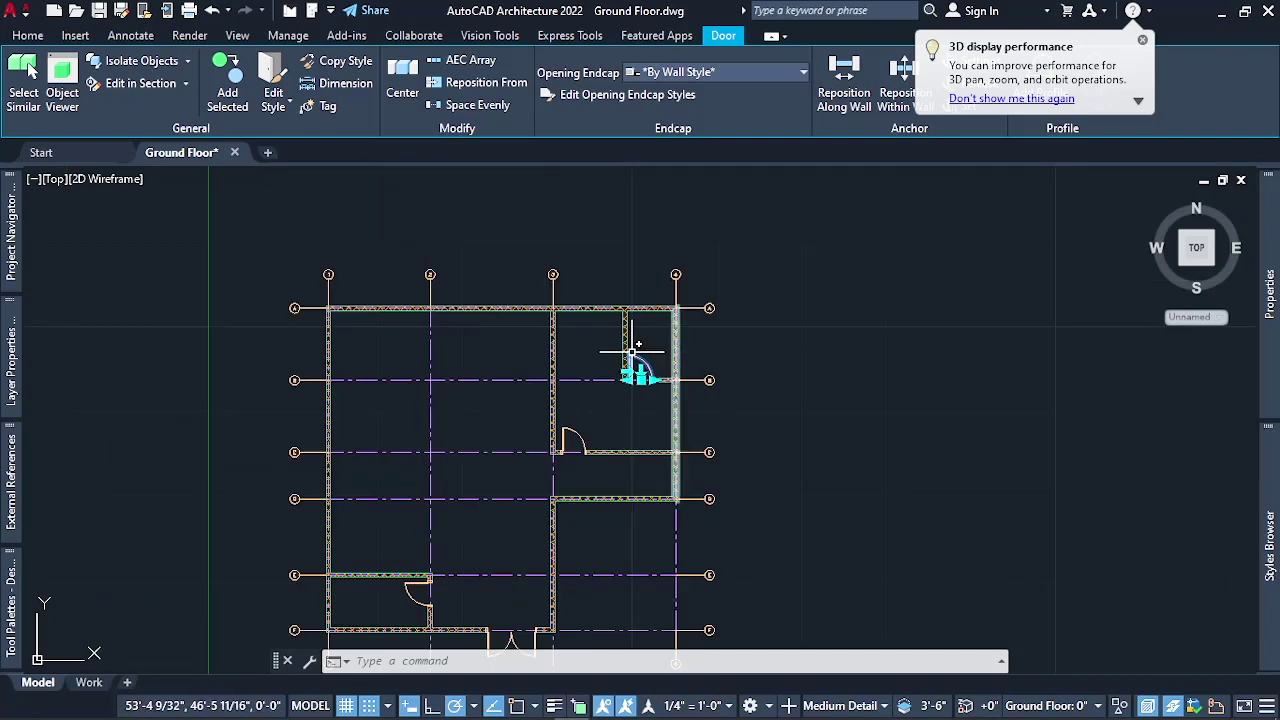
{"action": "scroll", "coordinate": [349, 343], "scroll_direction": "up", "scroll_amount": 3}
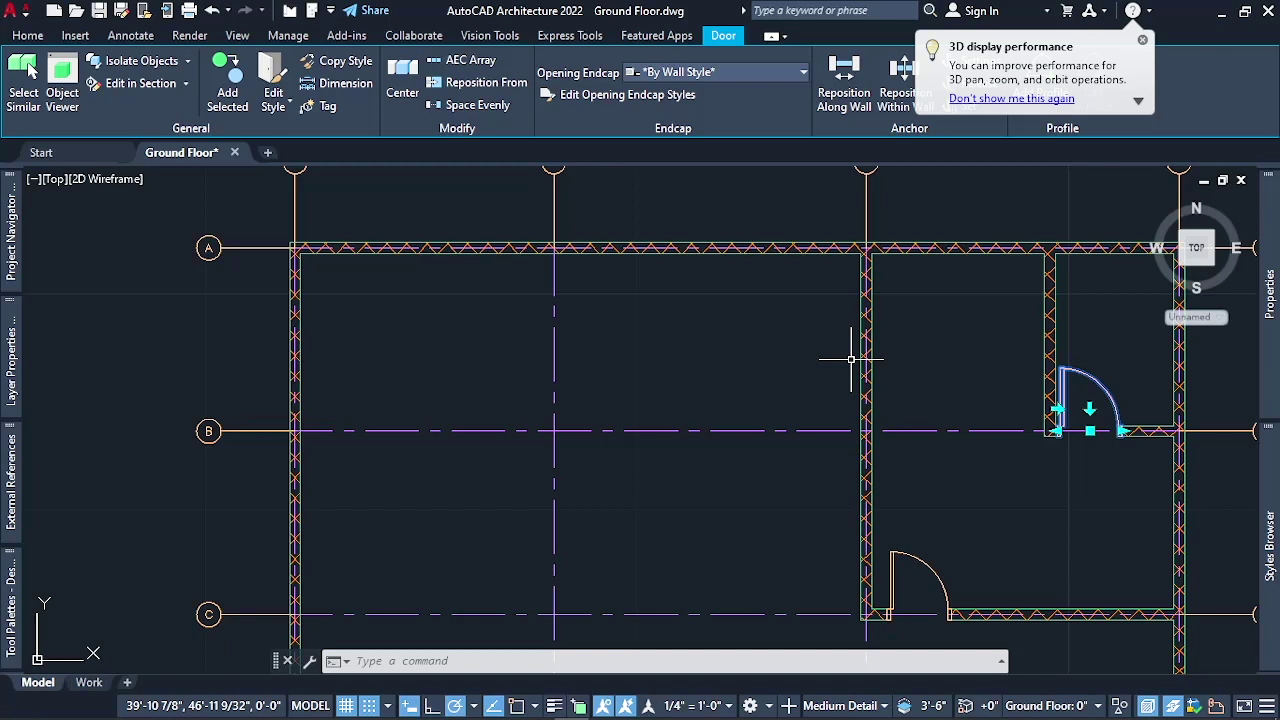
Add a matching outward-swinging door to the west exterior wall just below grid A
{"action": "left_click", "coordinate": [234, 96]}
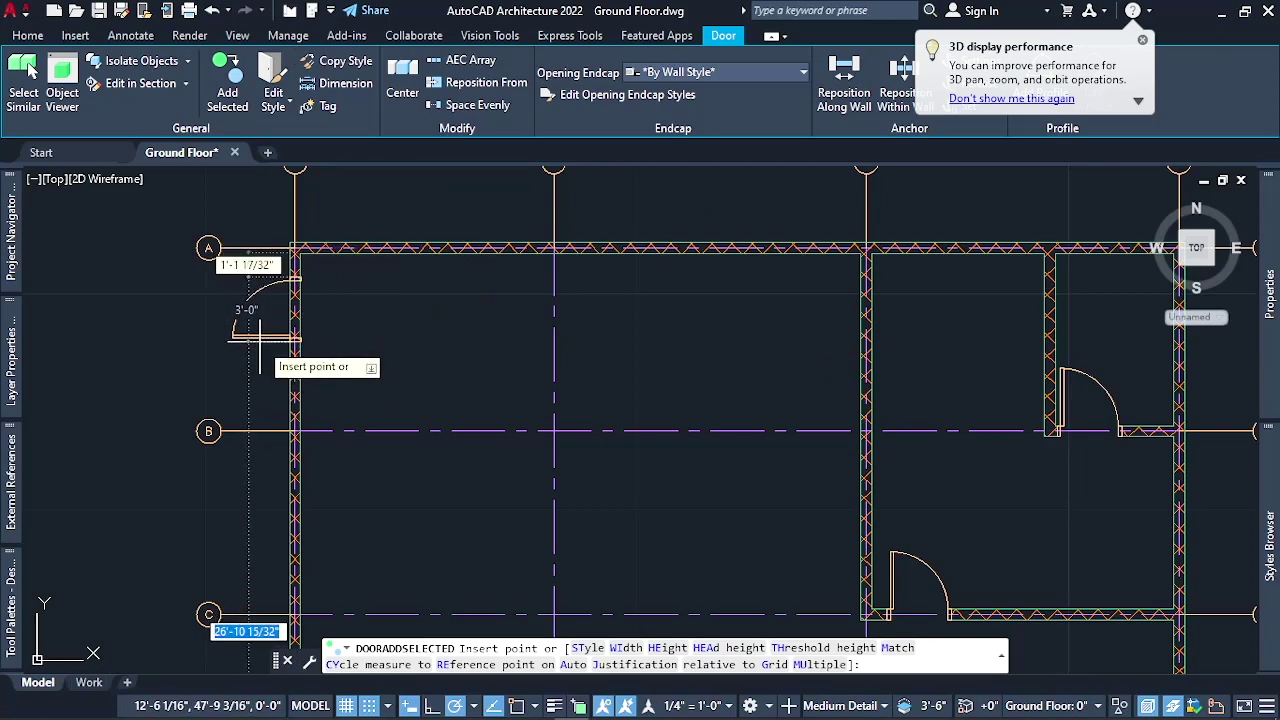
{"action": "left_click", "coordinate": [260, 340]}
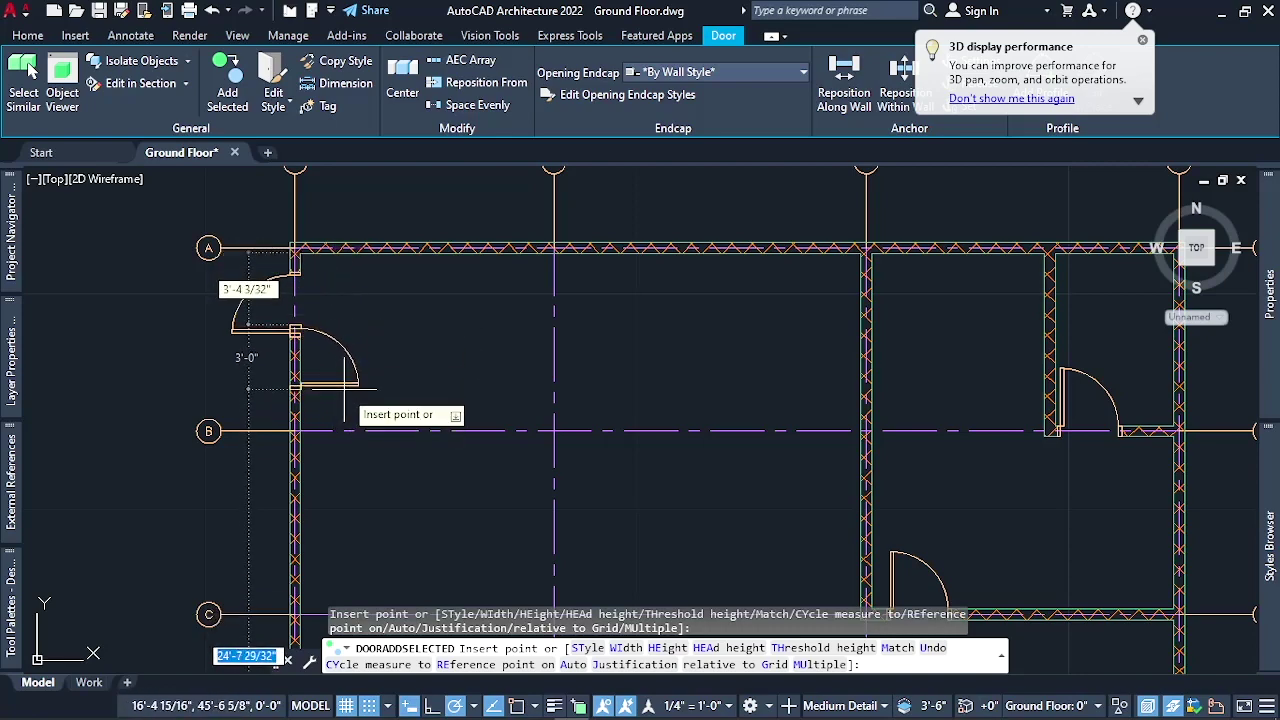
{"action": "key", "text": "Return"}
{"action": "key", "text": "Escape"}
{"action": "scroll", "coordinate": [285, 315], "scroll_direction": "up", "scroll_amount": 2}
{"action": "scroll", "coordinate": [268, 322], "scroll_direction": "down", "scroll_amount": 1}
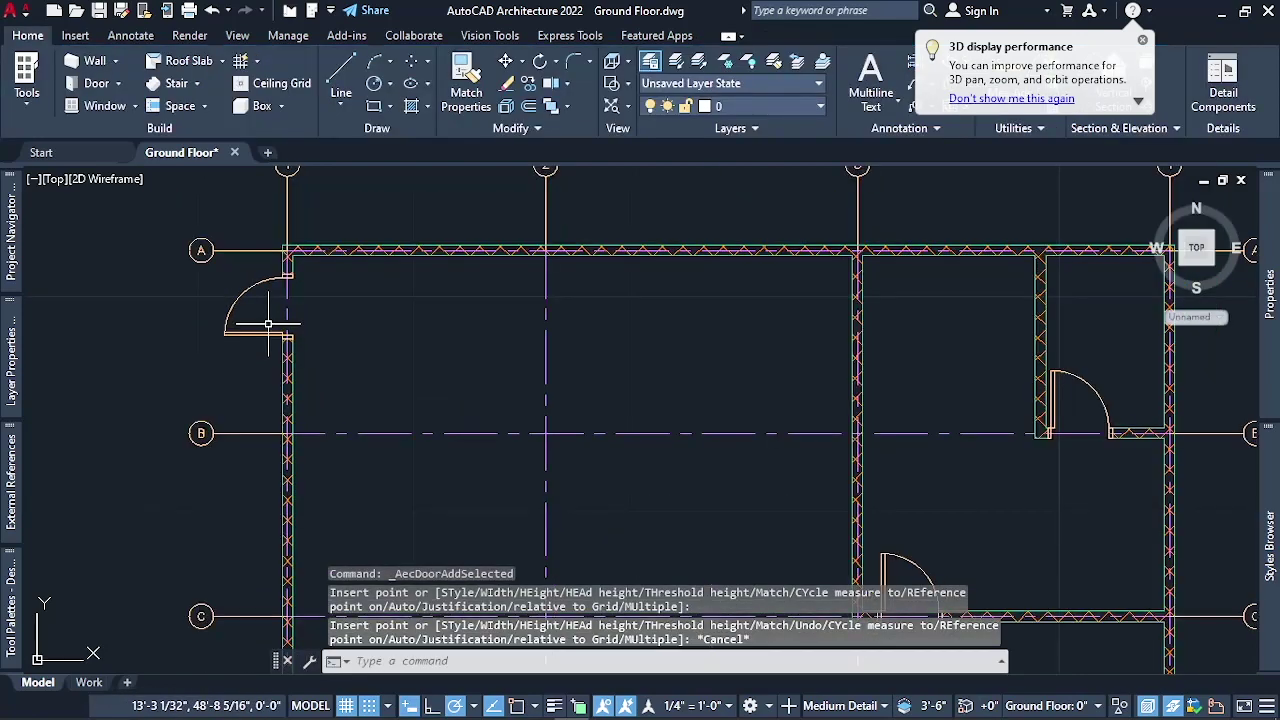
{"action": "scroll", "coordinate": [258, 327], "scroll_direction": "up", "scroll_amount": 3}
{"action": "scroll", "coordinate": [334, 298], "scroll_direction": "down", "scroll_amount": 3}
{"action": "type", "text": "la"}
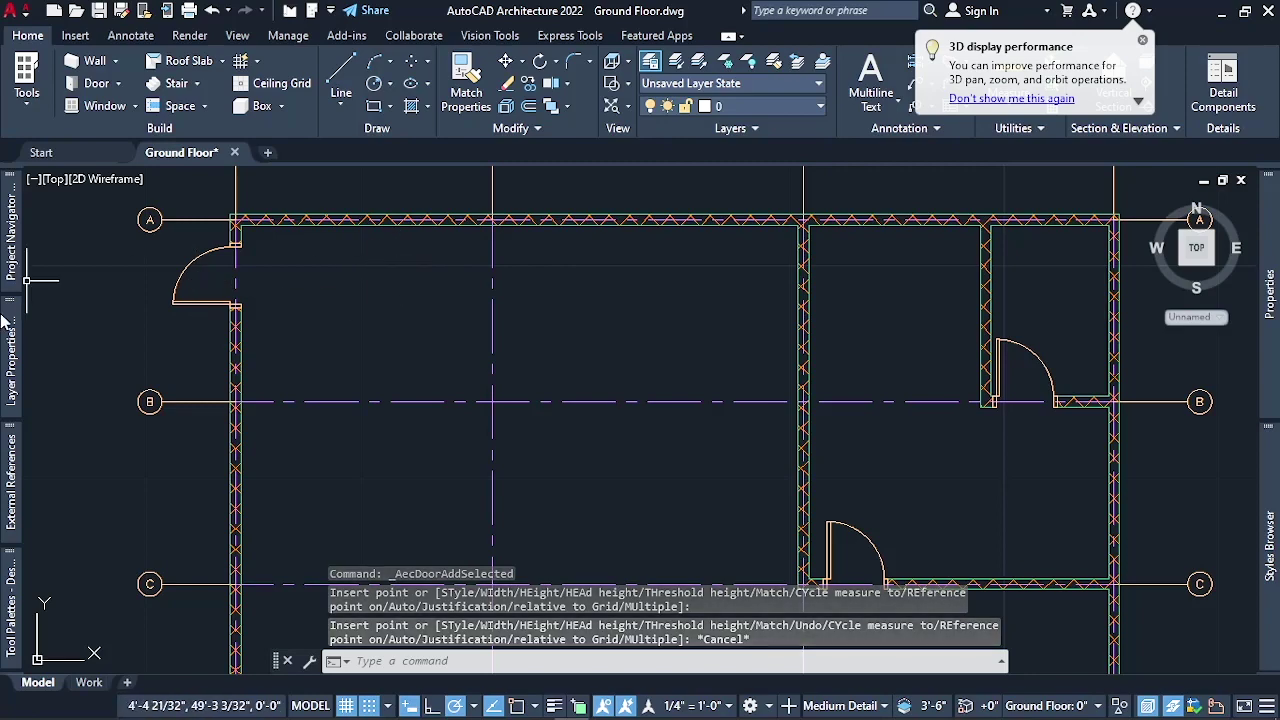
{"action": "key", "text": "Return"}
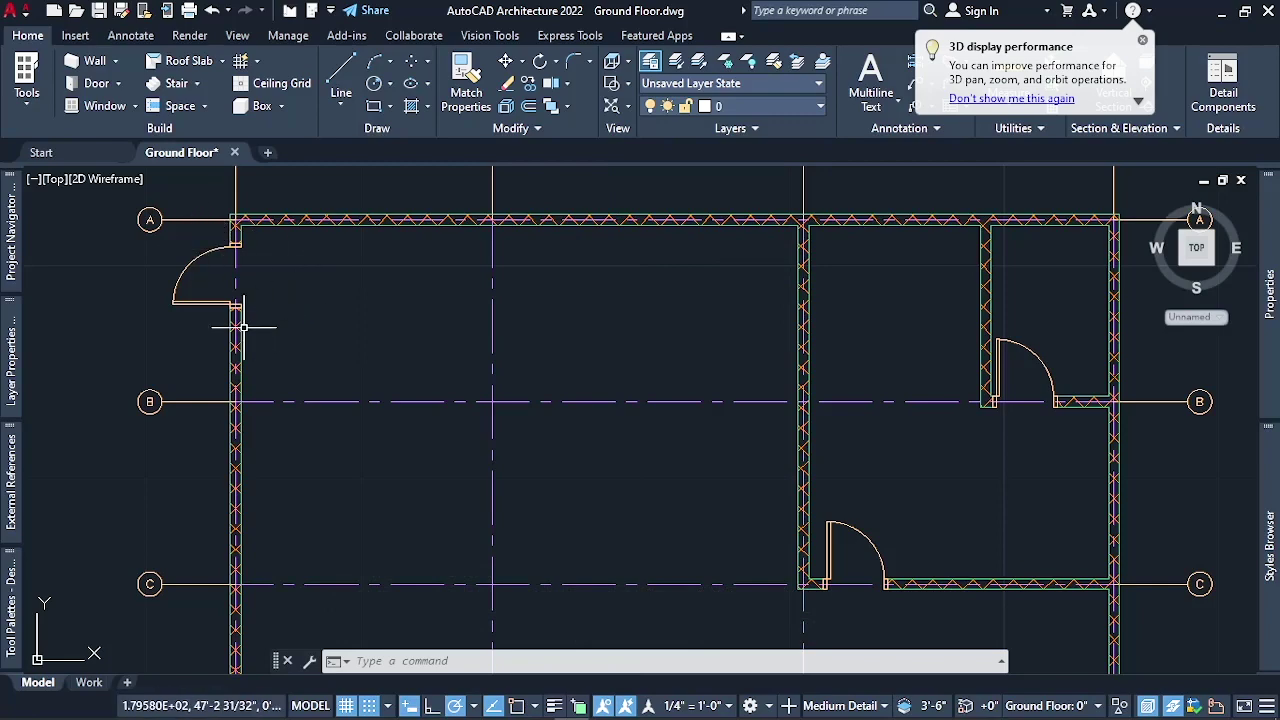
Zoom in and out around the ground floor plan, ending with the whole plan in view
{"action": "scroll", "coordinate": [514, 263], "scroll_direction": "down", "scroll_amount": 2}
{"action": "scroll", "coordinate": [500, 263], "scroll_direction": "down", "scroll_amount": 2}
{"action": "scroll", "coordinate": [457, 262], "scroll_direction": "down", "scroll_amount": 2}
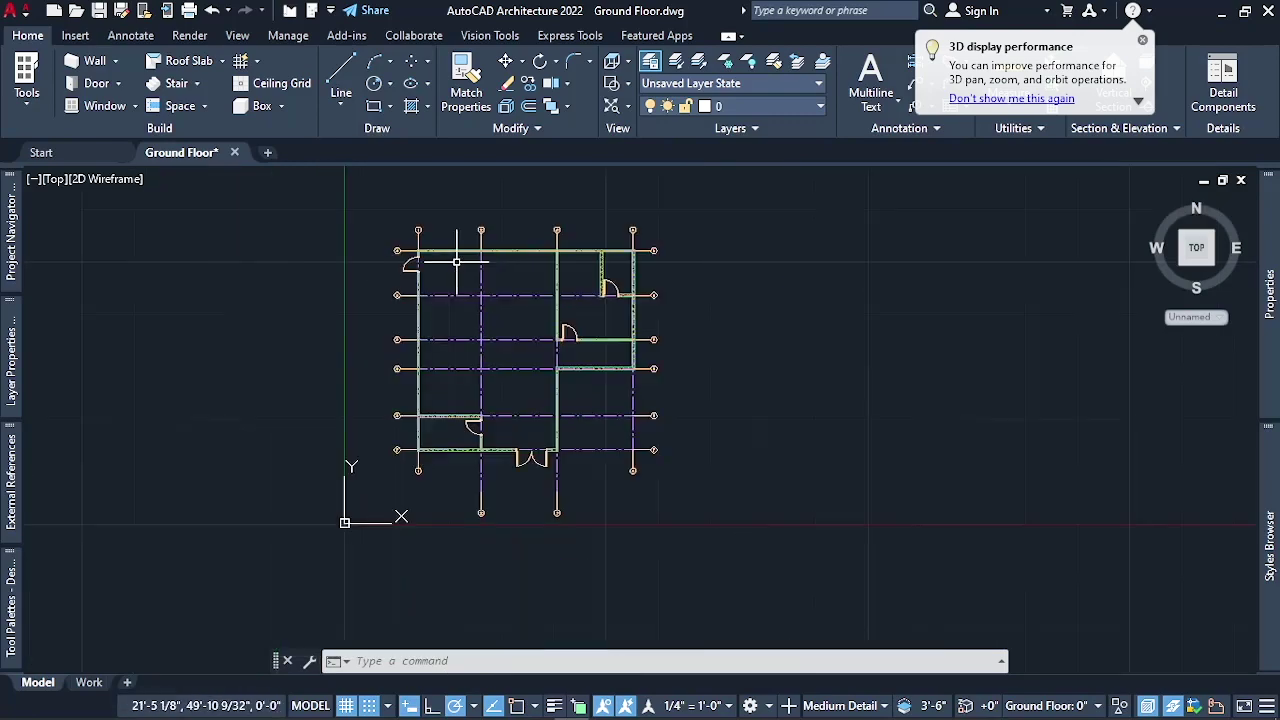
{"action": "scroll", "coordinate": [541, 352], "scroll_direction": "up", "scroll_amount": 2}
{"action": "scroll", "coordinate": [457, 371], "scroll_direction": "down", "scroll_amount": 2}
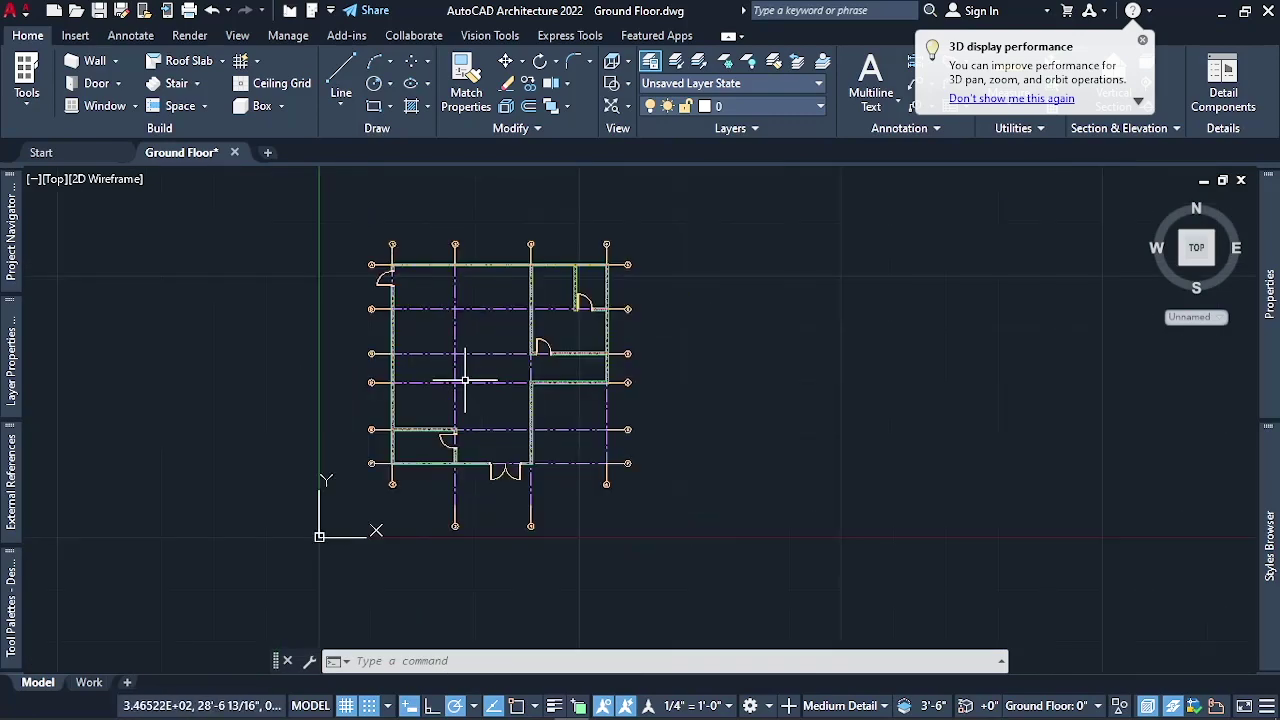
{"action": "scroll", "coordinate": [349, 263], "scroll_direction": "up", "scroll_amount": 4}
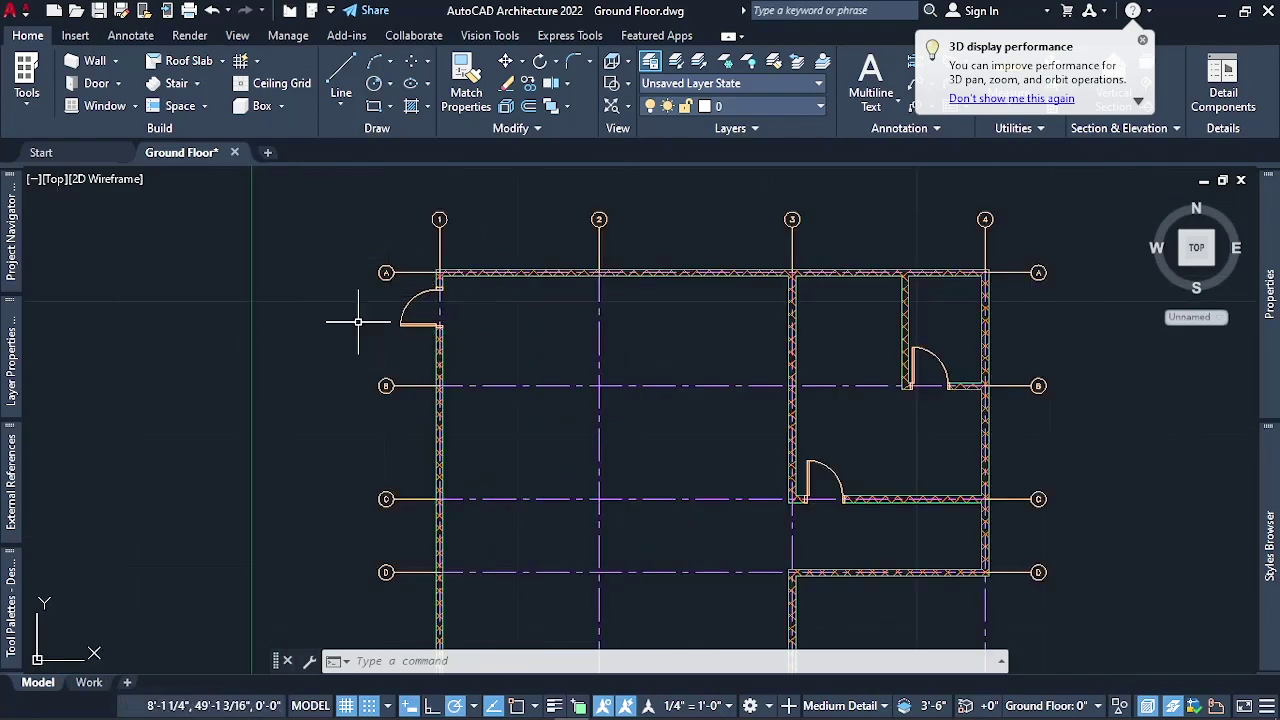
{"action": "scroll", "coordinate": [440, 280], "scroll_direction": "up", "scroll_amount": 2}
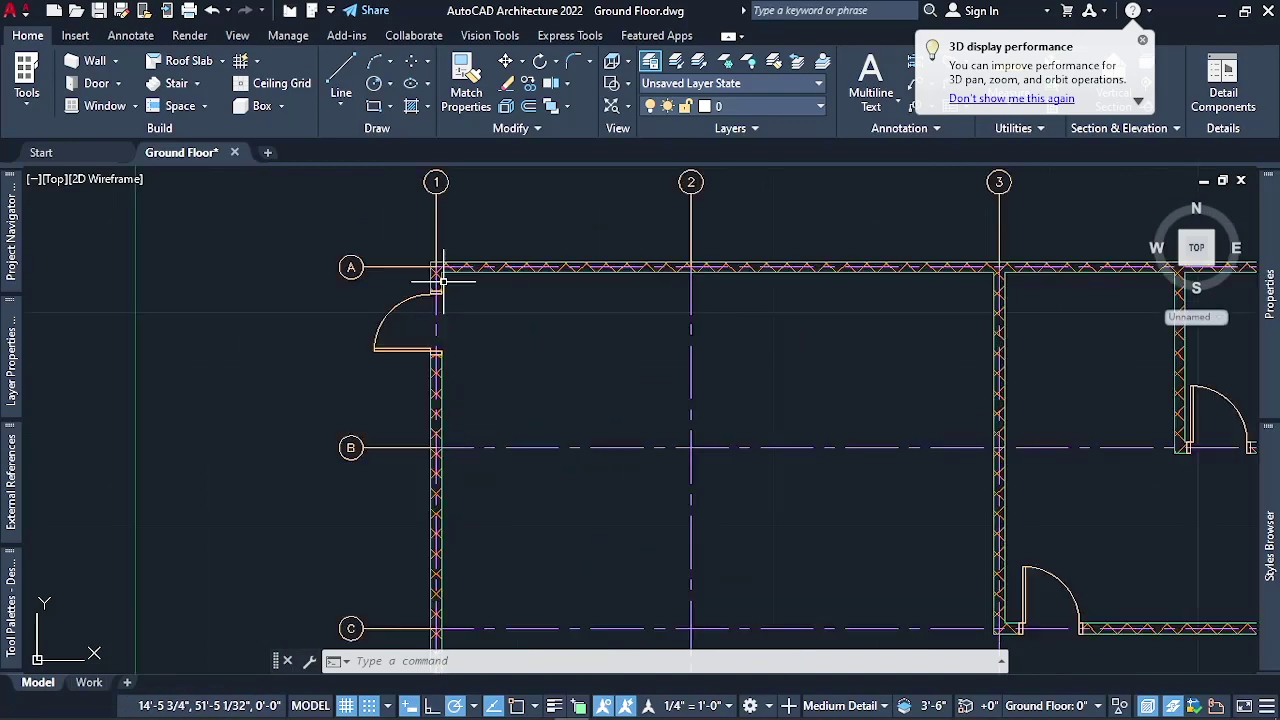
{"action": "scroll", "coordinate": [440, 283], "scroll_direction": "up", "scroll_amount": 1}
{"action": "scroll", "coordinate": [437, 285], "scroll_direction": "down", "scroll_amount": 1}
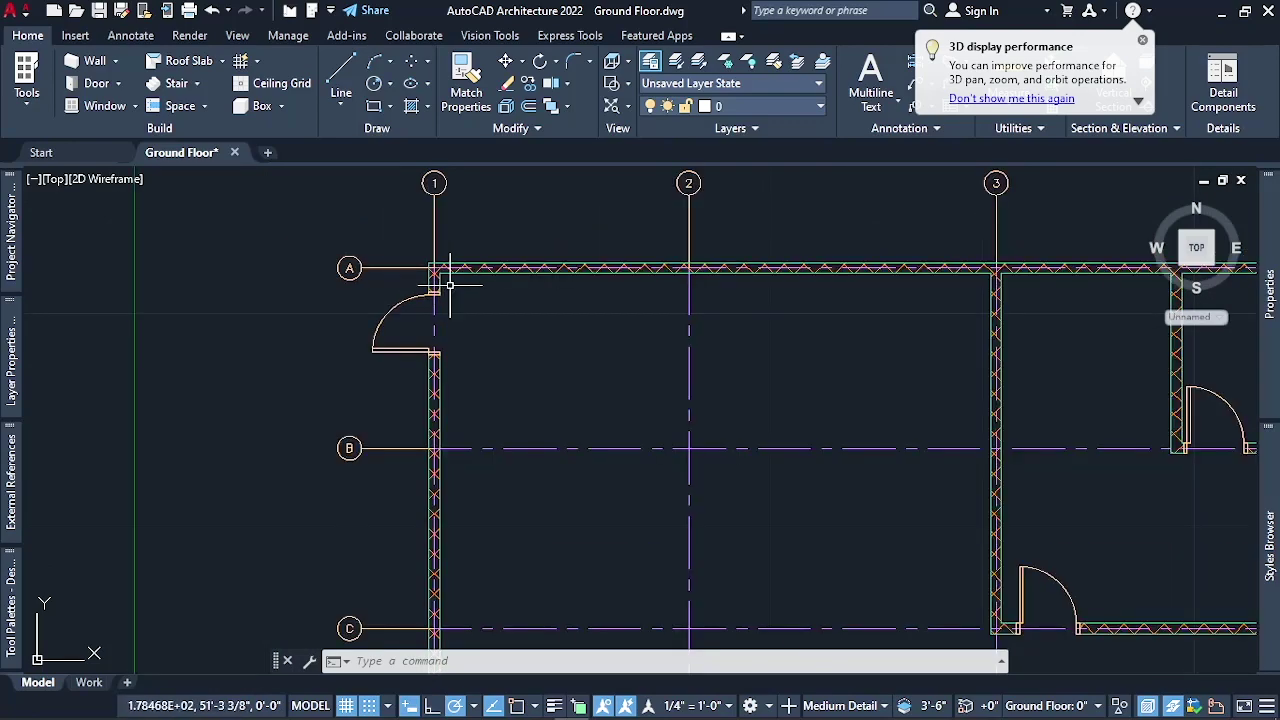
{"action": "scroll", "coordinate": [450, 285], "scroll_direction": "down", "scroll_amount": 2}
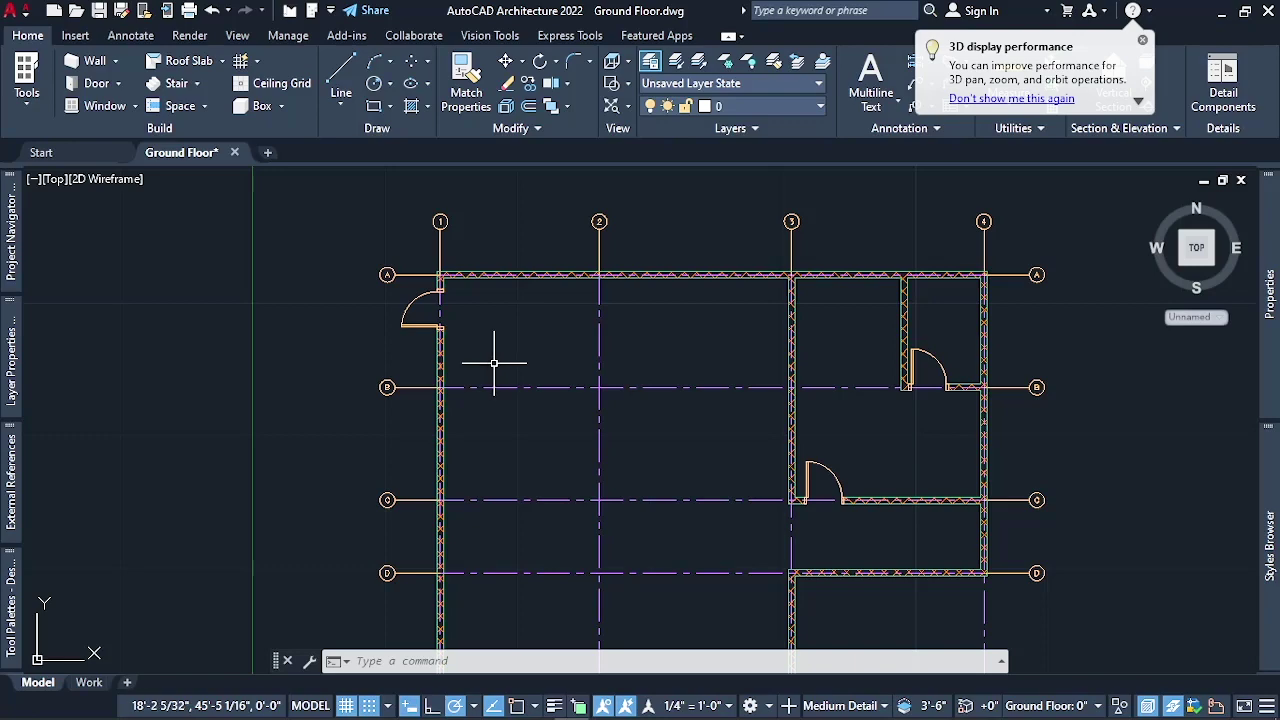
{"action": "scroll", "coordinate": [494, 363], "scroll_direction": "down", "scroll_amount": 2}
{"action": "scroll", "coordinate": [551, 423], "scroll_direction": "down", "scroll_amount": 1}
{"action": "scroll", "coordinate": [560, 436], "scroll_direction": "up", "scroll_amount": 1}
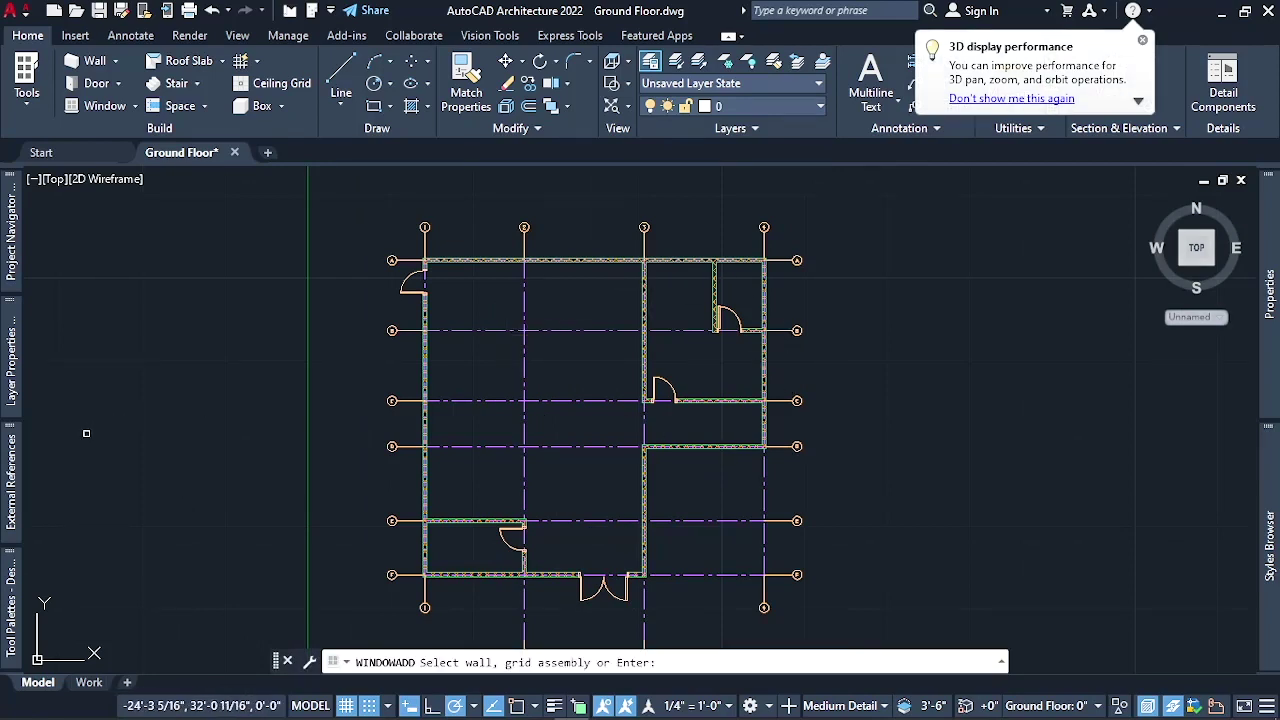
In the Properties palette, set the Glider window width to 6'-0" and height to 5'-0"
{"action": "mouse_move", "coordinate": [5, 597]}
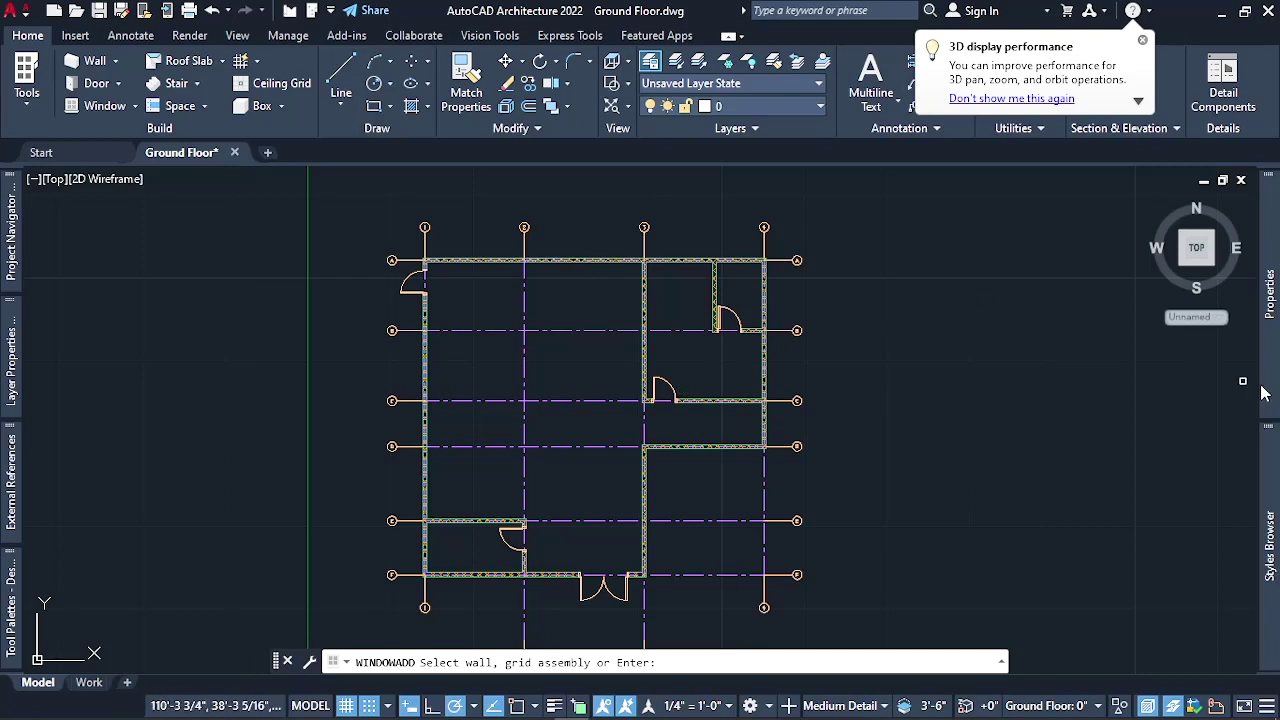
{"action": "mouse_move", "coordinate": [1272, 392]}
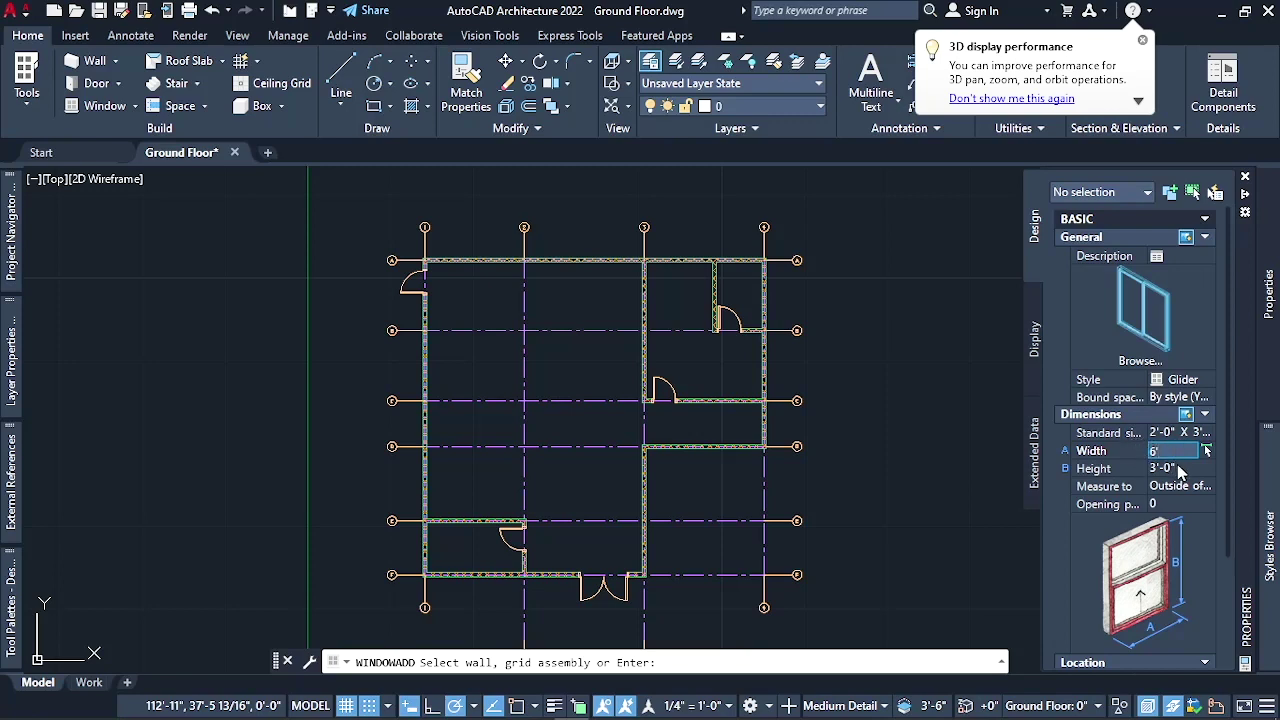
{"action": "left_click", "coordinate": [1182, 468]}
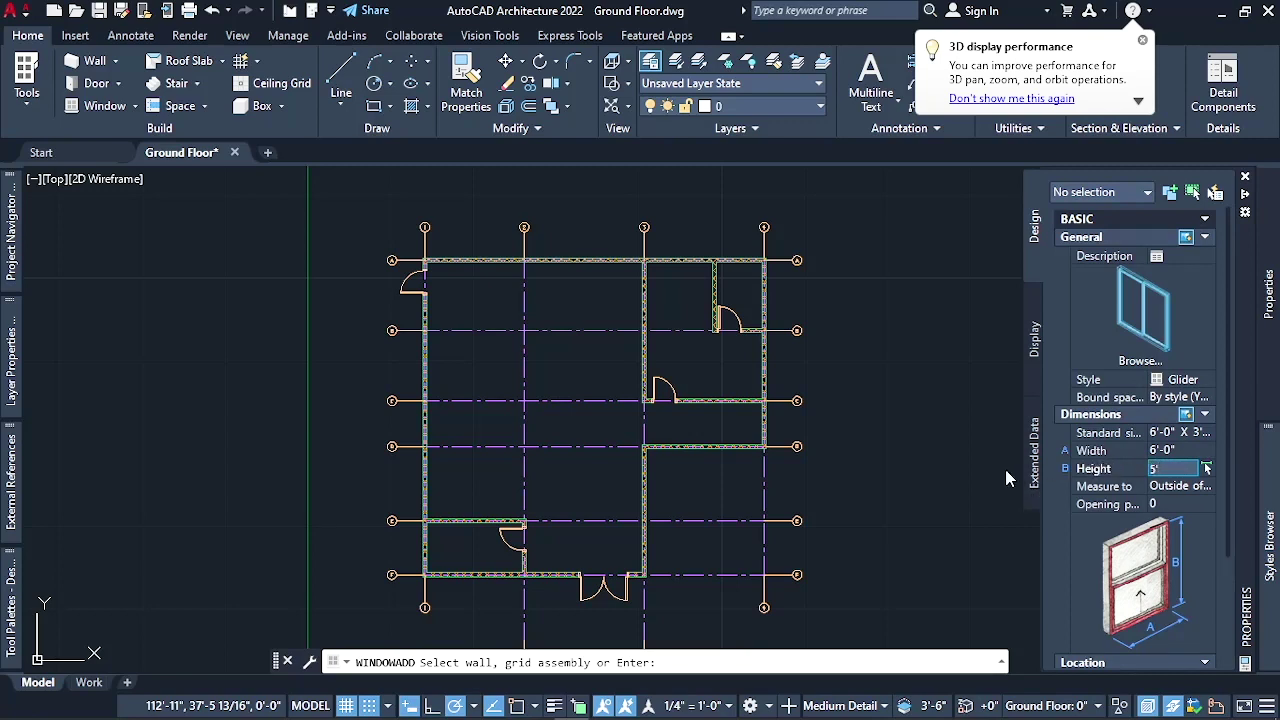
{"action": "key", "text": "Return"}
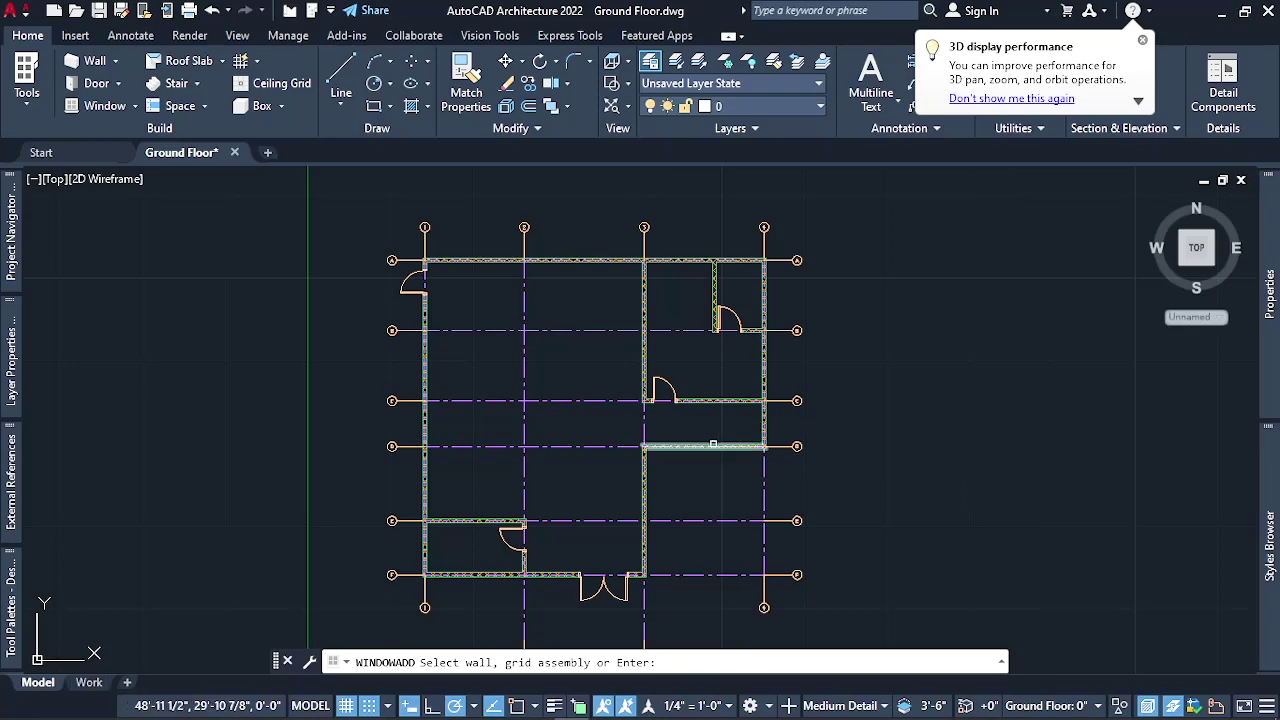
{"action": "scroll", "coordinate": [713, 444], "scroll_direction": "up", "scroll_amount": 2}
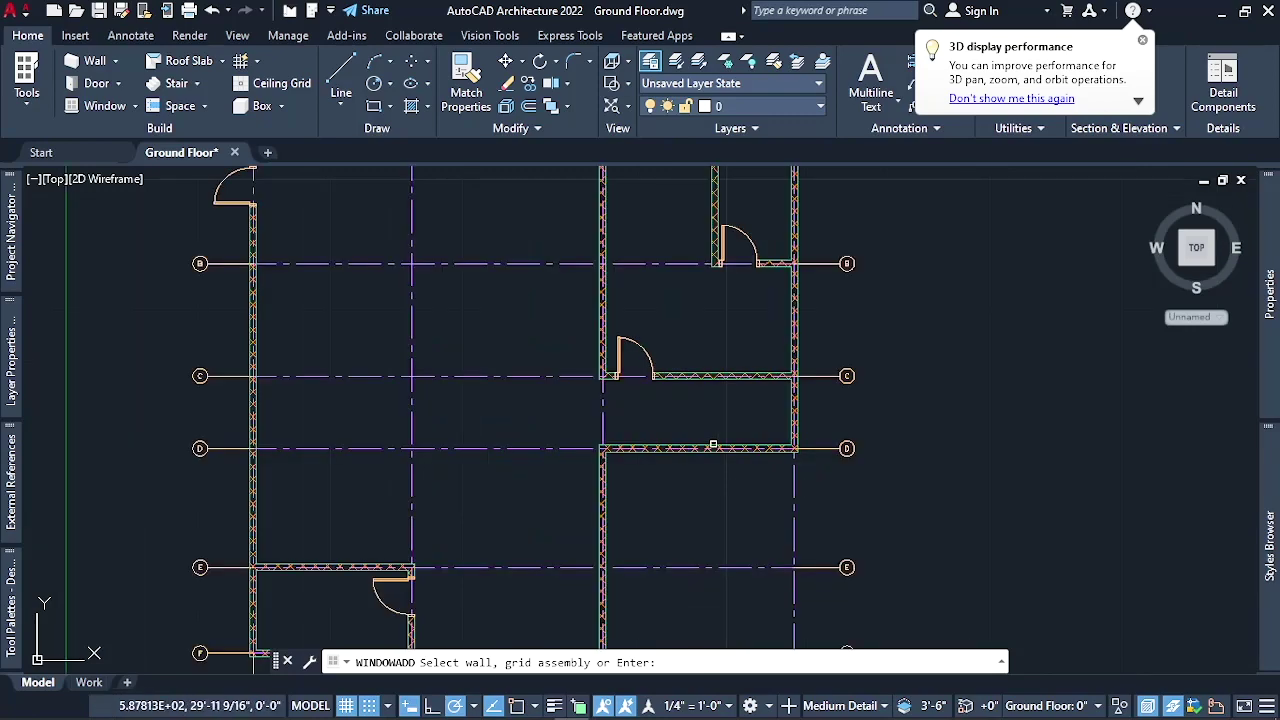
{"action": "scroll", "coordinate": [713, 444], "scroll_direction": "down", "scroll_amount": 4}
{"action": "scroll", "coordinate": [713, 444], "scroll_direction": "up", "scroll_amount": 4}
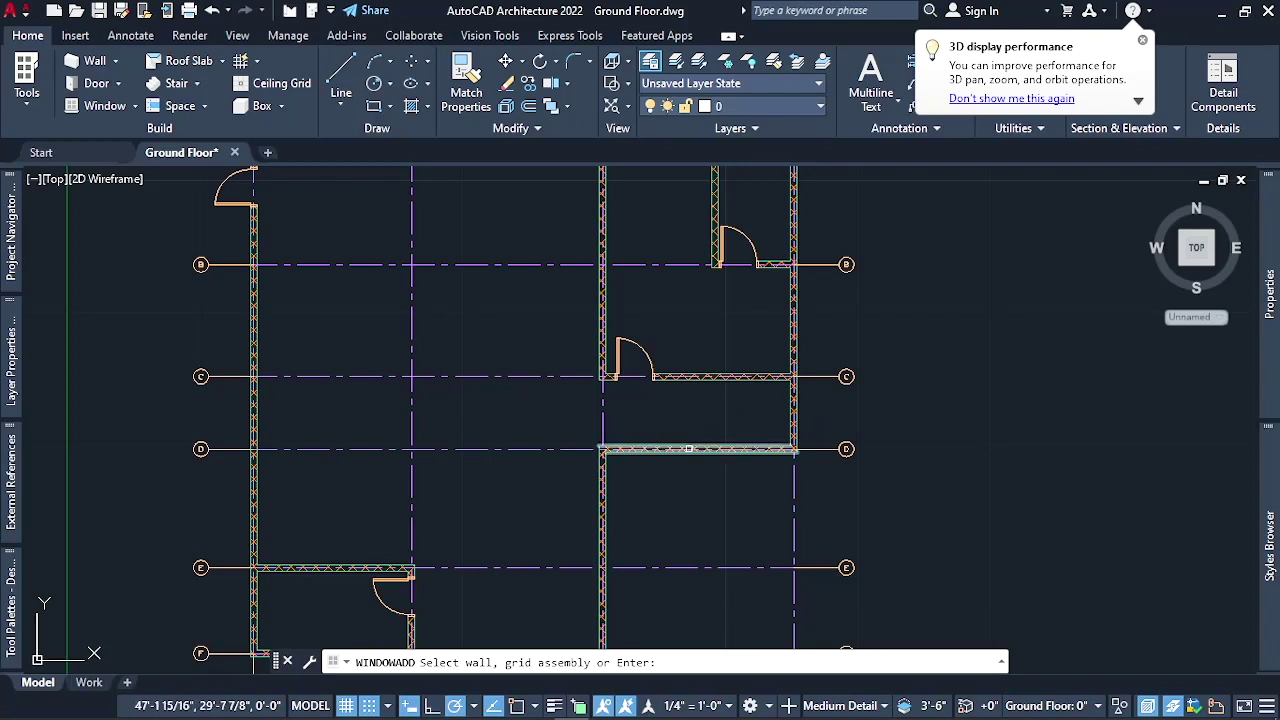
Place a 6'-0" Glider window in the grid D wall
{"action": "left_click", "coordinate": [689, 449]}
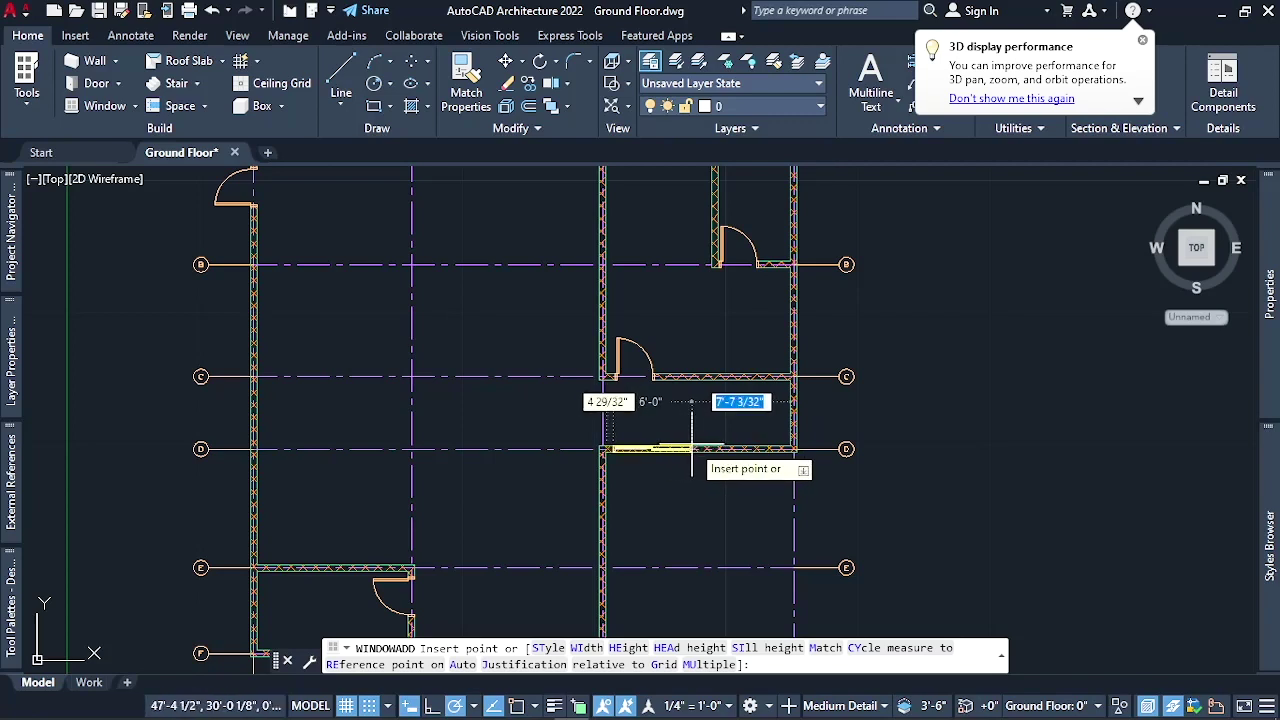
{"action": "left_click", "coordinate": [749, 450]}
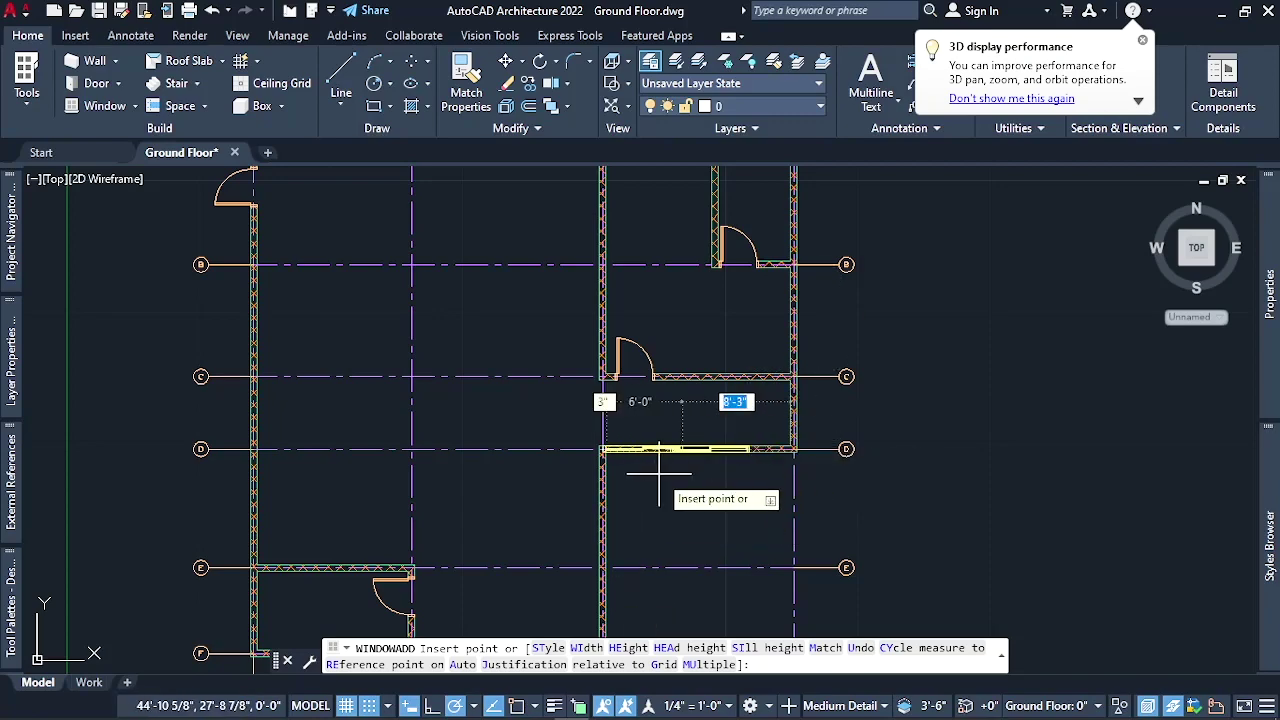
{"action": "scroll", "coordinate": [660, 478], "scroll_direction": "down", "scroll_amount": 2}
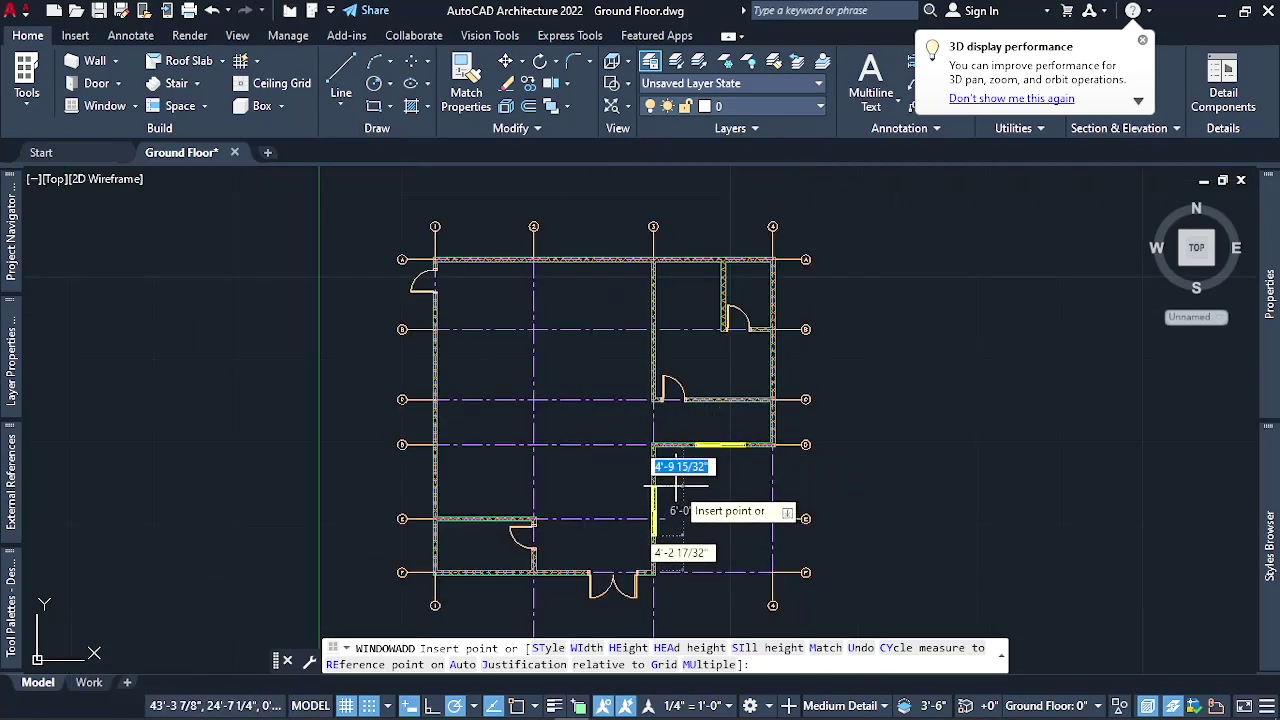
{"action": "scroll", "coordinate": [676, 484], "scroll_direction": "up", "scroll_amount": 2}
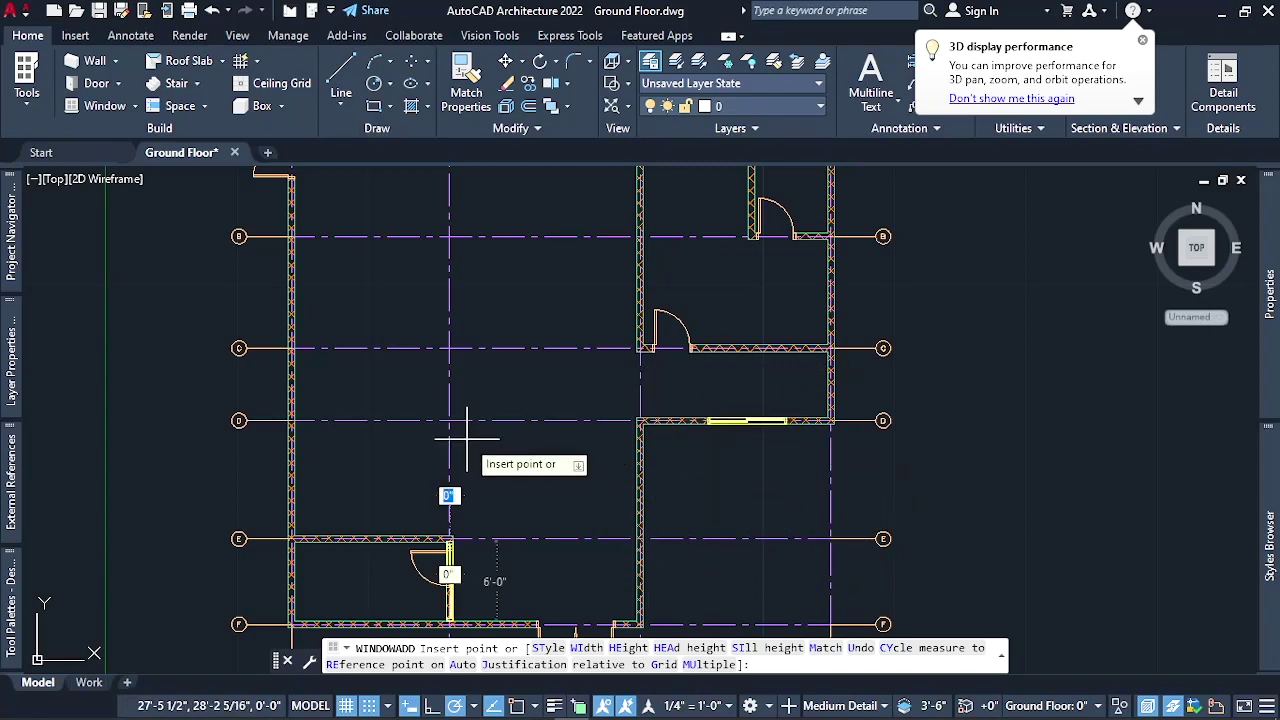
{"action": "scroll", "coordinate": [543, 394], "scroll_direction": "down", "scroll_amount": 2}
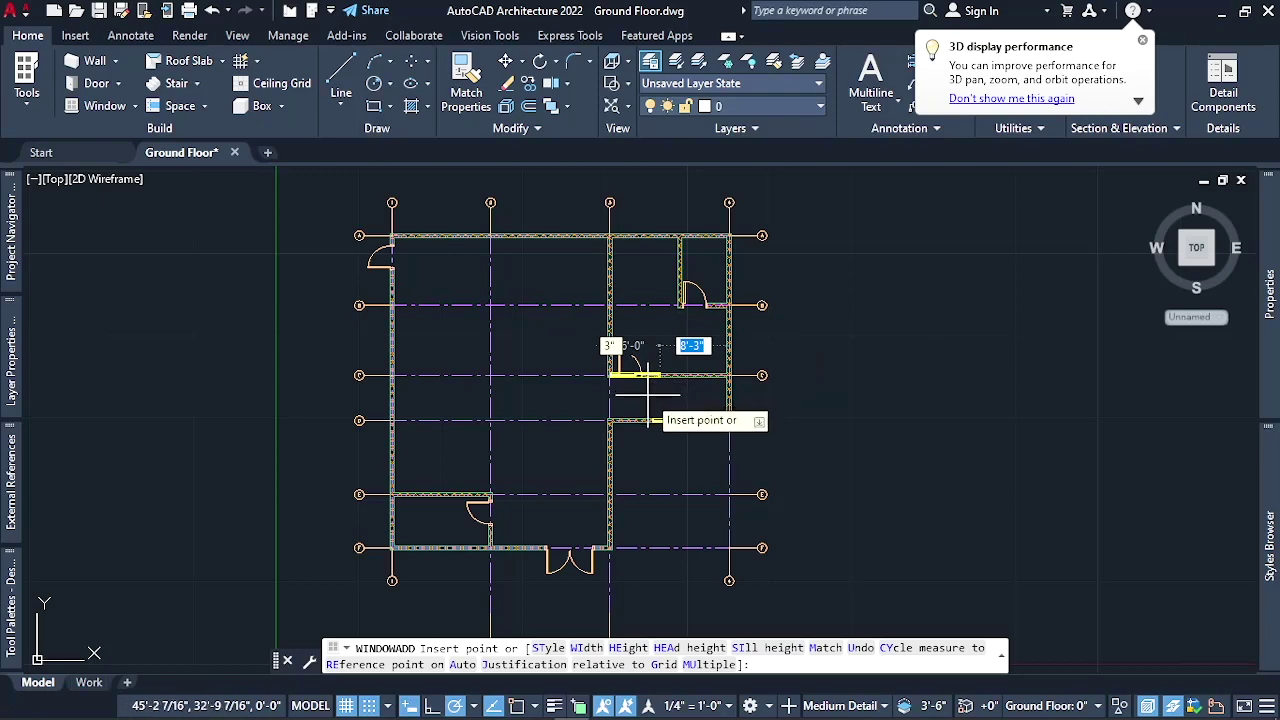
{"action": "scroll", "coordinate": [648, 395], "scroll_direction": "up", "scroll_amount": 3}
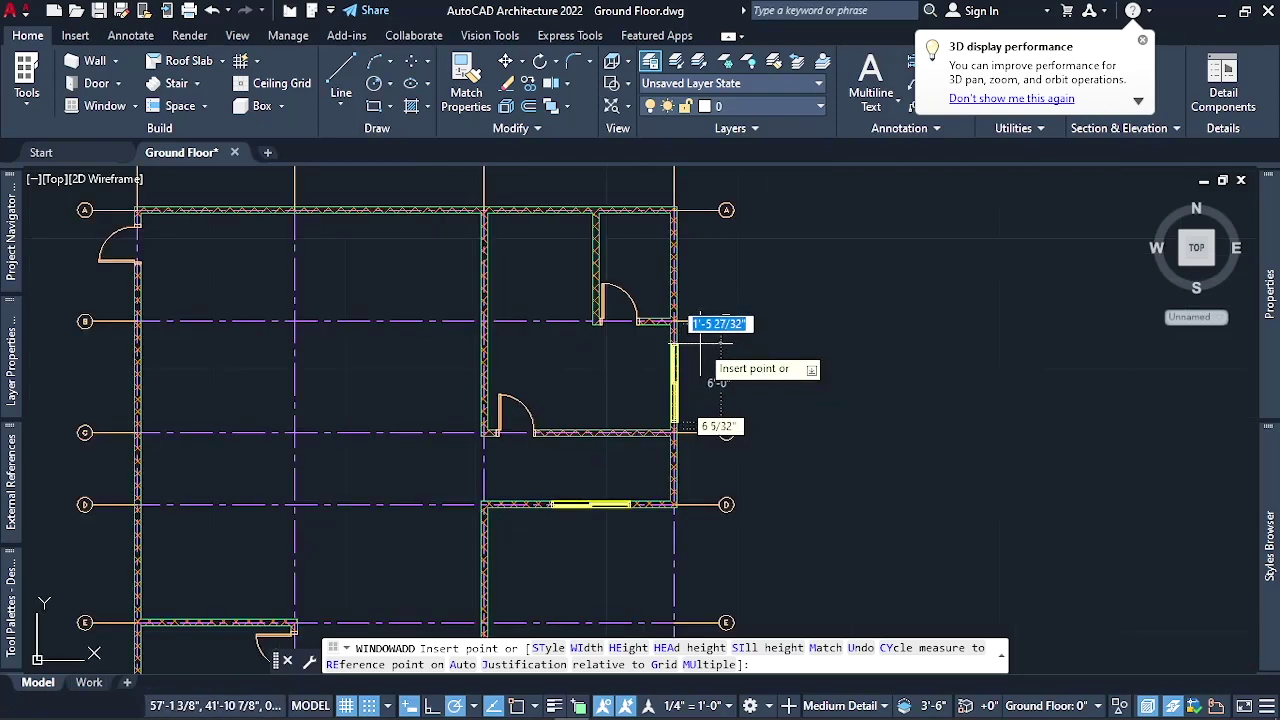
{"action": "scroll", "coordinate": [697, 343], "scroll_direction": "up", "scroll_amount": 2}
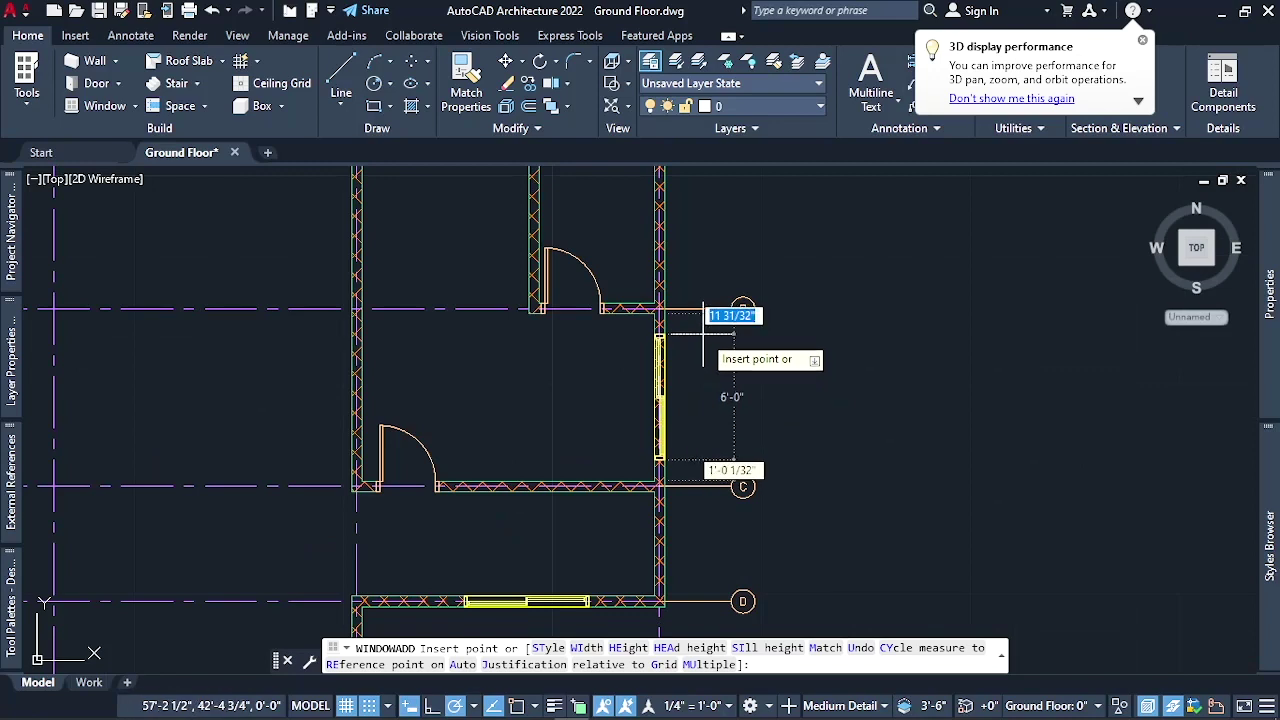
Add Glider windows to the right wall near grid B and the top wall along grid A
{"action": "left_click", "coordinate": [705, 345]}
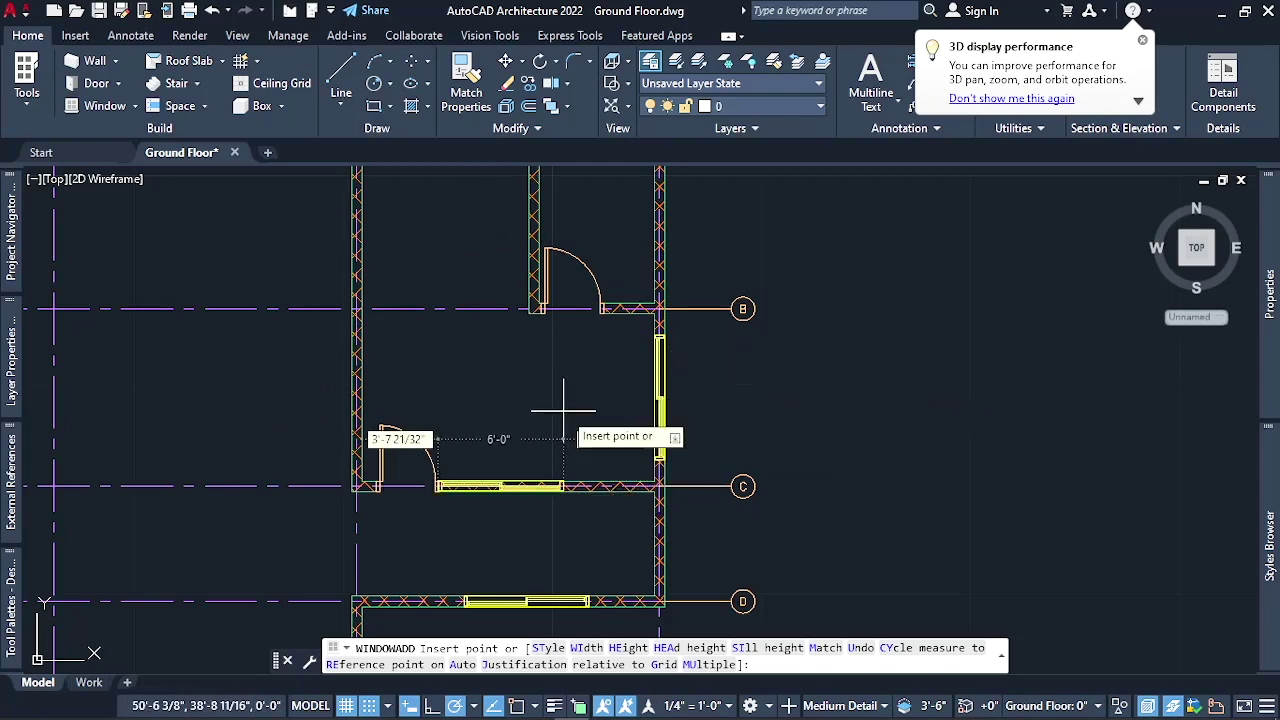
{"action": "scroll", "coordinate": [592, 454], "scroll_direction": "down", "scroll_amount": 2}
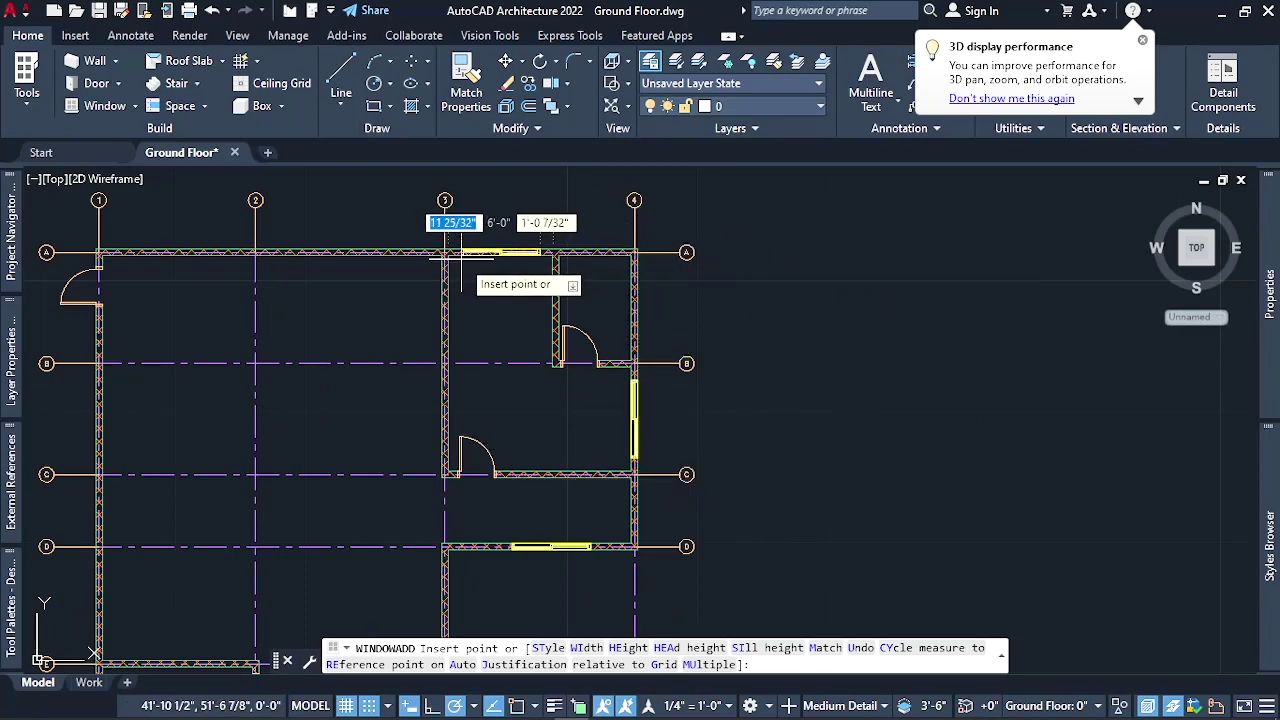
{"action": "scroll", "coordinate": [460, 258], "scroll_direction": "up", "scroll_amount": 3}
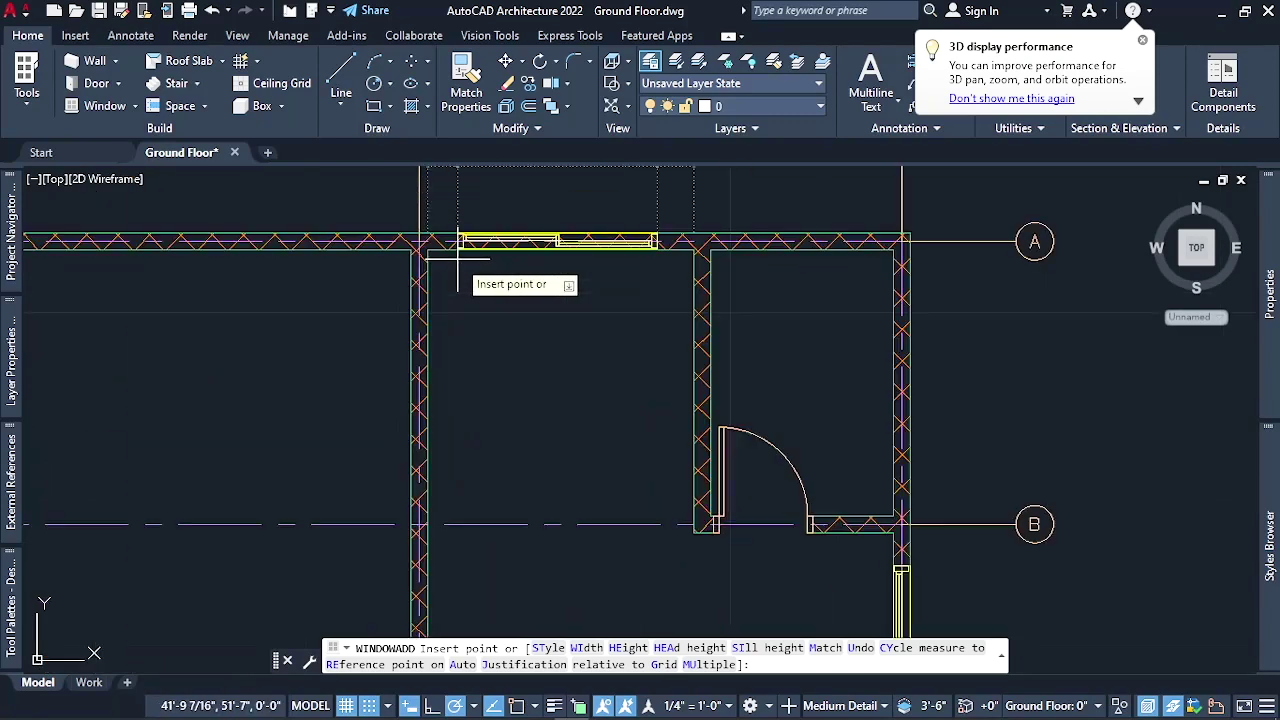
{"action": "left_click", "coordinate": [463, 258]}
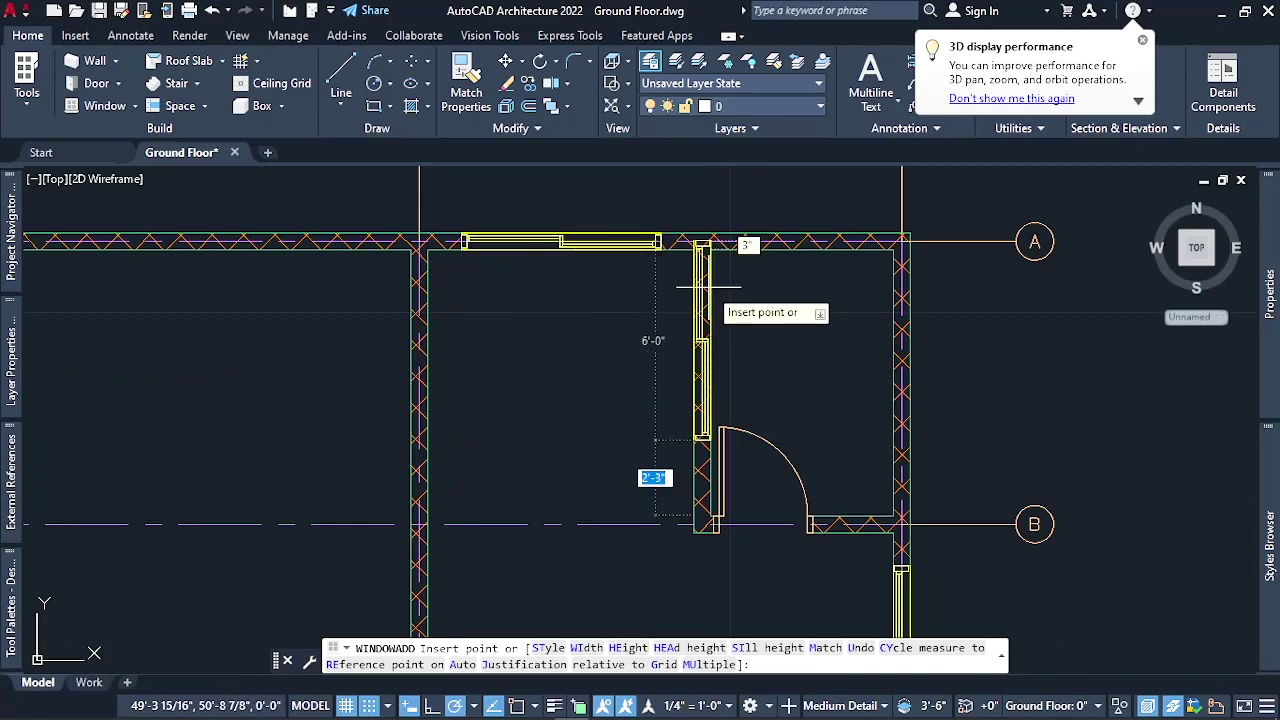
{"action": "scroll", "coordinate": [684, 268], "scroll_direction": "down", "scroll_amount": 2}
{"action": "scroll", "coordinate": [826, 250], "scroll_direction": "down", "scroll_amount": 2}
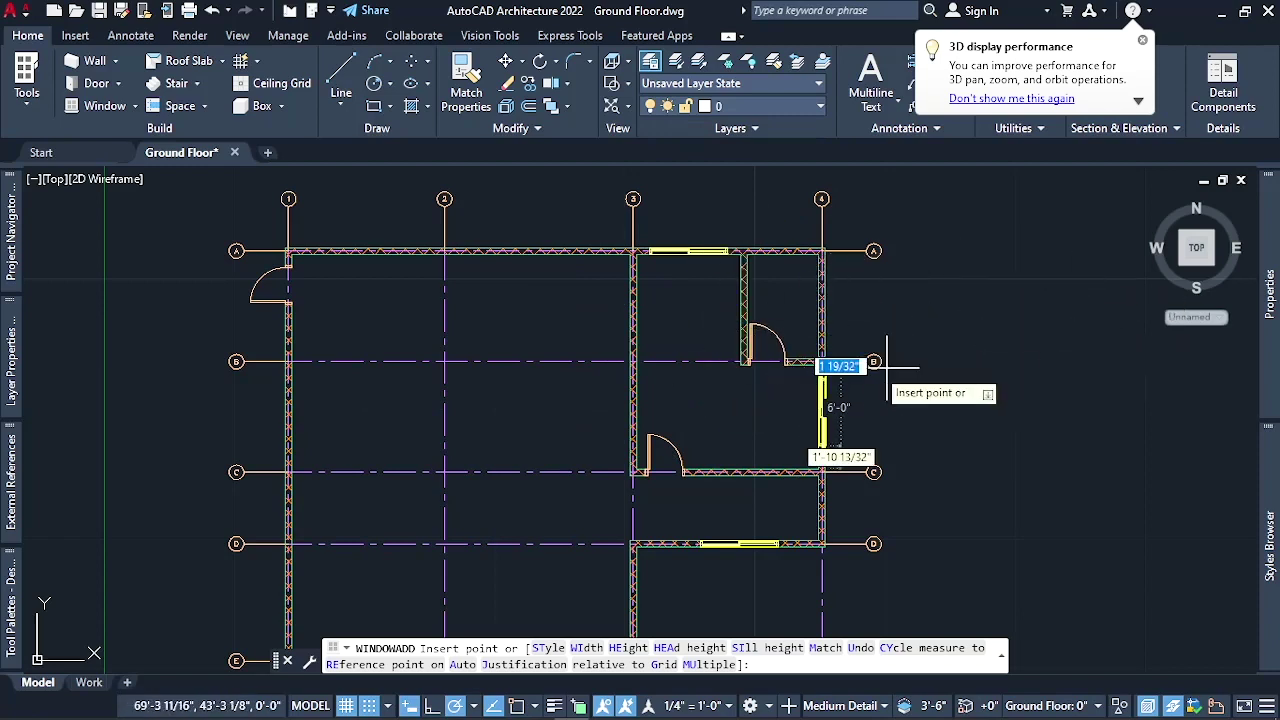
Insert more Glider windows in the grid-4 wall between B and C, the grid-A wall, and a final wall
{"action": "left_click", "coordinate": [1034, 372]}
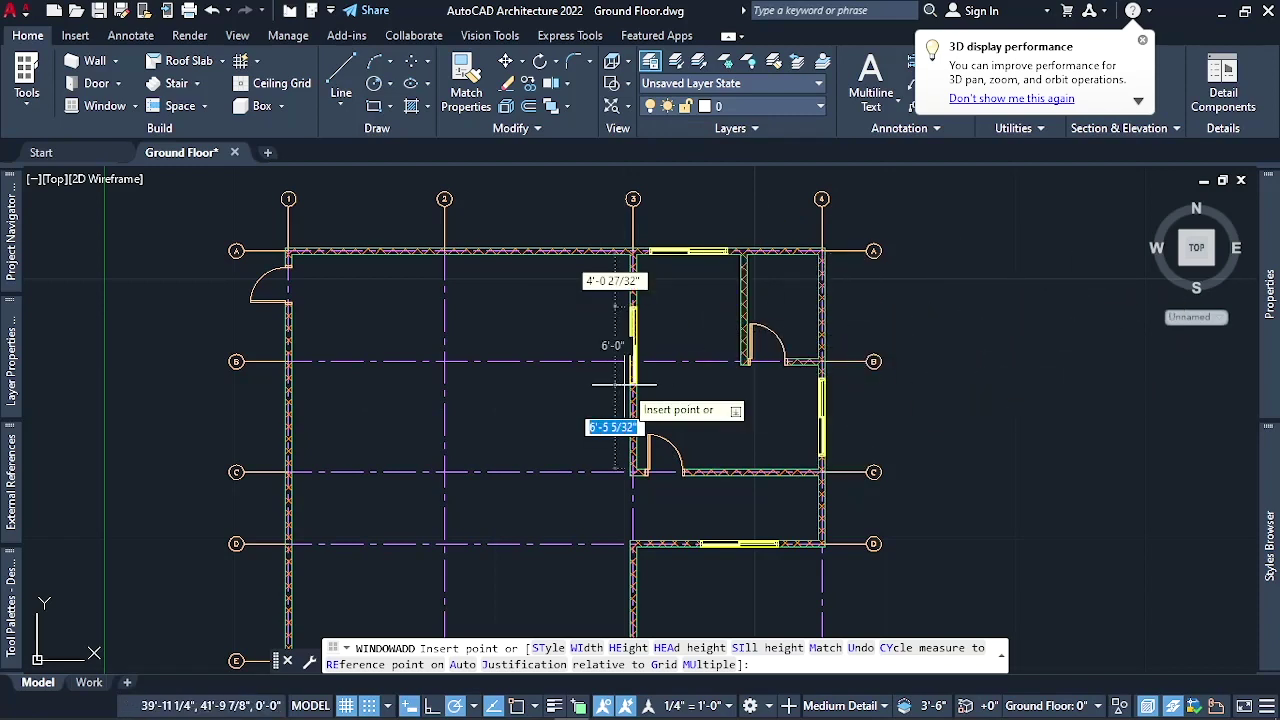
{"action": "left_click", "coordinate": [660, 186]}
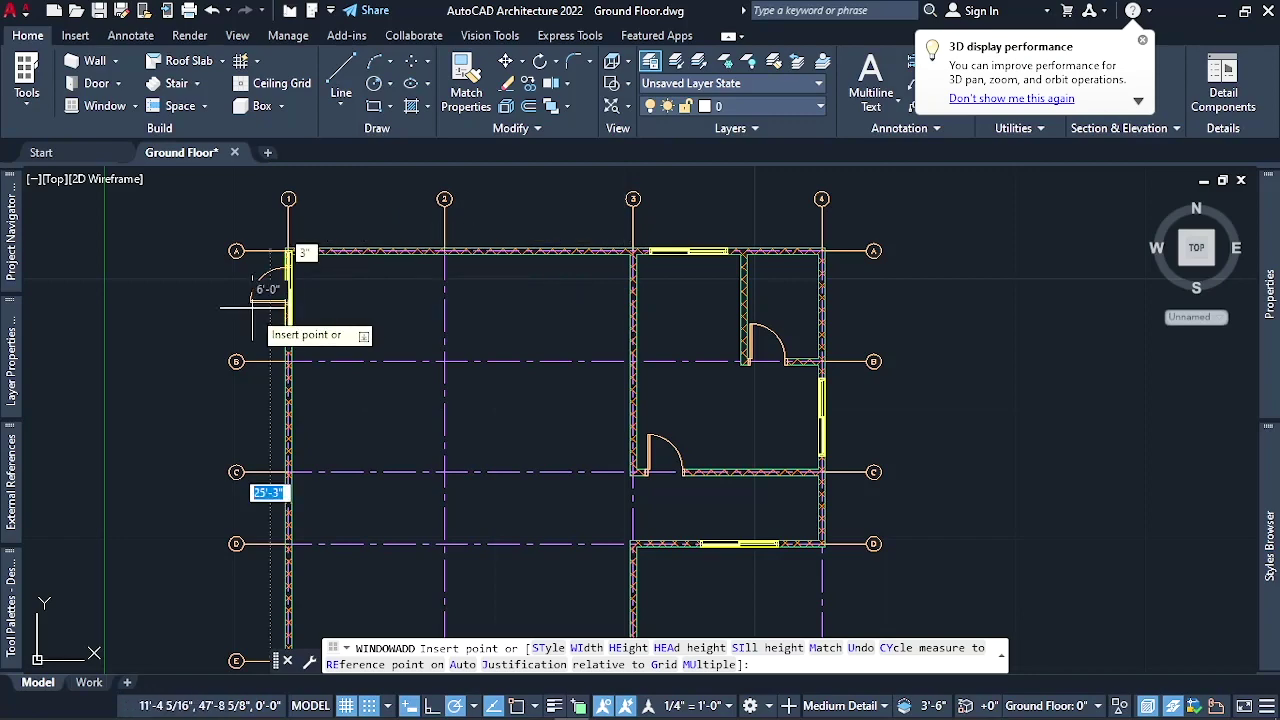
{"action": "scroll", "coordinate": [345, 262], "scroll_direction": "down", "scroll_amount": 2}
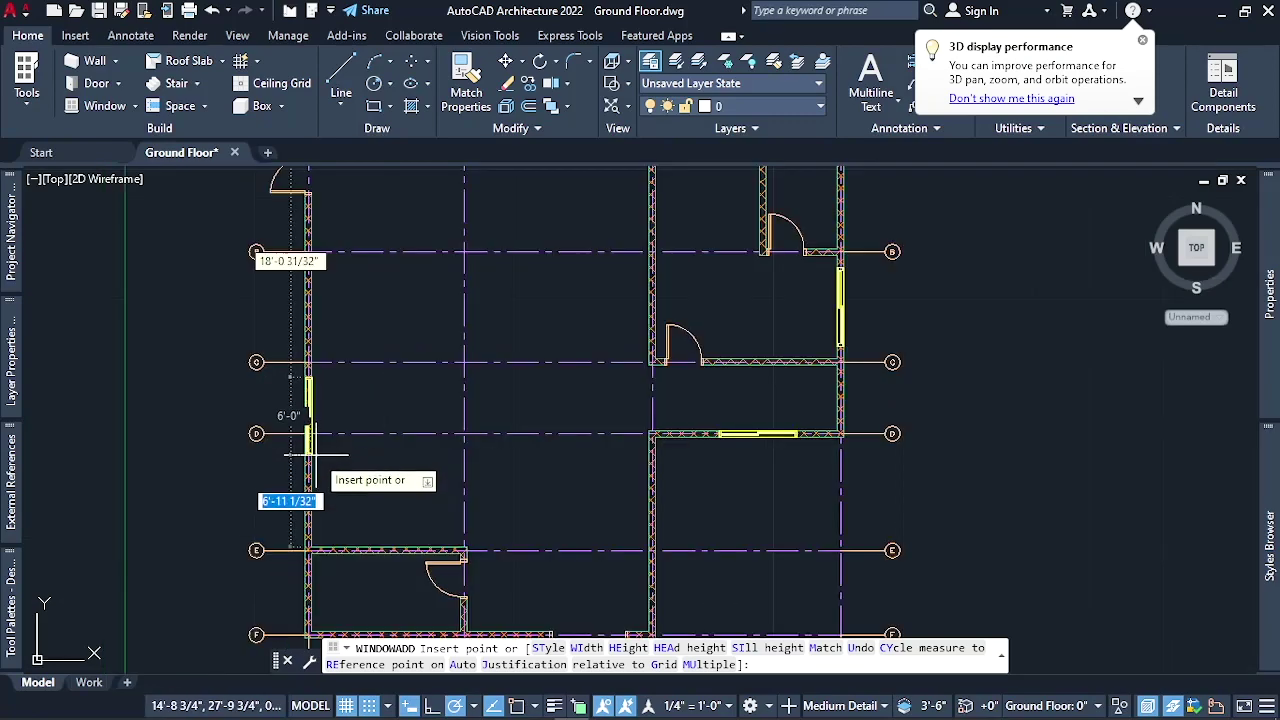
{"action": "scroll", "coordinate": [316, 445], "scroll_direction": "up", "scroll_amount": 2}
{"action": "scroll", "coordinate": [316, 445], "scroll_direction": "up", "scroll_amount": 2}
{"action": "scroll", "coordinate": [316, 440], "scroll_direction": "down", "scroll_amount": 2}
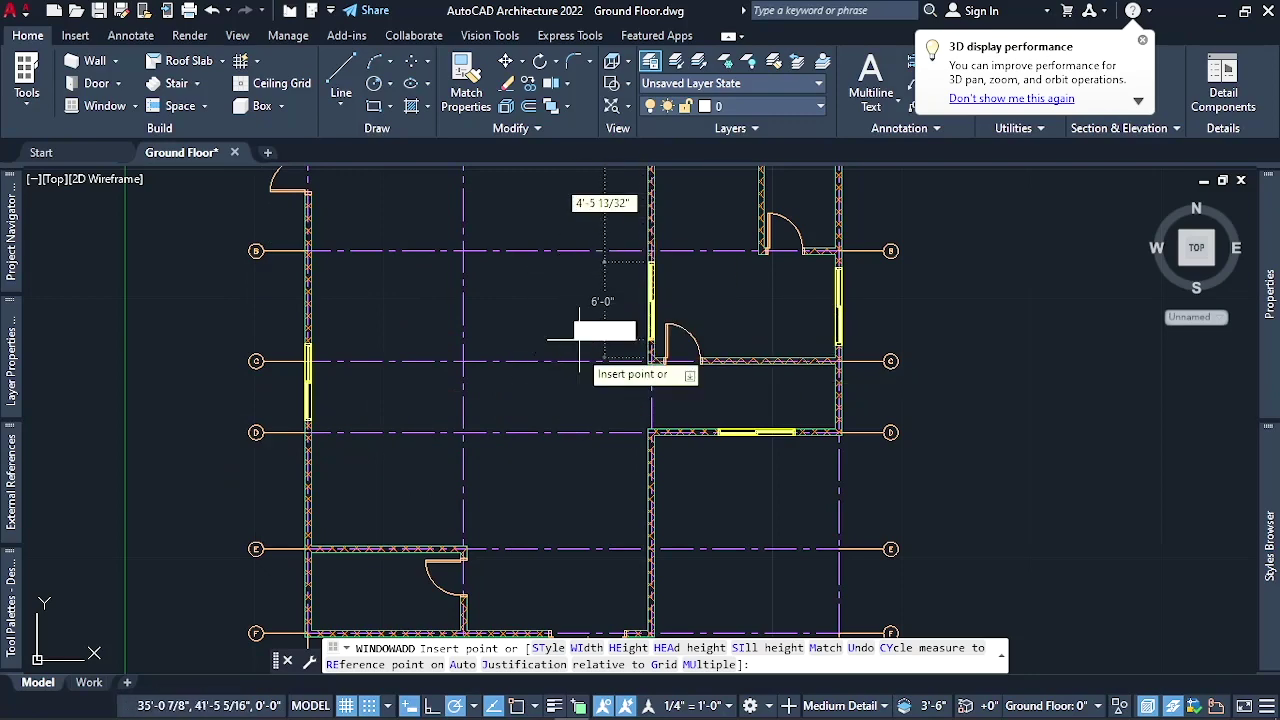
{"action": "left_click", "coordinate": [537, 412]}
Finish placing Glider windows, zoom back to the full plan and bring up the Design tool palette
{"action": "key", "text": "Escape"}
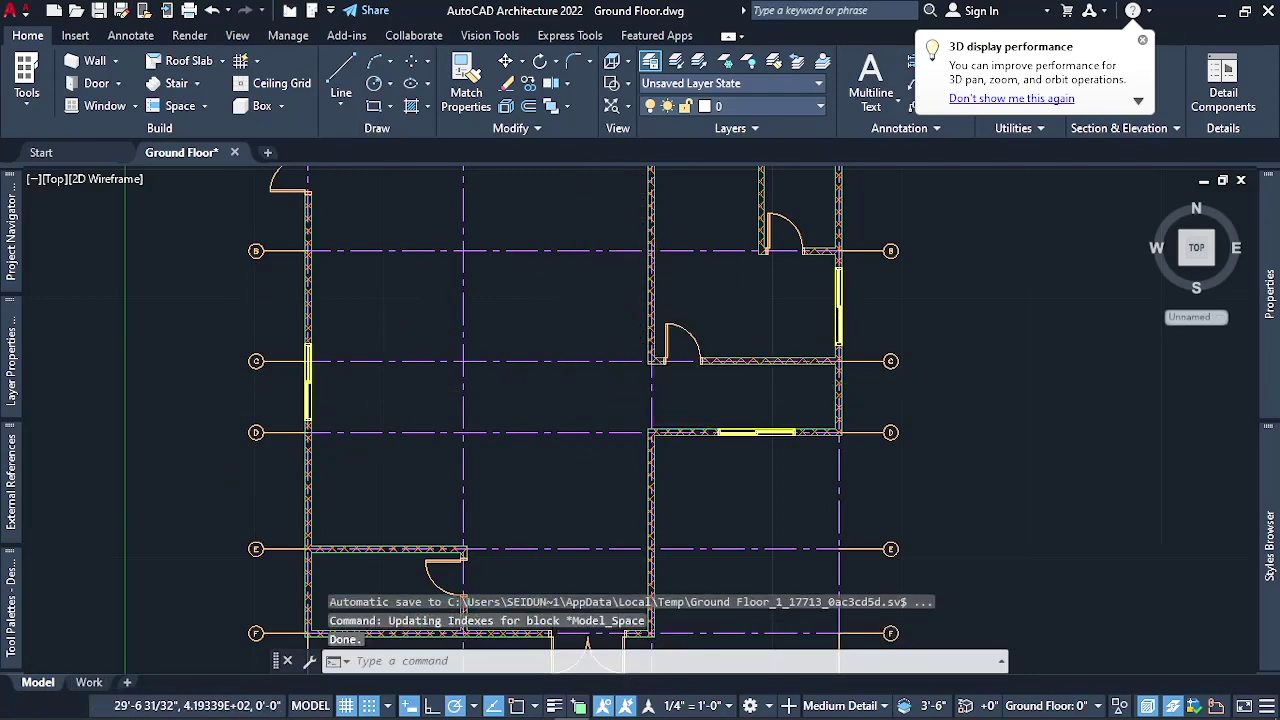
{"action": "scroll", "coordinate": [543, 337], "scroll_direction": "down", "scroll_amount": 3}
{"action": "scroll", "coordinate": [562, 316], "scroll_direction": "up", "scroll_amount": 3}
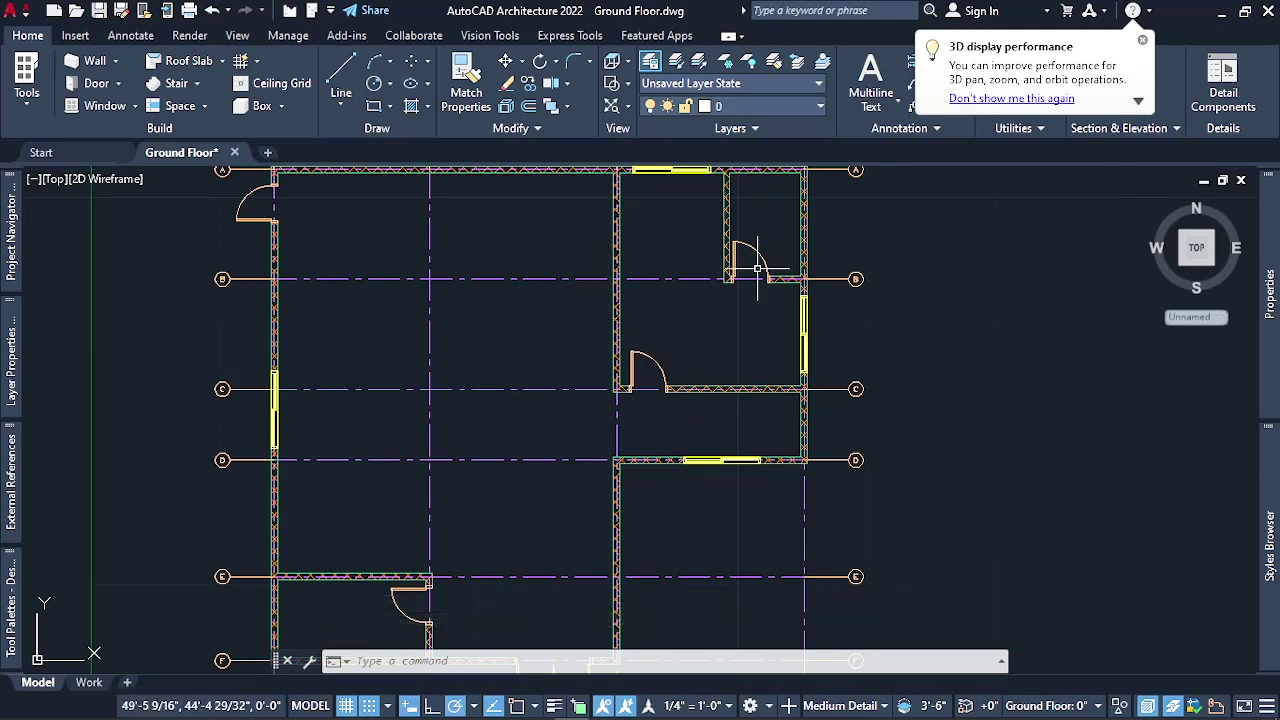
{"action": "scroll", "coordinate": [757, 268], "scroll_direction": "down", "scroll_amount": 2}
{"action": "scroll", "coordinate": [497, 297], "scroll_direction": "up", "scroll_amount": 4}
{"action": "scroll", "coordinate": [470, 352], "scroll_direction": "down", "scroll_amount": 4}
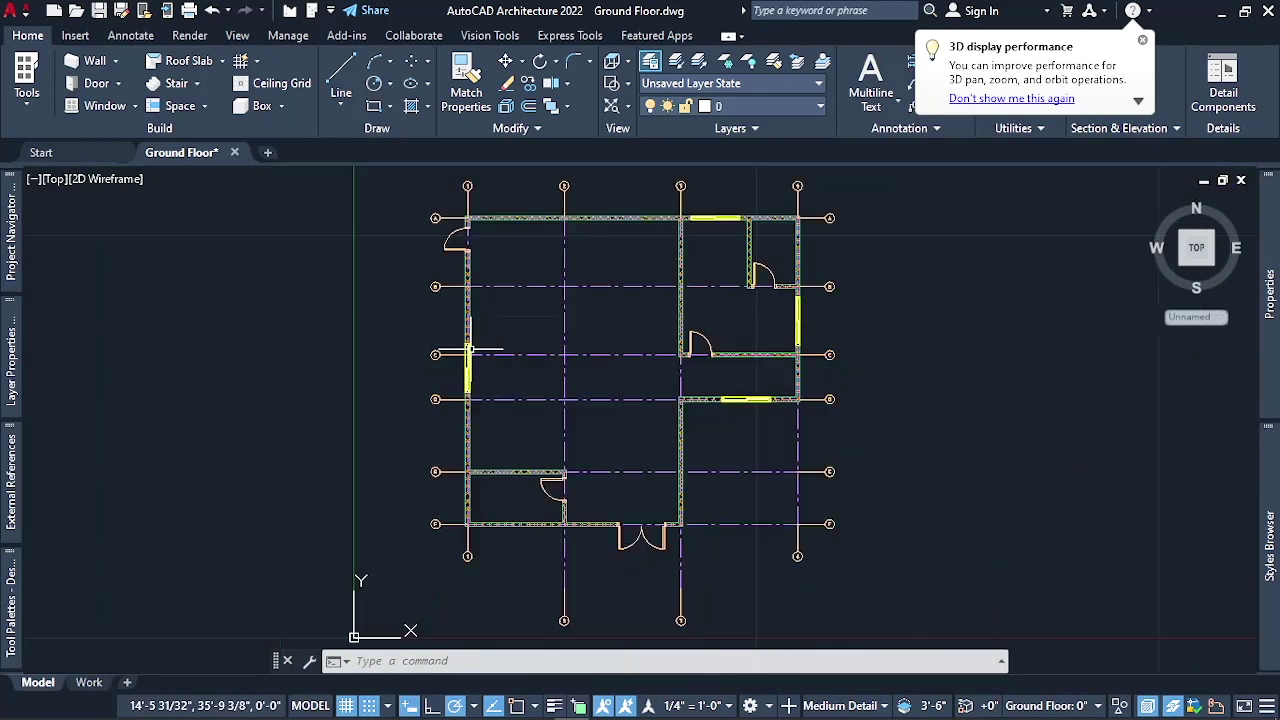
{"action": "scroll", "coordinate": [552, 382], "scroll_direction": "up", "scroll_amount": 2}
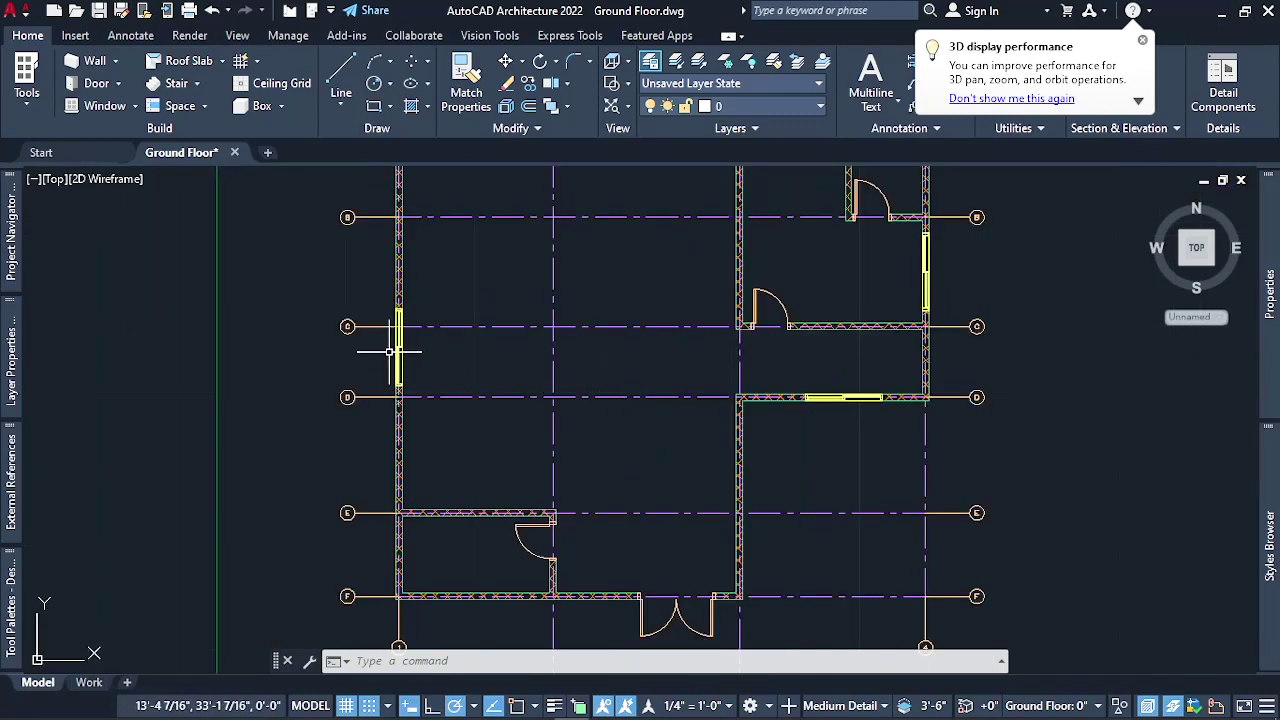
{"action": "scroll", "coordinate": [389, 351], "scroll_direction": "down", "scroll_amount": 2}
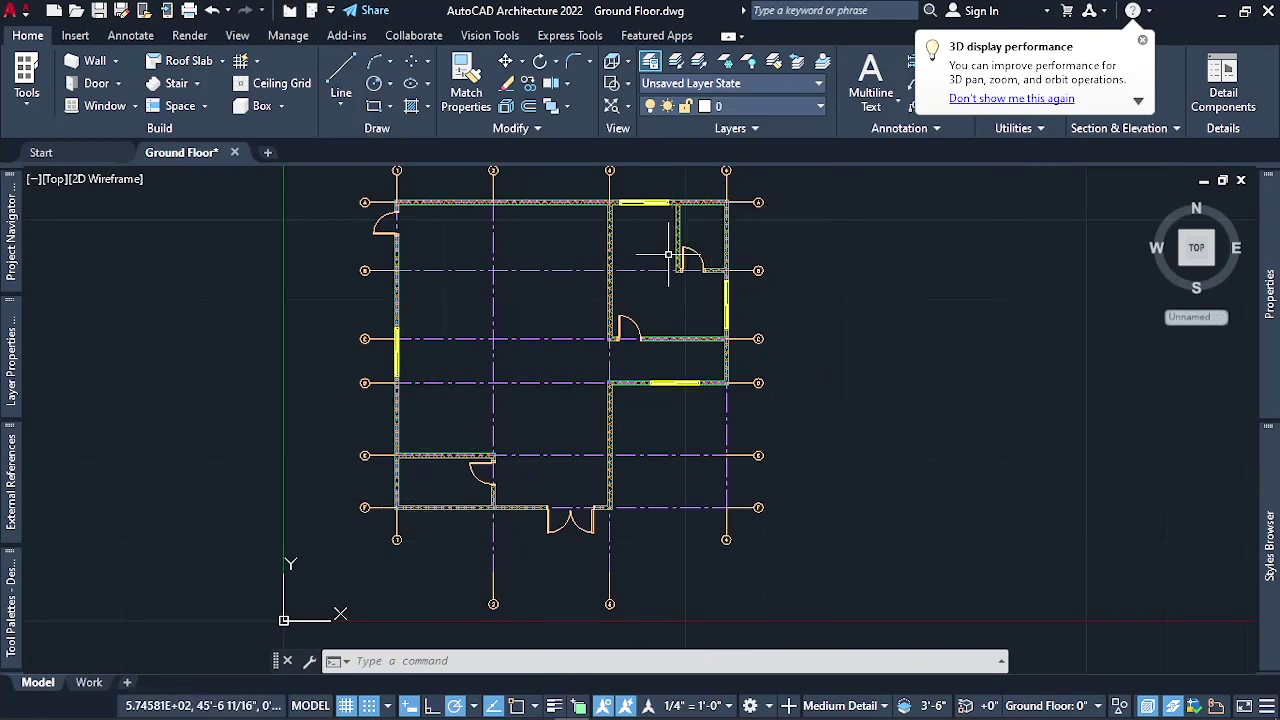
{"action": "mouse_move", "coordinate": [6, 620]}
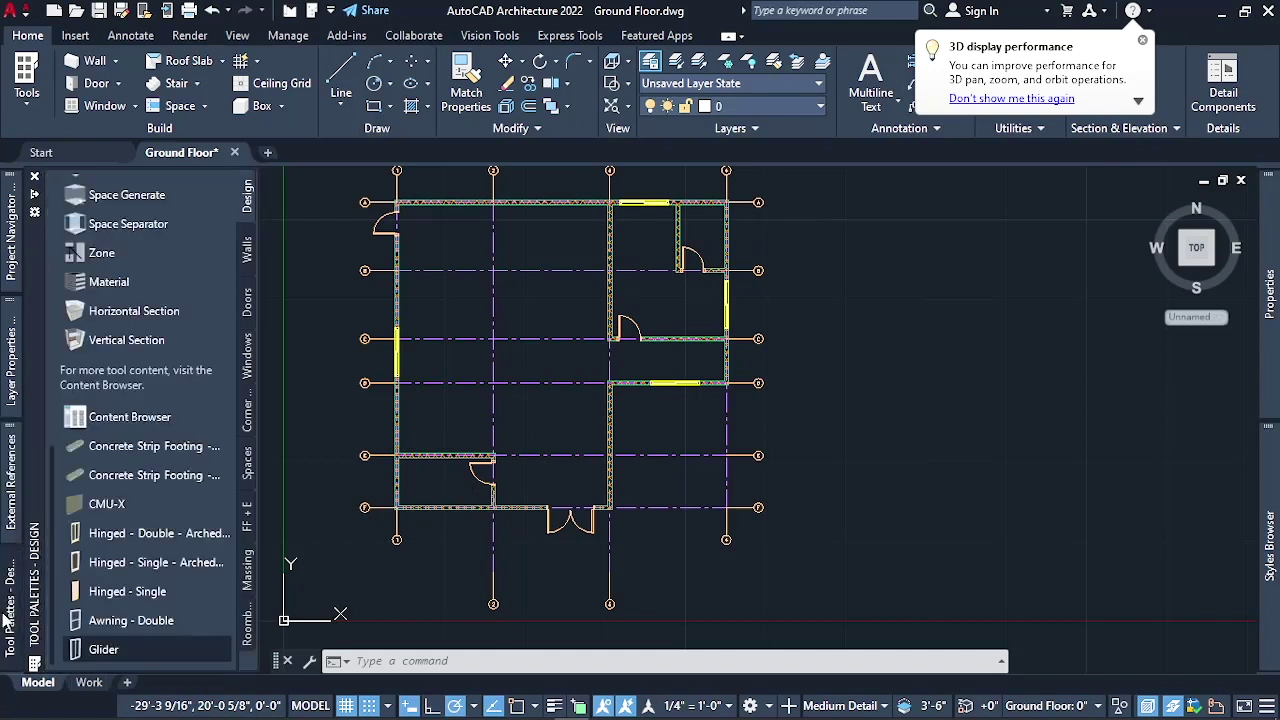
Pick the Awning - Double window tool and give it a 2' width and 3' height
{"action": "left_click", "coordinate": [101, 620]}
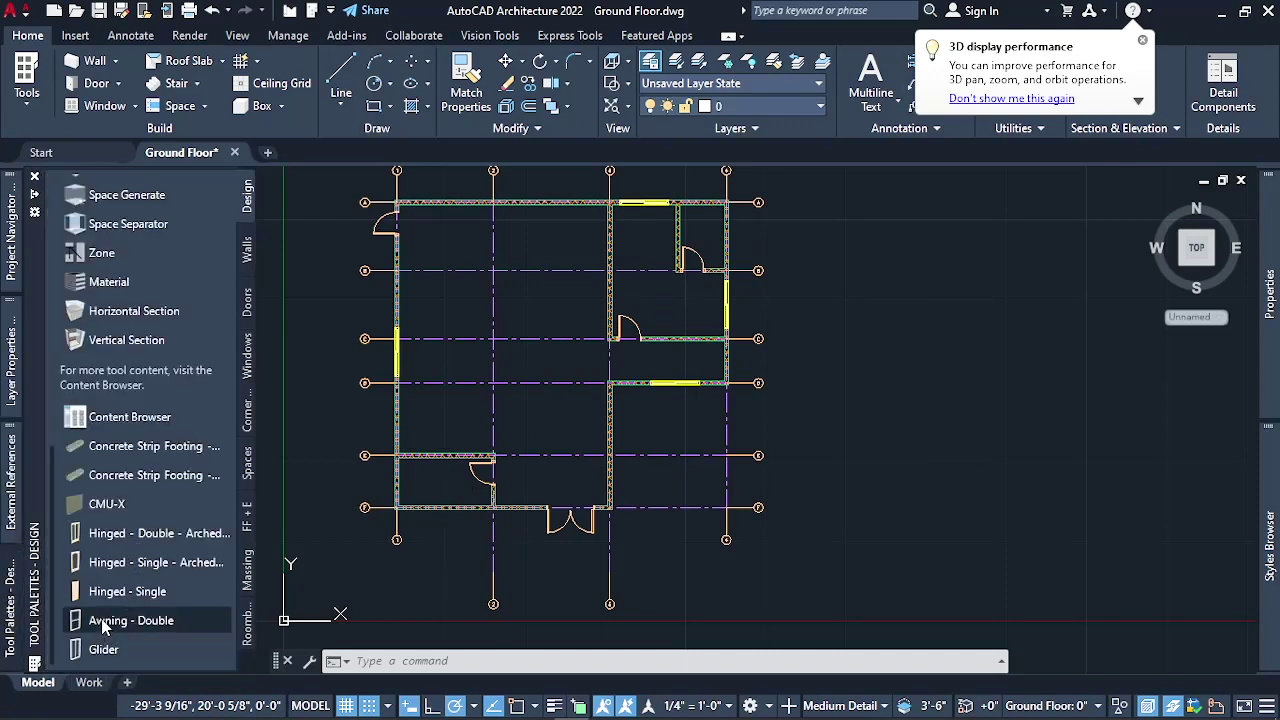
{"action": "mouse_move", "coordinate": [1276, 380]}
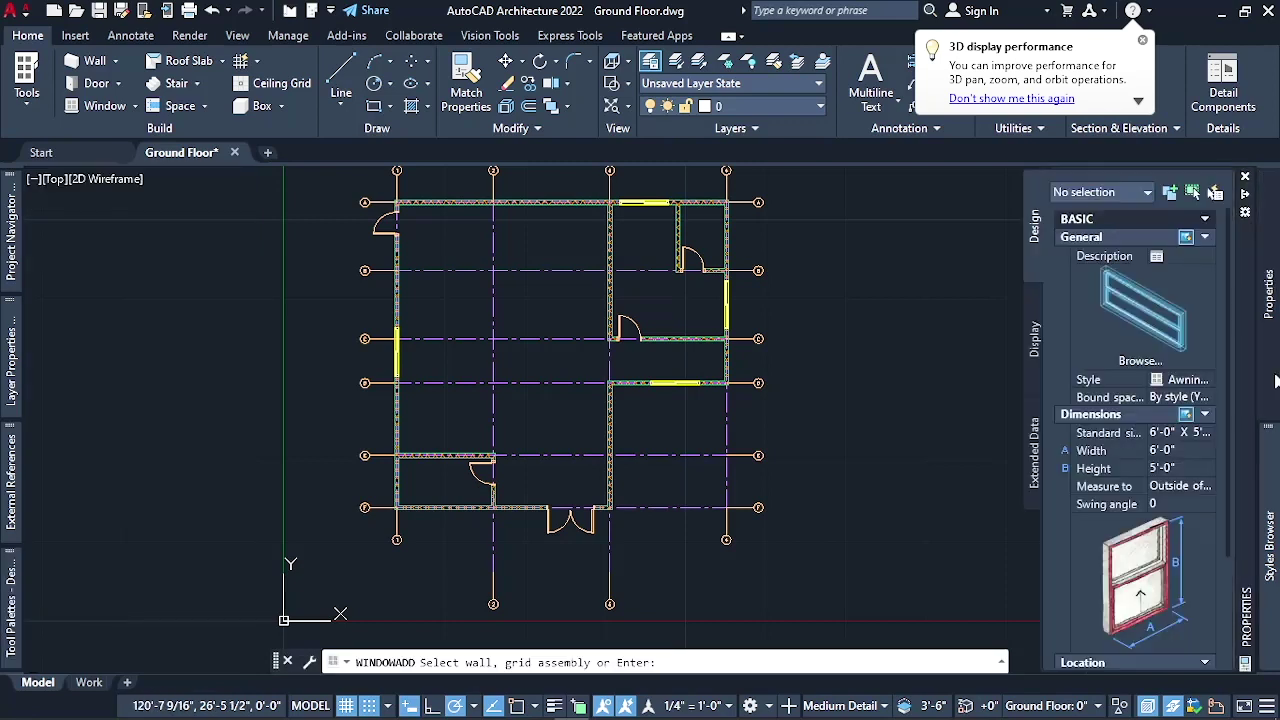
{"action": "left_click", "coordinate": [1175, 452]}
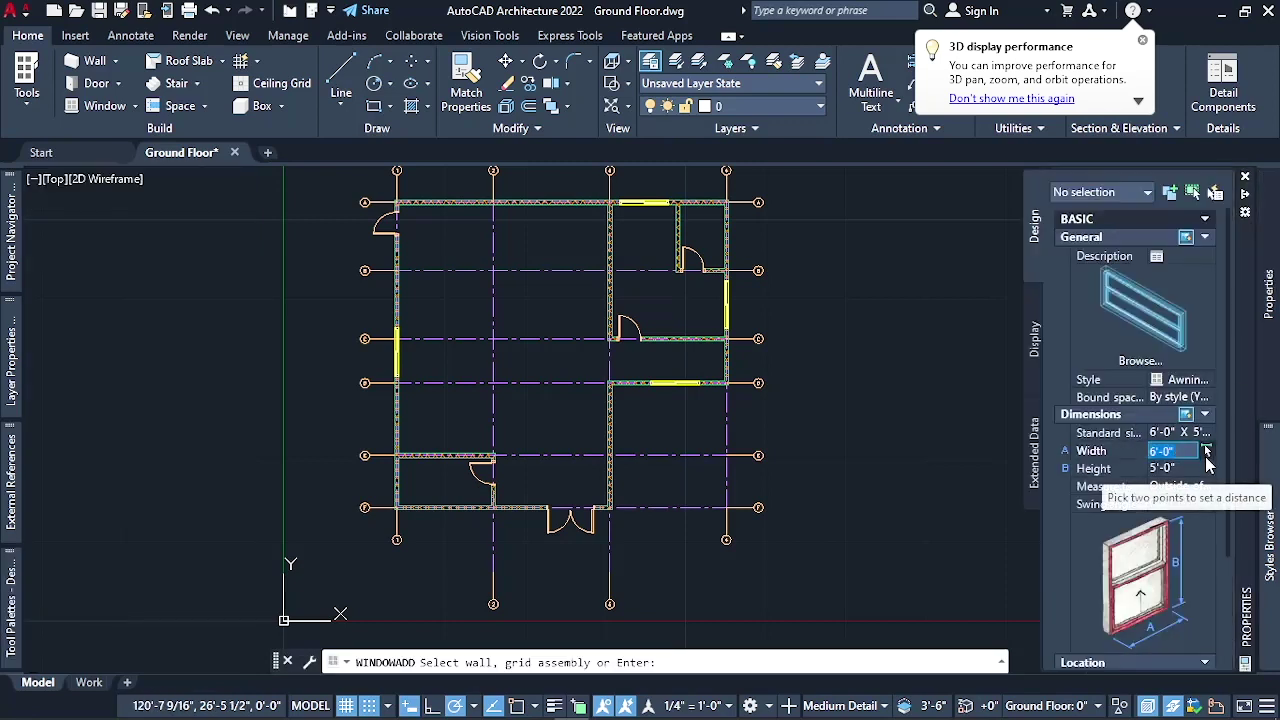
{"action": "type", "text": "2'"}
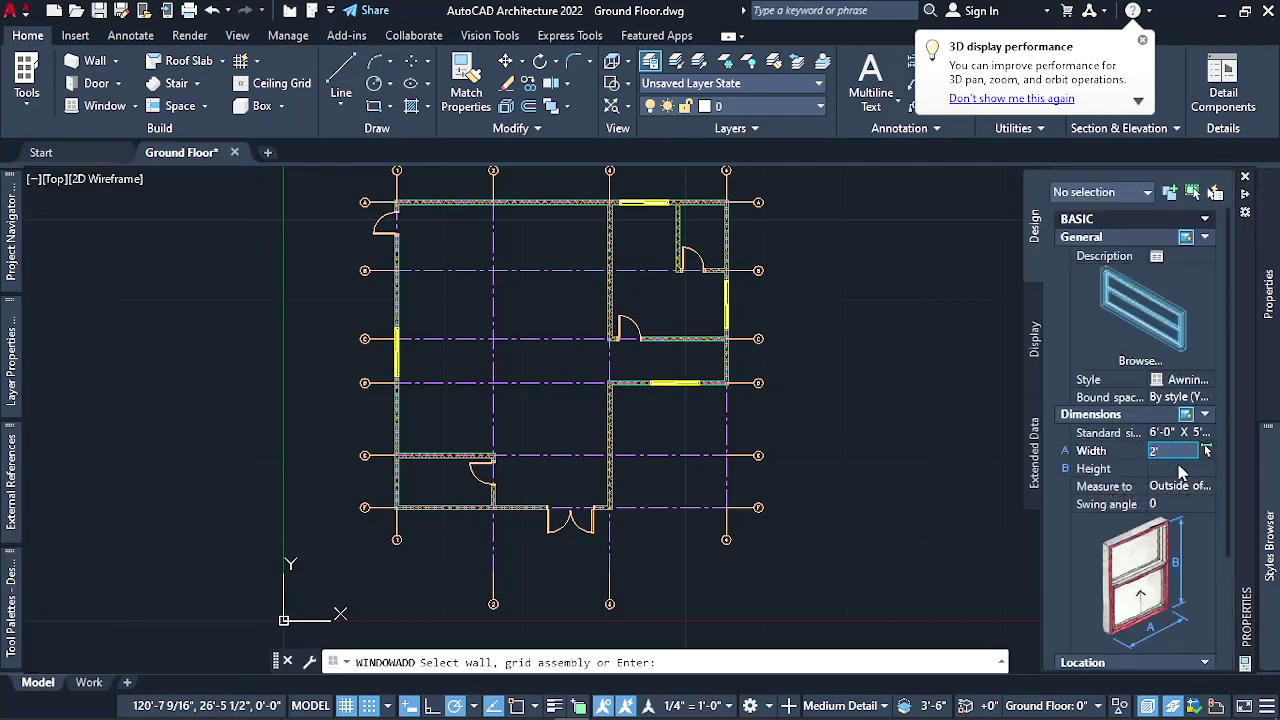
{"action": "left_click", "coordinate": [1181, 467]}
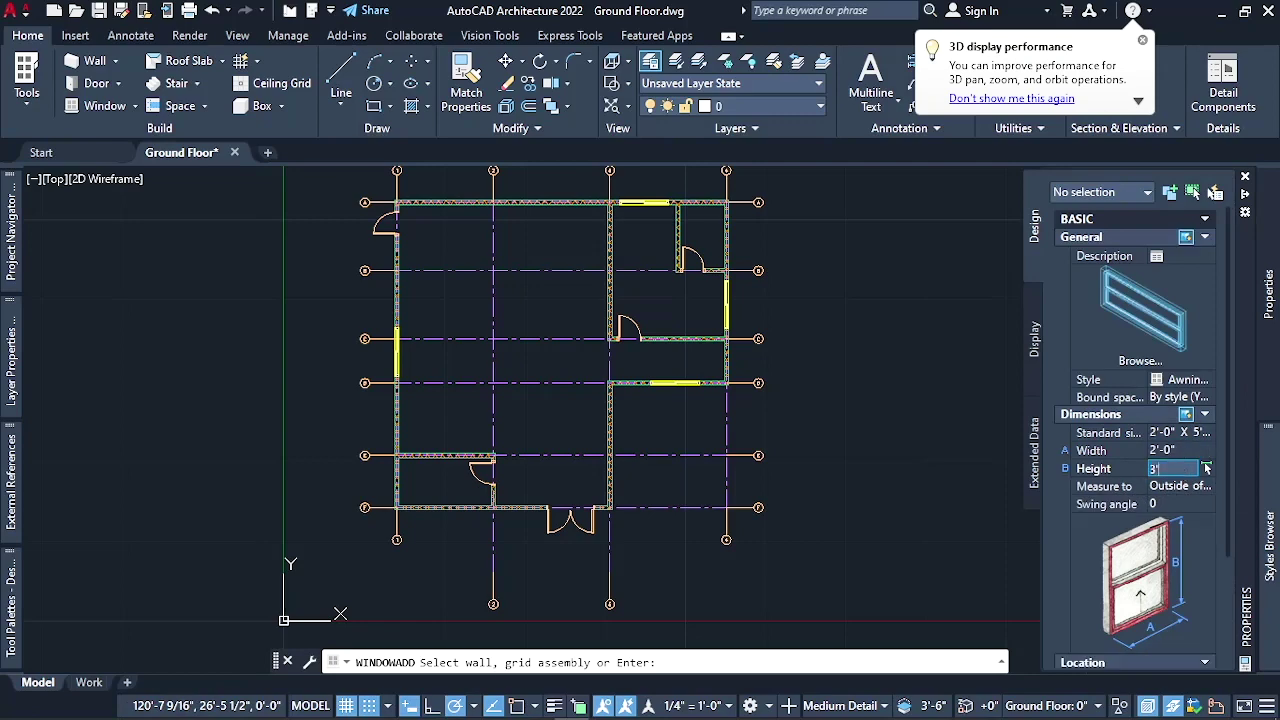
{"action": "type", "text": "3'"}
{"action": "key", "text": "Return"}
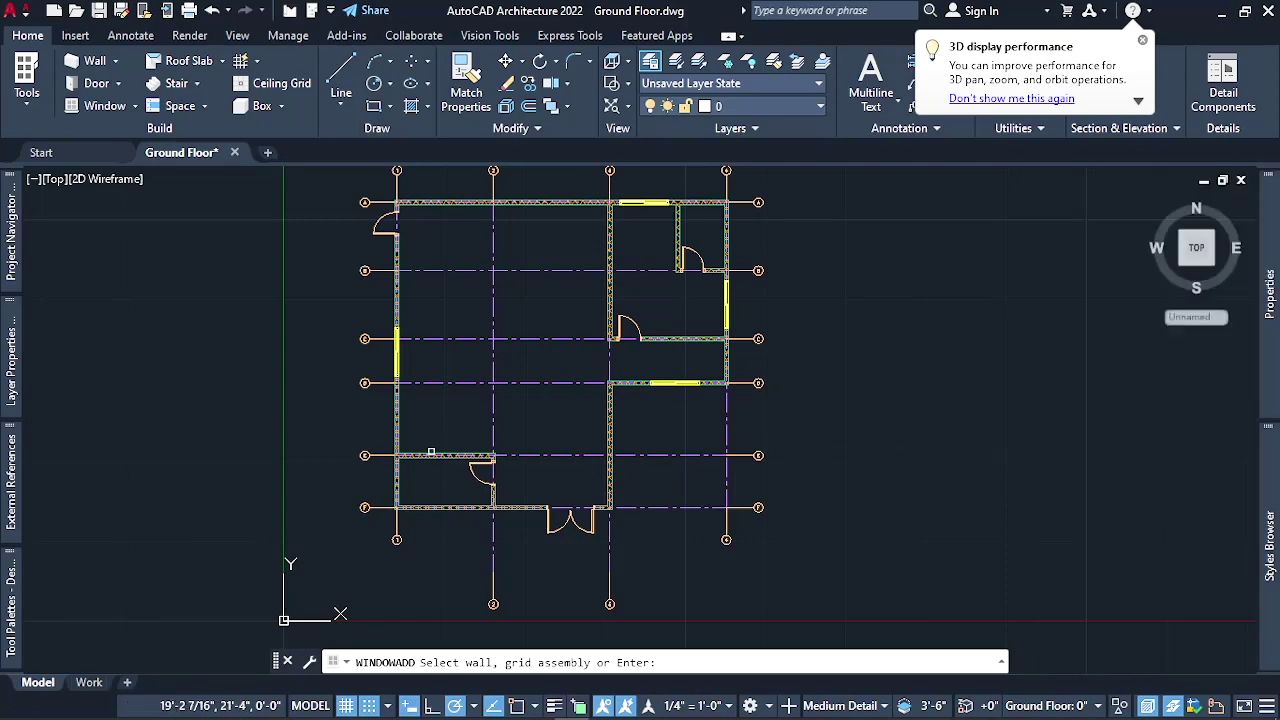
{"action": "scroll", "coordinate": [405, 476], "scroll_direction": "up", "scroll_amount": 4}
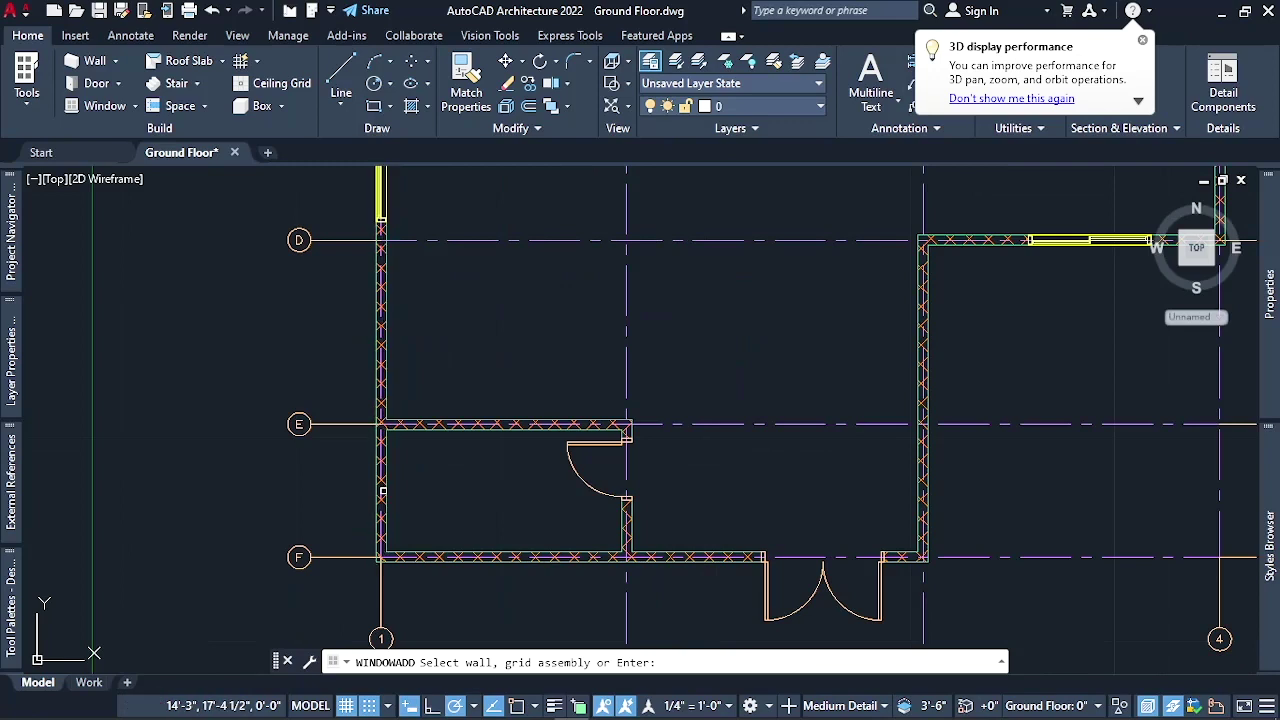
{"action": "left_click", "coordinate": [385, 490]}
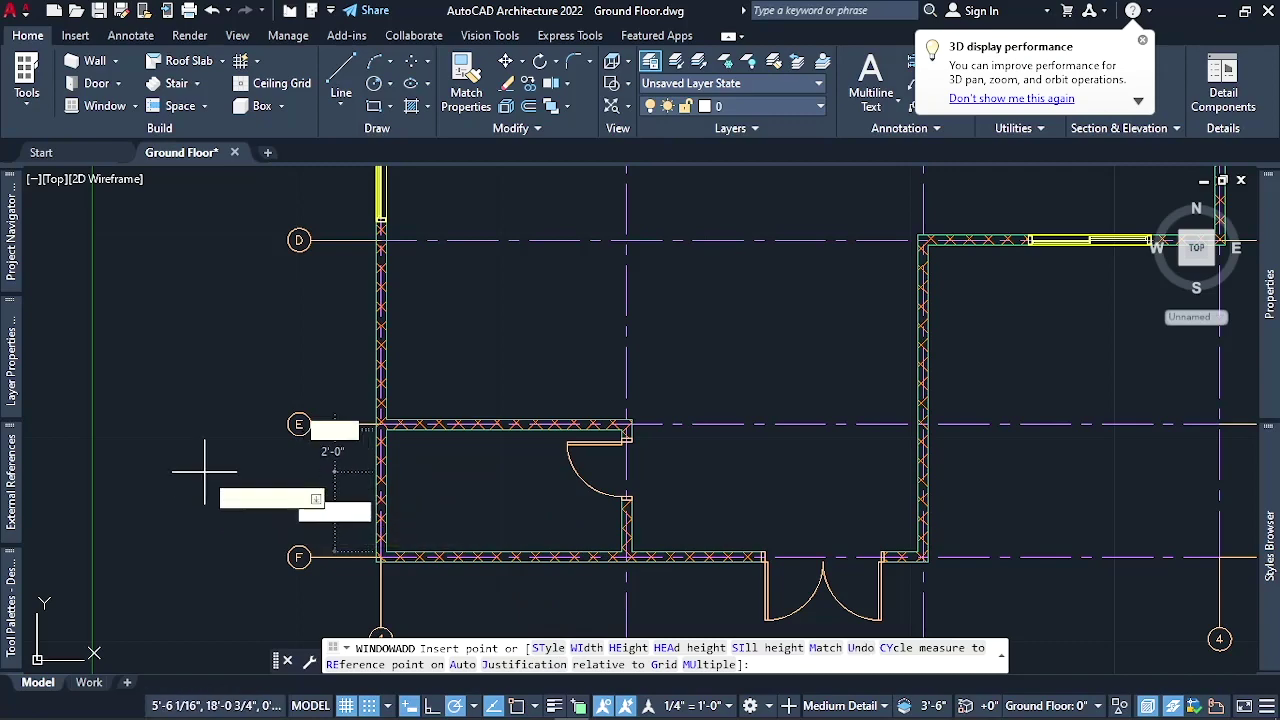
{"action": "scroll", "coordinate": [200, 466], "scroll_direction": "down", "scroll_amount": 4}
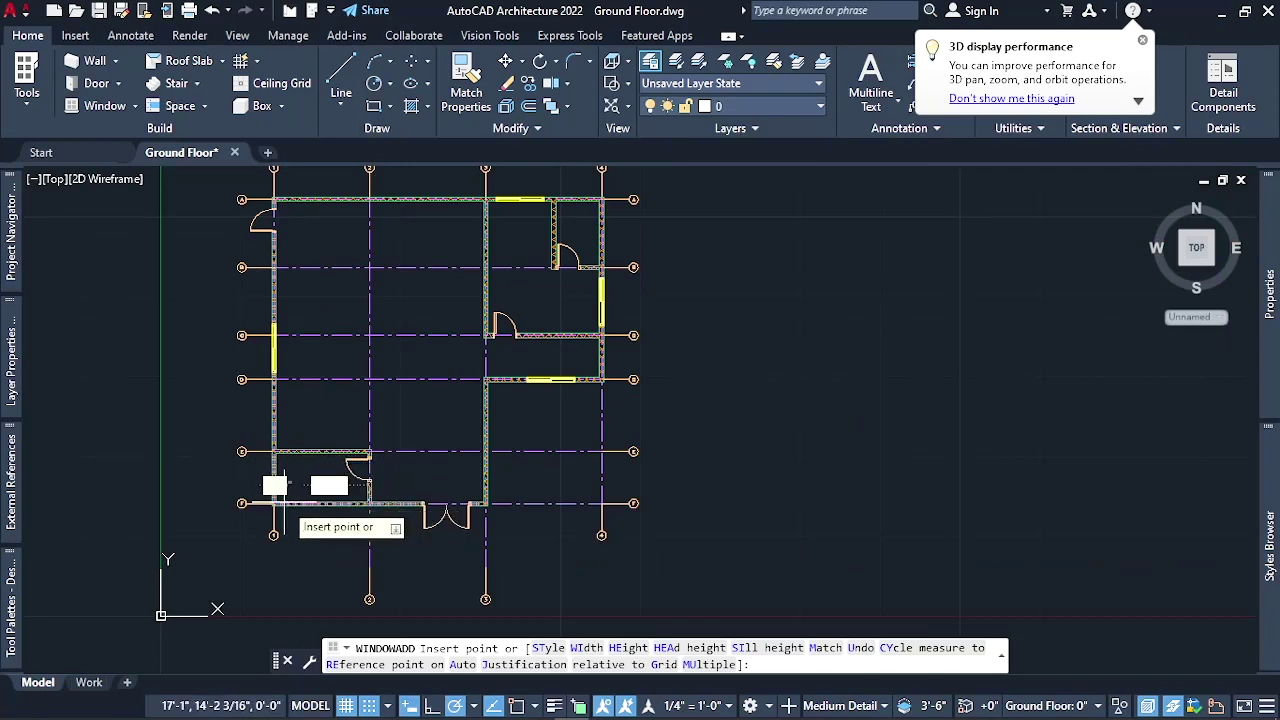
{"action": "scroll", "coordinate": [281, 514], "scroll_direction": "down", "scroll_amount": 2}
{"action": "scroll", "coordinate": [440, 300], "scroll_direction": "up", "scroll_amount": 6}
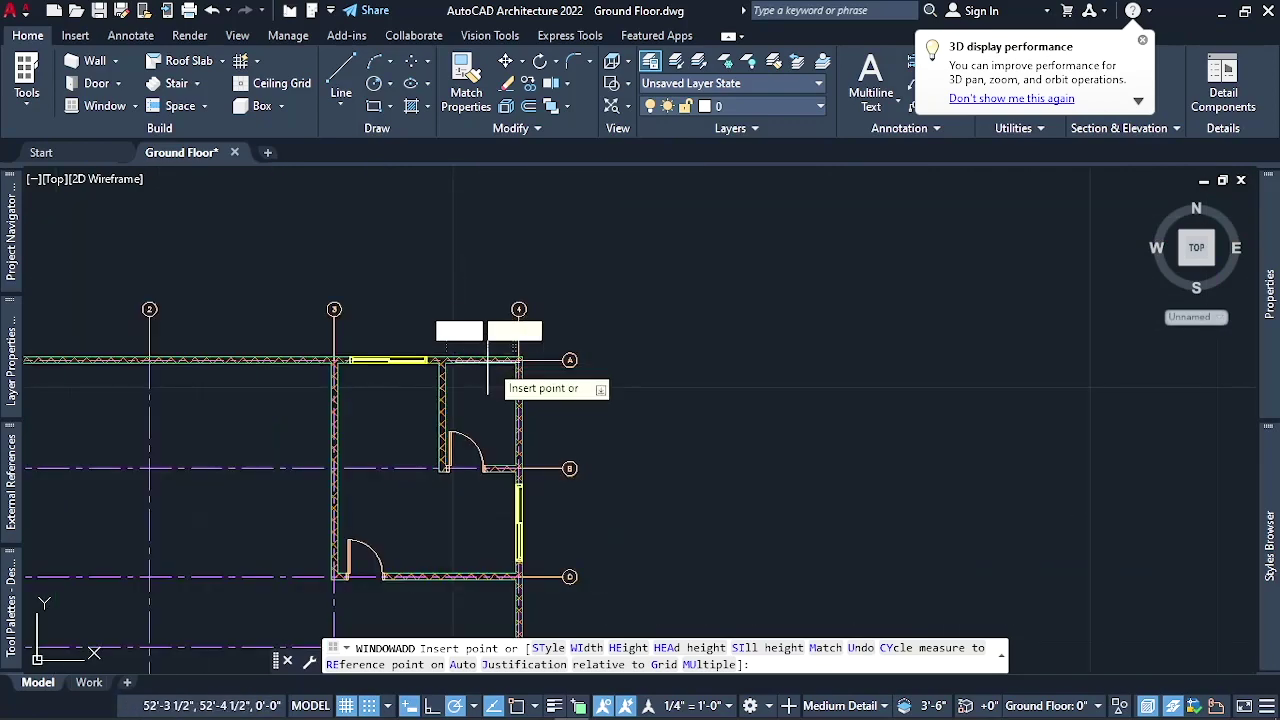
{"action": "scroll", "coordinate": [529, 420], "scroll_direction": "up", "scroll_amount": 2}
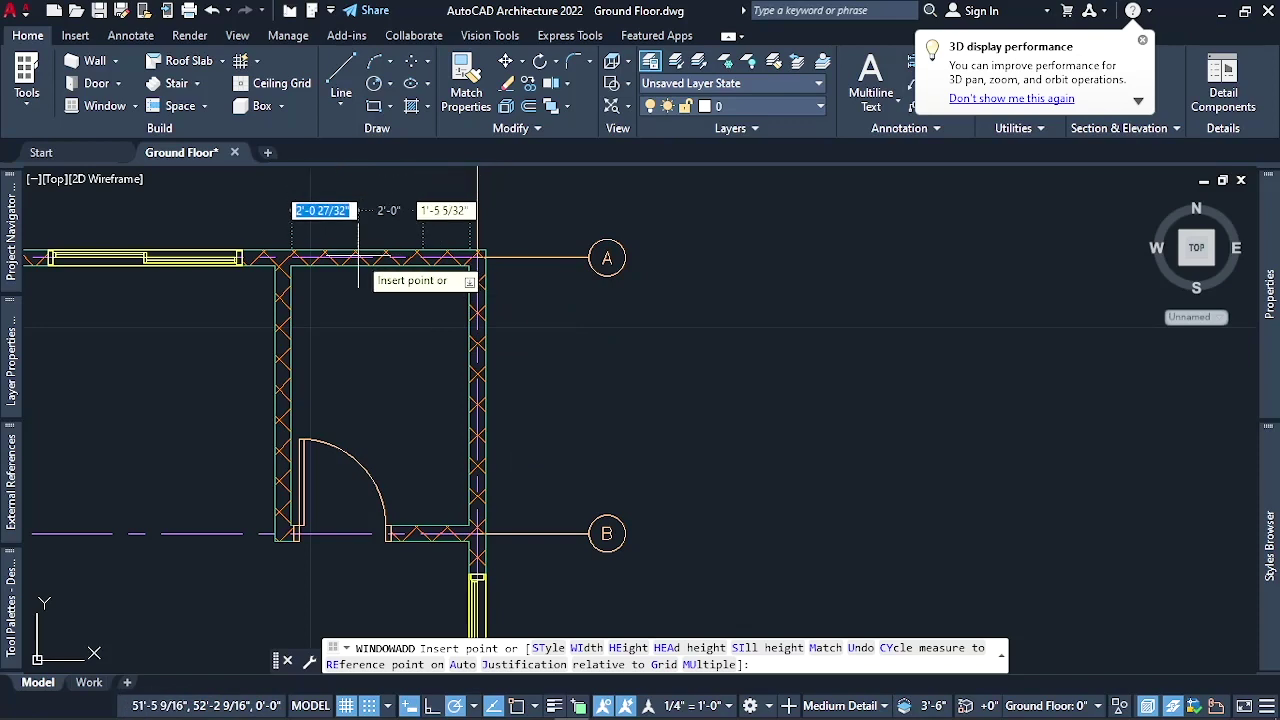
{"action": "key", "text": "Escape"}
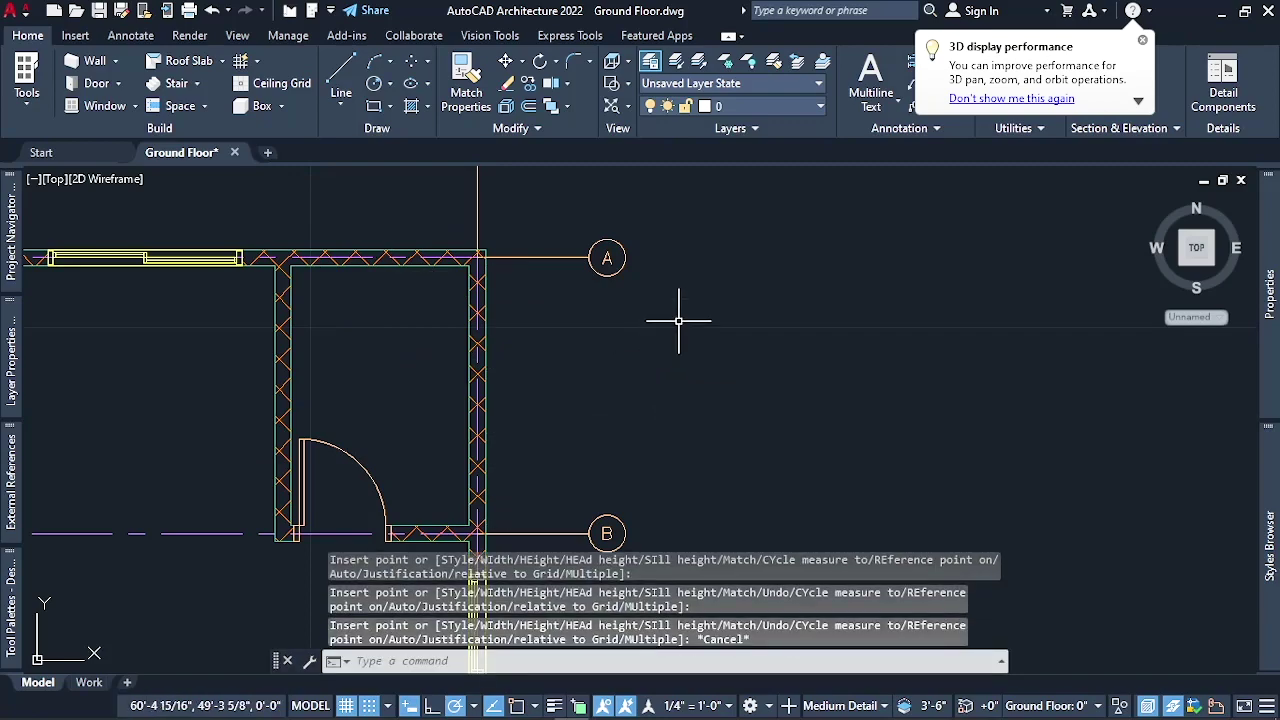
{"action": "scroll", "coordinate": [700, 290], "scroll_direction": "down", "scroll_amount": 5}
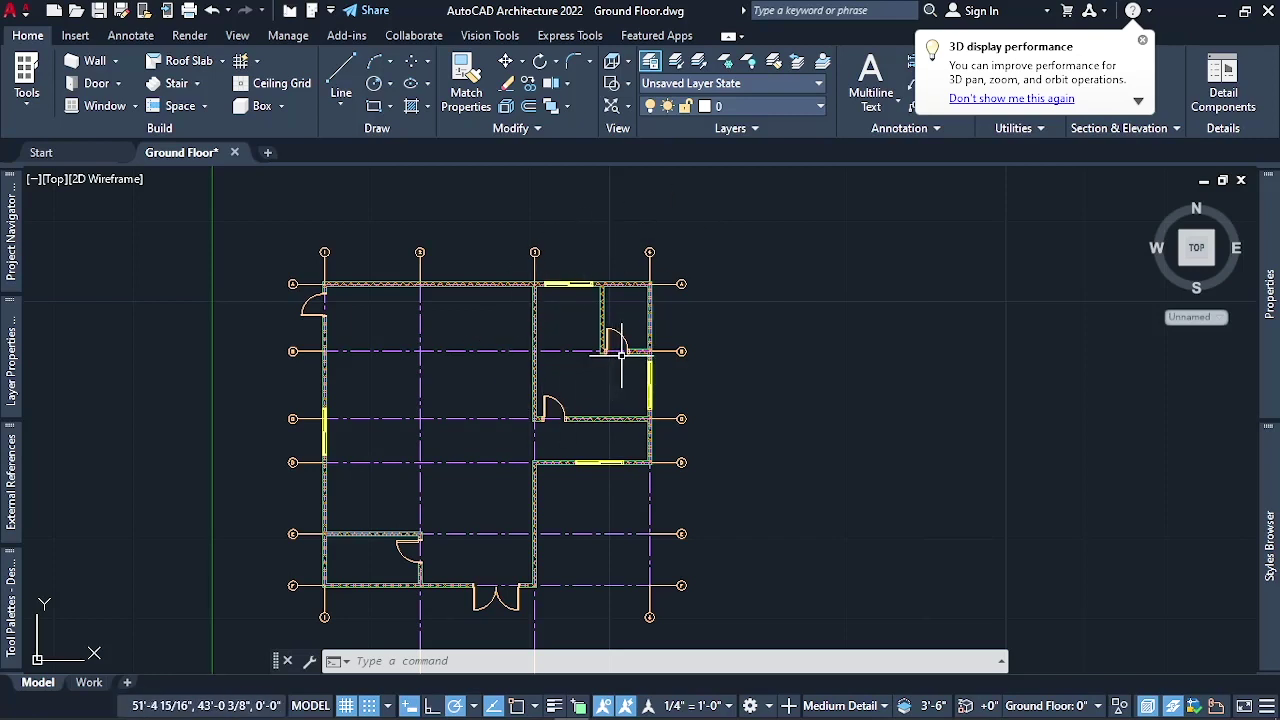
Show Properties and restart the Awning - Double tool, then cancel window adding so the palette hides
{"action": "mouse_move", "coordinate": [637, 351]}
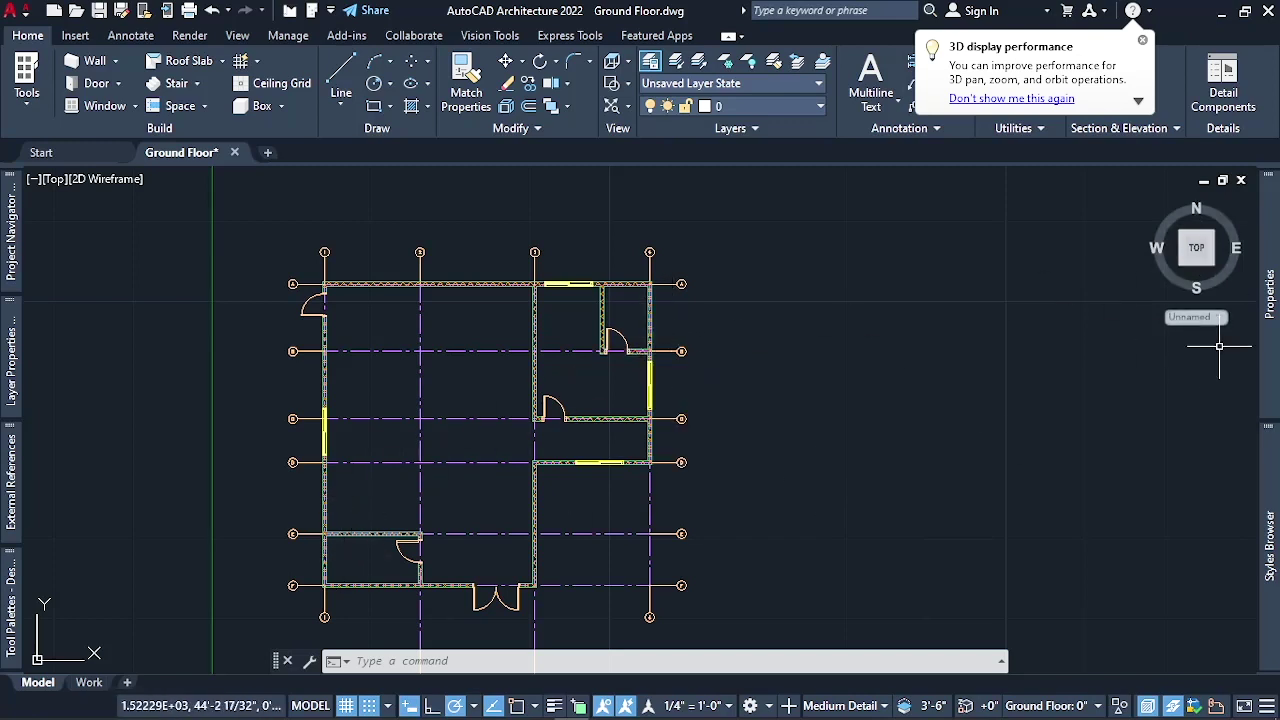
{"action": "key", "text": "ctrl+1"}
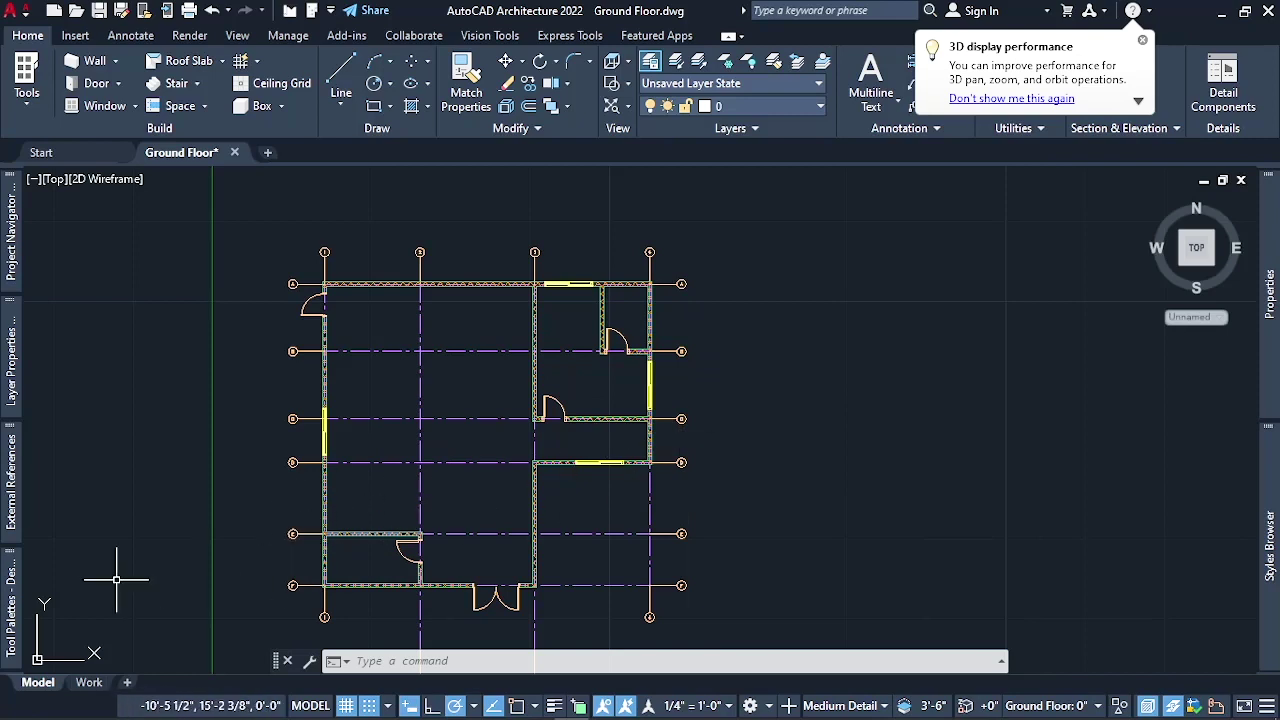
{"action": "mouse_move", "coordinate": [12, 598]}
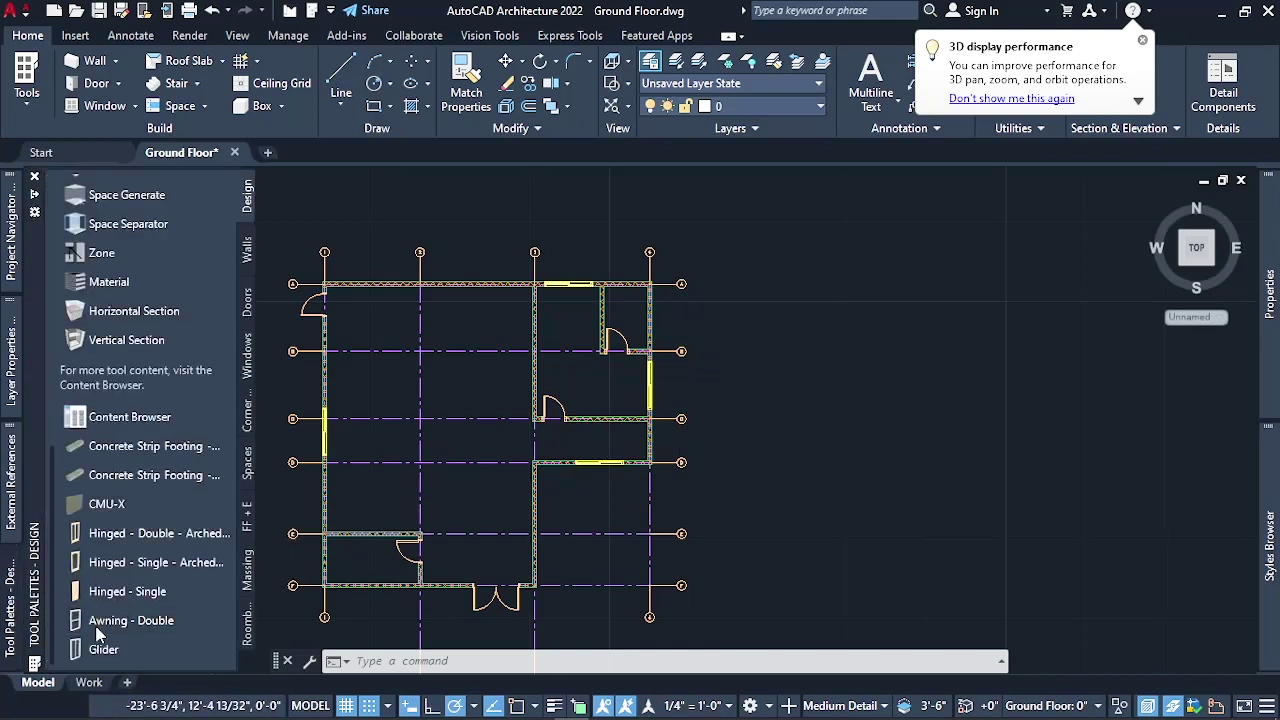
{"action": "left_click", "coordinate": [99, 624]}
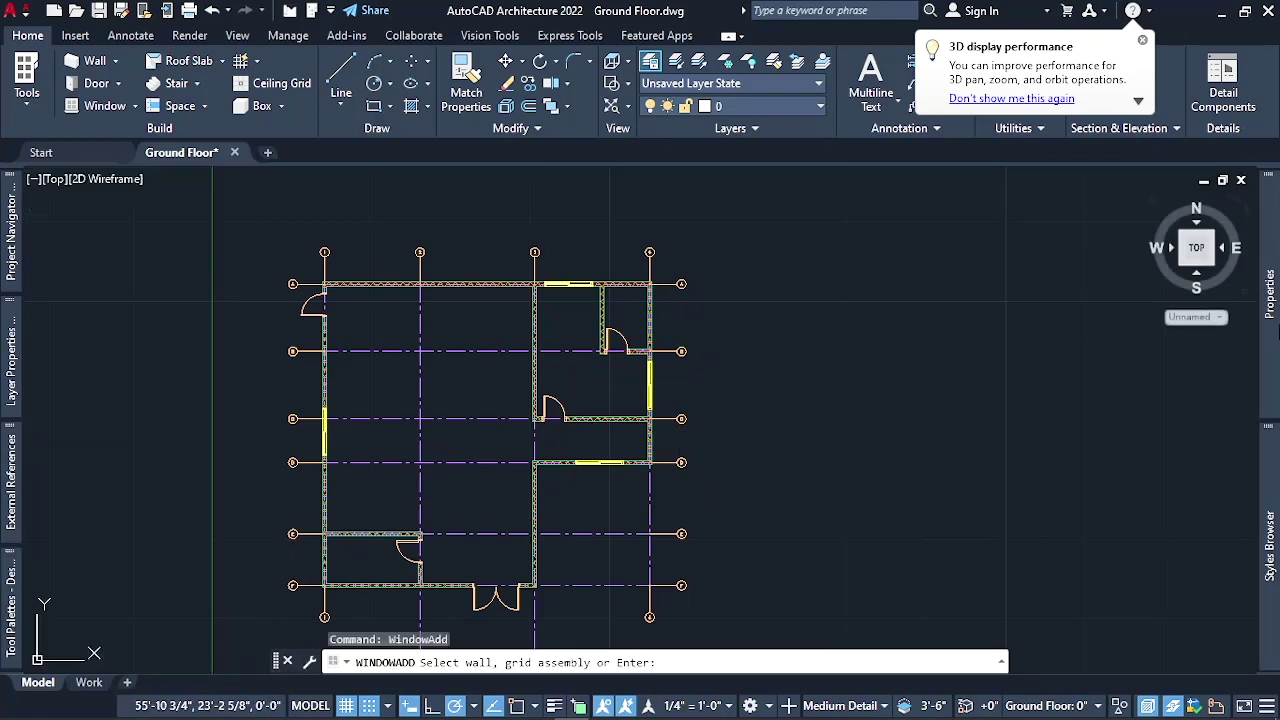
{"action": "mouse_move", "coordinate": [1277, 338]}
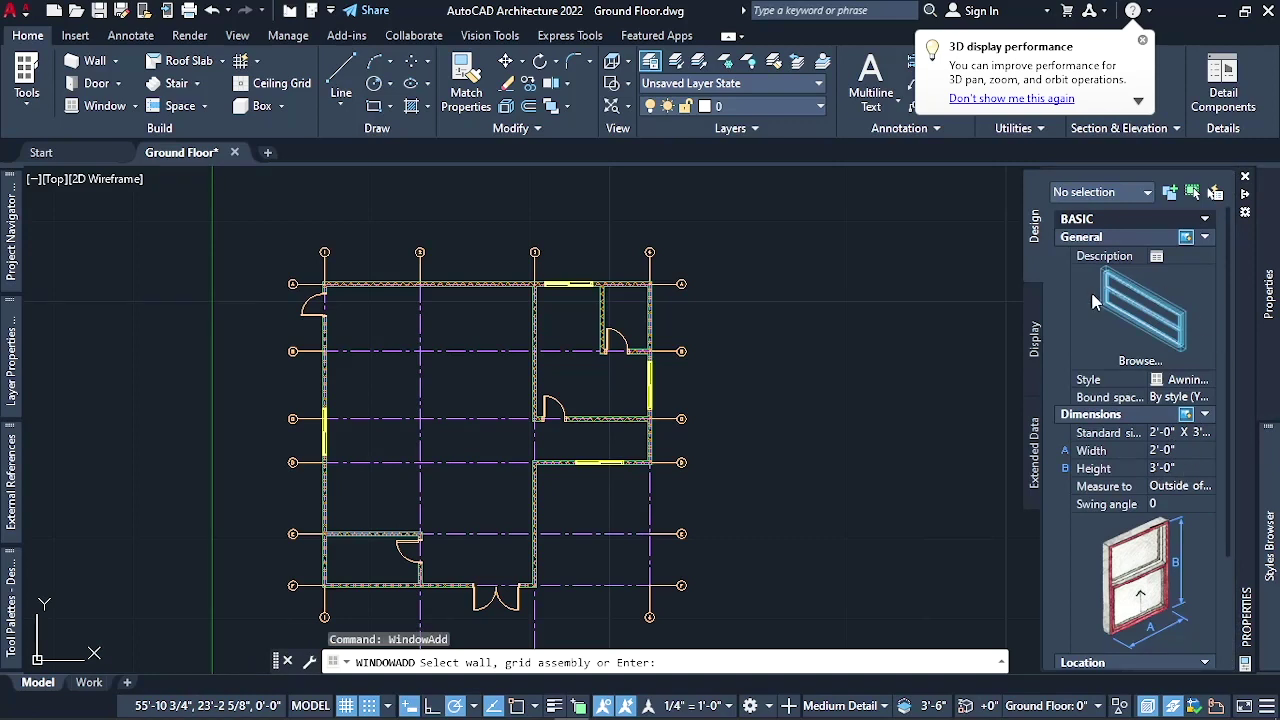
{"action": "scroll", "coordinate": [1188, 446], "scroll_direction": "down", "scroll_amount": 3}
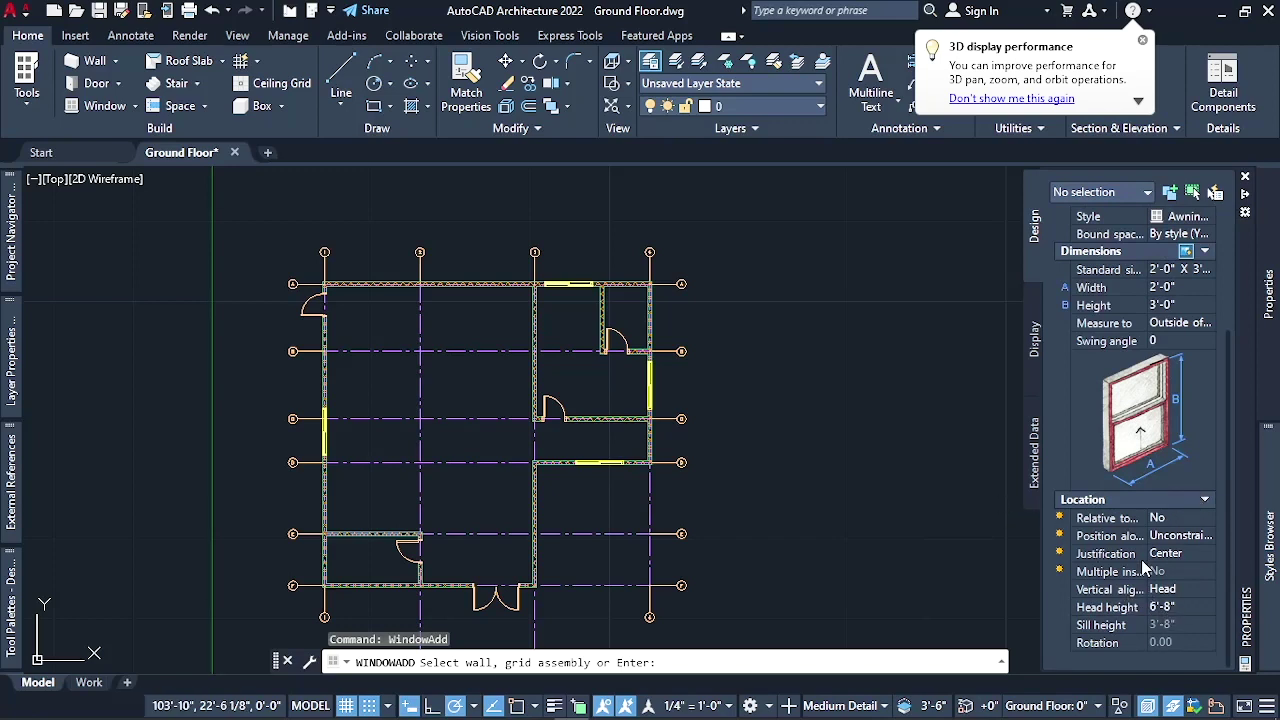
{"action": "key", "text": "Escape"}
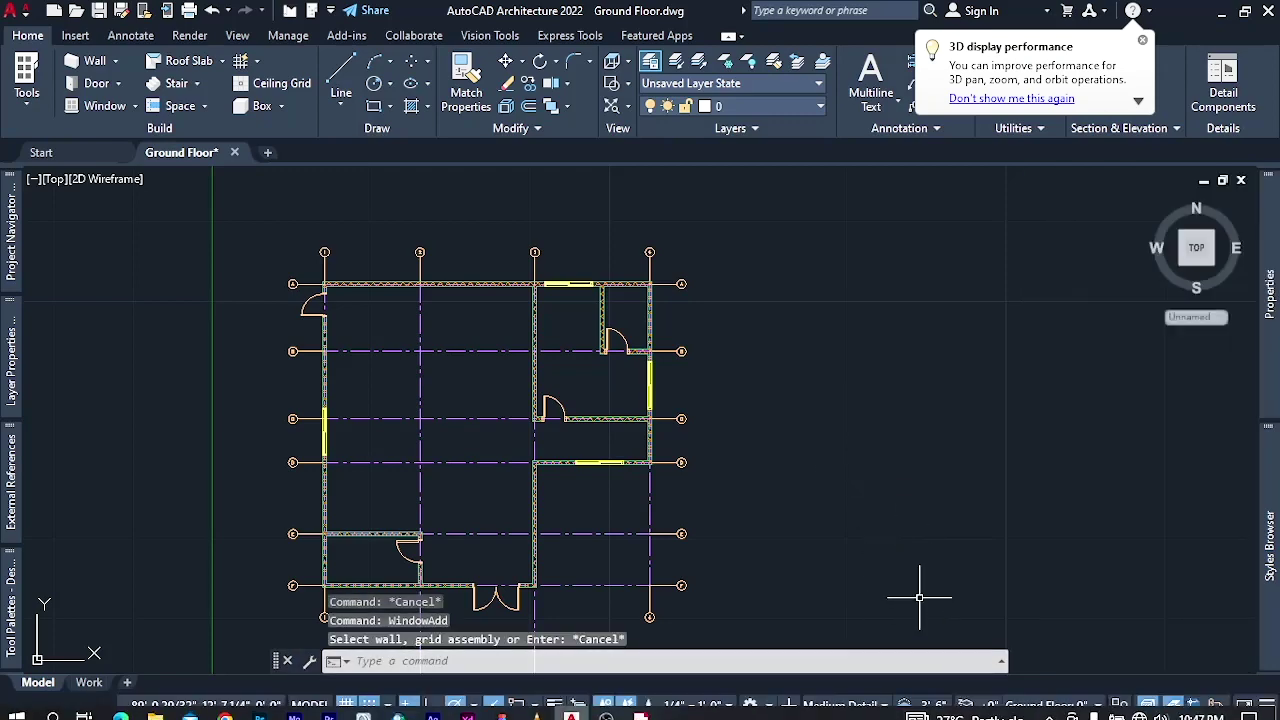
Raise the global cut plane height to 4'-0" and zoom around to check the windows in plan
{"action": "left_click", "coordinate": [926, 707]}
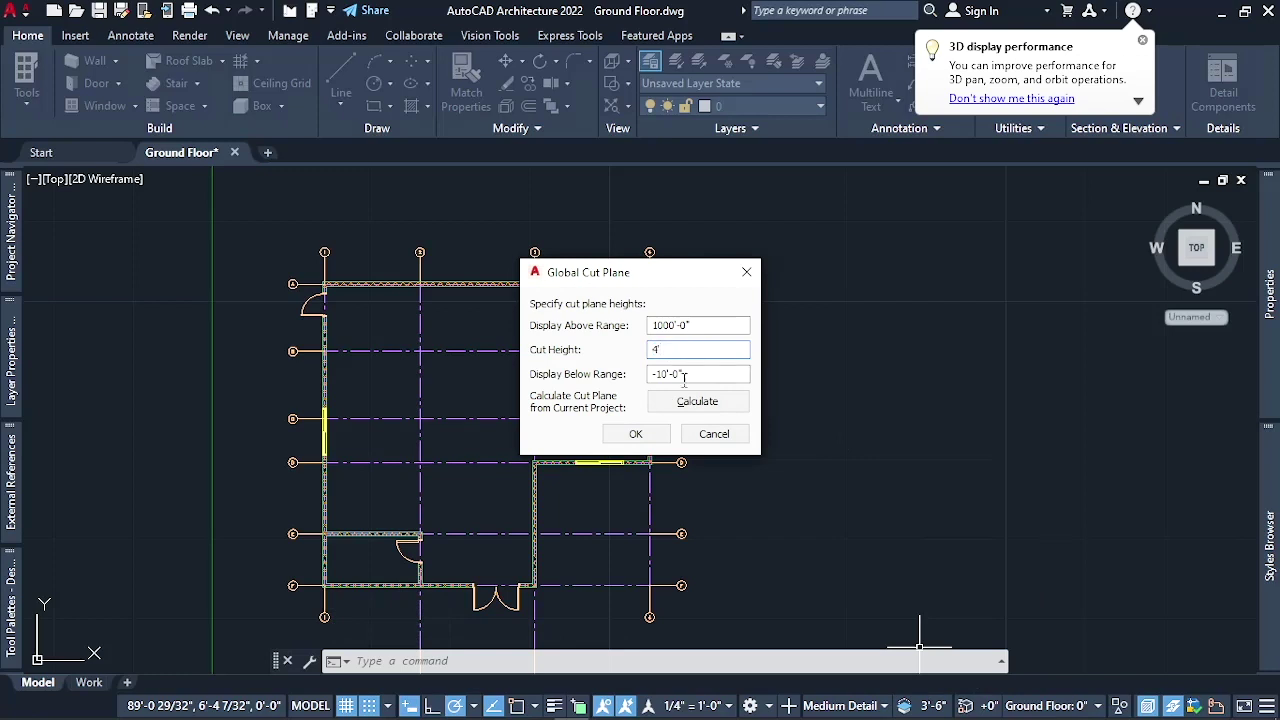
{"action": "left_click", "coordinate": [658, 437]}
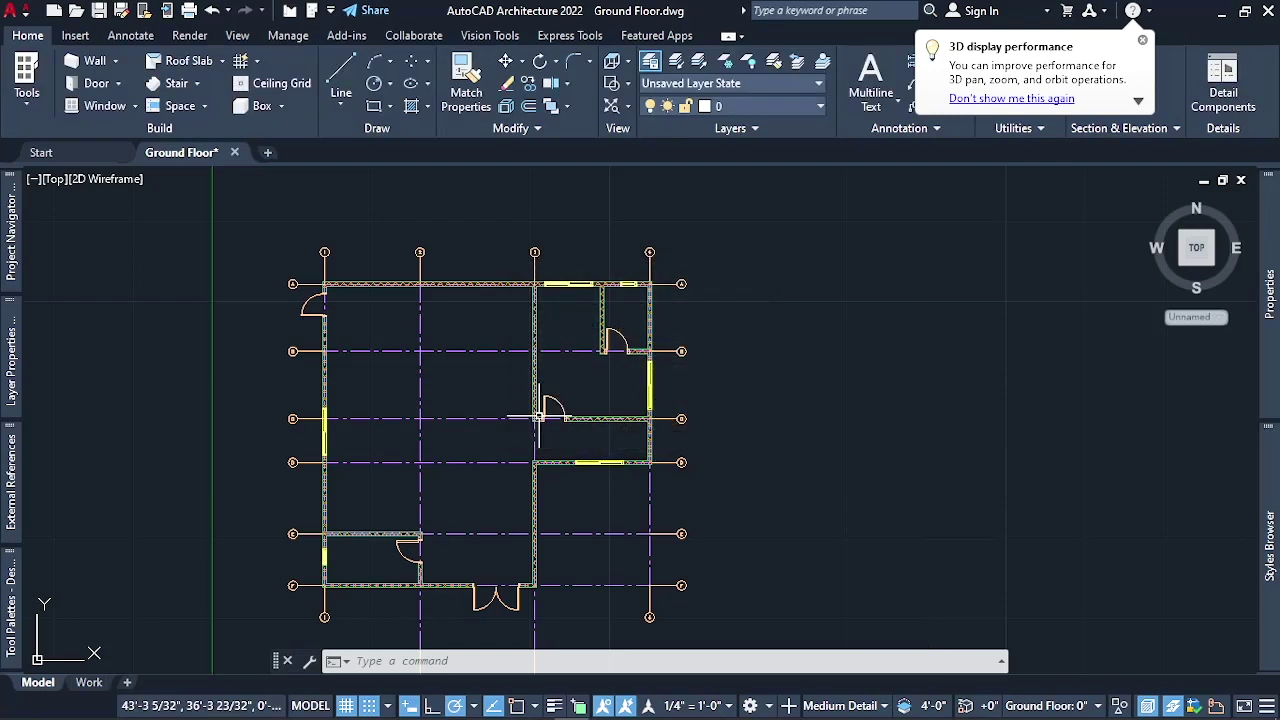
{"action": "scroll", "coordinate": [320, 558], "scroll_direction": "up", "scroll_amount": 6}
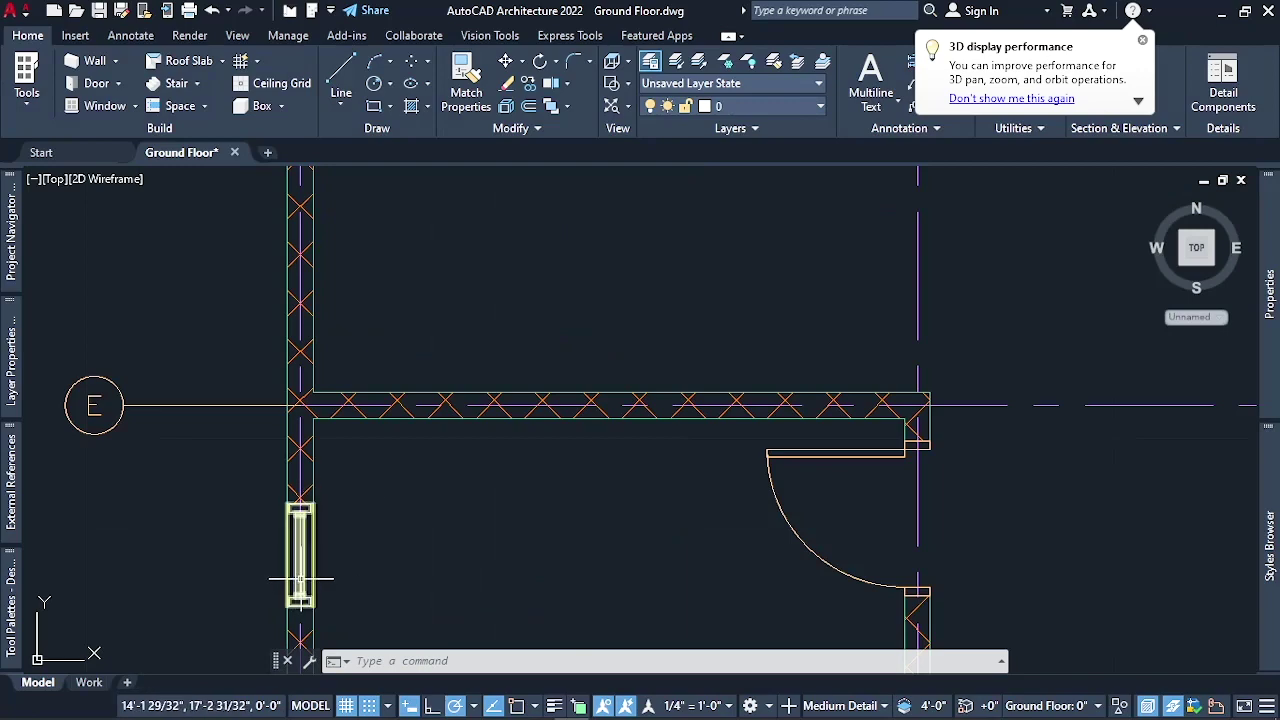
{"action": "scroll", "coordinate": [302, 560], "scroll_direction": "down", "scroll_amount": 5}
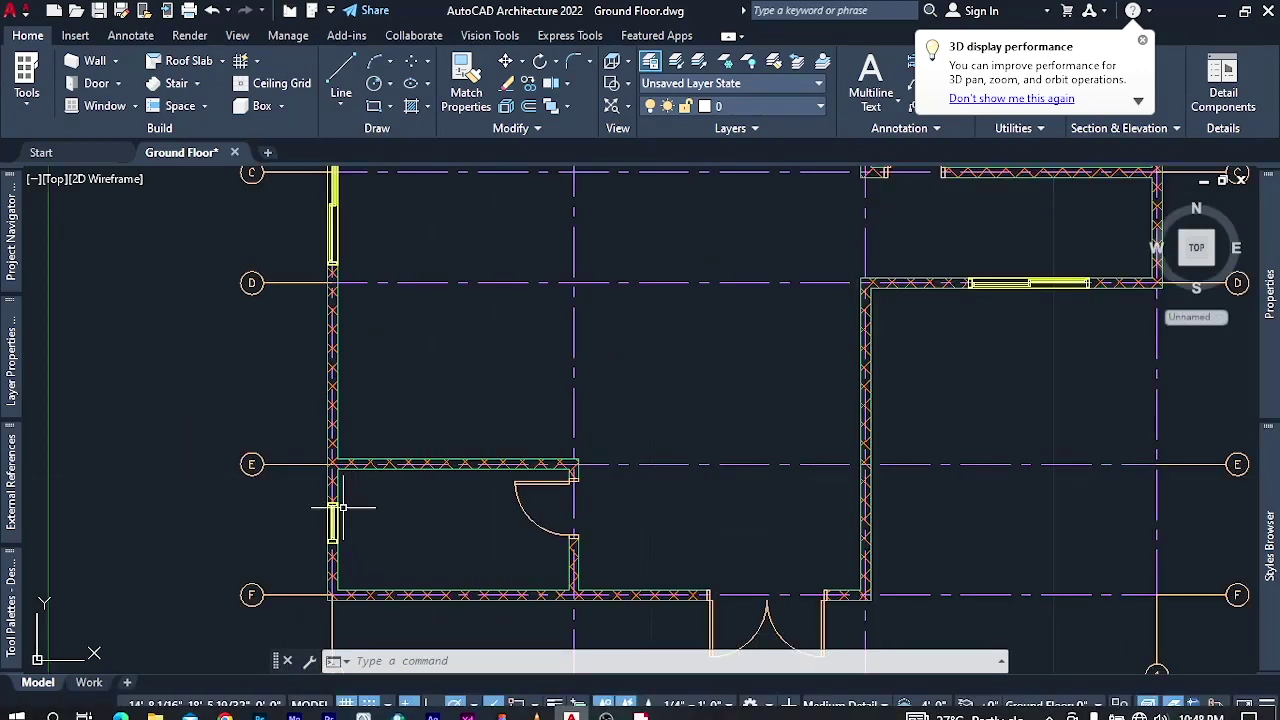
{"action": "scroll", "coordinate": [334, 525], "scroll_direction": "up", "scroll_amount": 4}
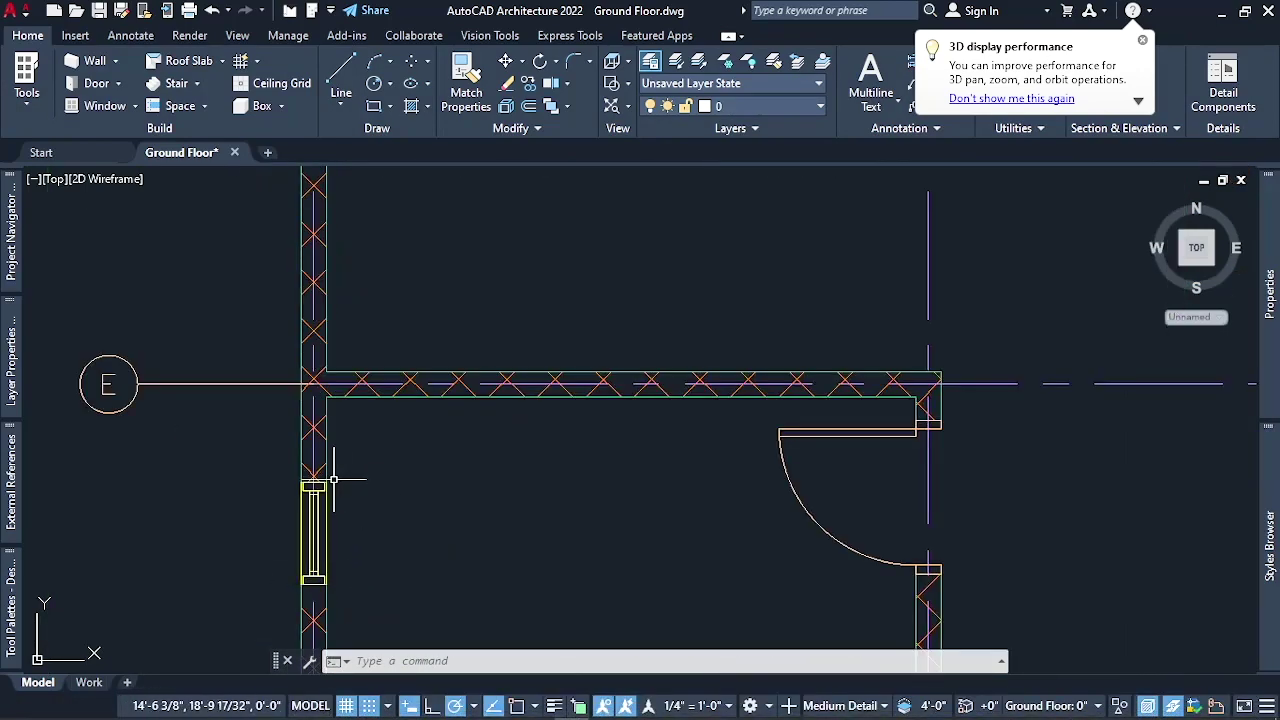
{"action": "scroll", "coordinate": [434, 403], "scroll_direction": "down", "scroll_amount": 4}
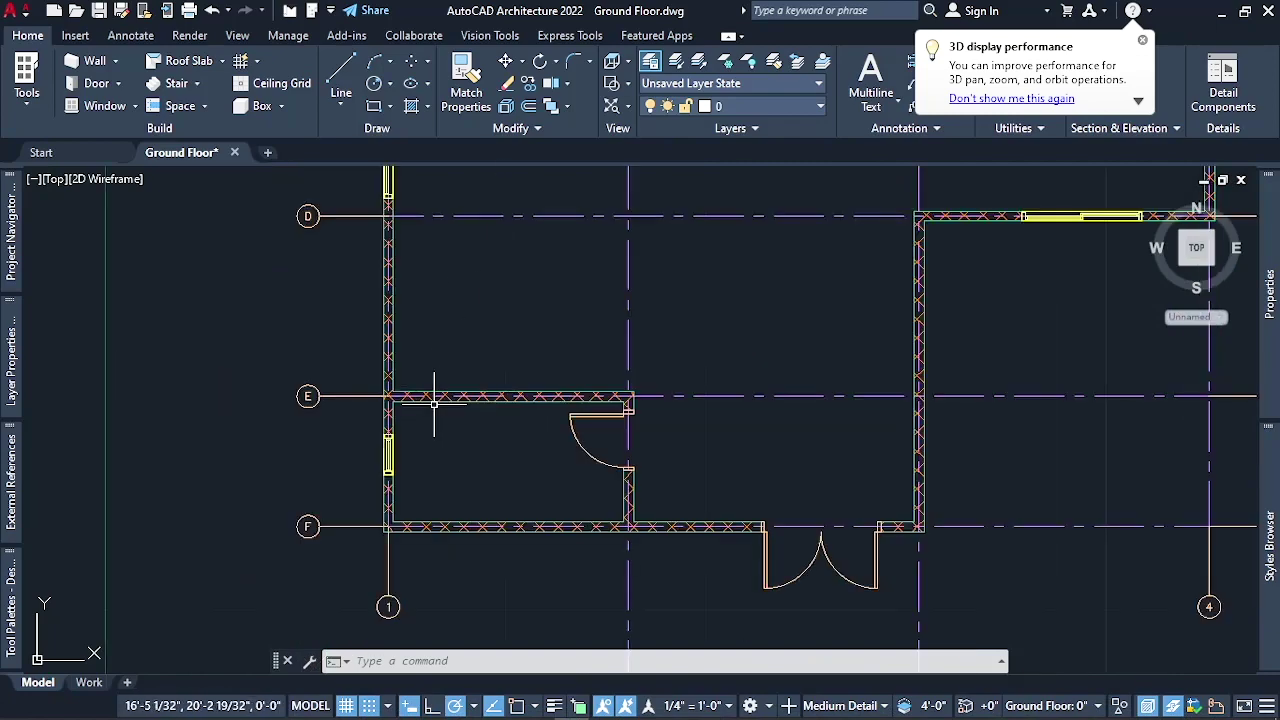
{"action": "scroll", "coordinate": [434, 403], "scroll_direction": "down", "scroll_amount": 3}
{"action": "scroll", "coordinate": [674, 236], "scroll_direction": "up", "scroll_amount": 7}
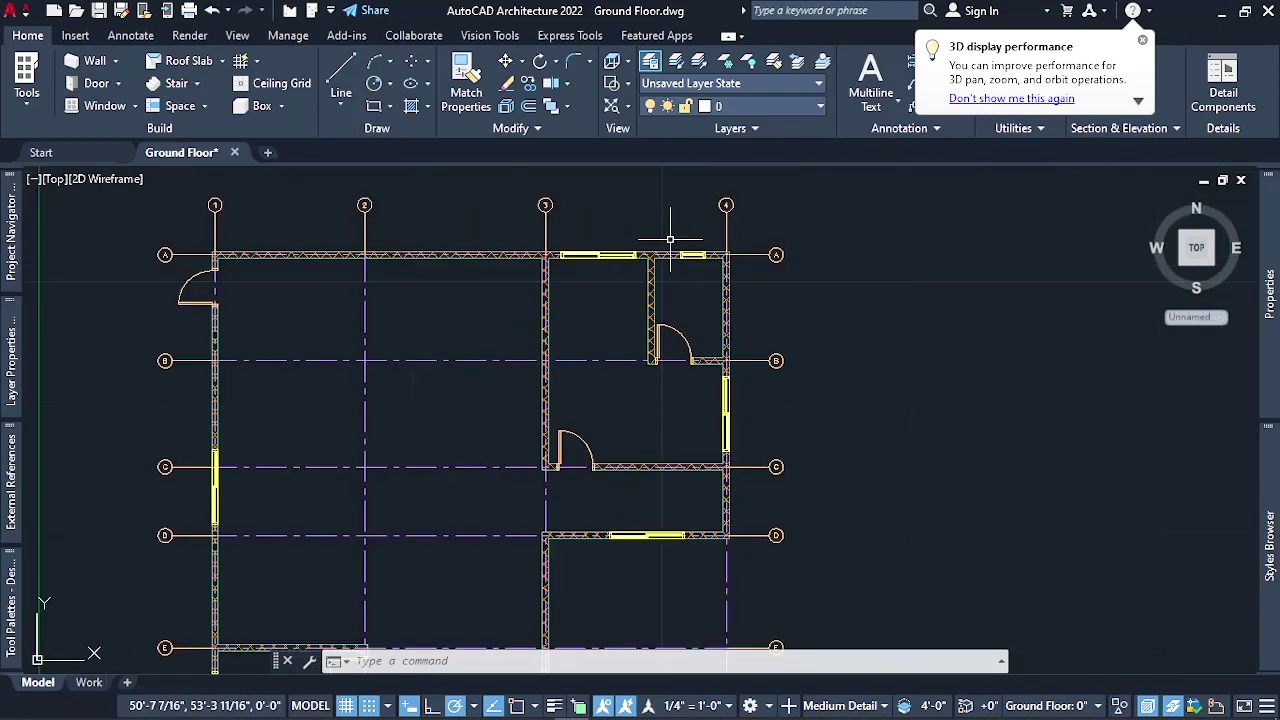
Switch the view to the southeast isometric 3D view using the ViewCube
{"action": "scroll", "coordinate": [871, 257], "scroll_direction": "down", "scroll_amount": 5}
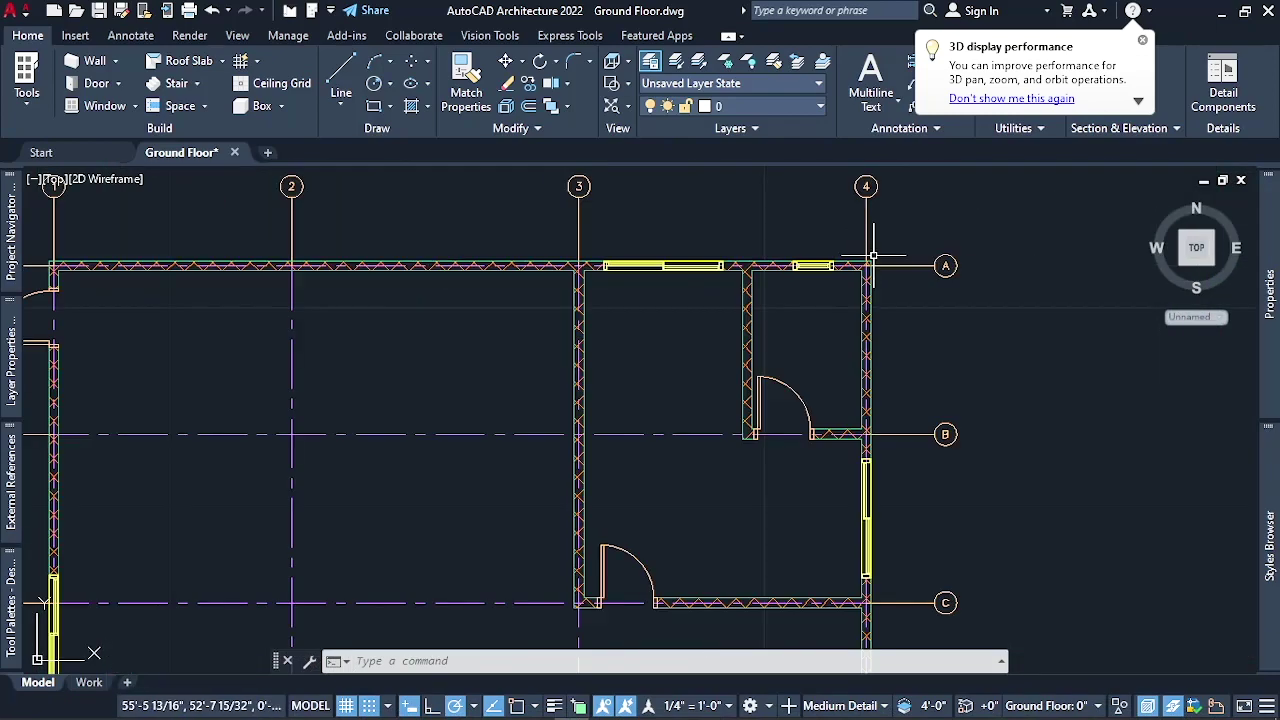
{"action": "left_click", "coordinate": [1213, 268]}
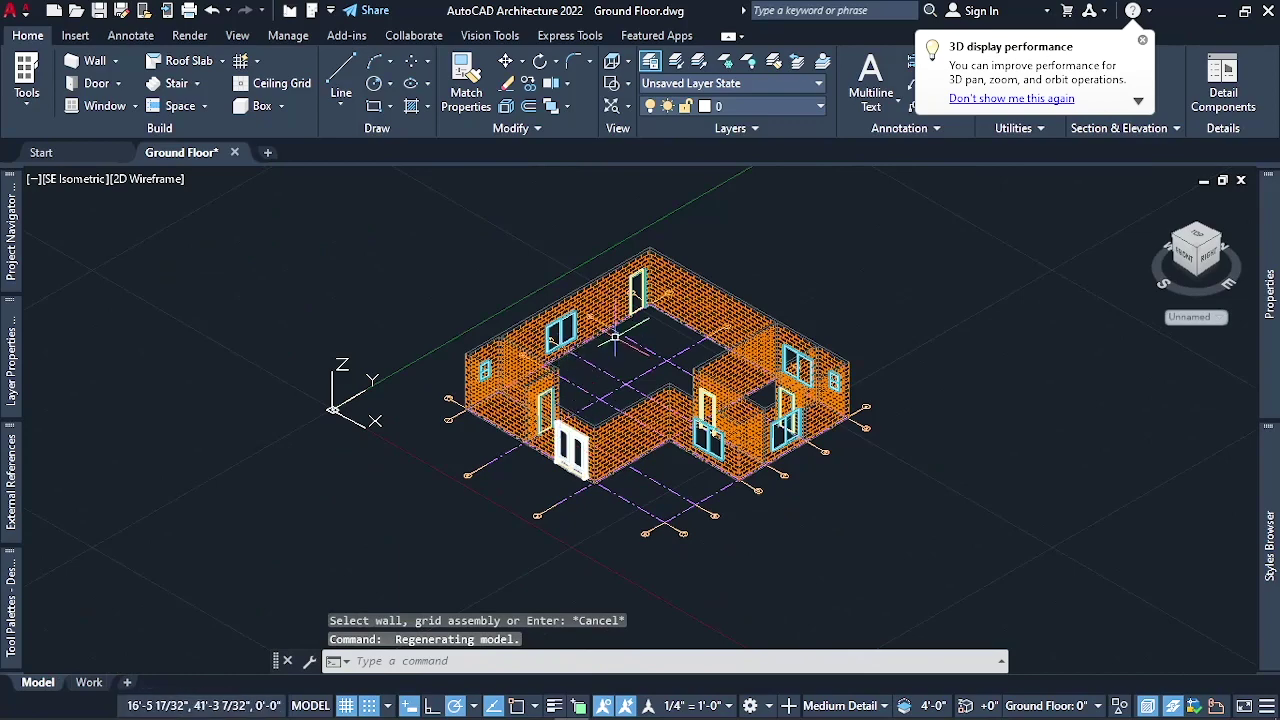
{"action": "scroll", "coordinate": [615, 338], "scroll_direction": "up", "scroll_amount": 2}
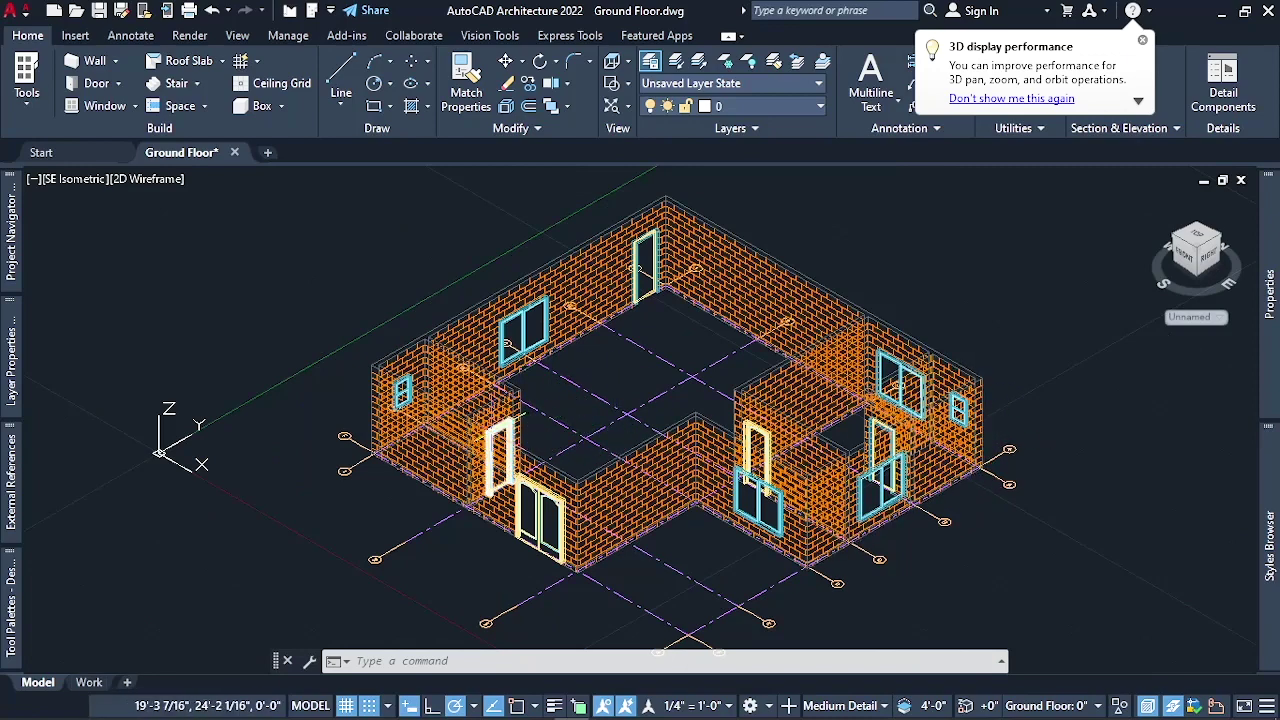
Apply the Realistic visual style to the ground floor model
{"action": "left_click", "coordinate": [168, 180]}
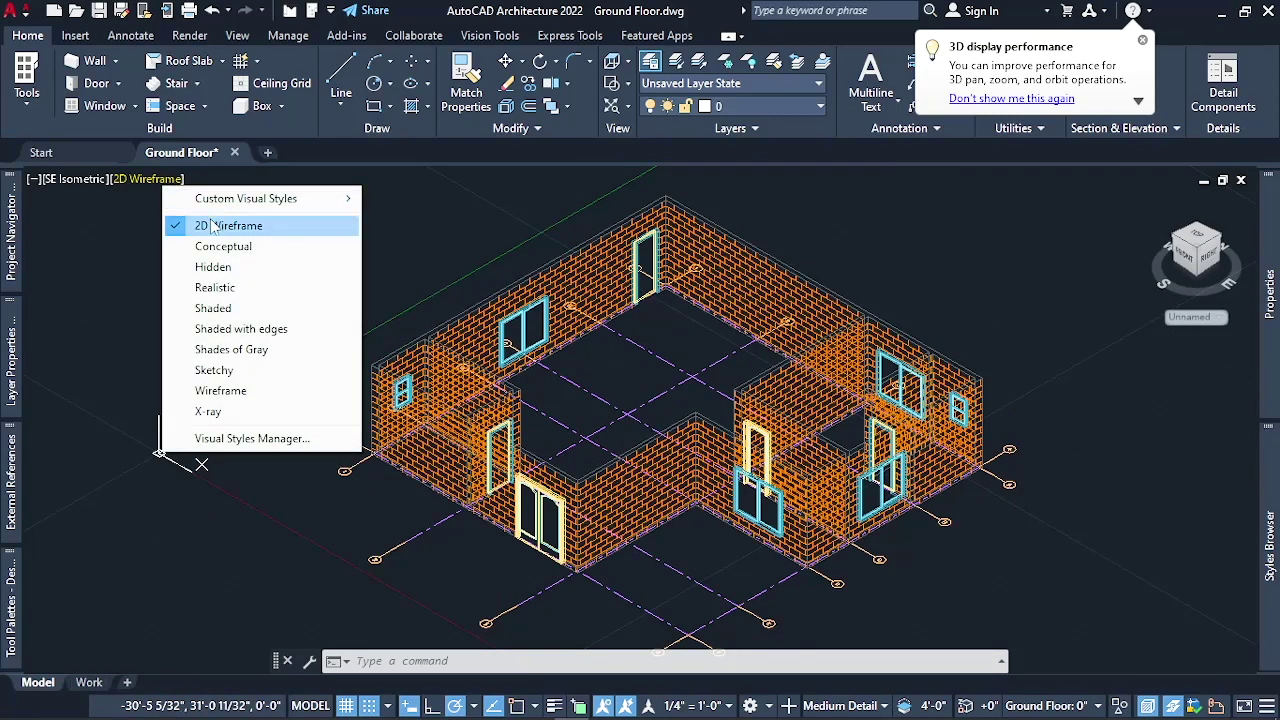
{"action": "left_click", "coordinate": [215, 287]}
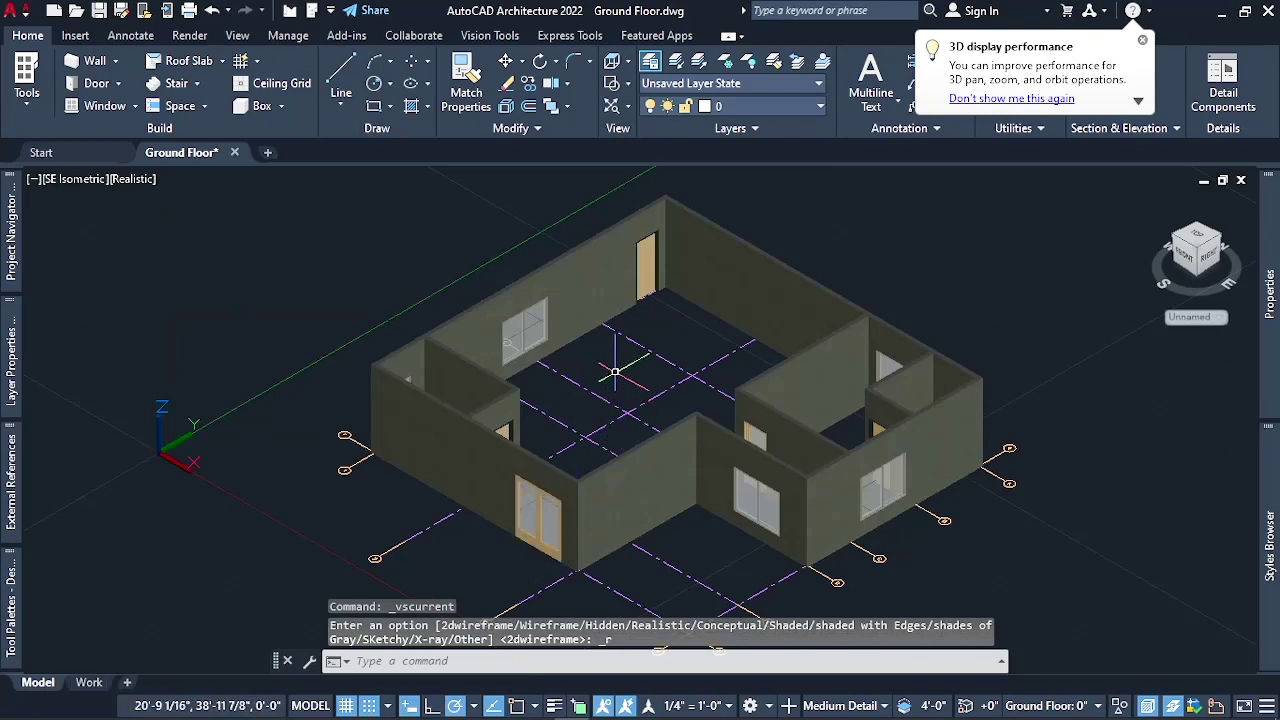
{"action": "scroll", "coordinate": [619, 398], "scroll_direction": "up", "scroll_amount": 2}
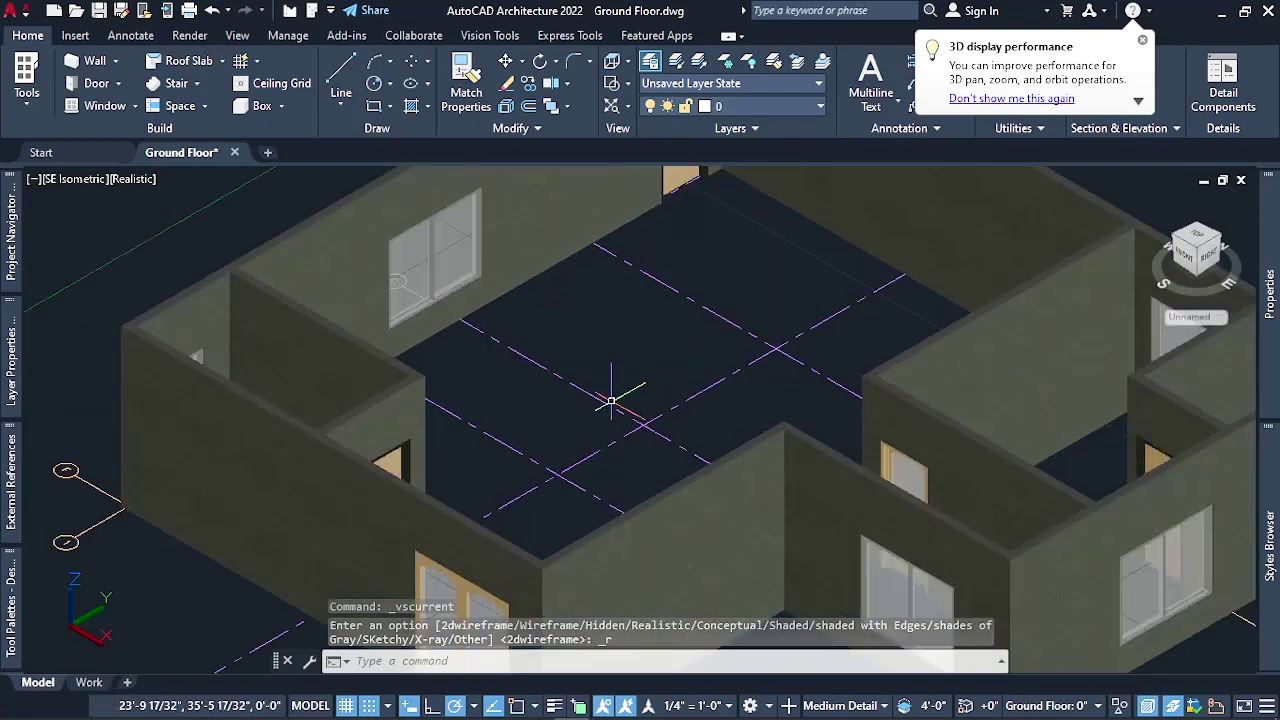
{"action": "scroll", "coordinate": [608, 380], "scroll_direction": "down", "scroll_amount": 1}
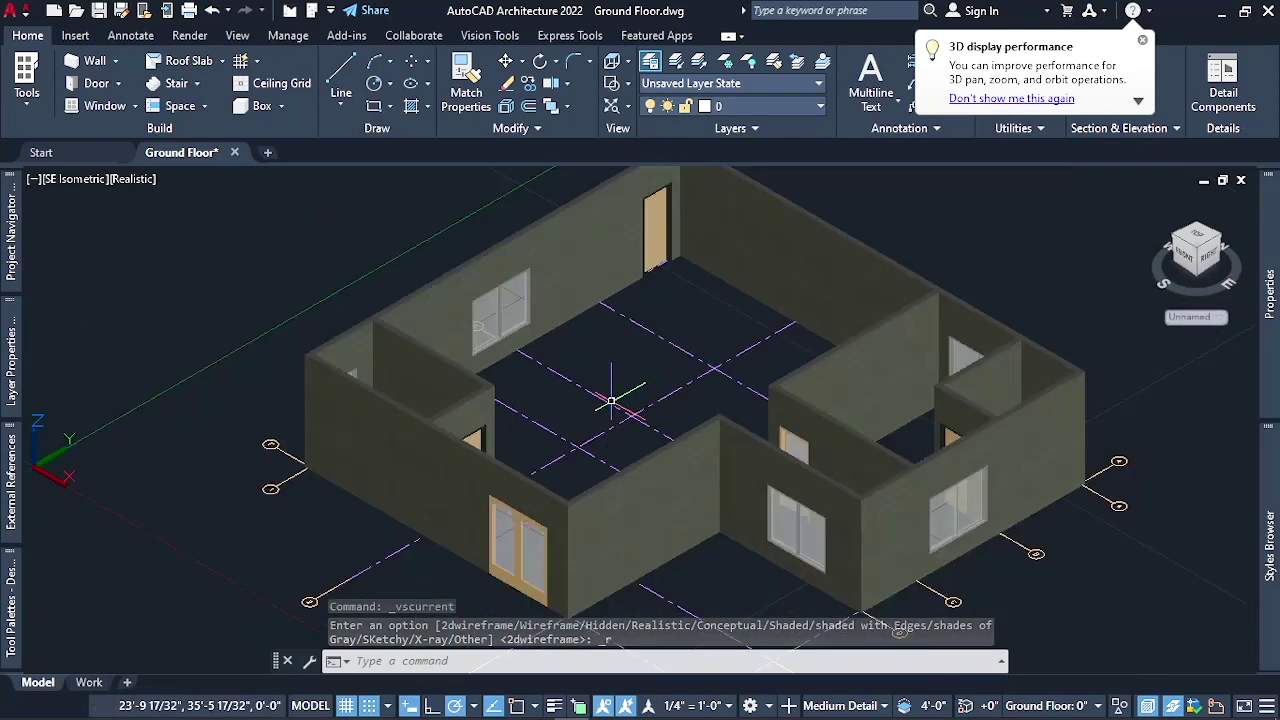
{"action": "right_click", "coordinate": [312, 570]}
Orbit the shaded model from a side view round to the front showing the 6'-0" double door
{"action": "left_click", "coordinate": [355, 490]}
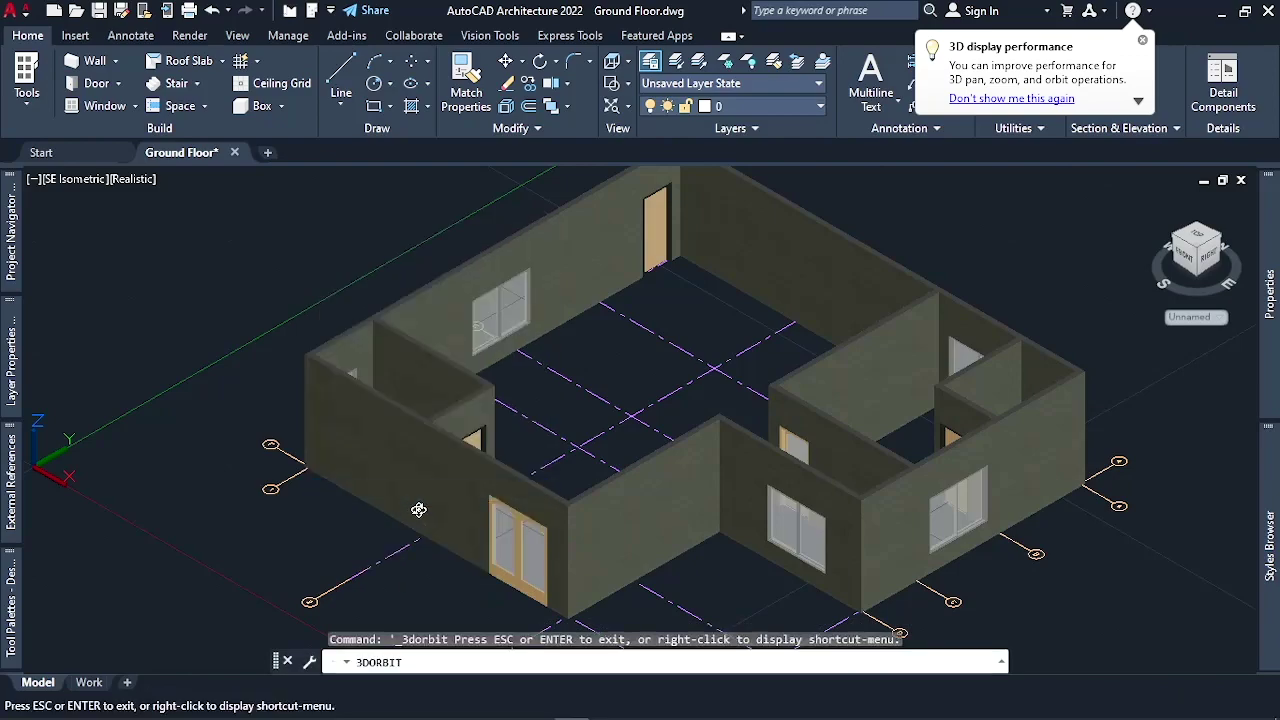
{"action": "left_click_drag", "start_coordinate": [417, 509], "coordinate": [768, 438]}
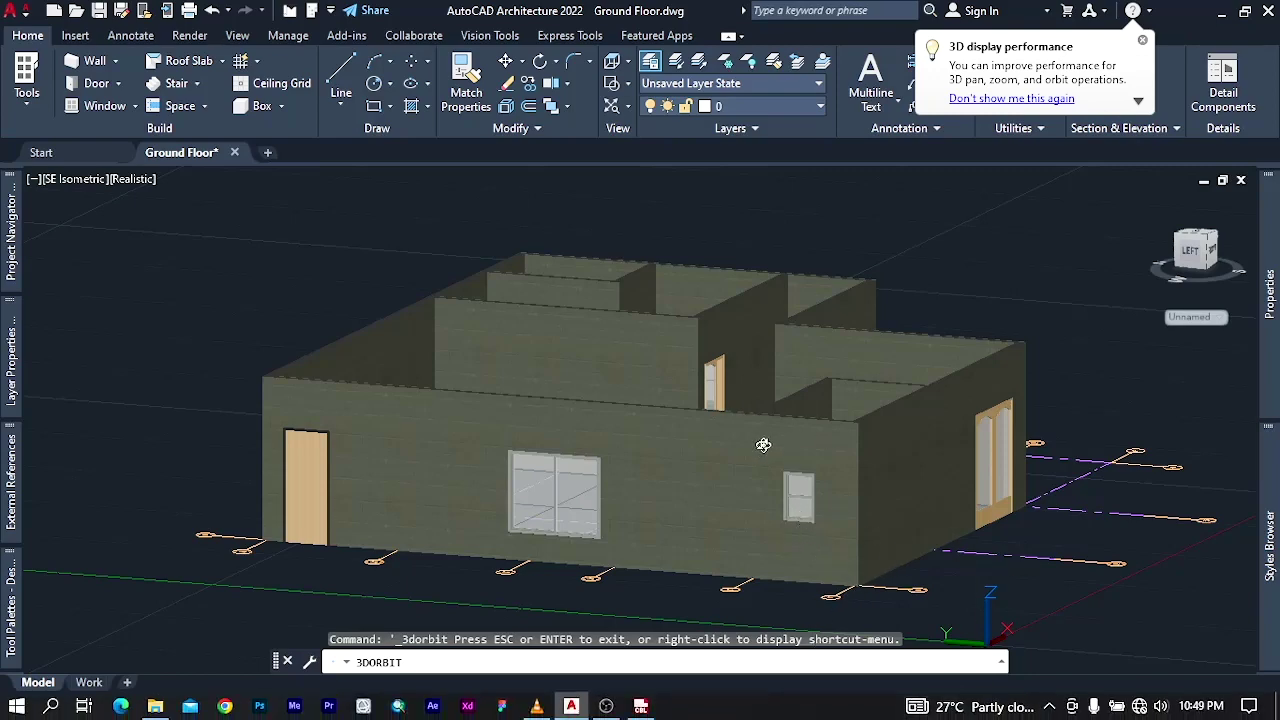
{"action": "left_click_drag", "start_coordinate": [894, 503], "coordinate": [747, 520]}
{"action": "key", "text": "Escape"}
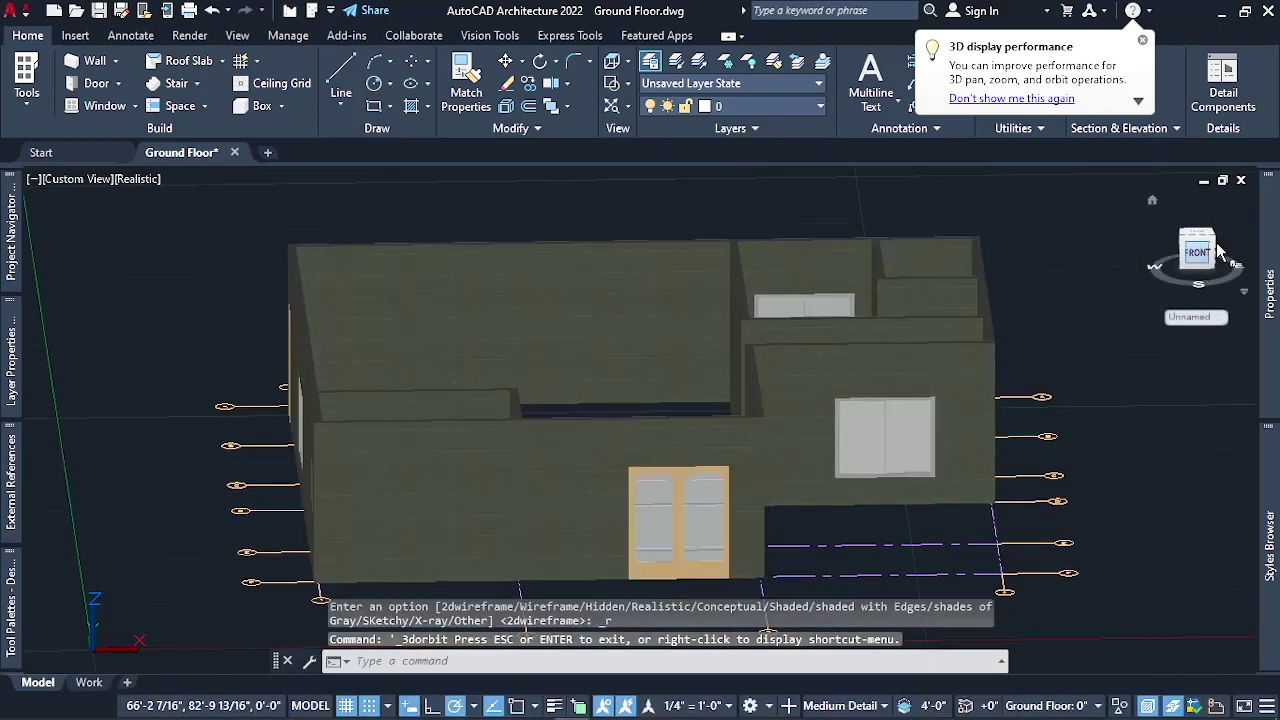
Return the viewport to the 2D Wireframe visual style and the Top view
{"action": "left_click", "coordinate": [141, 179]}
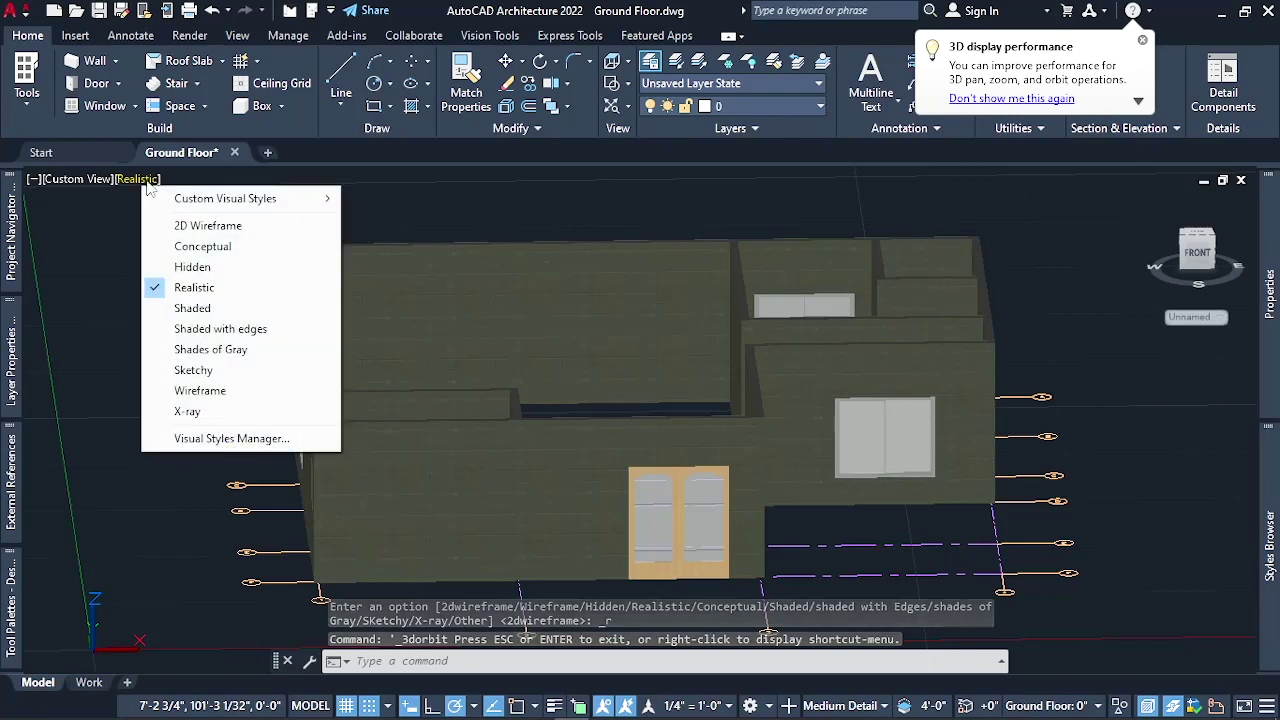
{"action": "left_click", "coordinate": [207, 225]}
{"action": "left_click", "coordinate": [83, 180]}
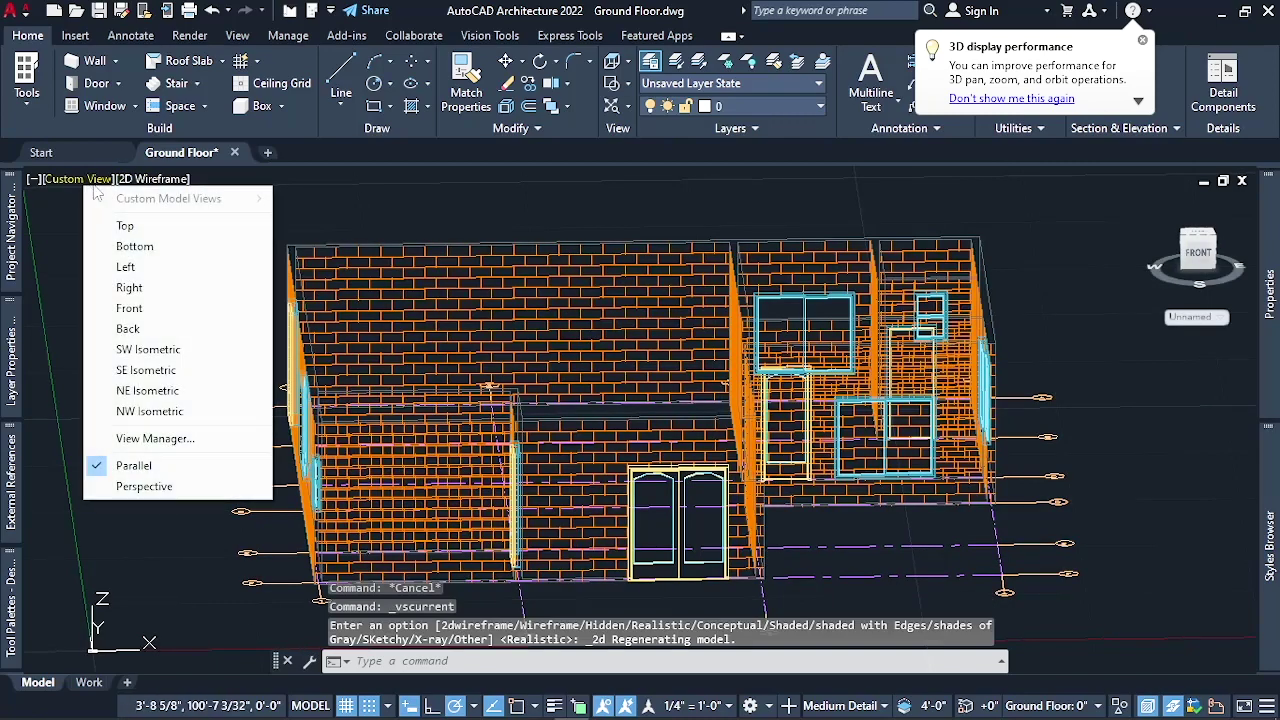
{"action": "left_click", "coordinate": [125, 225]}
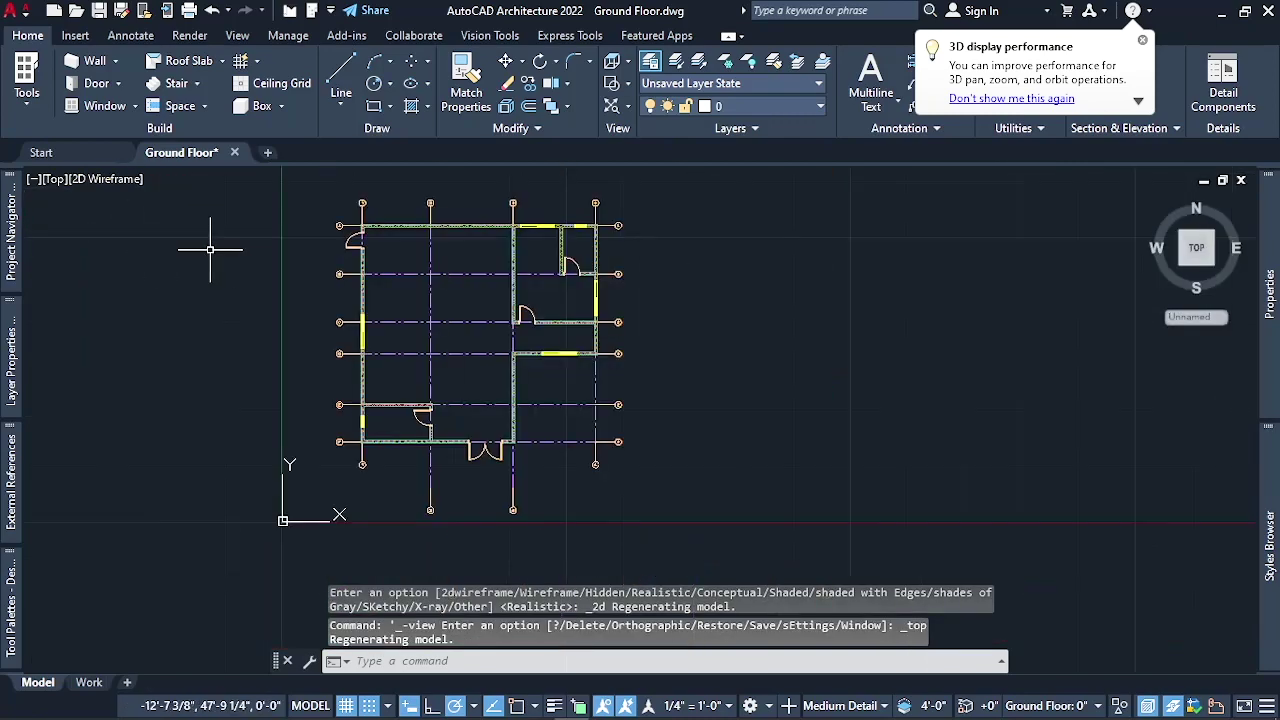
{"action": "scroll", "coordinate": [412, 224], "scroll_direction": "up", "scroll_amount": 6}
Stretch the grid-A wall's left end, with object snap on, back to the grid 3 endpoint
{"action": "left_click", "coordinate": [411, 229]}
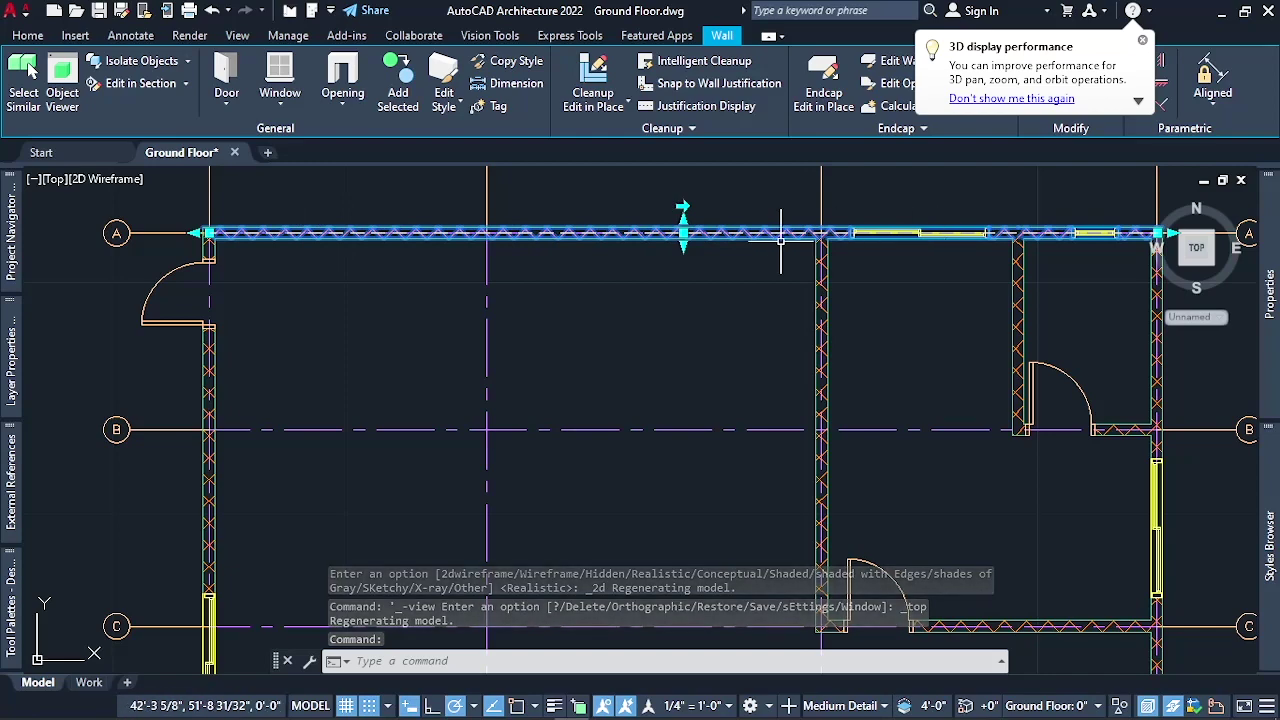
{"action": "scroll", "coordinate": [267, 235], "scroll_direction": "up", "scroll_amount": 2}
{"action": "scroll", "coordinate": [190, 245], "scroll_direction": "down", "scroll_amount": 2}
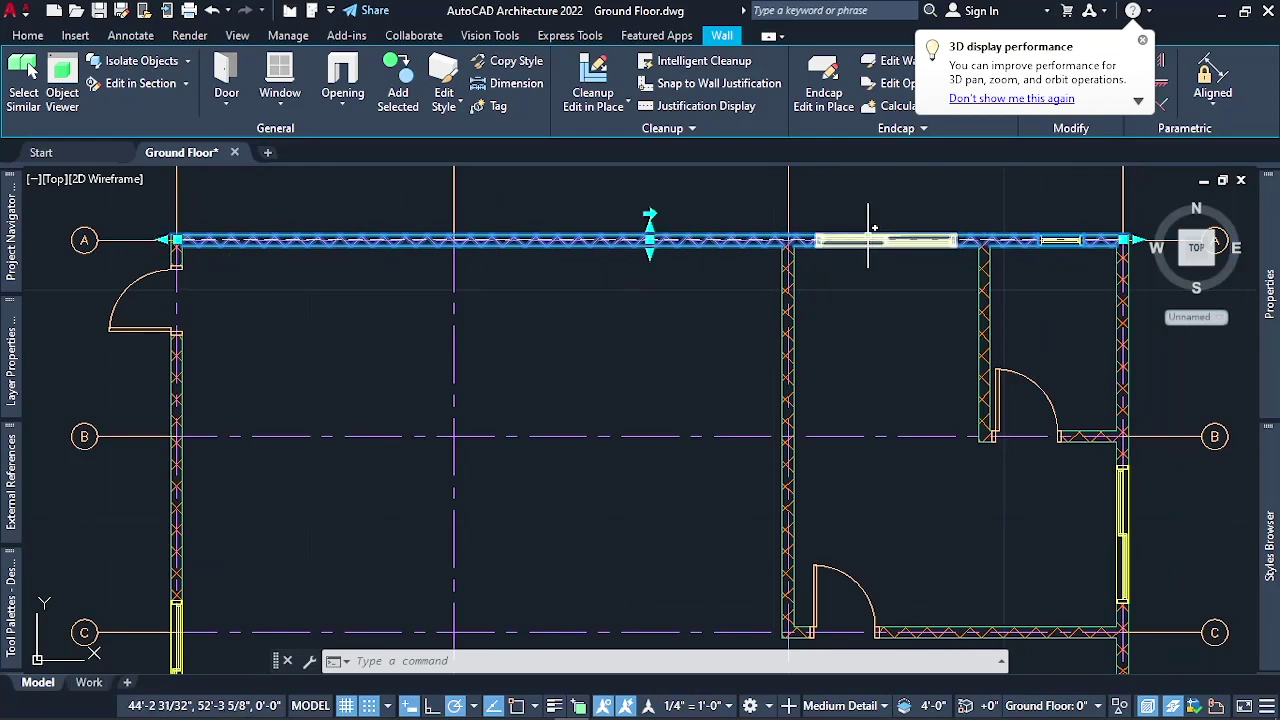
{"action": "scroll", "coordinate": [186, 240], "scroll_direction": "up", "scroll_amount": 3}
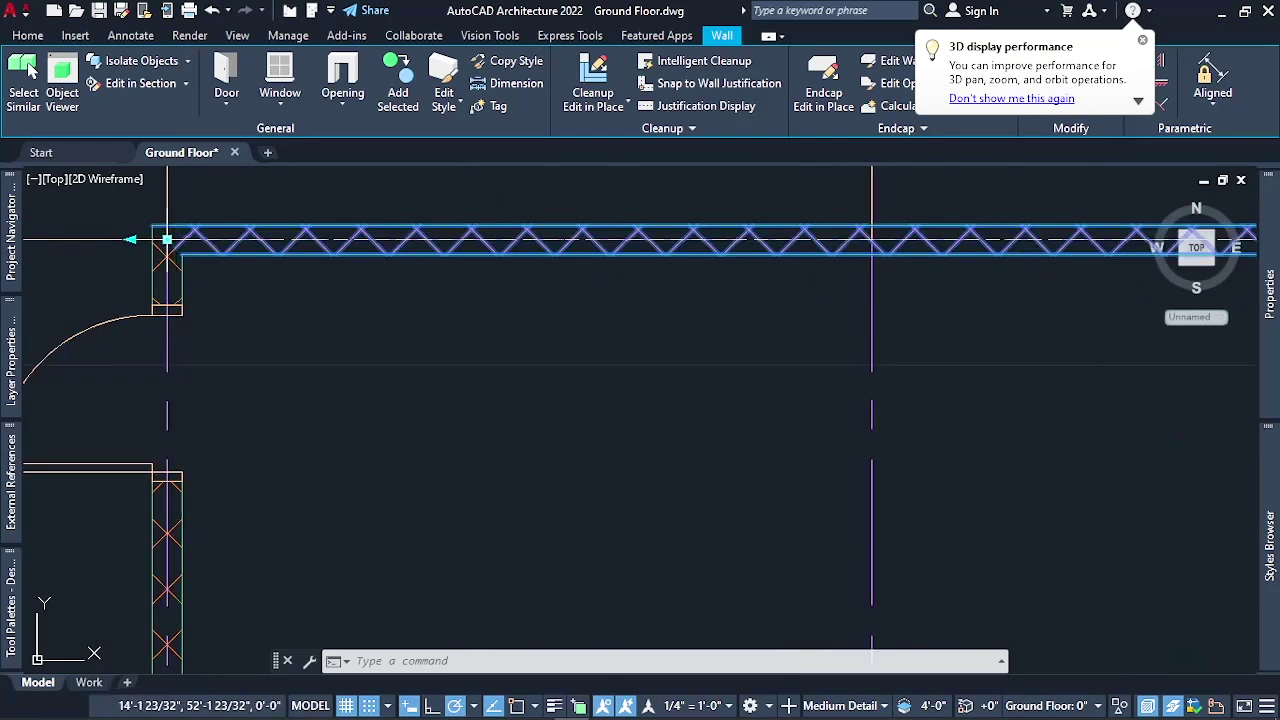
{"action": "left_click", "coordinate": [160, 241]}
{"action": "scroll", "coordinate": [160, 241], "scroll_direction": "down", "scroll_amount": 3}
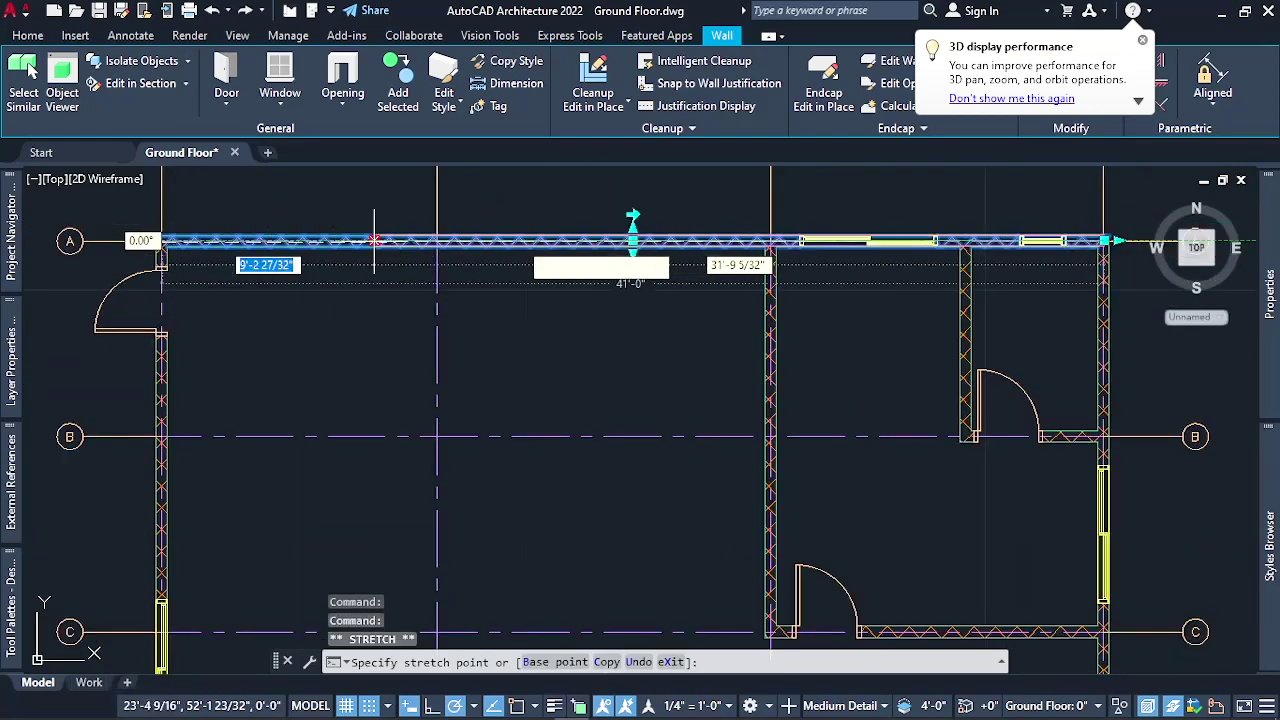
{"action": "scroll", "coordinate": [775, 241], "scroll_direction": "up", "scroll_amount": 2}
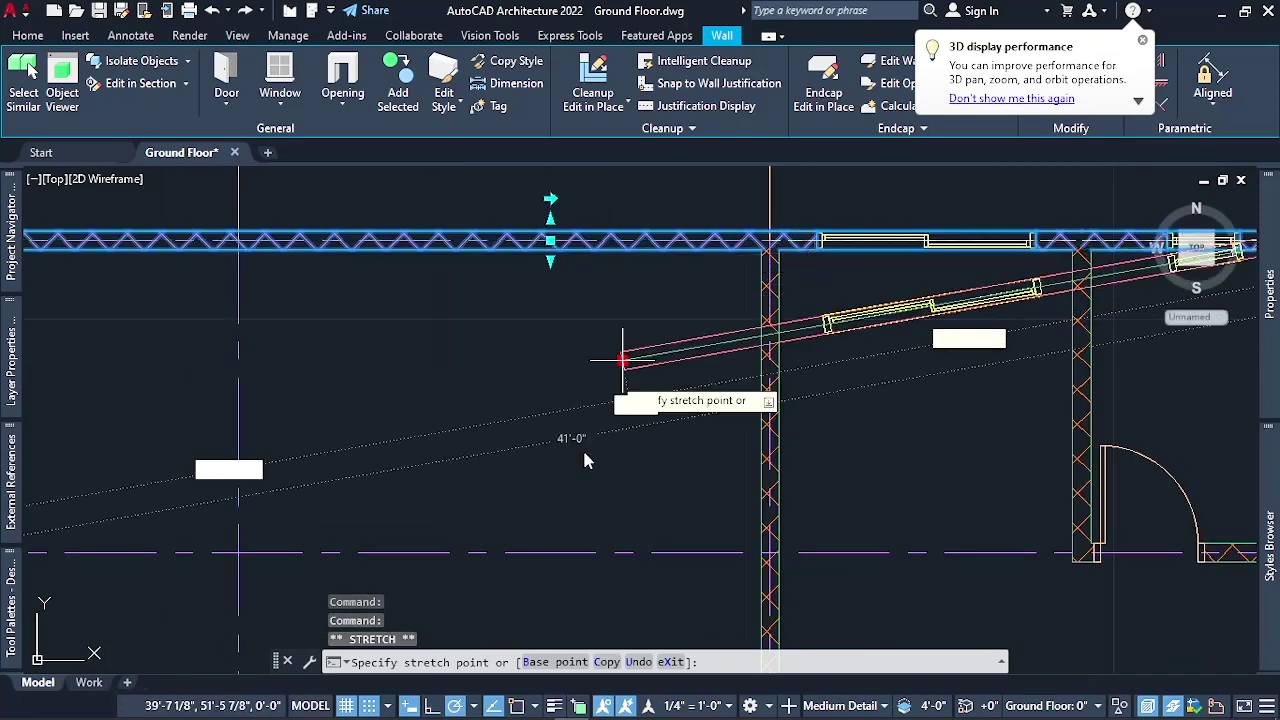
{"action": "left_click", "coordinate": [517, 706]}
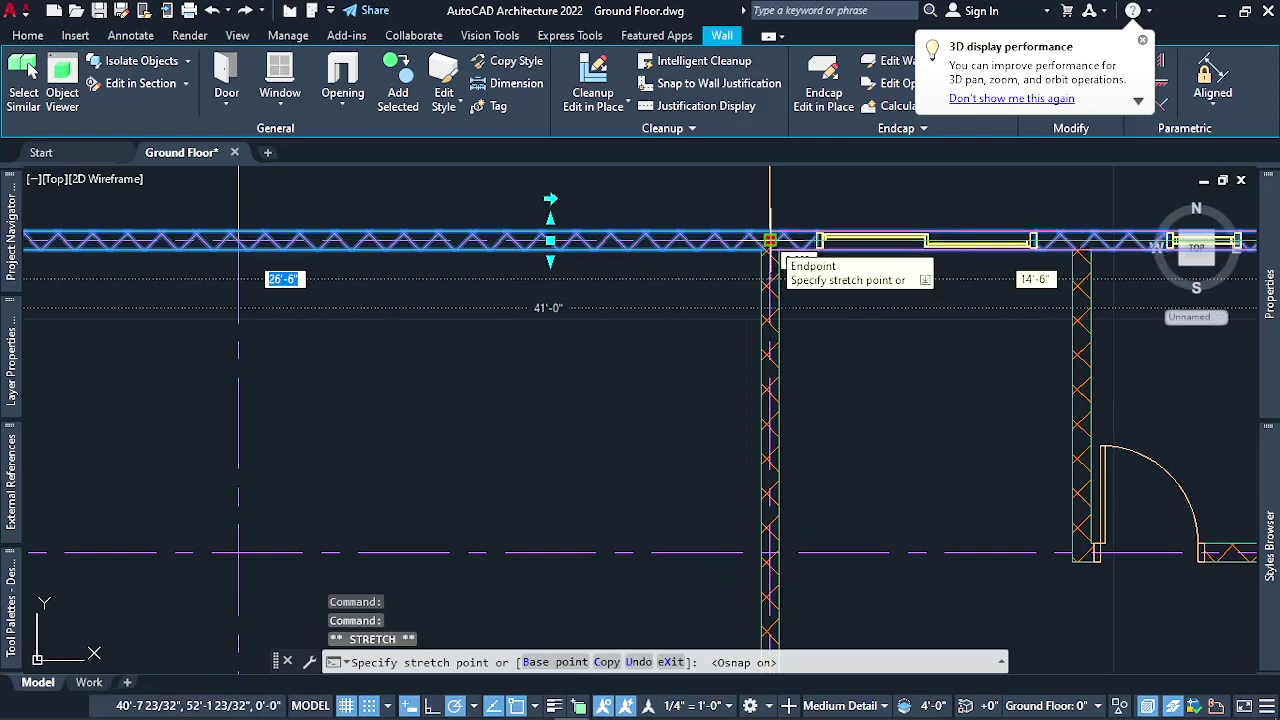
{"action": "left_click", "coordinate": [770, 240]}
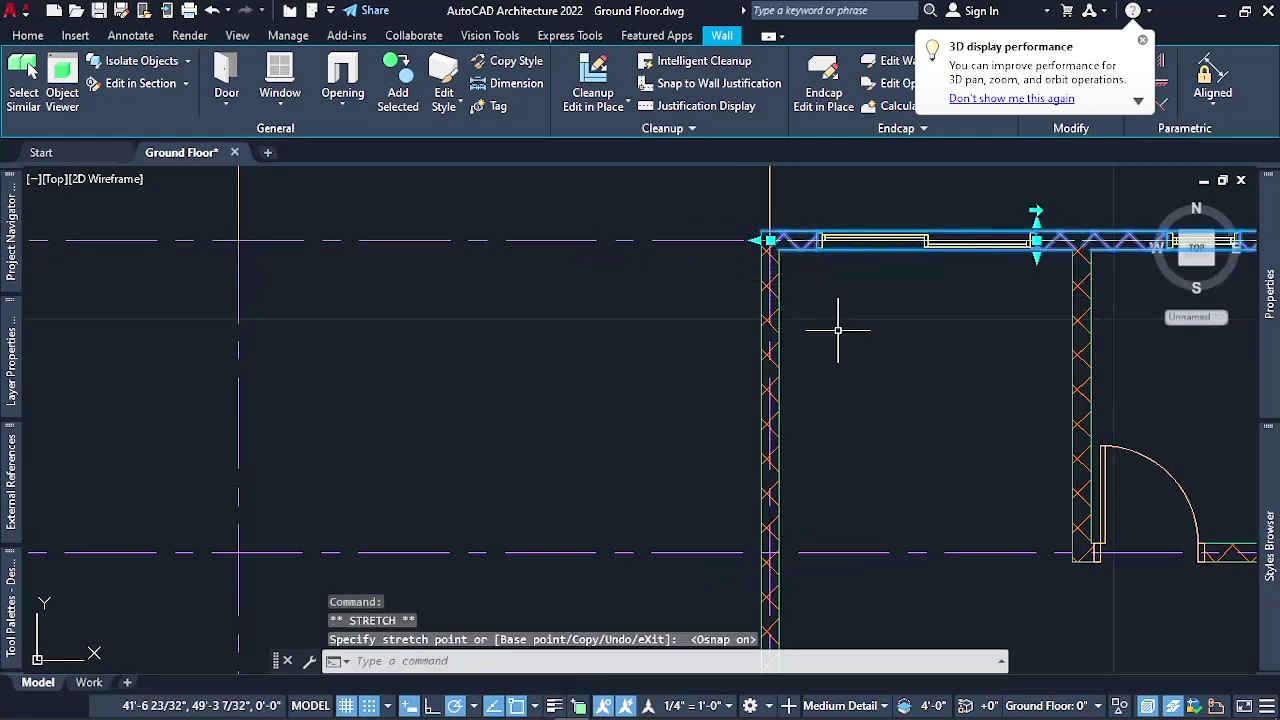
{"action": "scroll", "coordinate": [871, 315], "scroll_direction": "down", "scroll_amount": 3}
{"action": "key", "text": "Escape"}
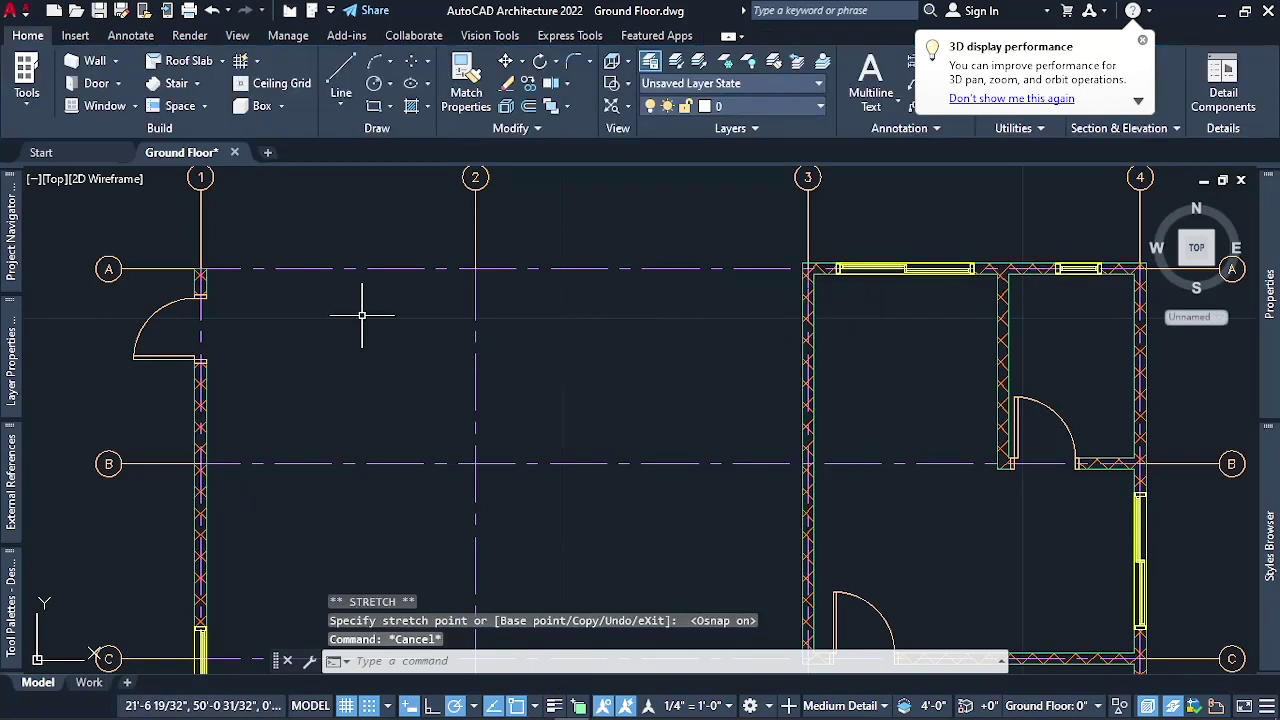
Start a new curtain wall from the Wall dropdown, showing its Standard style and 9'-0" base height
{"action": "left_click", "coordinate": [116, 61]}
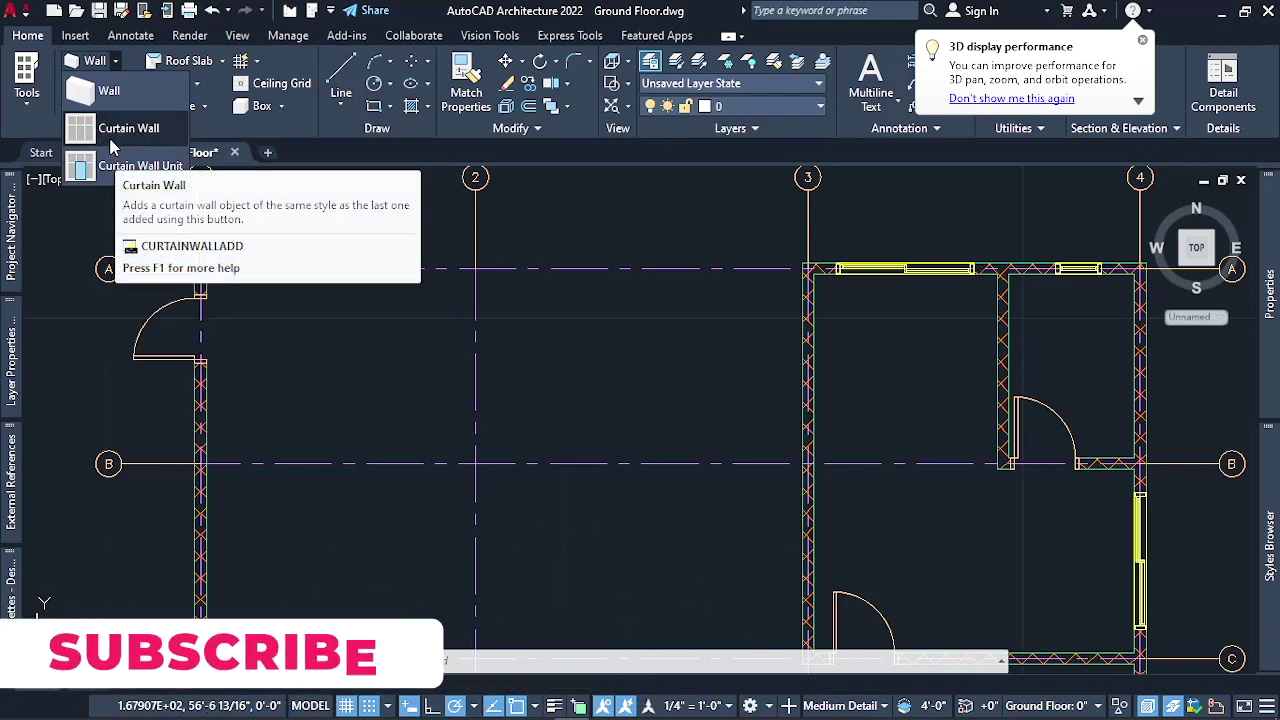
{"action": "left_click", "coordinate": [125, 146]}
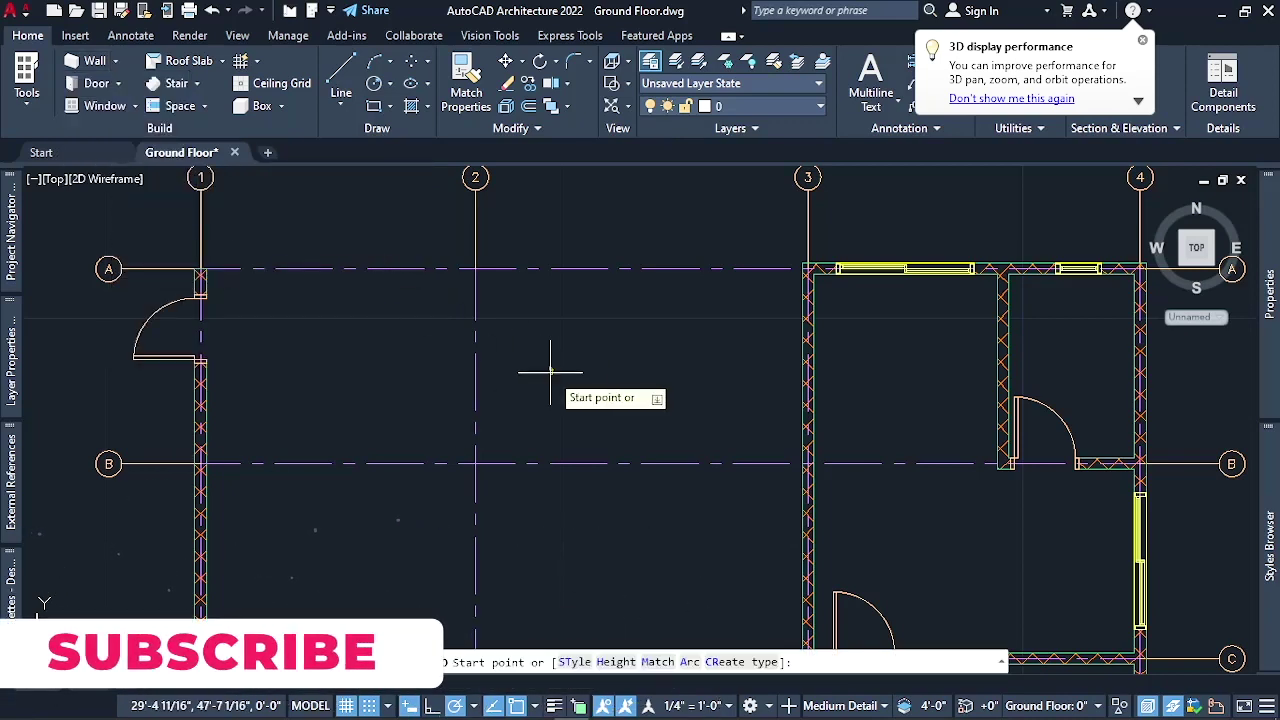
{"action": "mouse_move", "coordinate": [1270, 362]}
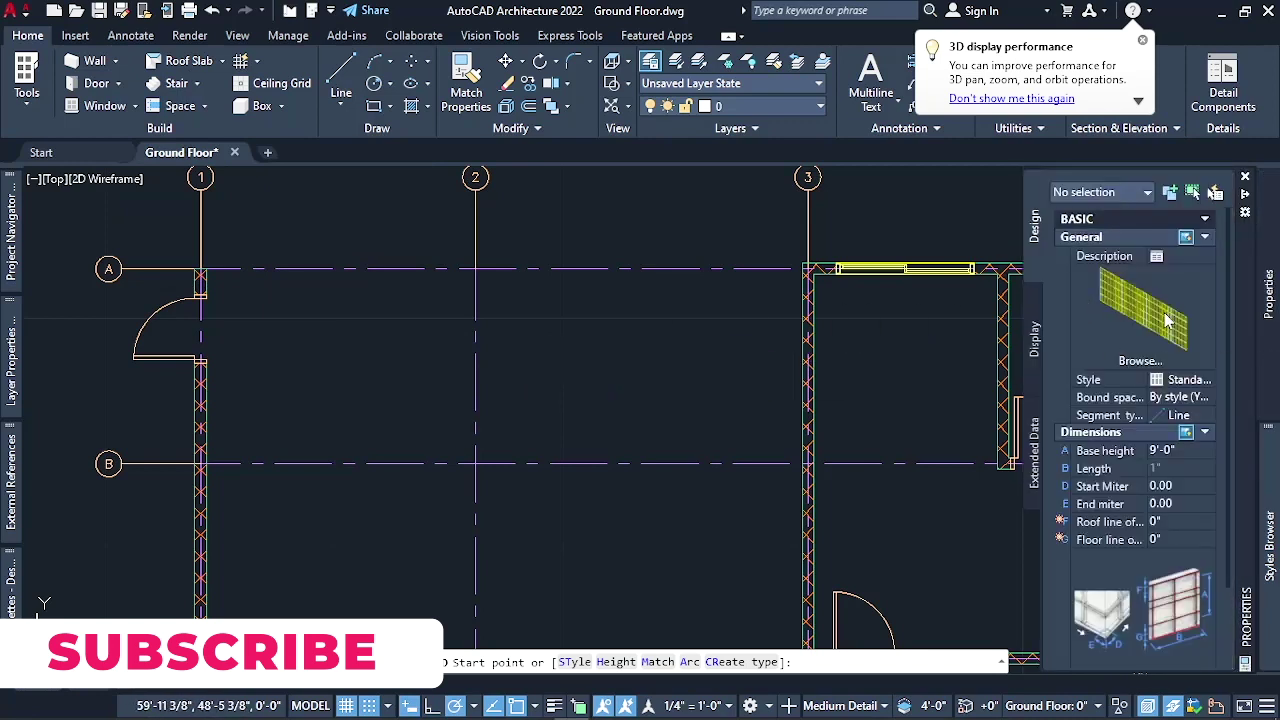
Browse the available curtain wall styles and import Spandrel 13' into the drawing
{"action": "left_click", "coordinate": [1197, 381]}
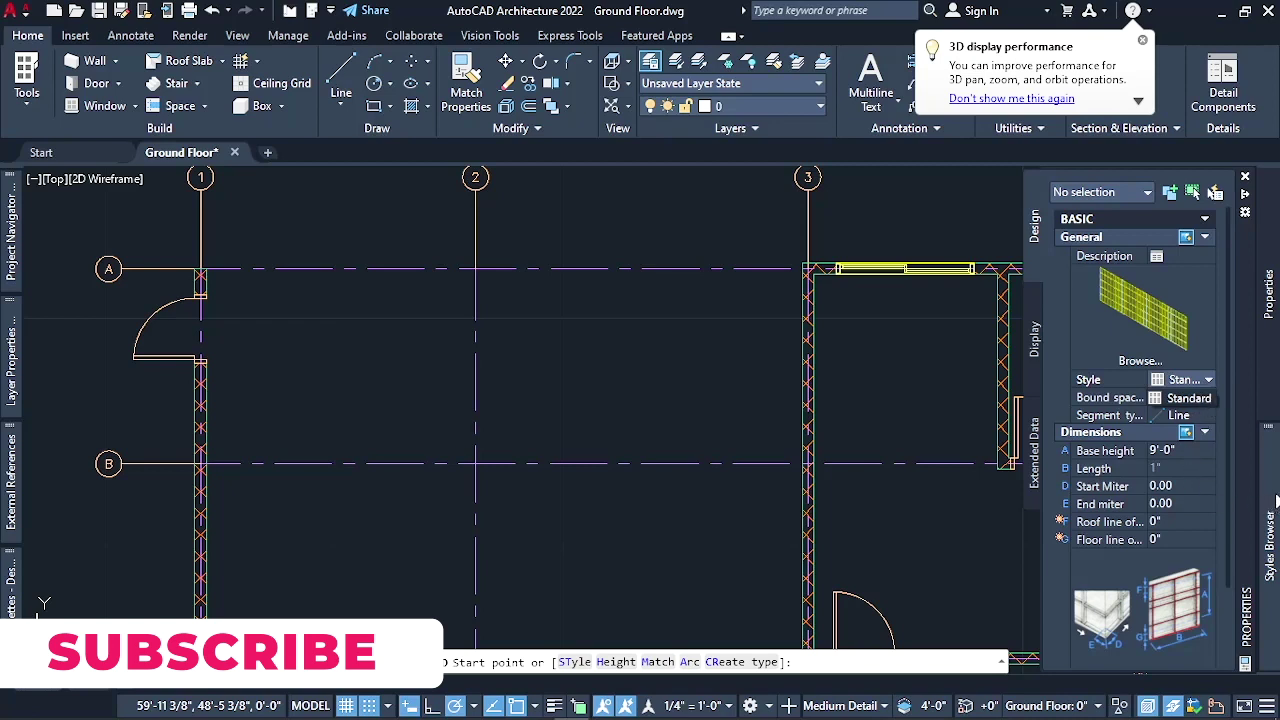
{"action": "mouse_move", "coordinate": [1276, 500]}
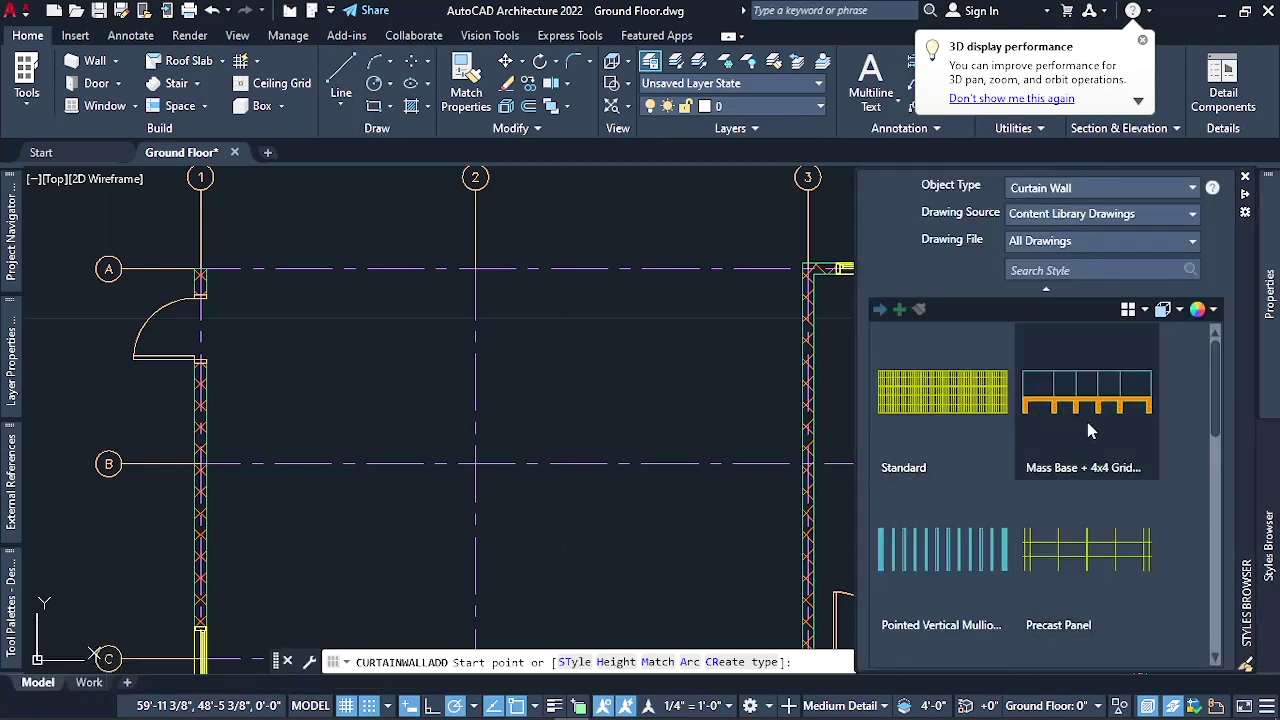
{"action": "scroll", "coordinate": [1090, 475], "scroll_direction": "down", "scroll_amount": 3}
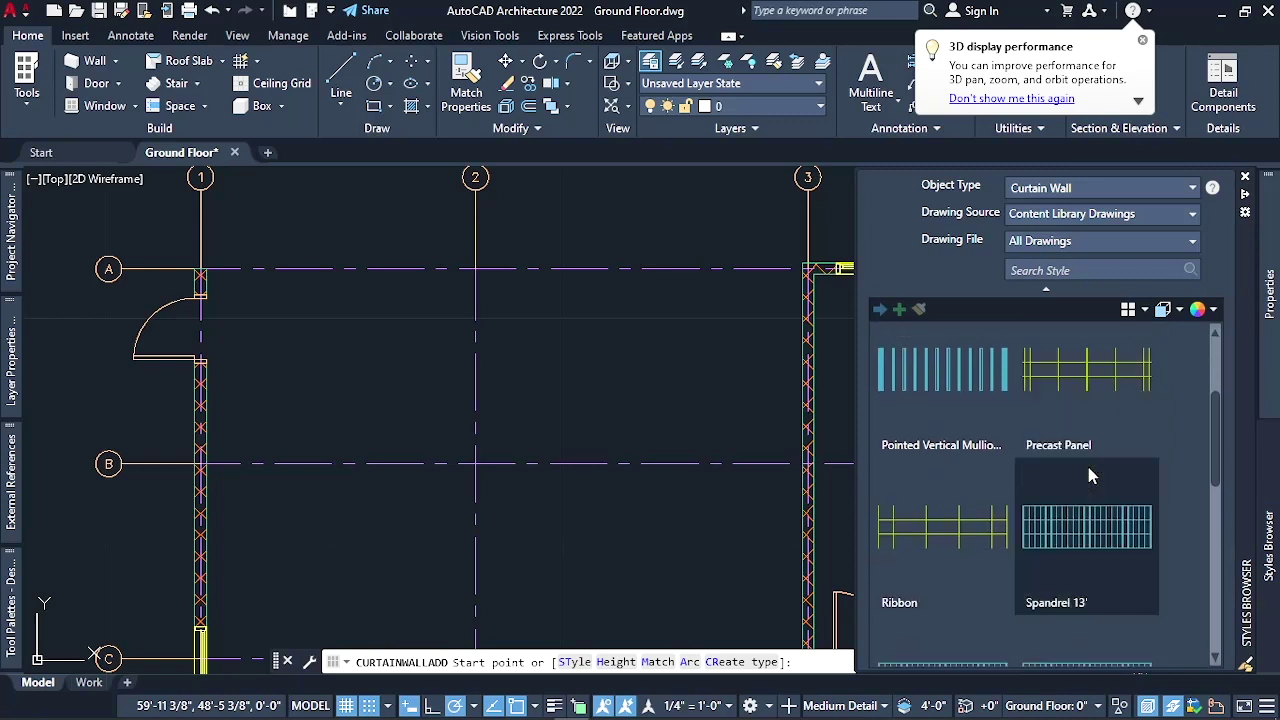
{"action": "scroll", "coordinate": [1090, 476], "scroll_direction": "down", "scroll_amount": 1}
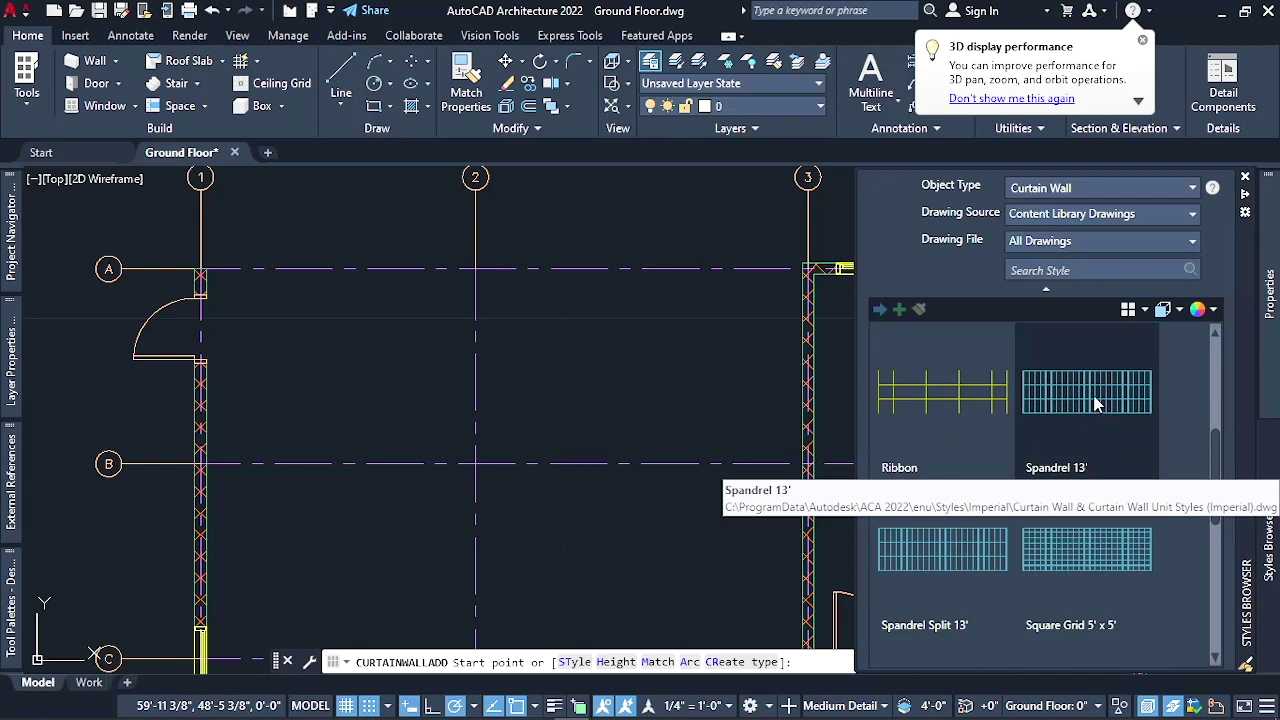
{"action": "mouse_move", "coordinate": [1096, 403]}
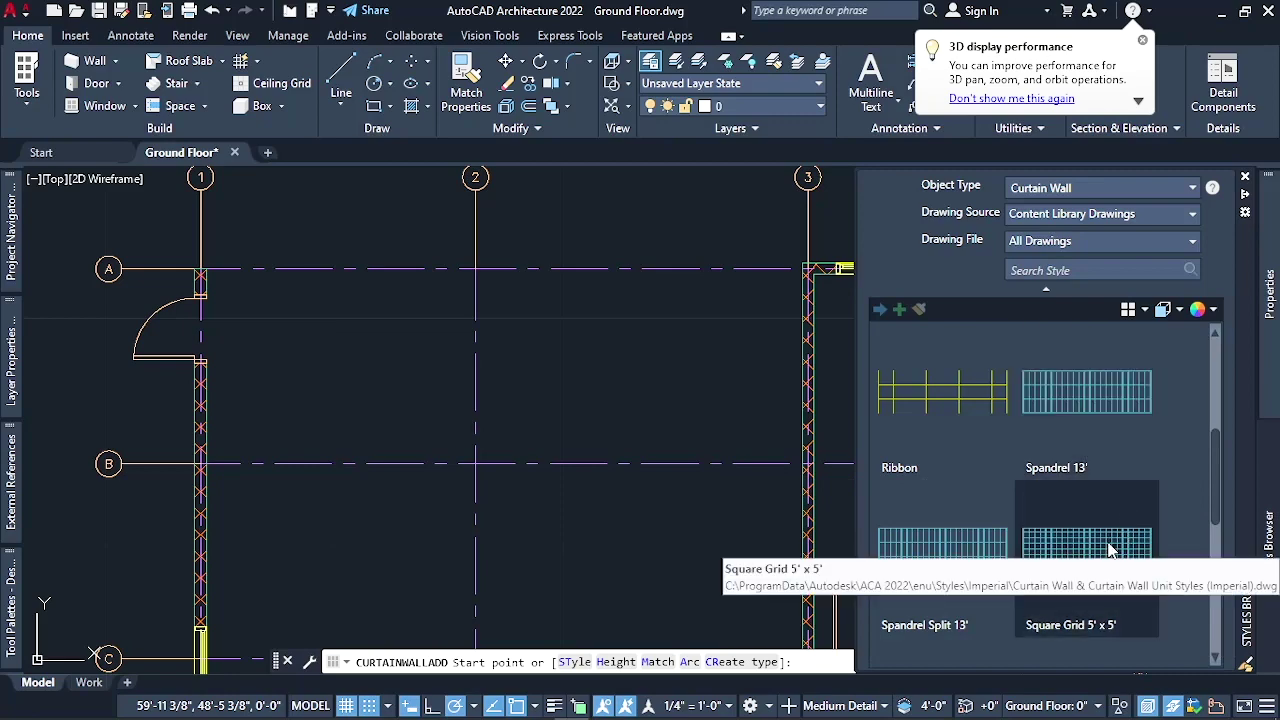
{"action": "mouse_move", "coordinate": [1108, 548]}
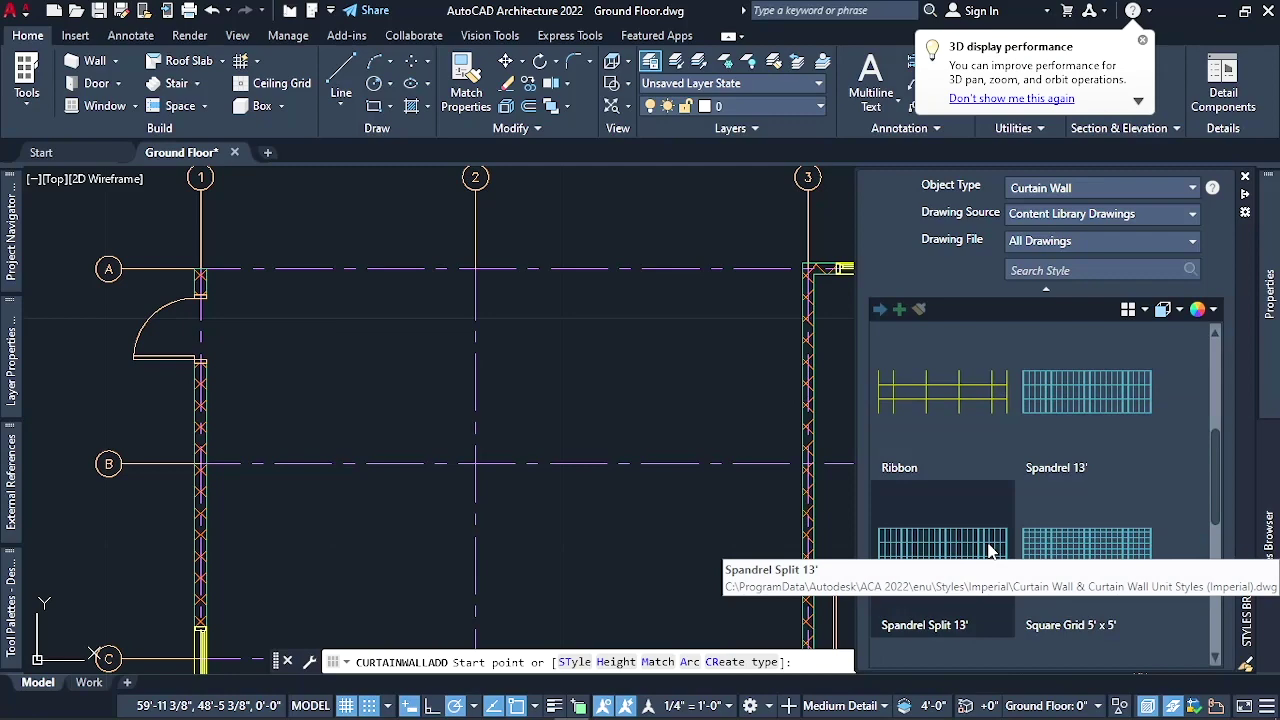
{"action": "mouse_move", "coordinate": [989, 551]}
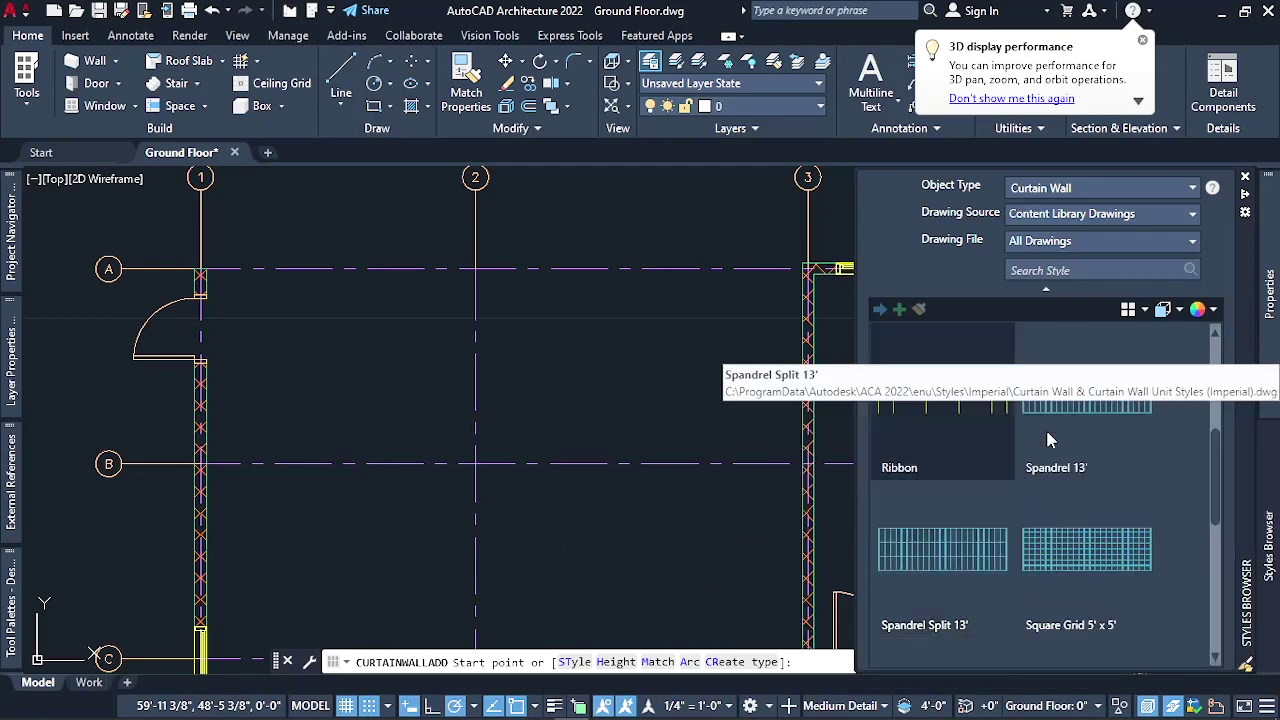
{"action": "scroll", "coordinate": [1088, 390], "scroll_direction": "down", "scroll_amount": 2}
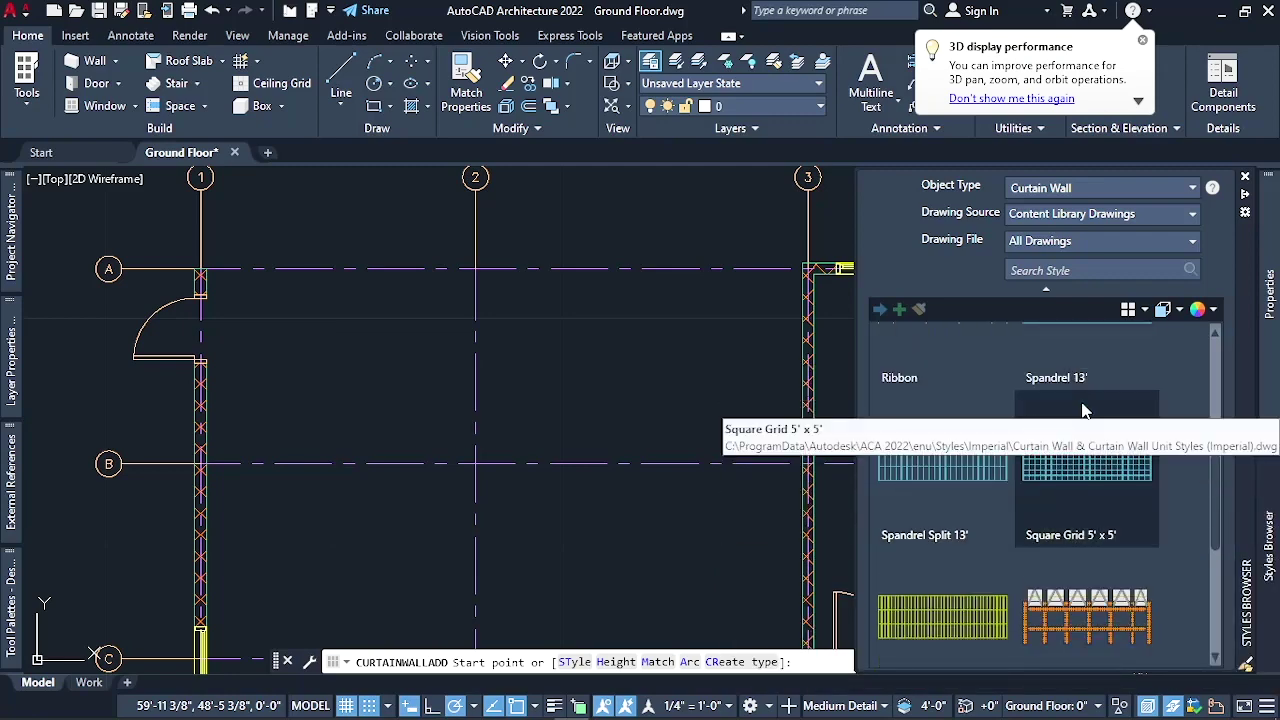
{"action": "scroll", "coordinate": [1083, 412], "scroll_direction": "down", "scroll_amount": 7}
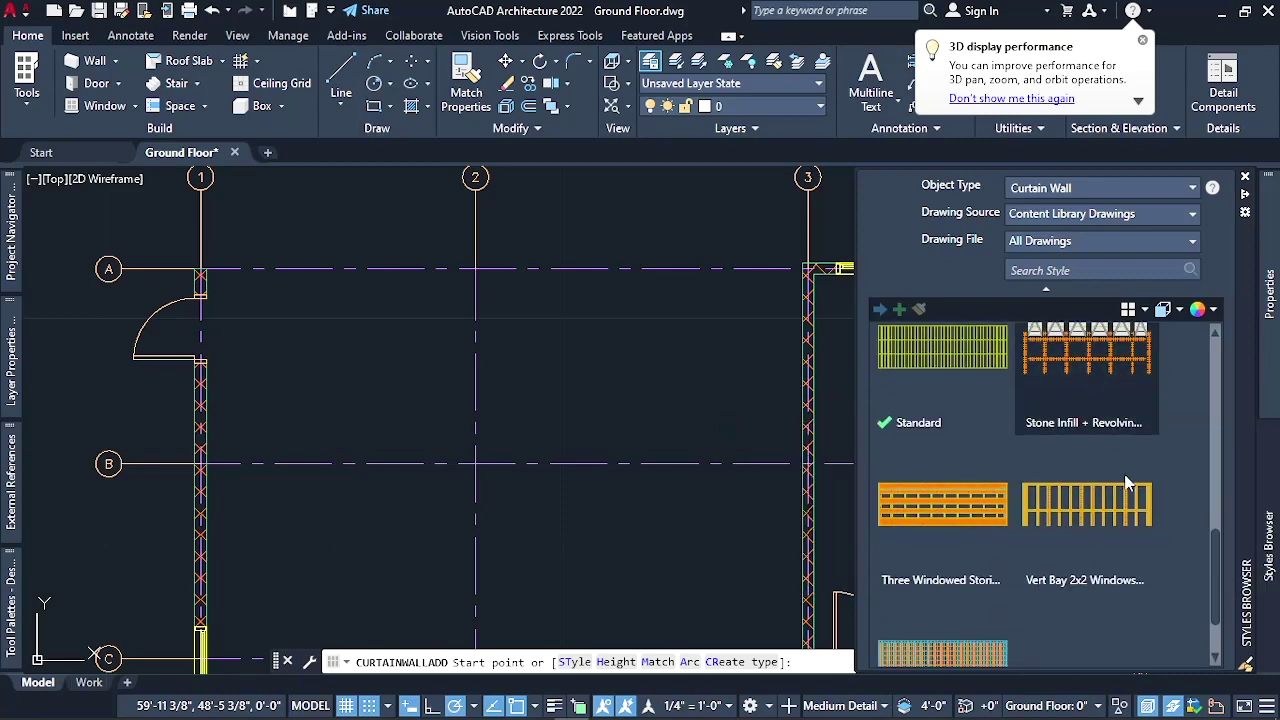
{"action": "scroll", "coordinate": [1146, 487], "scroll_direction": "up", "scroll_amount": 12}
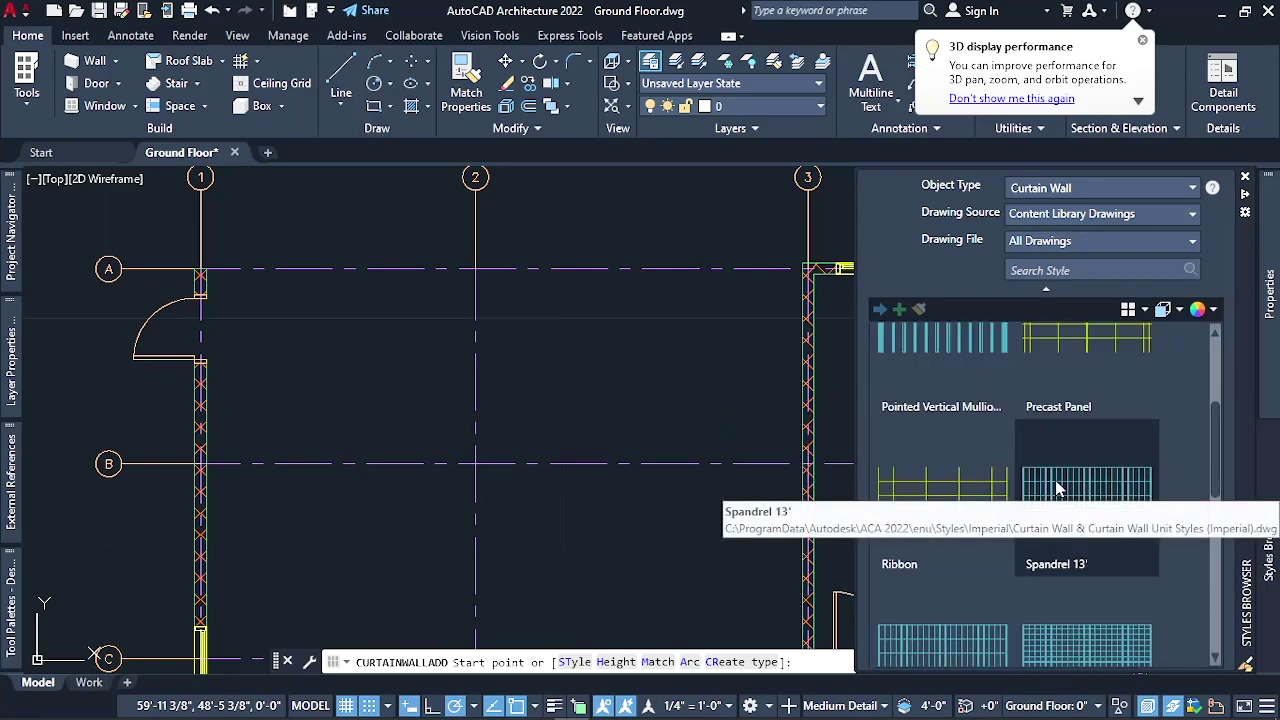
{"action": "mouse_move", "coordinate": [1058, 488]}
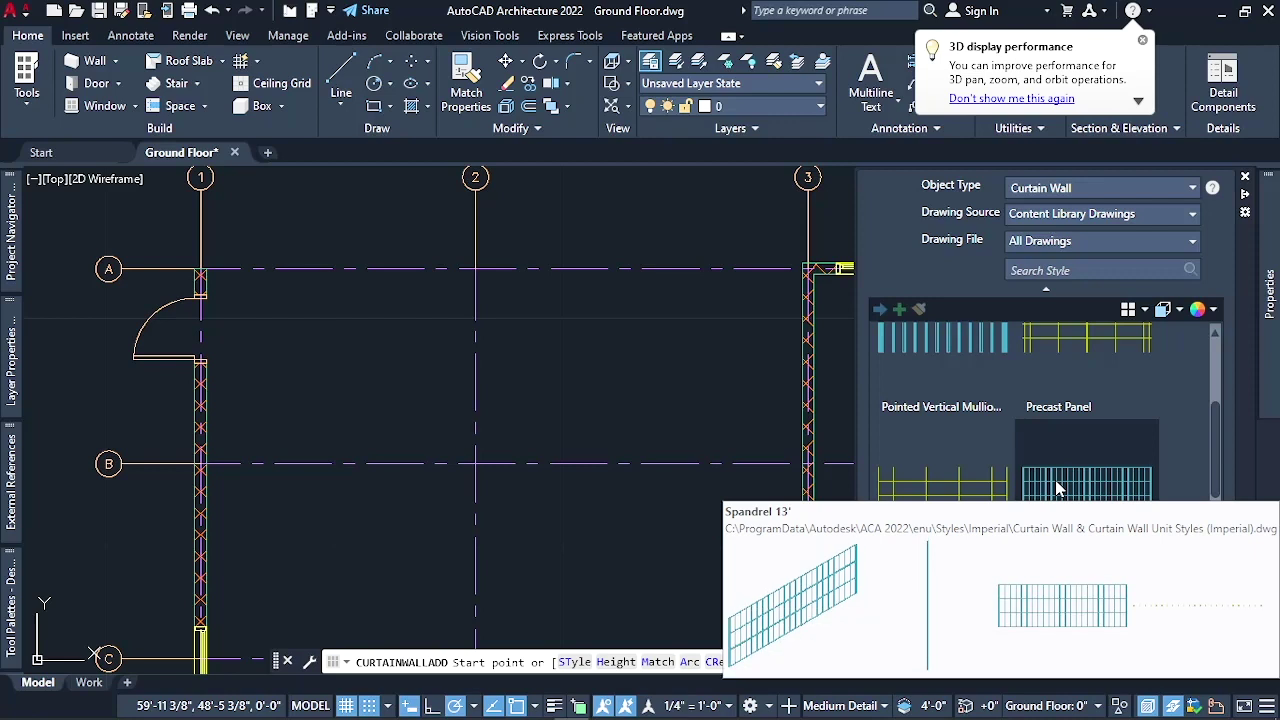
{"action": "right_click", "coordinate": [1064, 482]}
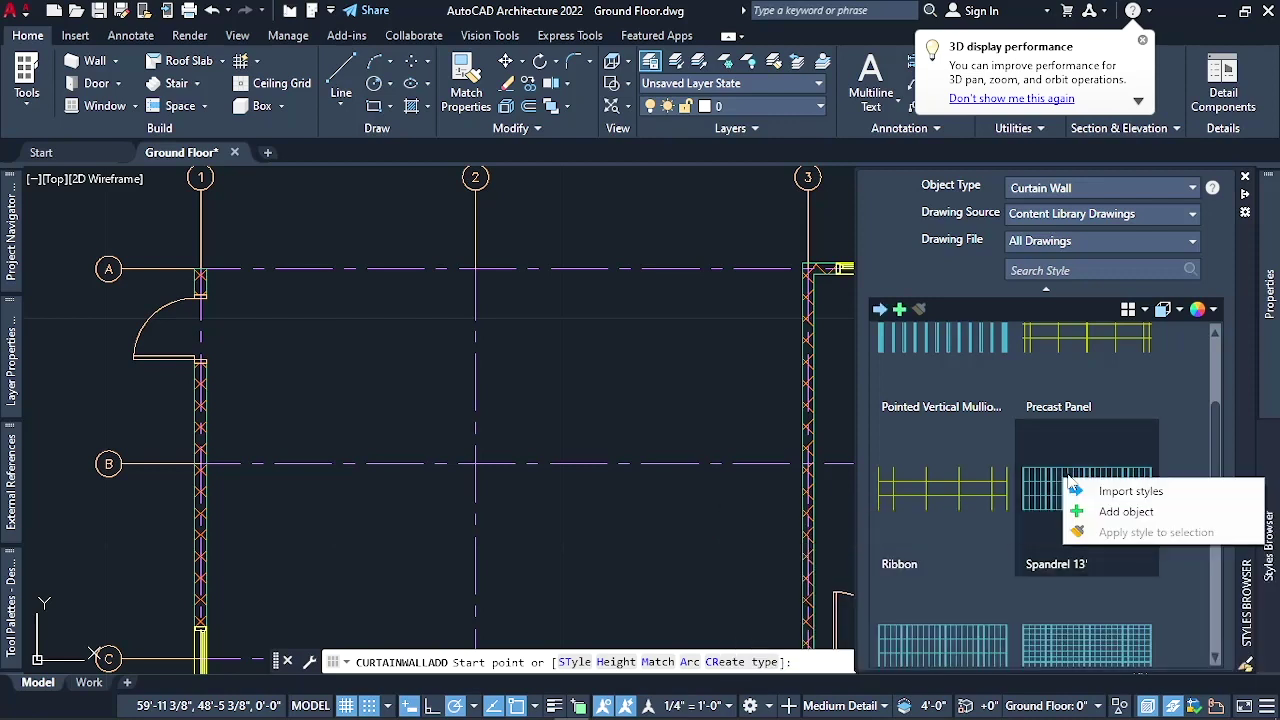
{"action": "left_click", "coordinate": [1131, 491]}
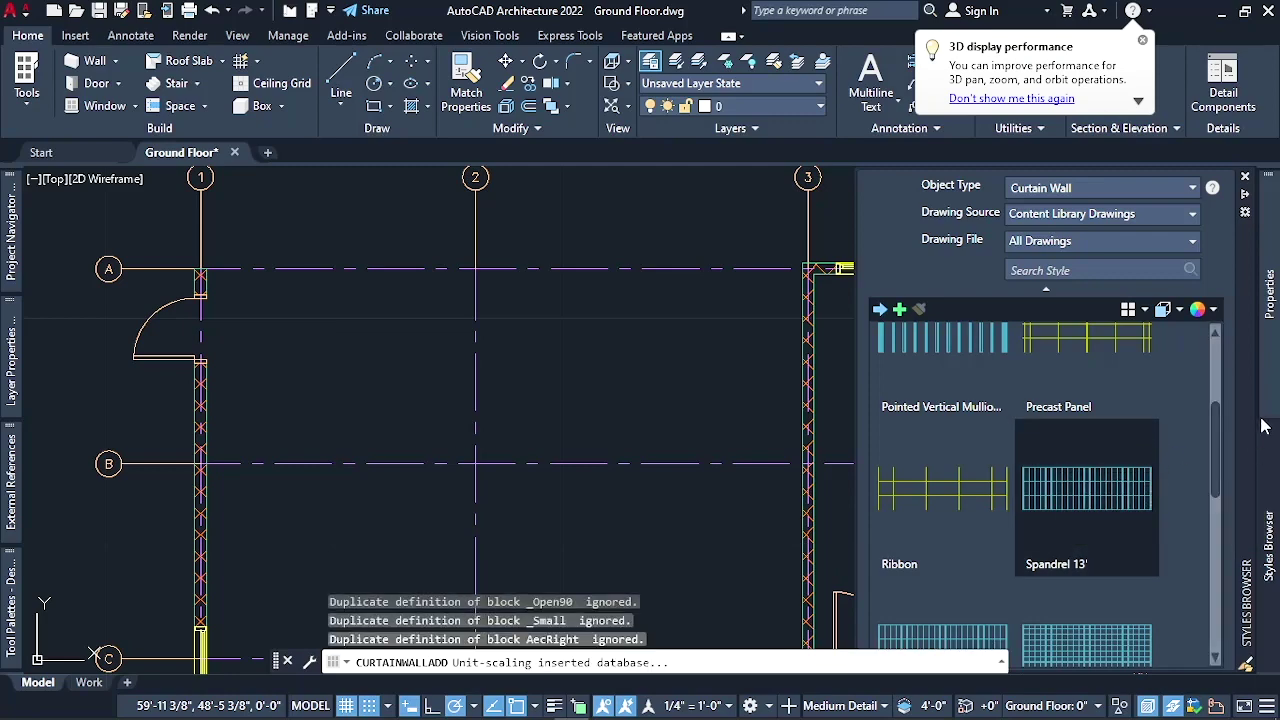
Set the new curtain wall's style to Spandrel 13'
{"action": "mouse_move", "coordinate": [1277, 360]}
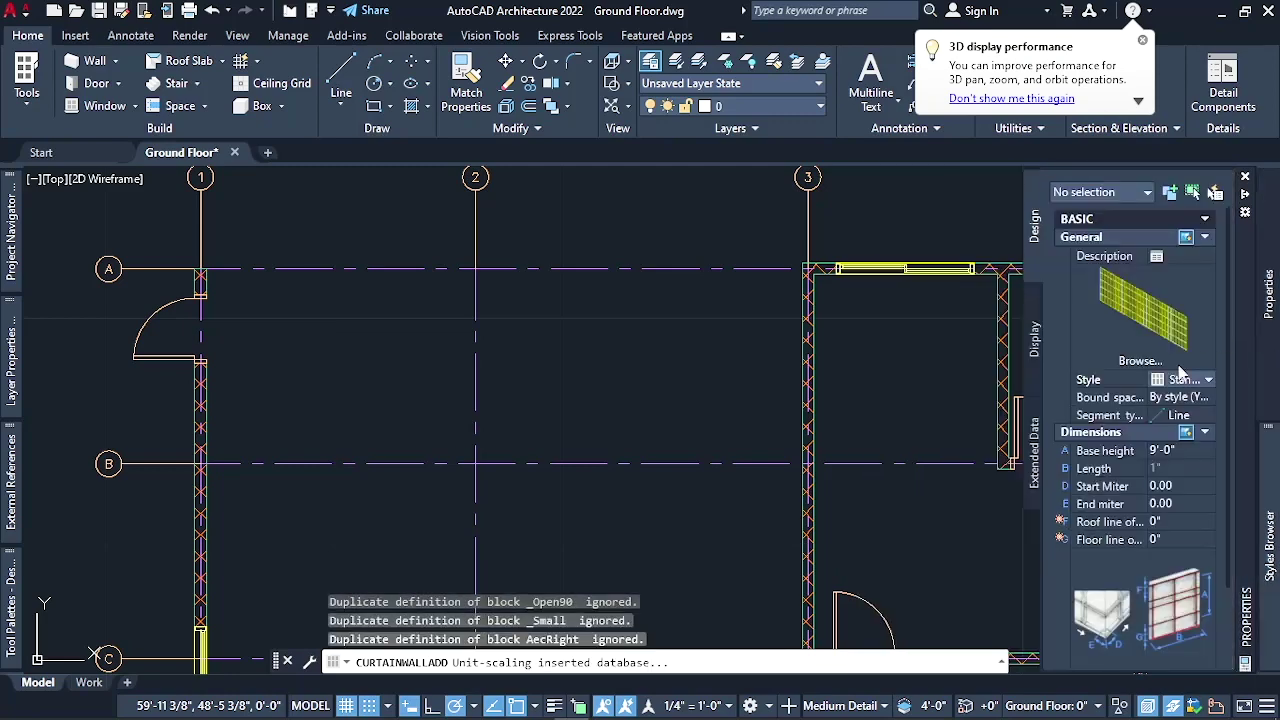
{"action": "left_click", "coordinate": [1184, 380]}
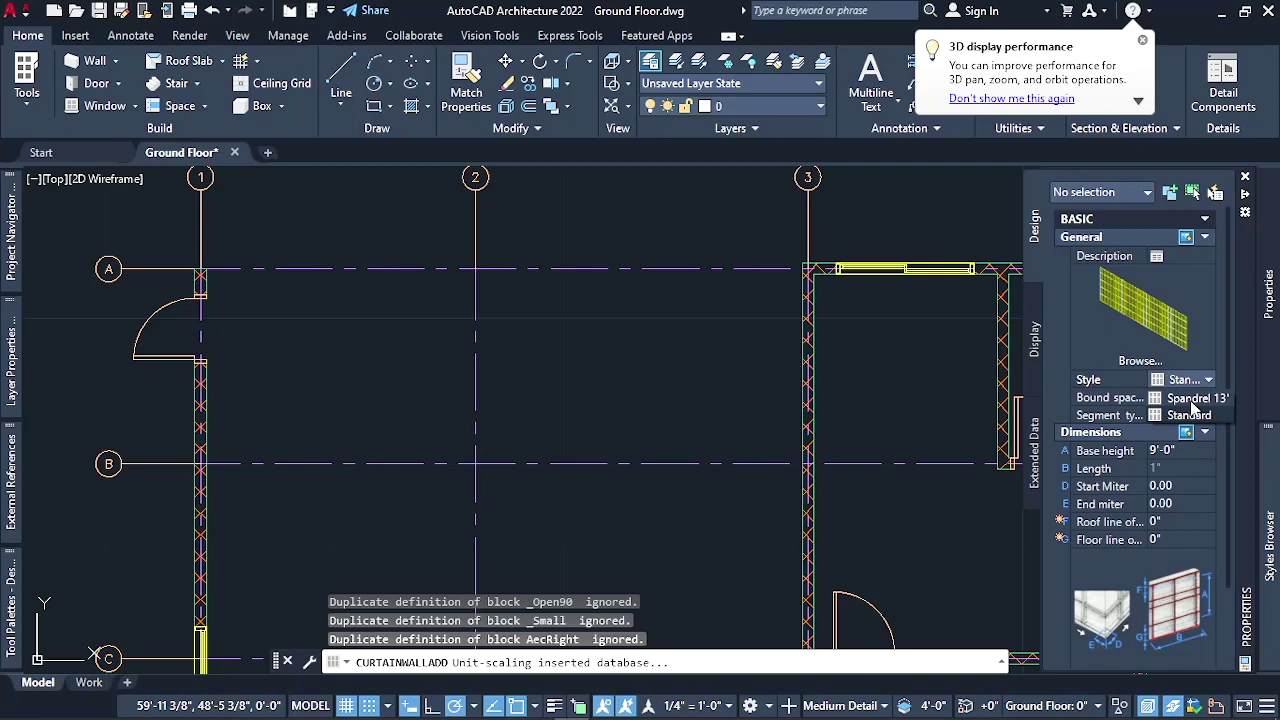
{"action": "left_click", "coordinate": [1190, 412]}
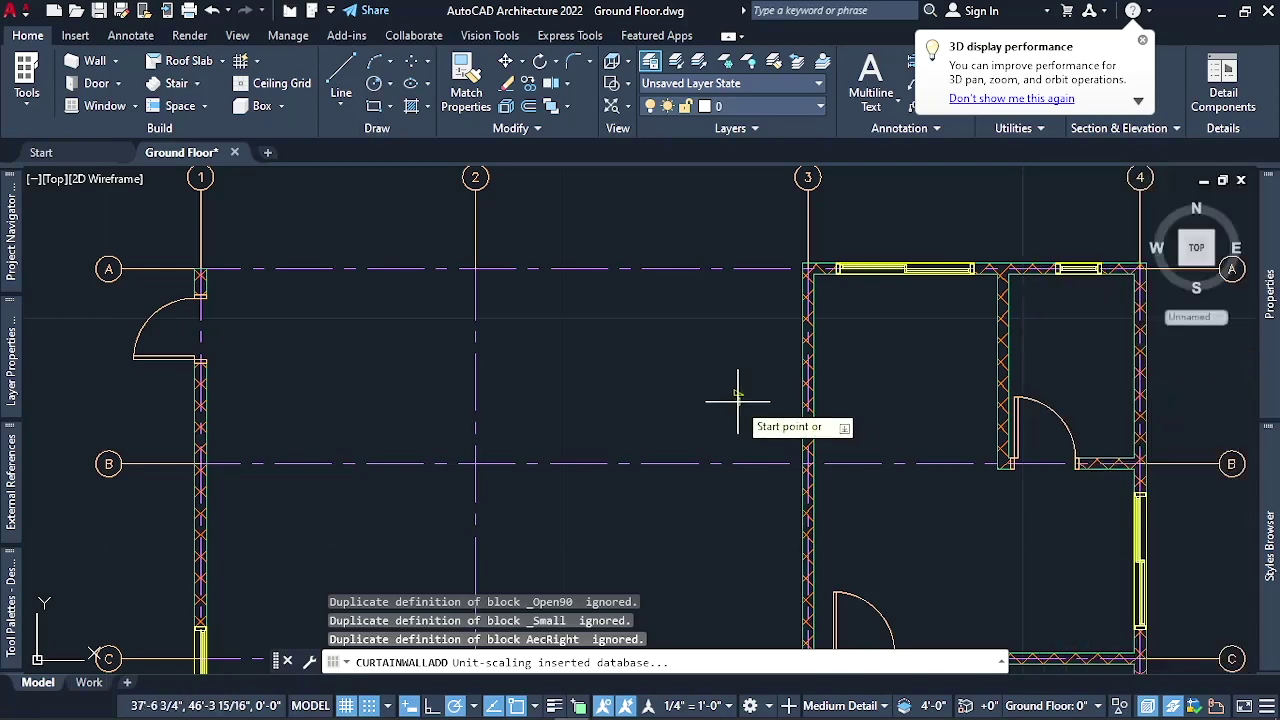
{"action": "scroll", "coordinate": [205, 276], "scroll_direction": "up", "scroll_amount": 5}
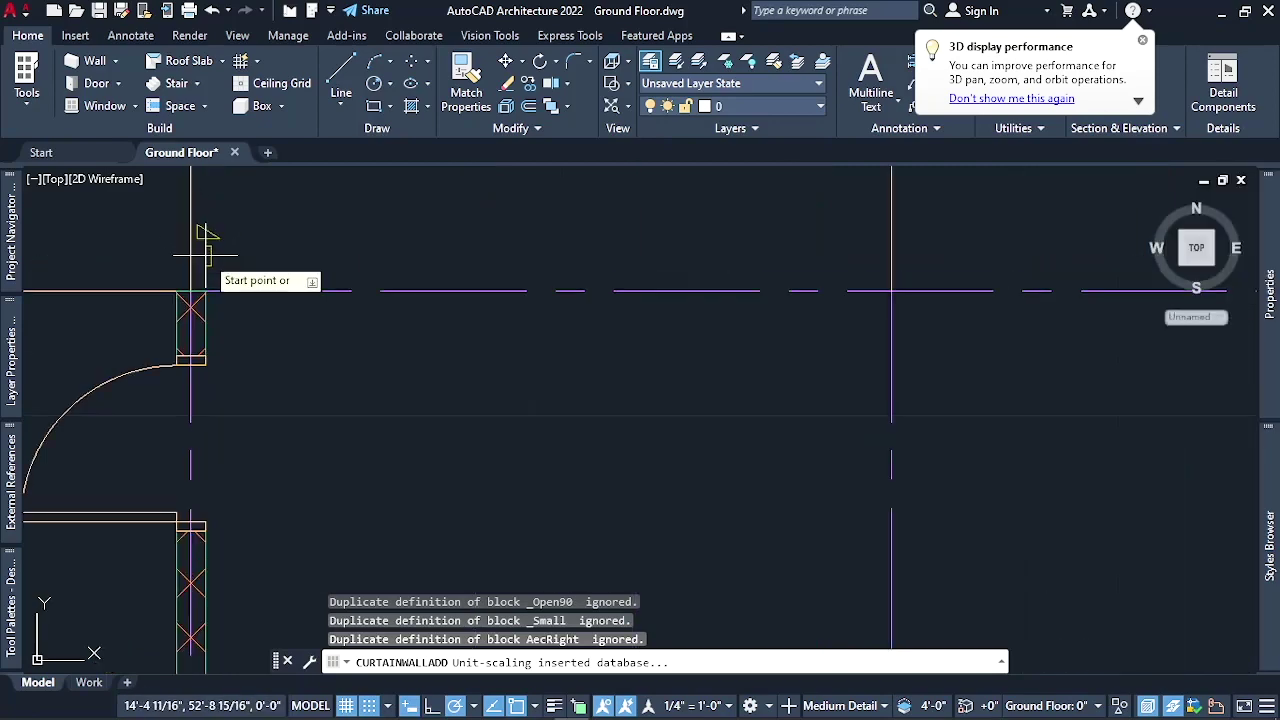
{"action": "scroll", "coordinate": [210, 277], "scroll_direction": "up", "scroll_amount": 2}
{"action": "scroll", "coordinate": [210, 278], "scroll_direction": "down", "scroll_amount": 2}
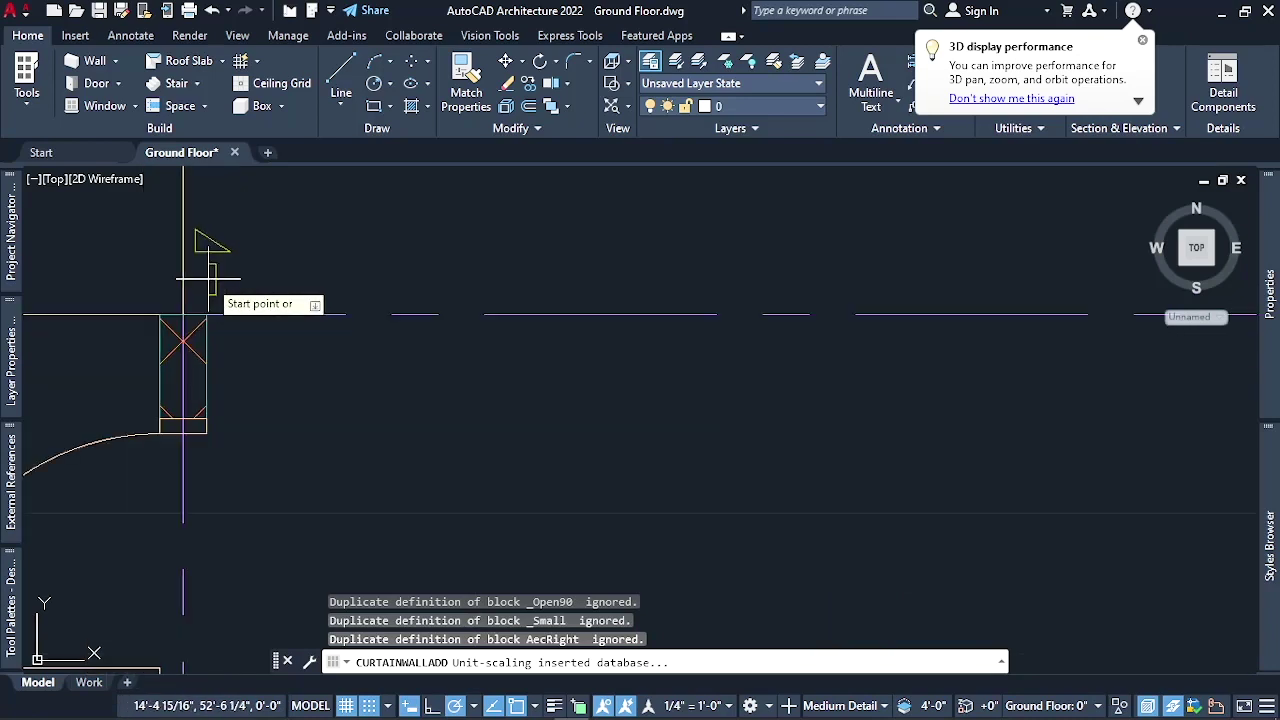
{"action": "scroll", "coordinate": [220, 305], "scroll_direction": "up", "scroll_amount": 4}
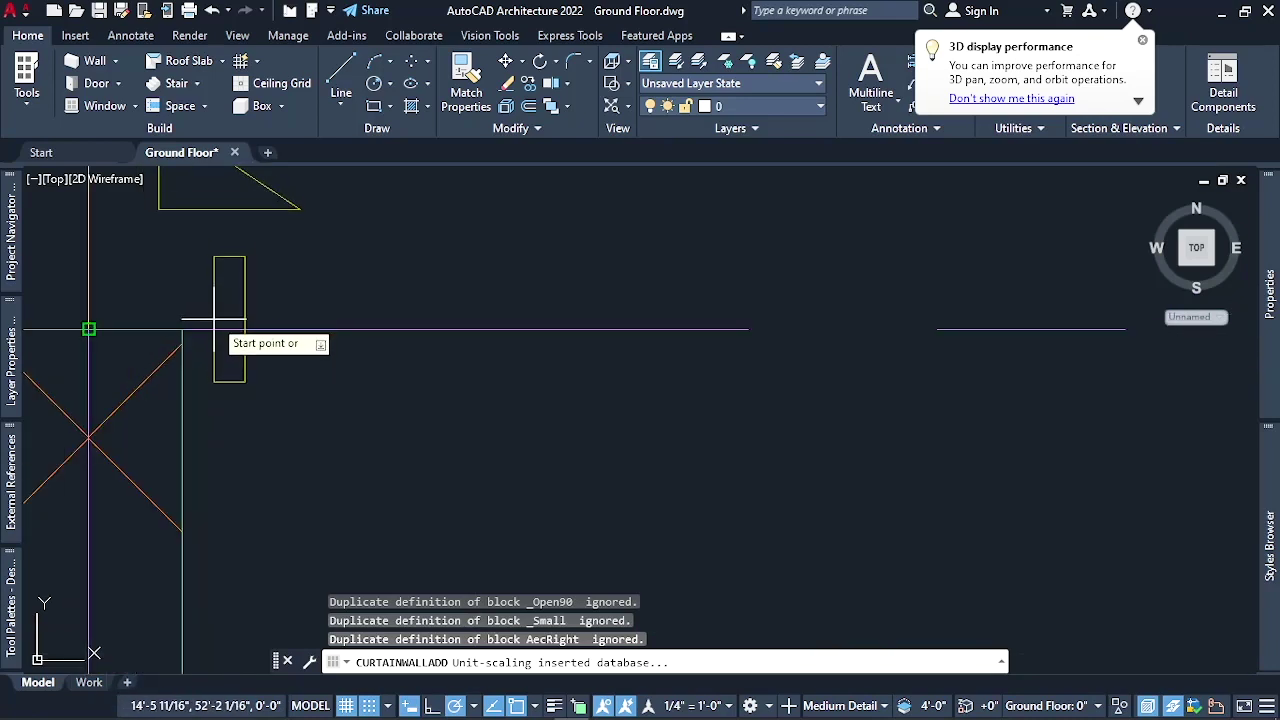
{"action": "scroll", "coordinate": [214, 300], "scroll_direction": "down", "scroll_amount": 2}
{"action": "scroll", "coordinate": [243, 302], "scroll_direction": "up", "scroll_amount": 3}
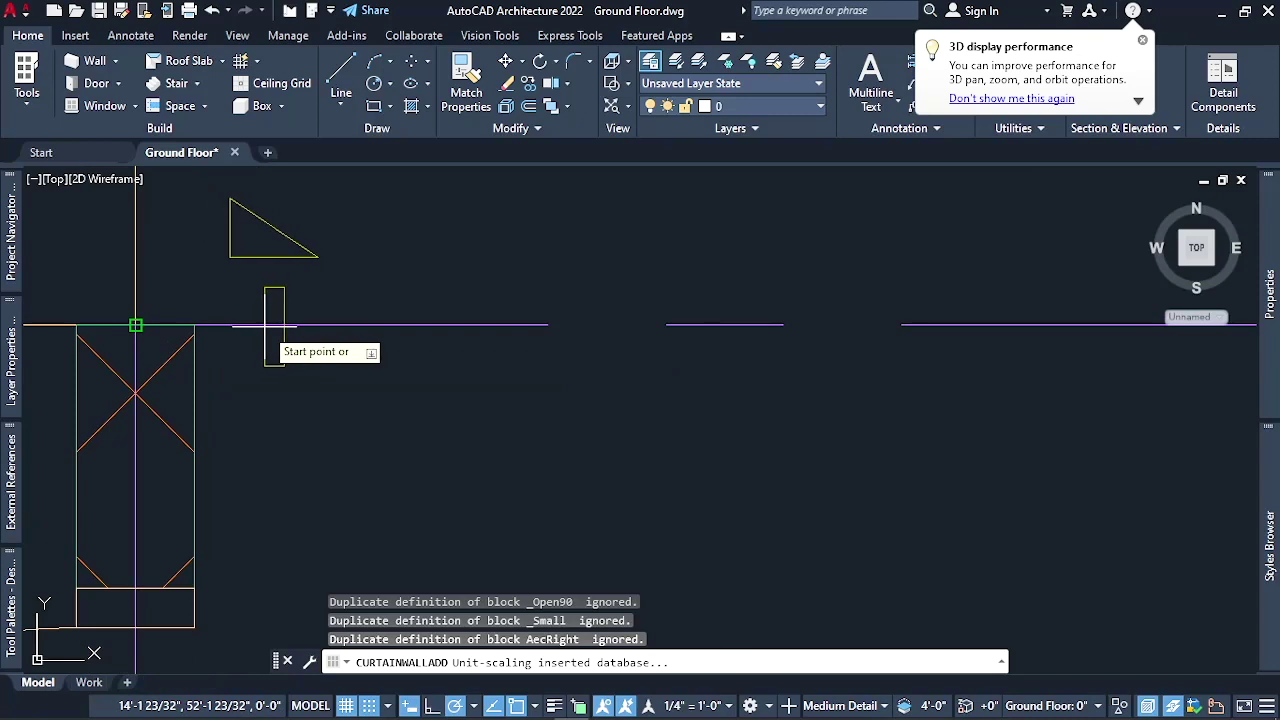
With object snap off, draw the curtain wall along grid line A and end the command
{"action": "left_click", "coordinate": [517, 706]}
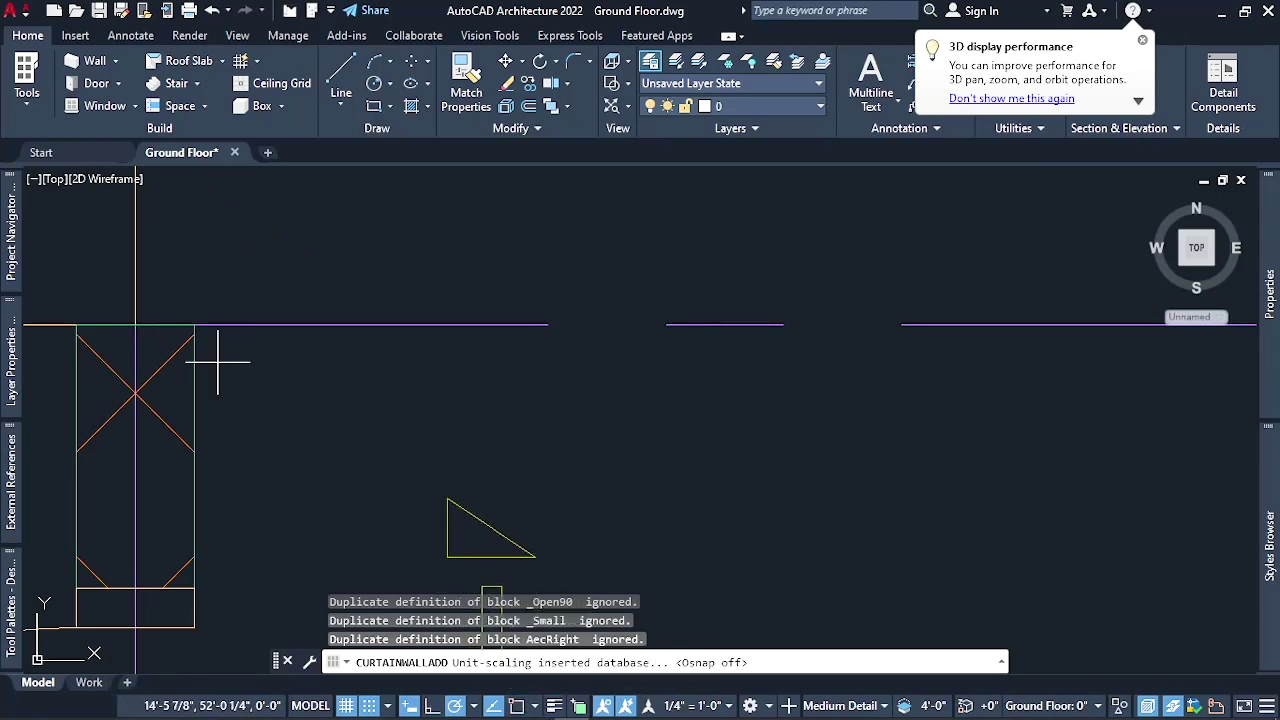
{"action": "scroll", "coordinate": [486, 286], "scroll_direction": "down", "scroll_amount": 3}
{"action": "scroll", "coordinate": [445, 318], "scroll_direction": "up", "scroll_amount": 2}
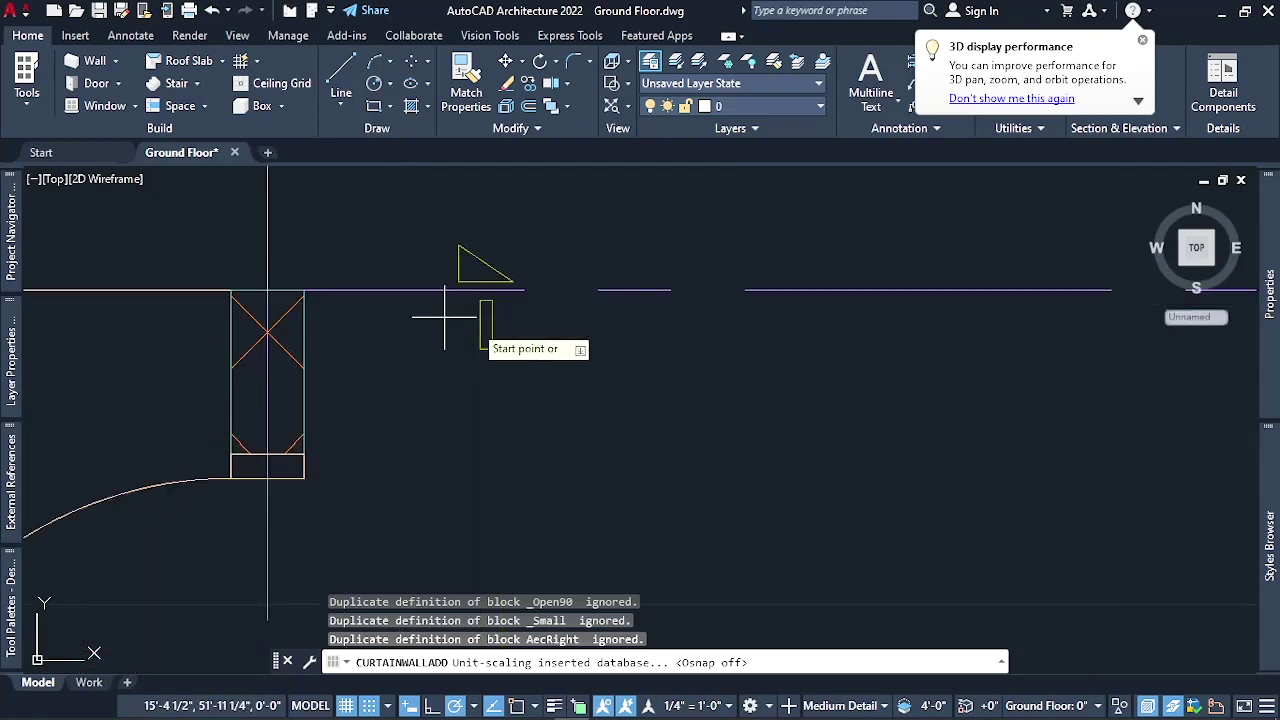
{"action": "scroll", "coordinate": [401, 290], "scroll_direction": "up", "scroll_amount": 2}
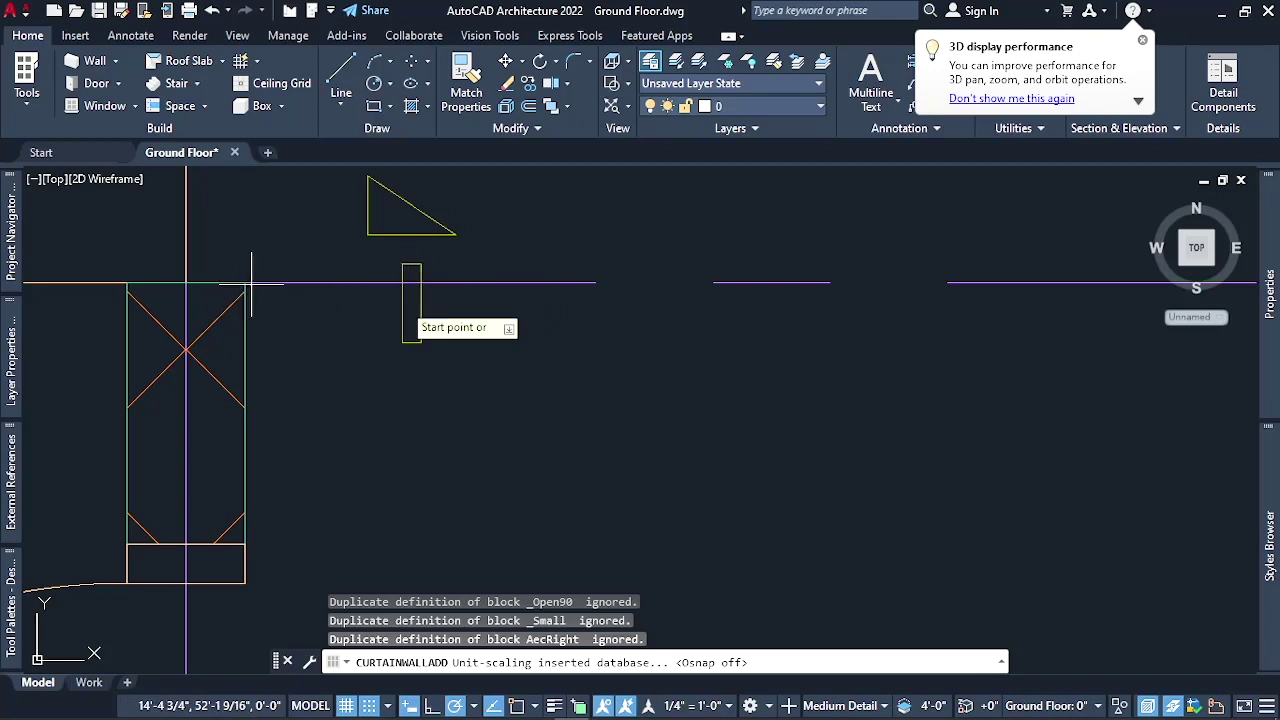
{"action": "left_click", "coordinate": [402, 284]}
{"action": "scroll", "coordinate": [281, 300], "scroll_direction": "down", "scroll_amount": 4}
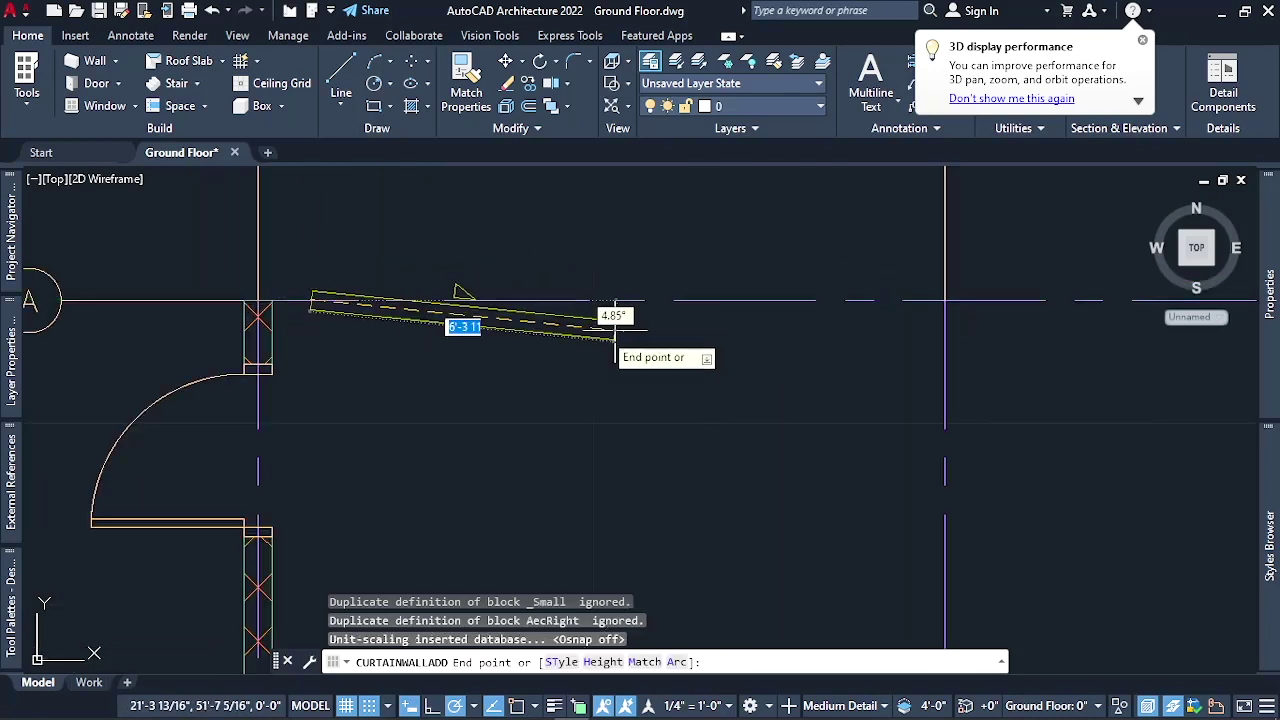
{"action": "scroll", "coordinate": [586, 320], "scroll_direction": "down", "scroll_amount": 4}
{"action": "scroll", "coordinate": [1018, 322], "scroll_direction": "up", "scroll_amount": 5}
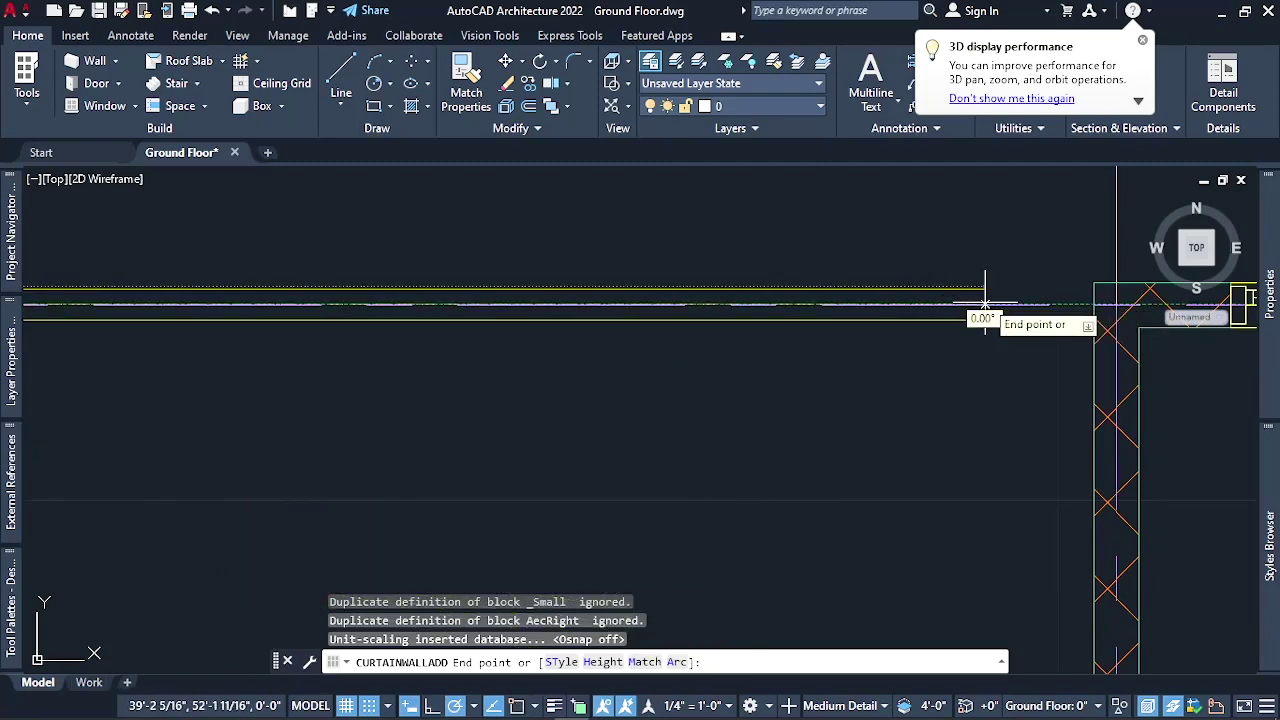
{"action": "scroll", "coordinate": [998, 302], "scroll_direction": "up", "scroll_amount": 2}
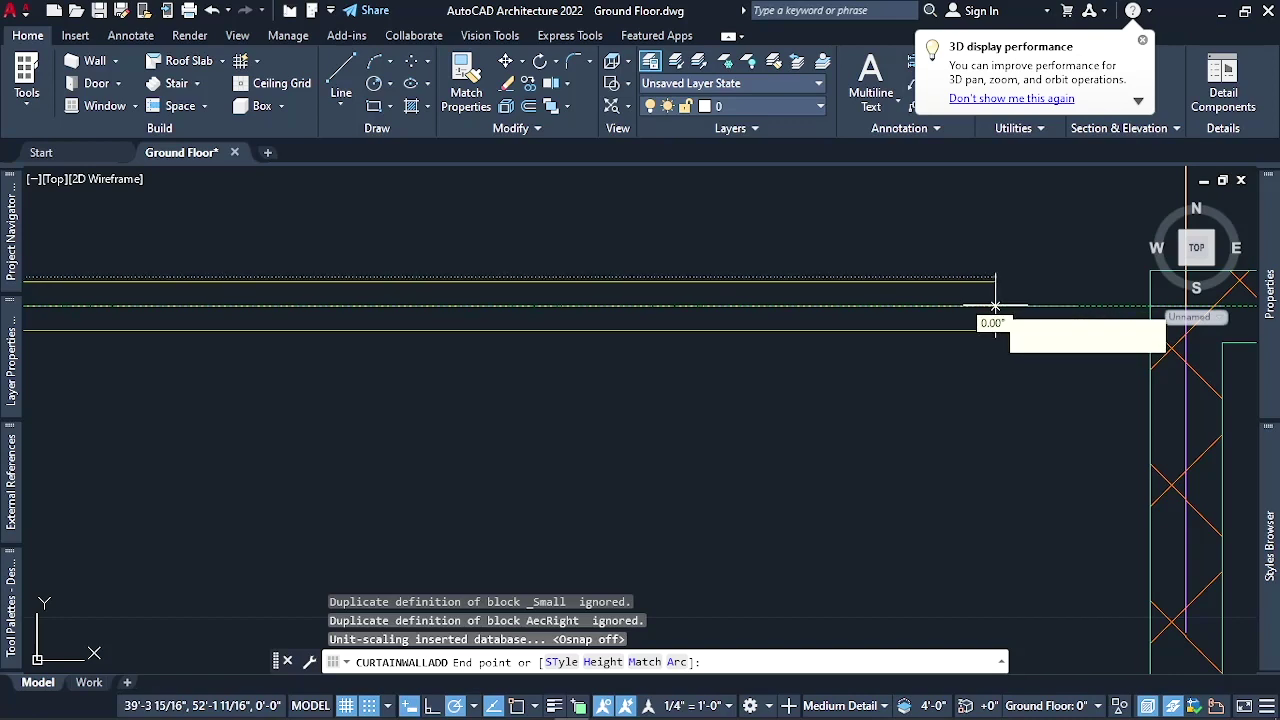
{"action": "left_click", "coordinate": [995, 305]}
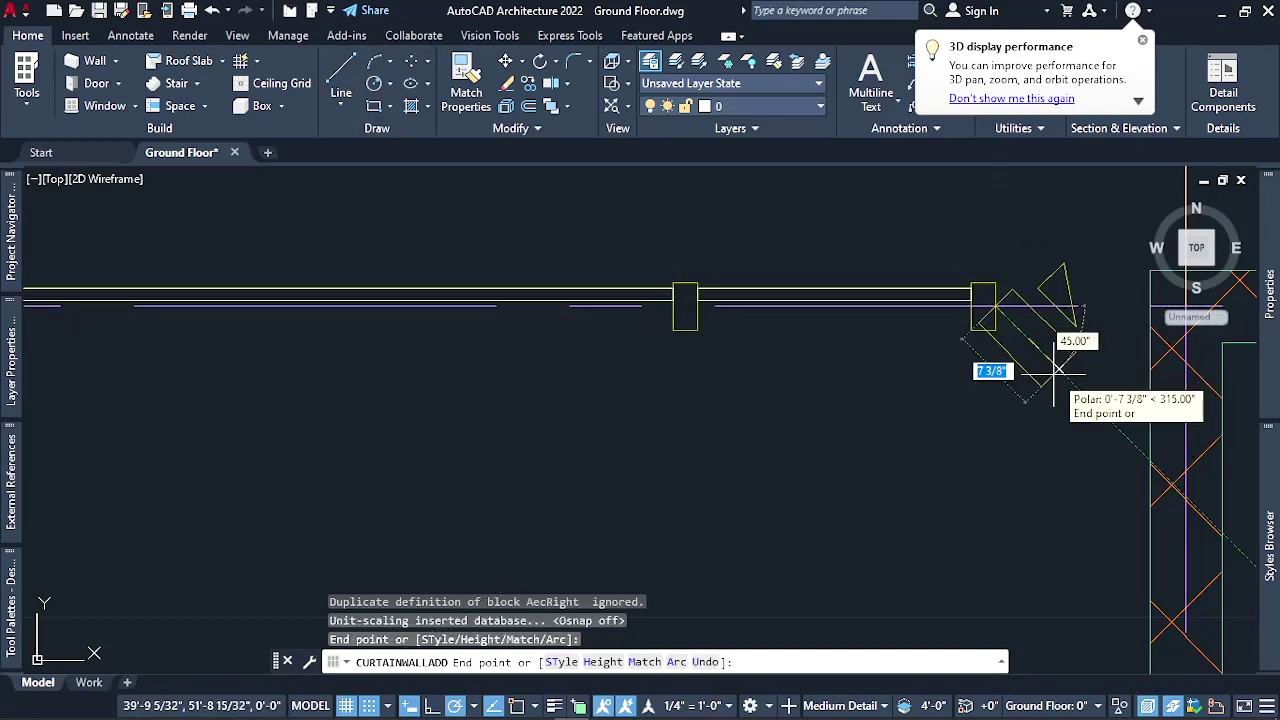
{"action": "key", "text": "Return"}
{"action": "scroll", "coordinate": [715, 362], "scroll_direction": "down", "scroll_amount": 2}
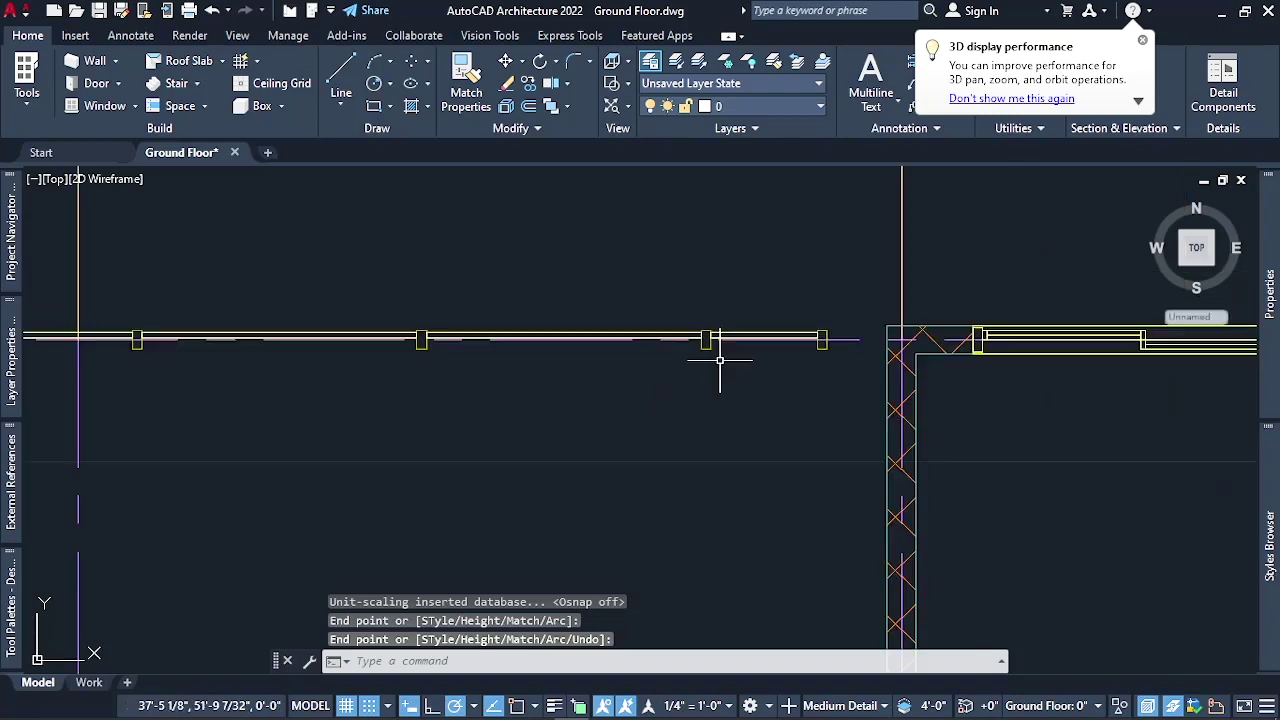
{"action": "scroll", "coordinate": [691, 368], "scroll_direction": "down", "scroll_amount": 2}
{"action": "scroll", "coordinate": [805, 367], "scroll_direction": "up", "scroll_amount": 2}
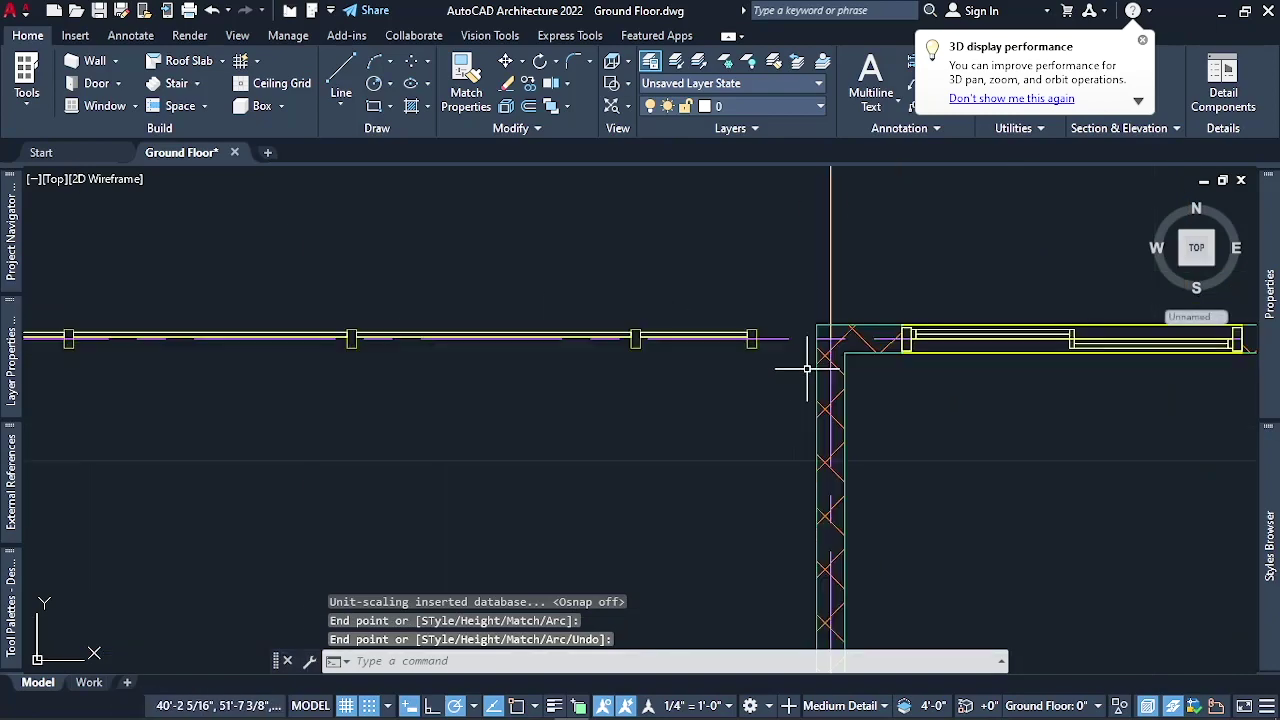
{"action": "scroll", "coordinate": [930, 303], "scroll_direction": "down", "scroll_amount": 2}
{"action": "scroll", "coordinate": [307, 332], "scroll_direction": "up", "scroll_amount": 3}
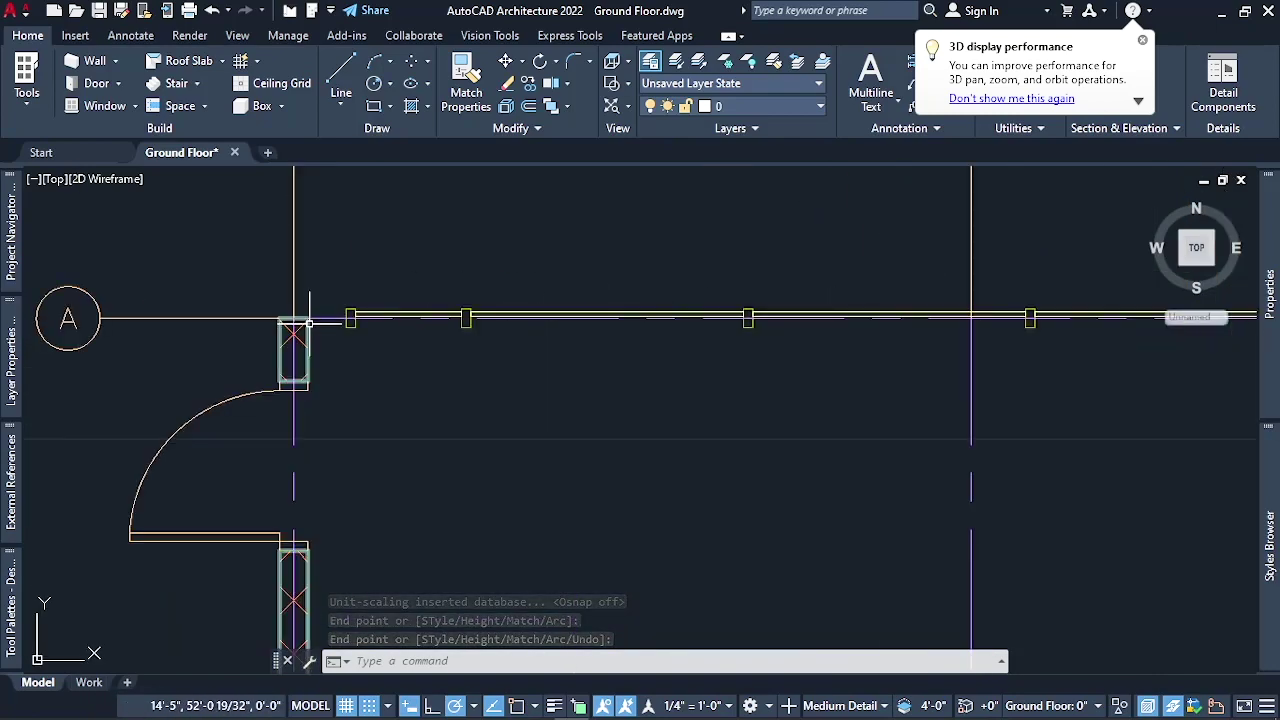
Add a matching CMU wall from the grid 1/A corner to the curtain wall's end
{"action": "left_click", "coordinate": [307, 332]}
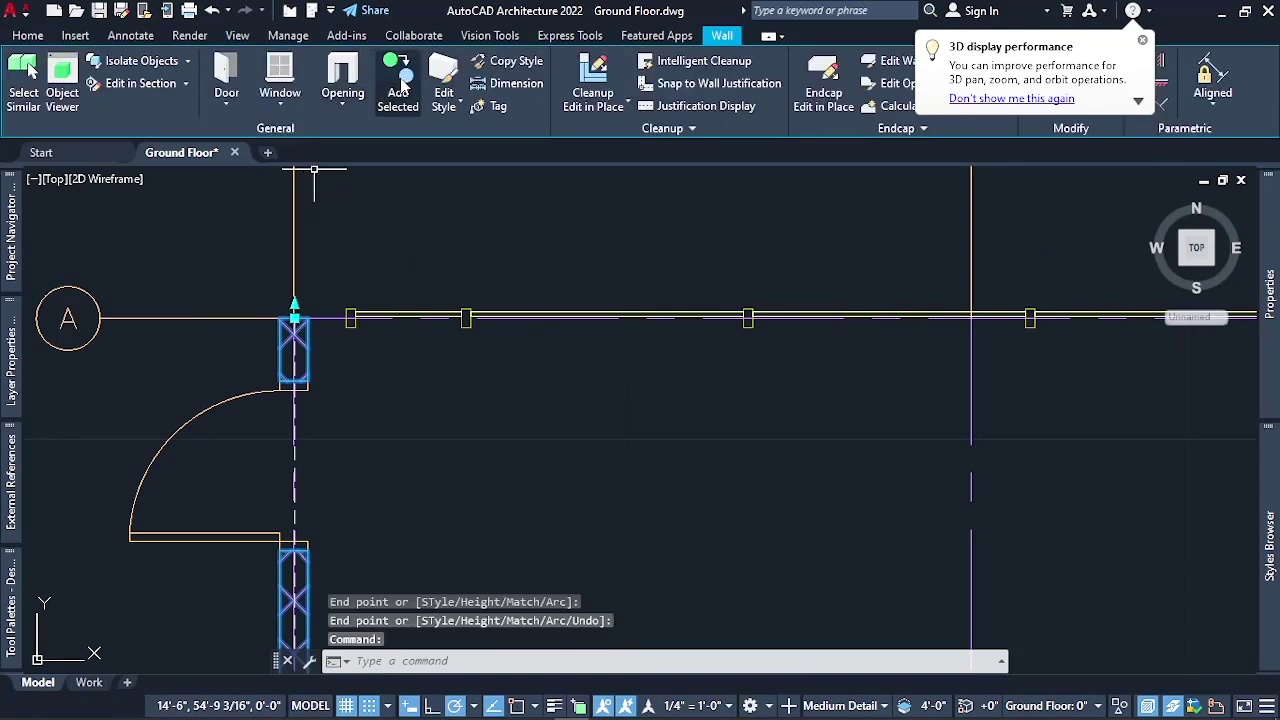
{"action": "left_click", "coordinate": [398, 85]}
{"action": "scroll", "coordinate": [309, 325], "scroll_direction": "up", "scroll_amount": 2}
{"action": "scroll", "coordinate": [309, 325], "scroll_direction": "up", "scroll_amount": 2}
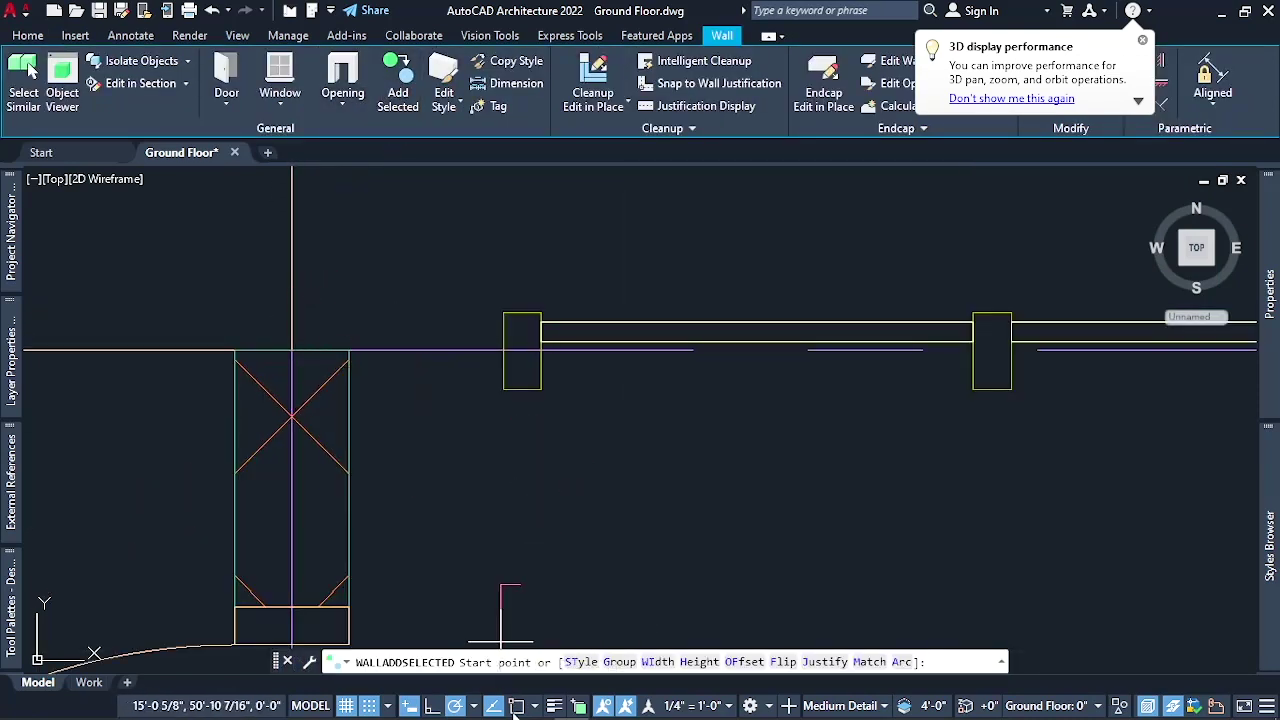
{"action": "key", "text": "F3"}
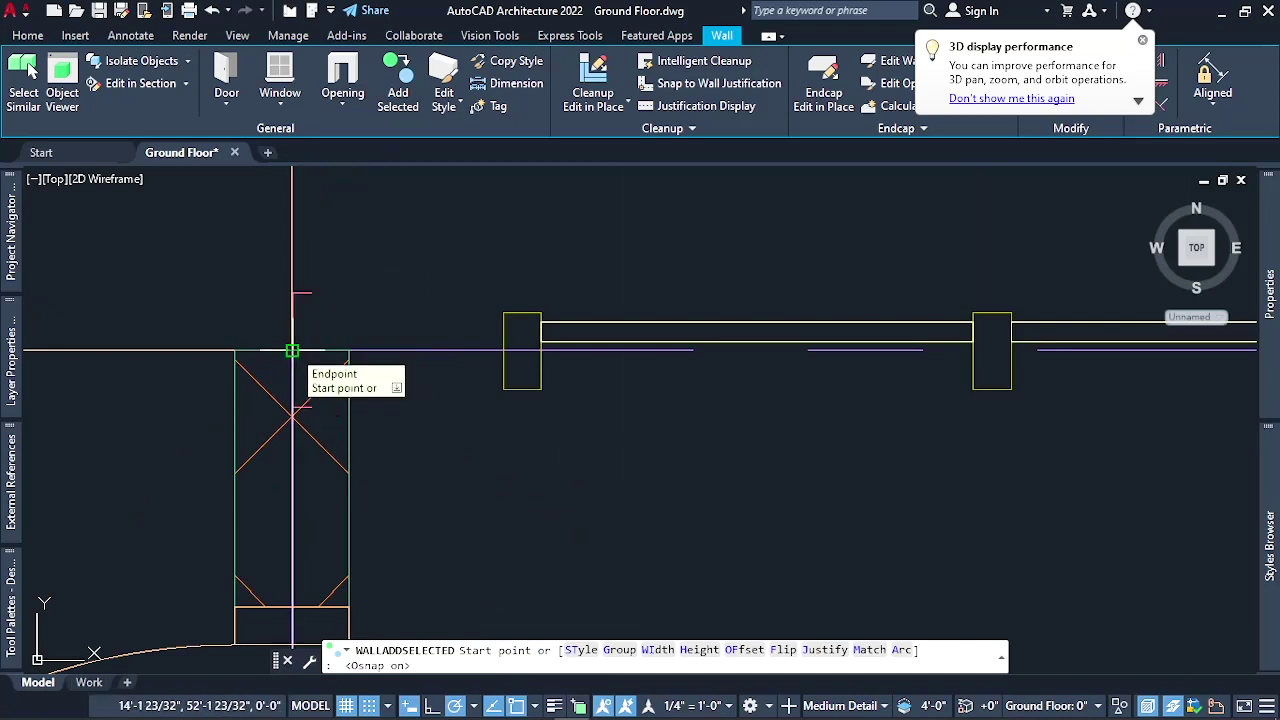
{"action": "left_click", "coordinate": [292, 351]}
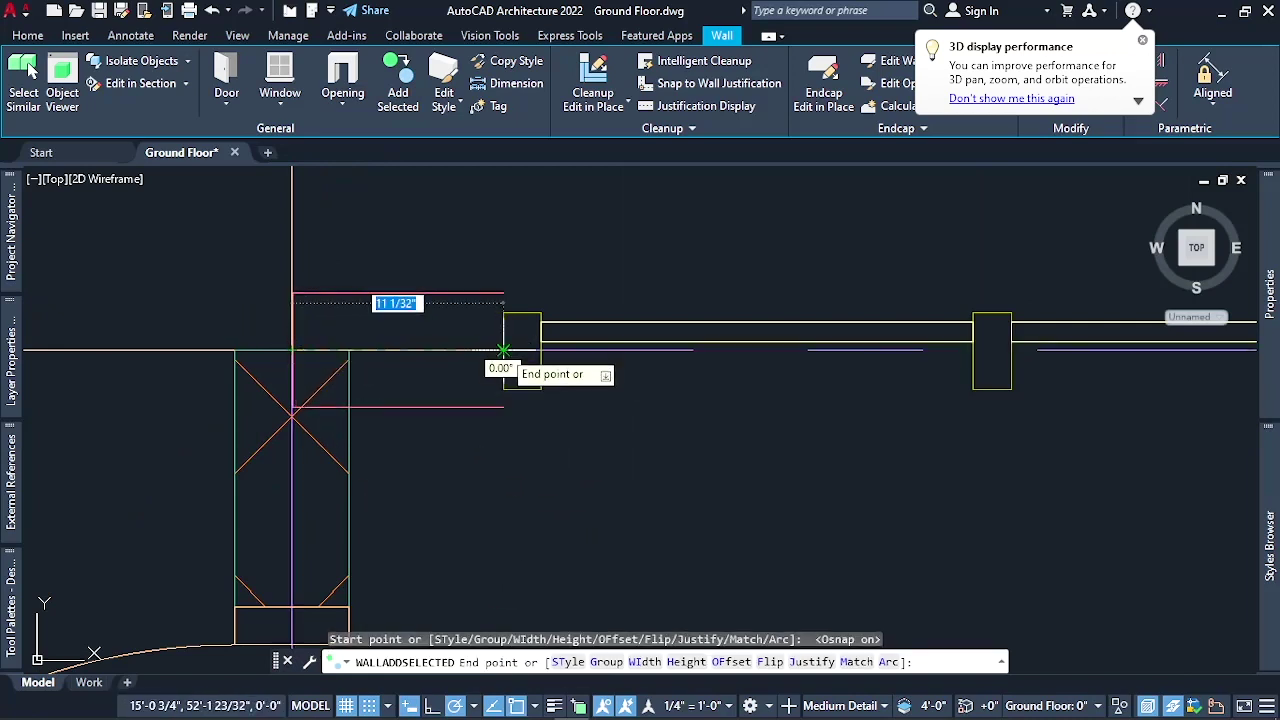
{"action": "left_click", "coordinate": [503, 351]}
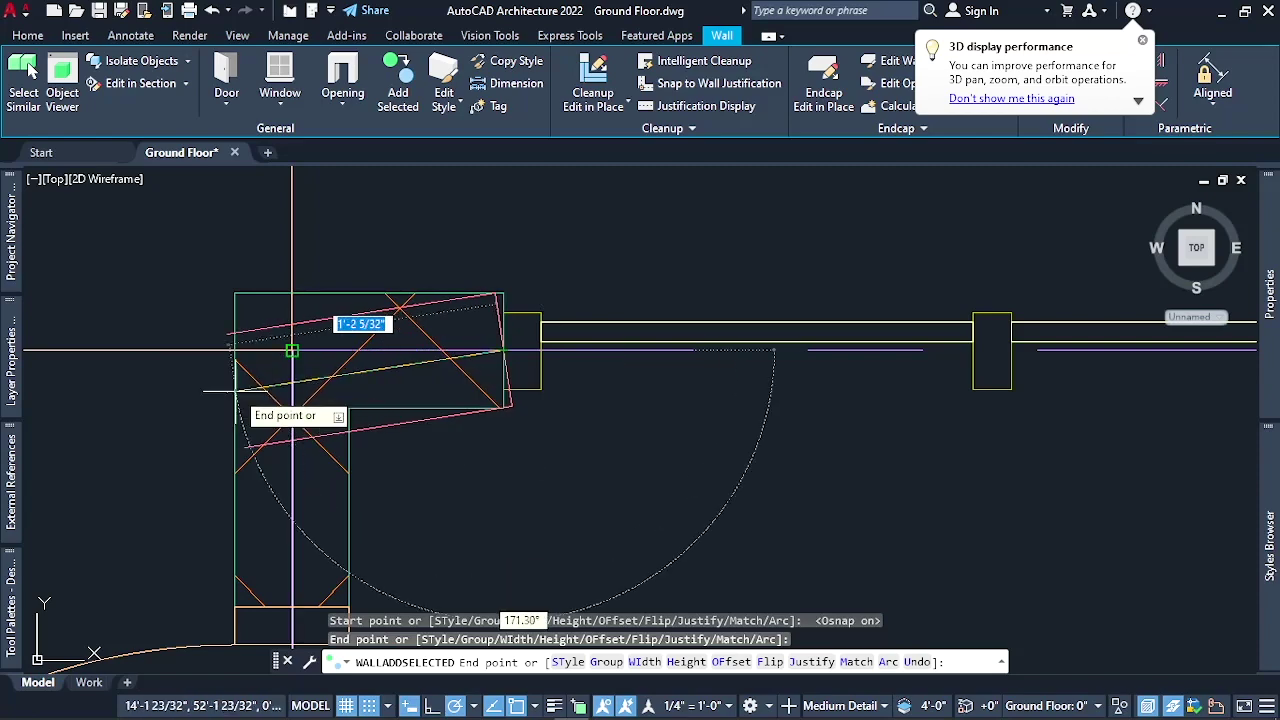
{"action": "key", "text": "Return"}
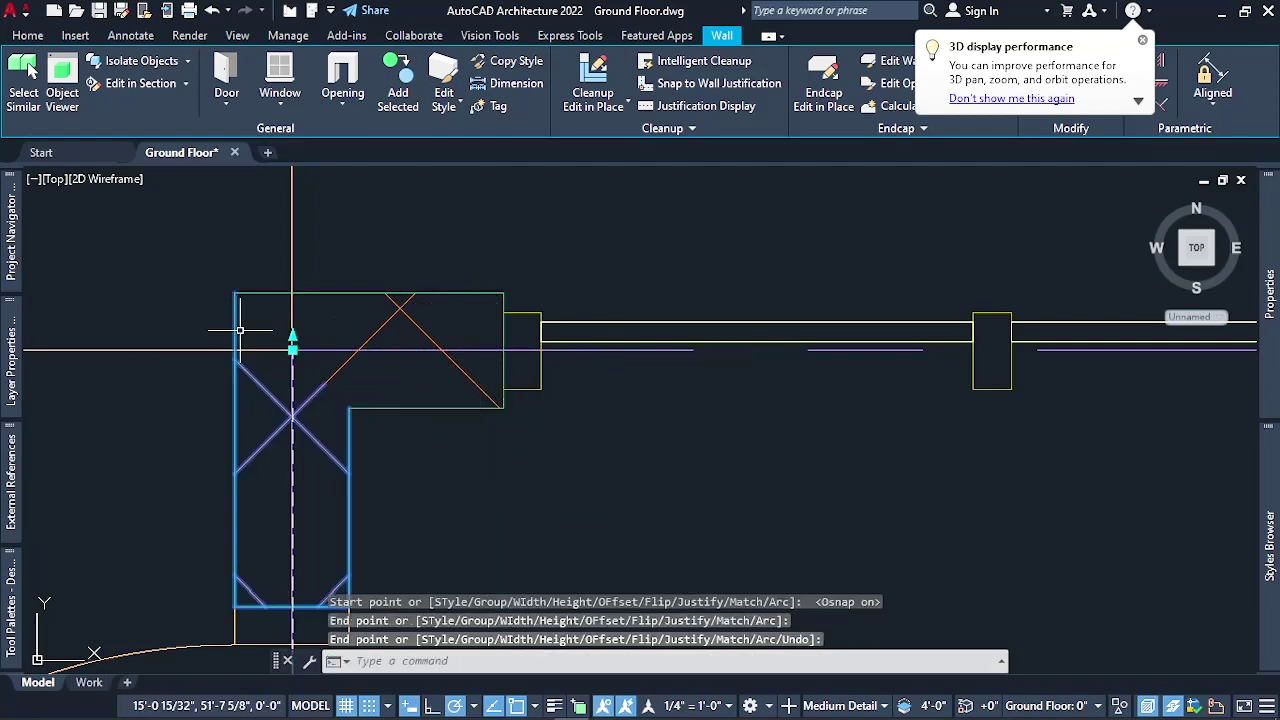
{"action": "scroll", "coordinate": [230, 242], "scroll_direction": "down", "scroll_amount": 2}
Add another CMU wall from the grid 3/A corner to the curtain wall's other end
{"action": "left_click", "coordinate": [398, 98]}
{"action": "scroll", "coordinate": [190, 334], "scroll_direction": "down", "scroll_amount": 4}
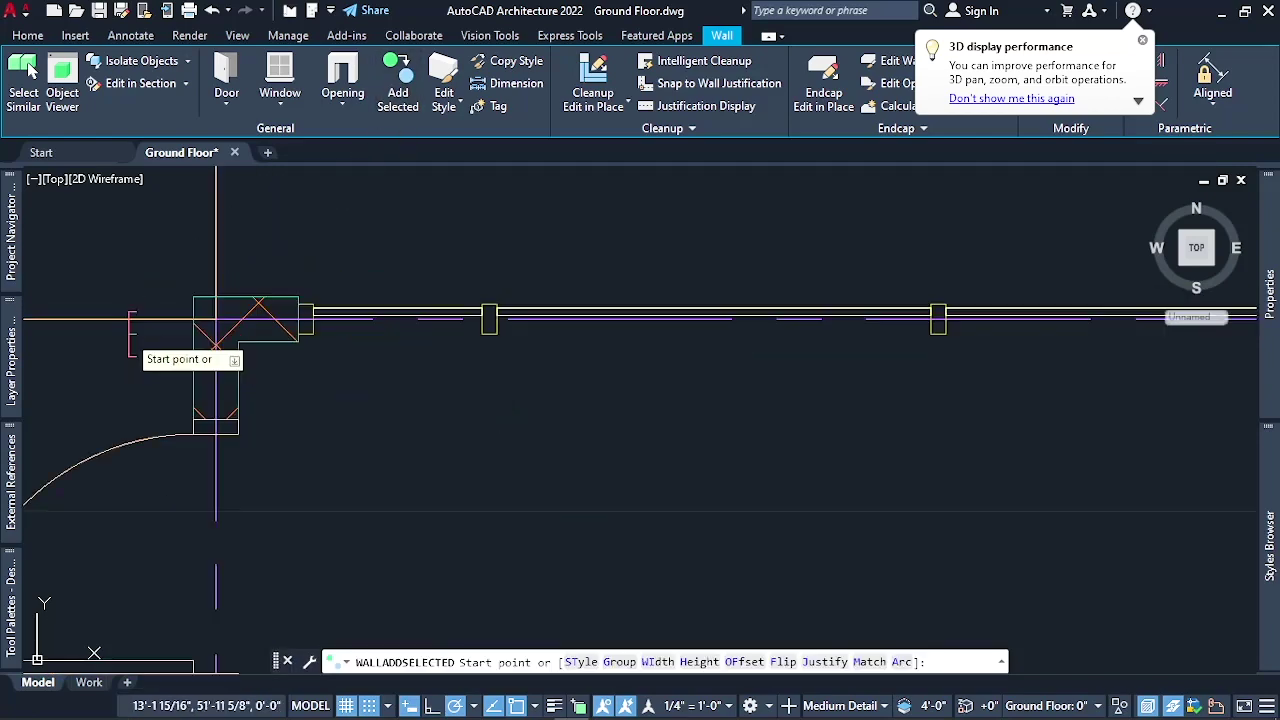
{"action": "scroll", "coordinate": [850, 366], "scroll_direction": "up", "scroll_amount": 5}
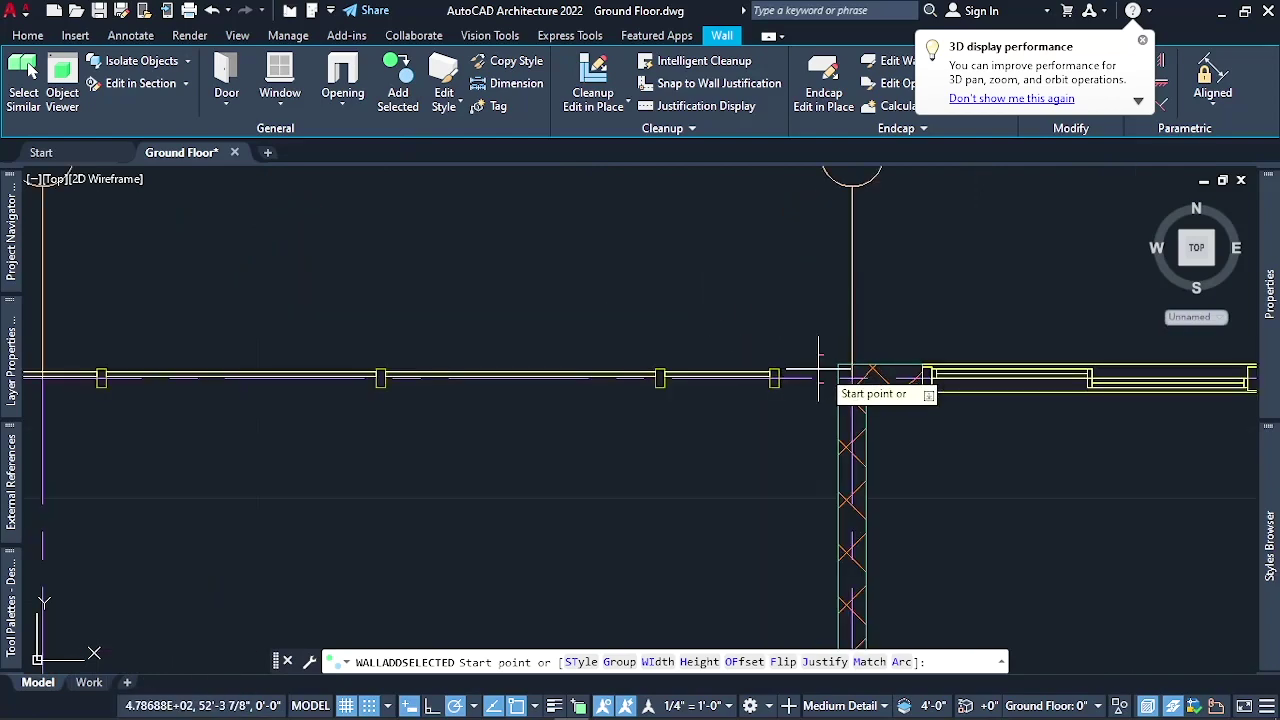
{"action": "left_click", "coordinate": [860, 380]}
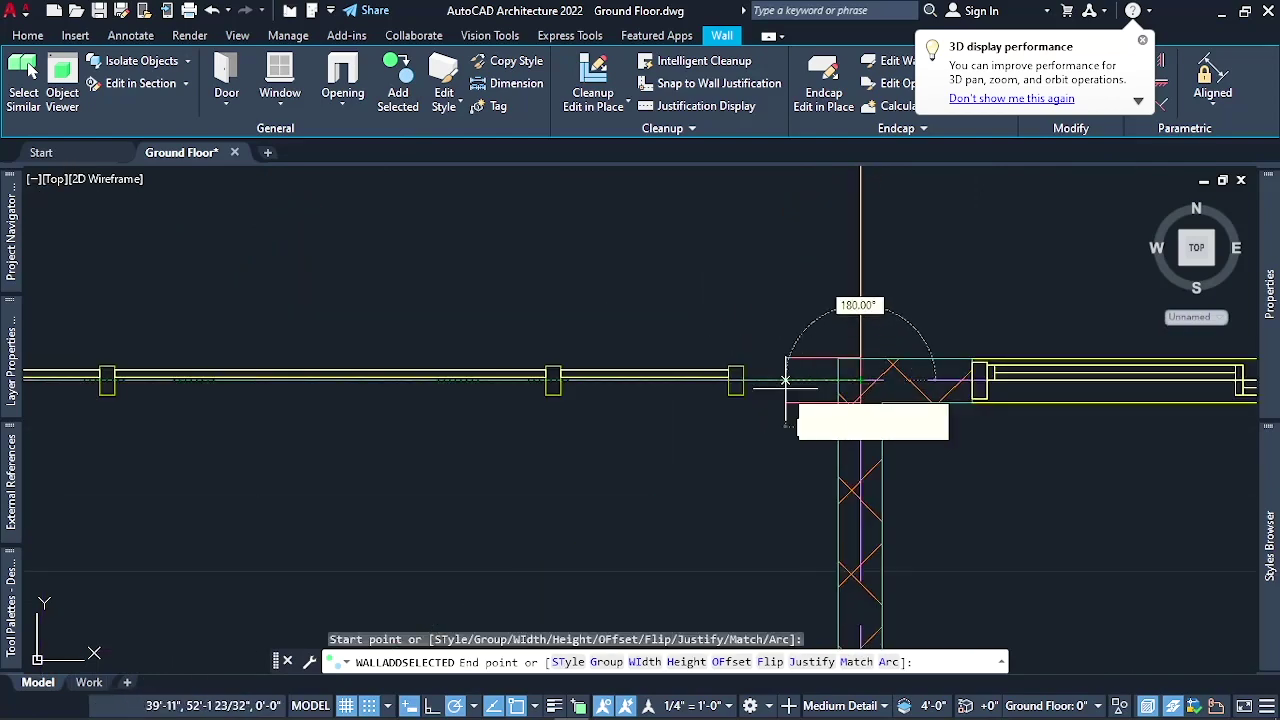
{"action": "scroll", "coordinate": [752, 380], "scroll_direction": "up", "scroll_amount": 2}
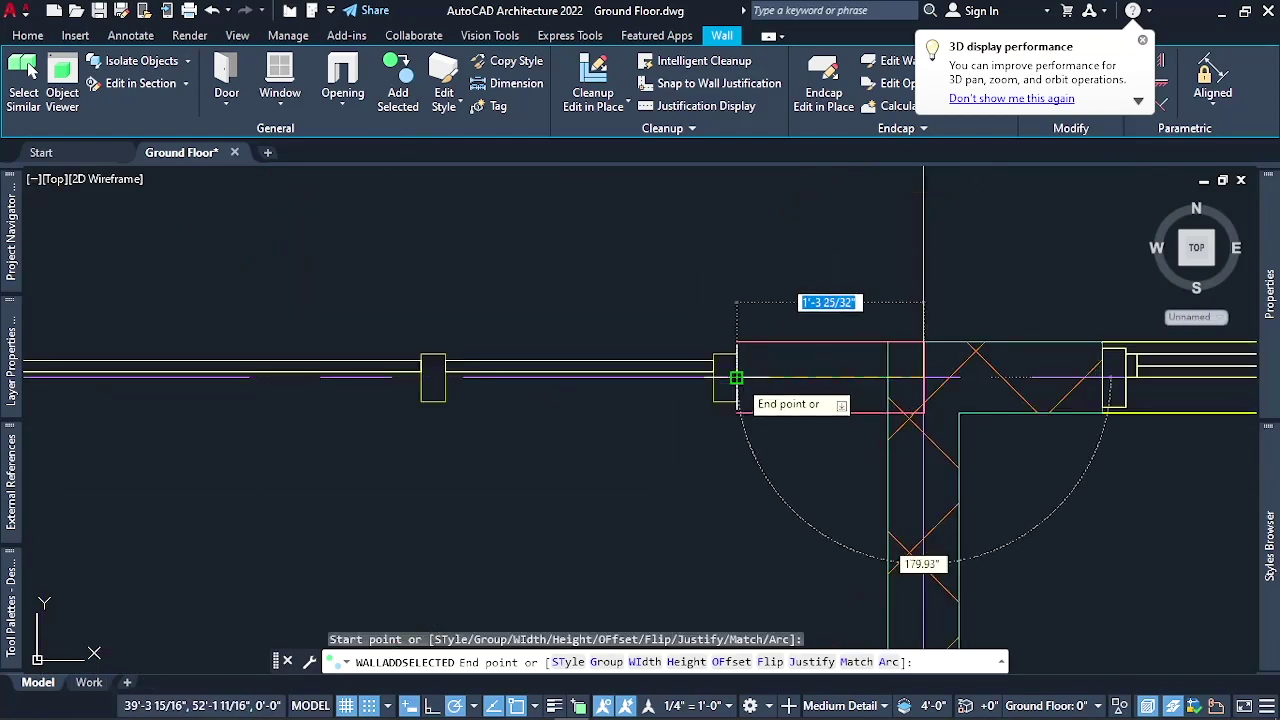
{"action": "left_click", "coordinate": [736, 377]}
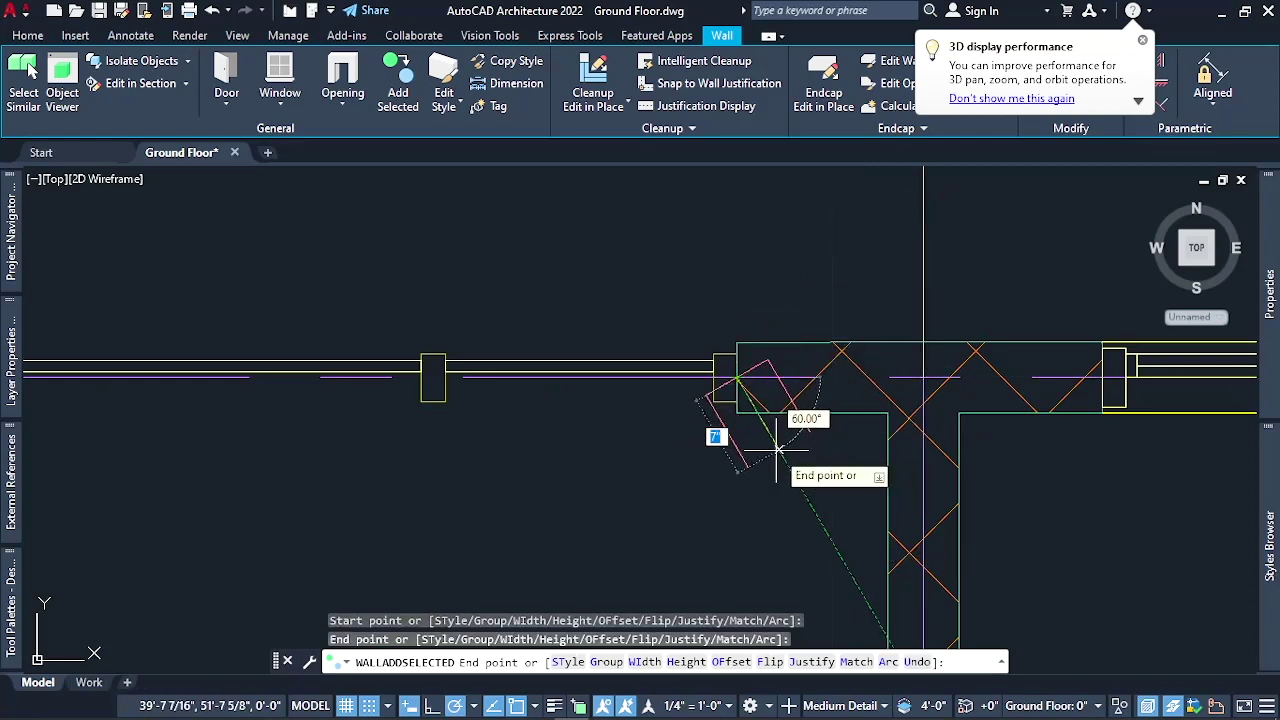
{"action": "scroll", "coordinate": [895, 295], "scroll_direction": "down", "scroll_amount": 5}
{"action": "key", "text": "Return"}
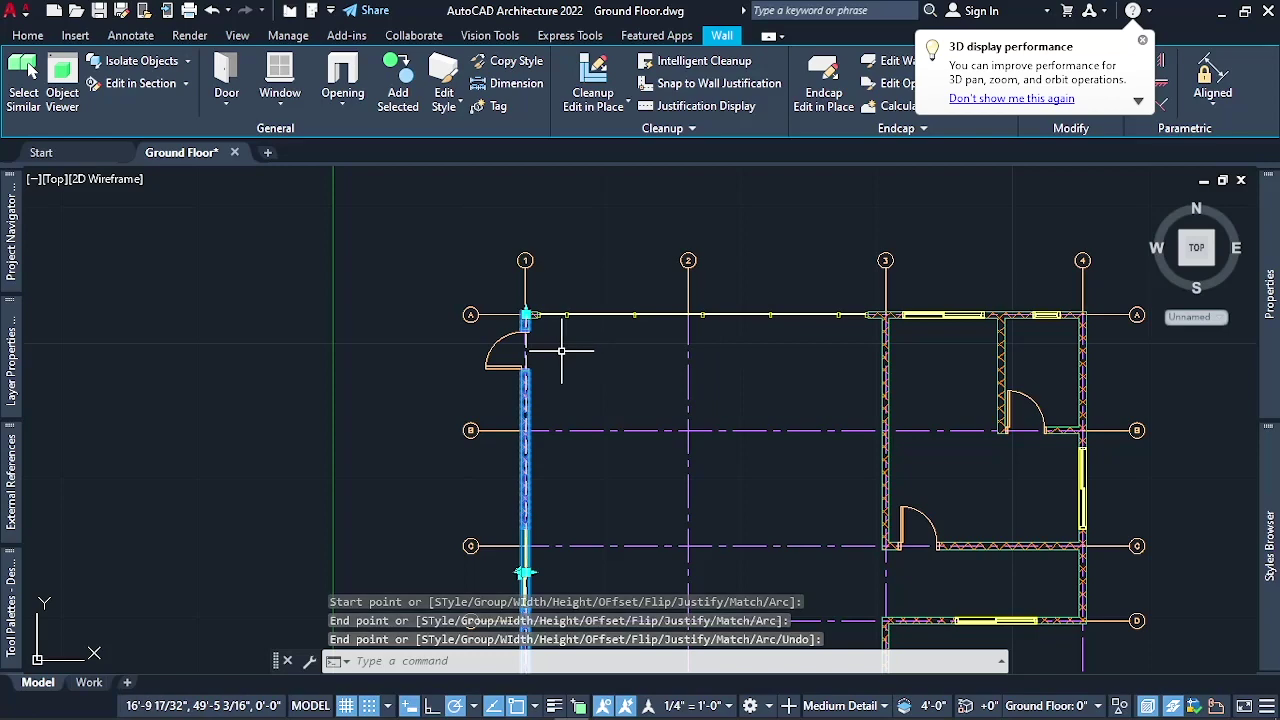
{"action": "key", "text": "Escape"}
{"action": "scroll", "coordinate": [631, 309], "scroll_direction": "up", "scroll_amount": 4}
Turn the view to the back elevation and shade the model with the Realistic visual style
{"action": "scroll", "coordinate": [615, 414], "scroll_direction": "down", "scroll_amount": 4}
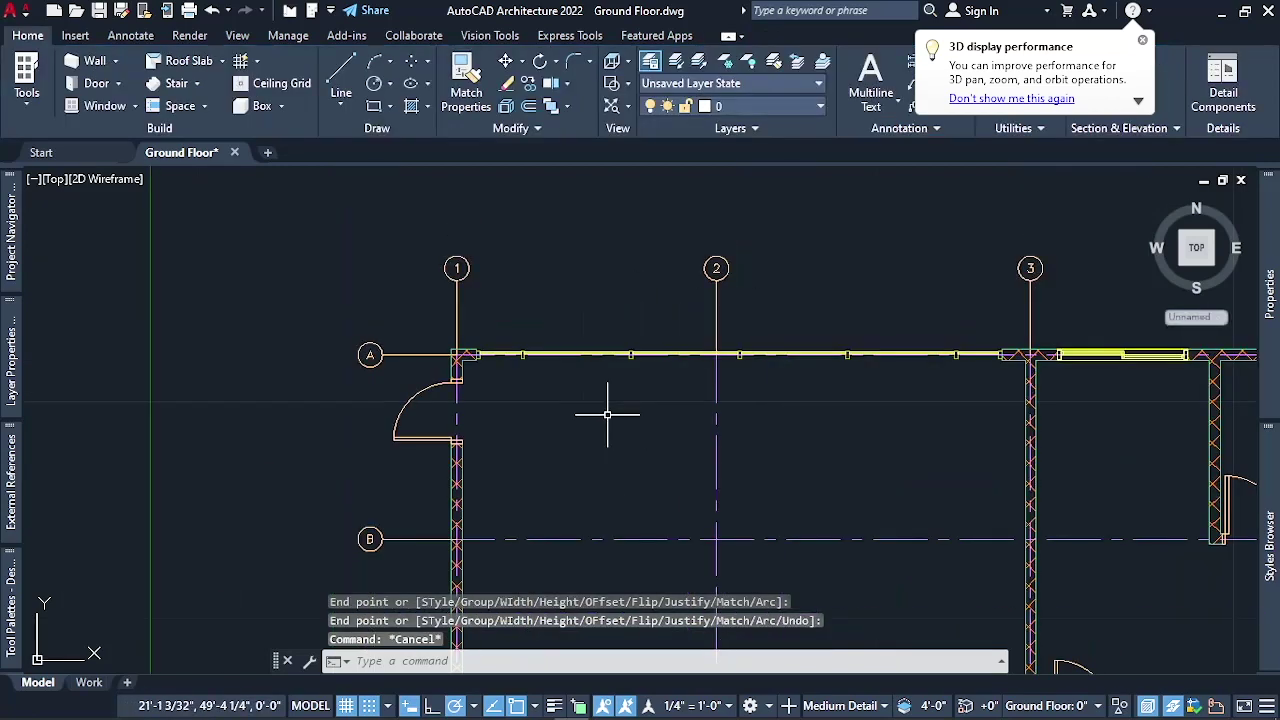
{"action": "scroll", "coordinate": [800, 374], "scroll_direction": "up", "scroll_amount": 4}
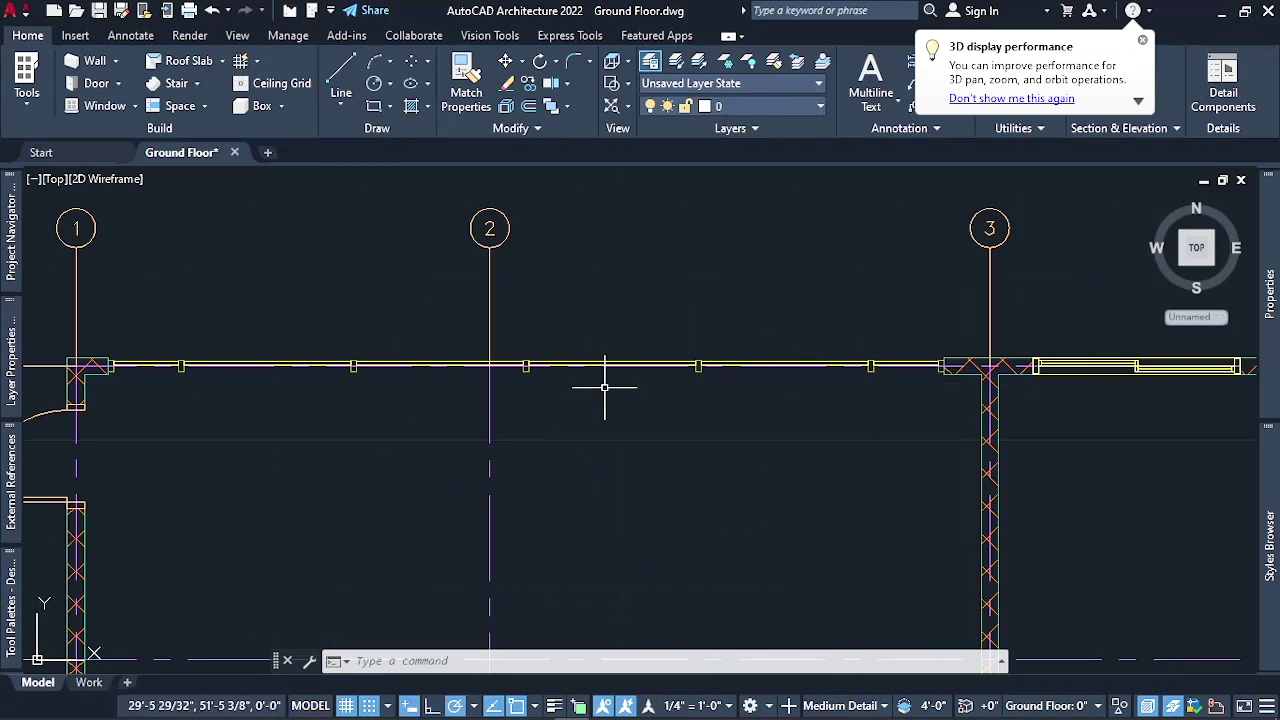
{"action": "scroll", "coordinate": [604, 387], "scroll_direction": "down", "scroll_amount": 4}
{"action": "key", "text": "ctrl+1"}
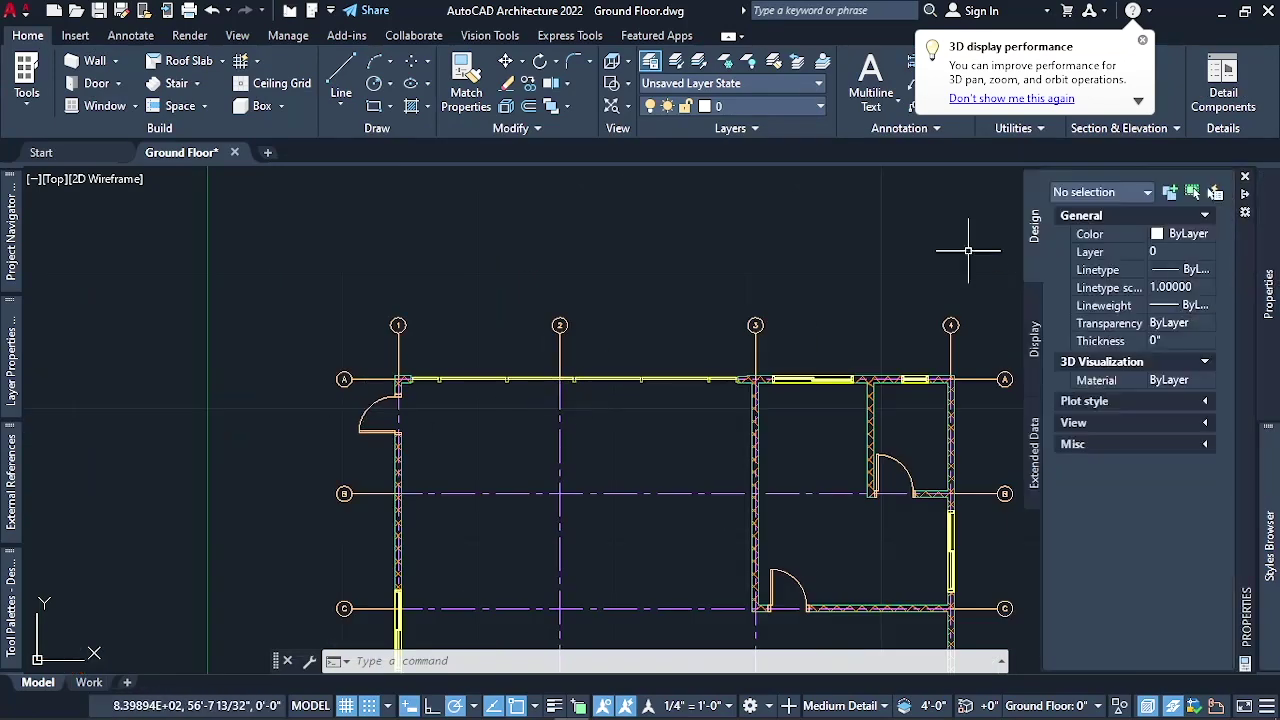
{"action": "key", "text": "ctrl+1"}
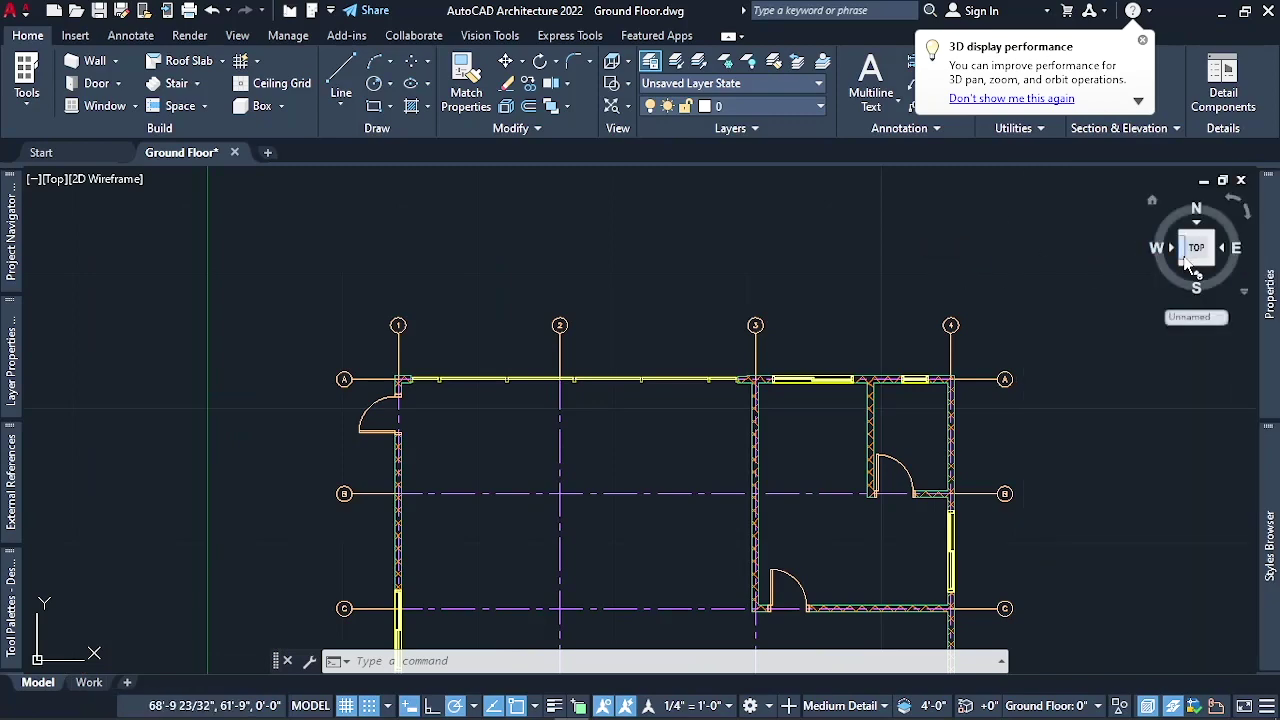
{"action": "left_click_drag", "start_coordinate": [1197, 245], "coordinate": [394, 494]}
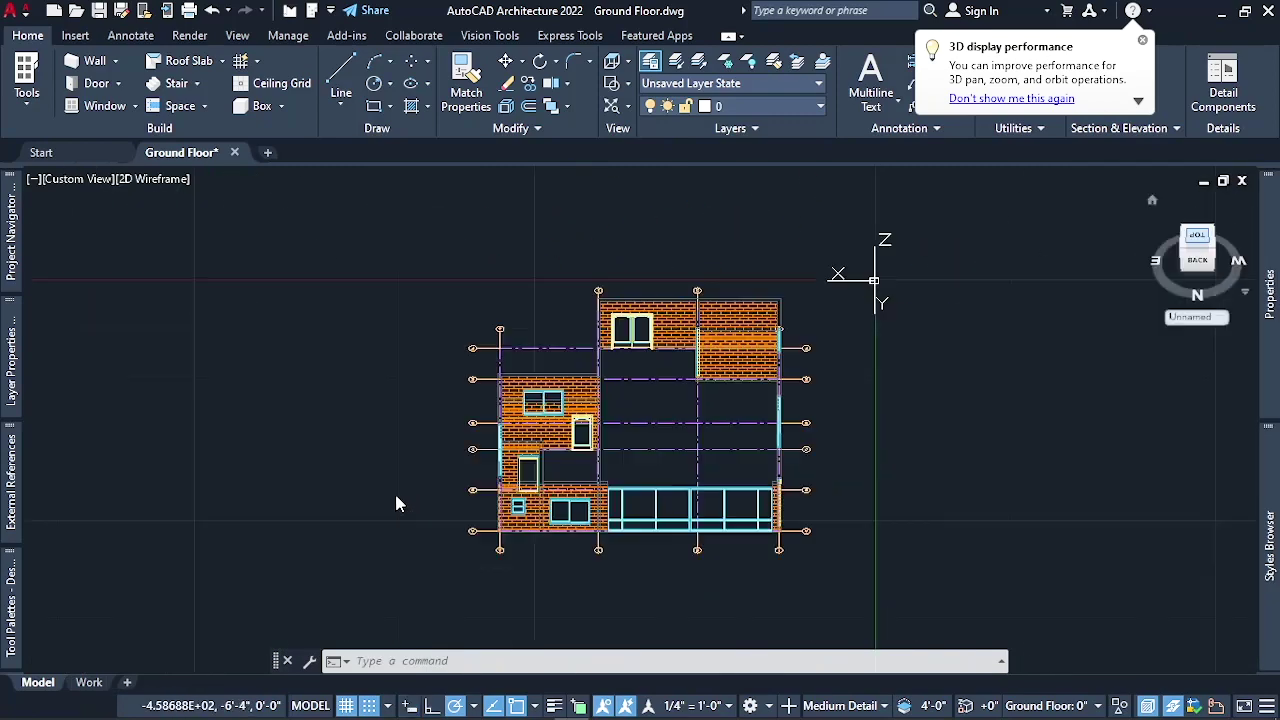
{"action": "right_click", "coordinate": [888, 438]}
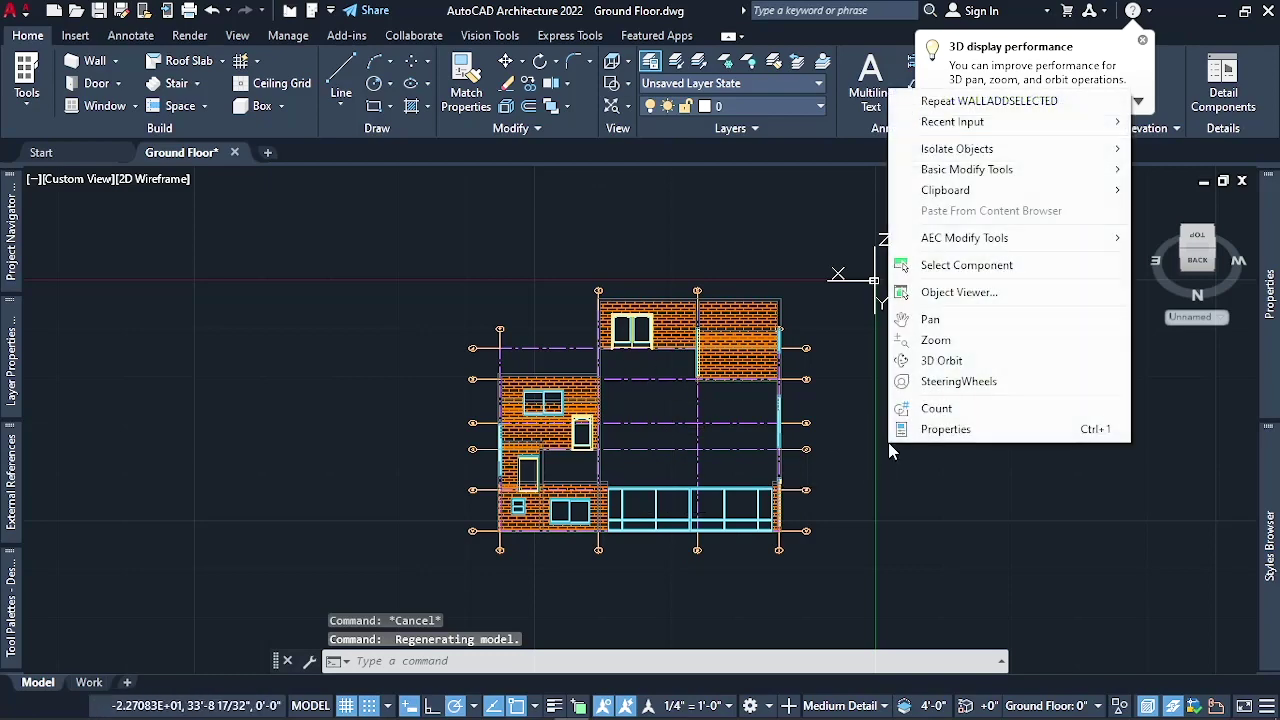
{"action": "left_click", "coordinate": [155, 179]}
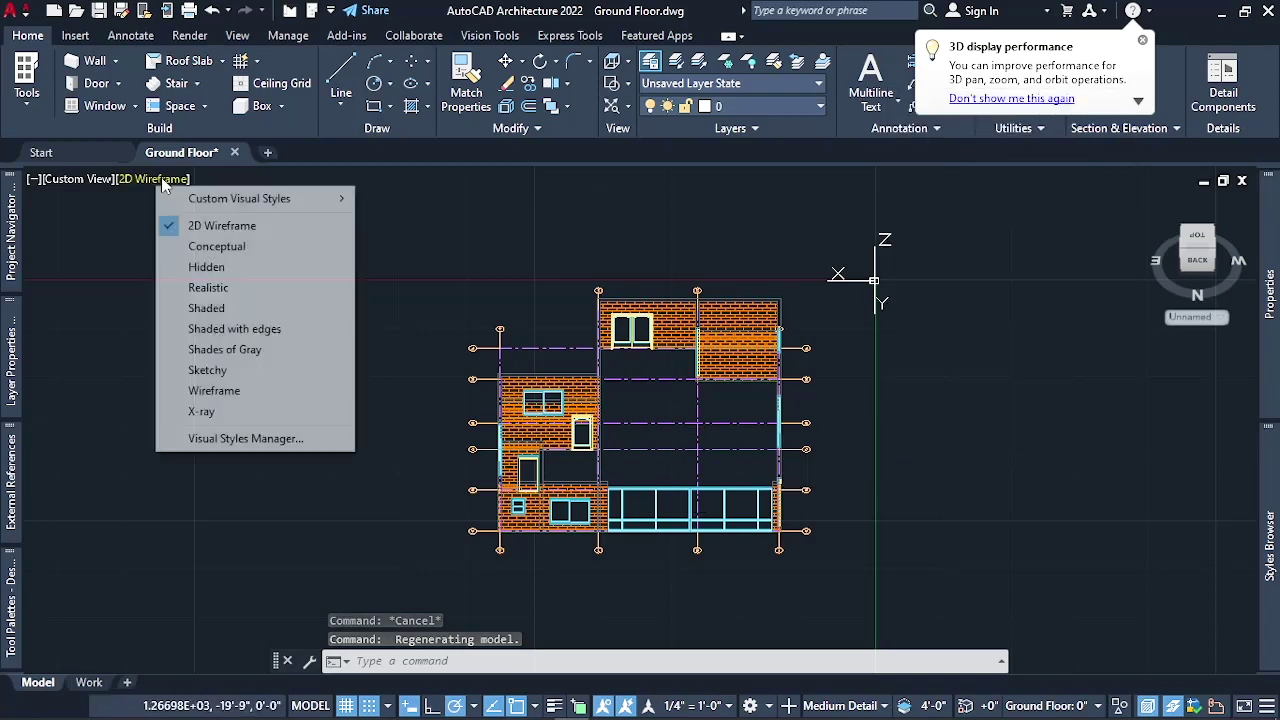
{"action": "left_click", "coordinate": [214, 287]}
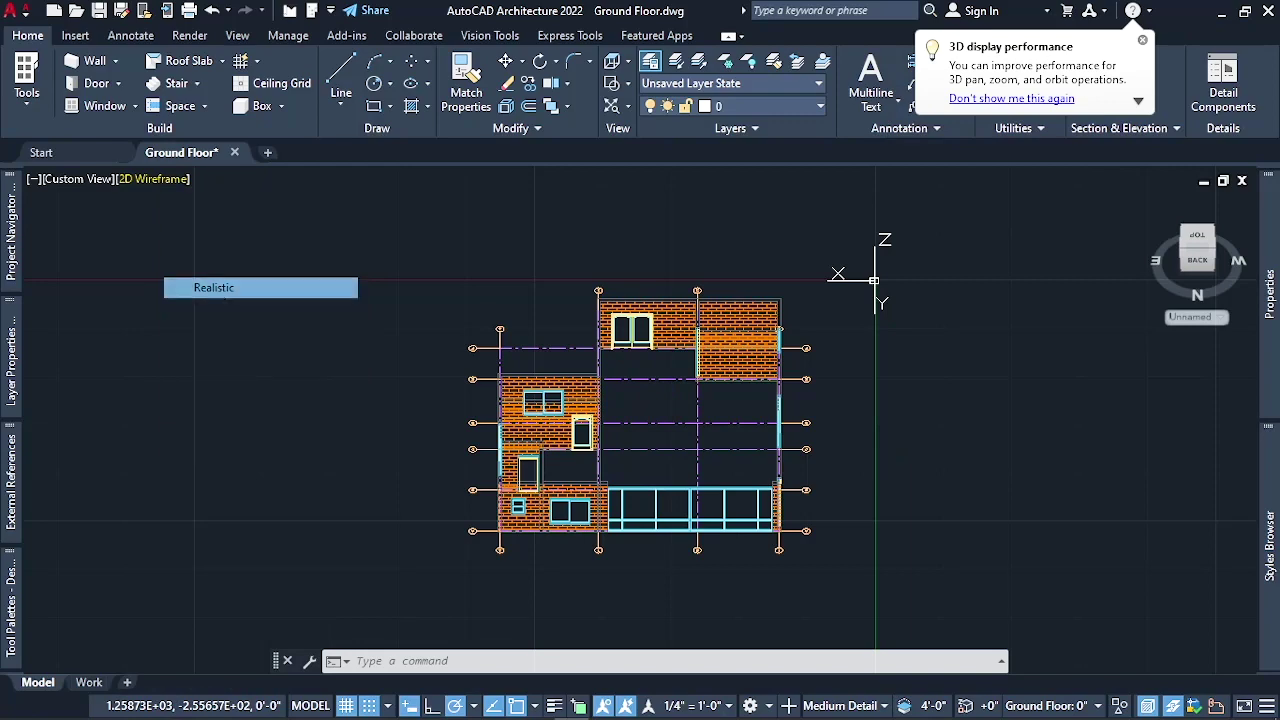
Orbit freely to a low oblique view of the interior, then return to 2D Wireframe
{"action": "right_click", "coordinate": [902, 451]}
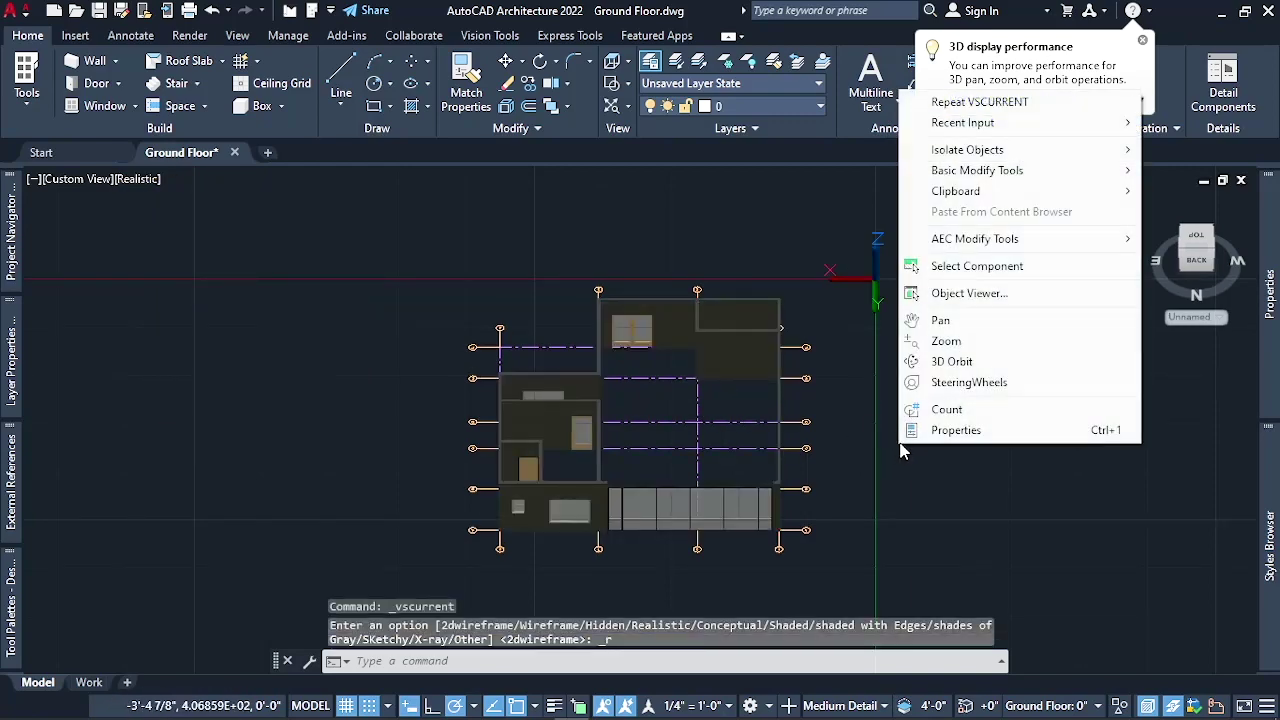
{"action": "left_click", "coordinate": [958, 370]}
{"action": "left_click_drag", "start_coordinate": [809, 514], "coordinate": [588, 466]}
{"action": "scroll", "coordinate": [671, 431], "scroll_direction": "up", "scroll_amount": 6}
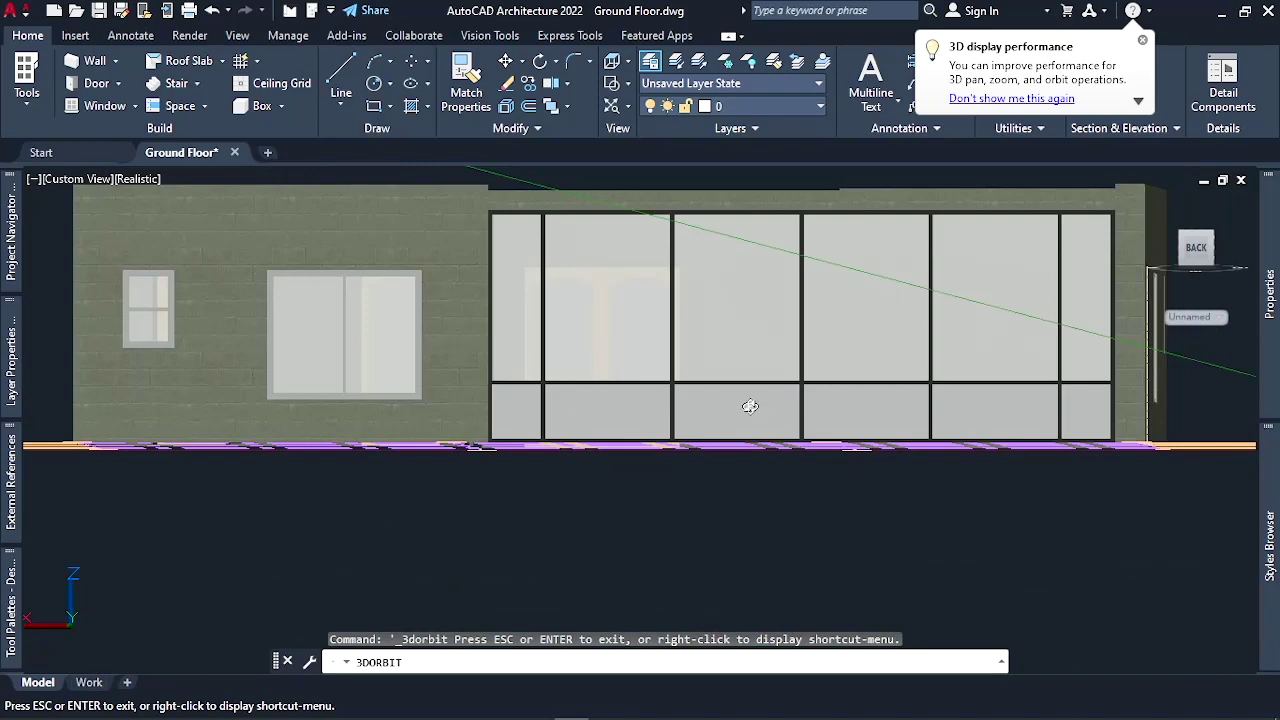
{"action": "mouse_move", "coordinate": [750, 406]}
{"action": "left_mouse_down"}
{"action": "mouse_move", "coordinate": [660, 426]}
{"action": "mouse_move", "coordinate": [740, 426]}
{"action": "left_mouse_up"}
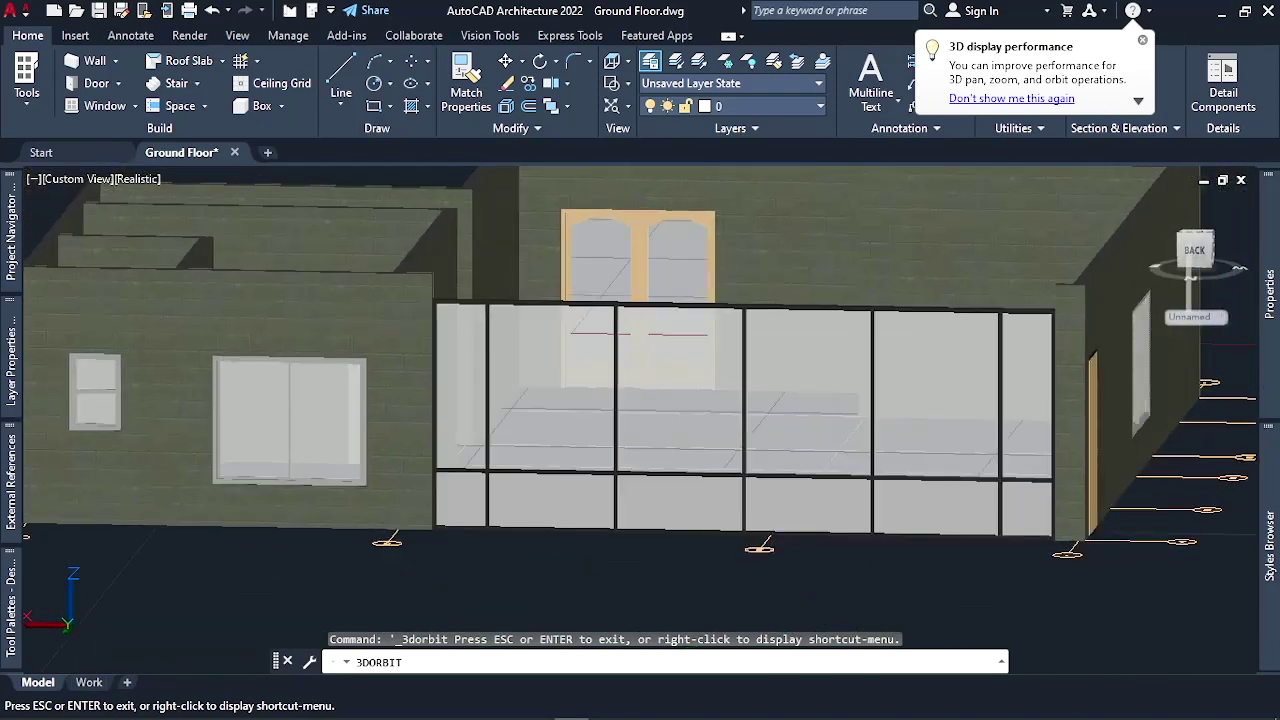
{"action": "key", "text": "Escape"}
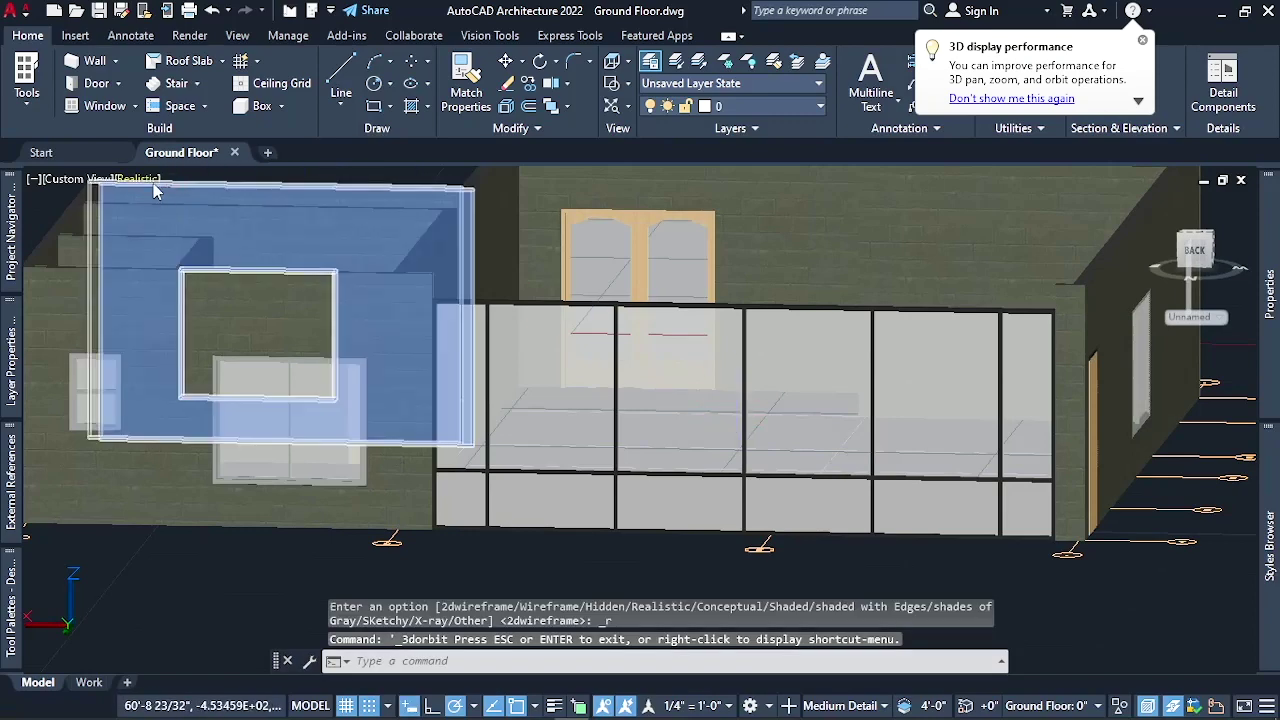
{"action": "left_click", "coordinate": [140, 178]}
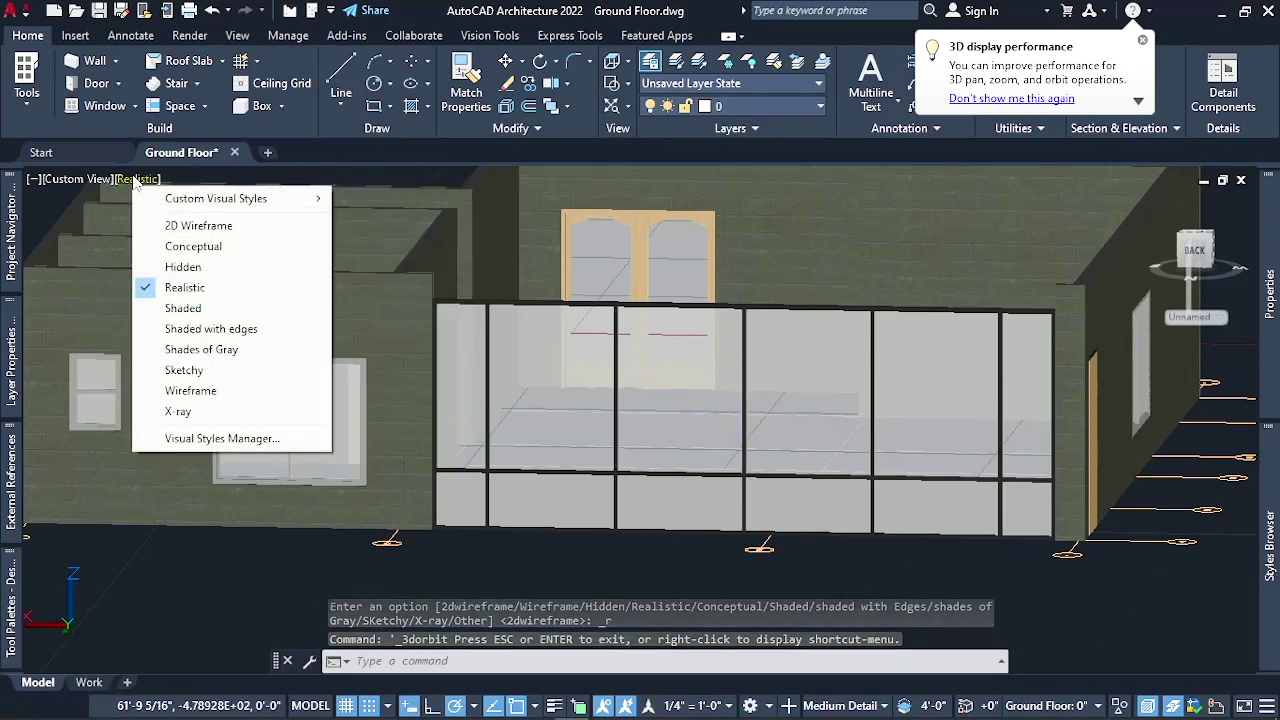
{"action": "left_click", "coordinate": [198, 225]}
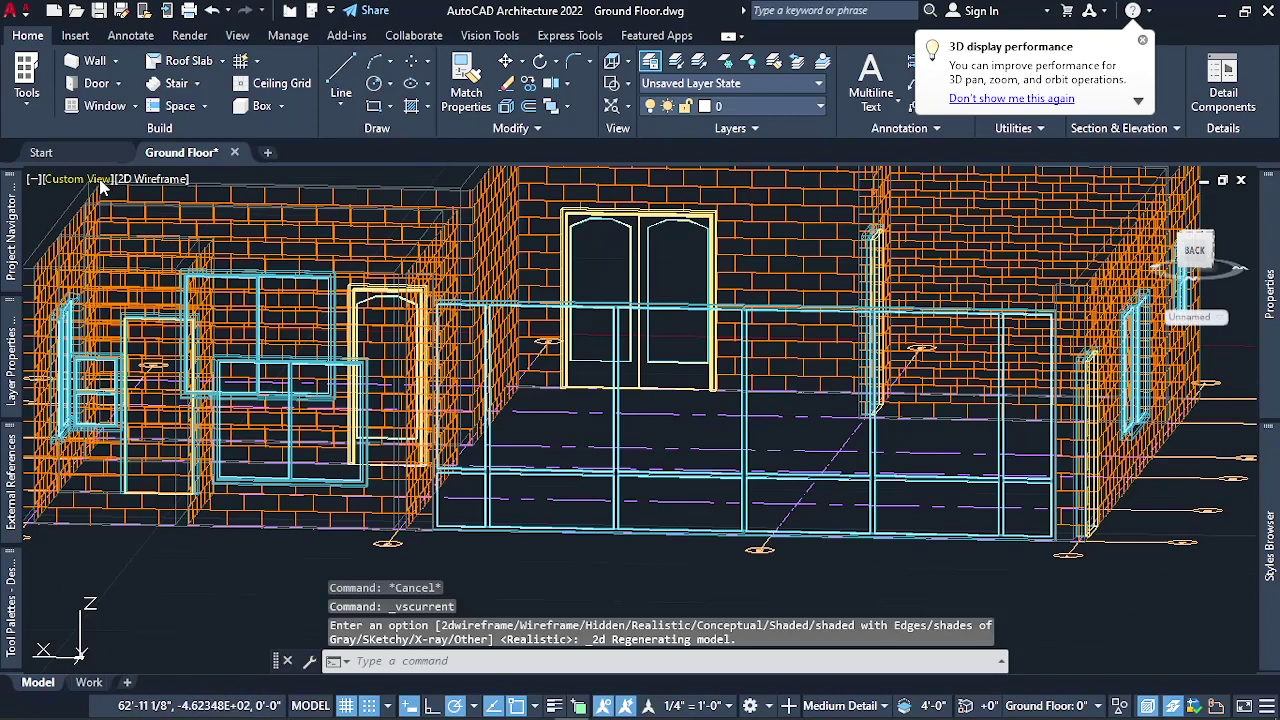
Switch to a southwest isometric view and select the curtain wall at the corner to inspect it
{"action": "left_click", "coordinate": [100, 180]}
{"action": "left_click", "coordinate": [130, 228]}
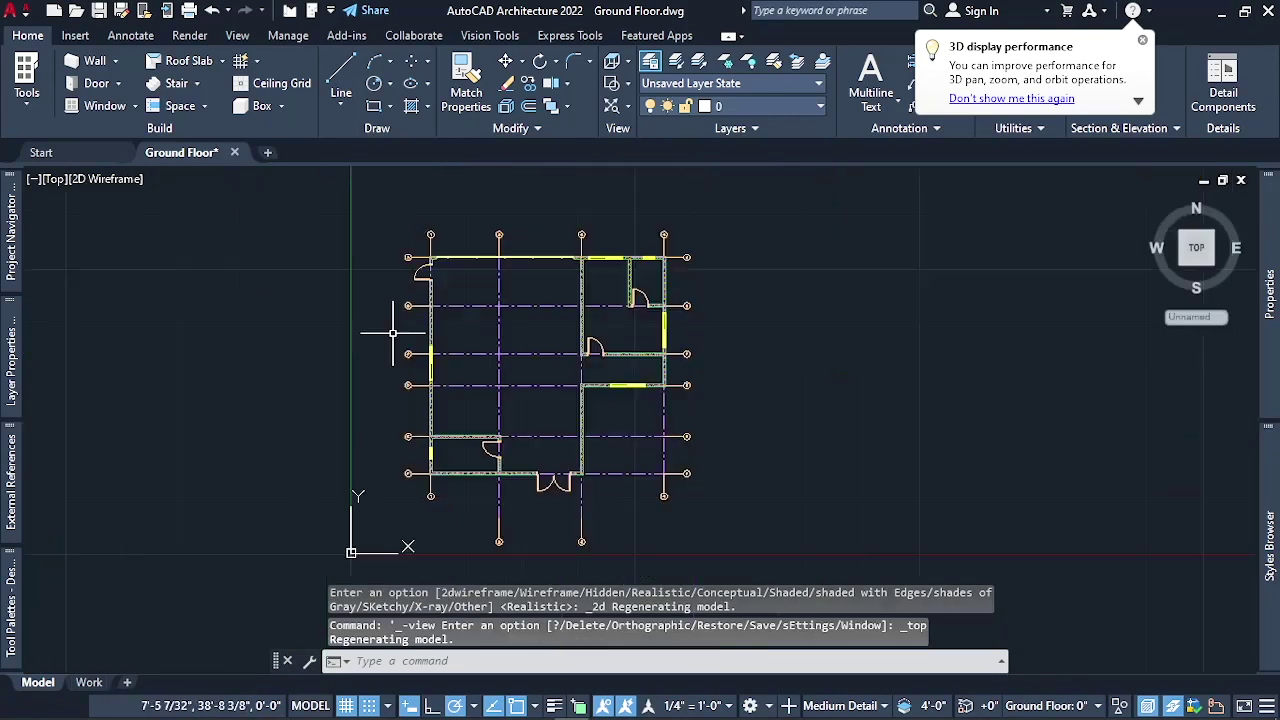
{"action": "scroll", "coordinate": [460, 282], "scroll_direction": "up", "scroll_amount": 4}
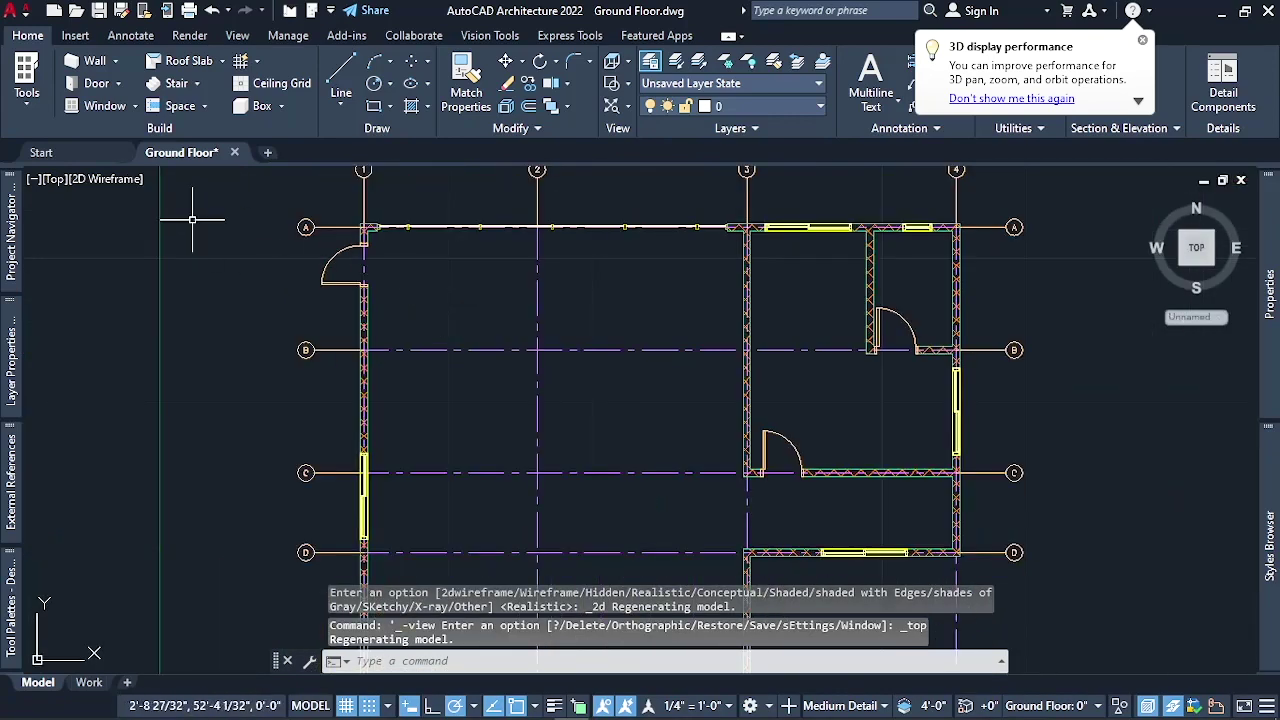
{"action": "left_click", "coordinate": [1175, 272]}
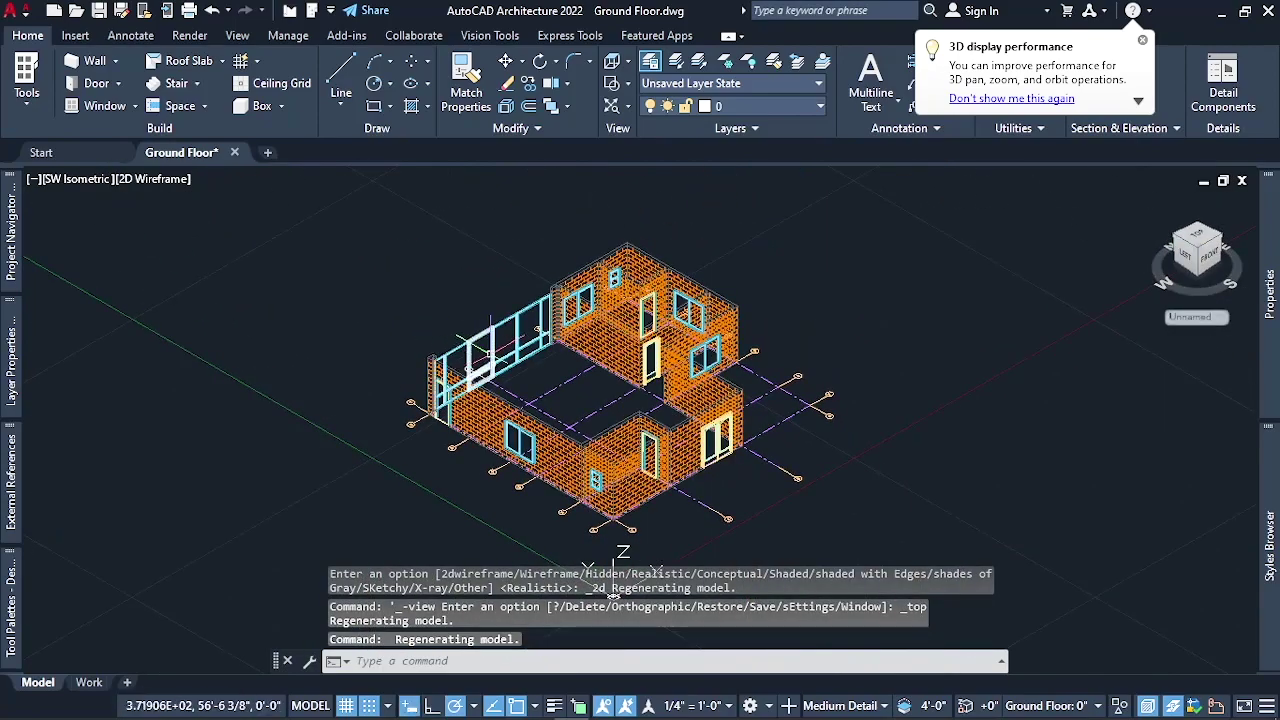
{"action": "scroll", "coordinate": [545, 292], "scroll_direction": "up", "scroll_amount": 6}
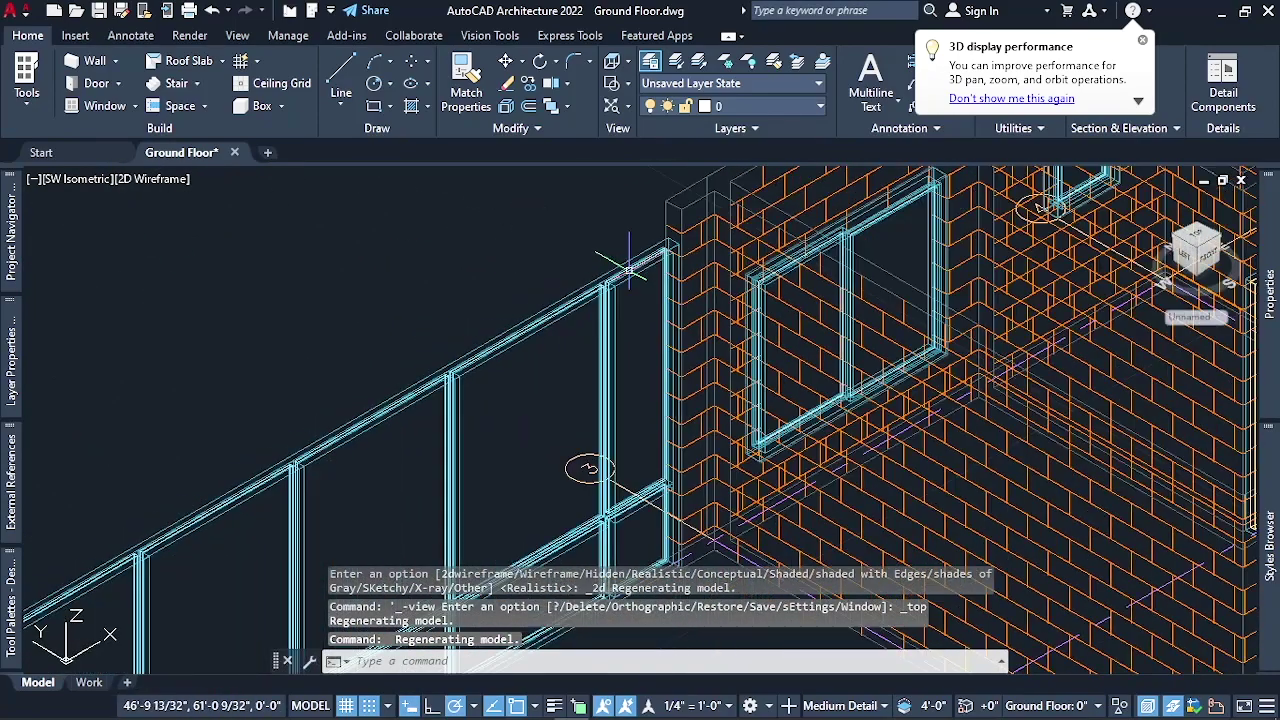
{"action": "scroll", "coordinate": [686, 237], "scroll_direction": "up", "scroll_amount": 4}
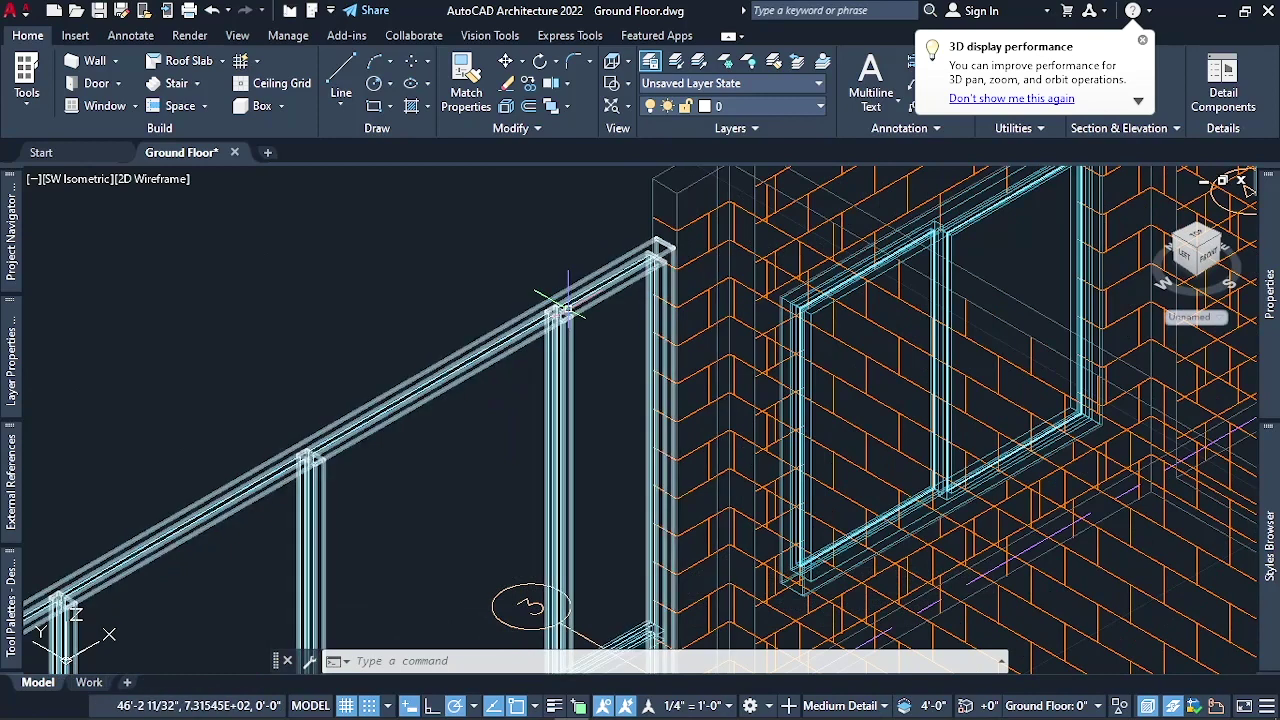
{"action": "left_click", "coordinate": [531, 330]}
{"action": "mouse_move", "coordinate": [1272, 300]}
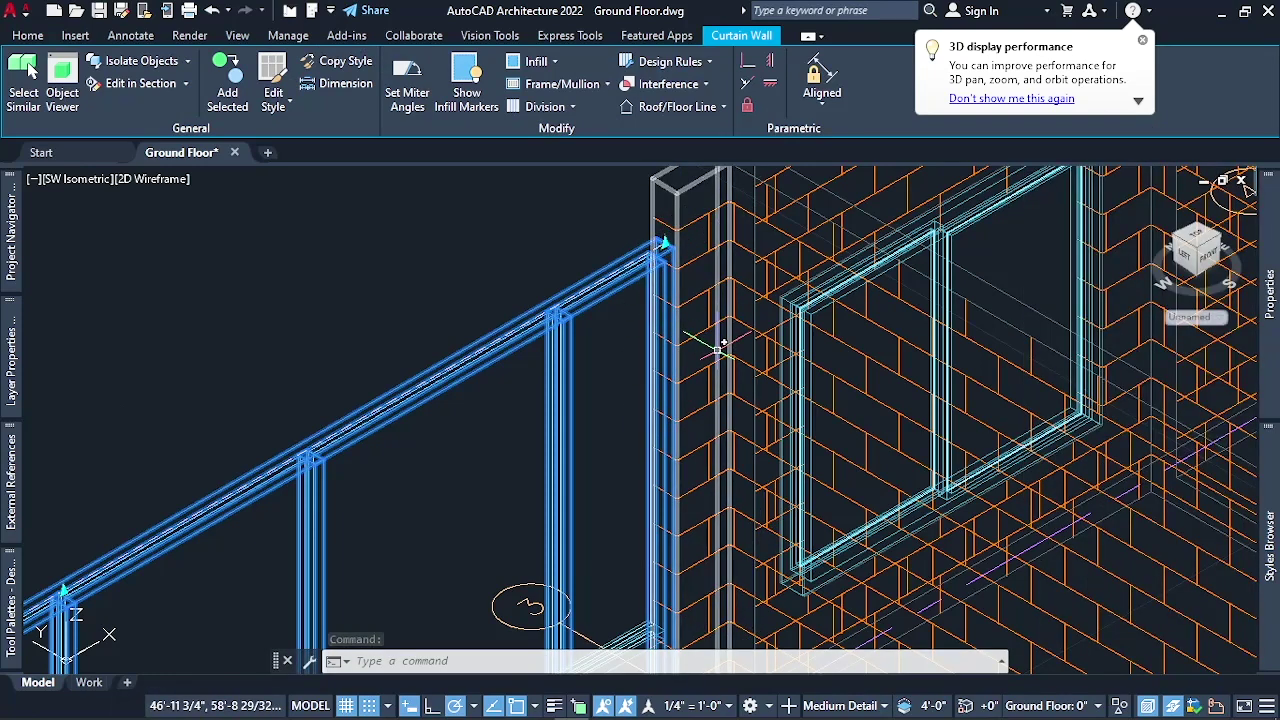
{"action": "key", "text": "Escape"}
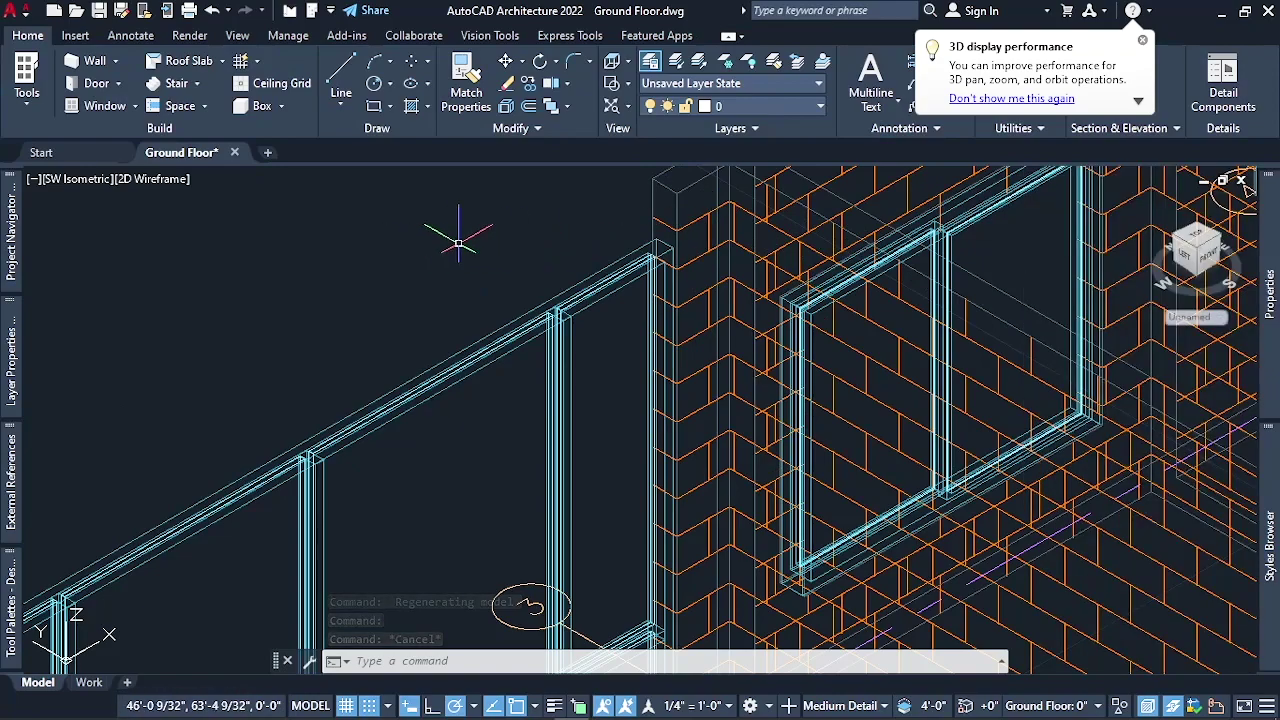
Return to the top plan and select the left wall at the top-left corner
{"action": "left_click", "coordinate": [1197, 238]}
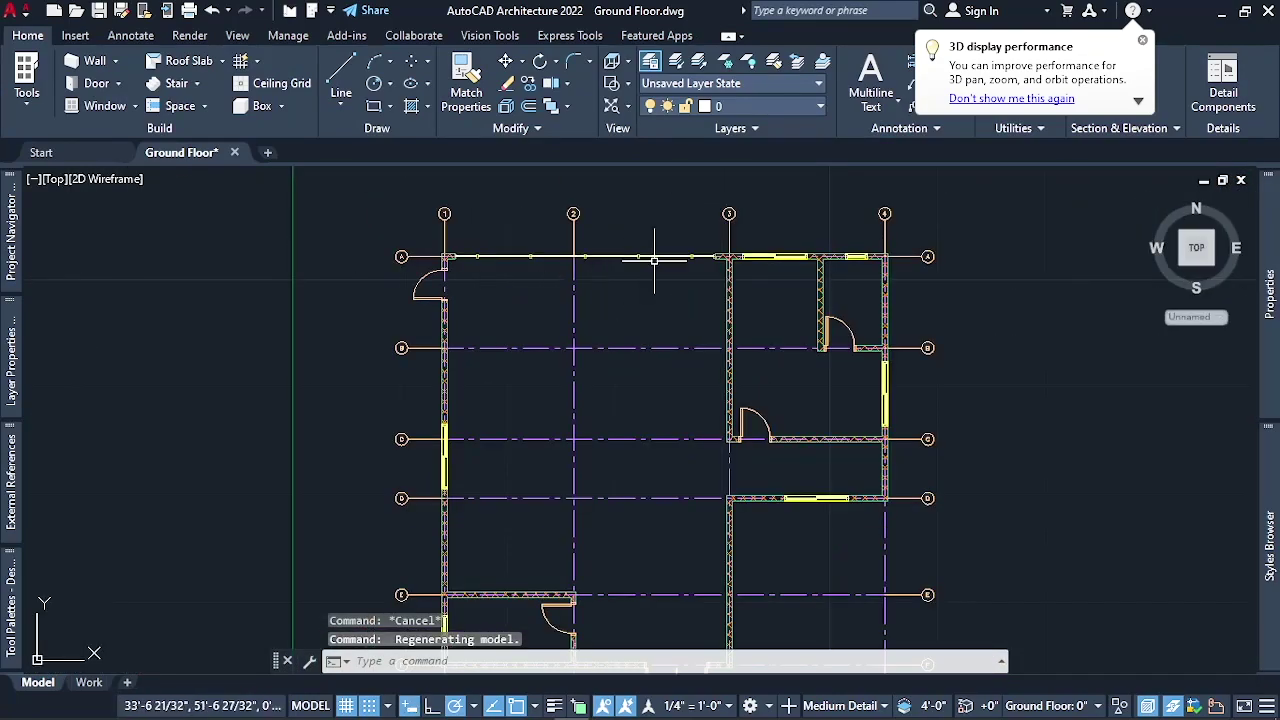
{"action": "scroll", "coordinate": [654, 261], "scroll_direction": "up", "scroll_amount": 4}
{"action": "left_click", "coordinate": [114, 400]}
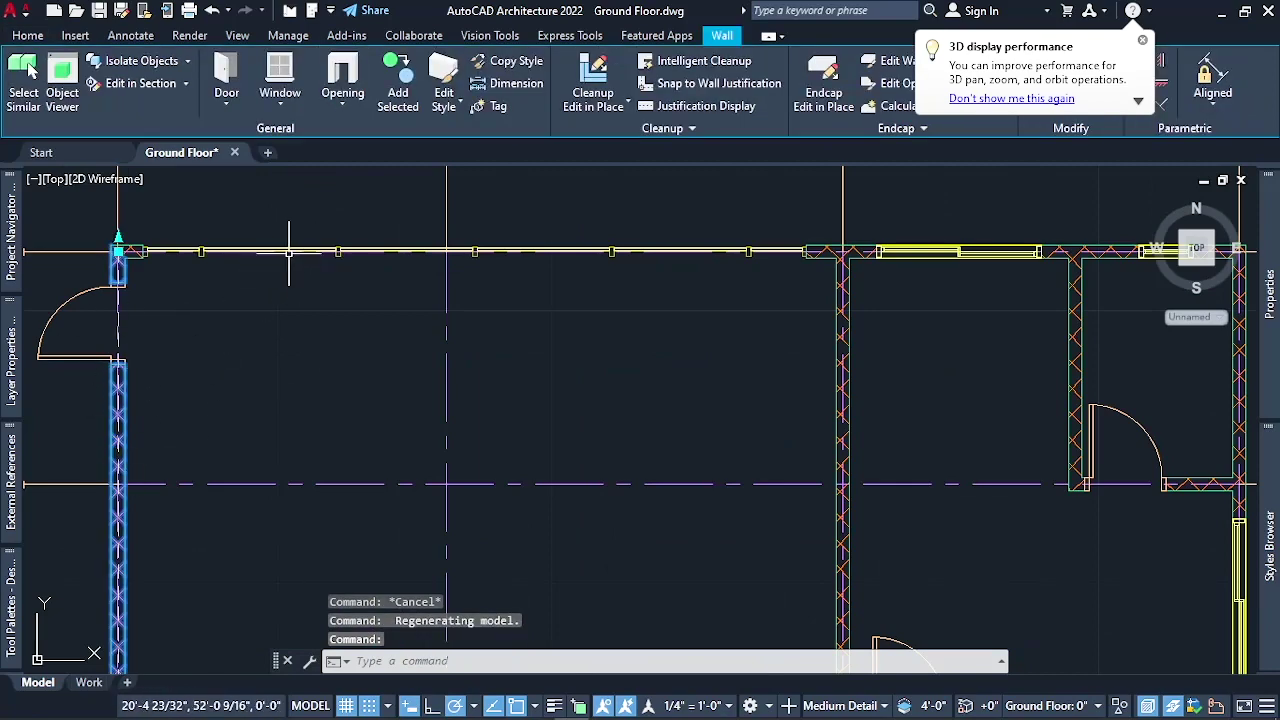
Draw a matching CMU wall from the top-left corner to the junction near grid 3
{"action": "left_click", "coordinate": [406, 88]}
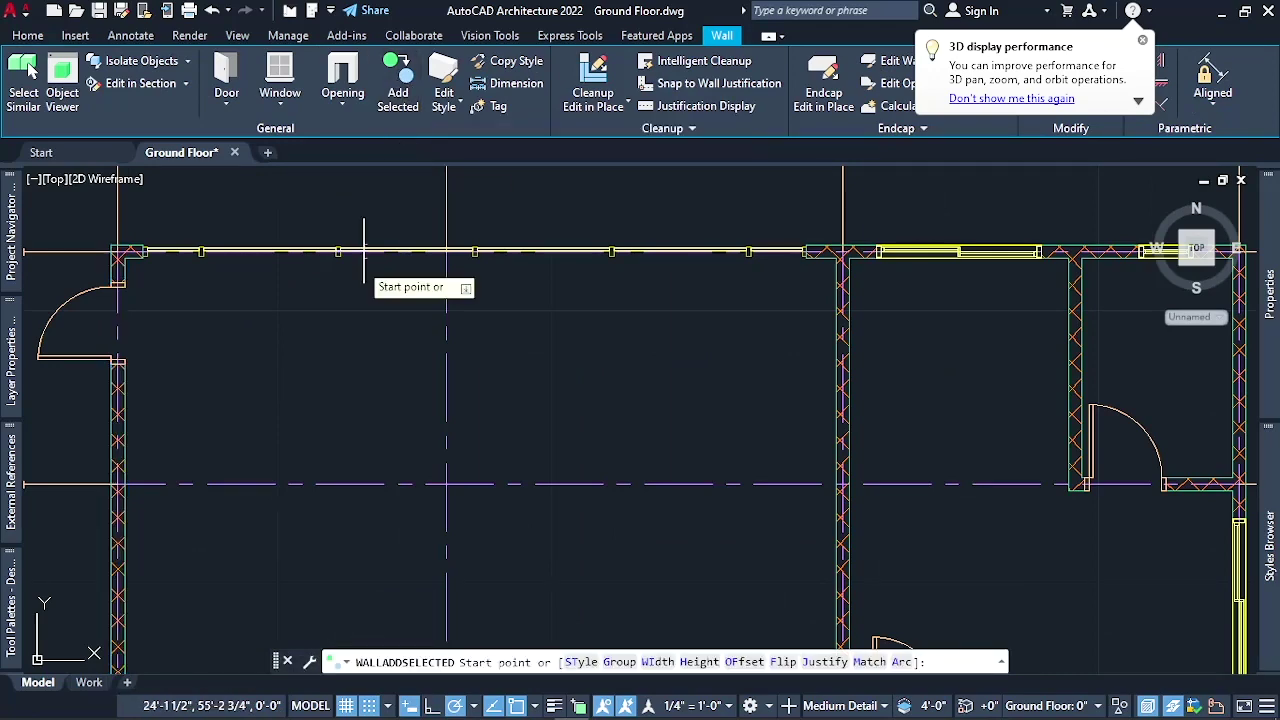
{"action": "scroll", "coordinate": [143, 251], "scroll_direction": "up", "scroll_amount": 5}
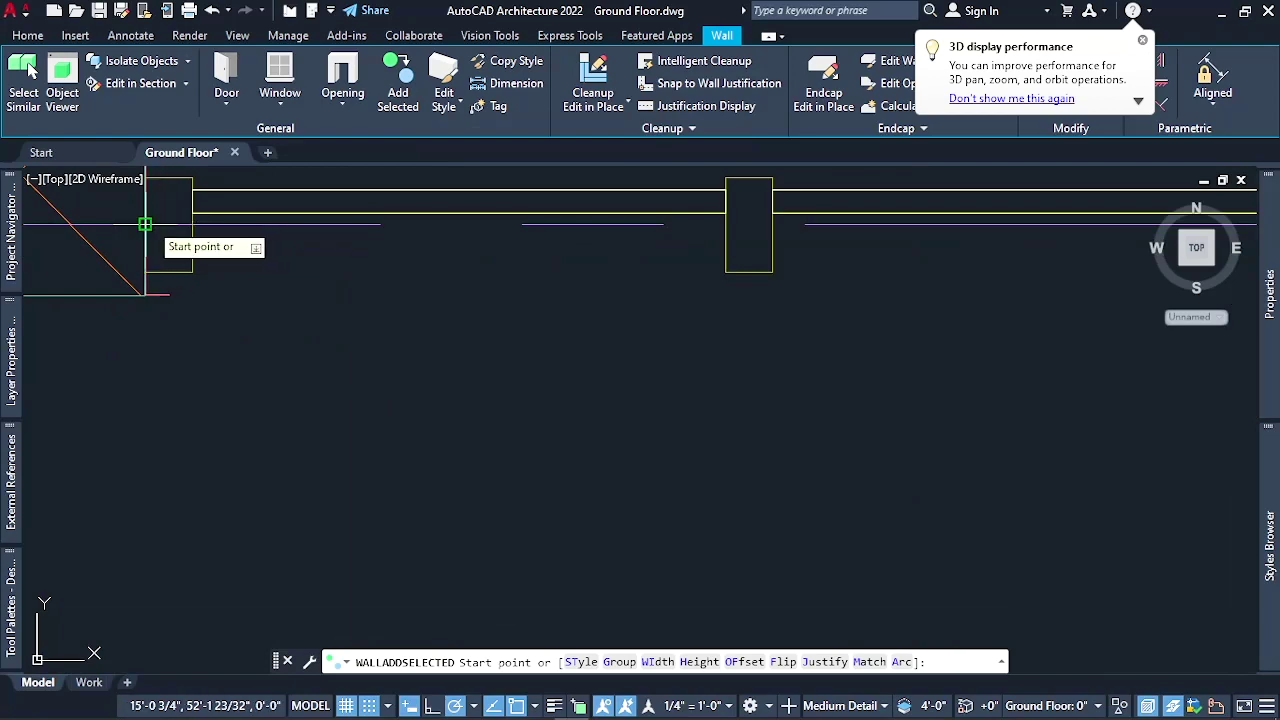
{"action": "left_click", "coordinate": [178, 233]}
{"action": "mouse_move", "coordinate": [5, 280]}
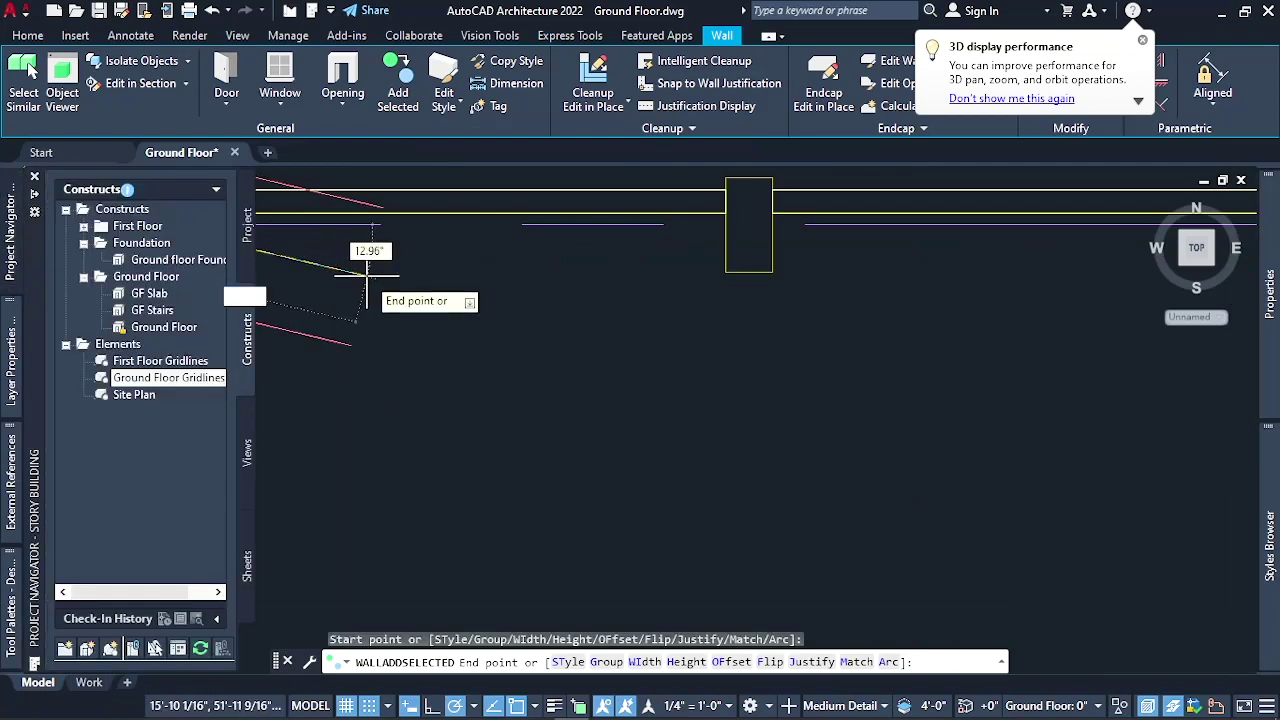
{"action": "scroll", "coordinate": [320, 295], "scroll_direction": "down", "scroll_amount": 5}
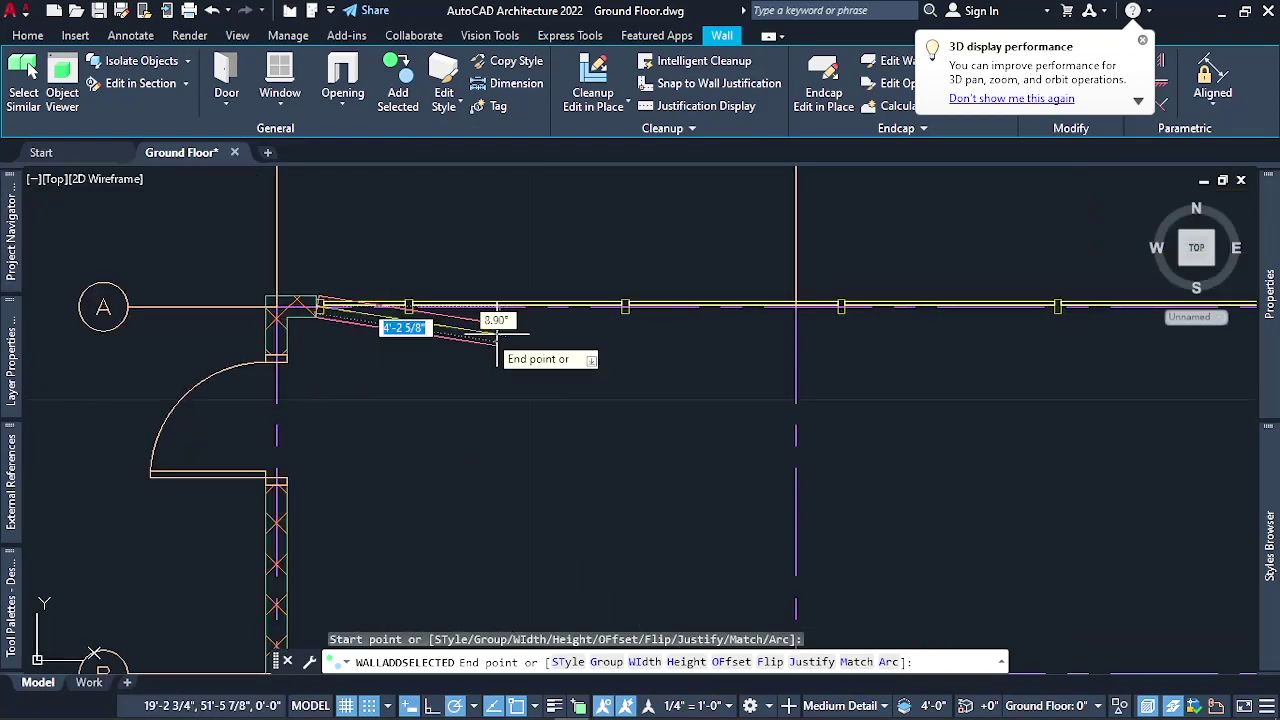
{"action": "scroll", "coordinate": [240, 308], "scroll_direction": "down", "scroll_amount": 2}
{"action": "scroll", "coordinate": [942, 316], "scroll_direction": "up", "scroll_amount": 5}
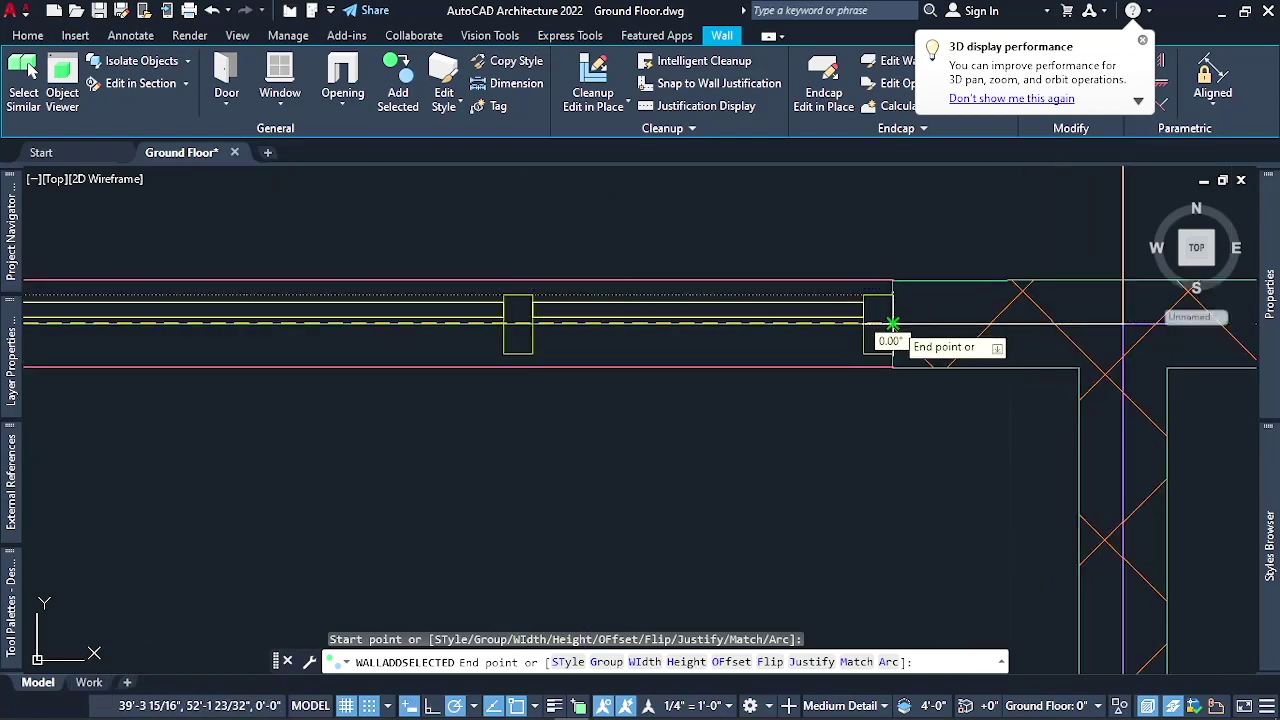
{"action": "left_click", "coordinate": [892, 323]}
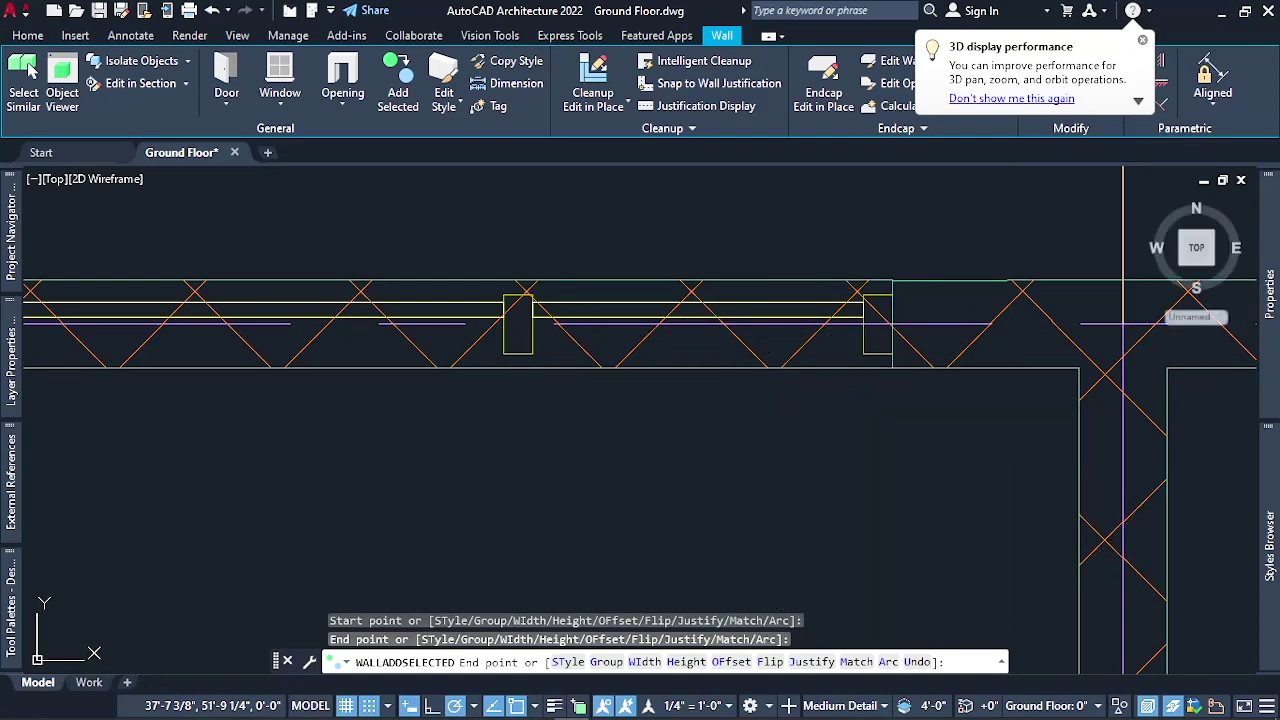
{"action": "key", "text": "Return"}
{"action": "scroll", "coordinate": [600, 372], "scroll_direction": "down", "scroll_amount": 5}
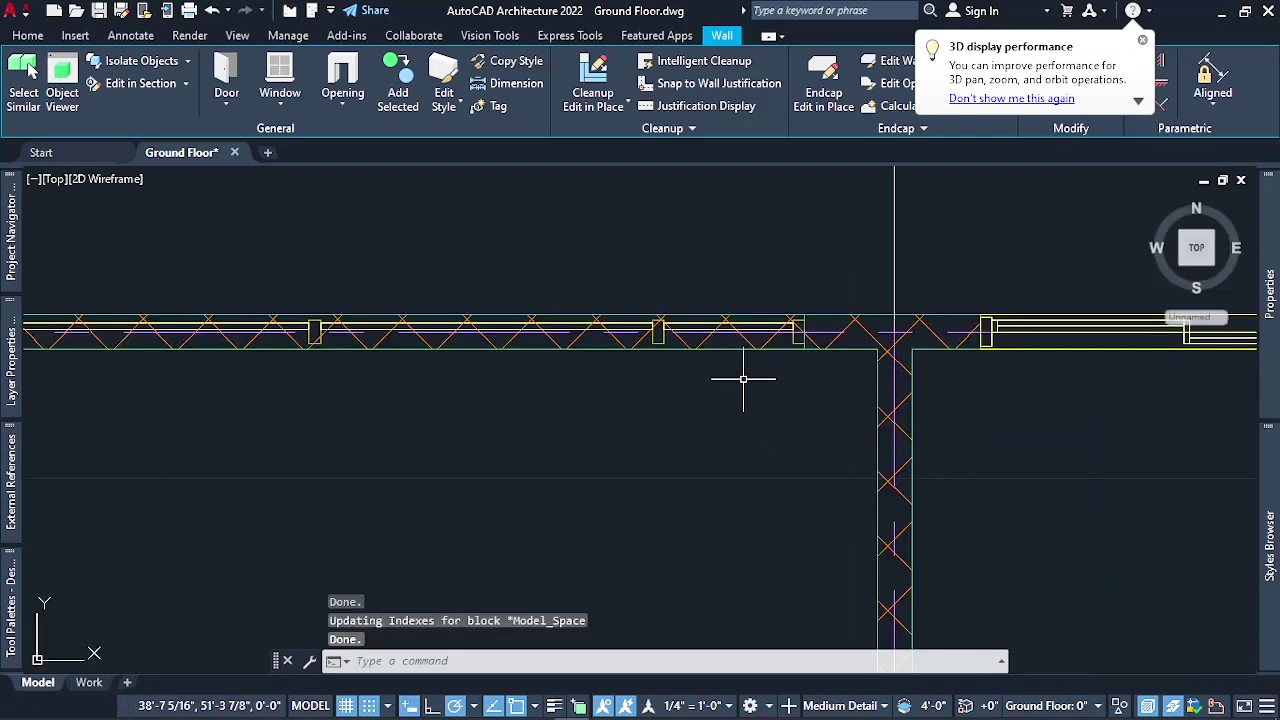
{"action": "scroll", "coordinate": [514, 334], "scroll_direction": "up", "scroll_amount": 3}
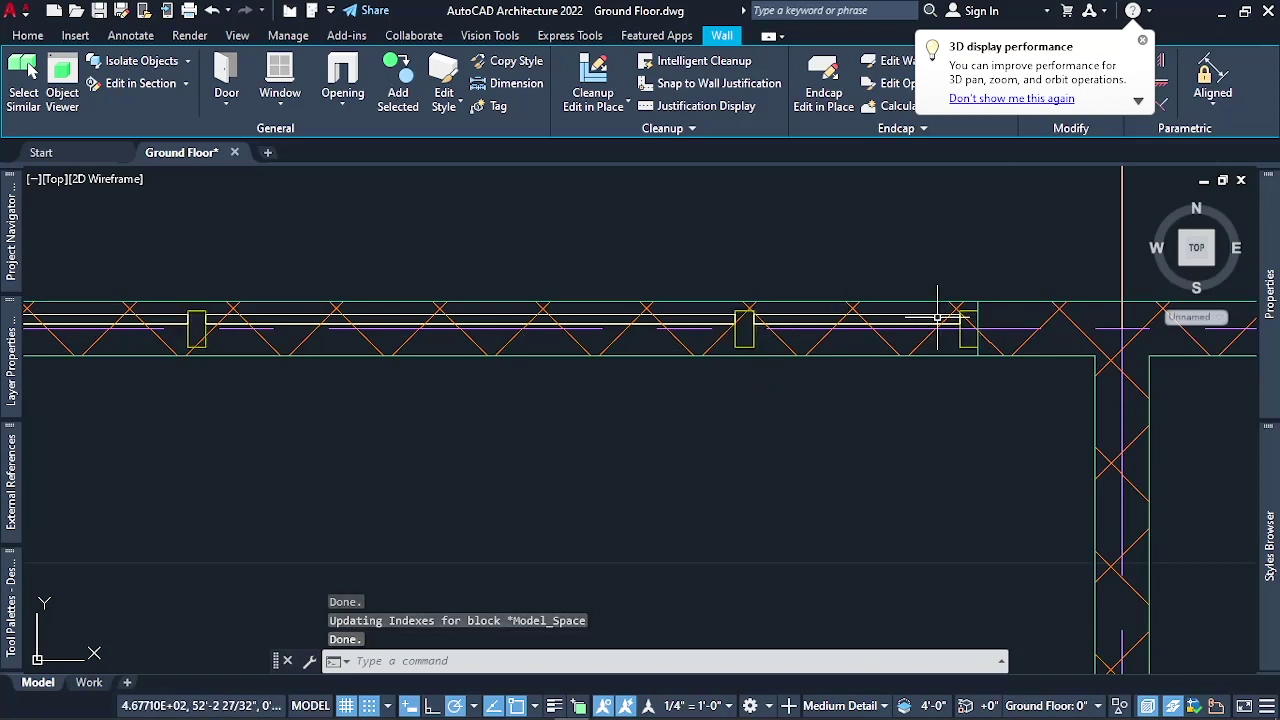
Give the selected grid-A walls a 1'-0" base height and 9'-0" elevation in Properties
{"action": "left_click", "coordinate": [895, 348]}
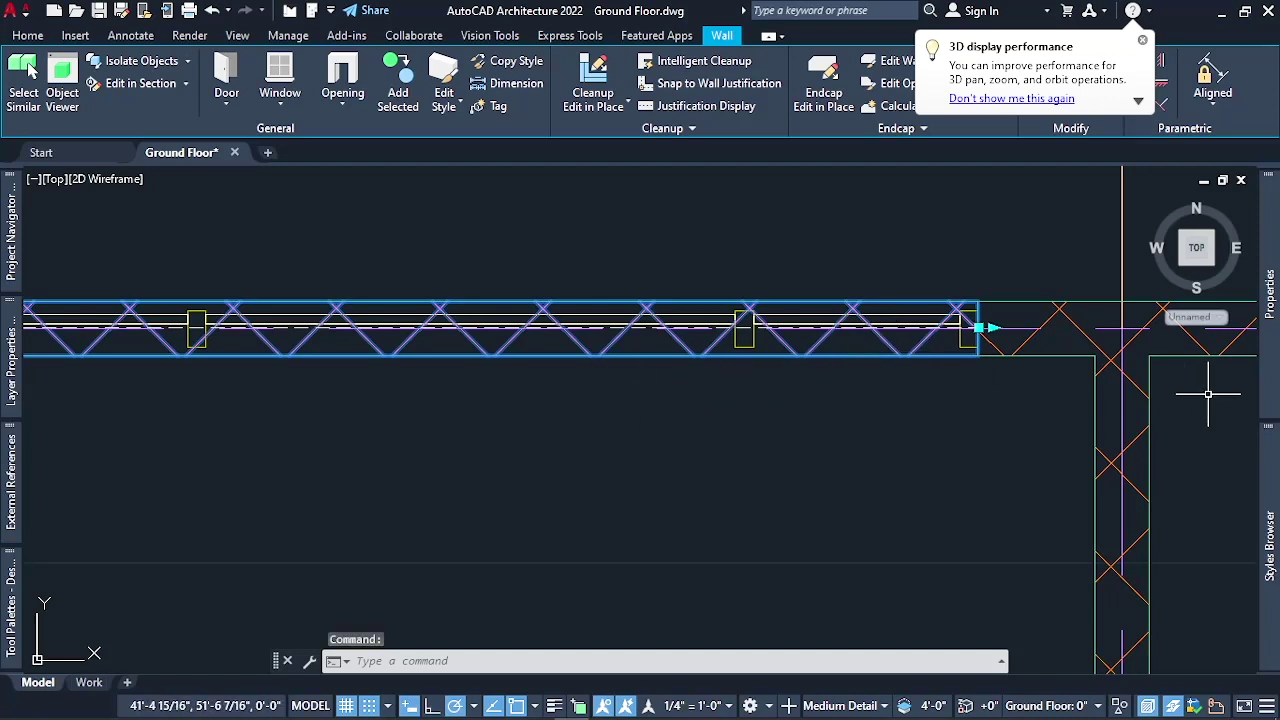
{"action": "mouse_move", "coordinate": [1270, 380]}
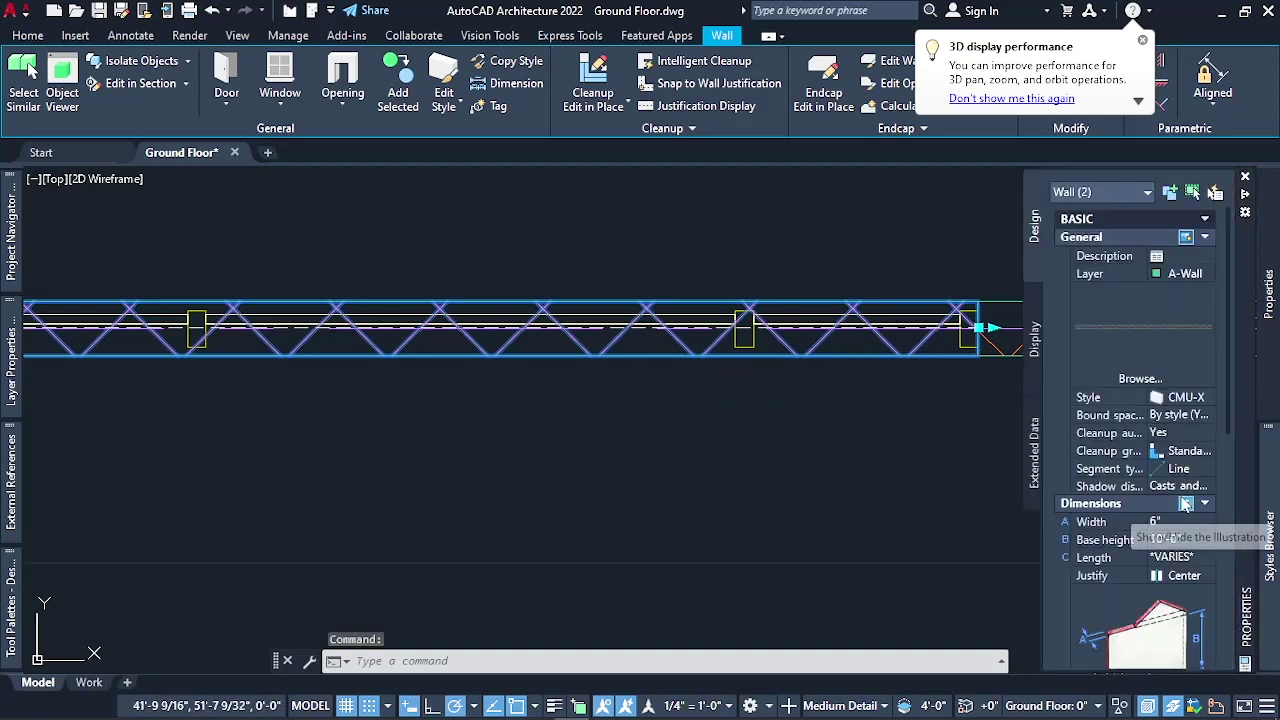
{"action": "scroll", "coordinate": [1183, 497], "scroll_direction": "down", "scroll_amount": 2}
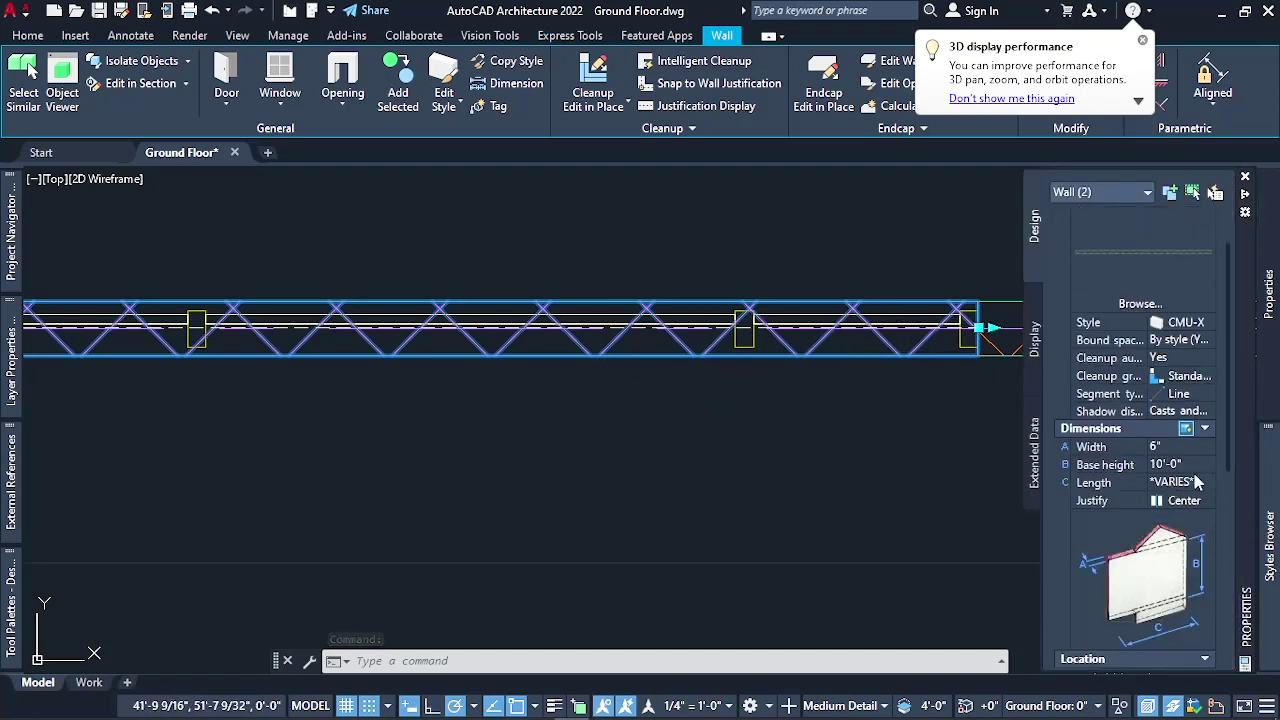
{"action": "left_click", "coordinate": [1167, 466]}
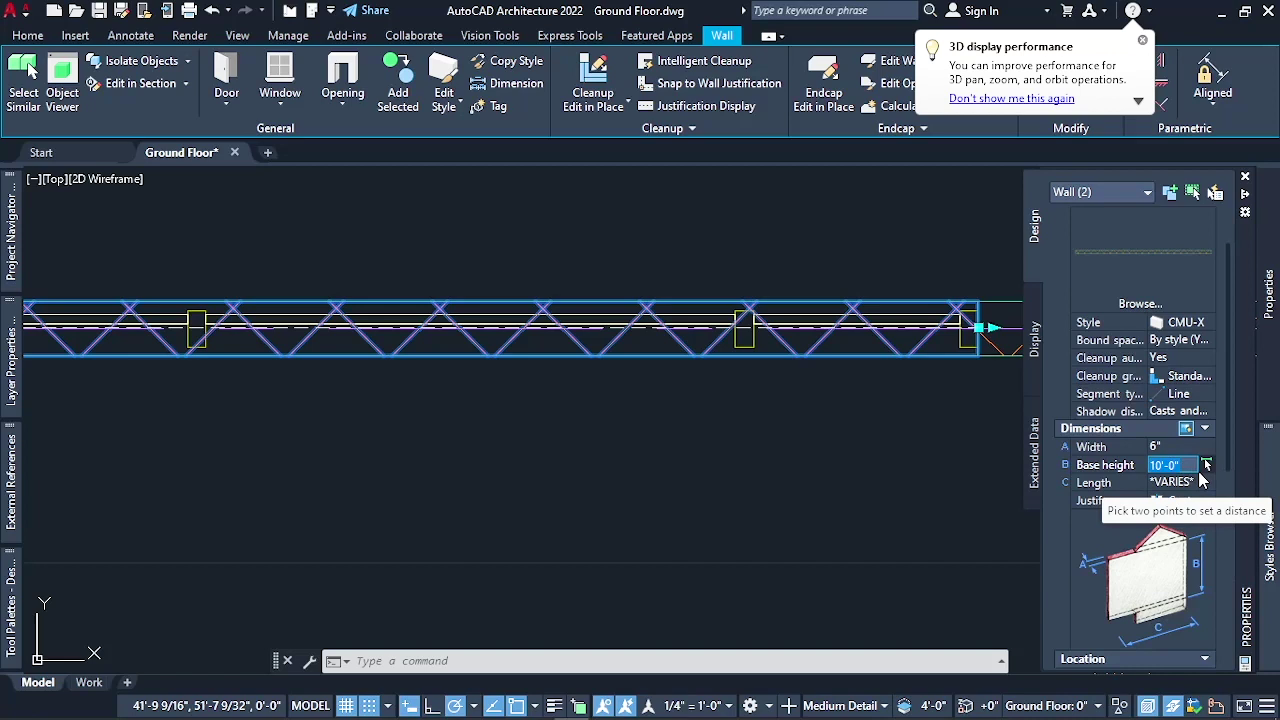
{"action": "type", "text": "1'"}
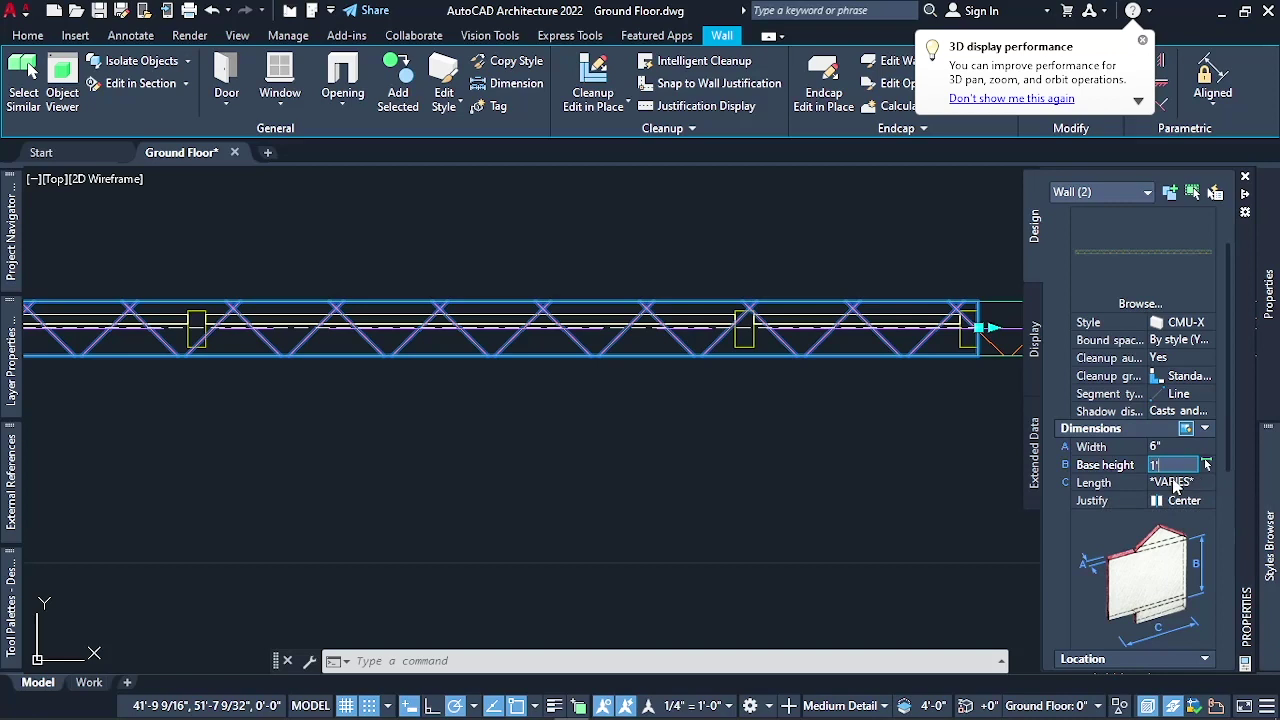
{"action": "left_click", "coordinate": [1176, 483]}
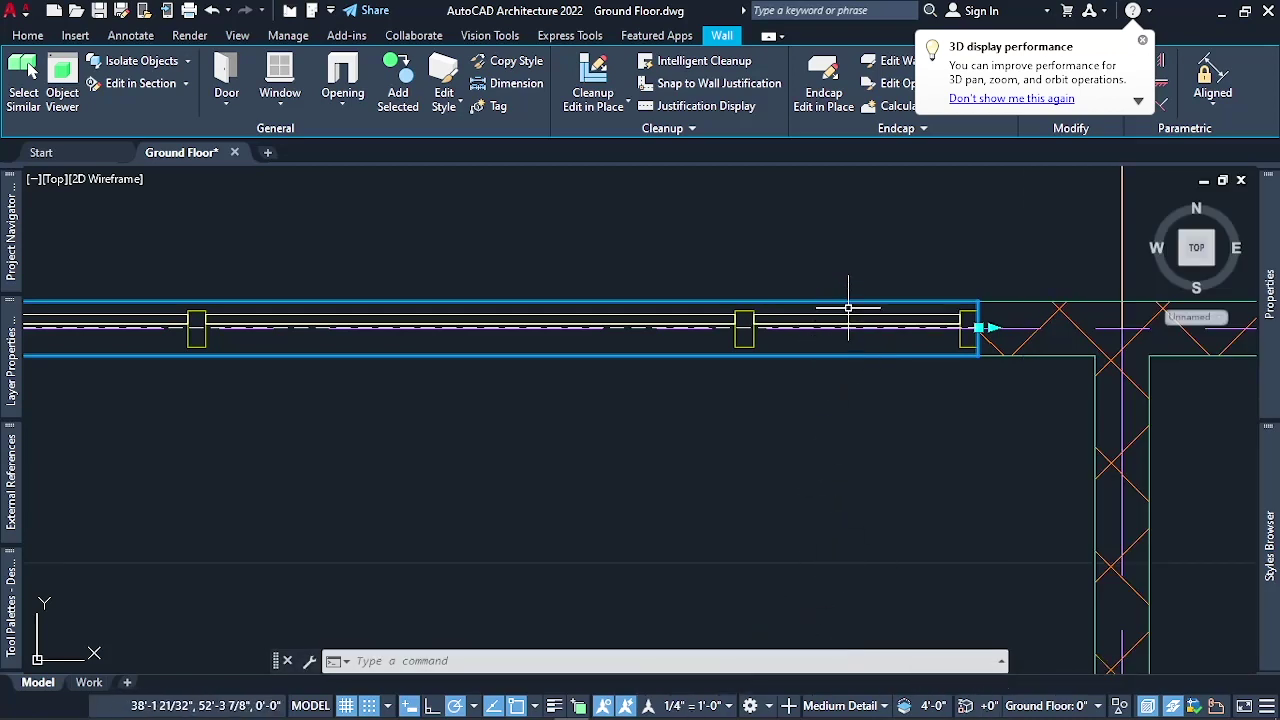
{"action": "mouse_move", "coordinate": [1266, 410]}
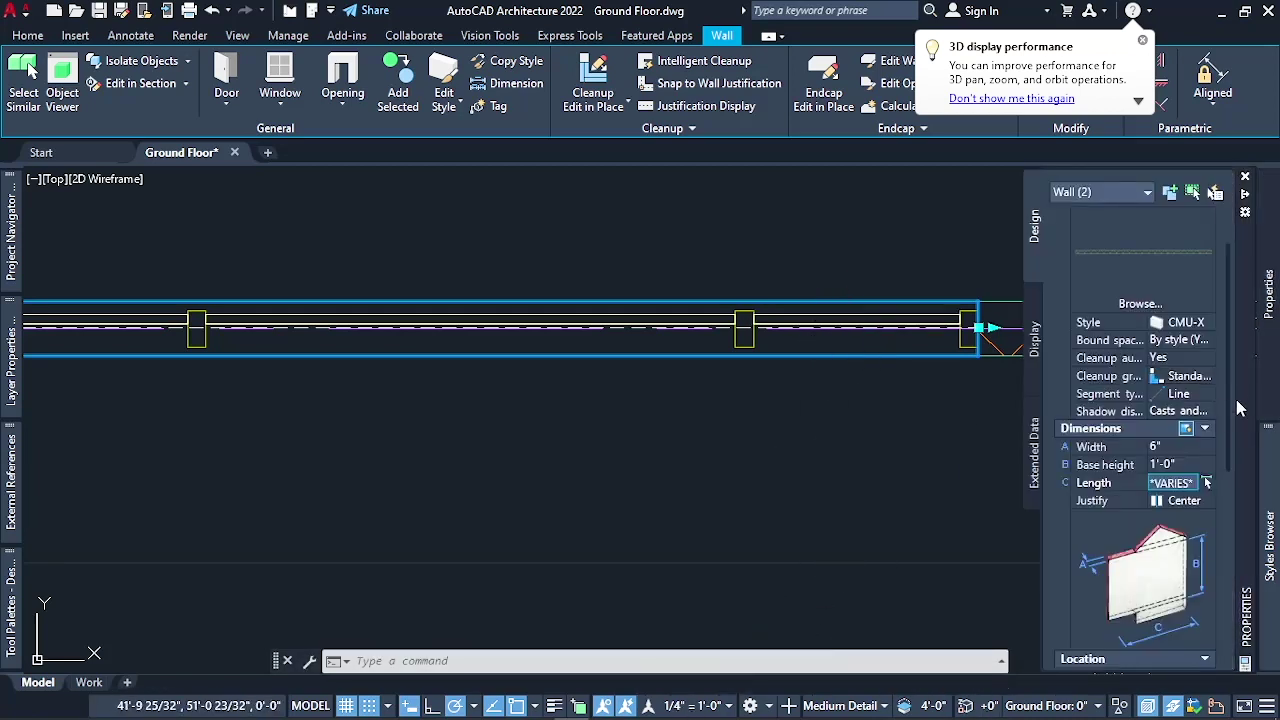
{"action": "scroll", "coordinate": [1170, 553], "scroll_direction": "down", "scroll_amount": 5}
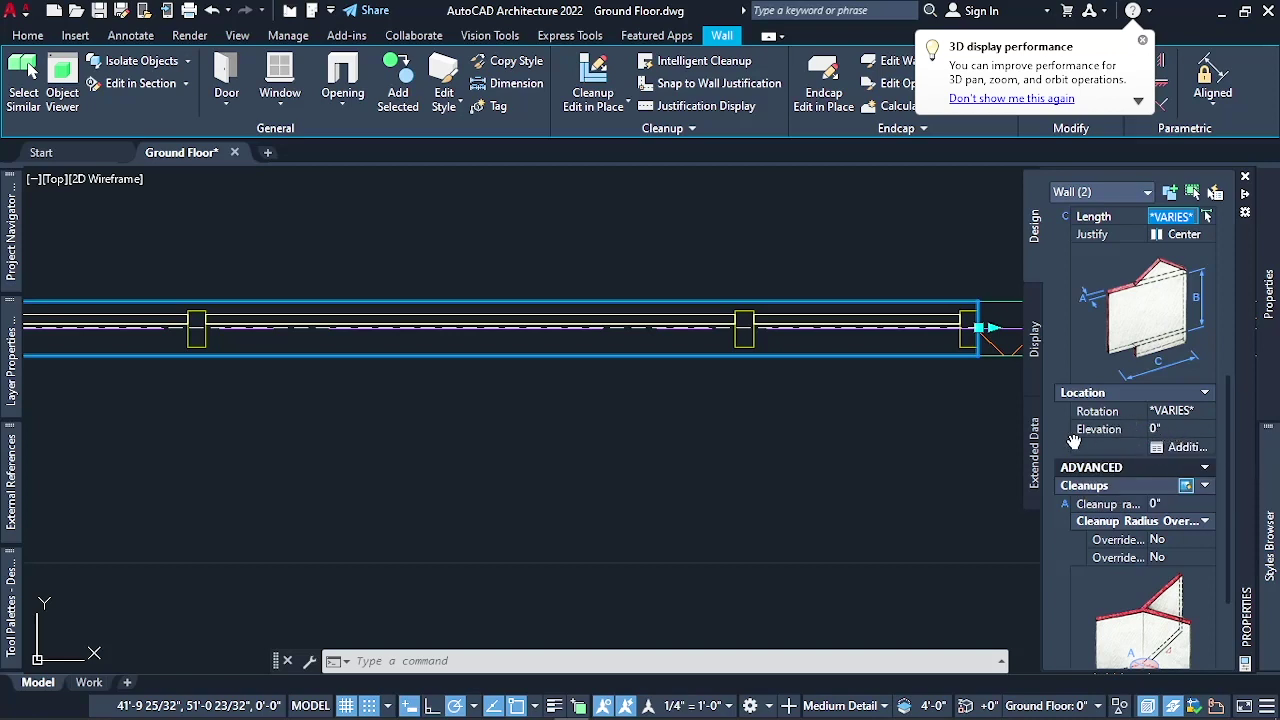
{"action": "left_click", "coordinate": [1165, 429]}
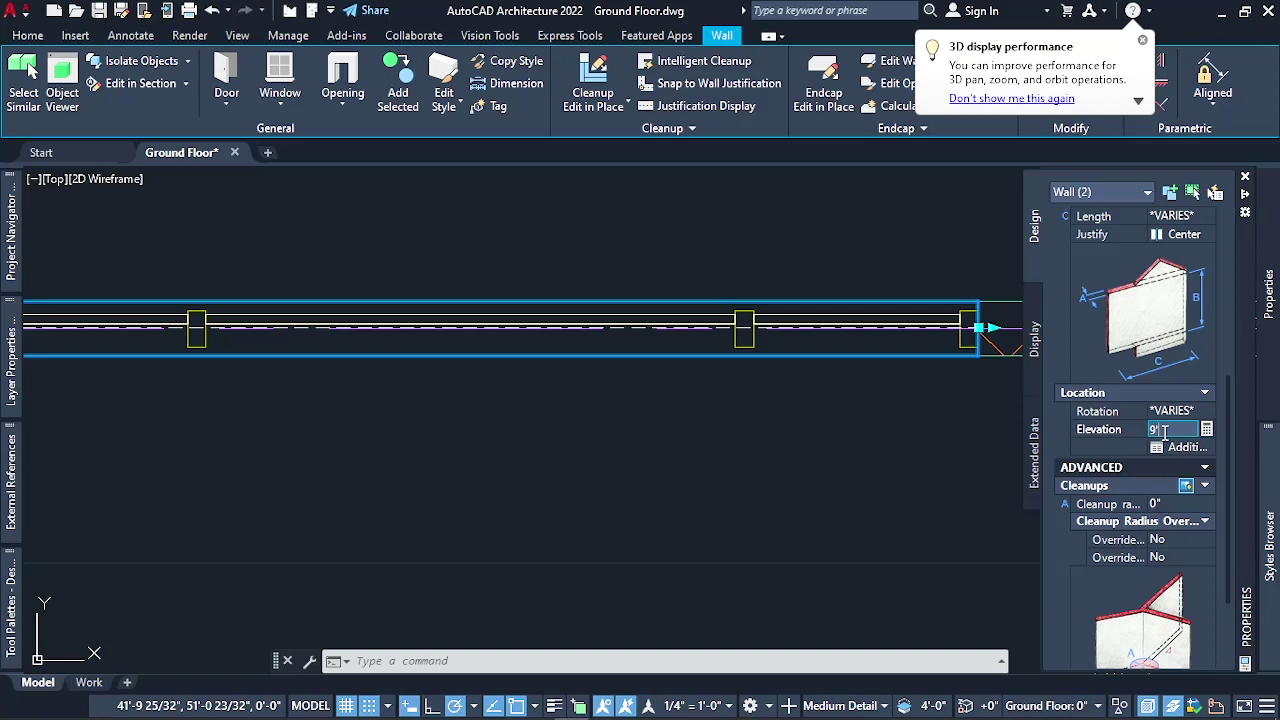
{"action": "key", "text": "Return"}
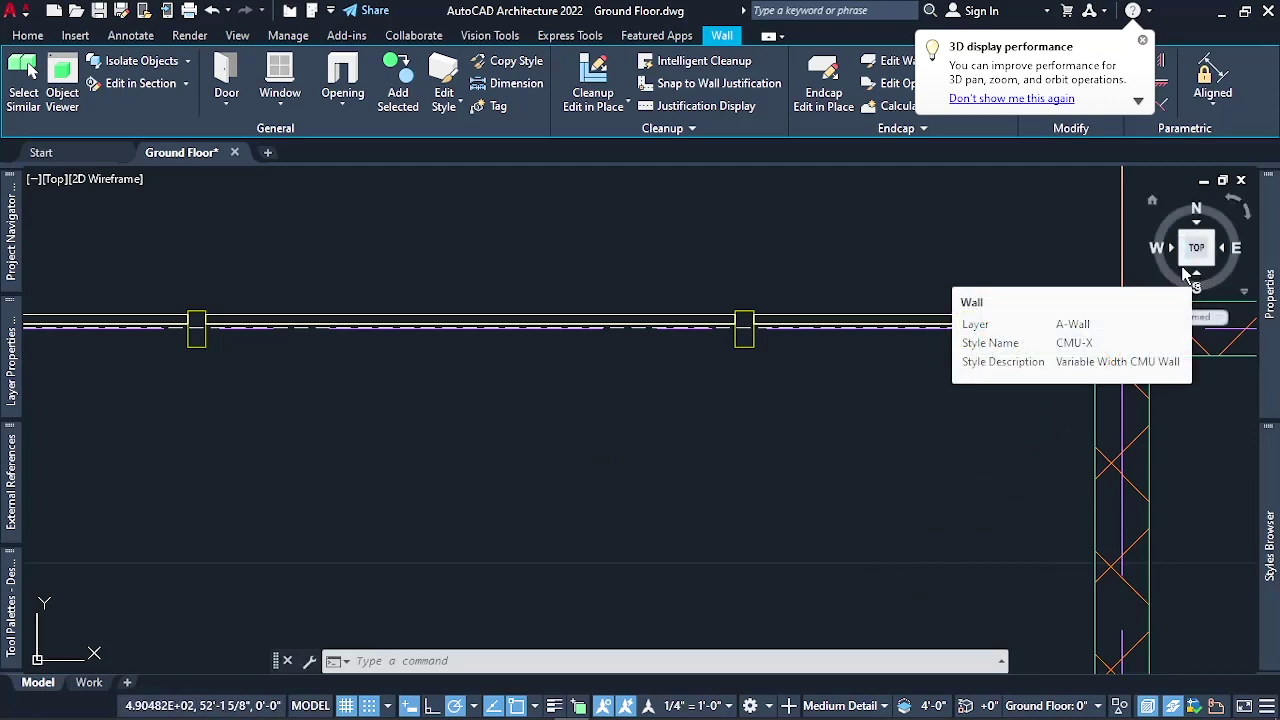
{"action": "left_click", "coordinate": [1188, 274]}
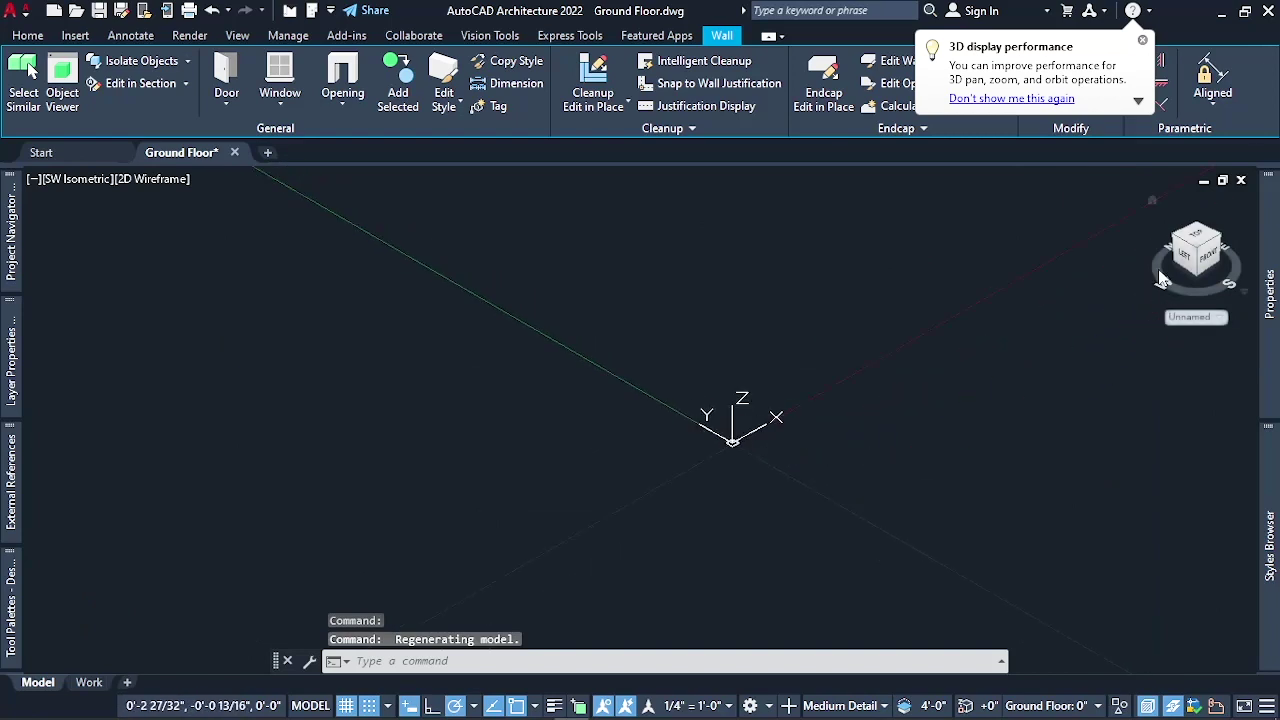
{"action": "left_click", "coordinate": [1194, 244]}
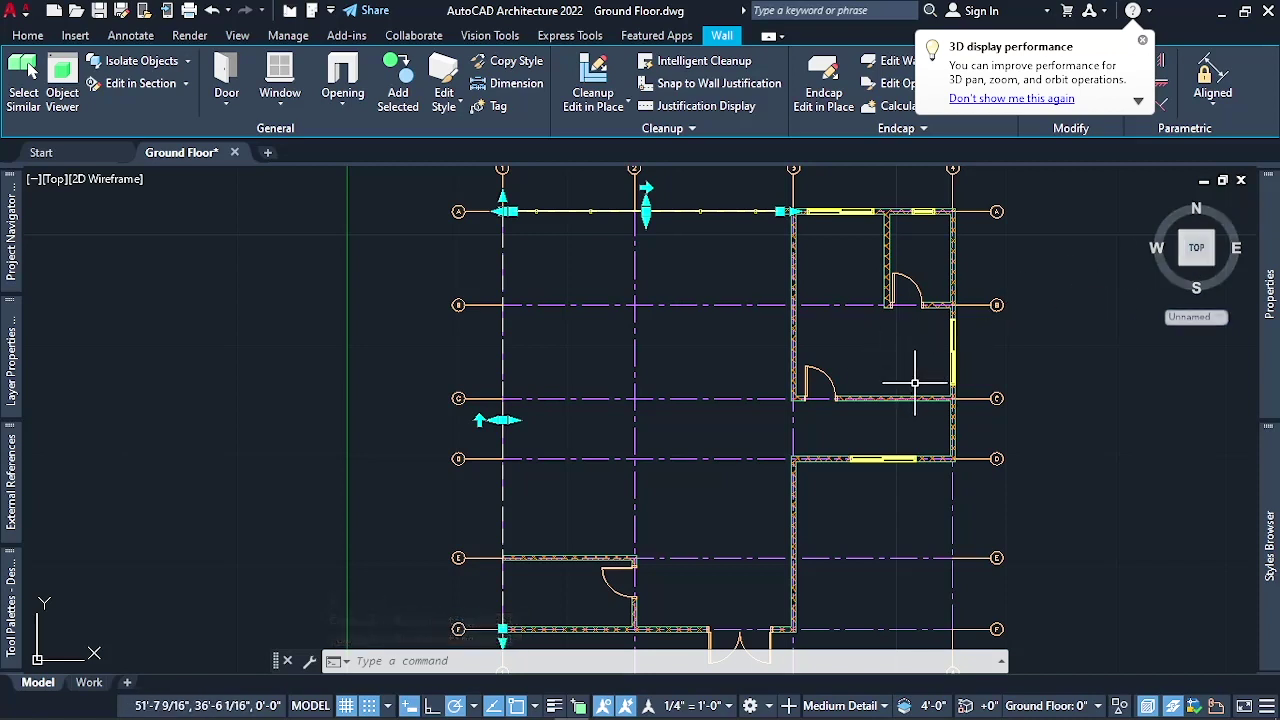
{"action": "key", "text": "ctrl+z"}
{"action": "key", "text": "ctrl+z"}
{"action": "key", "text": "ctrl+z"}
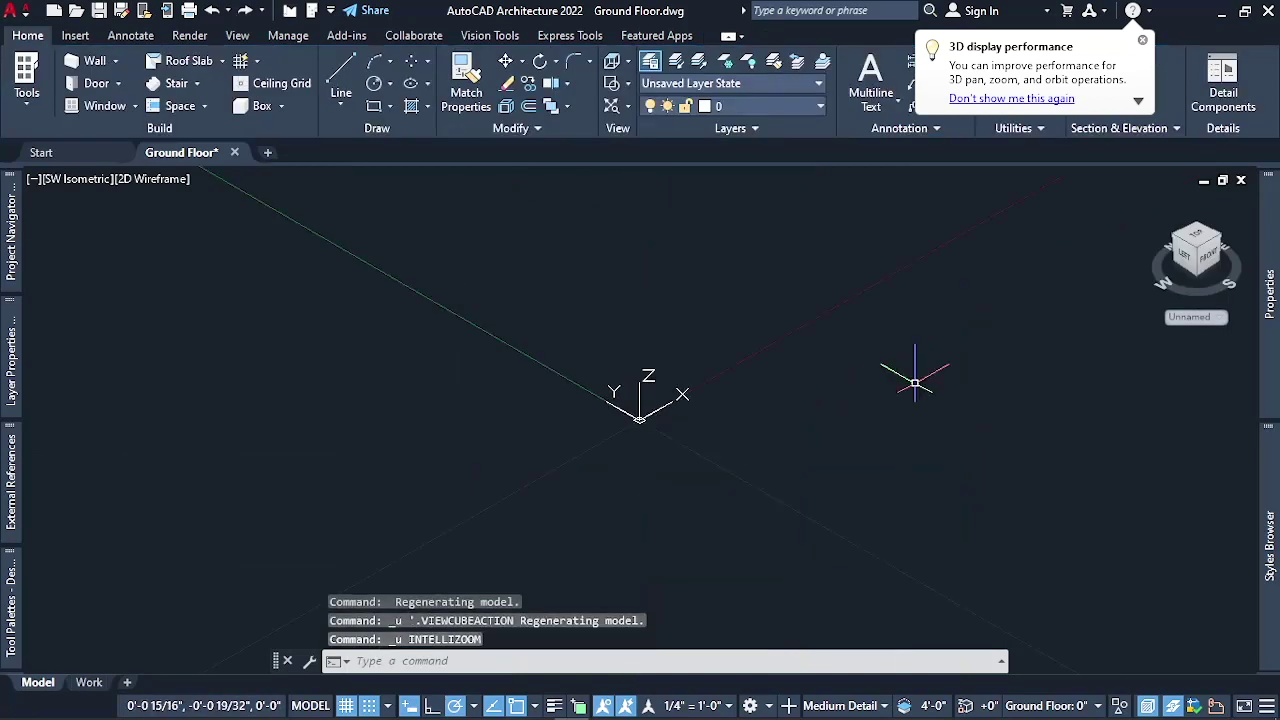
{"action": "key", "text": "ctrl+z"}
{"action": "key", "text": "ctrl+z"}
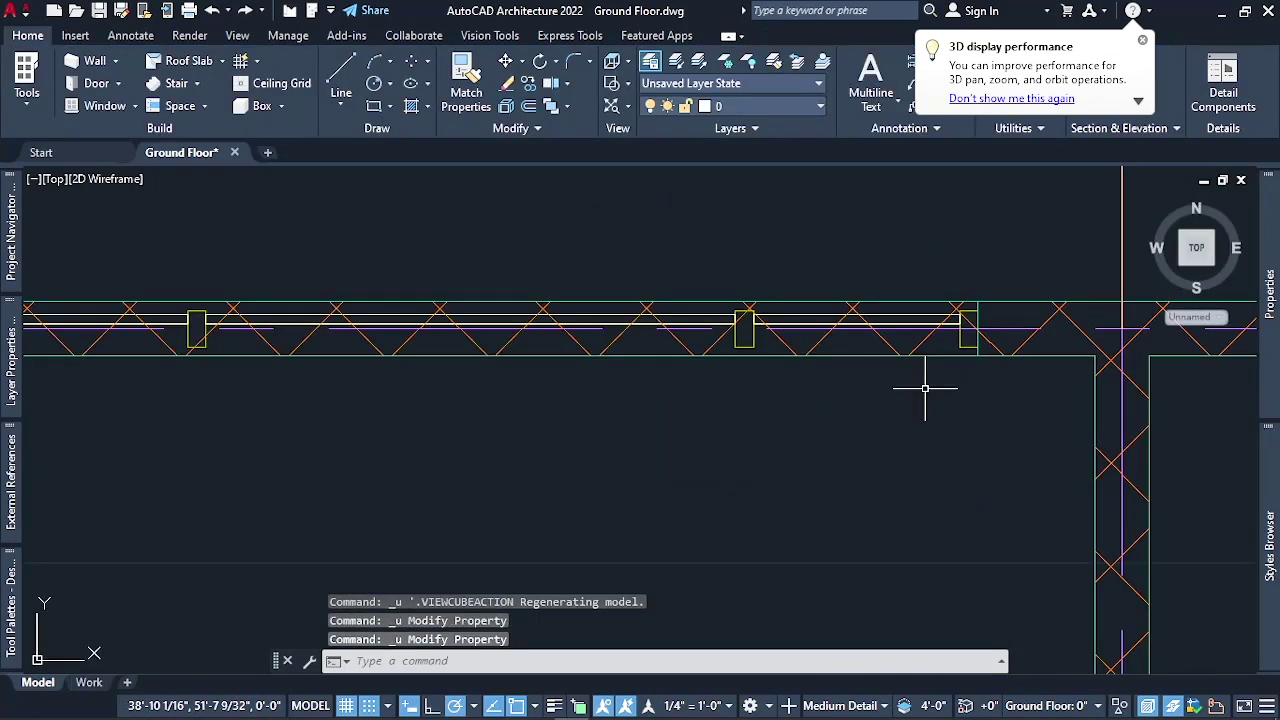
{"action": "scroll", "coordinate": [934, 366], "scroll_direction": "down", "scroll_amount": 6}
{"action": "scroll", "coordinate": [763, 369], "scroll_direction": "up", "scroll_amount": 4}
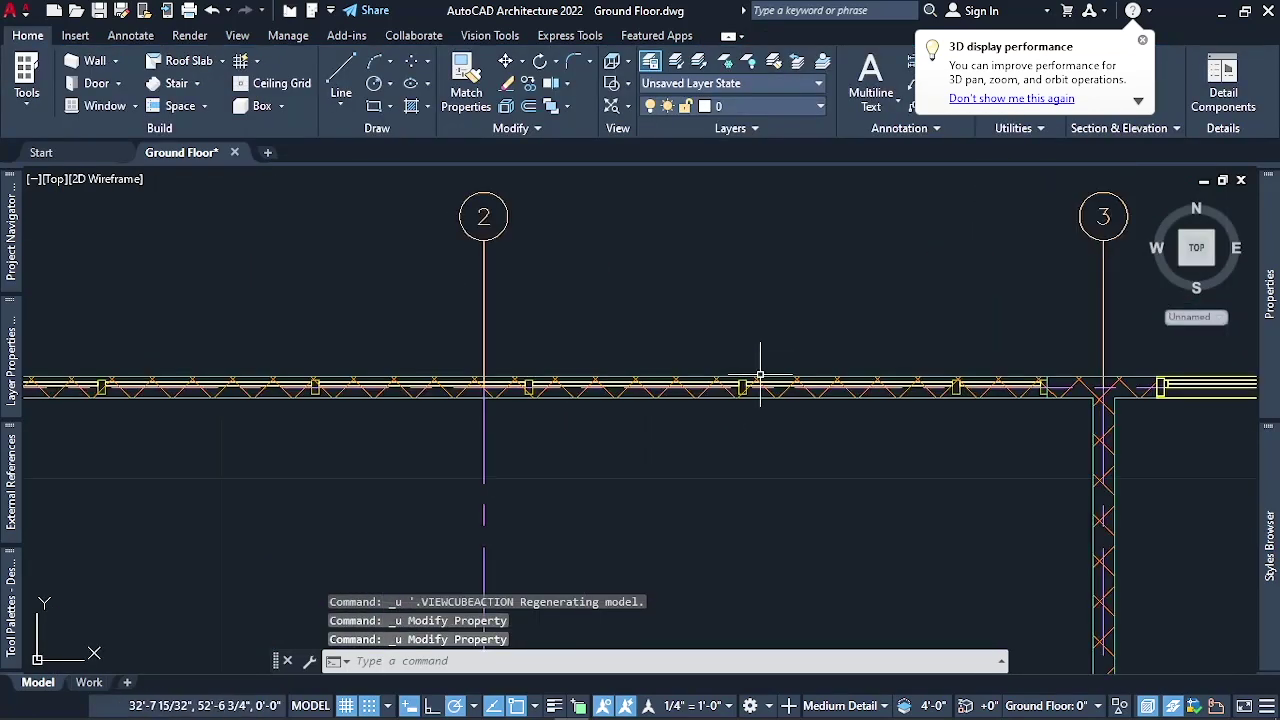
Set the top wall's Base height to 1' and Elevation to 9', then deselect it
{"action": "left_click", "coordinate": [759, 378]}
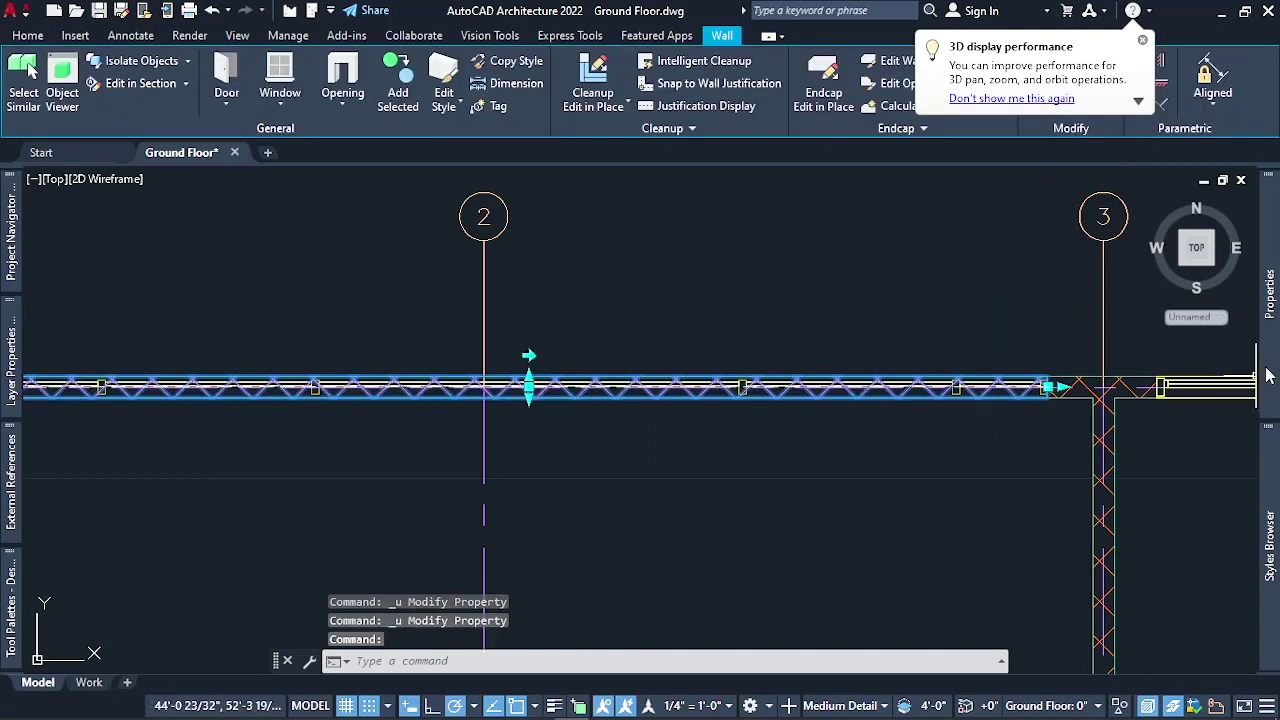
{"action": "mouse_move", "coordinate": [1268, 372]}
{"action": "left_click", "coordinate": [1168, 540]}
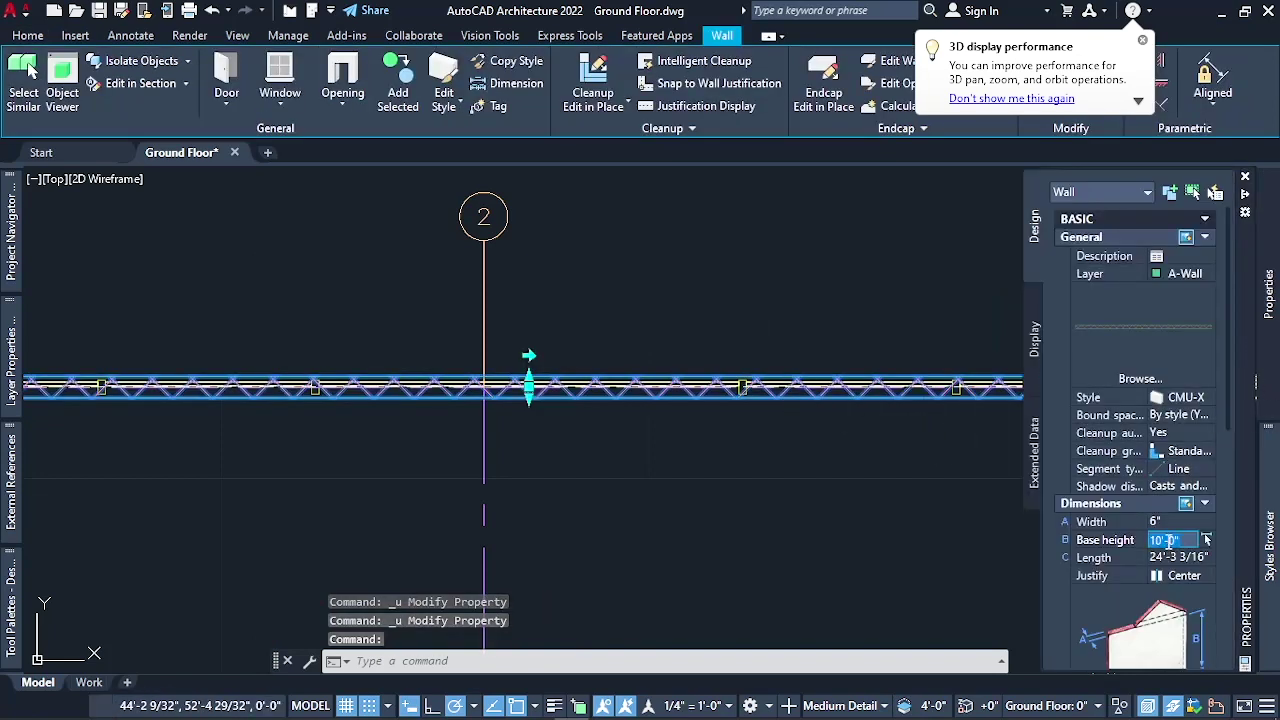
{"action": "type", "text": "1"}
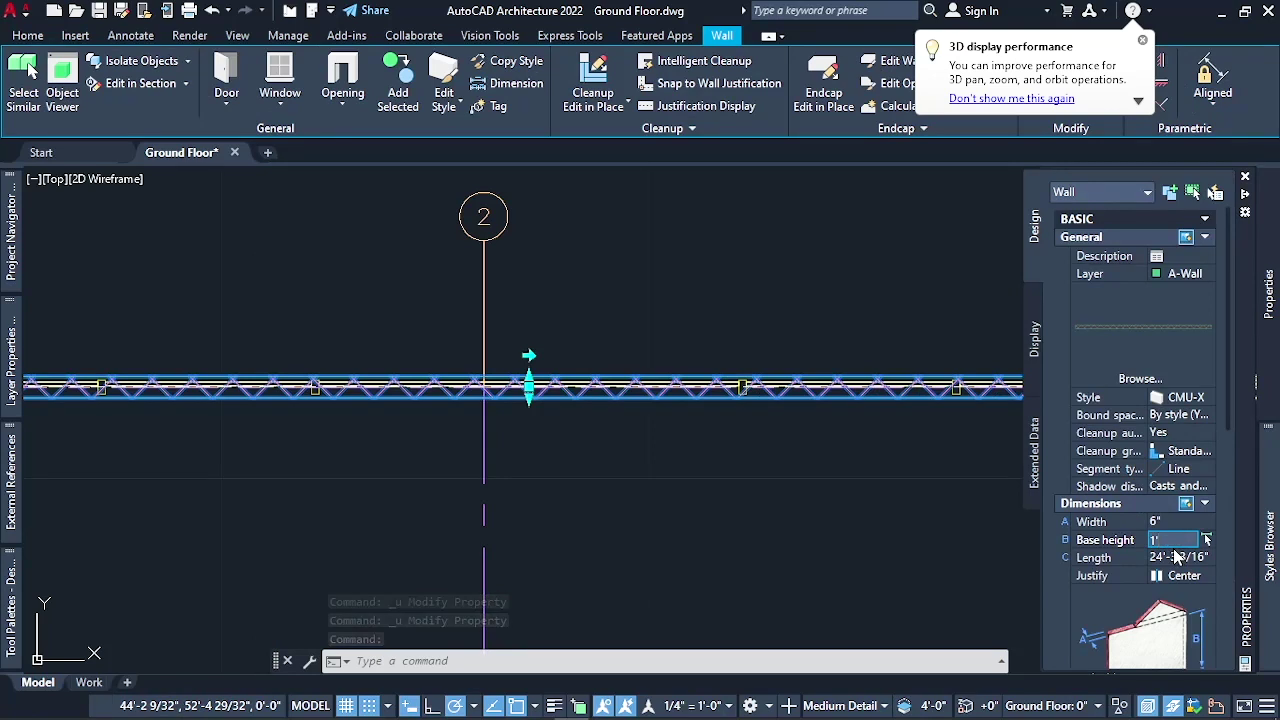
{"action": "key", "text": "Tab"}
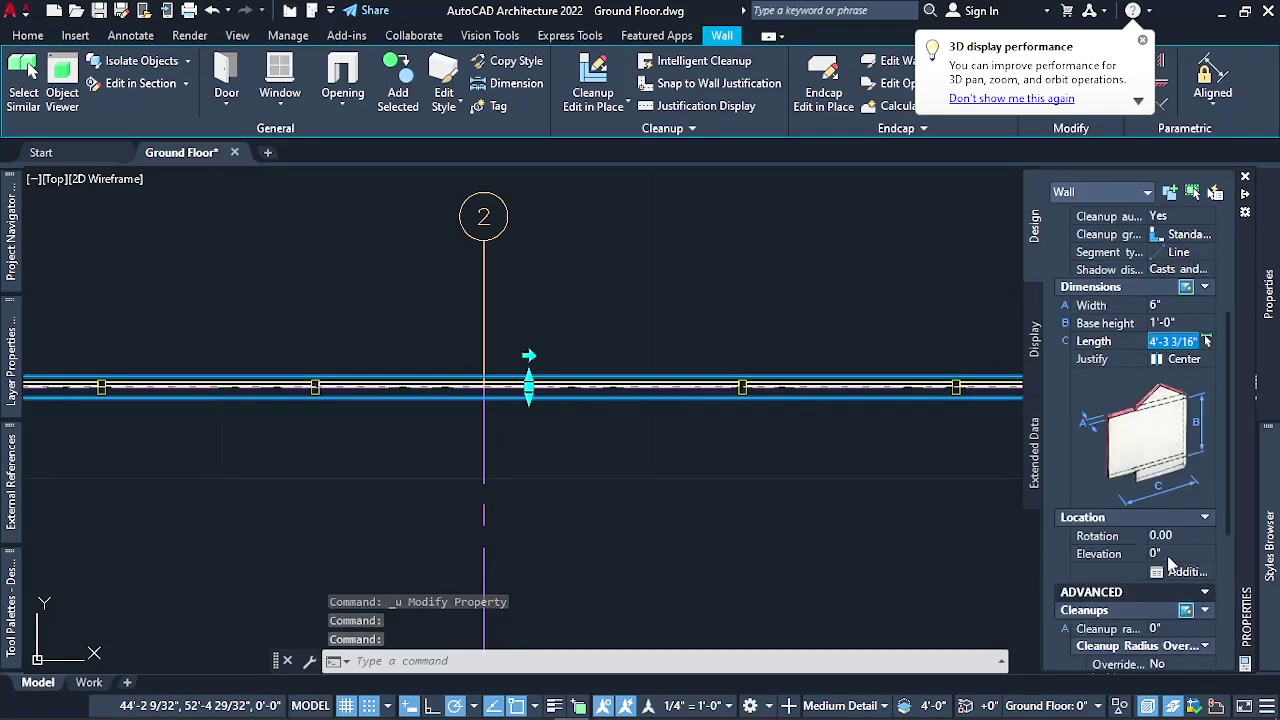
{"action": "left_click", "coordinate": [1172, 555]}
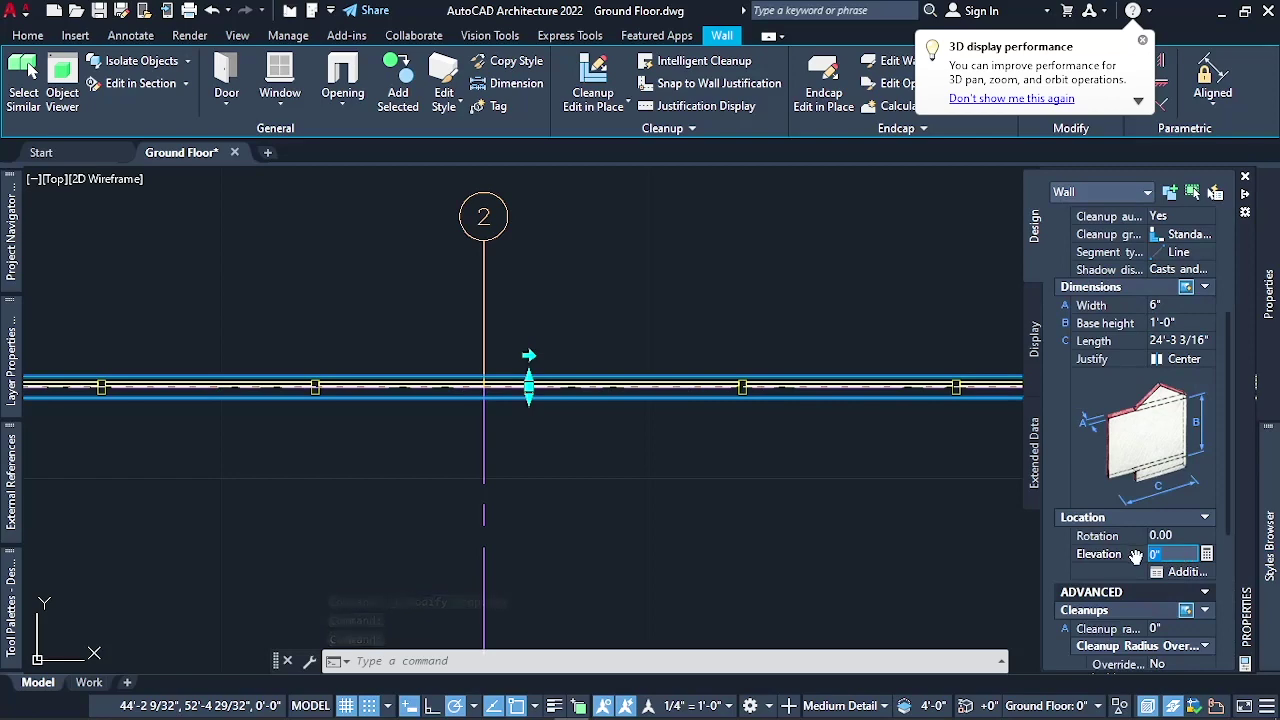
{"action": "type", "text": "9"}
{"action": "key", "text": "Return"}
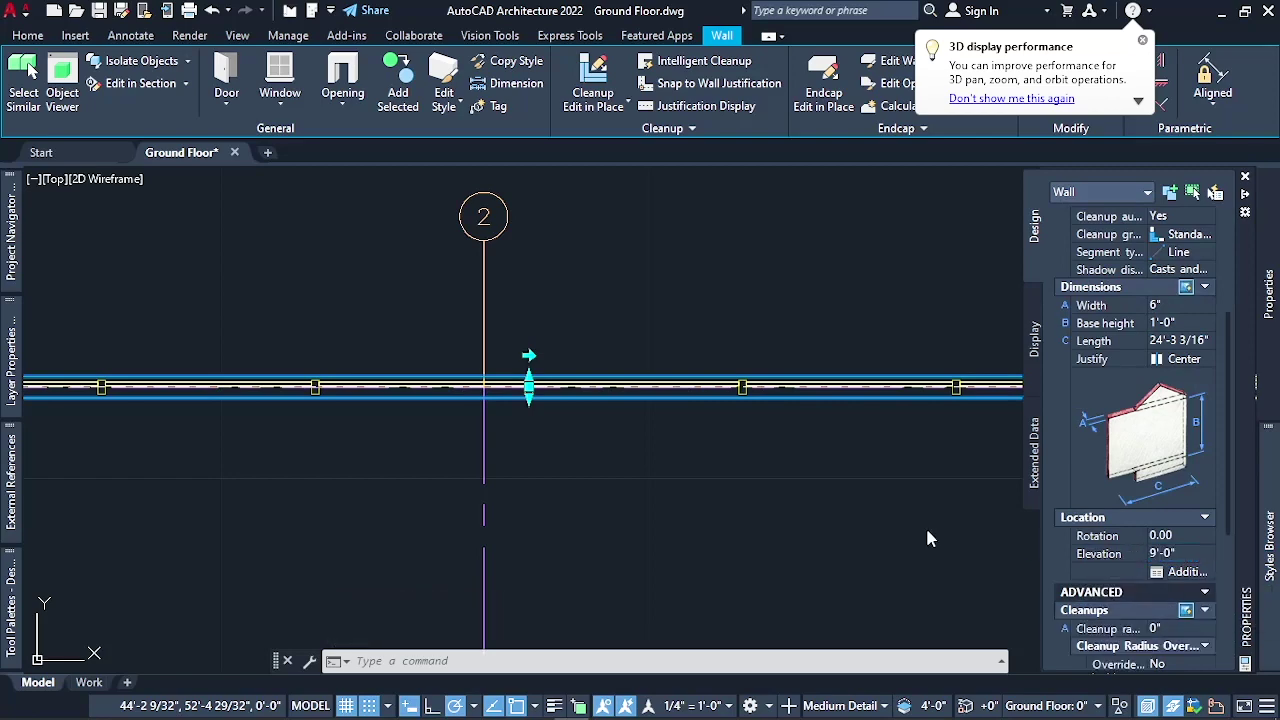
{"action": "scroll", "coordinate": [917, 471], "scroll_direction": "down", "scroll_amount": 5}
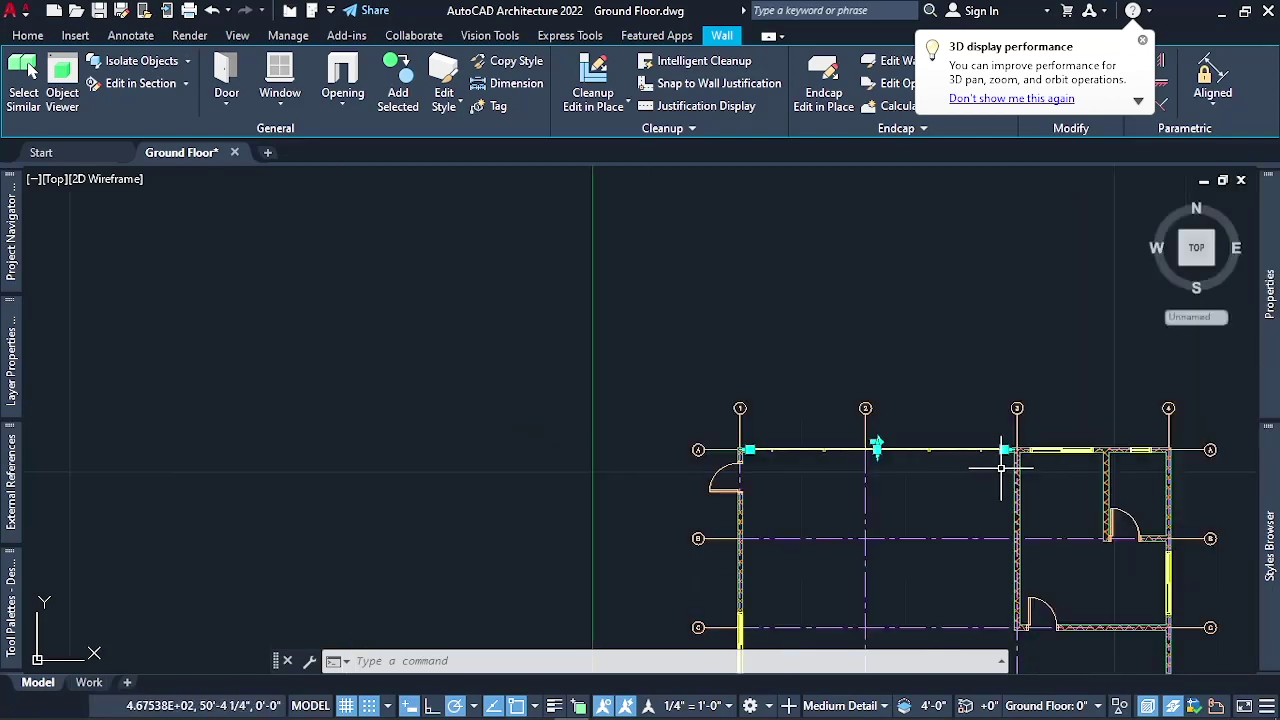
{"action": "scroll", "coordinate": [909, 465], "scroll_direction": "up", "scroll_amount": 4}
{"action": "scroll", "coordinate": [909, 466], "scroll_direction": "down", "scroll_amount": 4}
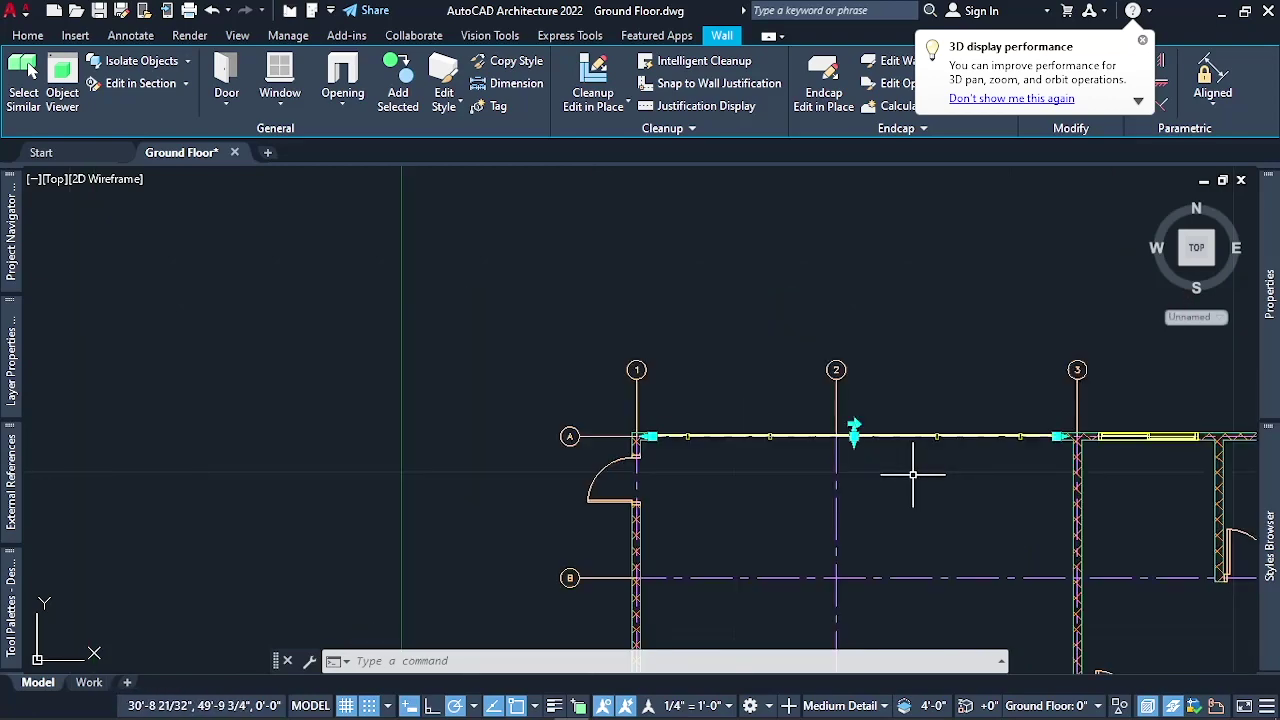
{"action": "scroll", "coordinate": [808, 357], "scroll_direction": "down", "scroll_amount": 5}
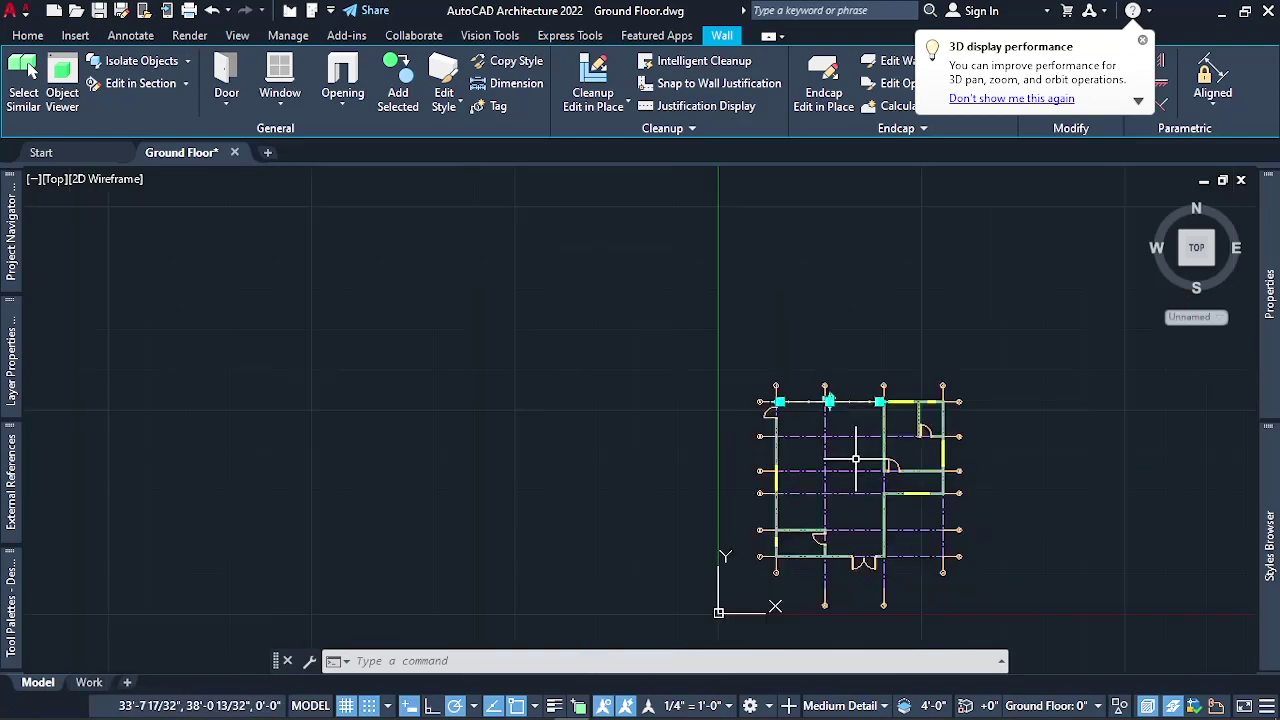
{"action": "scroll", "coordinate": [857, 457], "scroll_direction": "up", "scroll_amount": 2}
{"action": "mouse_move", "coordinate": [1268, 380]}
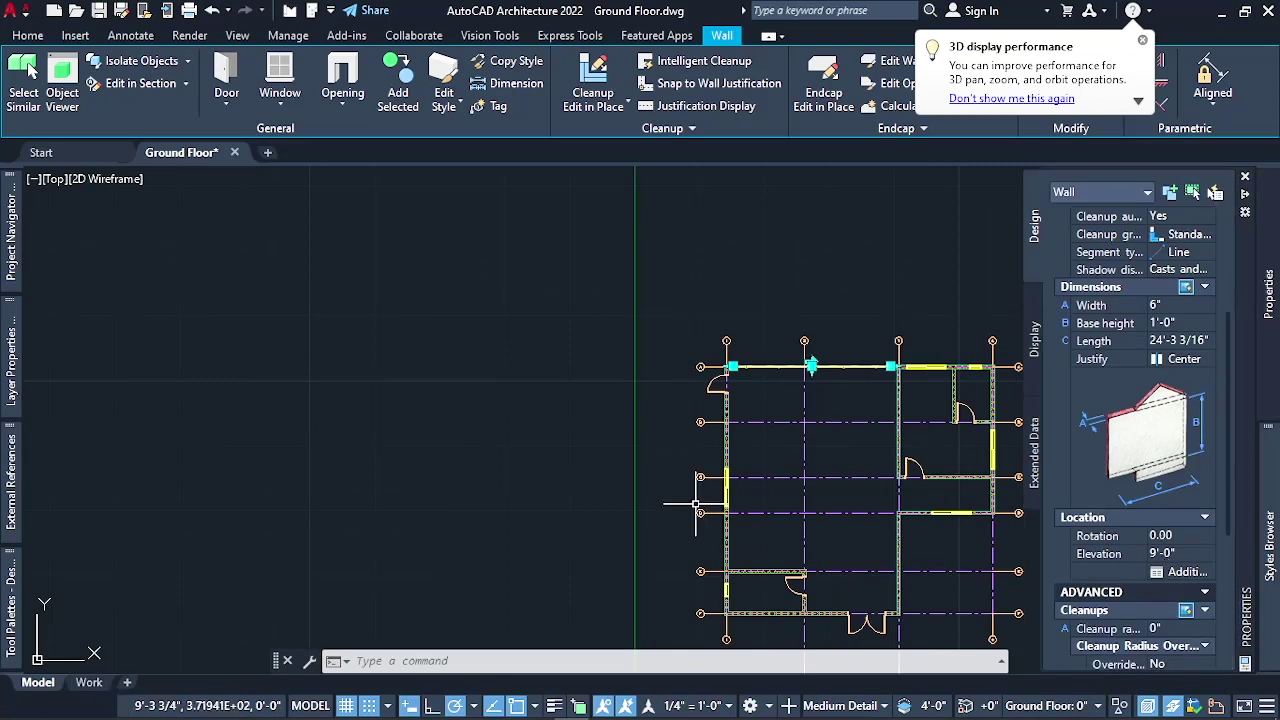
{"action": "key", "text": "Escape"}
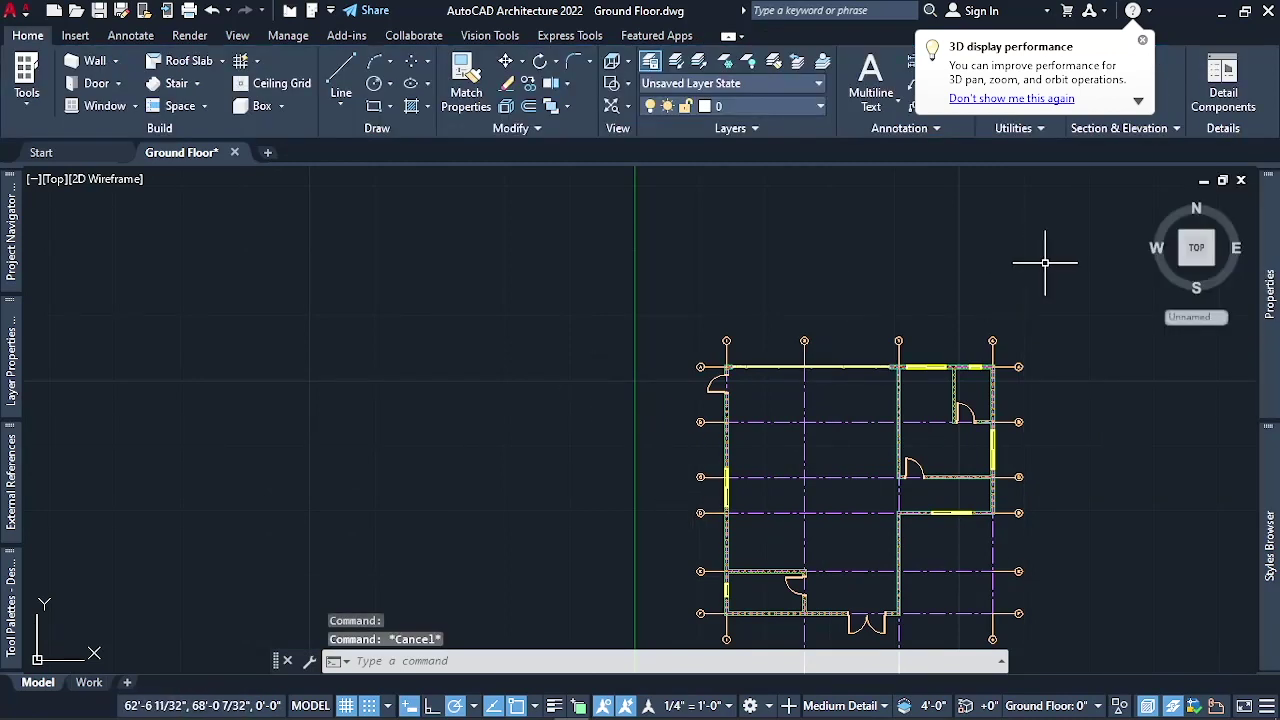
Switch to the NW isometric view and apply the Realistic visual style
{"action": "left_click", "coordinate": [1182, 239]}
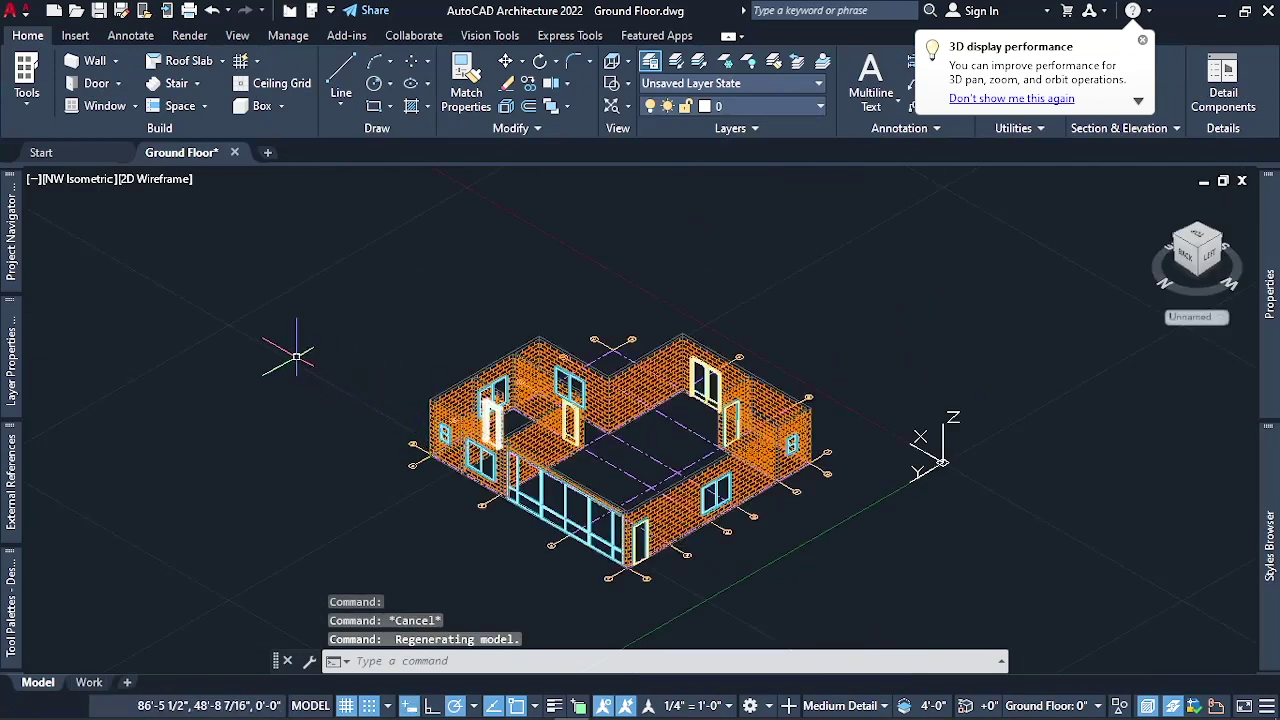
{"action": "left_click", "coordinate": [152, 179]}
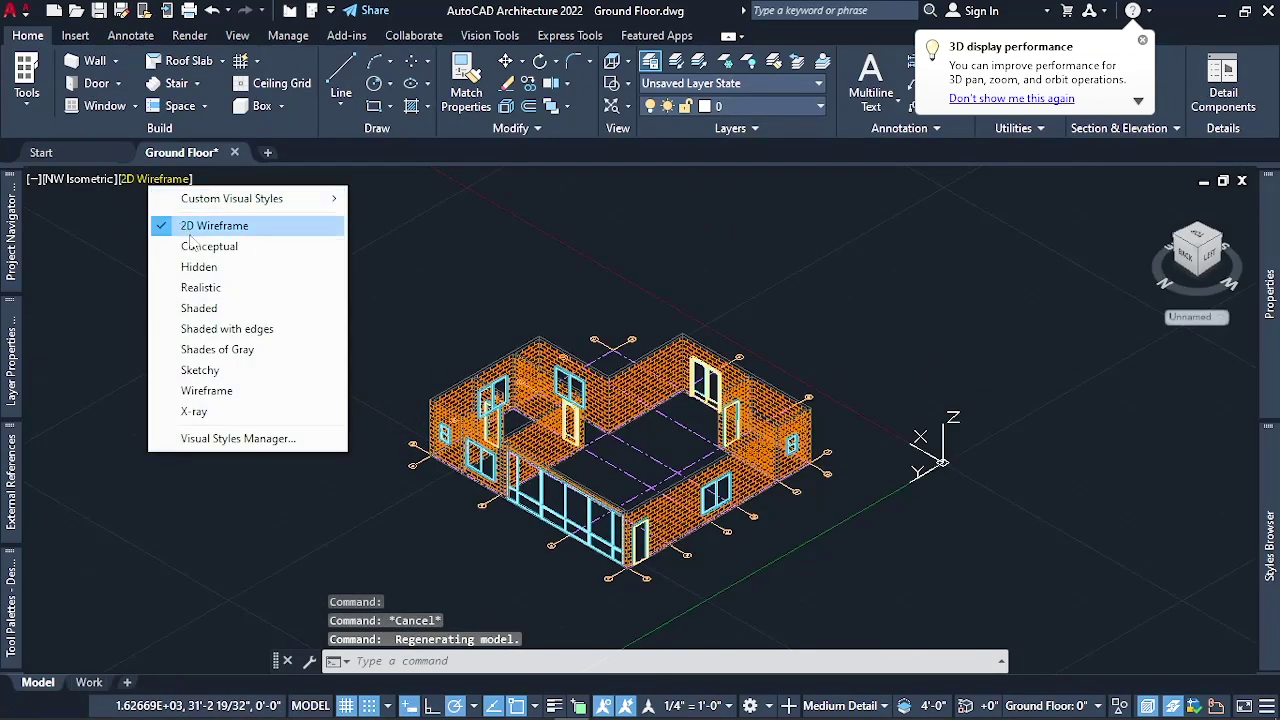
{"action": "left_click", "coordinate": [198, 288]}
{"action": "scroll", "coordinate": [543, 451], "scroll_direction": "up", "scroll_amount": 5}
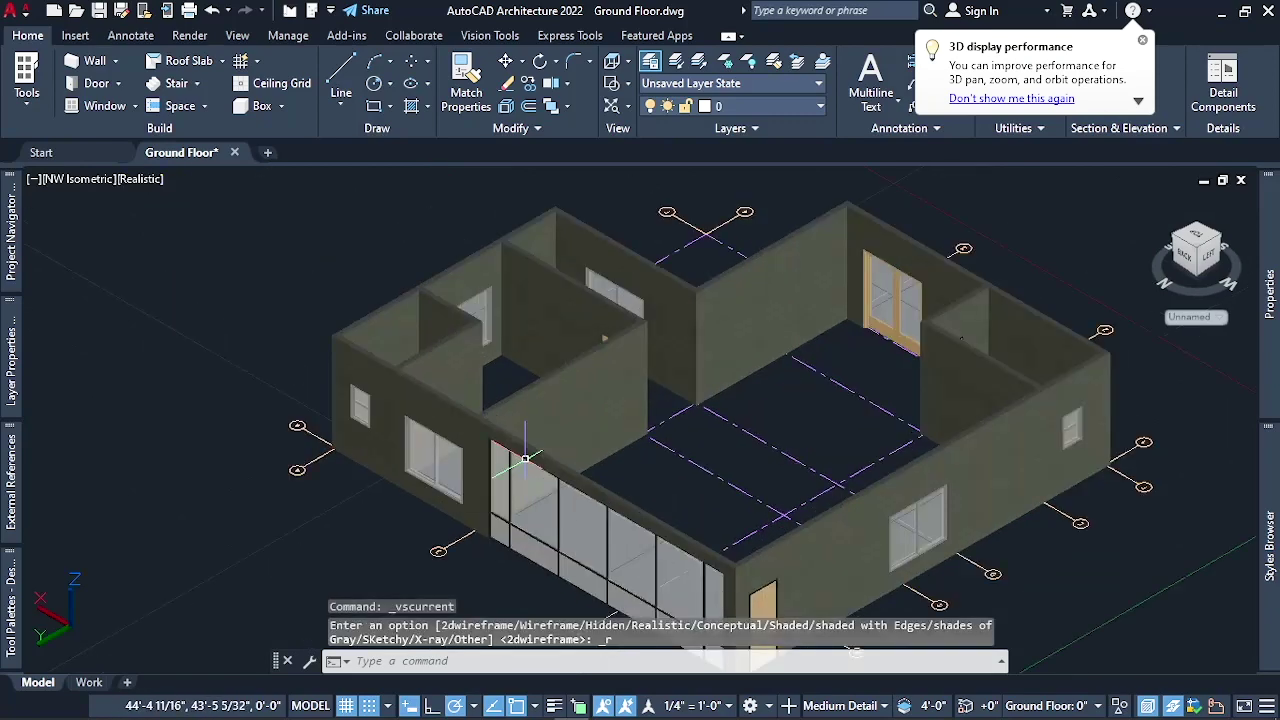
{"action": "scroll", "coordinate": [244, 455], "scroll_direction": "down", "scroll_amount": 2}
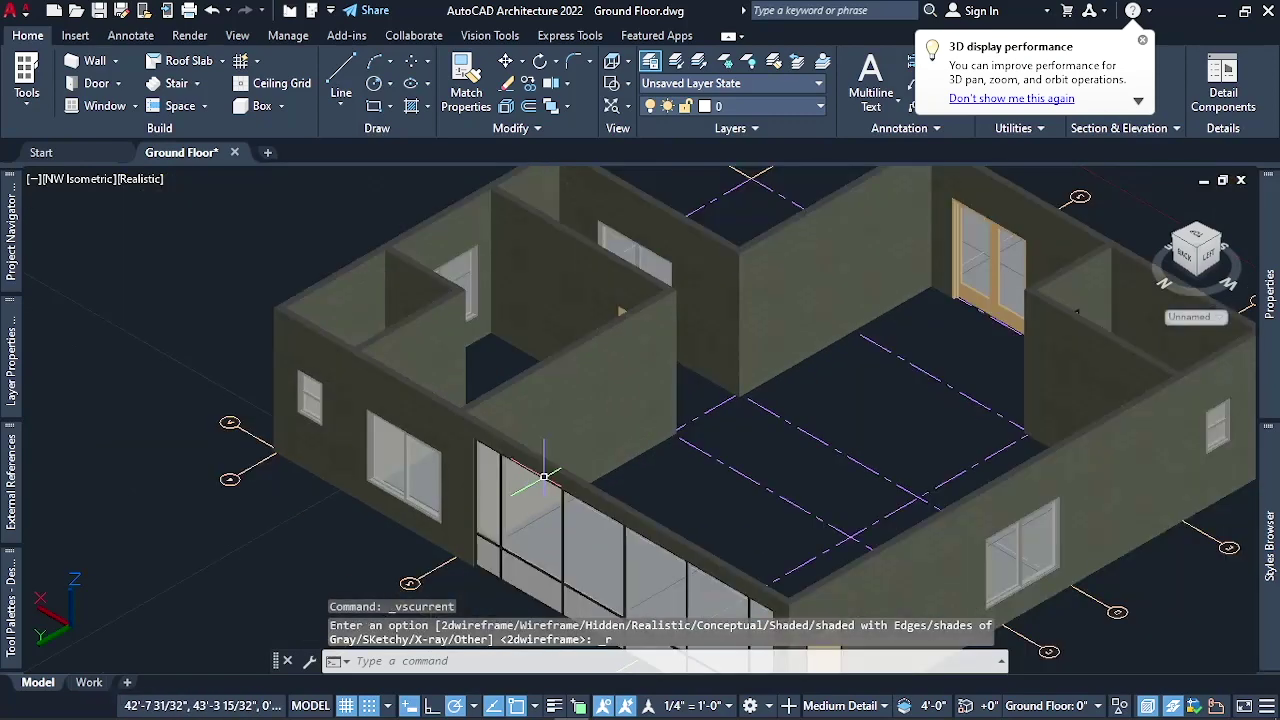
Orbit the shaded model round to view the building's left side
{"action": "right_click", "coordinate": [236, 530]}
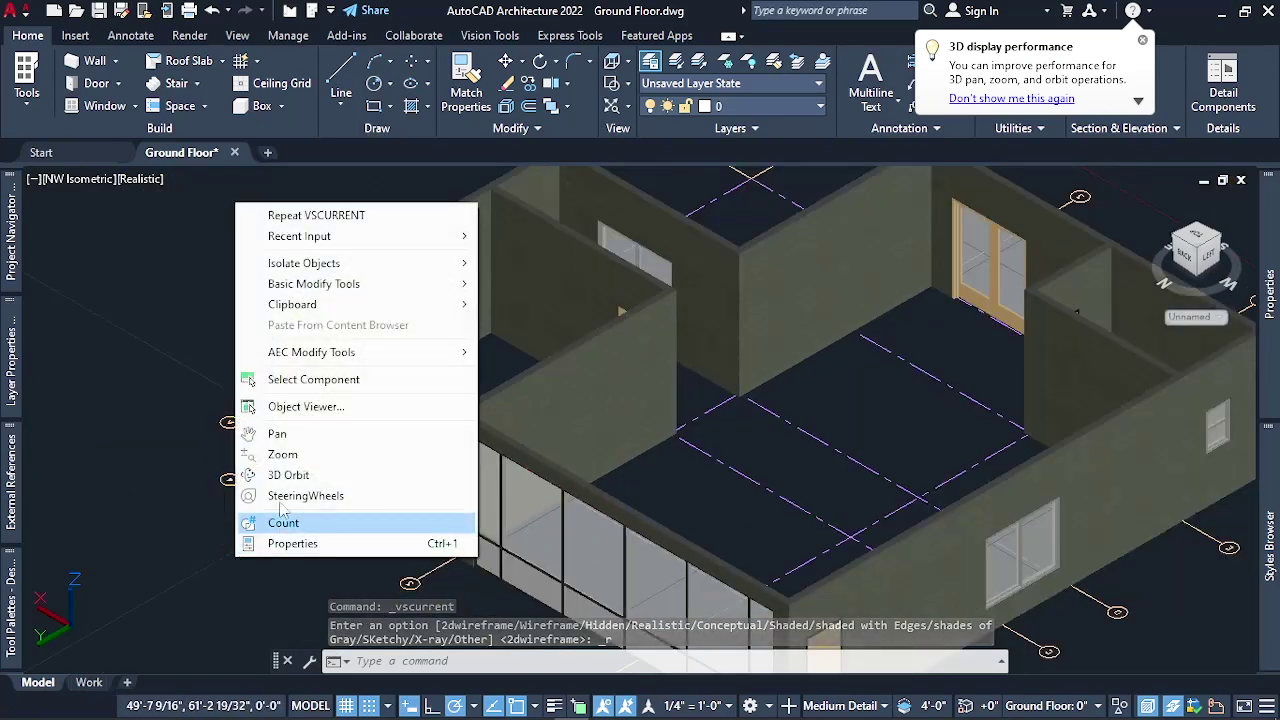
{"action": "left_click", "coordinate": [285, 474]}
{"action": "left_click_drag", "start_coordinate": [443, 523], "coordinate": [409, 454]}
{"action": "left_click_drag", "start_coordinate": [421, 404], "coordinate": [457, 376]}
{"action": "scroll", "coordinate": [443, 335], "scroll_direction": "up", "scroll_amount": 6}
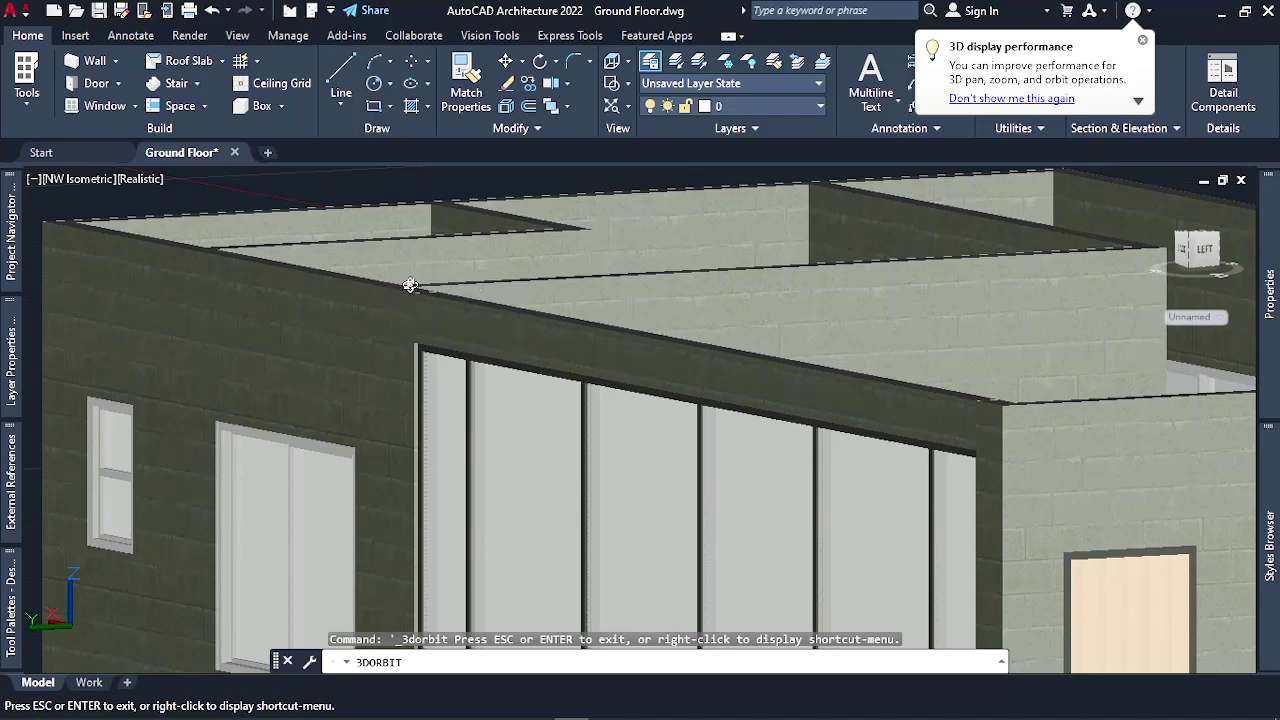
{"action": "key", "text": "Escape"}
{"action": "scroll", "coordinate": [292, 385], "scroll_direction": "down", "scroll_amount": 5}
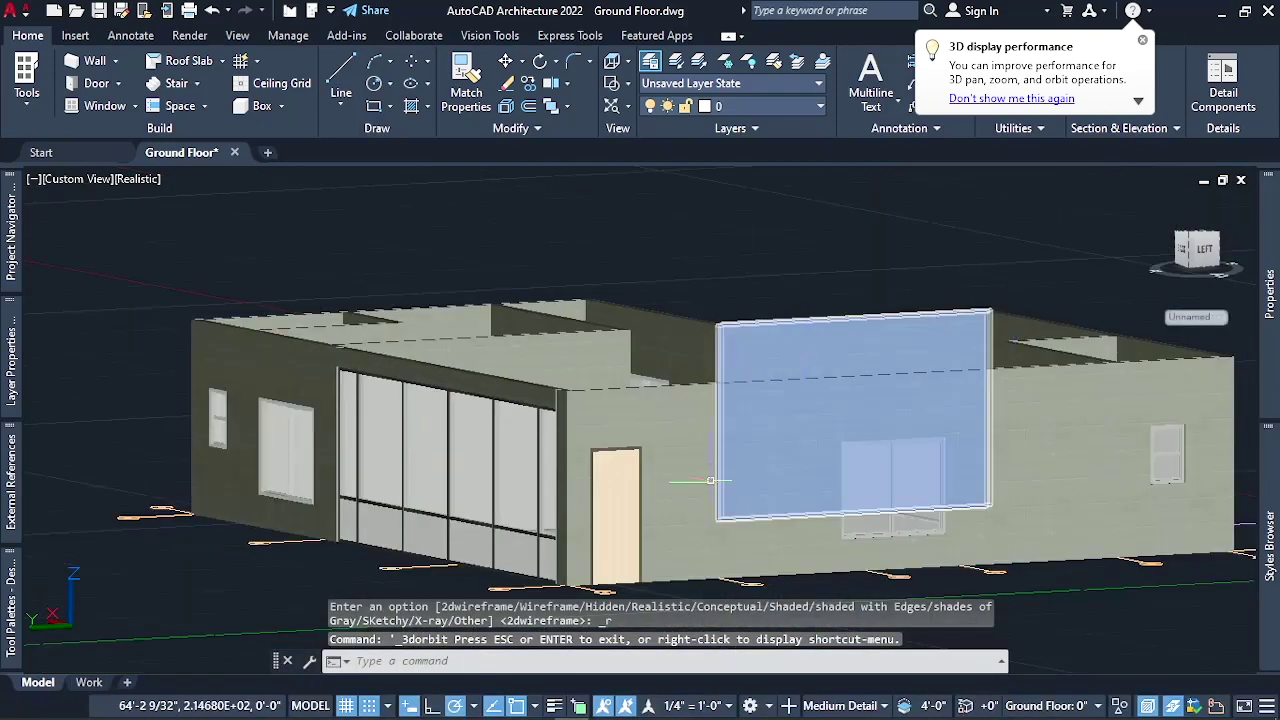
Orbit the building back round to the front and zoom to inspect it
{"action": "right_click", "coordinate": [1081, 612]}
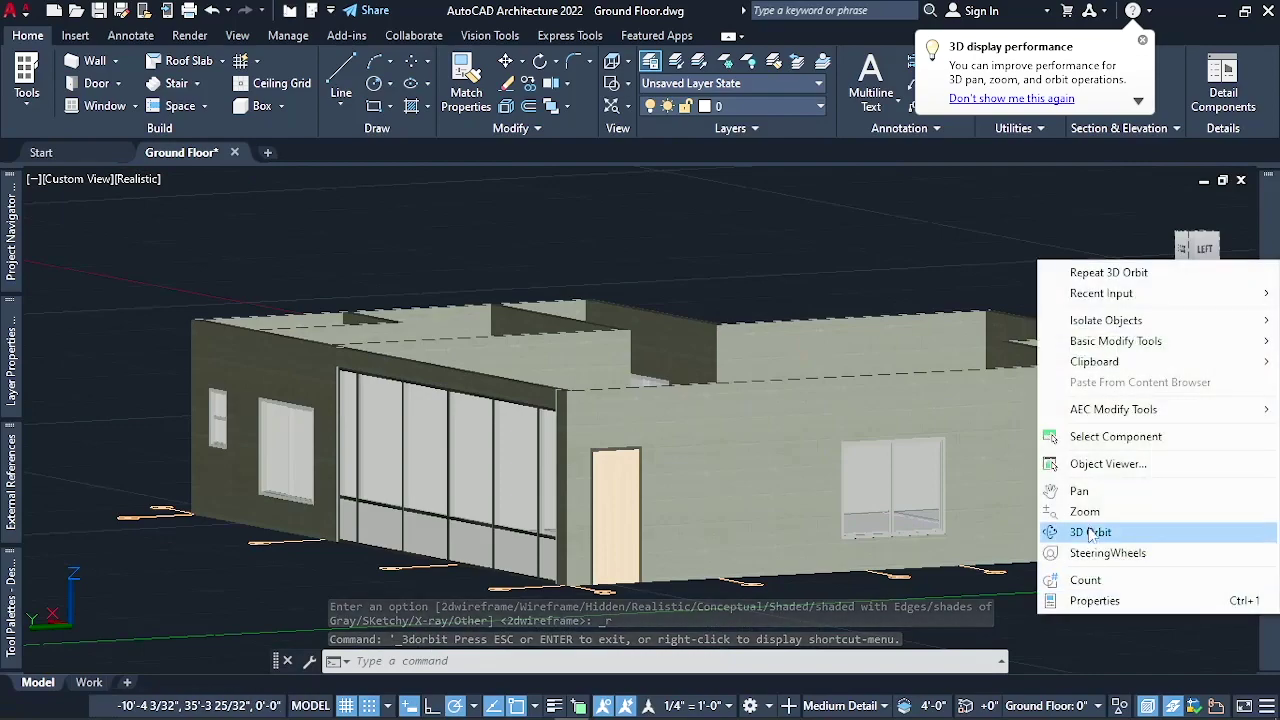
{"action": "left_click", "coordinate": [1120, 527]}
{"action": "left_click_drag", "start_coordinate": [1120, 527], "coordinate": [751, 395]}
{"action": "key", "text": "Escape"}
{"action": "scroll", "coordinate": [751, 395], "scroll_direction": "down", "scroll_amount": 5}
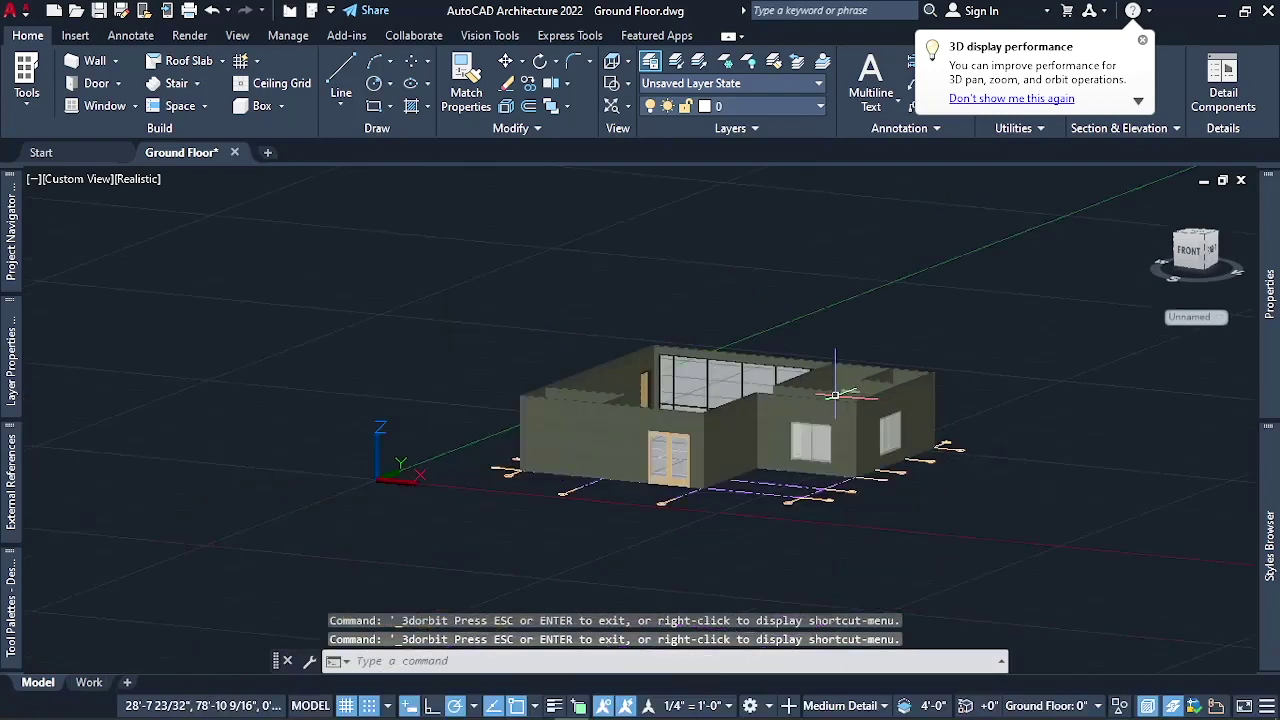
{"action": "scroll", "coordinate": [710, 481], "scroll_direction": "up", "scroll_amount": 7}
{"action": "scroll", "coordinate": [710, 481], "scroll_direction": "up", "scroll_amount": 4}
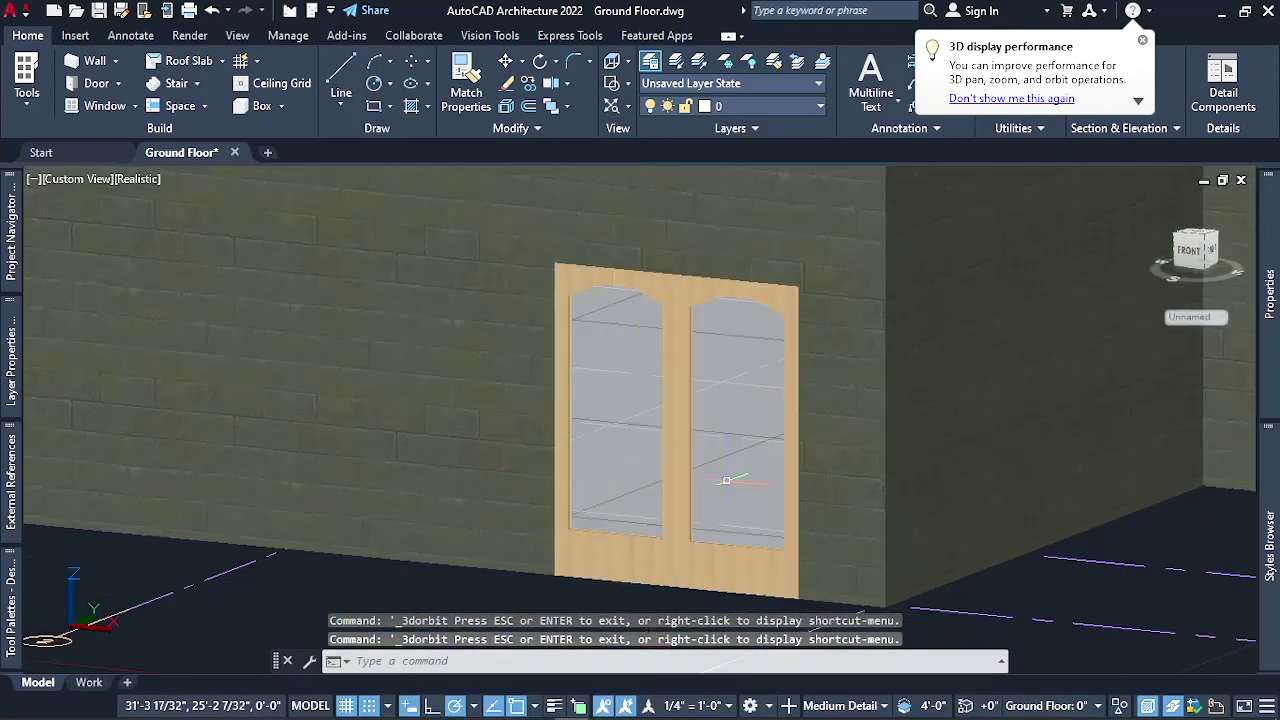
{"action": "scroll", "coordinate": [695, 500], "scroll_direction": "down", "scroll_amount": 3}
Set the front double door's Swing Angle to 50 on the Properties Display tab
{"action": "left_click", "coordinate": [682, 516]}
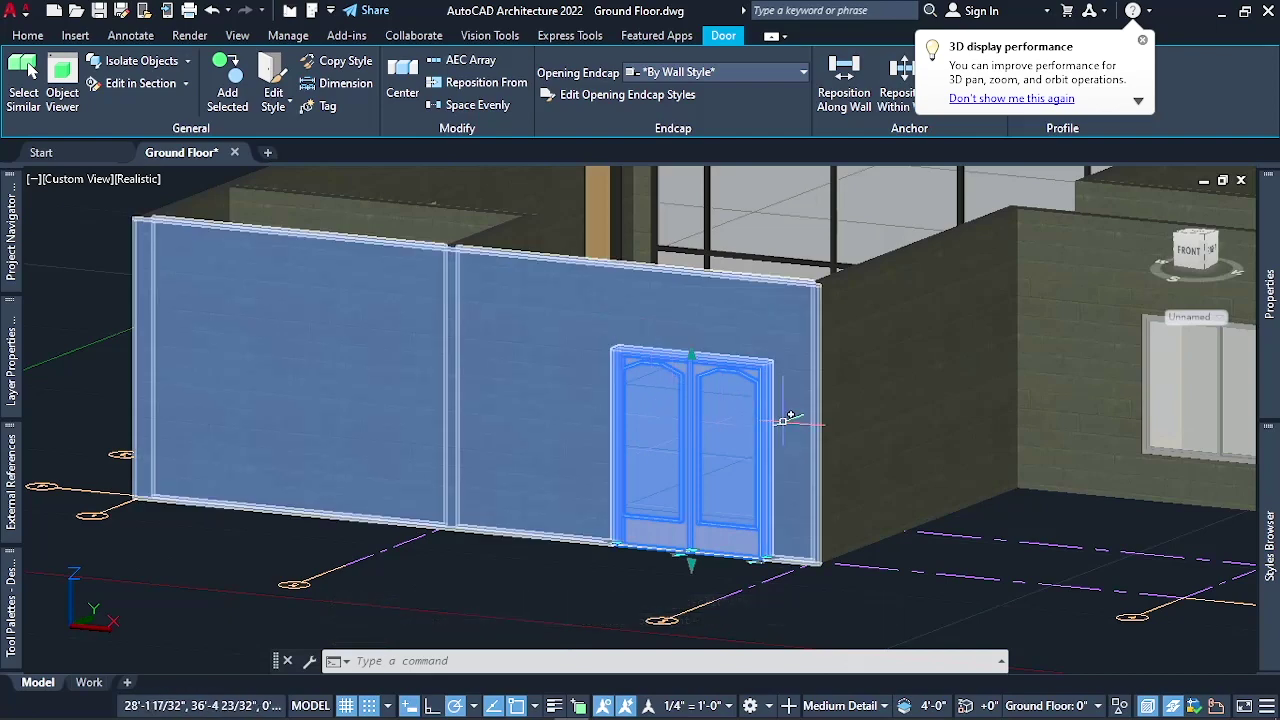
{"action": "middle_click_drag", "start_coordinate": [717, 405], "coordinate": [711, 367], "text": "shift"}
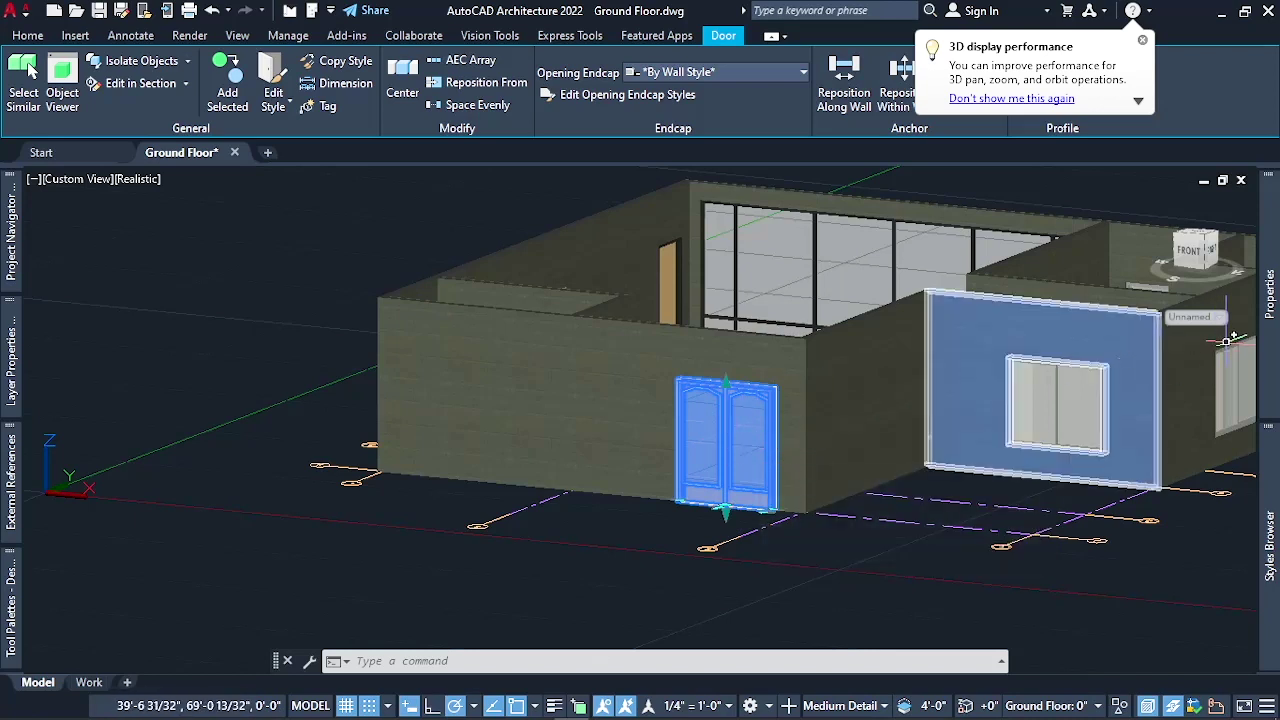
{"action": "mouse_move", "coordinate": [1274, 335]}
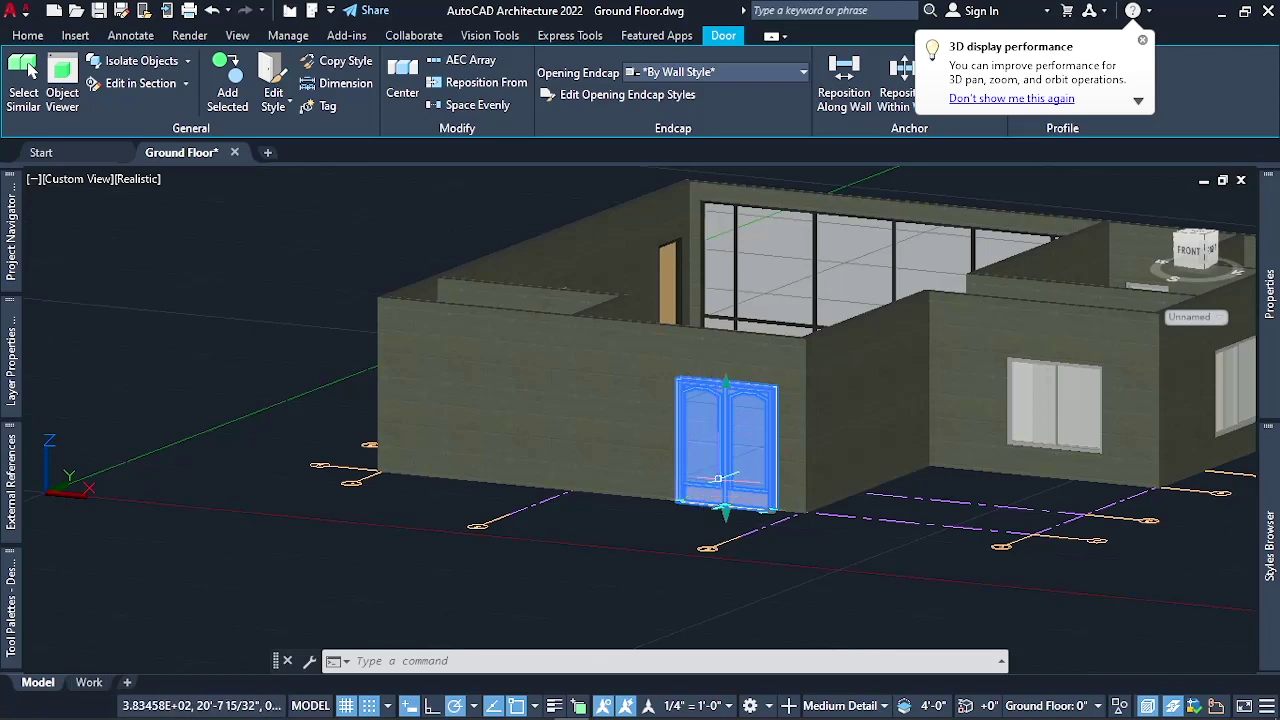
{"action": "mouse_move", "coordinate": [1270, 285]}
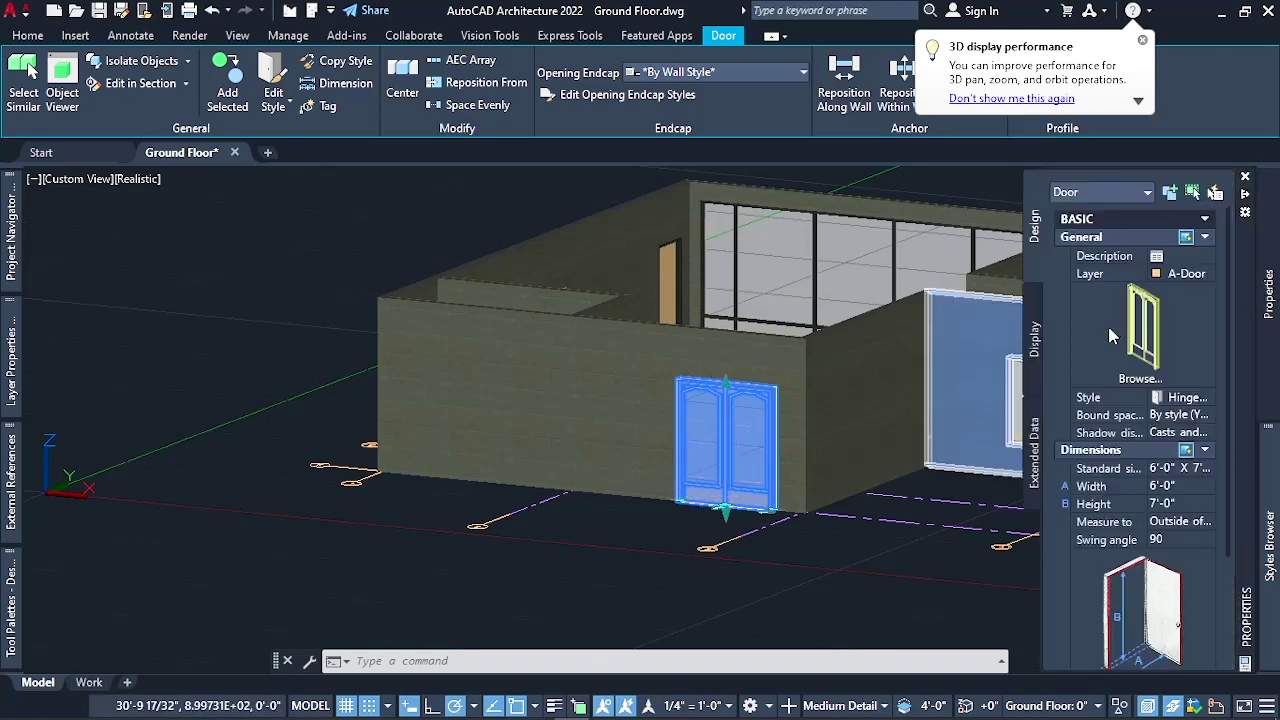
{"action": "left_click", "coordinate": [1034, 335]}
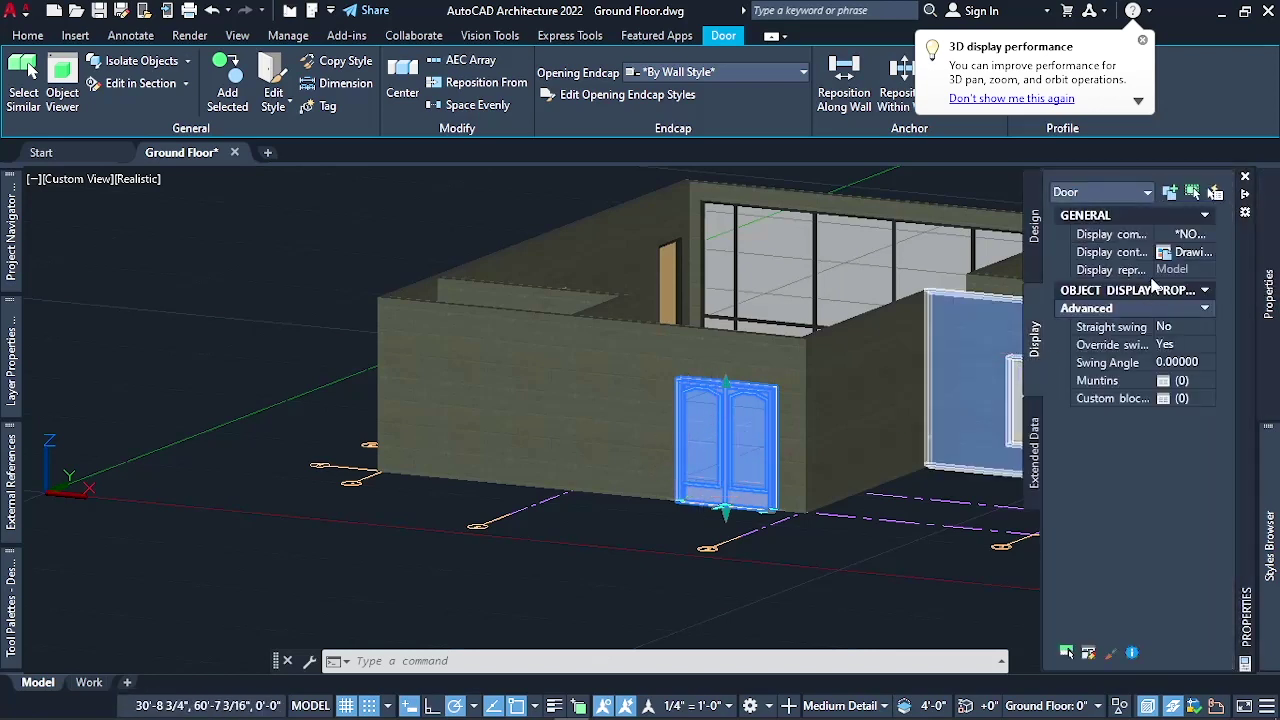
{"action": "left_click", "coordinate": [1183, 364]}
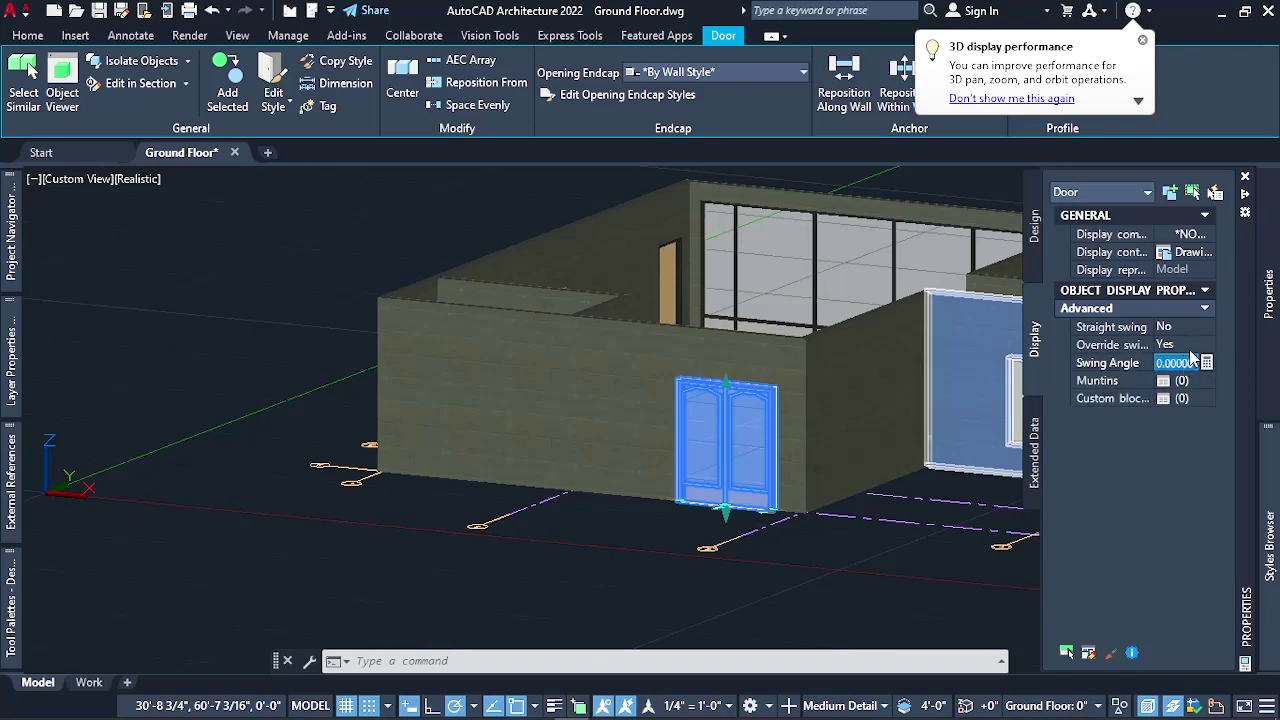
{"action": "type", "text": "50"}
{"action": "key", "text": "Return"}
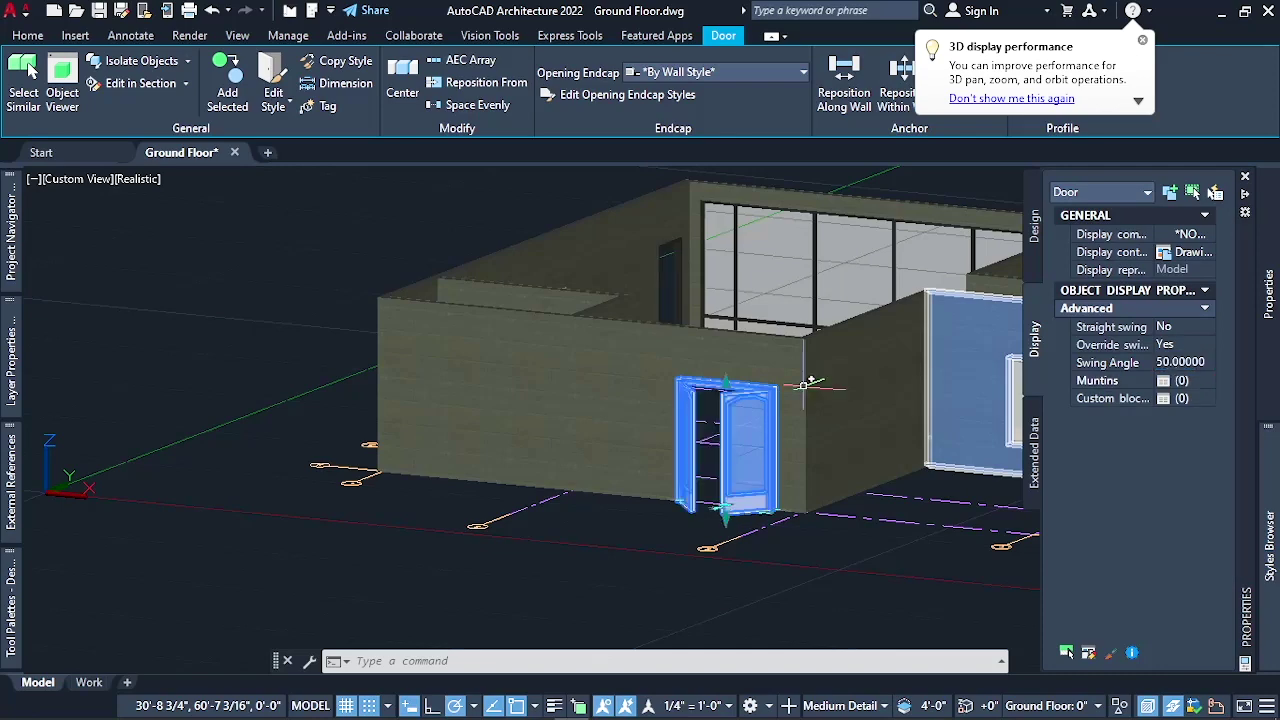
{"action": "scroll", "coordinate": [725, 440], "scroll_direction": "up", "scroll_amount": 4}
{"action": "scroll", "coordinate": [725, 440], "scroll_direction": "down", "scroll_amount": 3}
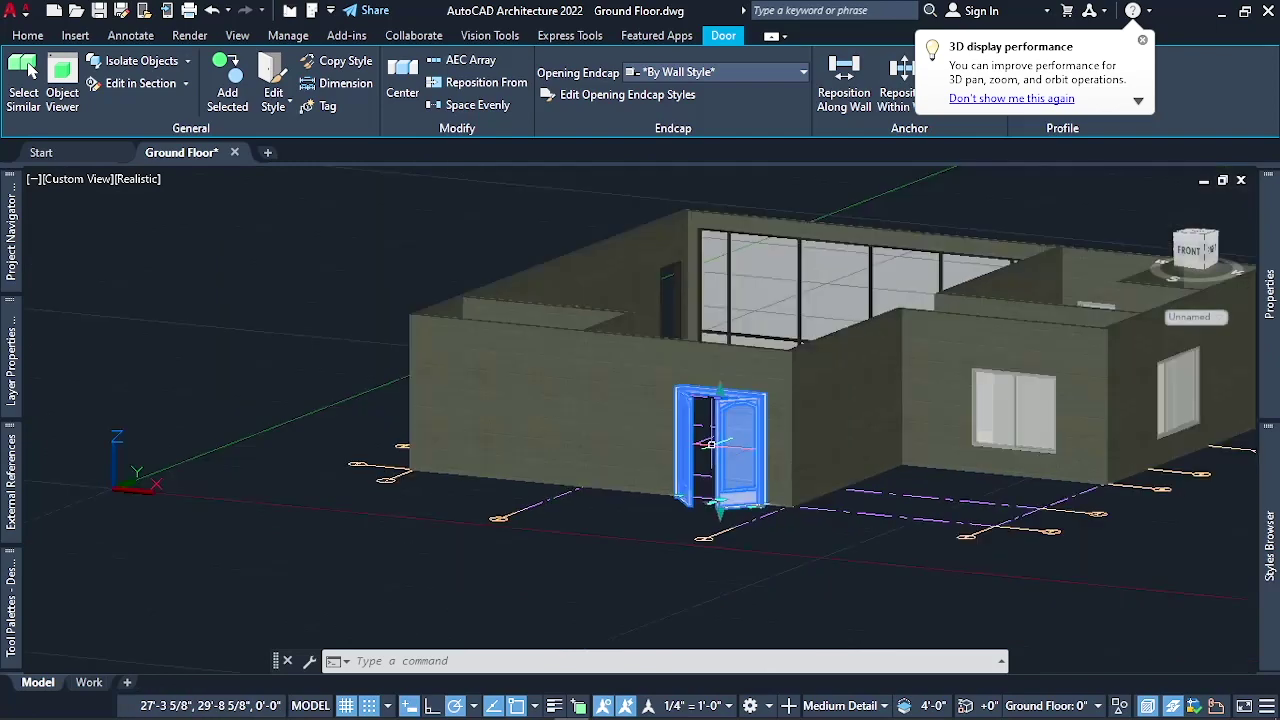
Clear the selection and 3D-orbit the model to face the side wall with the sliding window
{"action": "key", "text": "Escape"}
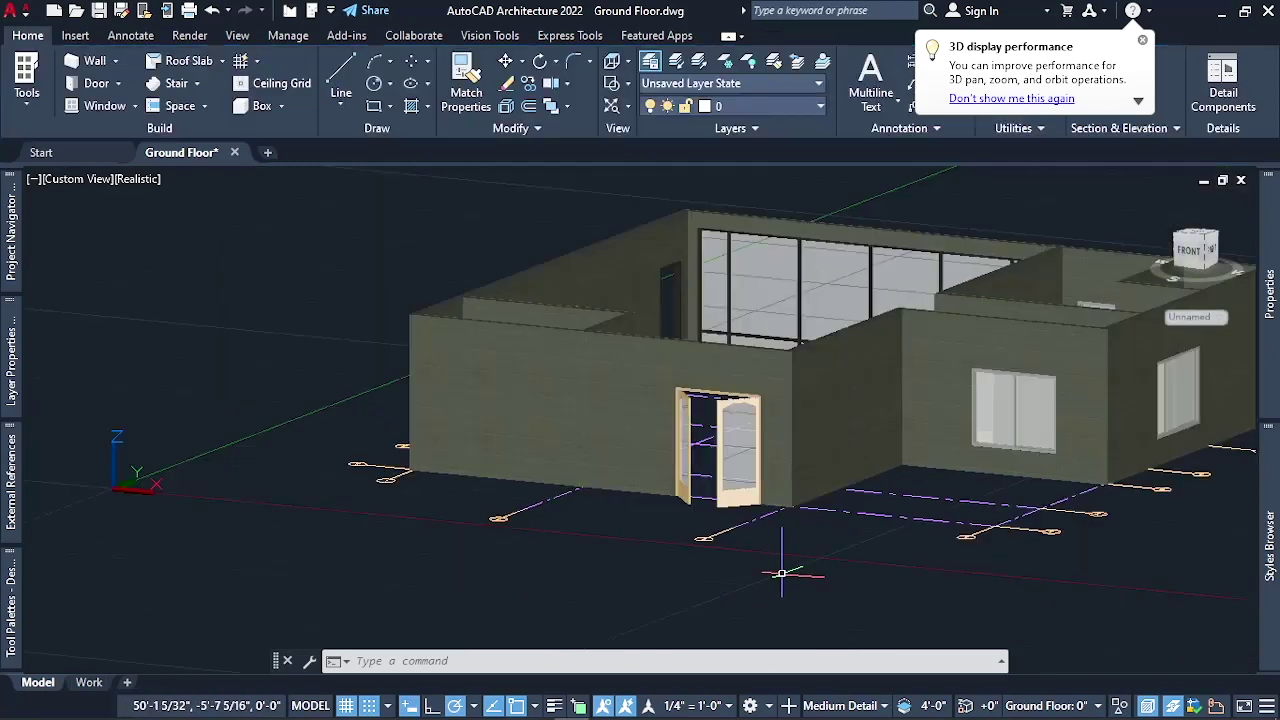
{"action": "right_click", "coordinate": [782, 574]}
{"action": "left_click", "coordinate": [836, 494]}
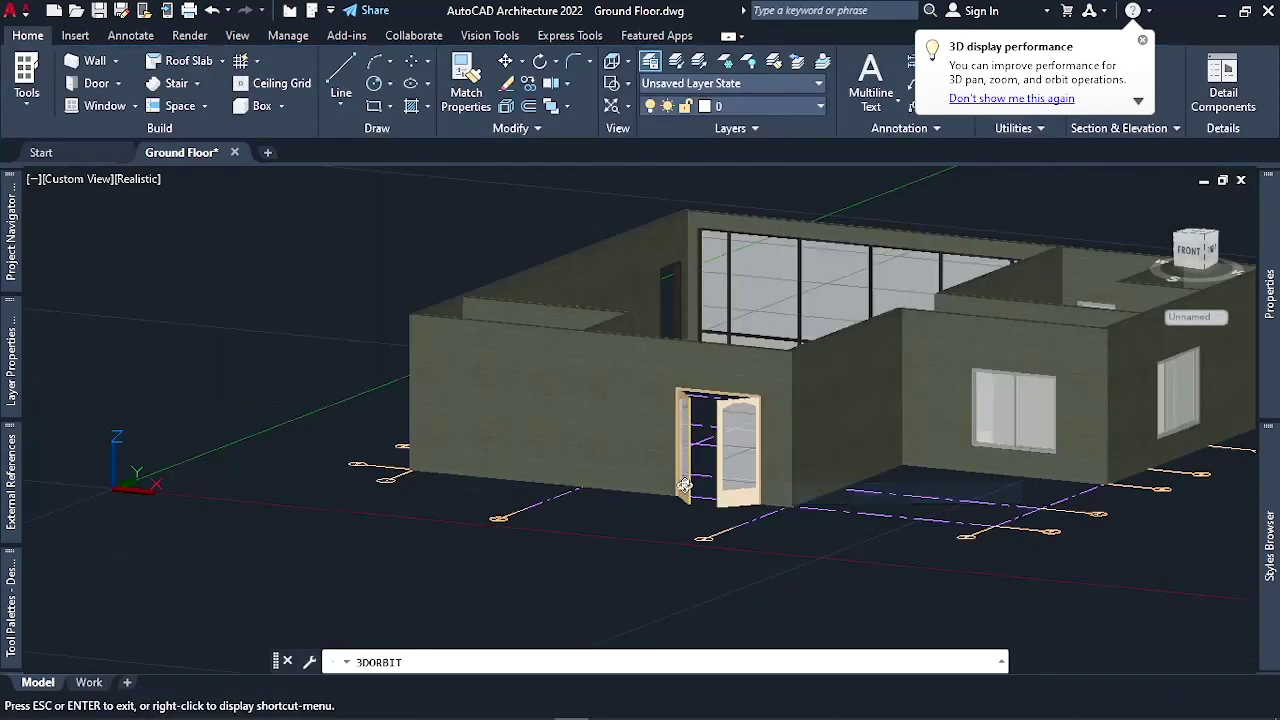
{"action": "left_click_drag", "start_coordinate": [678, 470], "coordinate": [469, 391]}
{"action": "scroll", "coordinate": [555, 382], "scroll_direction": "up", "scroll_amount": 10}
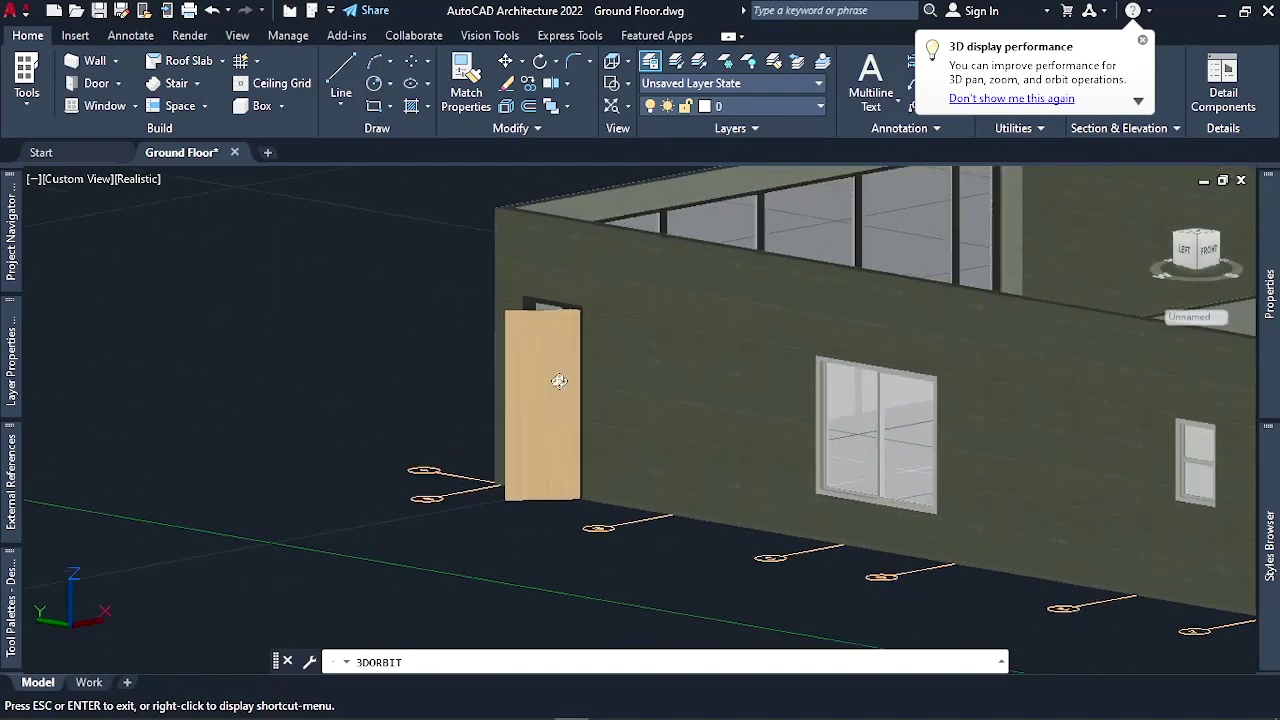
{"action": "scroll", "coordinate": [538, 386], "scroll_direction": "down", "scroll_amount": 6}
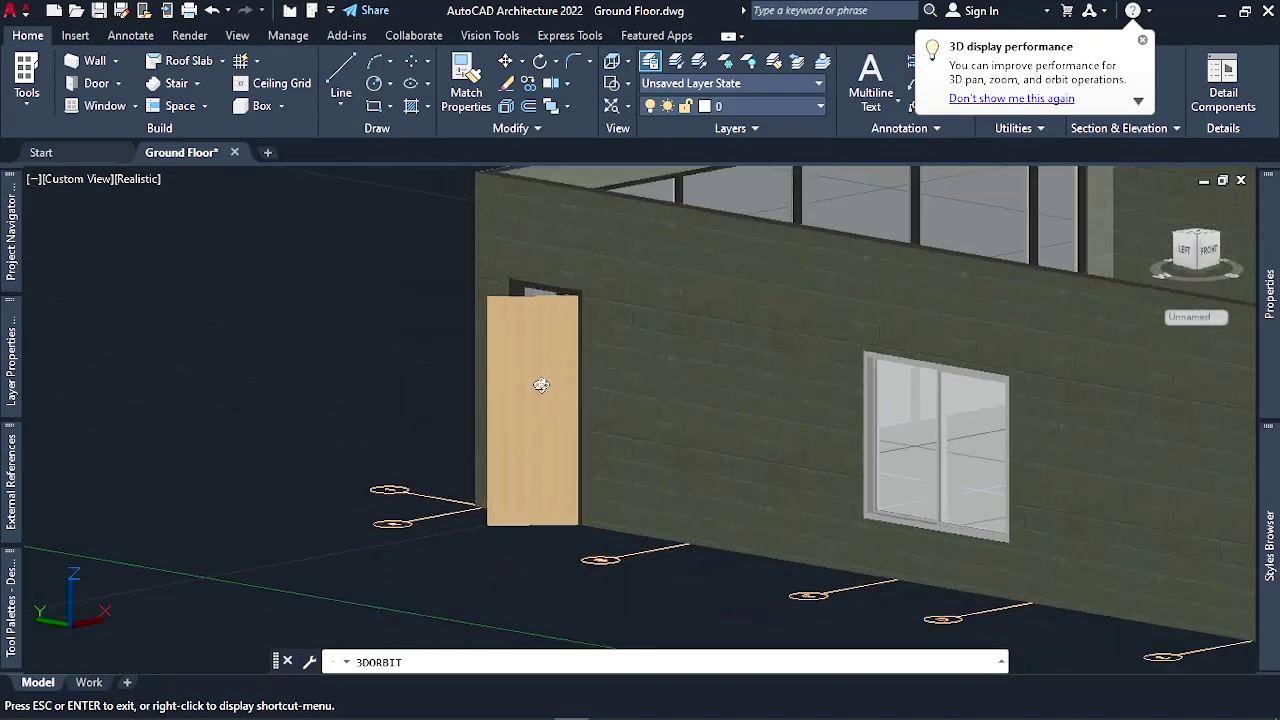
{"action": "left_click_drag", "start_coordinate": [934, 429], "coordinate": [815, 460]}
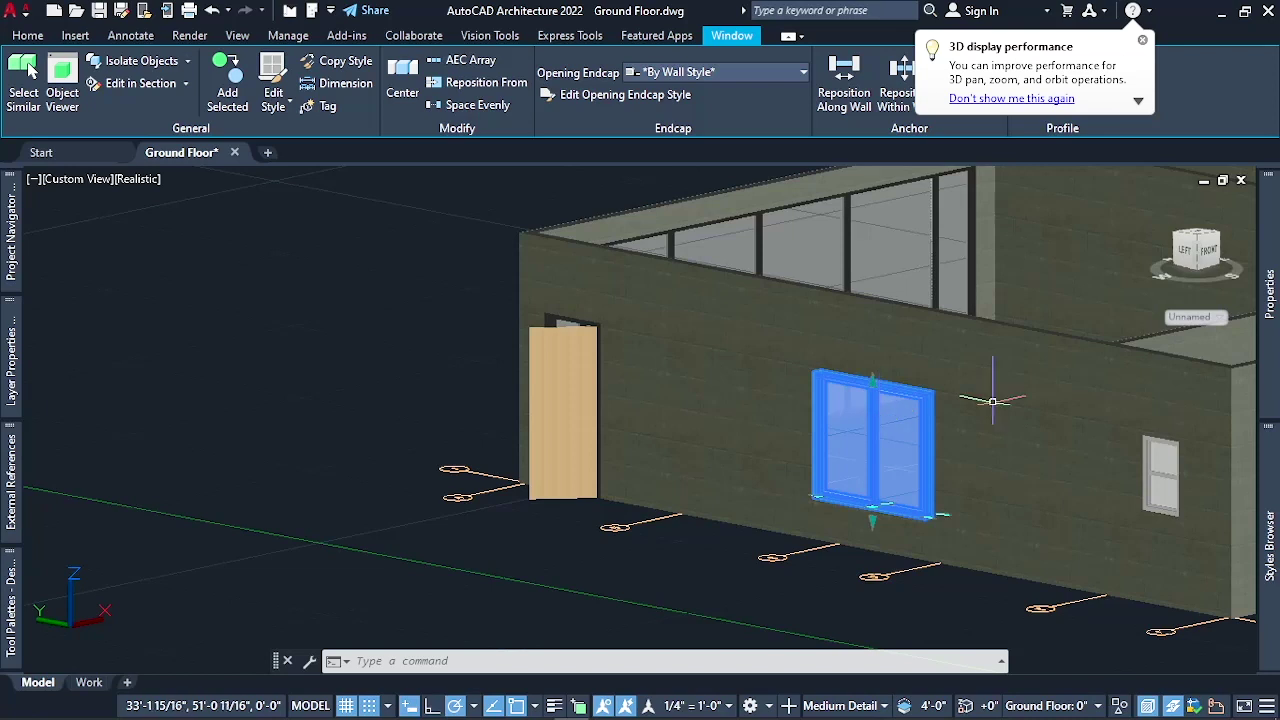
Set the Glider window's Opening percent to 50 in the Display properties
{"action": "mouse_move", "coordinate": [1262, 360]}
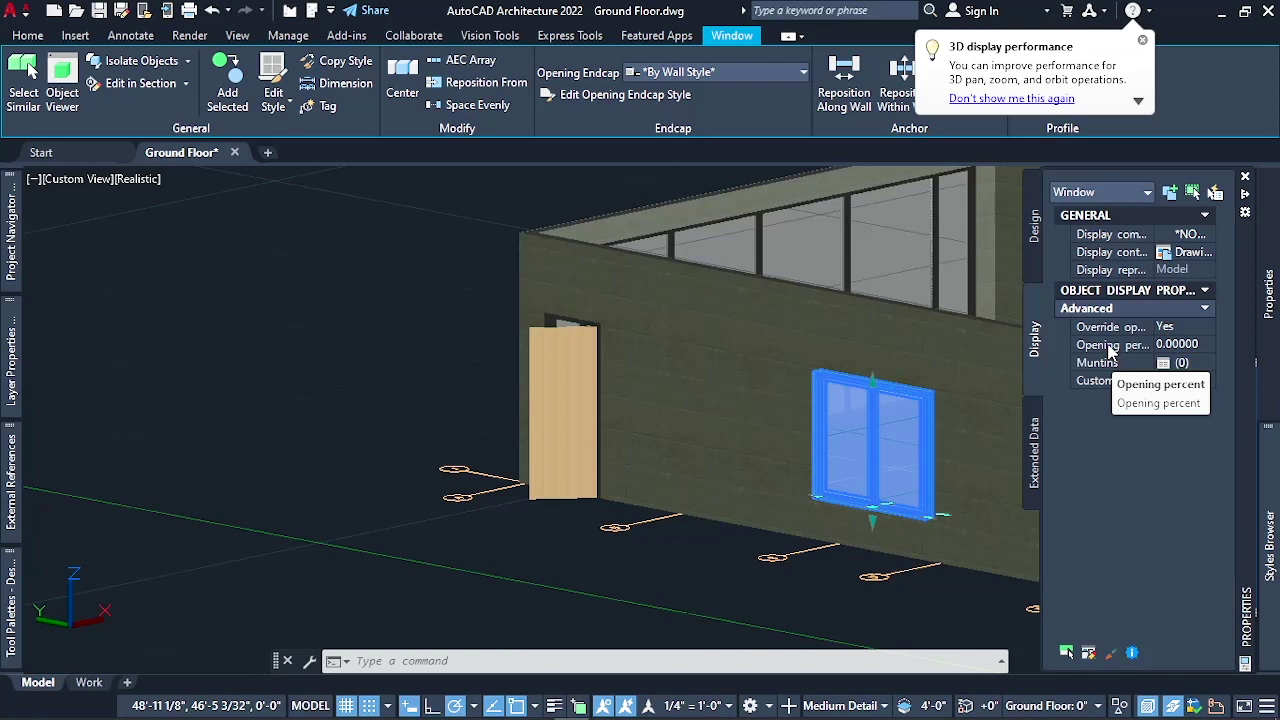
{"action": "left_click", "coordinate": [1170, 346]}
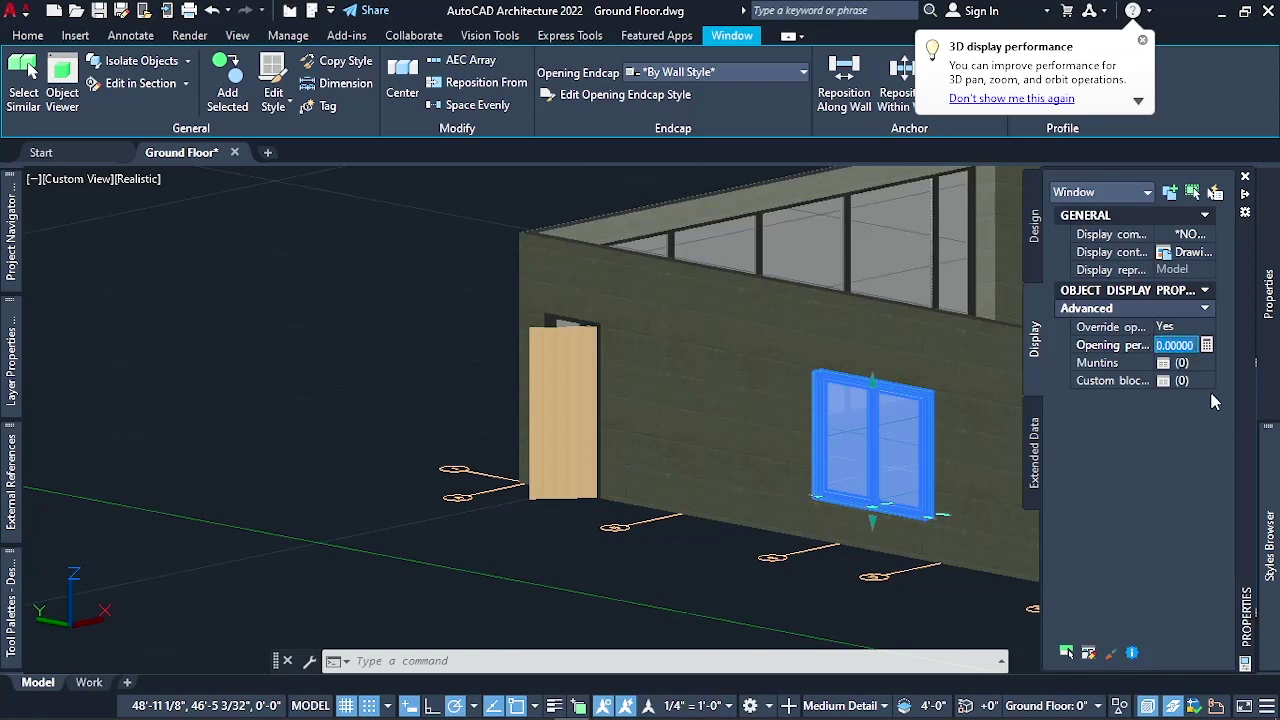
{"action": "type", "text": "50"}
{"action": "key", "text": "Return"}
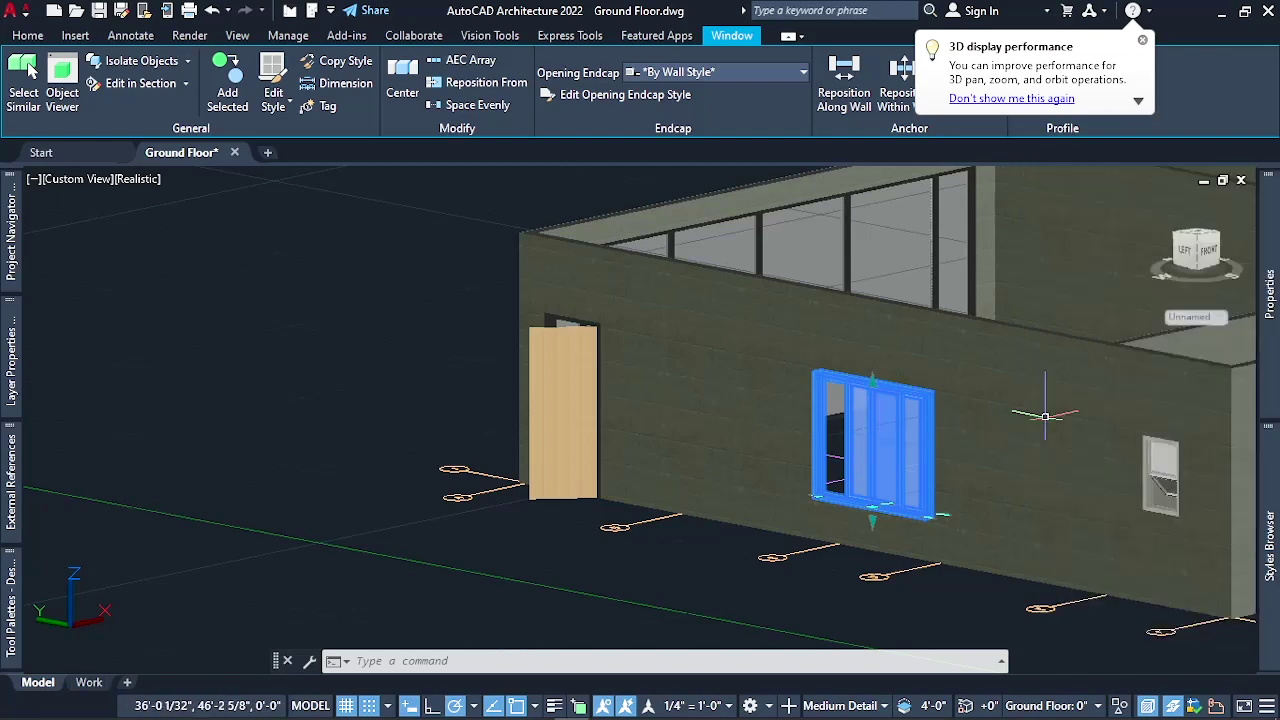
Zoom in and out around the model to inspect the half-open windows
{"action": "scroll", "coordinate": [860, 437], "scroll_direction": "up", "scroll_amount": 3}
{"action": "scroll", "coordinate": [860, 437], "scroll_direction": "down", "scroll_amount": 2}
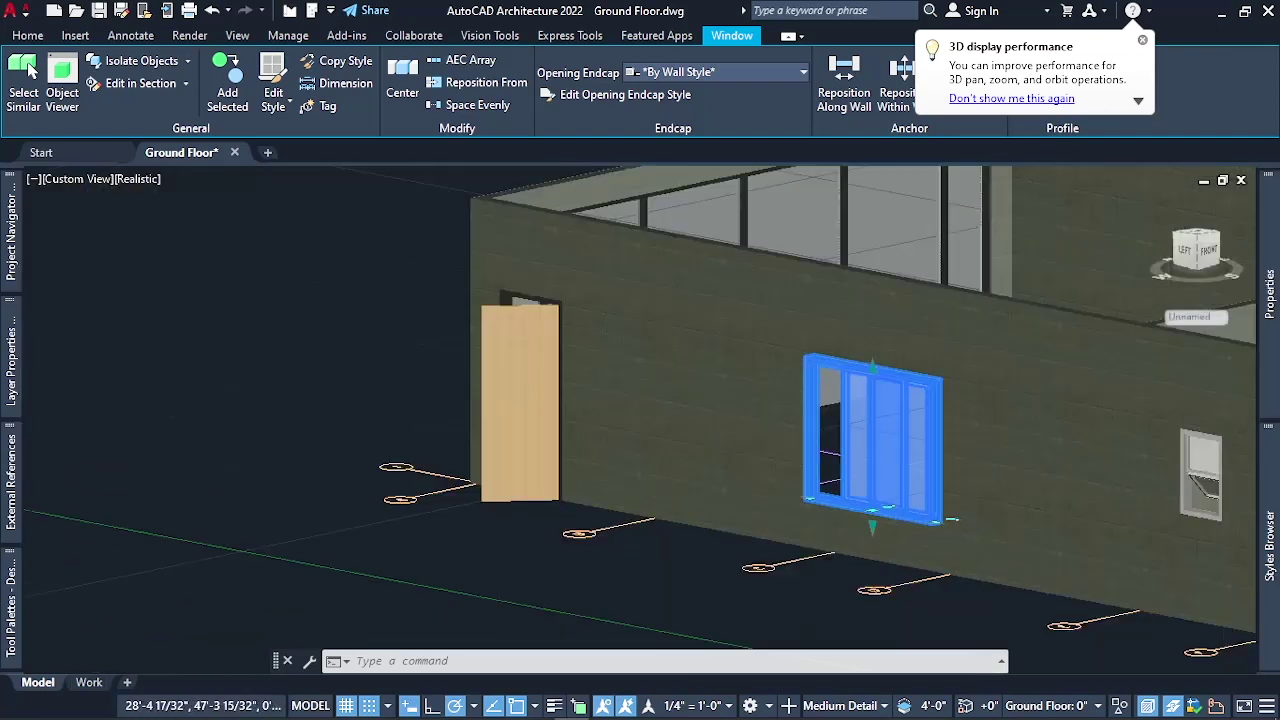
{"action": "scroll", "coordinate": [860, 437], "scroll_direction": "down", "scroll_amount": 1}
{"action": "scroll", "coordinate": [860, 437], "scroll_direction": "up", "scroll_amount": 4}
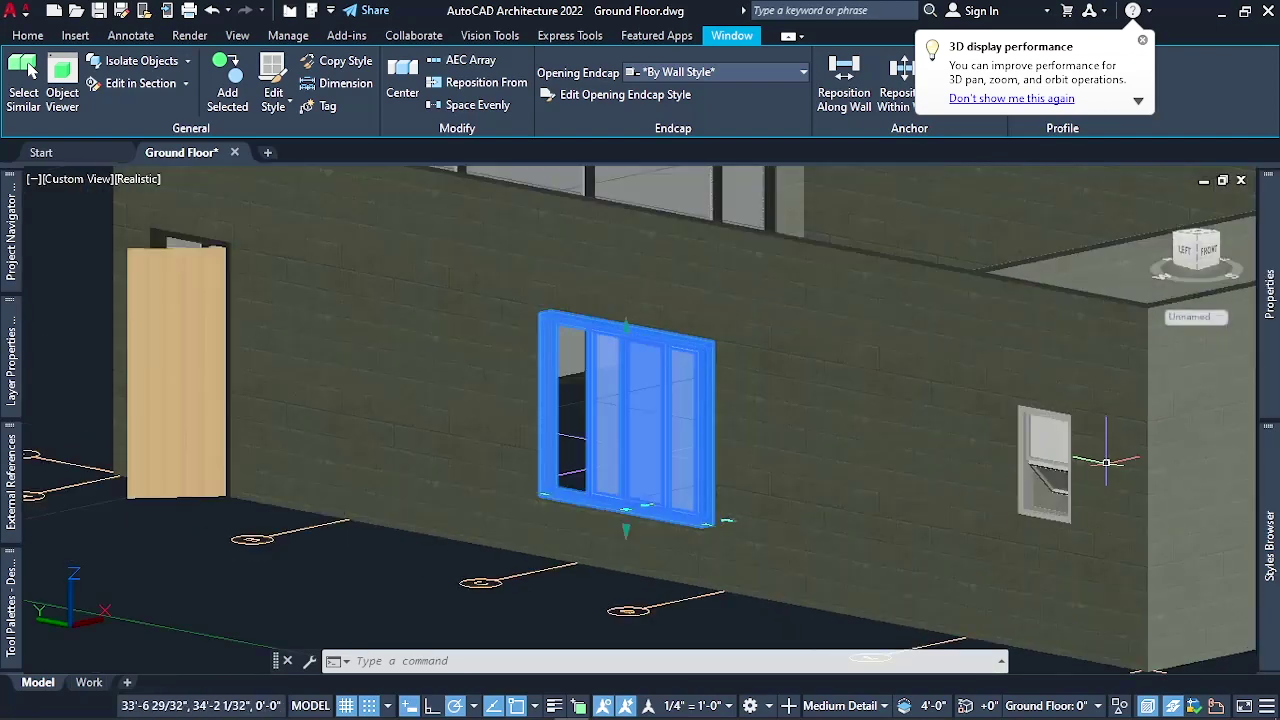
{"action": "scroll", "coordinate": [1010, 455], "scroll_direction": "up", "scroll_amount": 2}
{"action": "scroll", "coordinate": [995, 452], "scroll_direction": "up", "scroll_amount": 2}
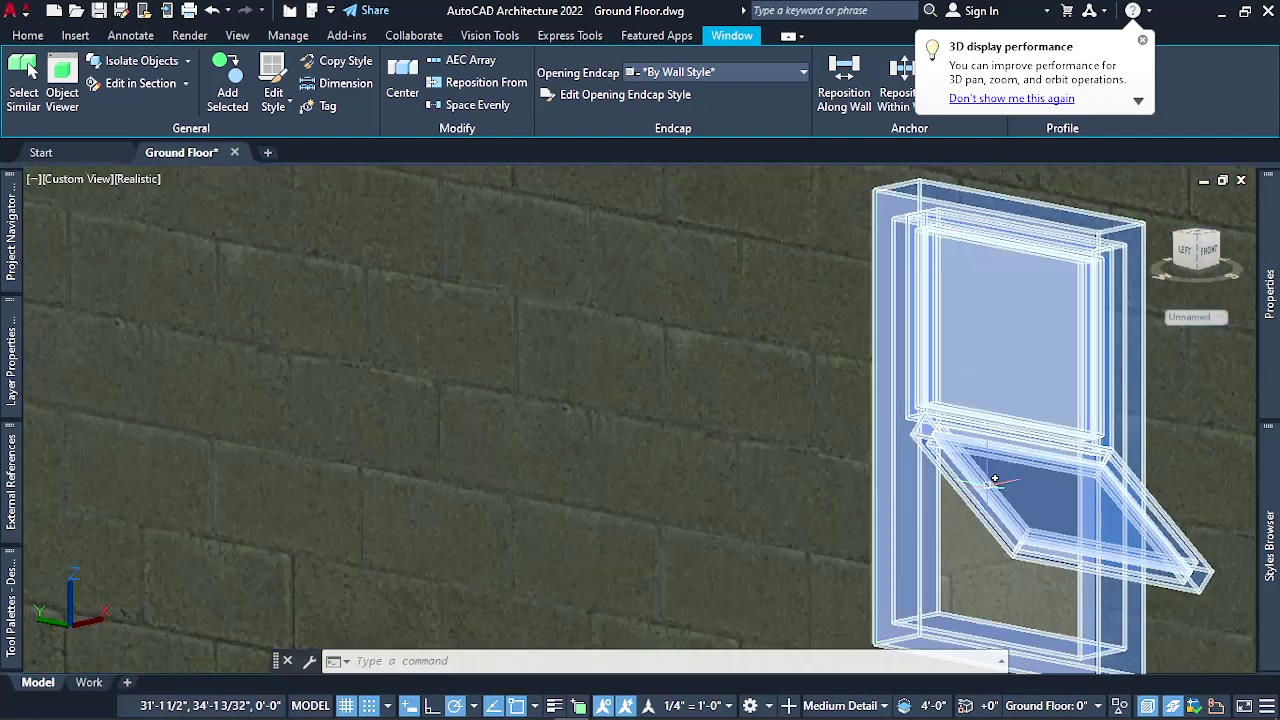
{"action": "mouse_move", "coordinate": [995, 480]}
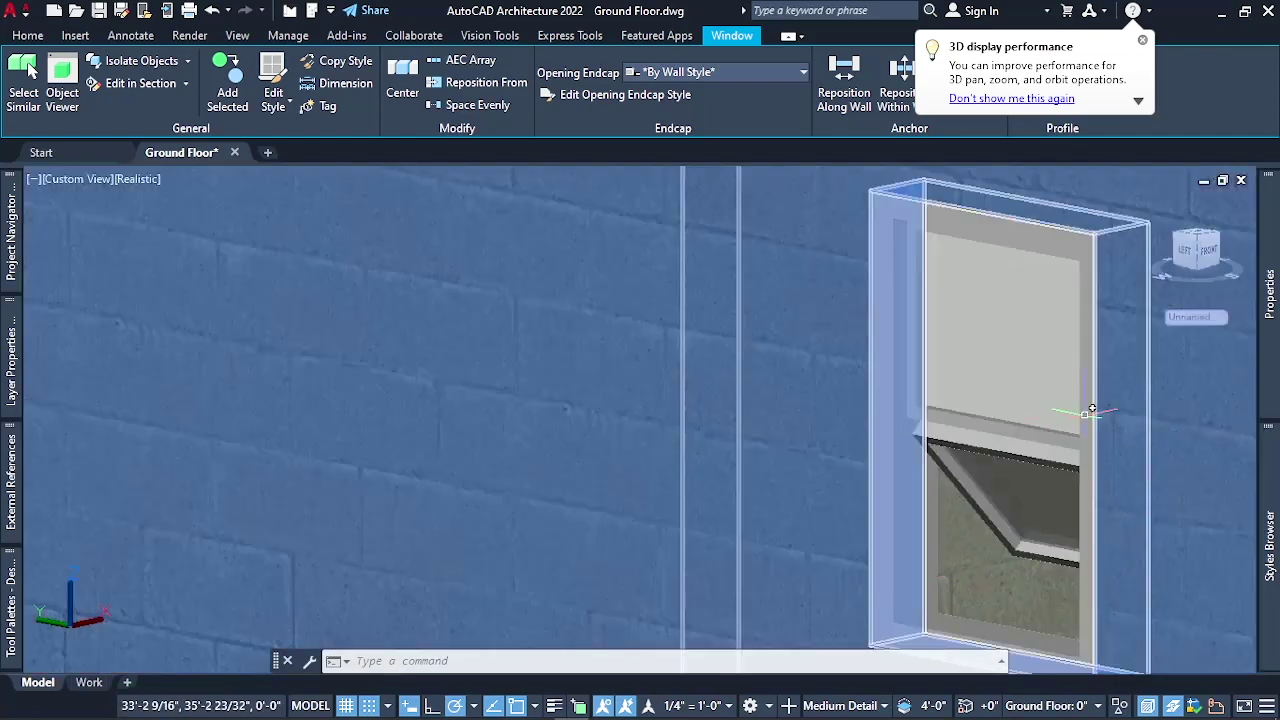
{"action": "scroll", "coordinate": [1098, 418], "scroll_direction": "down", "scroll_amount": 5}
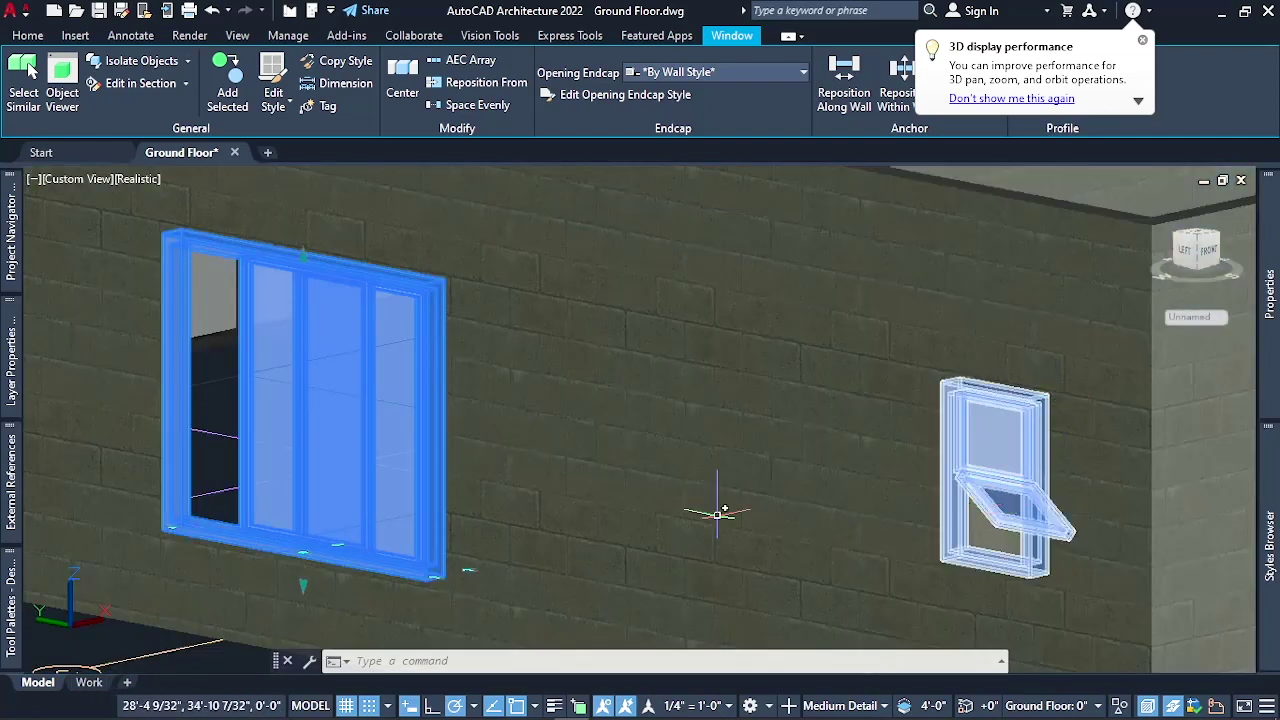
{"action": "scroll", "coordinate": [840, 450], "scroll_direction": "down", "scroll_amount": 3}
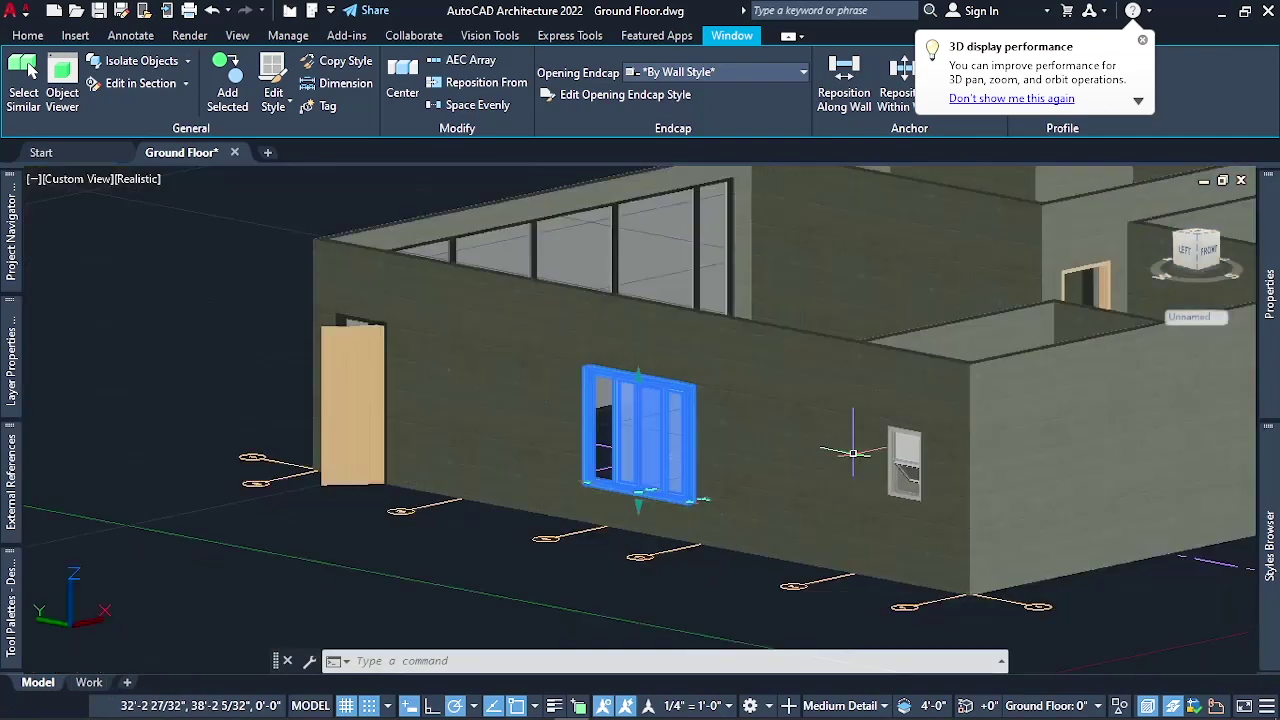
{"action": "scroll", "coordinate": [671, 471], "scroll_direction": "up", "scroll_amount": 4}
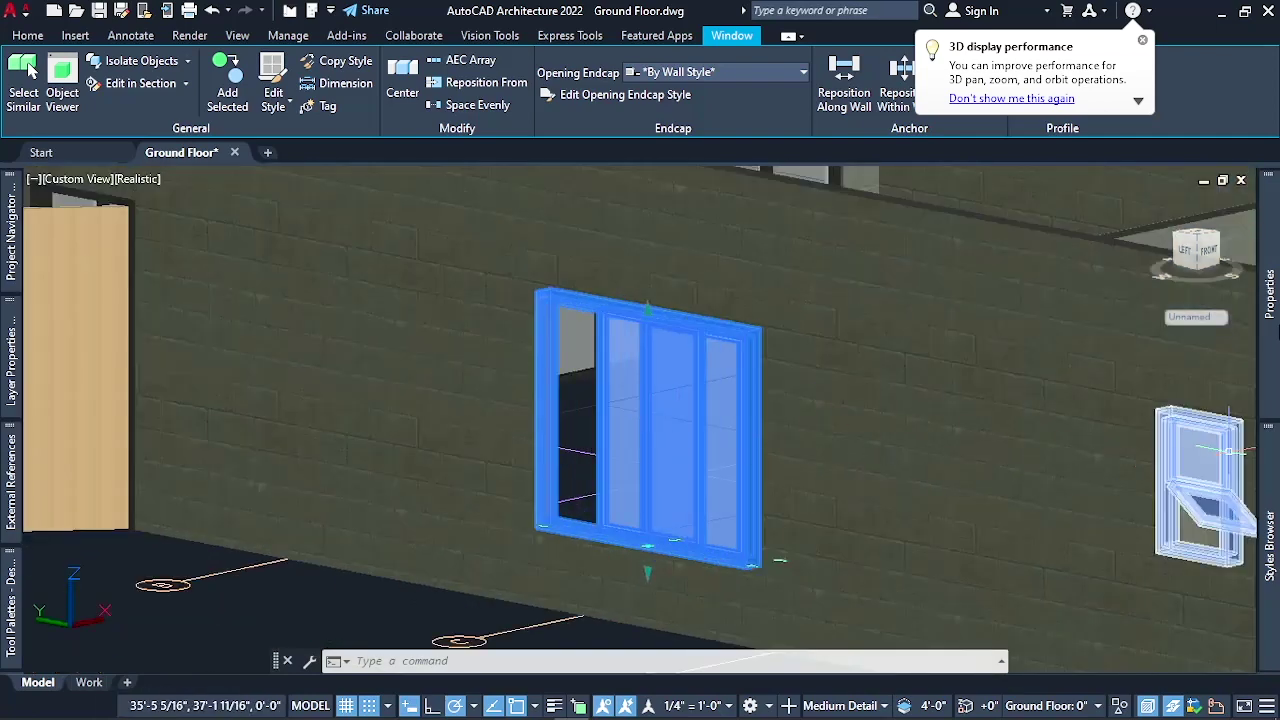
Change the Glider window's Opening percent to 90, then deselect it
{"action": "mouse_move", "coordinate": [1270, 300]}
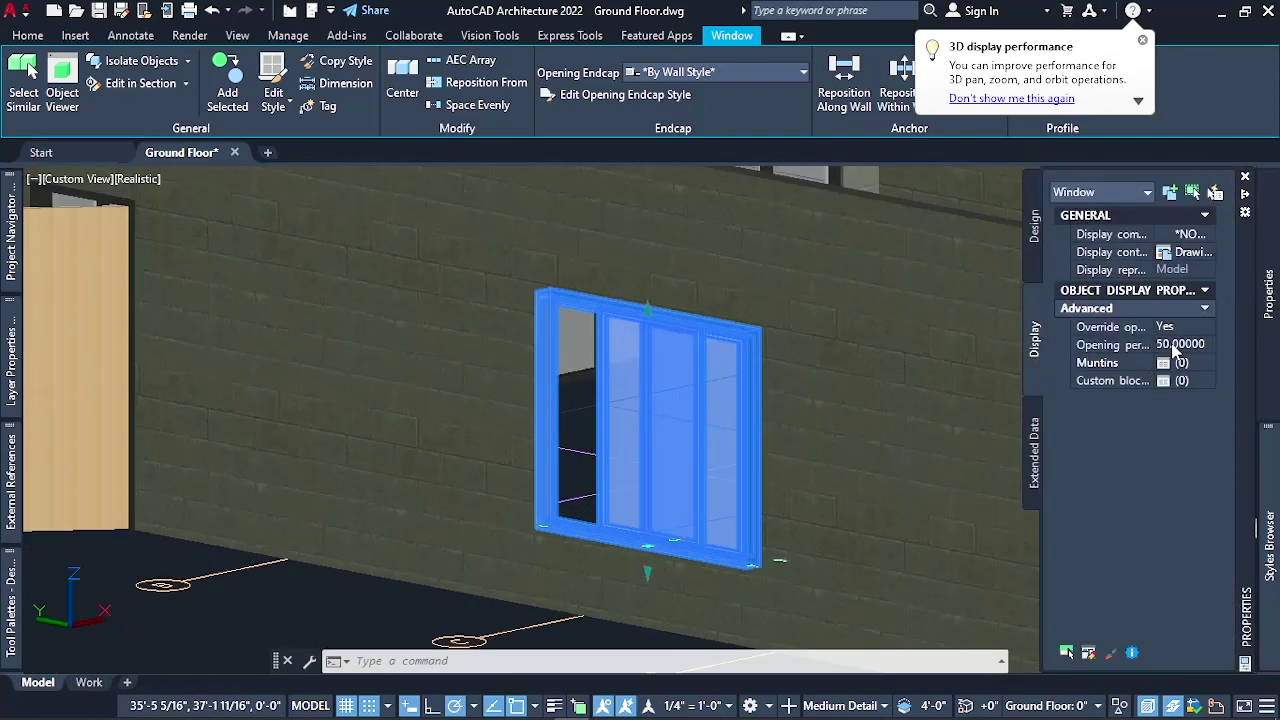
{"action": "left_click", "coordinate": [1175, 345]}
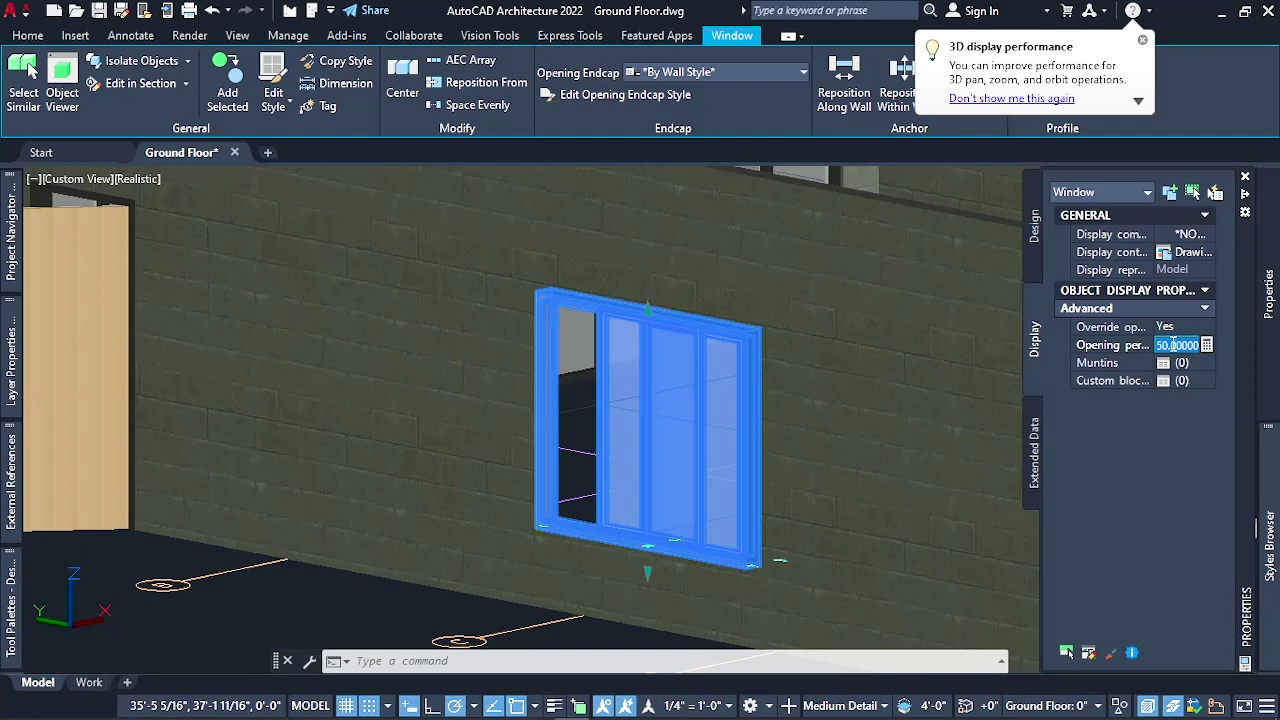
{"action": "type", "text": "90"}
{"action": "key", "text": "Return"}
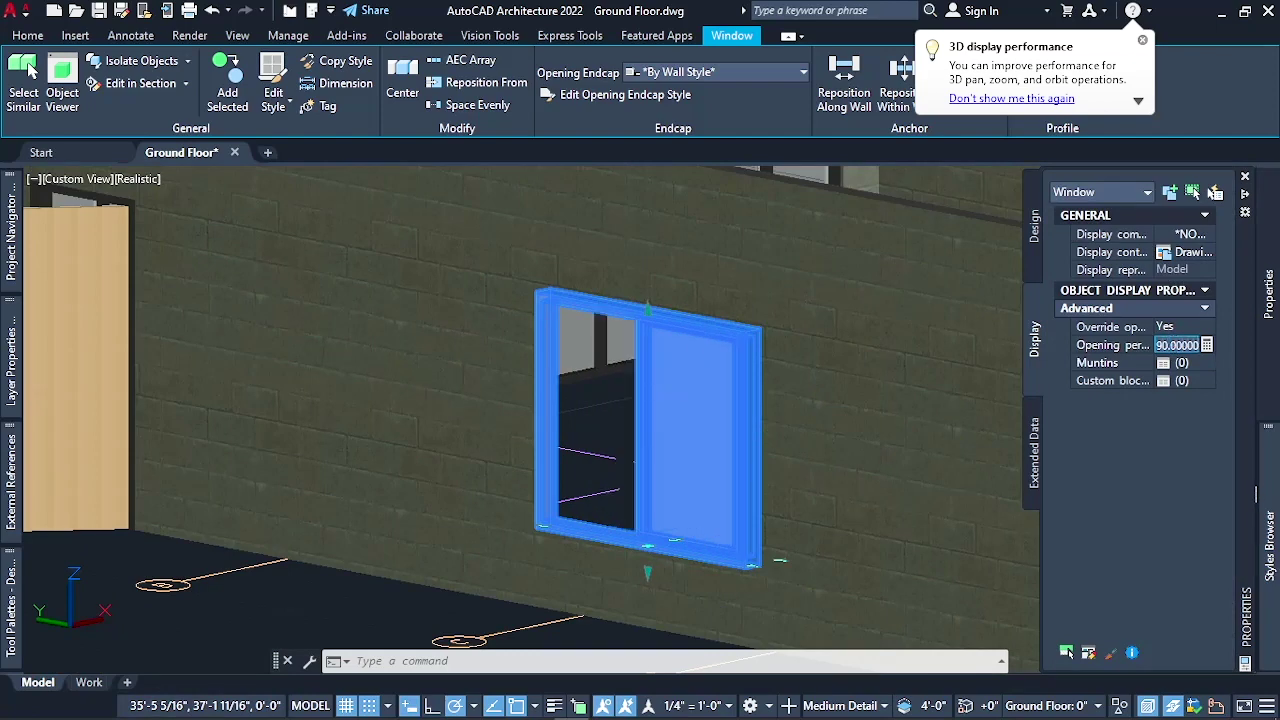
{"action": "scroll", "coordinate": [674, 409], "scroll_direction": "down", "scroll_amount": 3}
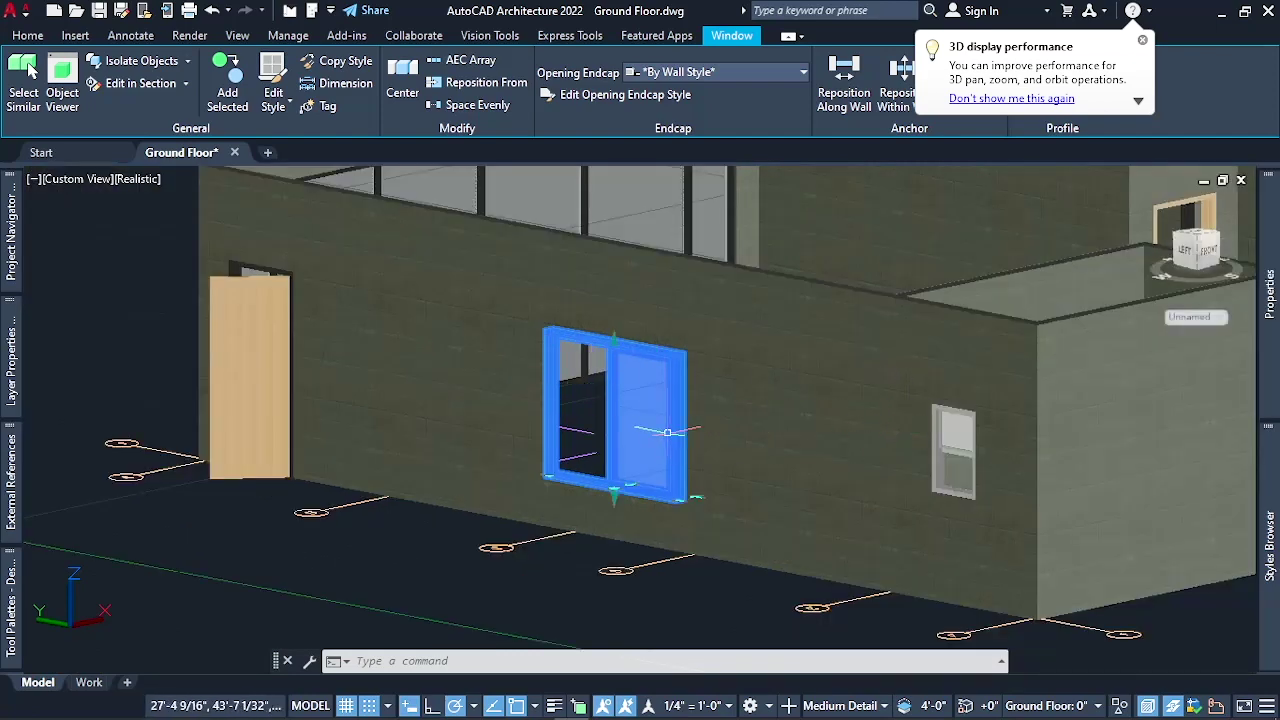
{"action": "scroll", "coordinate": [730, 405], "scroll_direction": "down", "scroll_amount": 3}
{"action": "scroll", "coordinate": [565, 457], "scroll_direction": "up", "scroll_amount": 3}
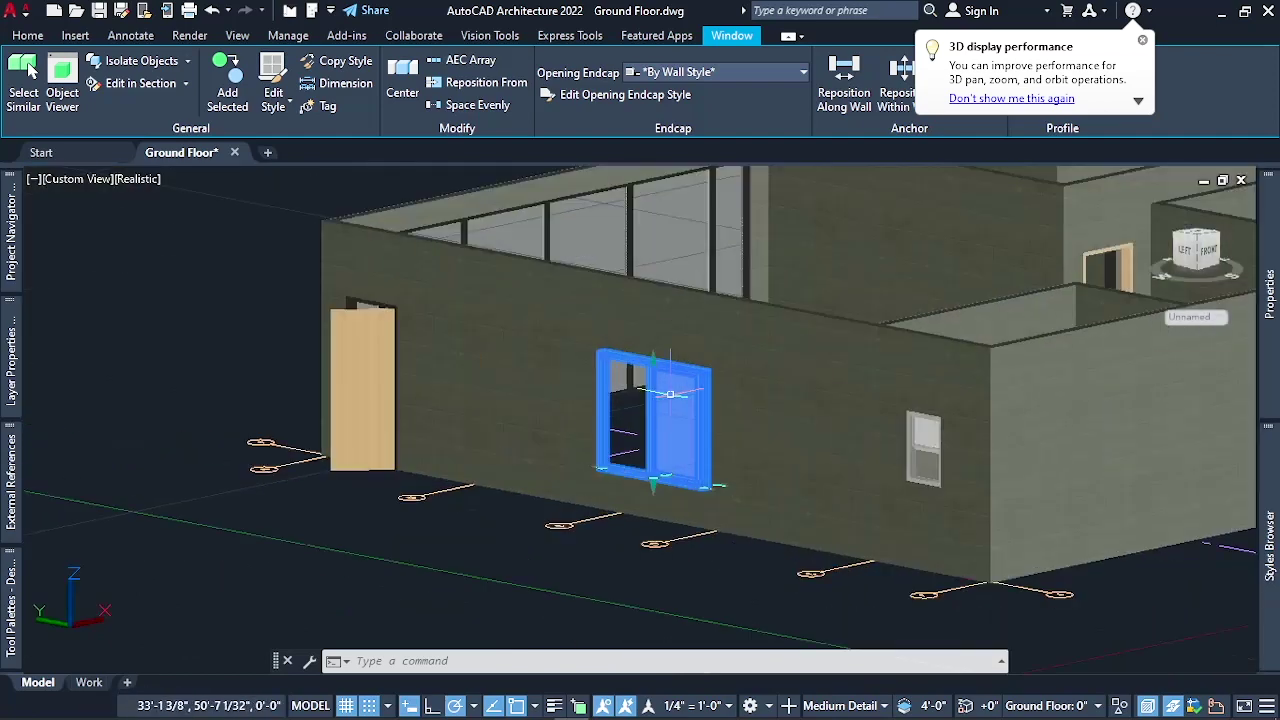
{"action": "key", "text": "Escape"}
3D-orbit to a low front view of the house, then open the application menu
{"action": "right_click", "coordinate": [600, 560]}
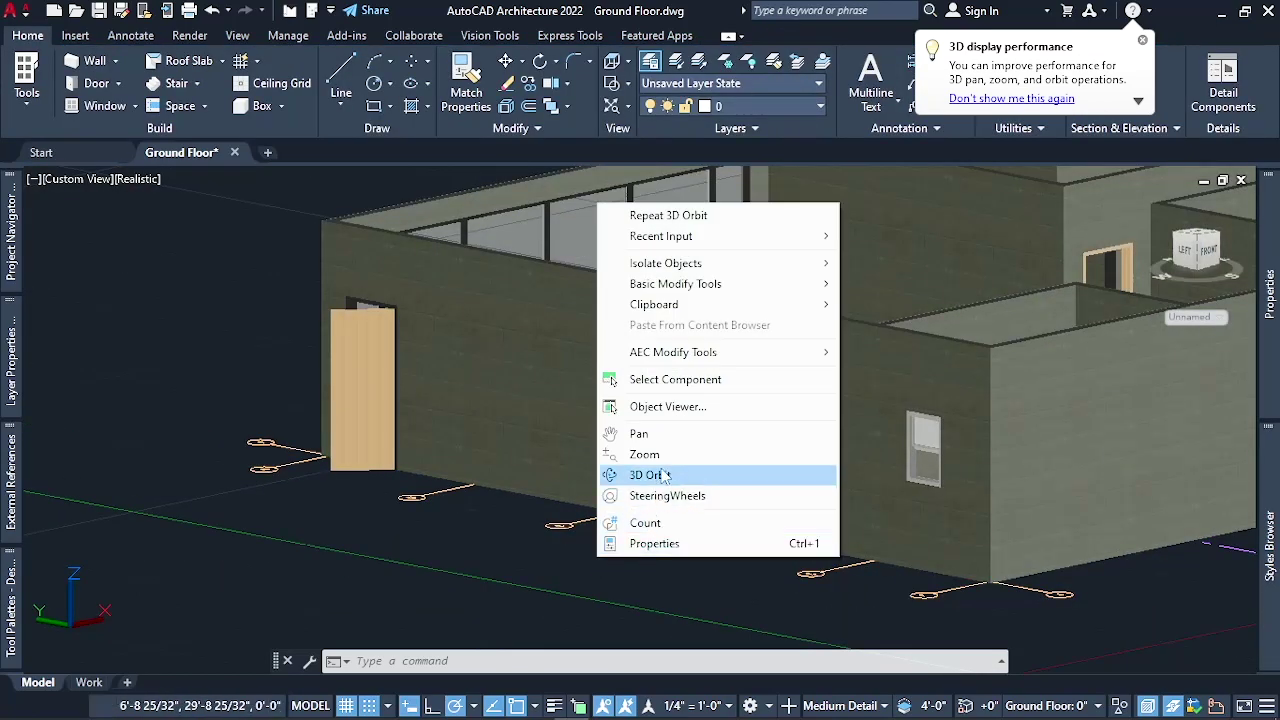
{"action": "left_click", "coordinate": [663, 477]}
{"action": "left_click_drag", "start_coordinate": [663, 477], "coordinate": [978, 496]}
{"action": "scroll", "coordinate": [461, 500], "scroll_direction": "down", "scroll_amount": 3}
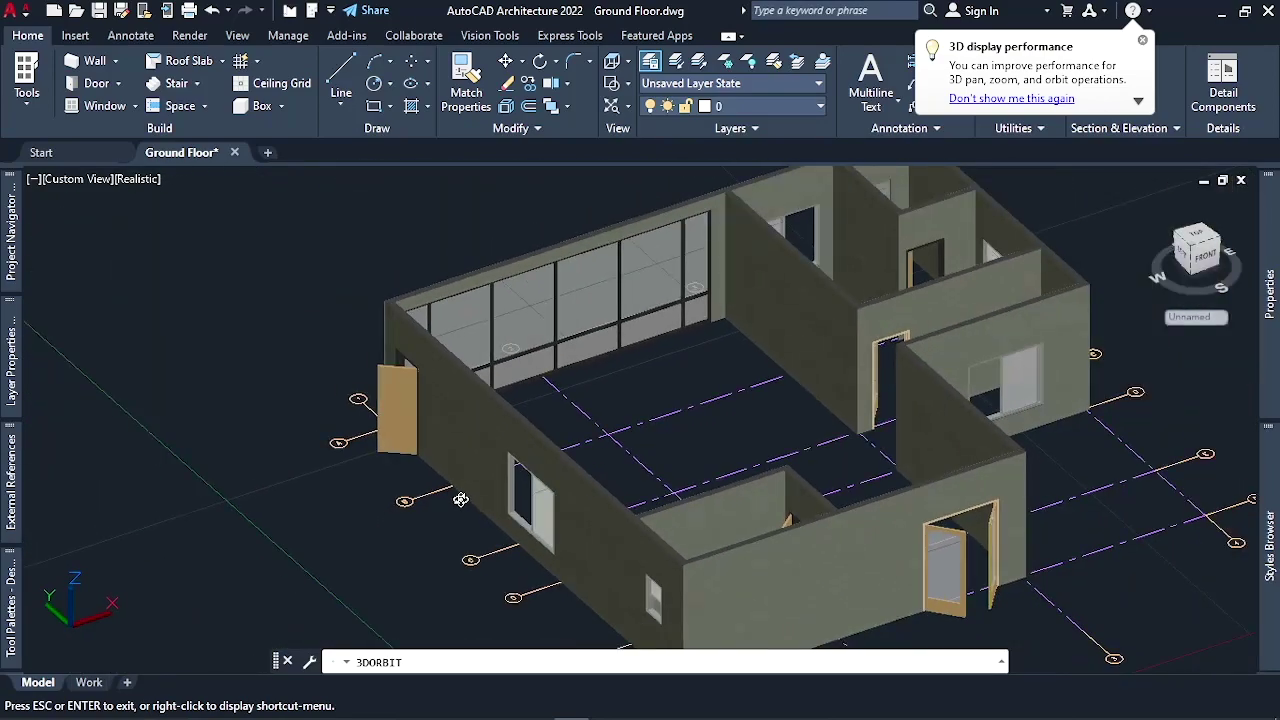
{"action": "scroll", "coordinate": [995, 280], "scroll_direction": "up", "scroll_amount": 5}
{"action": "left_click_drag", "start_coordinate": [996, 307], "coordinate": [937, 414]}
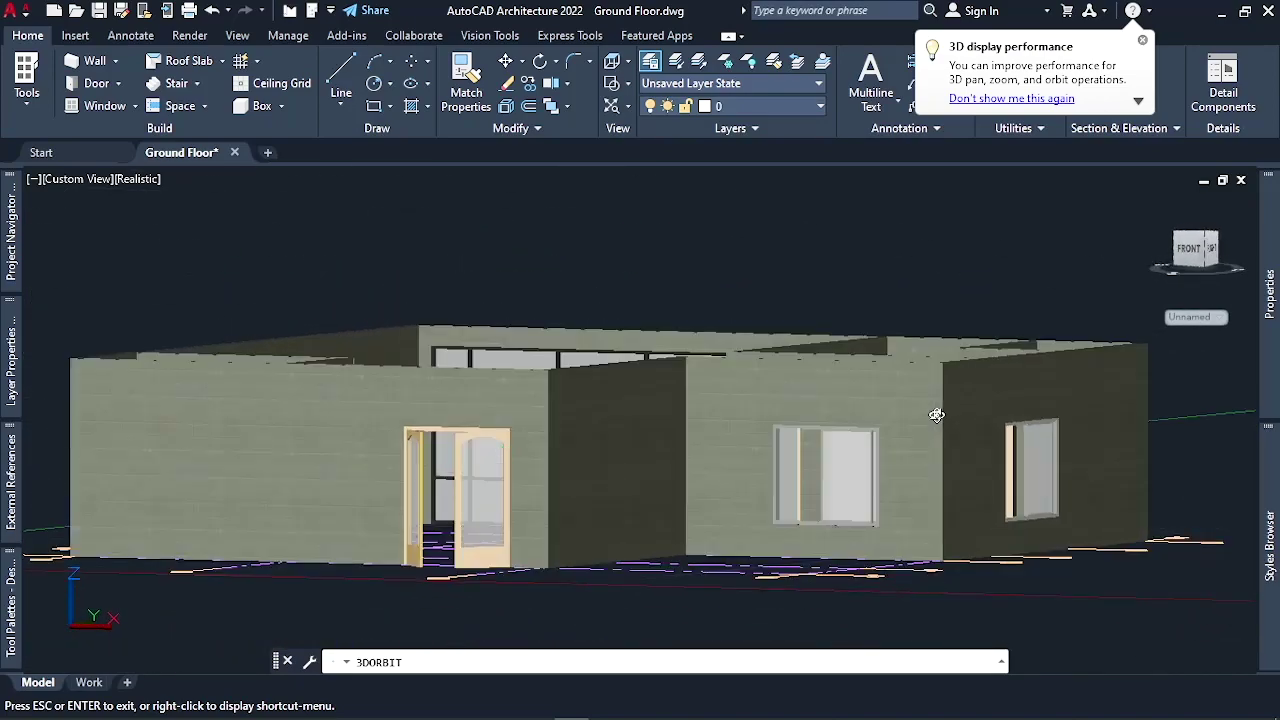
{"action": "key", "text": "Escape"}
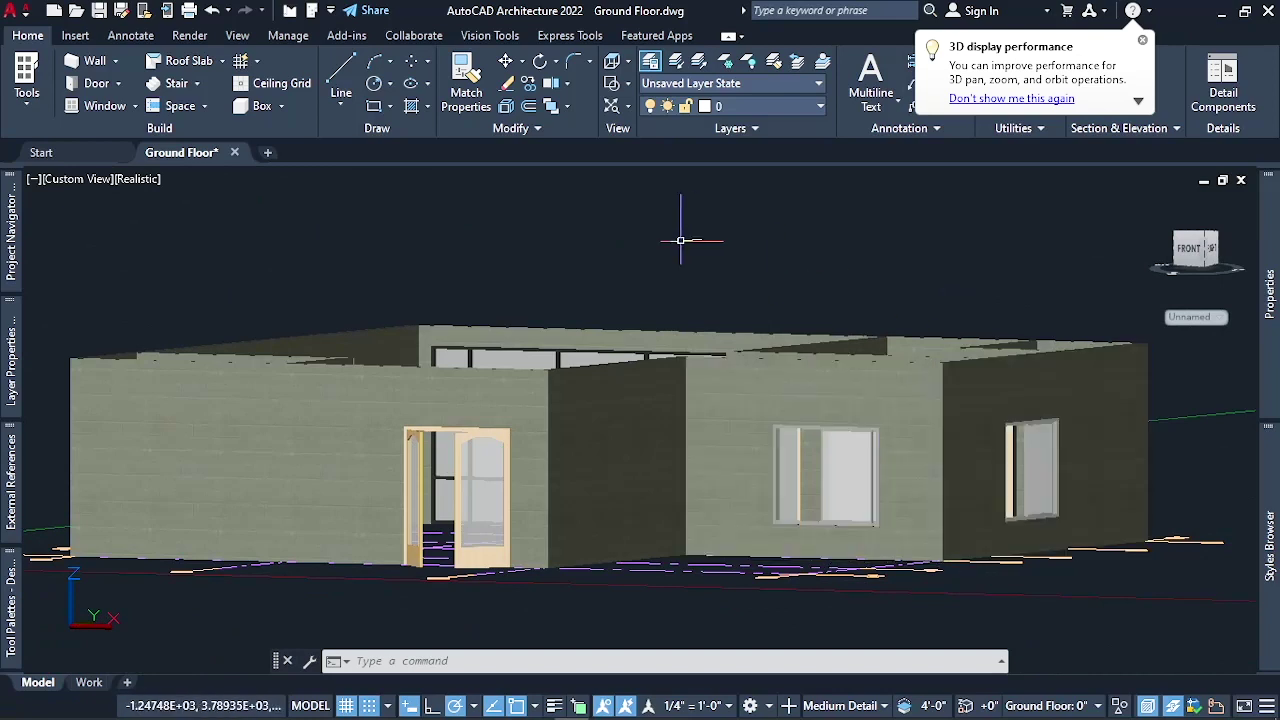
{"action": "left_click", "coordinate": [6, 12]}
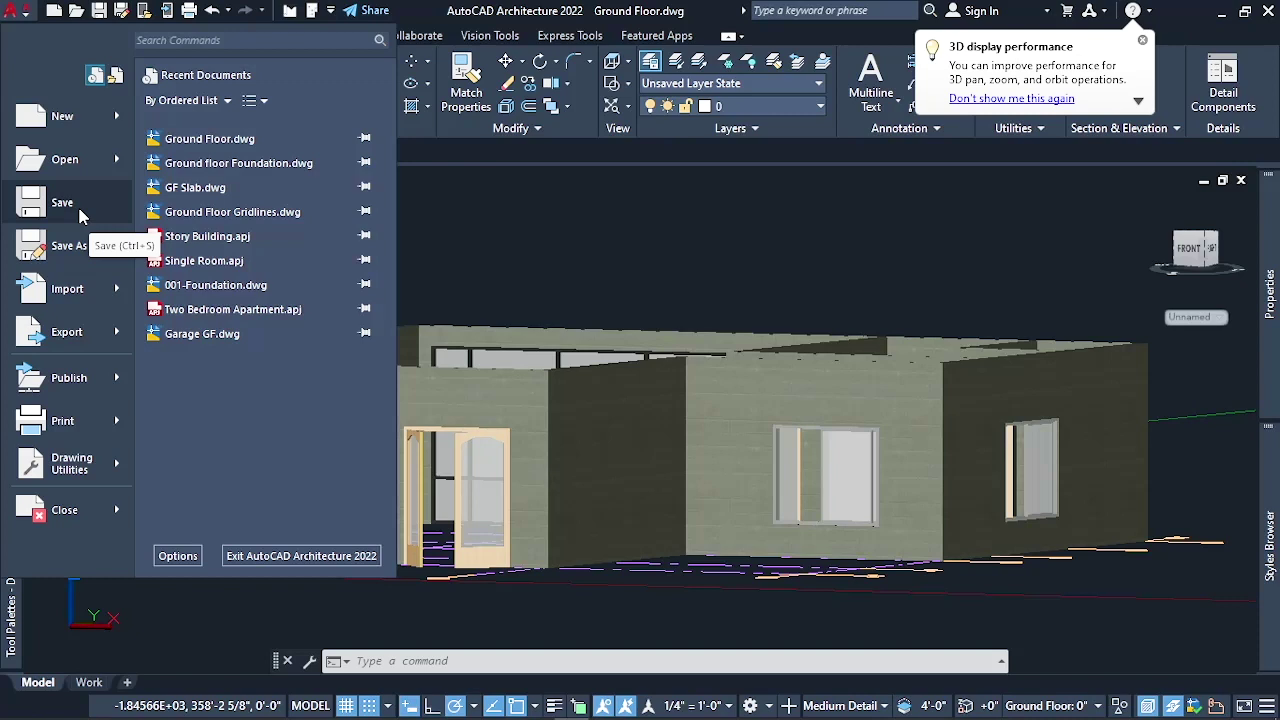
Save Ground Floor.dwg, then select a wall to check its properties tooltip
{"action": "left_click", "coordinate": [81, 205]}
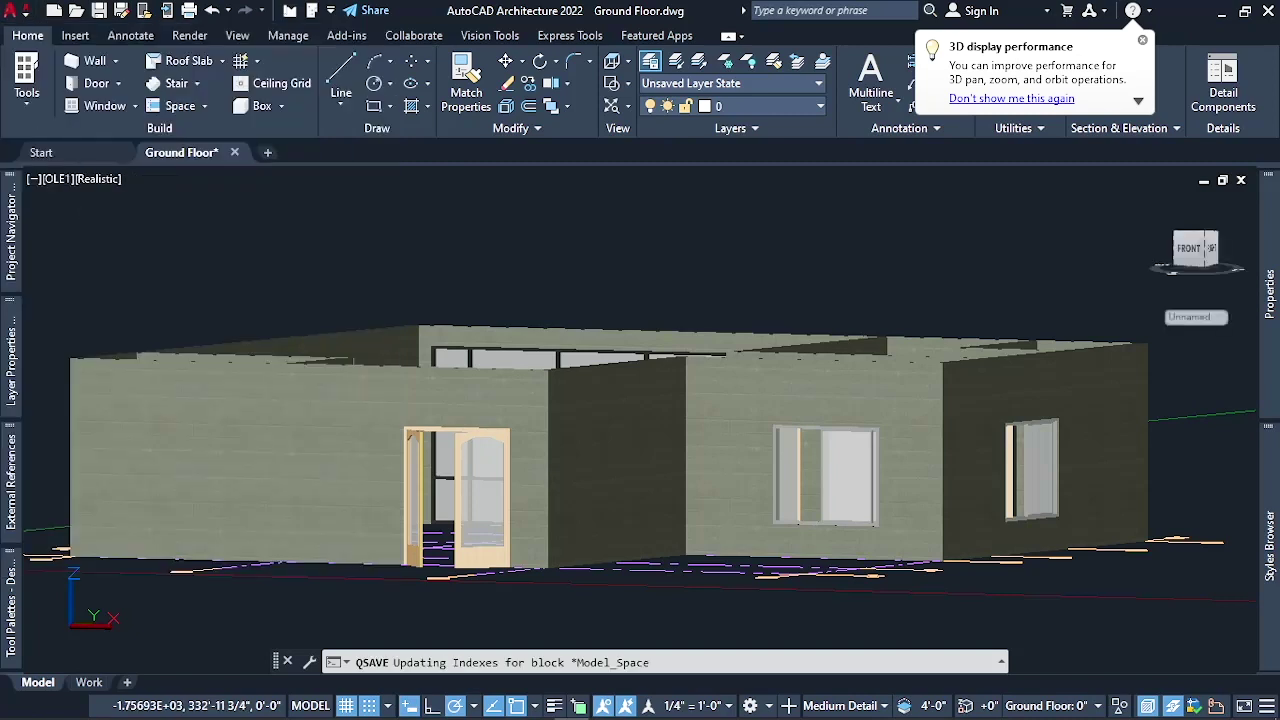
{"action": "left_click", "coordinate": [573, 332]}
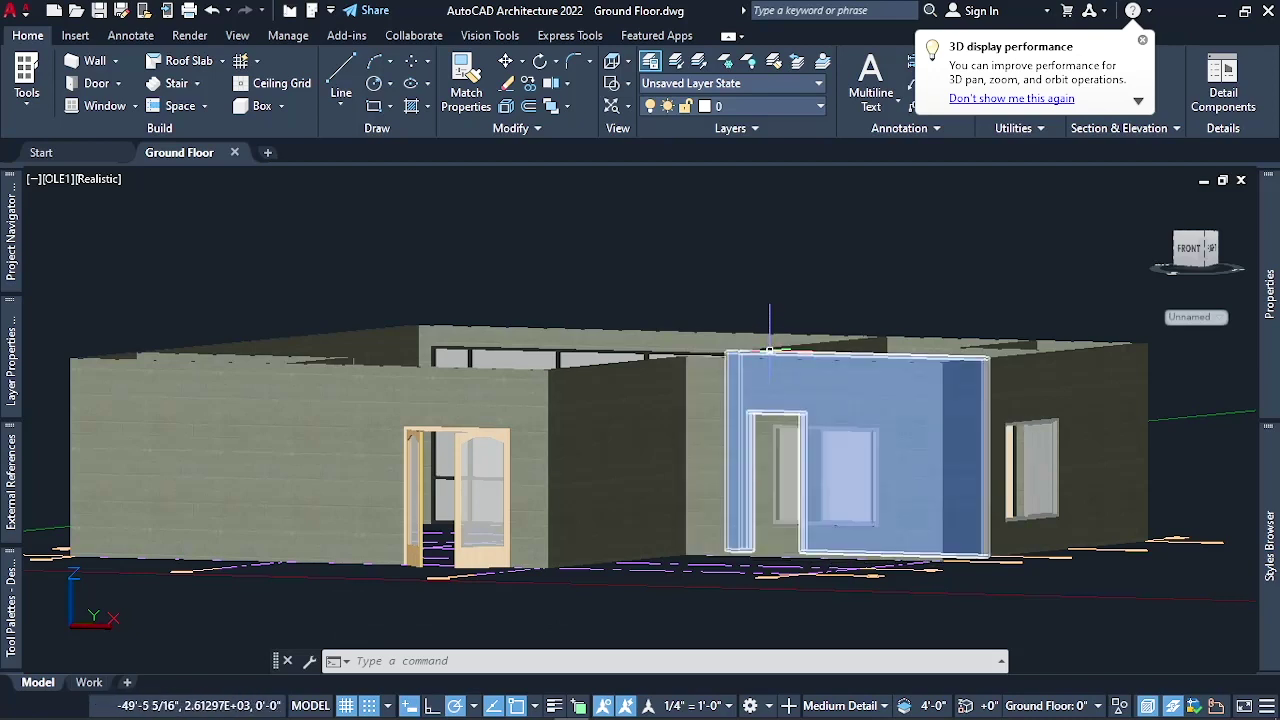
{"action": "mouse_move", "coordinate": [770, 350]}
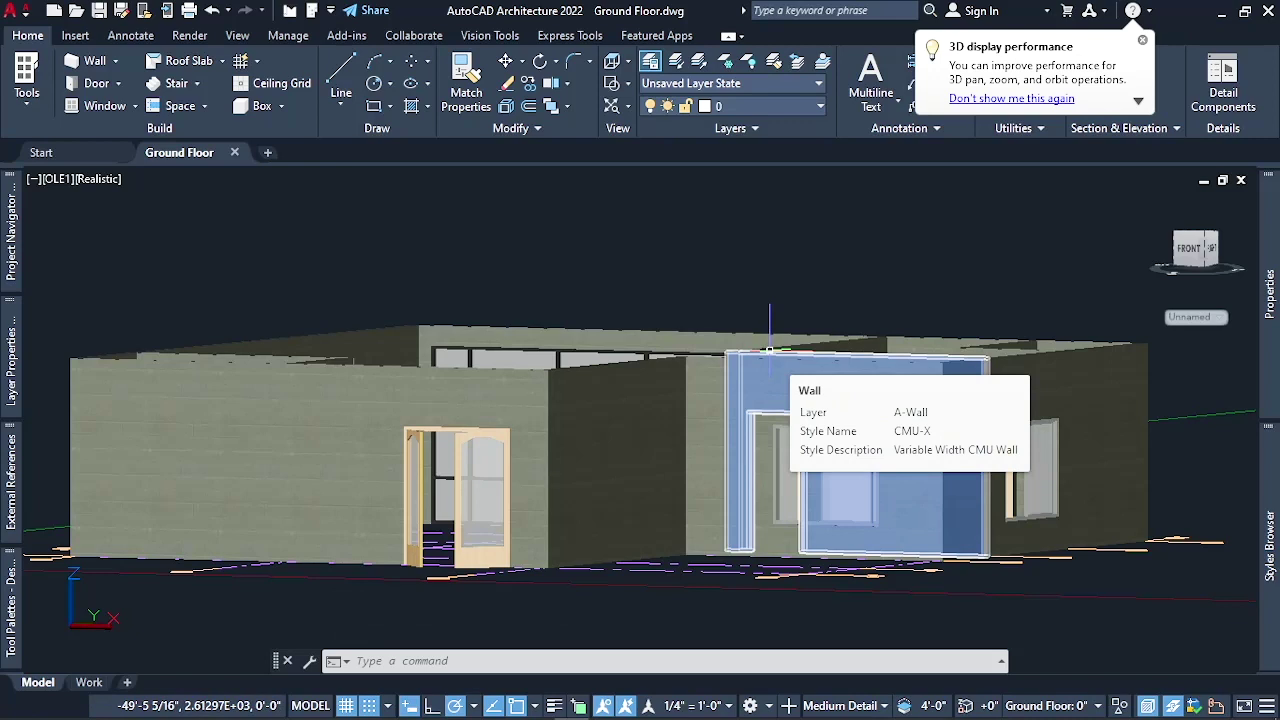